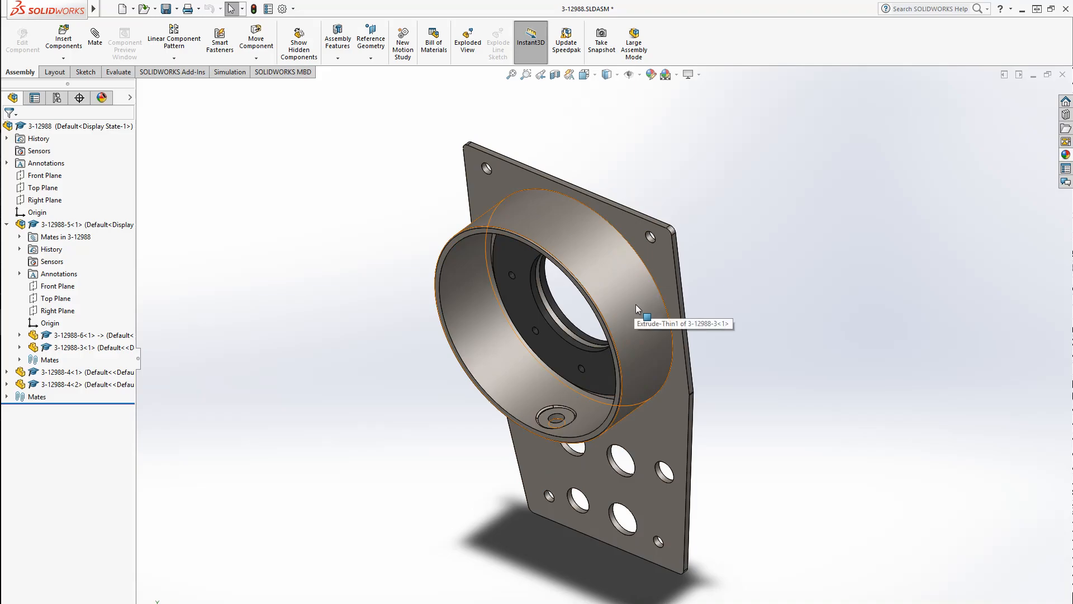
Open the 3-12988-5 plate-and-ring subassembly in its own window.
{"action": "middle_click_drag", "start_coordinate": [636, 310], "coordinate": [654, 364]}
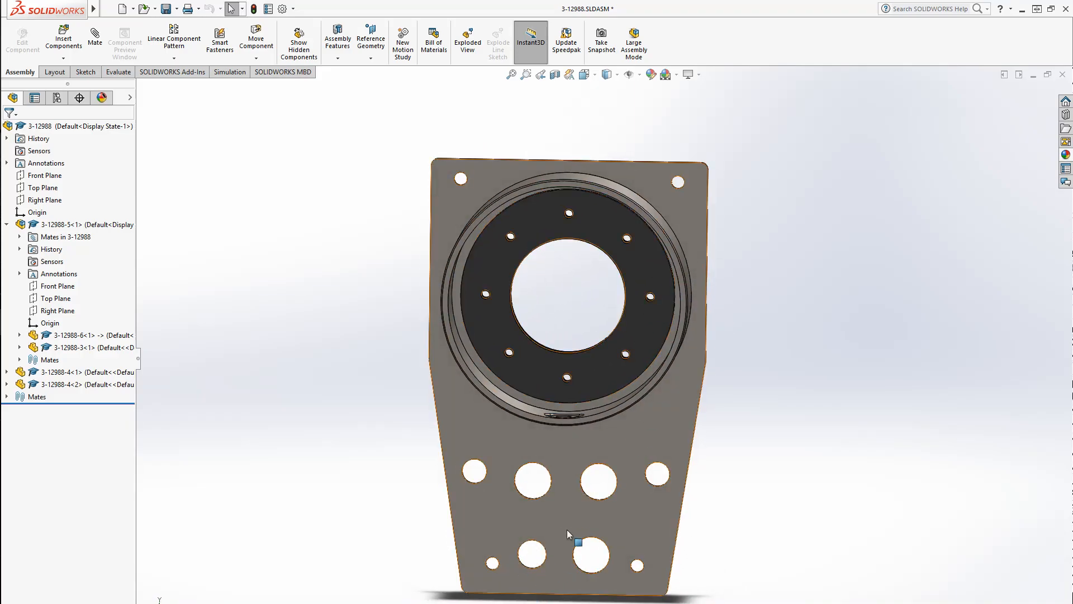
{"action": "middle_click_drag", "start_coordinate": [629, 572], "coordinate": [588, 584]}
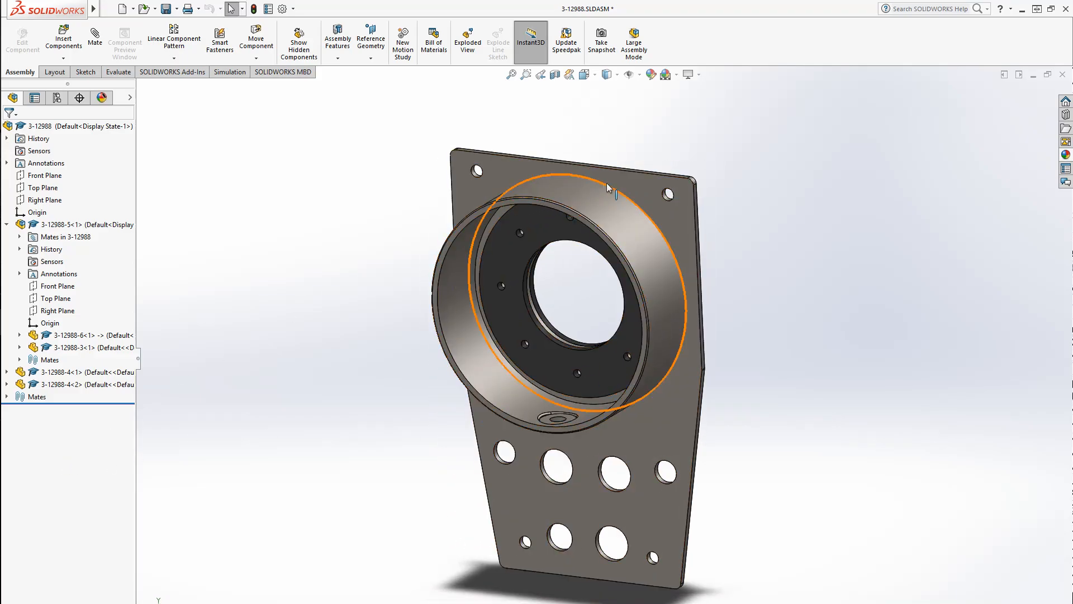
{"action": "left_click", "coordinate": [634, 188]}
{"action": "left_click", "coordinate": [96, 224]}
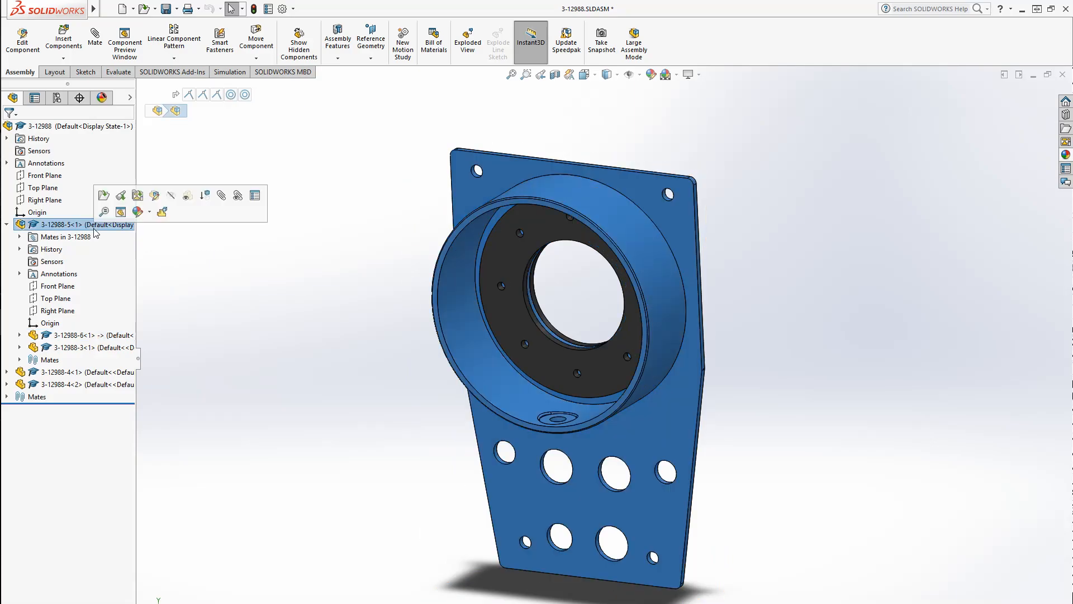
{"action": "left_click", "coordinate": [108, 200]}
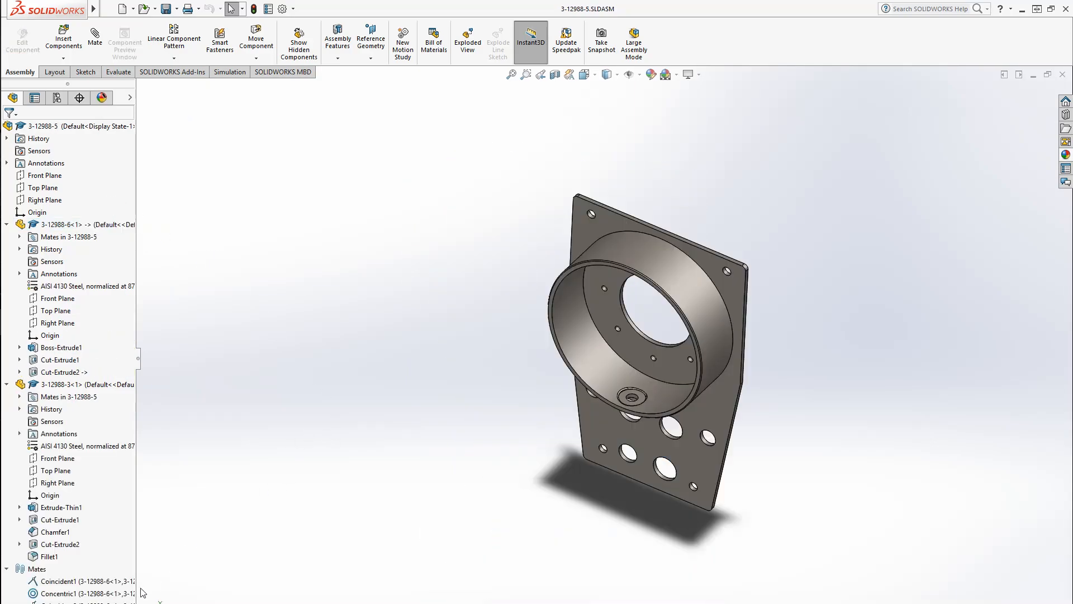
Flip the Concentric1 mate between the plate and ring to anti-aligned, accepting the reversed alignment of the coincident mate.
{"action": "left_click", "coordinate": [104, 593]}
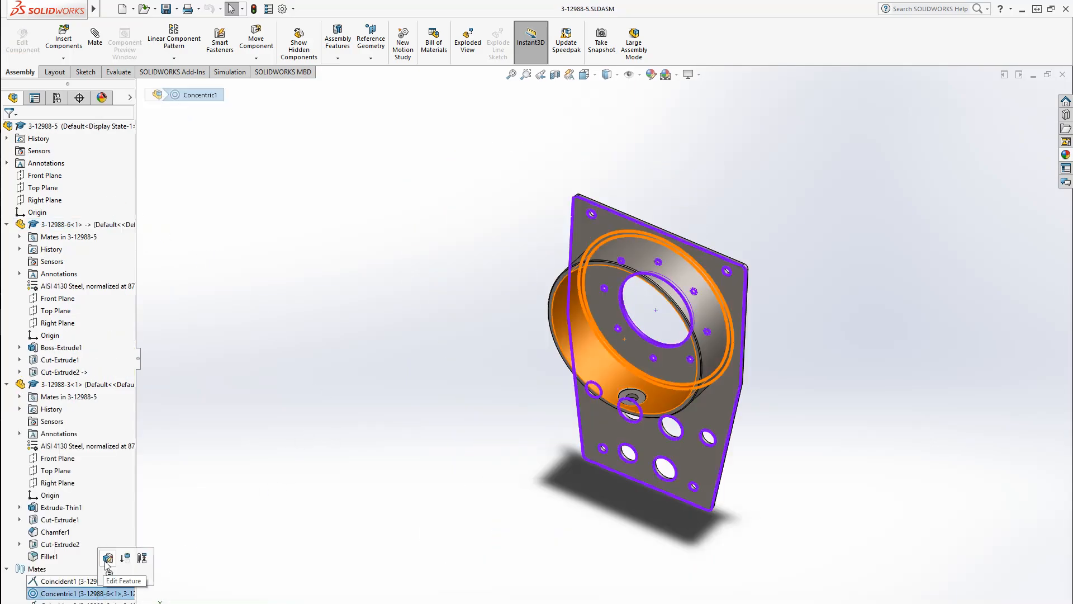
{"action": "left_click", "coordinate": [83, 593]}
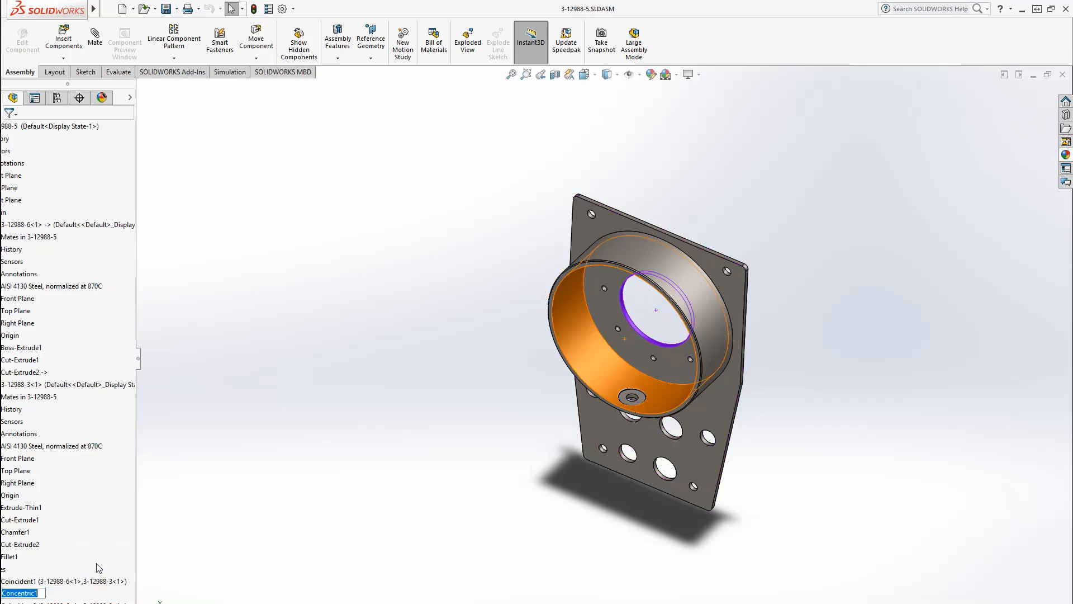
{"action": "key", "text": "Escape"}
{"action": "left_click", "coordinate": [45, 593]}
{"action": "left_click", "coordinate": [48, 559]}
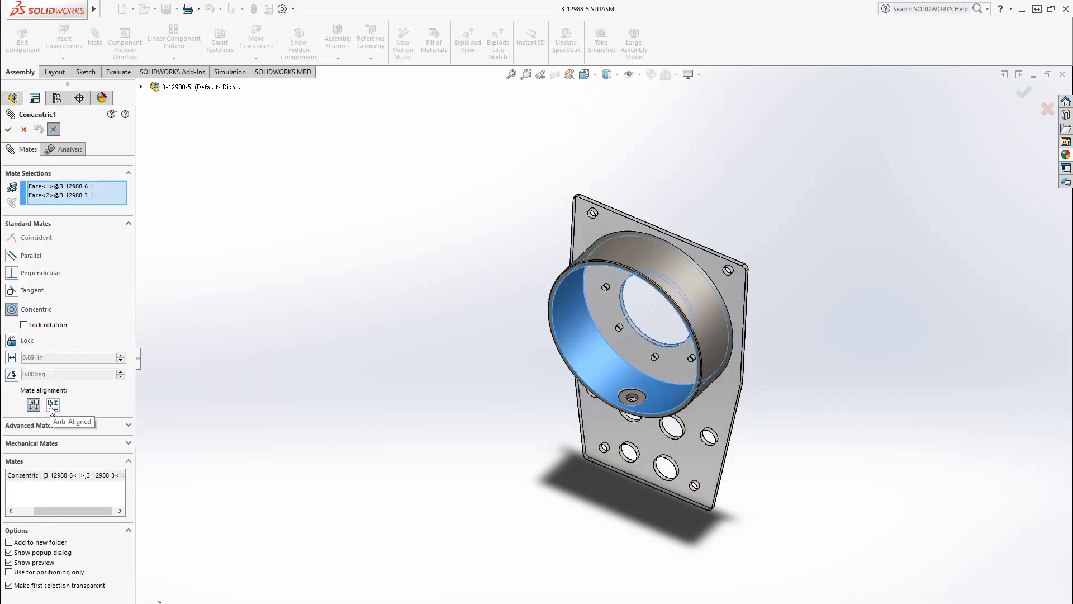
{"action": "left_click", "coordinate": [53, 405]}
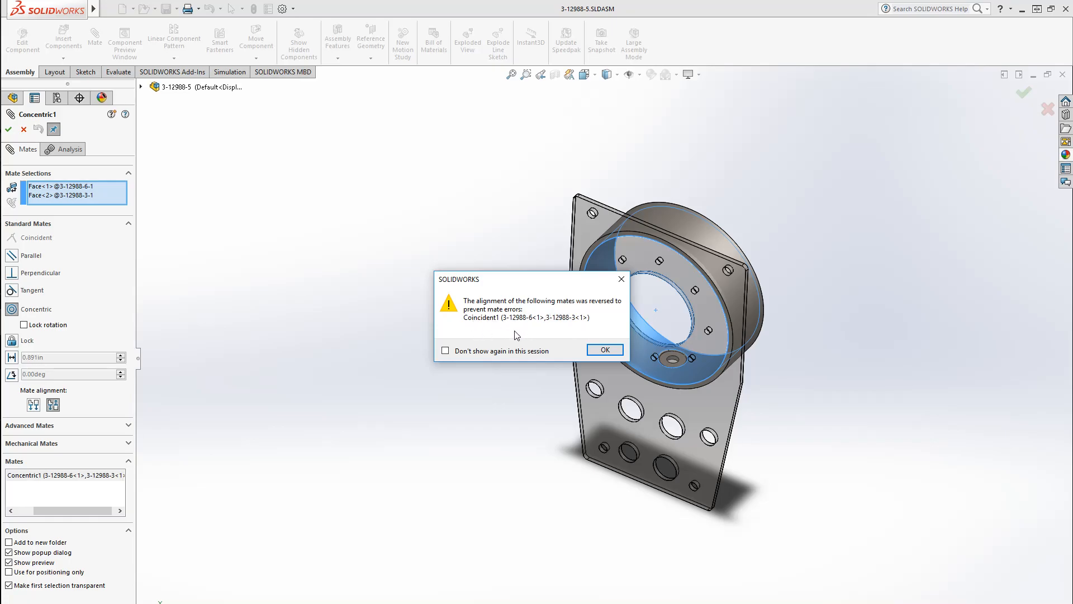
{"action": "left_click", "coordinate": [600, 350]}
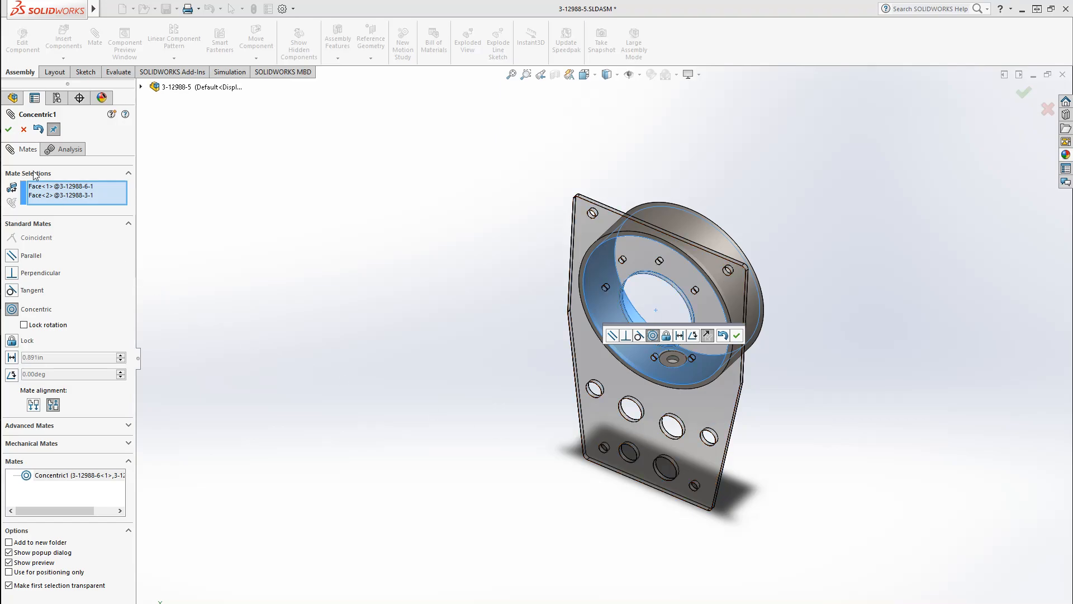
{"action": "left_click", "coordinate": [9, 129]}
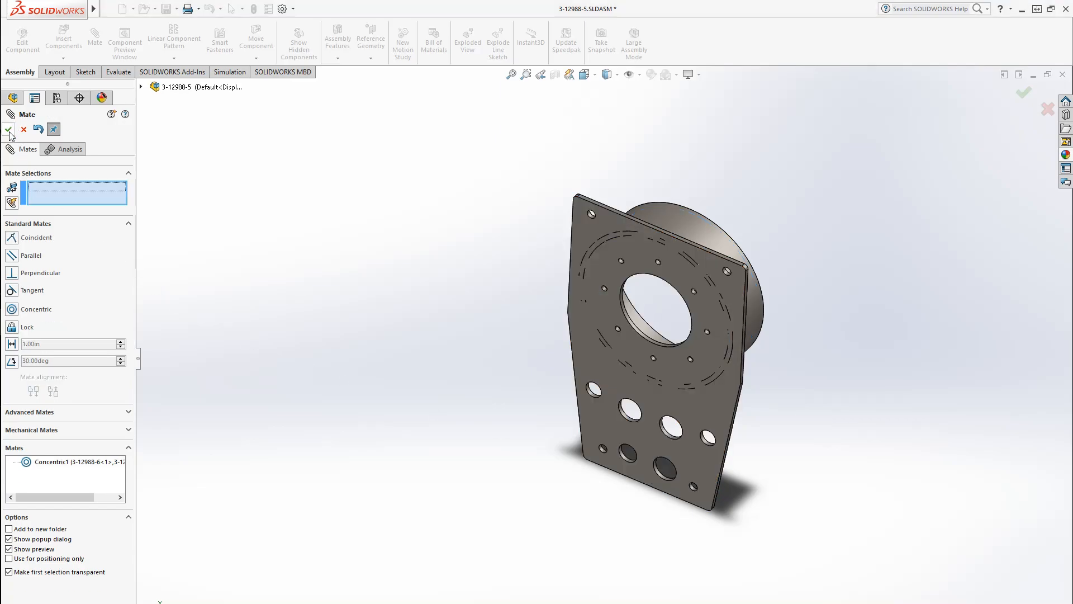
{"action": "left_click", "coordinate": [8, 130]}
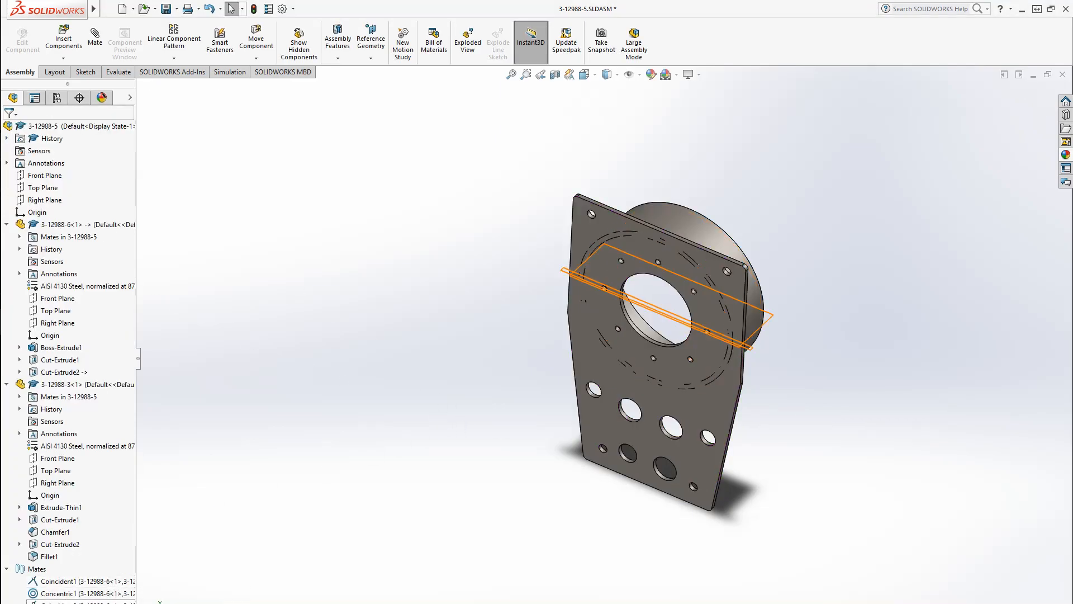
{"action": "left_click", "coordinate": [60, 581]}
{"action": "left_click", "coordinate": [70, 550]}
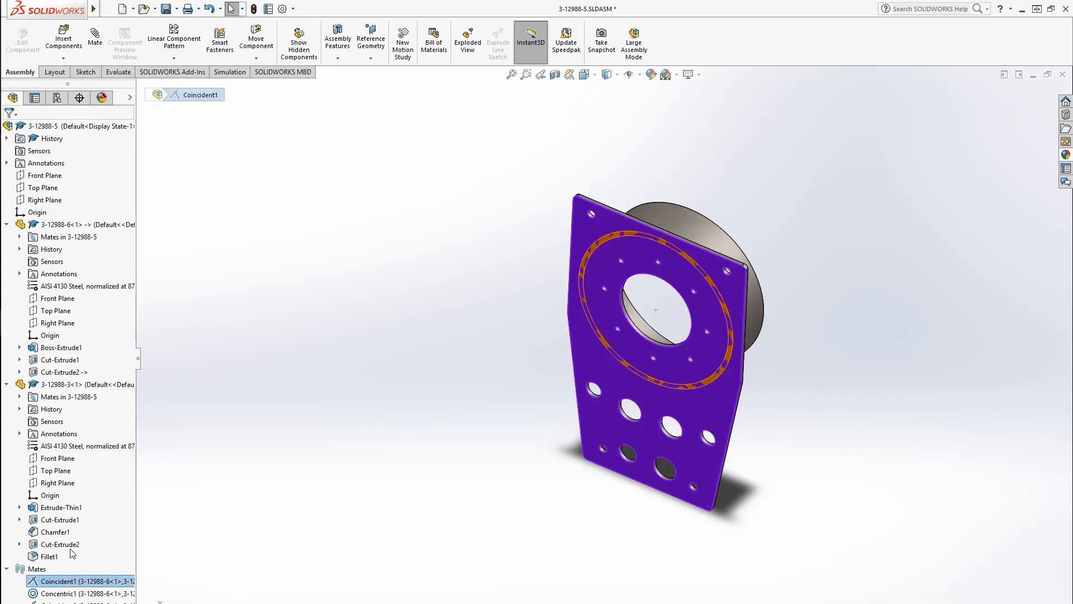
{"action": "middle_click_drag", "start_coordinate": [336, 307], "coordinate": [458, 447]}
{"action": "left_click", "coordinate": [602, 429]}
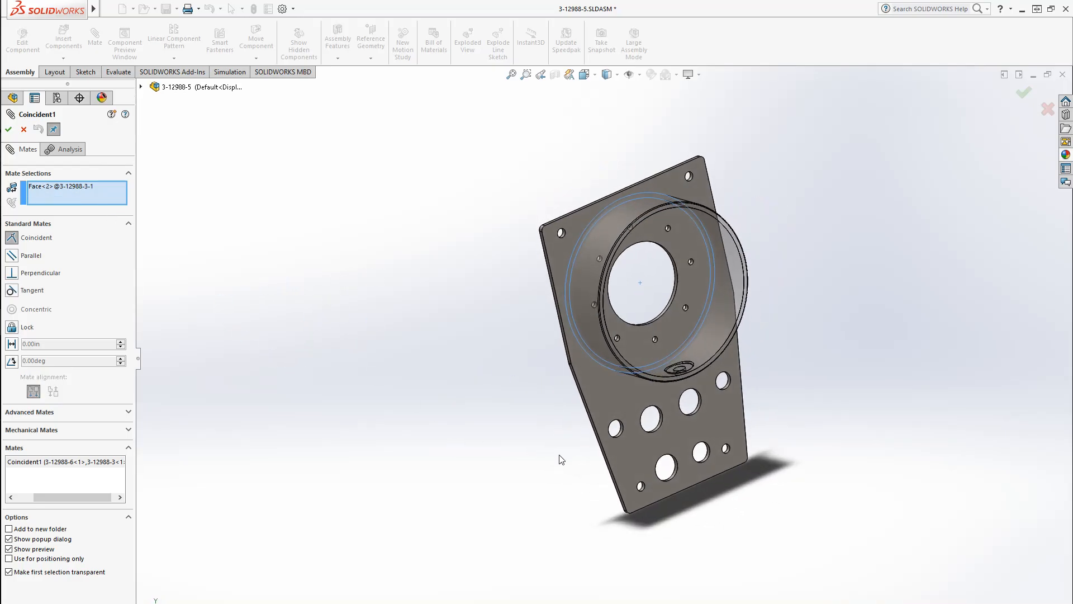
{"action": "left_click", "coordinate": [608, 393]}
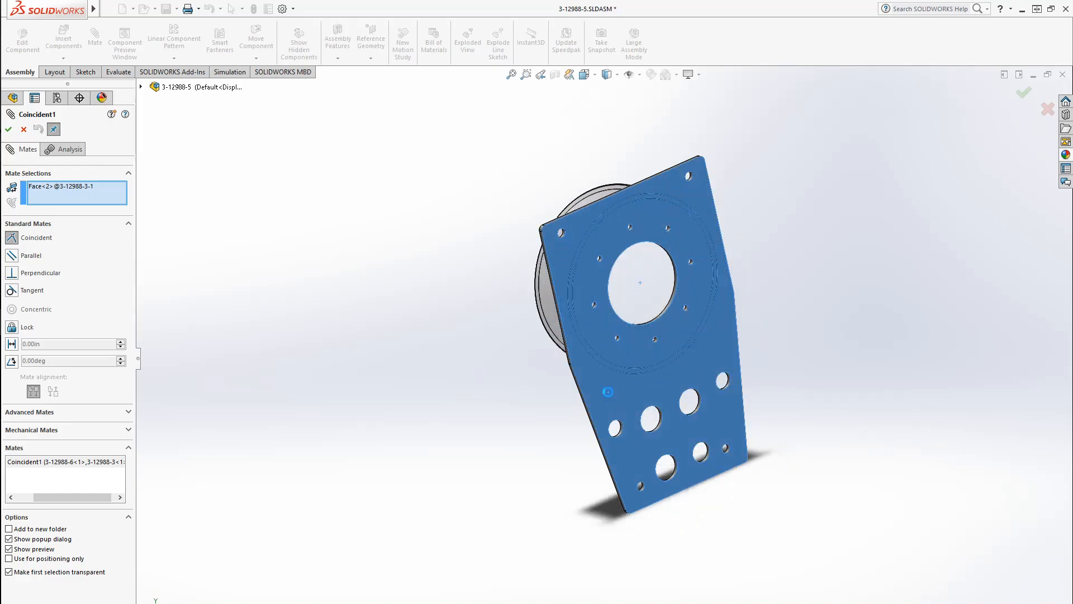
{"action": "left_click", "coordinate": [605, 346]}
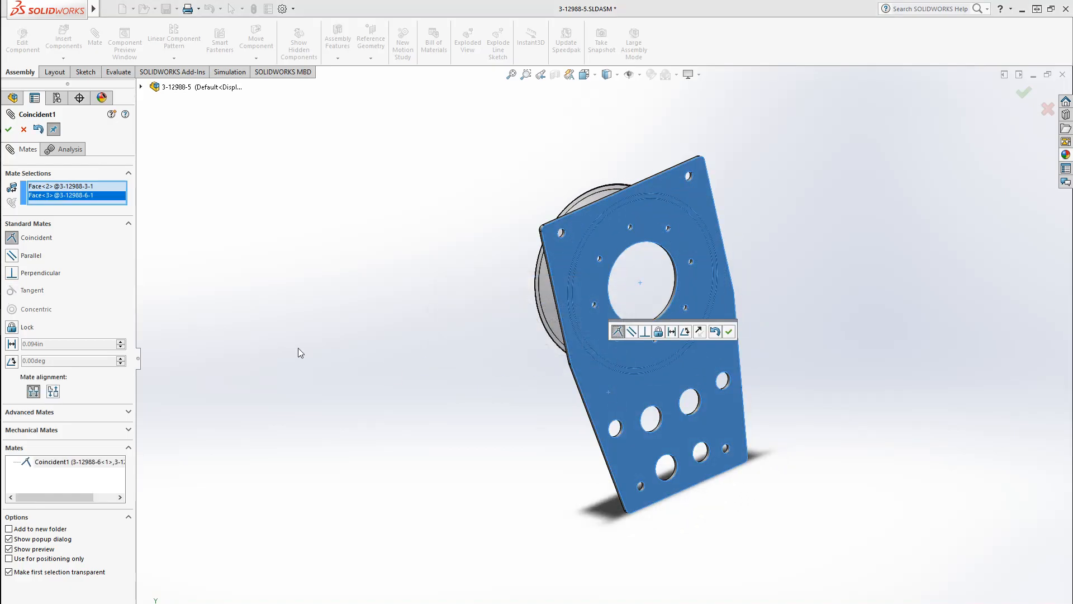
{"action": "mouse_move", "coordinate": [485, 400]}
{"action": "middle_mouse_down"}
{"action": "mouse_move", "coordinate": [532, 361]}
{"action": "mouse_move", "coordinate": [483, 398]}
{"action": "middle_mouse_up"}
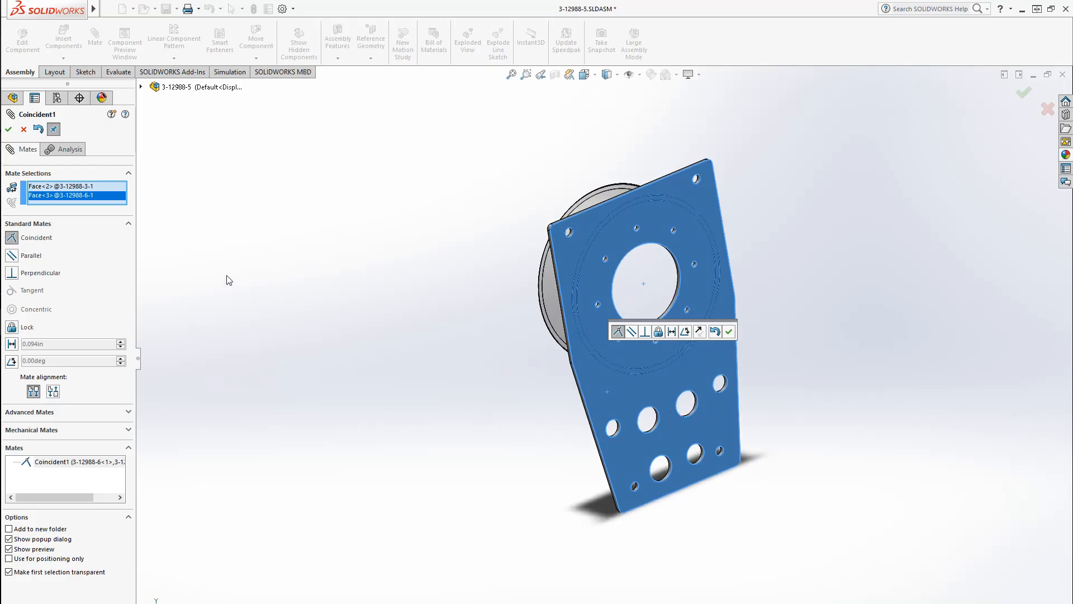
{"action": "left_click", "coordinate": [23, 129]}
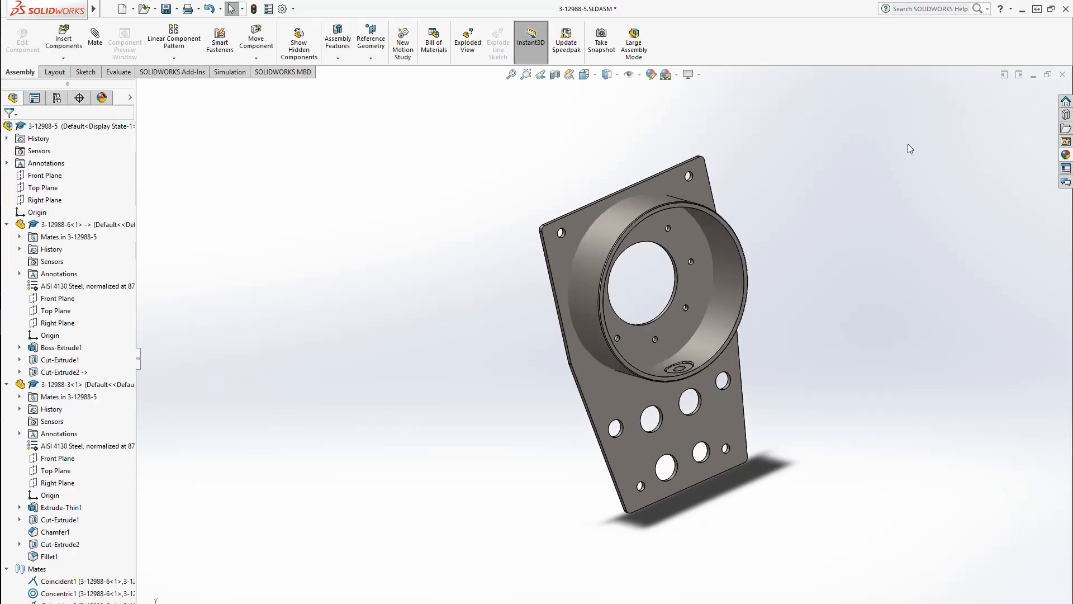
Delete the Coincident1 mate between the plate and the ring.
{"action": "left_click", "coordinate": [48, 581]}
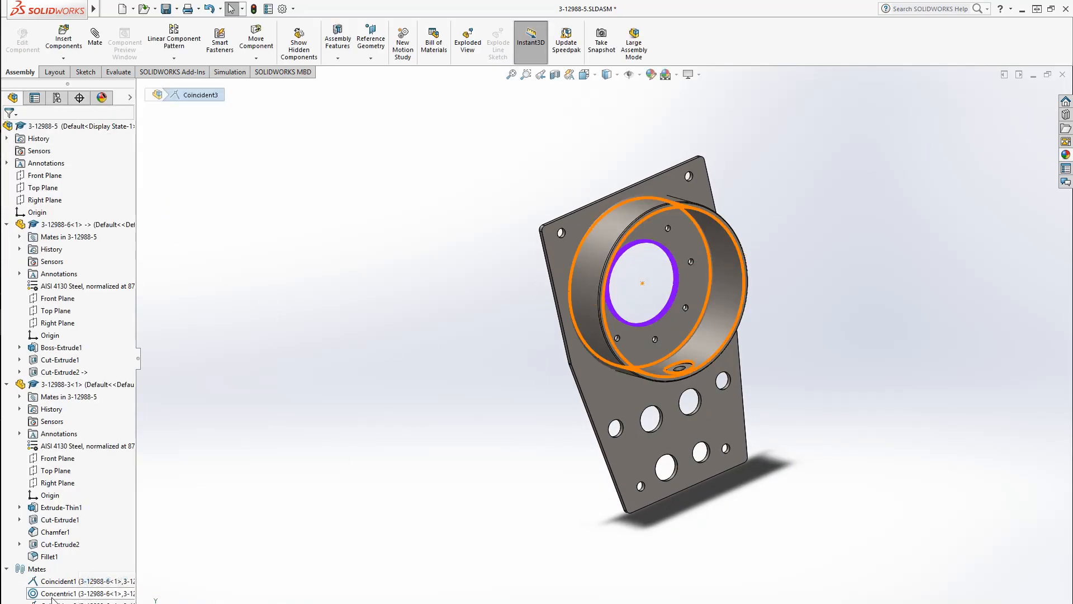
{"action": "key", "text": "Delete"}
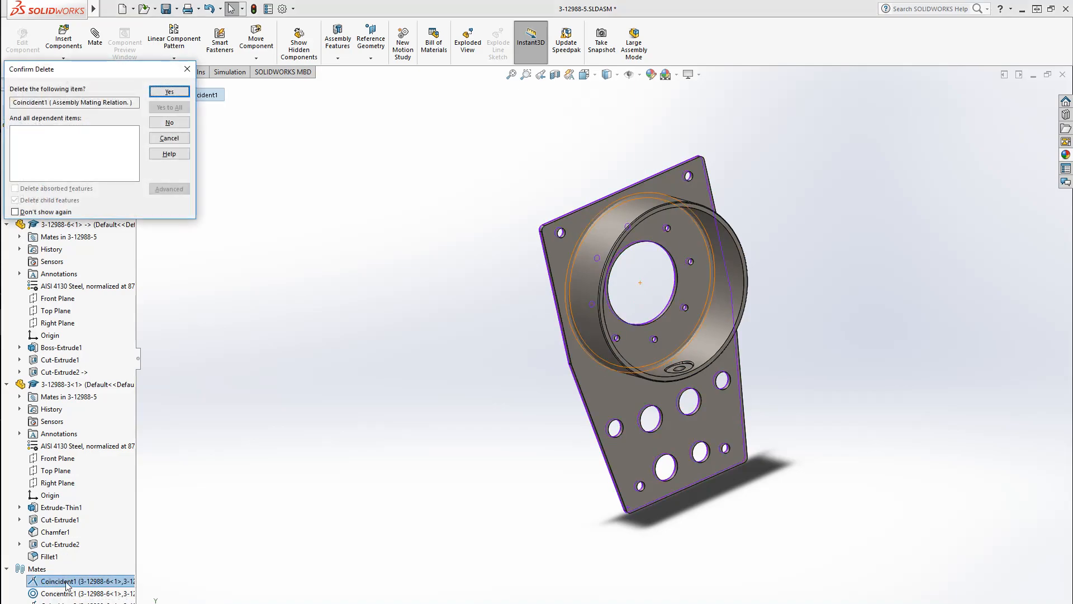
{"action": "key", "text": "Return"}
Add a coincident mate between the plate's face and the ring's adjoining end face.
{"action": "middle_click_drag", "start_coordinate": [625, 454], "coordinate": [659, 284]}
{"action": "left_click_drag", "start_coordinate": [660, 283], "coordinate": [721, 282]}
{"action": "middle_click_drag", "start_coordinate": [628, 390], "coordinate": [749, 398]}
{"action": "left_click", "coordinate": [615, 372]}
{"action": "scroll", "coordinate": [749, 398], "scroll_direction": "down", "scroll_amount": 5}
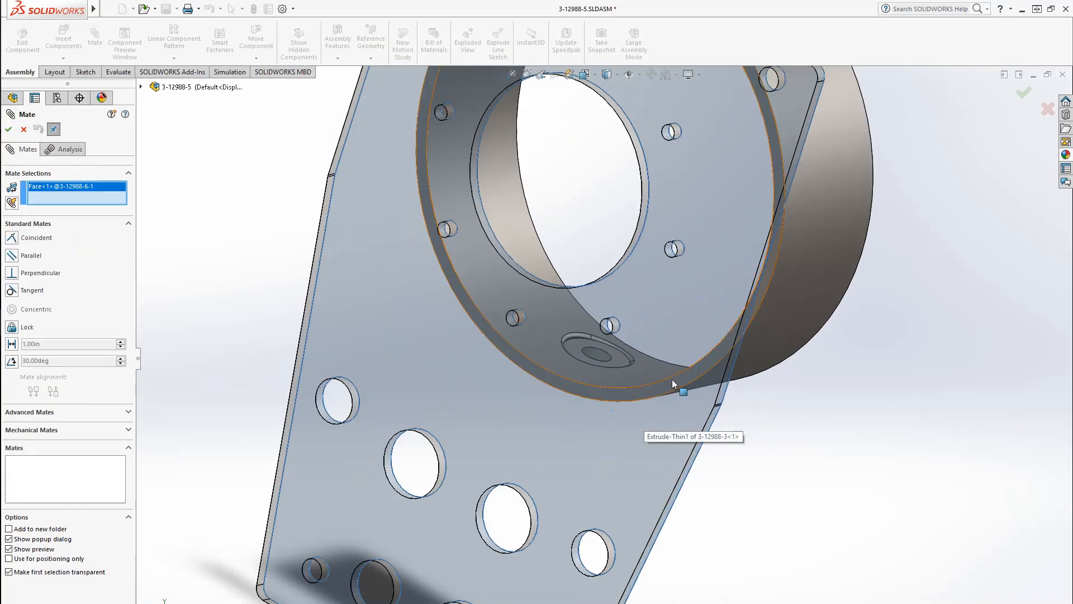
{"action": "left_click", "coordinate": [673, 380]}
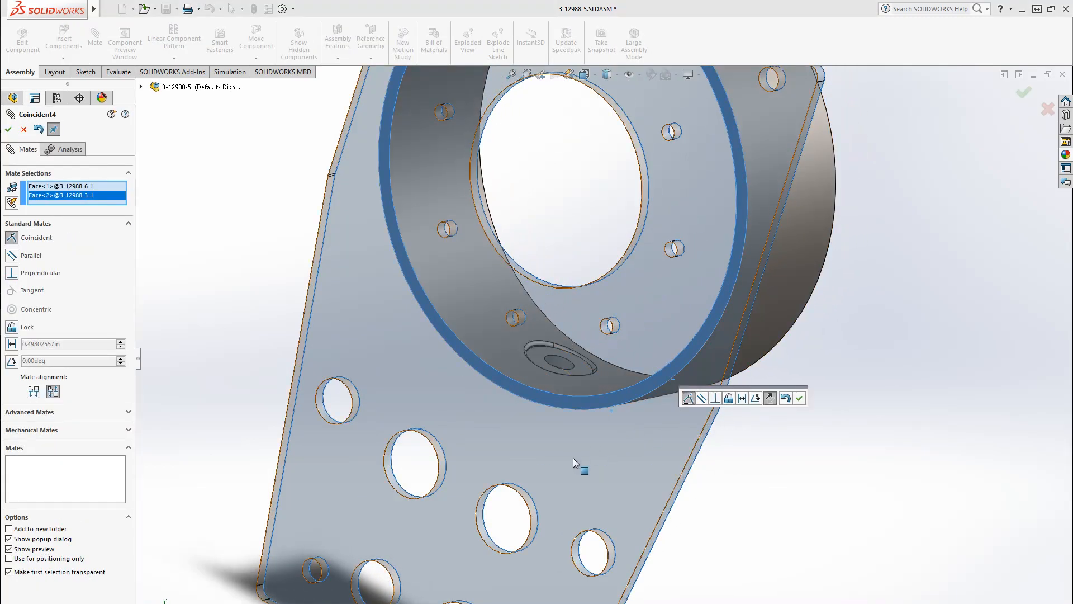
{"action": "right_click", "coordinate": [839, 496]}
{"action": "middle_click_drag", "start_coordinate": [732, 386], "coordinate": [754, 476]}
{"action": "key", "text": "Escape"}
Save the 3-12988-5 subassembly and close it to return to the main assembly 3-12988.
{"action": "scroll", "coordinate": [670, 471], "scroll_direction": "up", "scroll_amount": 5}
{"action": "middle_click_drag", "start_coordinate": [670, 472], "coordinate": [844, 517]}
{"action": "key", "text": "ctrl+s"}
{"action": "left_click", "coordinate": [1062, 74]}
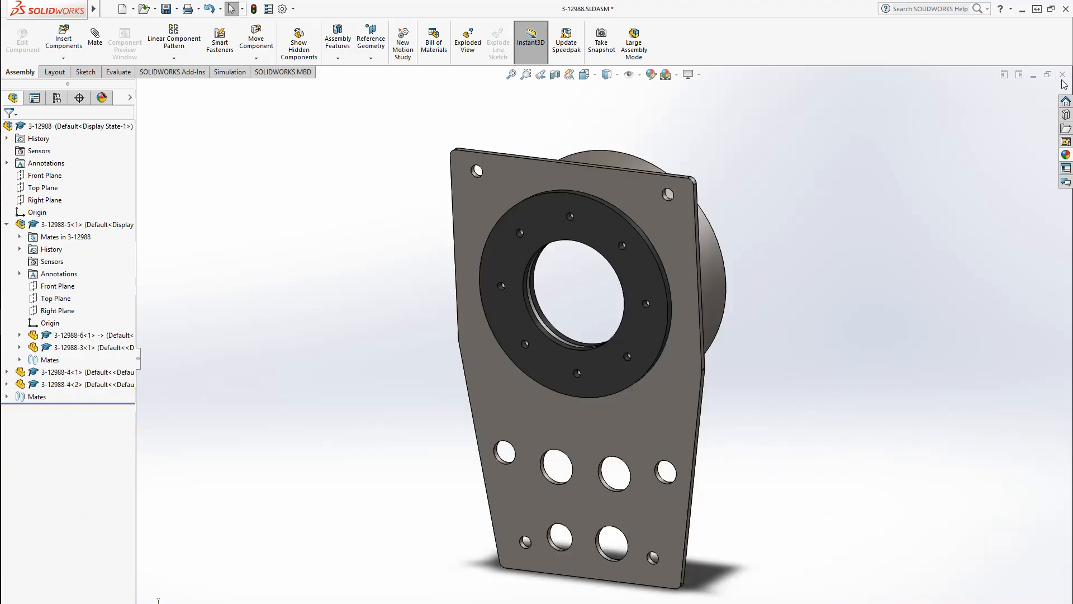
Show the assembly square to the plate with hidden lines visible.
{"action": "middle_click_drag", "start_coordinate": [739, 391], "coordinate": [727, 373]}
{"action": "key", "text": "space"}
{"action": "left_click", "coordinate": [639, 339]}
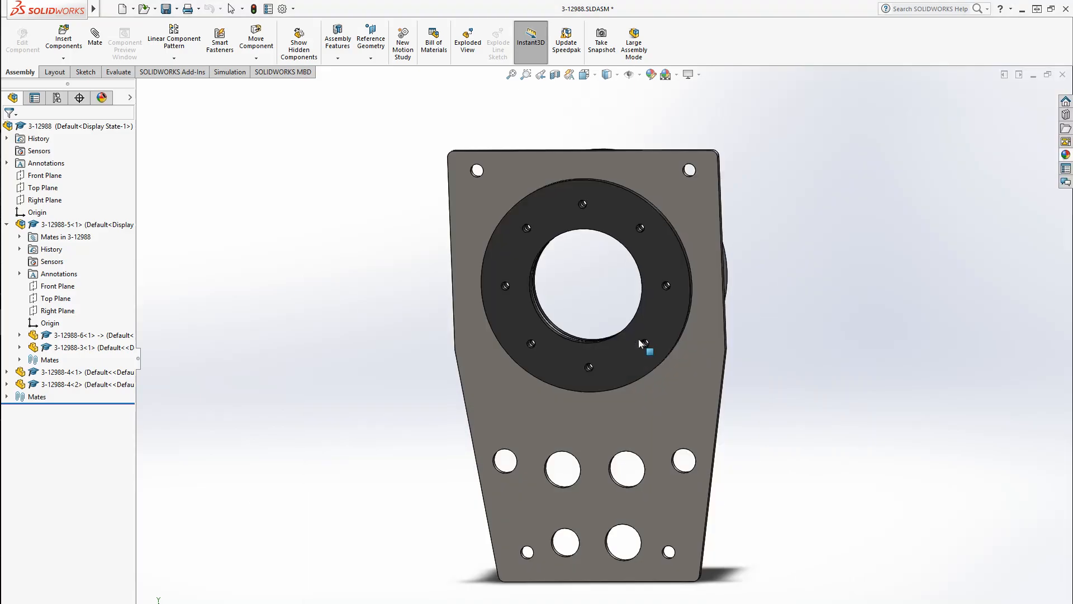
{"action": "left_click", "coordinate": [616, 76]}
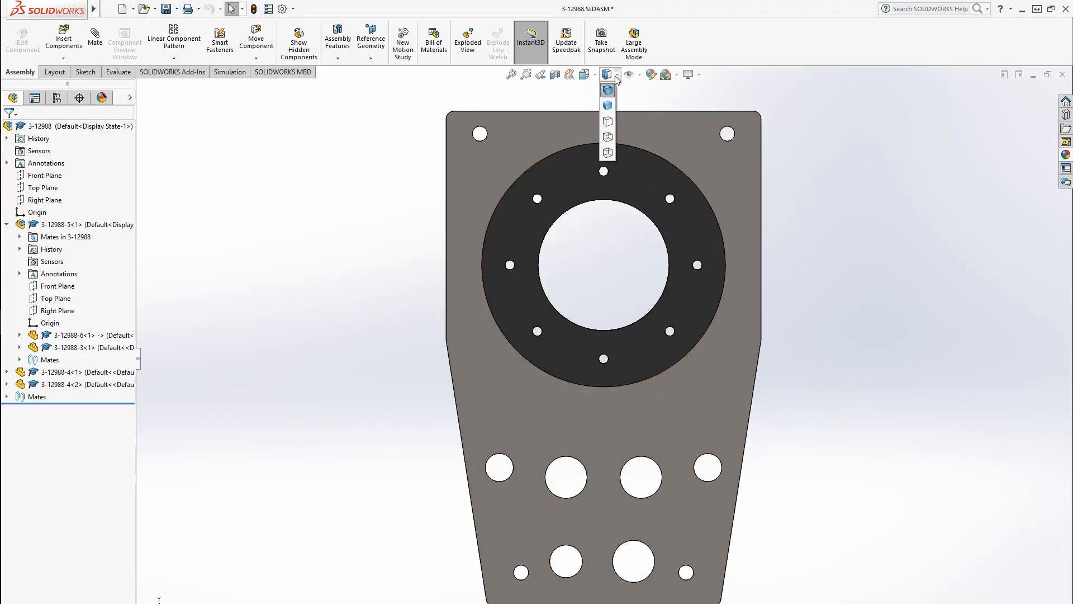
{"action": "left_click", "coordinate": [614, 136]}
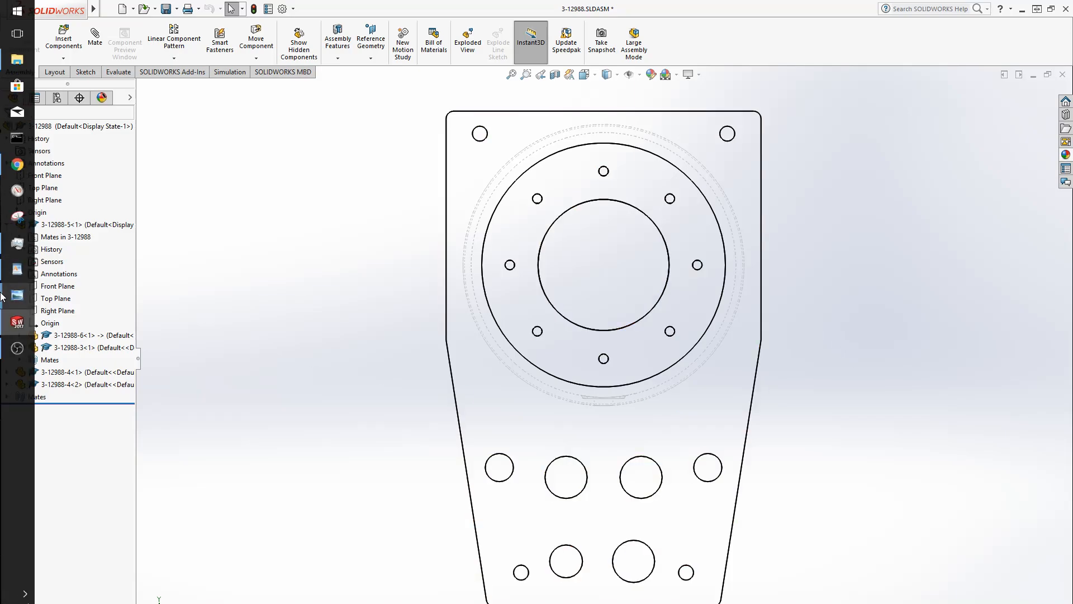
Compare the model with the 3-12988 drawing 00000322.TIF in Windows Photo Viewer, then close the drawing.
{"action": "mouse_move", "coordinate": [17, 294]}
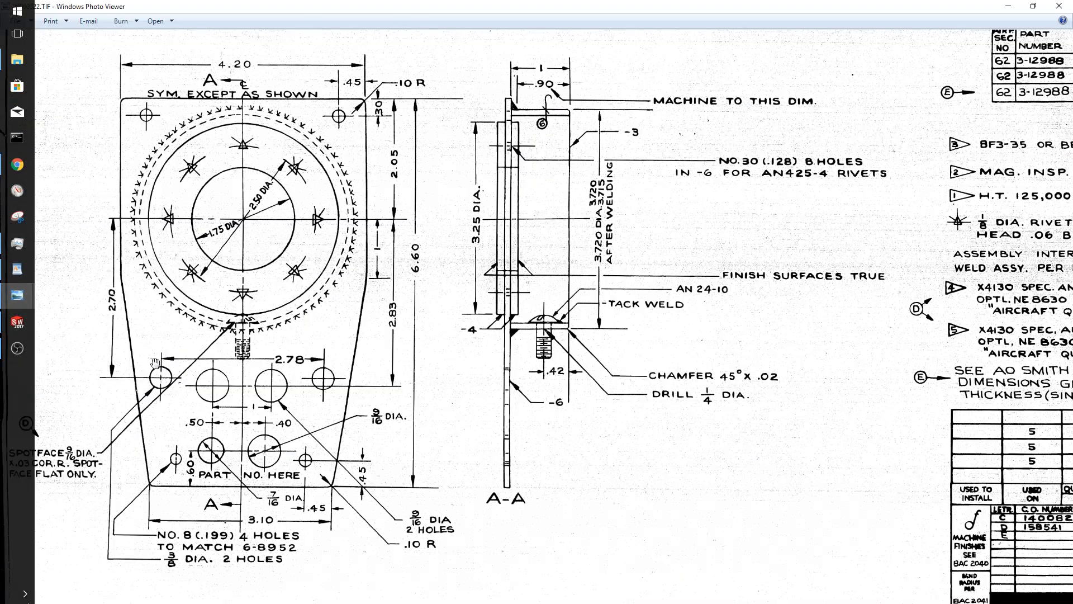
{"action": "left_click", "coordinate": [95, 341]}
{"action": "double_click", "coordinate": [403, 10]}
{"action": "left_click_drag", "start_coordinate": [402, 10], "coordinate": [554, 107]}
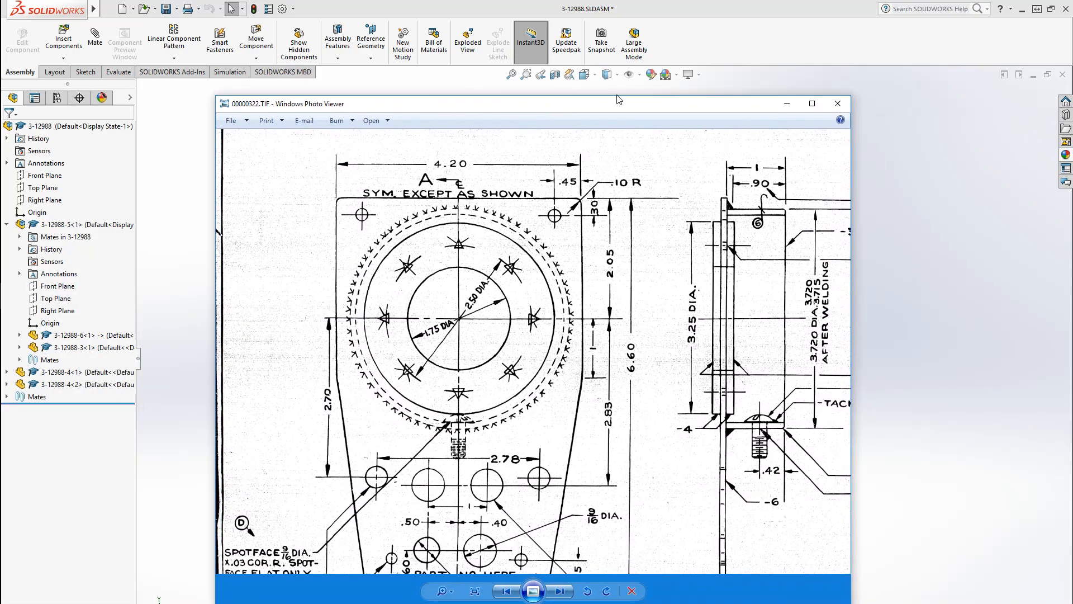
{"action": "left_click", "coordinate": [837, 103]}
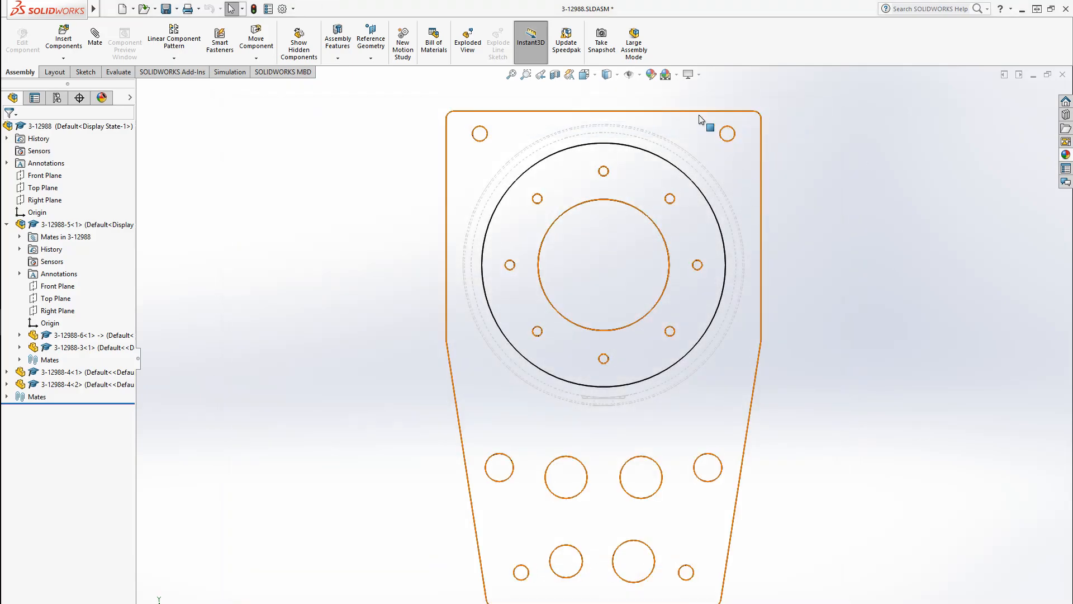
Restore the shaded display with edges and save the main assembly 3-12988.
{"action": "middle_click_drag", "start_coordinate": [337, 145], "coordinate": [322, 277]}
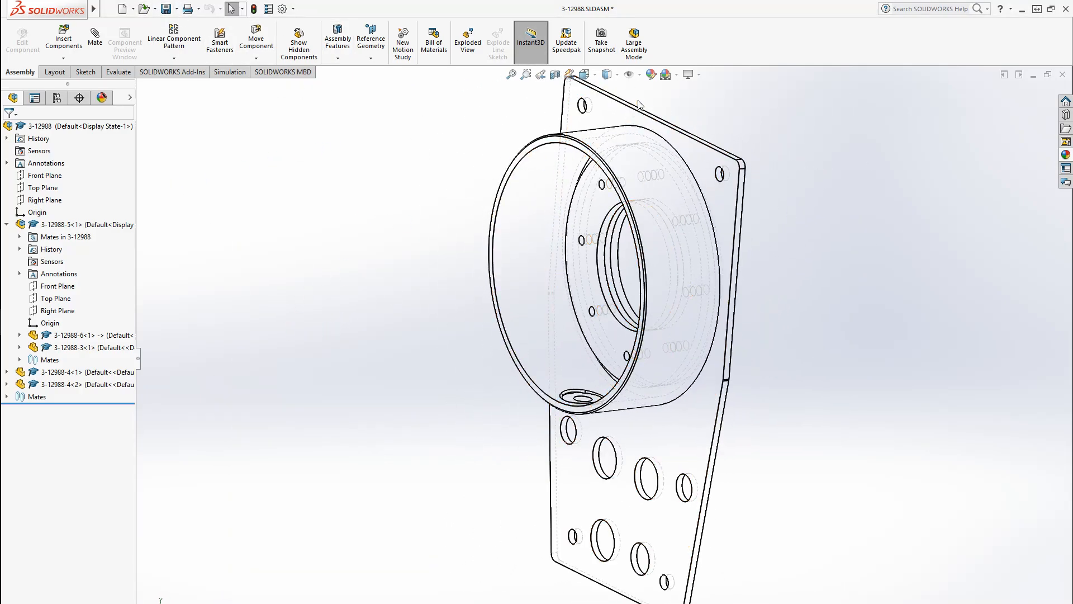
{"action": "key", "text": "ctrl+s"}
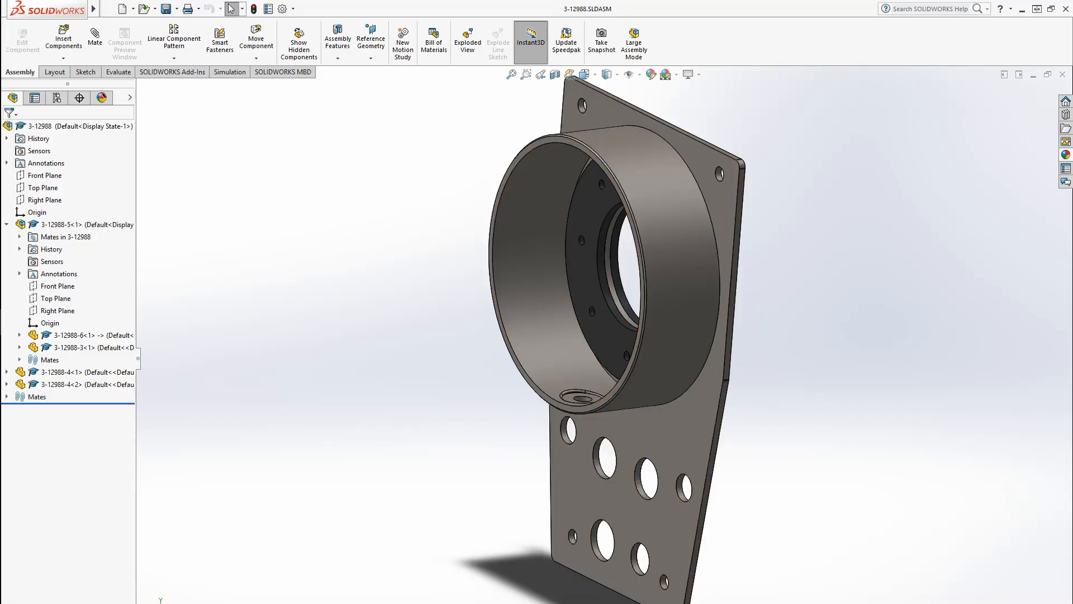
Examine the section view and parts list of the tail wheel brake assembly drawing 6-9281 in Windows Photo Viewer.
{"action": "mouse_move", "coordinate": [1072, 123]}
{"action": "left_mouse_down"}
{"action": "mouse_move", "coordinate": [709, 211]}
{"action": "mouse_move", "coordinate": [688, 0]}
{"action": "left_mouse_up"}
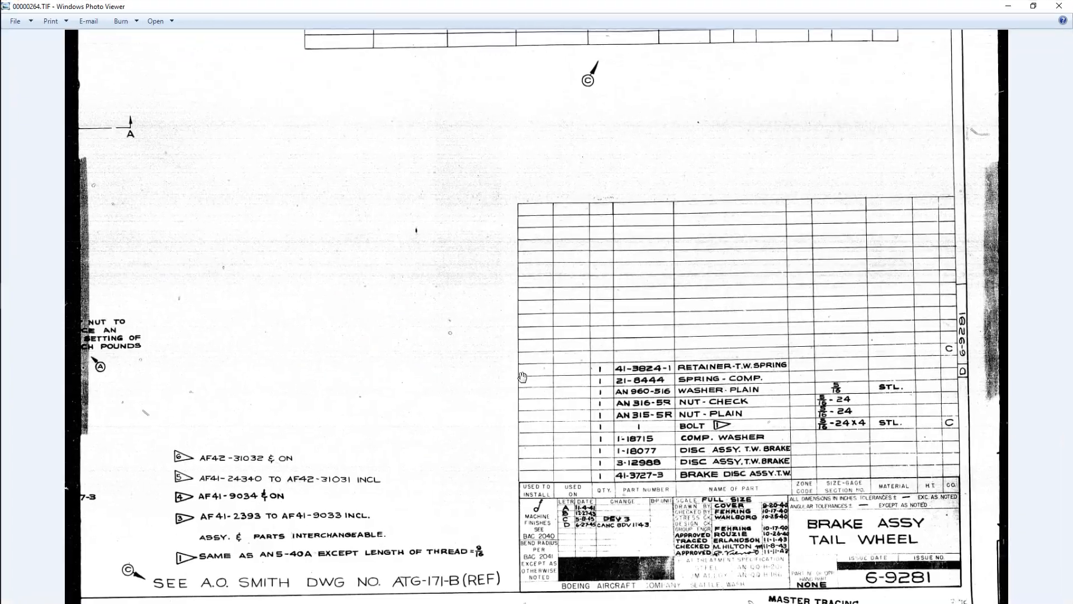
{"action": "left_click_drag", "start_coordinate": [614, 478], "coordinate": [621, 534]}
{"action": "key", "text": "Left"}
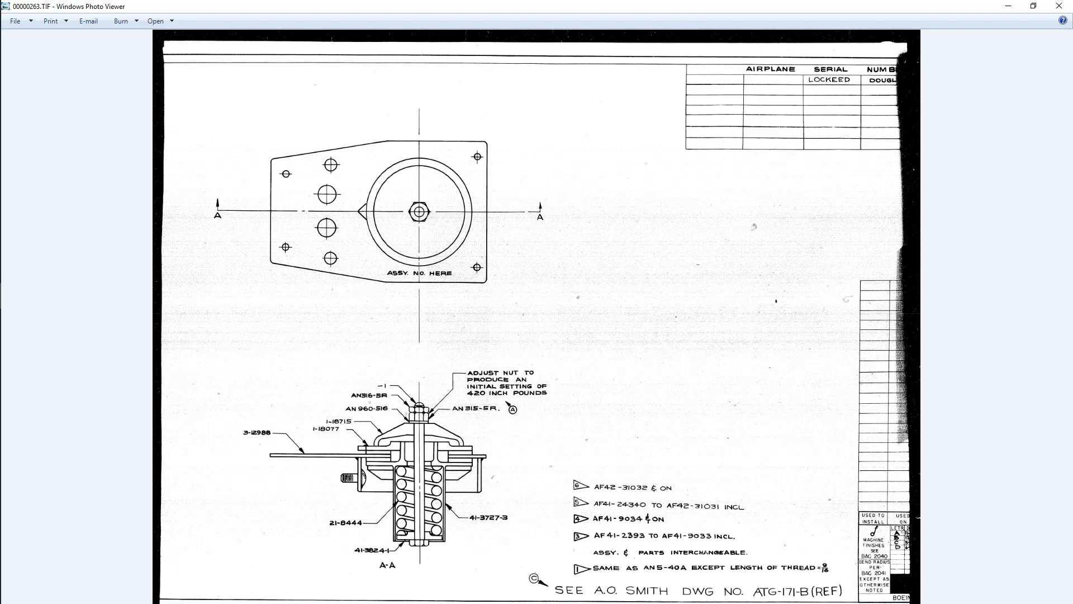
{"action": "key", "text": "Right"}
{"action": "scroll", "coordinate": [643, 517], "scroll_direction": "up", "scroll_amount": 4}
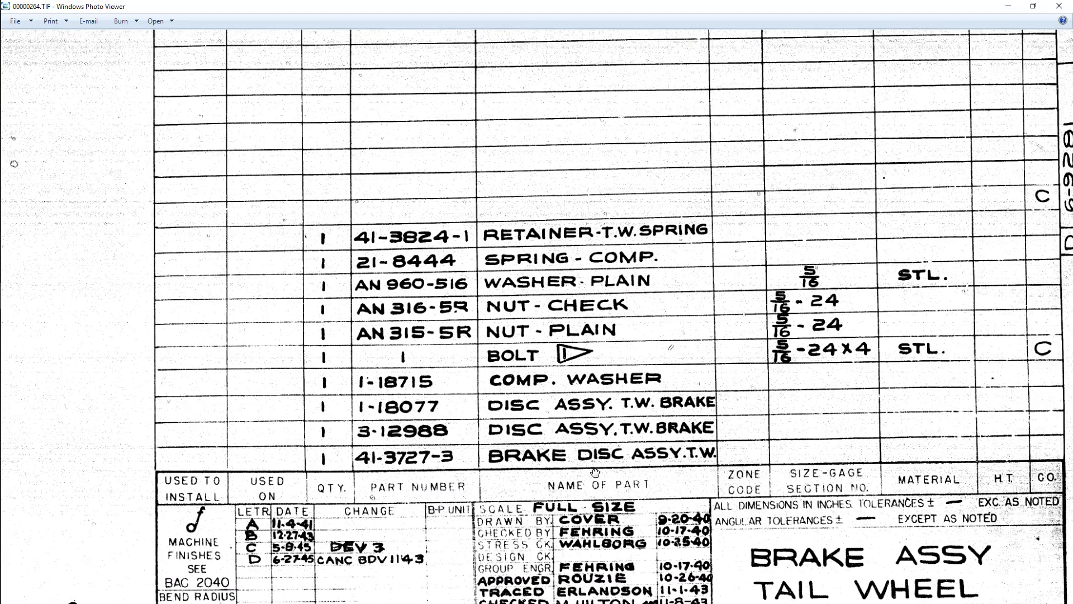
{"action": "left_click_drag", "start_coordinate": [594, 473], "coordinate": [573, 478]}
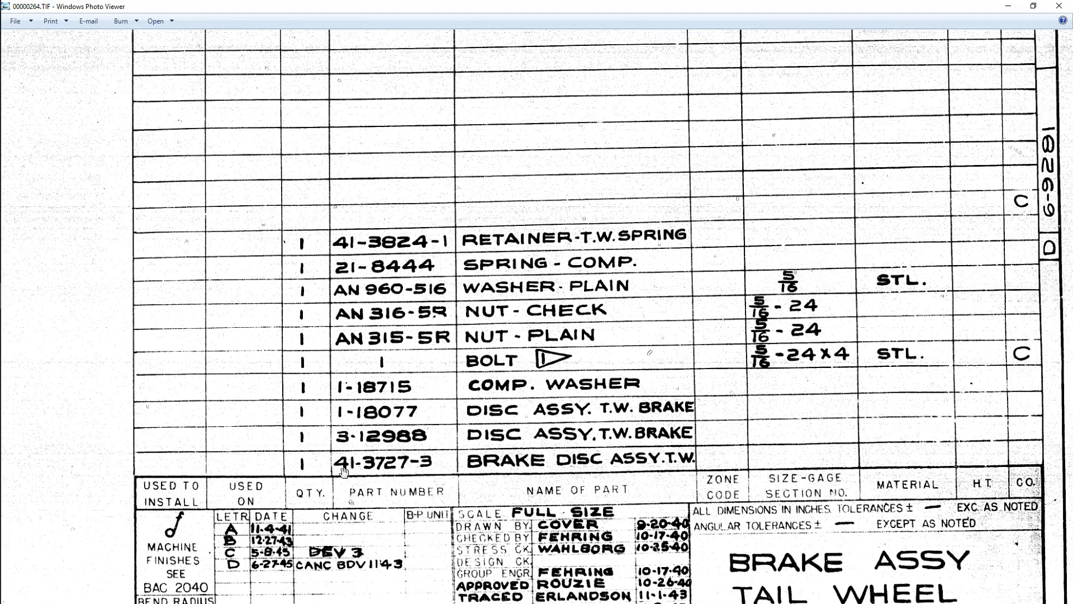
{"action": "left_click_drag", "start_coordinate": [363, 484], "coordinate": [610, 505]}
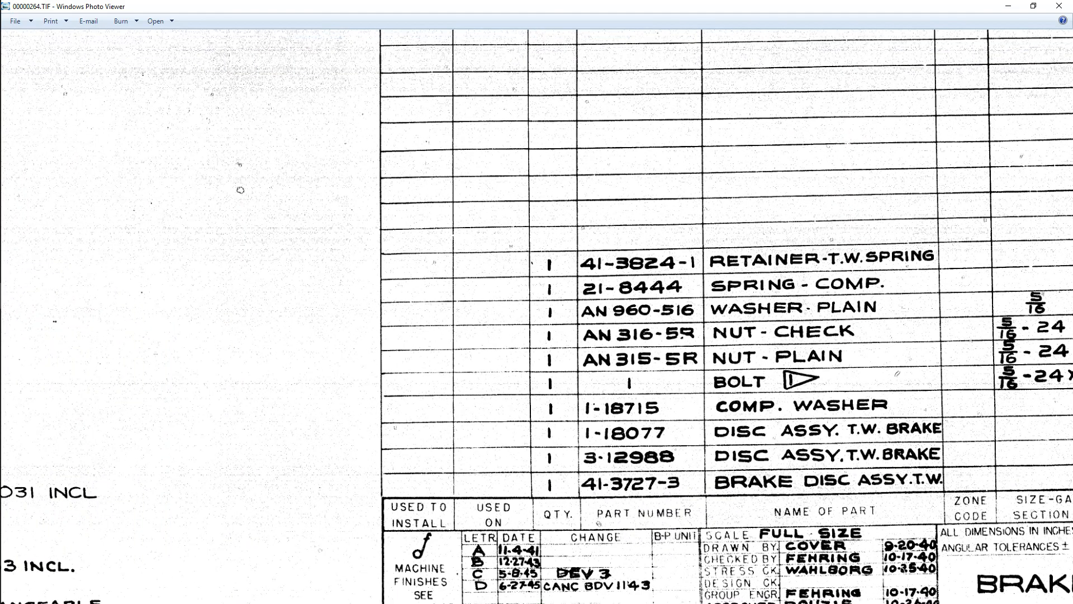
Examine the section view in 00000263.TIF and the parts list in 00000264.TIF of the 6-9281 brake assembly drawing.
{"action": "key", "text": "Left"}
{"action": "scroll", "coordinate": [416, 525], "scroll_direction": "up", "scroll_amount": 4}
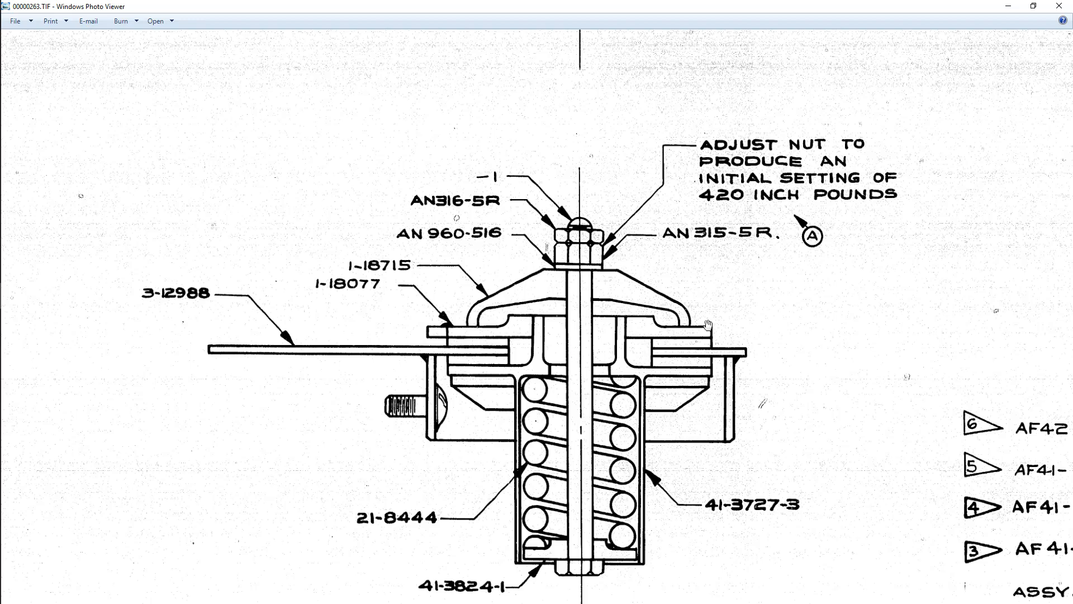
{"action": "scroll", "coordinate": [654, 402], "scroll_direction": "down", "scroll_amount": 5}
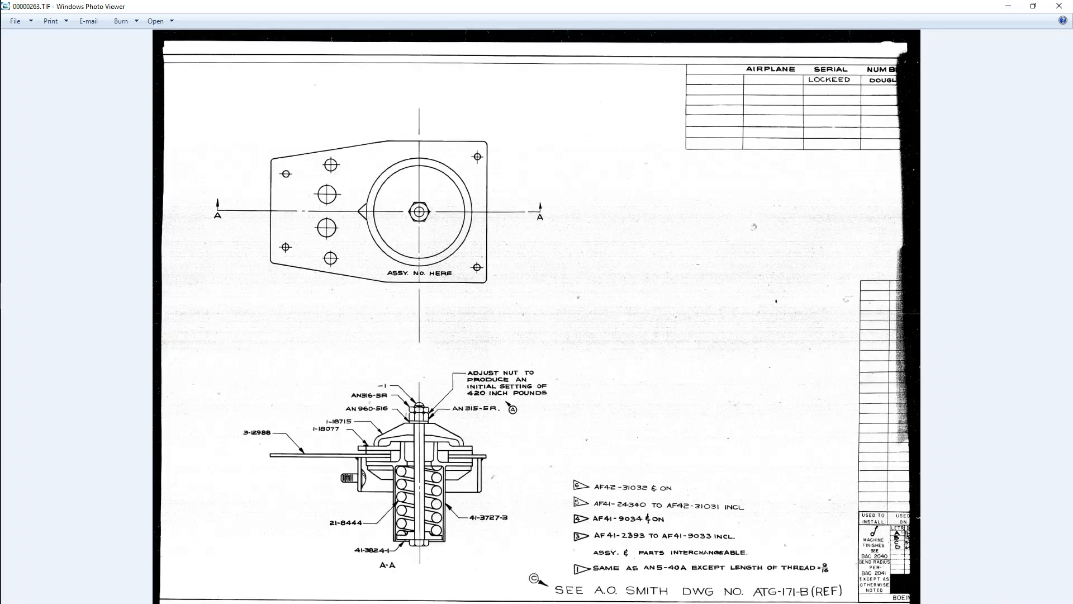
{"action": "key", "text": "Right"}
{"action": "scroll", "coordinate": [646, 509], "scroll_direction": "up", "scroll_amount": 5}
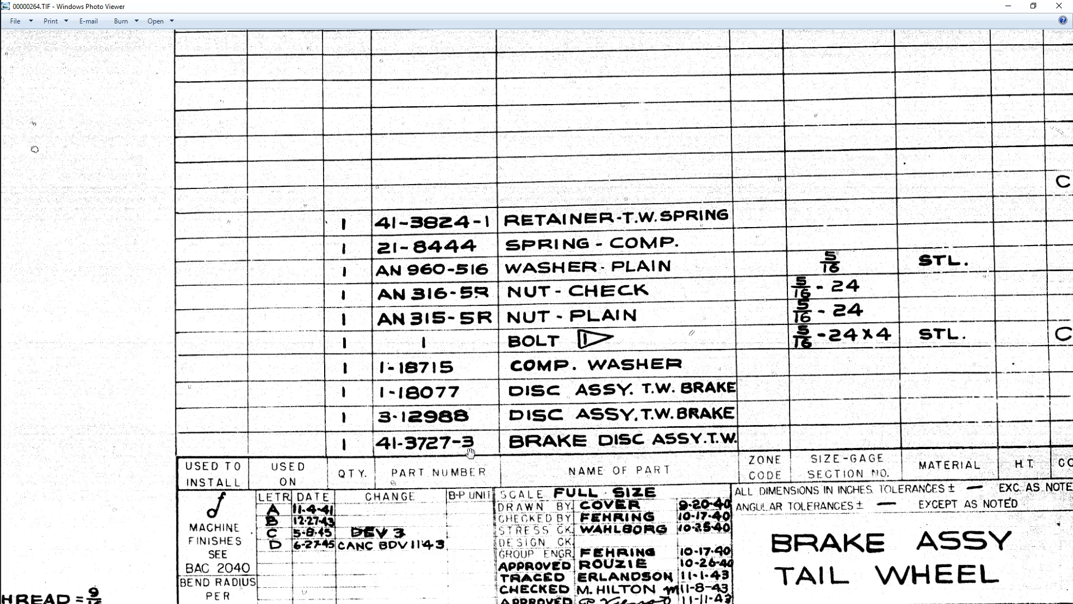
{"action": "left_click_drag", "start_coordinate": [428, 449], "coordinate": [500, 441]}
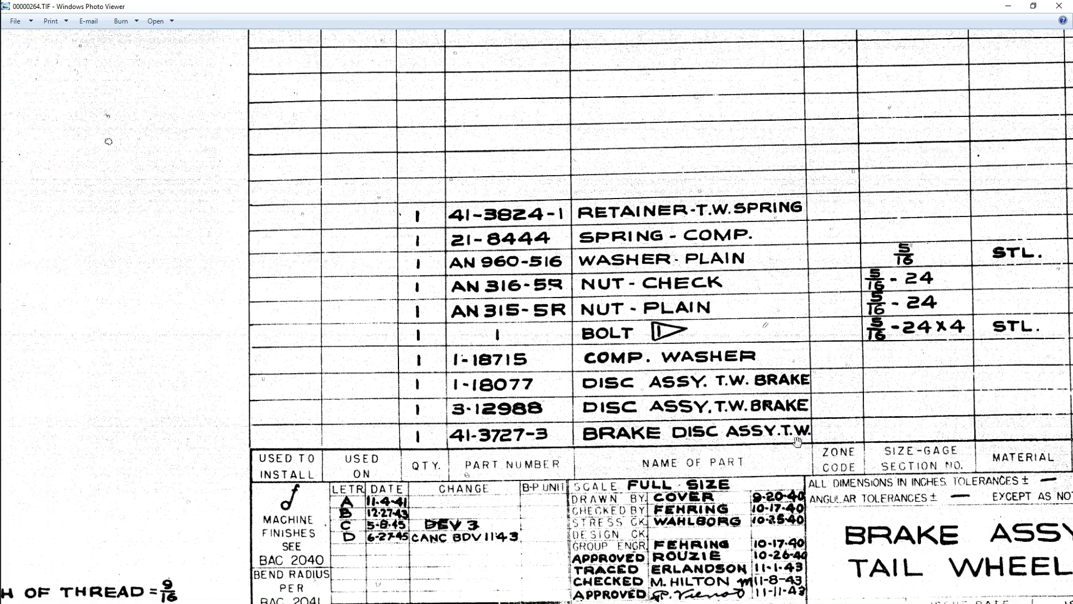
{"action": "left_click_drag", "start_coordinate": [797, 441], "coordinate": [705, 431]}
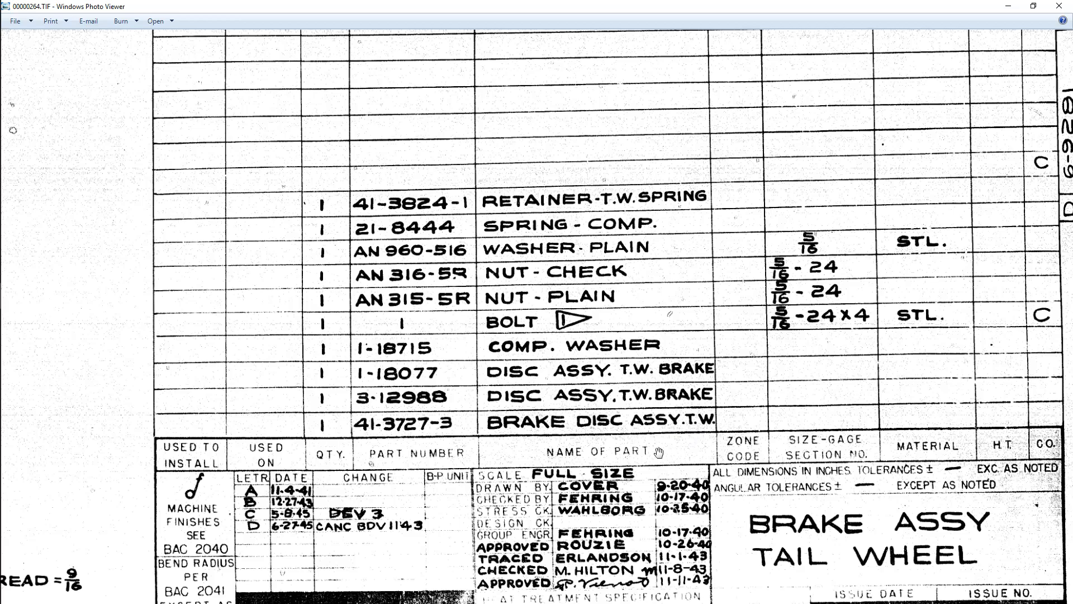
{"action": "left_click_drag", "start_coordinate": [659, 451], "coordinate": [570, 419]}
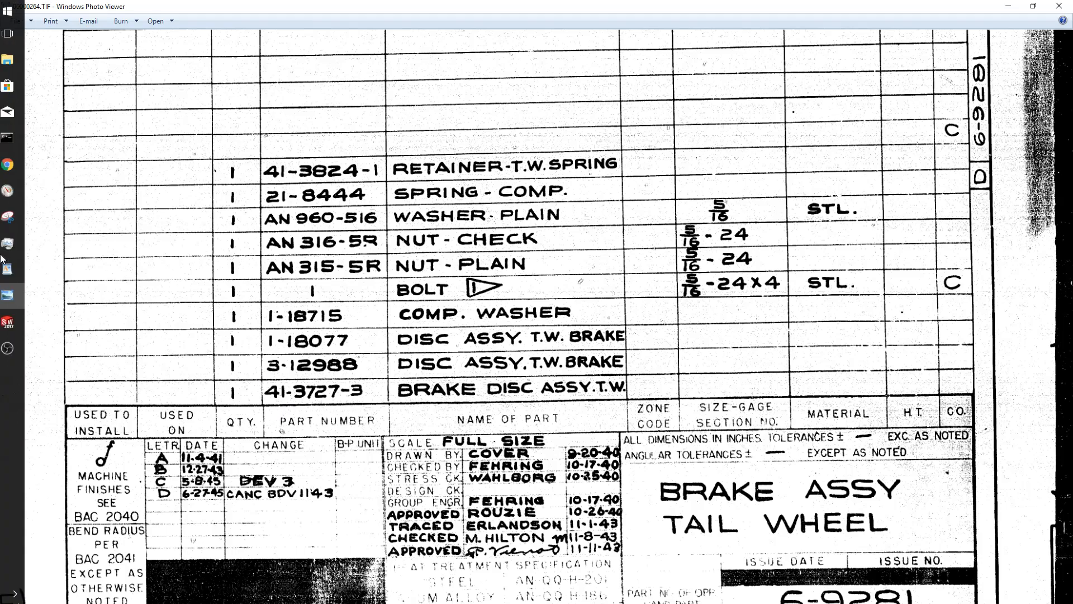
Switch to the B17TiffIndex.doc index in WordPad and search it for part number 41-3727.
{"action": "left_click", "coordinate": [16, 243]}
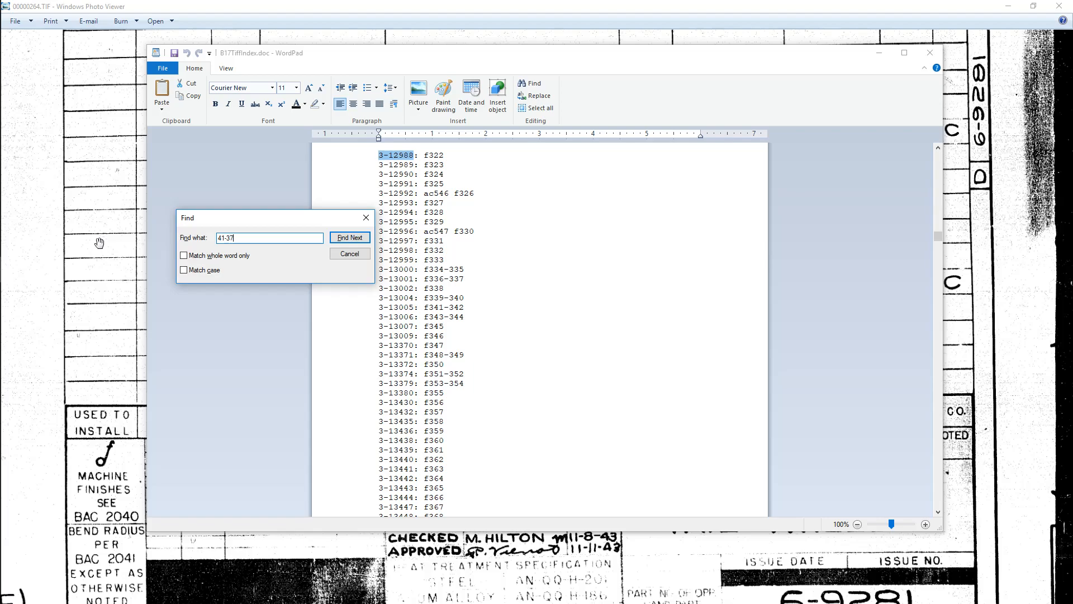
{"action": "type", "text": "7"}
{"action": "key", "text": "Return"}
Switch to File Explorer and open the ROLL_D folder within the Film_1945 TIFF folder.
{"action": "mouse_move", "coordinate": [1, 252]}
{"action": "left_click", "coordinate": [12, 60]}
{"action": "left_click_drag", "start_coordinate": [1072, 159], "coordinate": [888, 164]}
{"action": "left_click", "coordinate": [757, 183]}
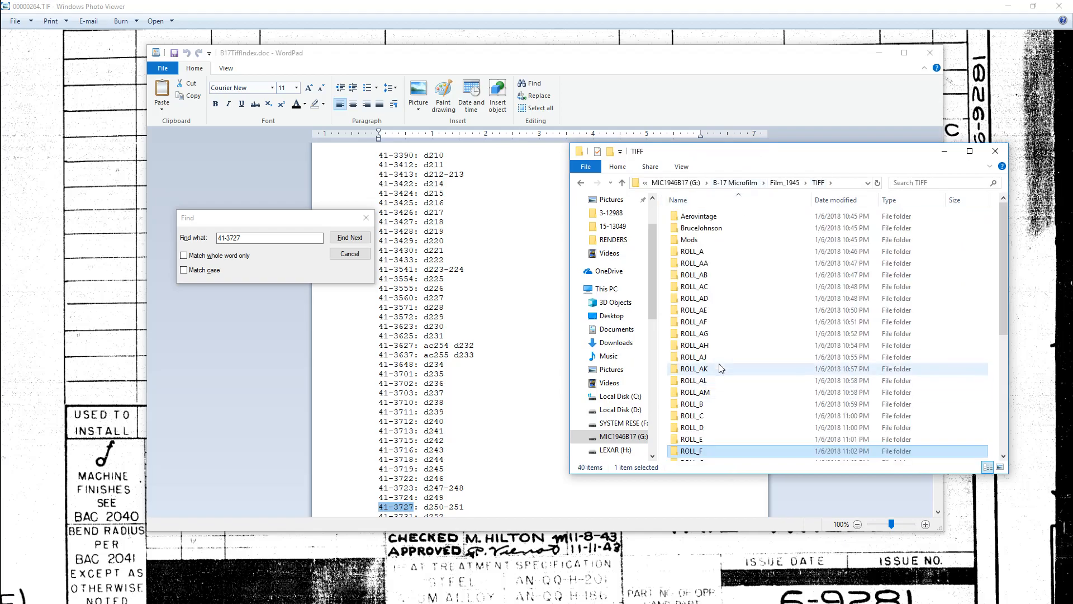
{"action": "double_click", "coordinate": [695, 427]}
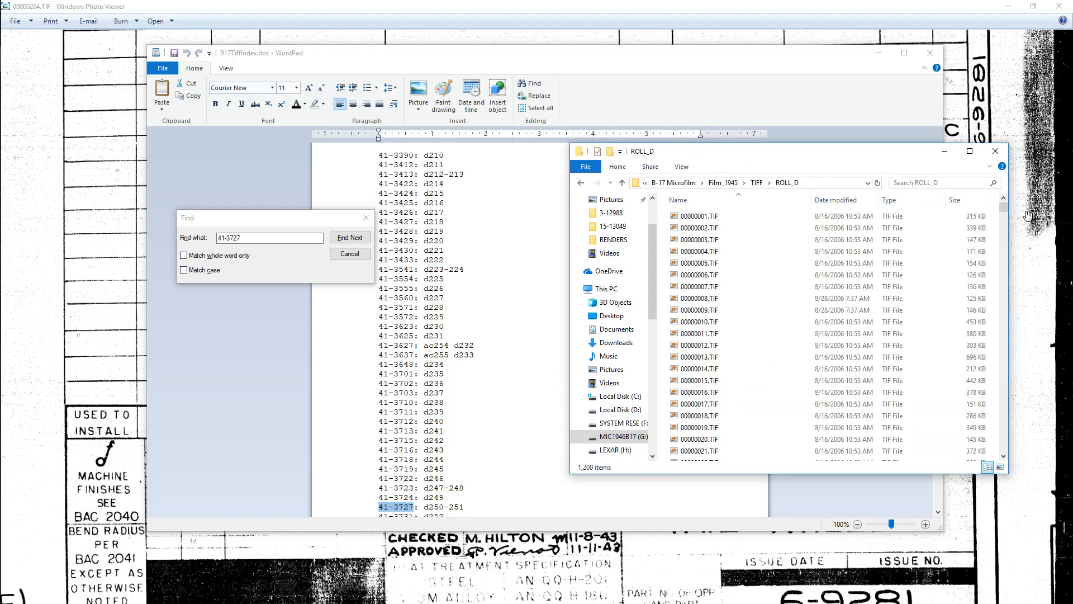
Open drawing 00000250.TIF from ROLL_D in Windows Photo Viewer and maximize the viewer window.
{"action": "left_click_drag", "start_coordinate": [1004, 209], "coordinate": [1003, 274]}
{"action": "scroll", "coordinate": [828, 353], "scroll_direction": "up", "scroll_amount": 16}
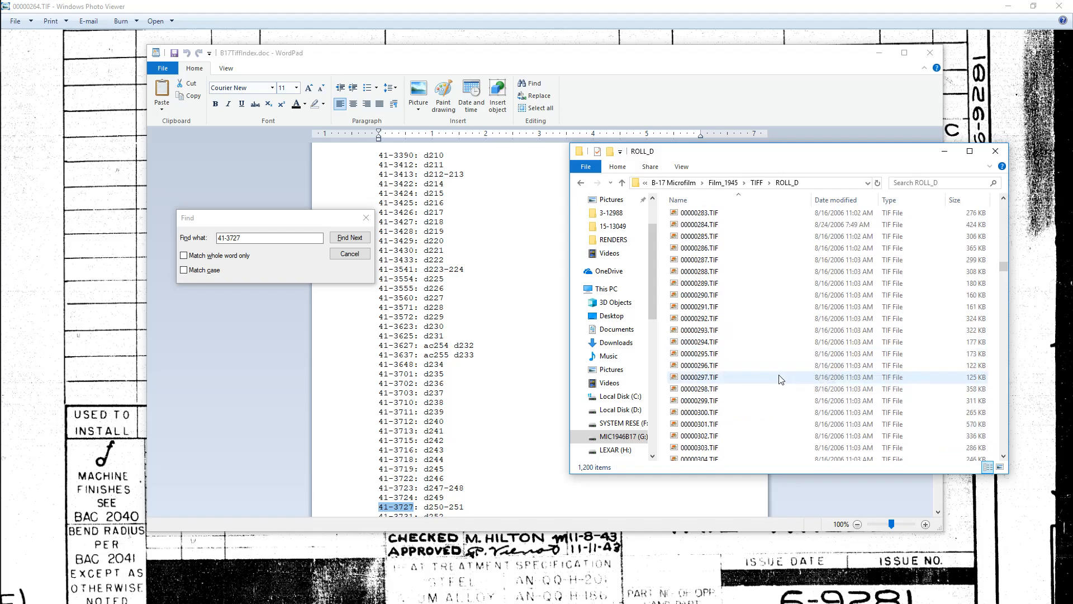
{"action": "scroll", "coordinate": [778, 373], "scroll_direction": "up", "scroll_amount": 6}
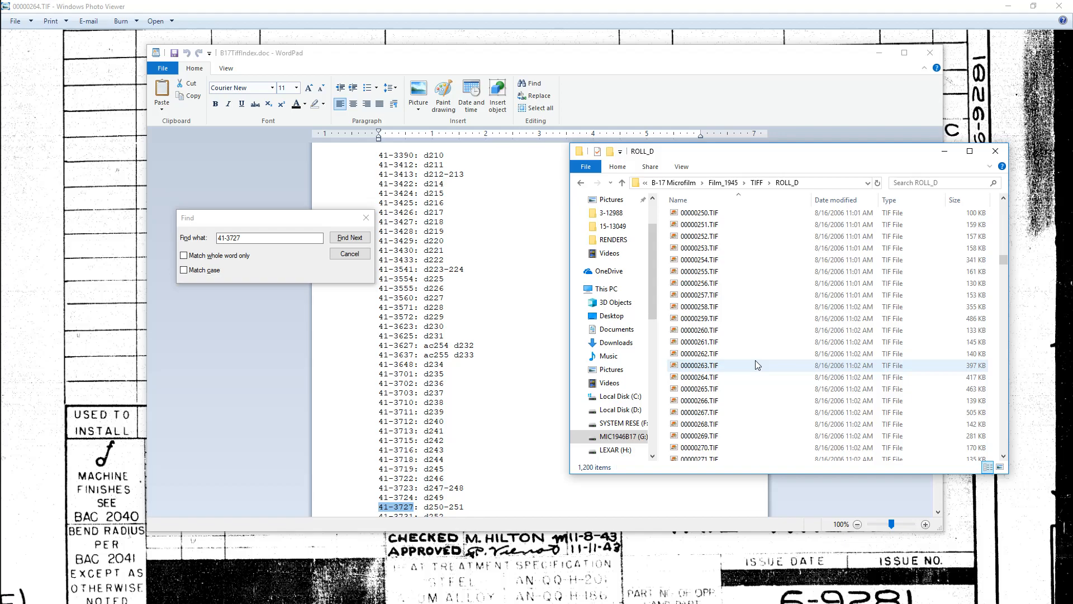
{"action": "double_click", "coordinate": [743, 213]}
{"action": "left_click_drag", "start_coordinate": [547, 109], "coordinate": [520, 96]}
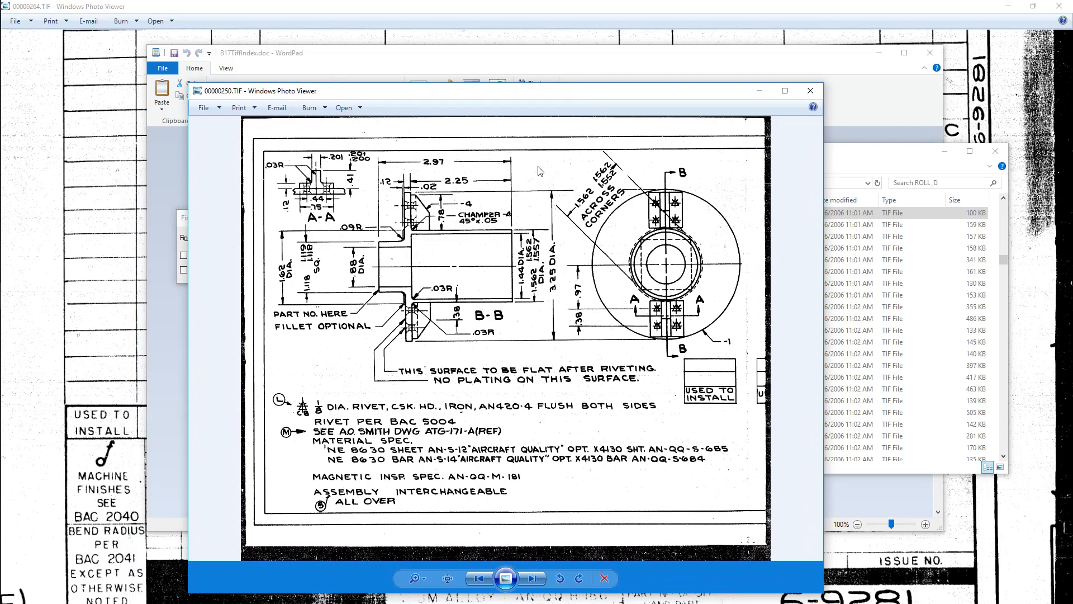
{"action": "left_click_drag", "start_coordinate": [565, 92], "coordinate": [562, 116]}
{"action": "double_click", "coordinate": [561, 116]}
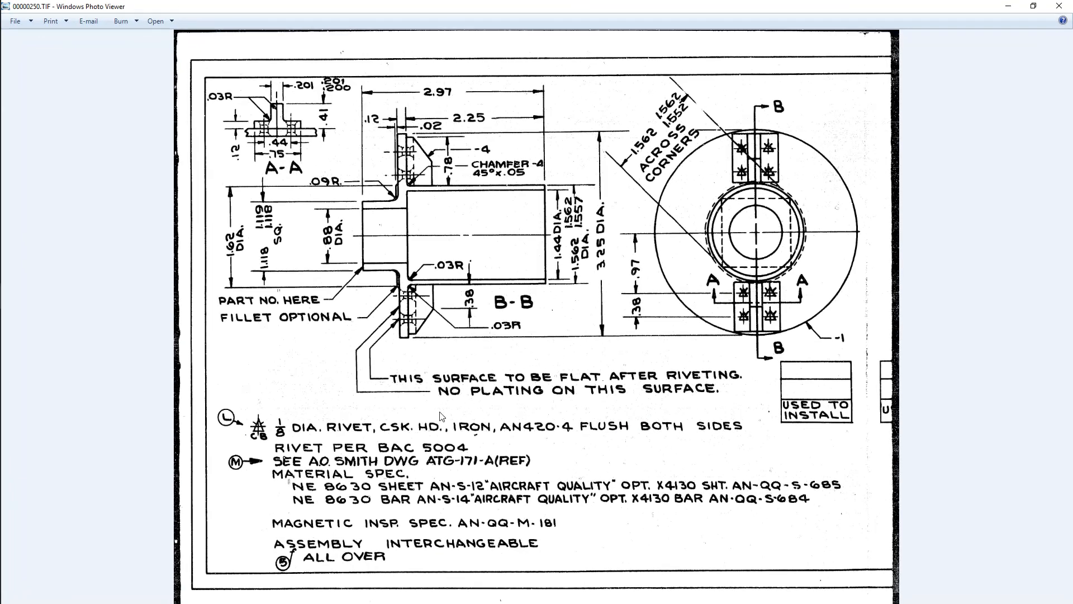
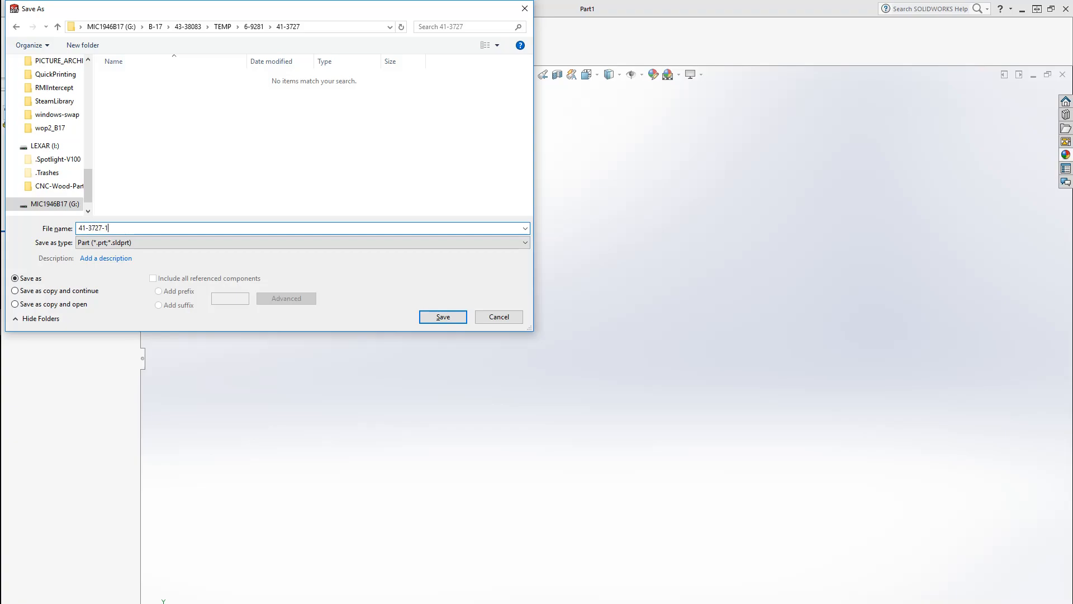
Save the new SOLIDWORKS part as 41-3727-1 in the 41-3727 folder and start a sketch on the Front Plane.
{"action": "key", "text": "Return"}
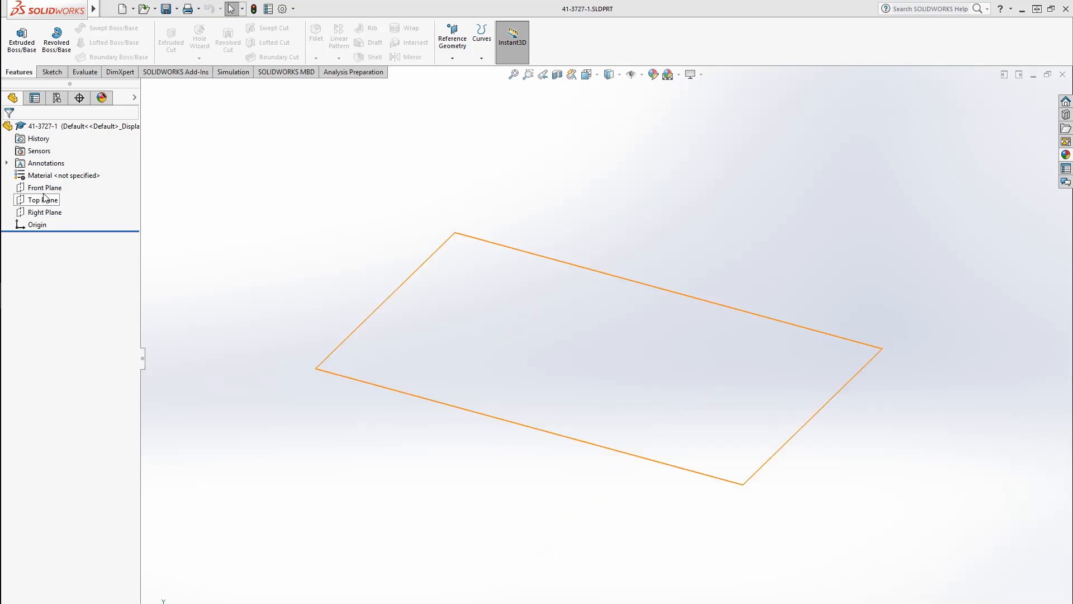
{"action": "left_click", "coordinate": [44, 188]}
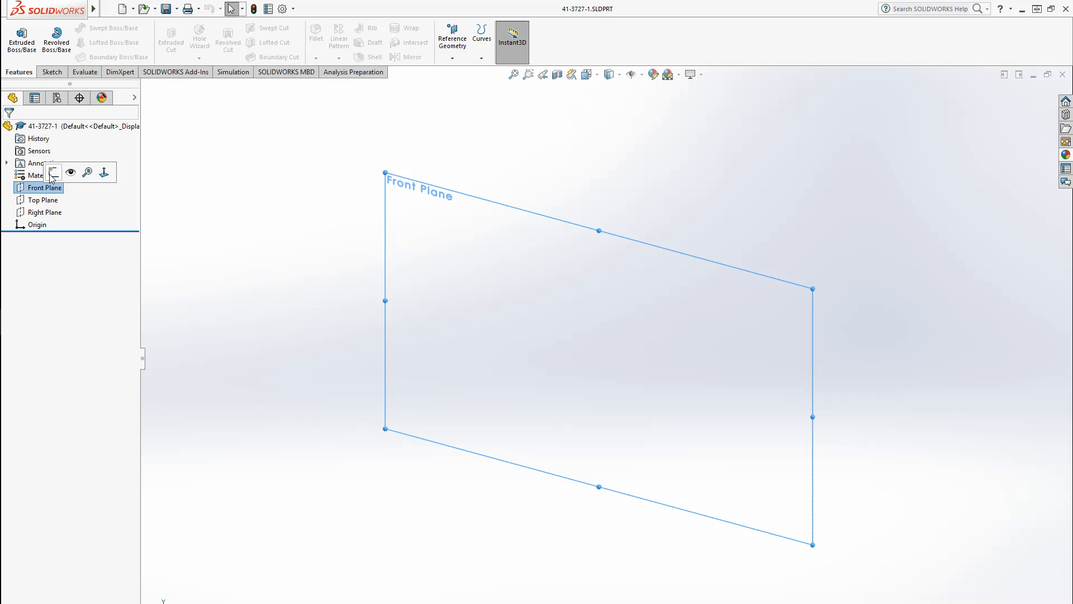
{"action": "left_click", "coordinate": [52, 173]}
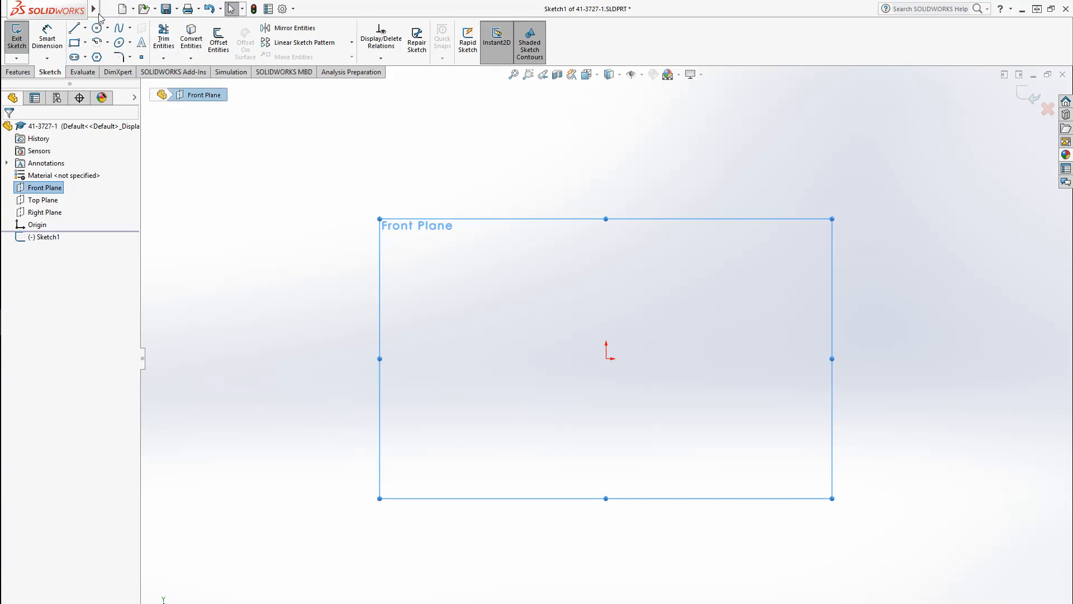
Sketch a horizontal centerline about 7 in long passing through the origin.
{"action": "left_click", "coordinate": [84, 30]}
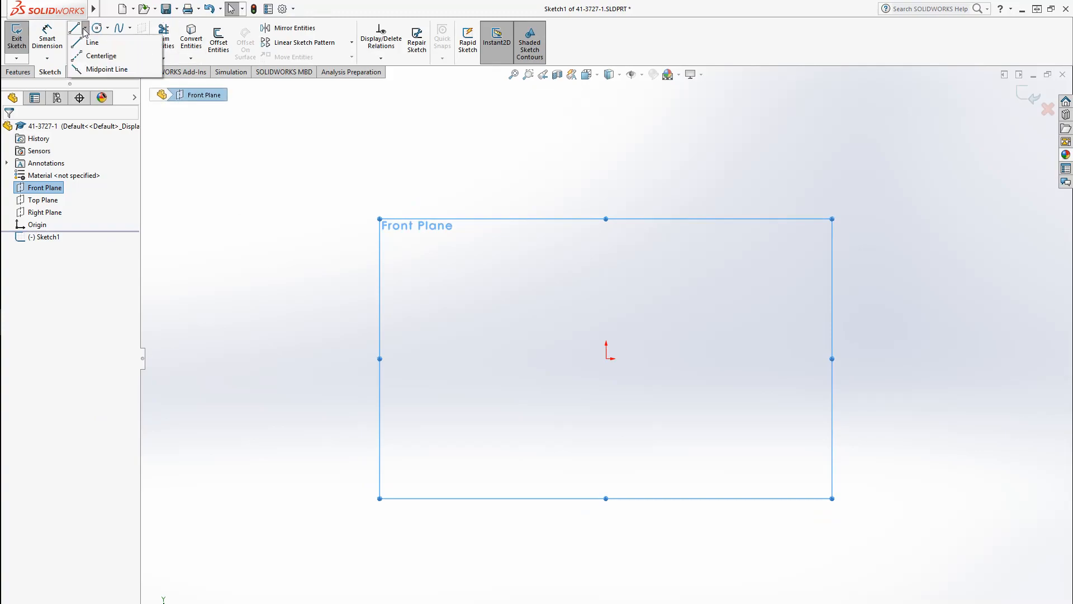
{"action": "left_click", "coordinate": [95, 53]}
{"action": "left_click_drag", "start_coordinate": [544, 358], "coordinate": [997, 358]}
{"action": "key", "text": "Escape"}
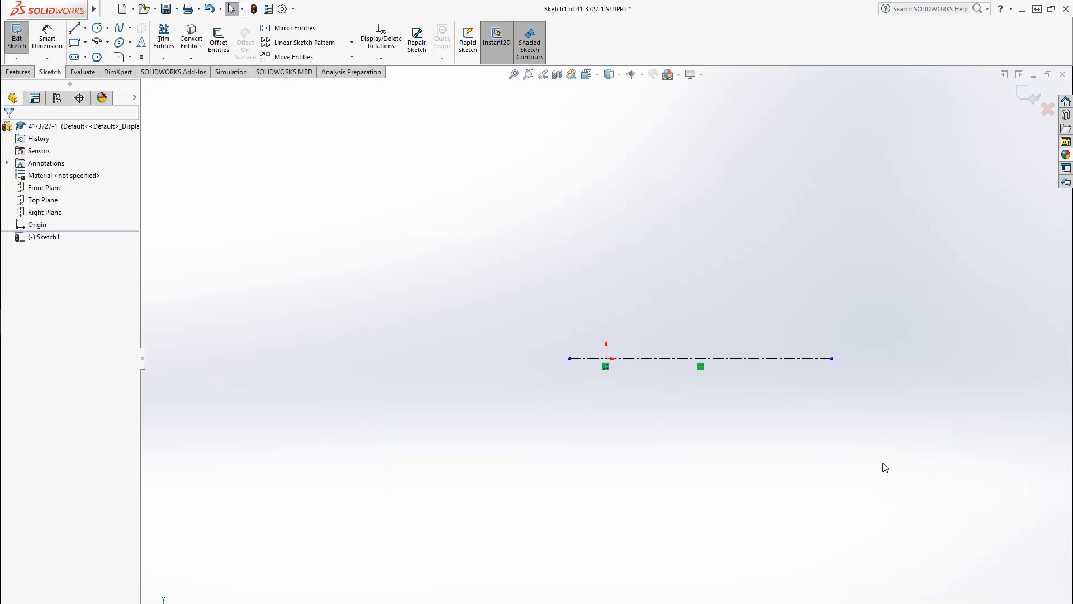
{"action": "key", "text": "f"}
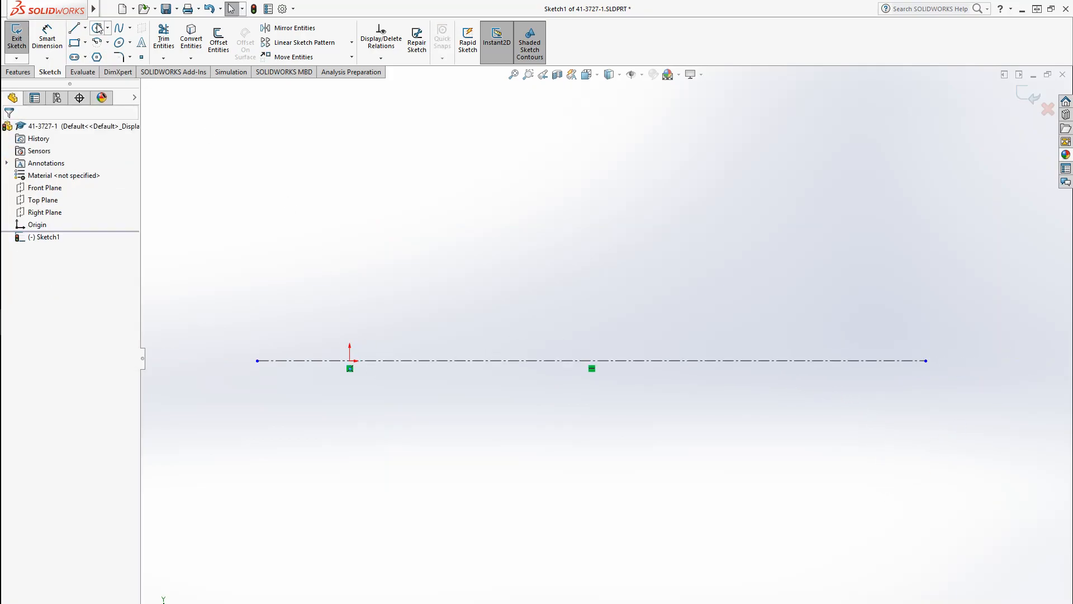
Sketch a vertical centerline through the origin and shorten its upper end slightly.
{"action": "left_click", "coordinate": [85, 28]}
{"action": "left_click", "coordinate": [96, 54]}
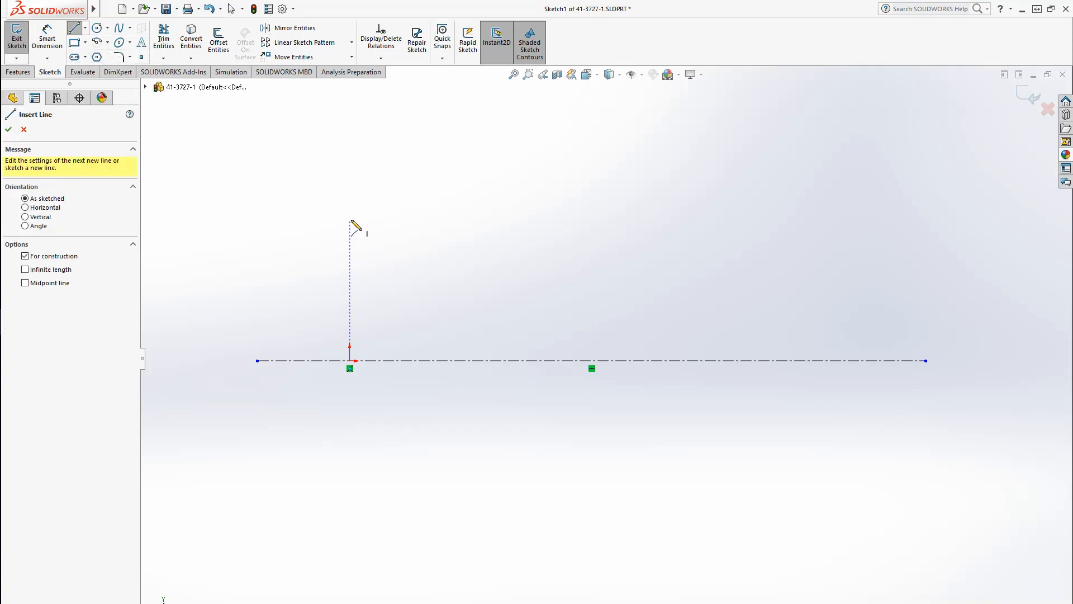
{"action": "left_click_drag", "start_coordinate": [349, 216], "coordinate": [350, 515]}
{"action": "key", "text": "Escape"}
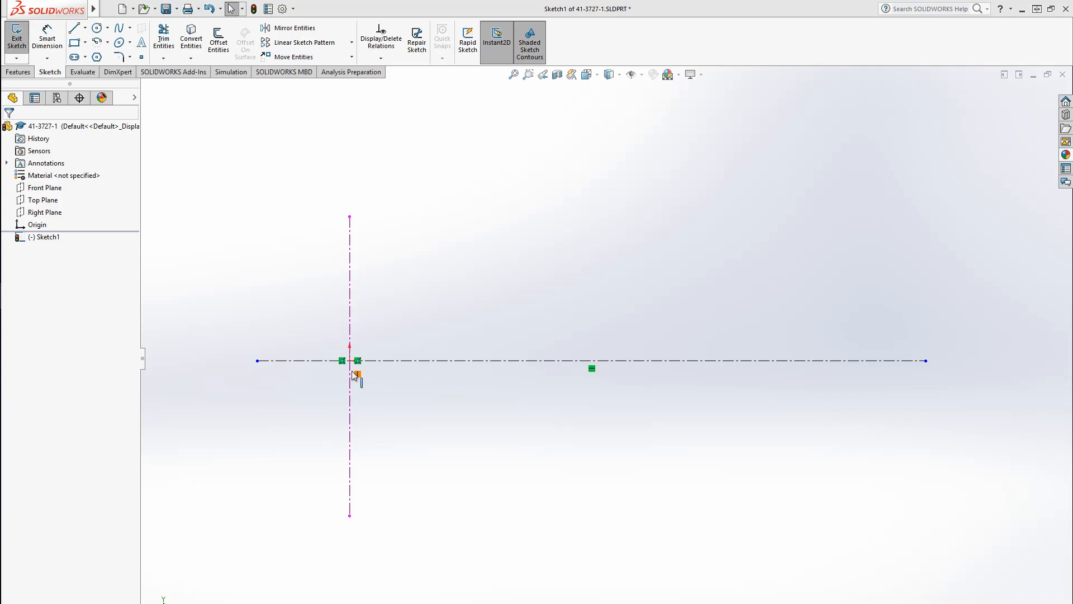
{"action": "mouse_move", "coordinate": [350, 217]}
{"action": "left_mouse_down"}
{"action": "mouse_move", "coordinate": [352, 168]}
{"action": "mouse_move", "coordinate": [351, 230]}
{"action": "left_mouse_up"}
{"action": "left_click", "coordinate": [462, 276]}
Sketch a closed stepped profile above the horizontal centerline: short hub starting on the vertical centerline, upright flange, and long sleeve about 0.19 in thick.
{"action": "left_click", "coordinate": [74, 27]}
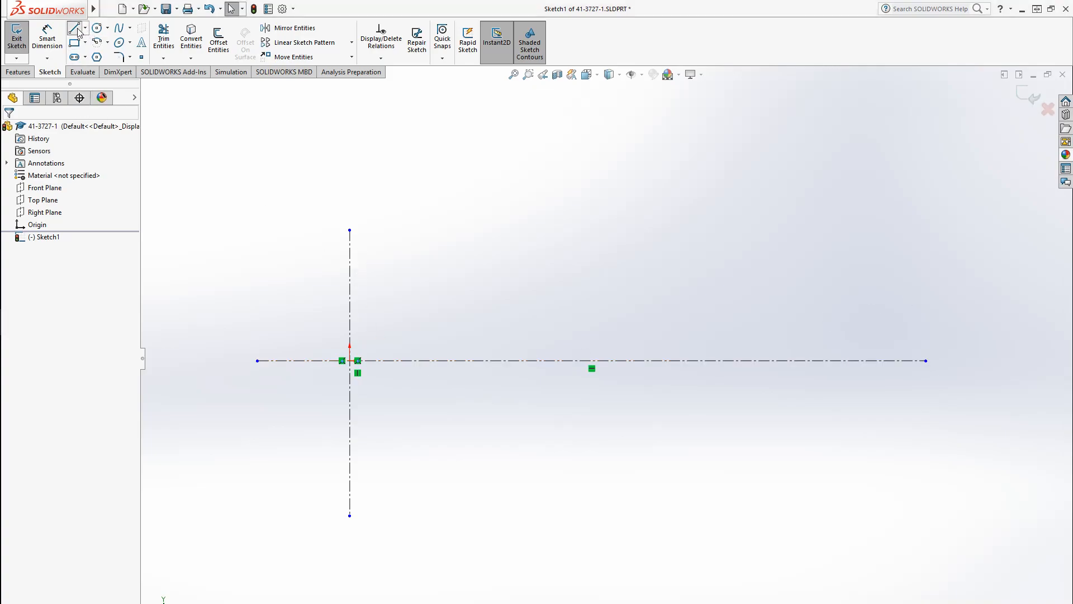
{"action": "left_click", "coordinate": [350, 288]}
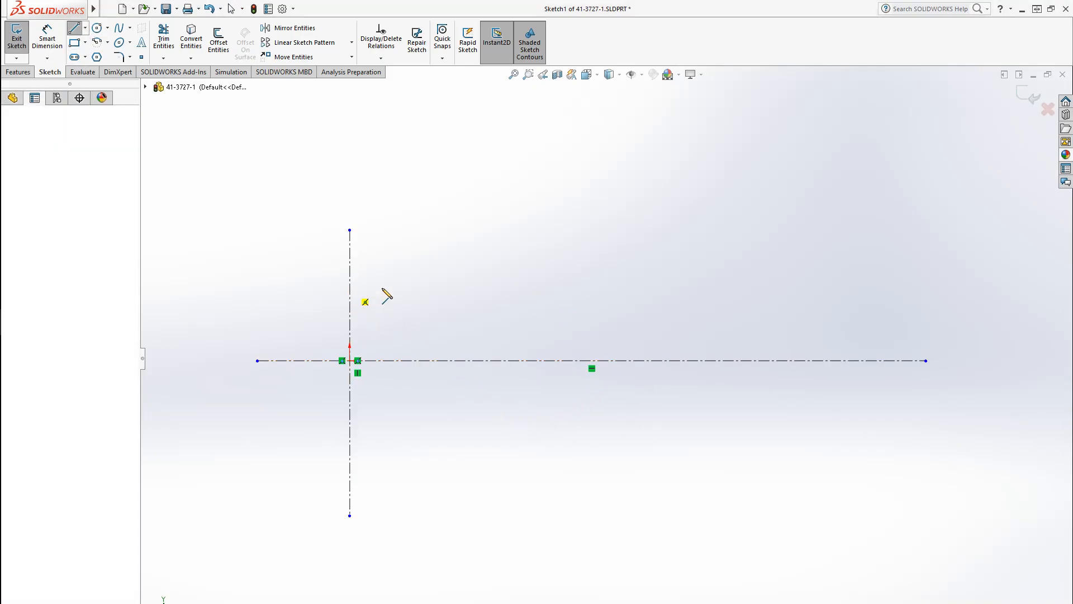
{"action": "left_click", "coordinate": [431, 288]}
{"action": "left_click", "coordinate": [431, 254]}
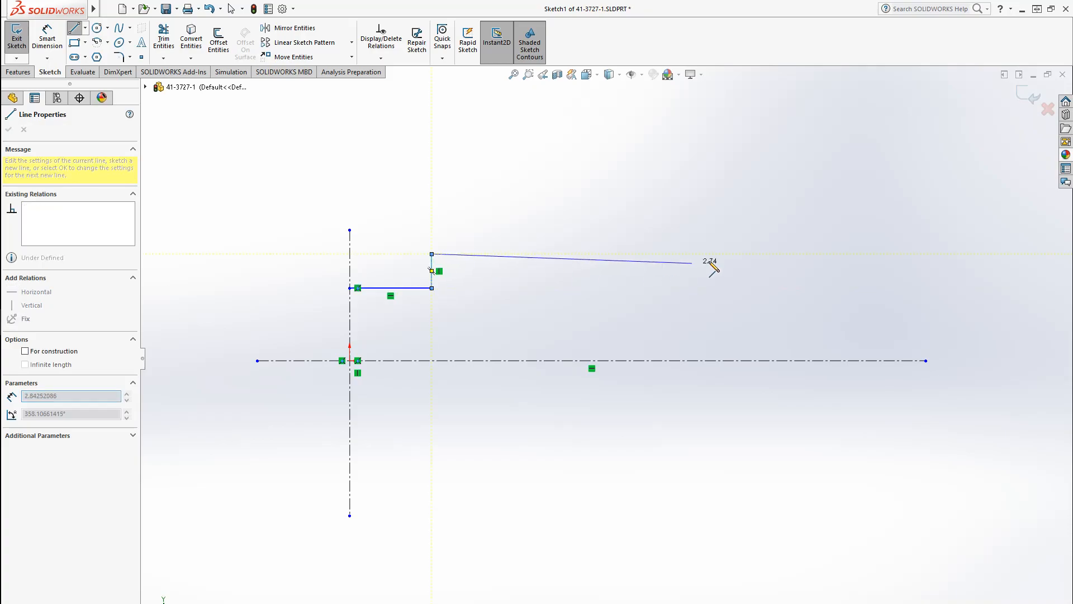
{"action": "left_click", "coordinate": [741, 254]}
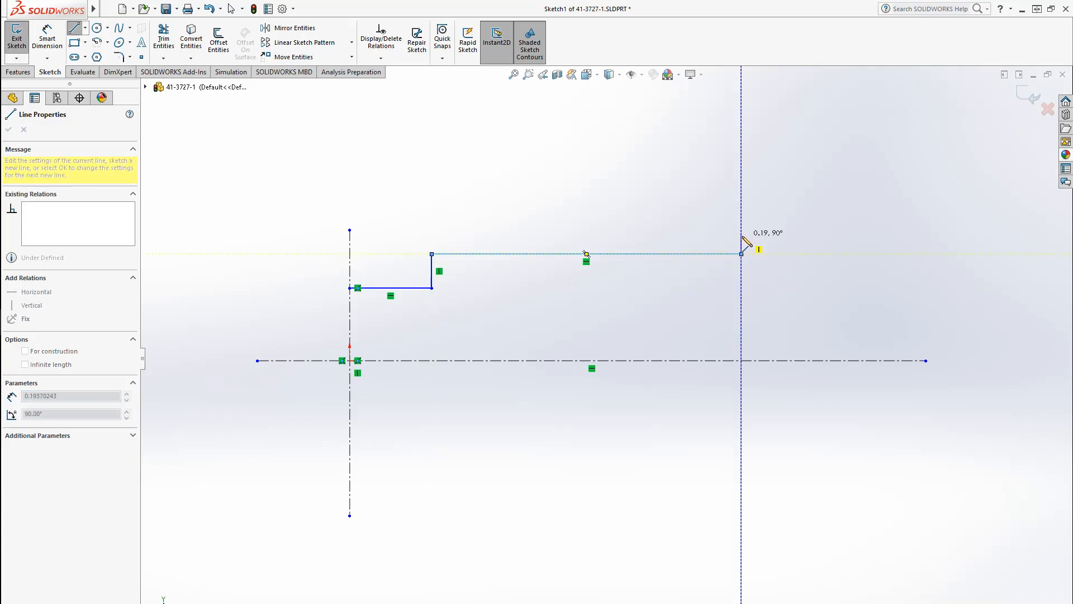
{"action": "left_click", "coordinate": [741, 237]}
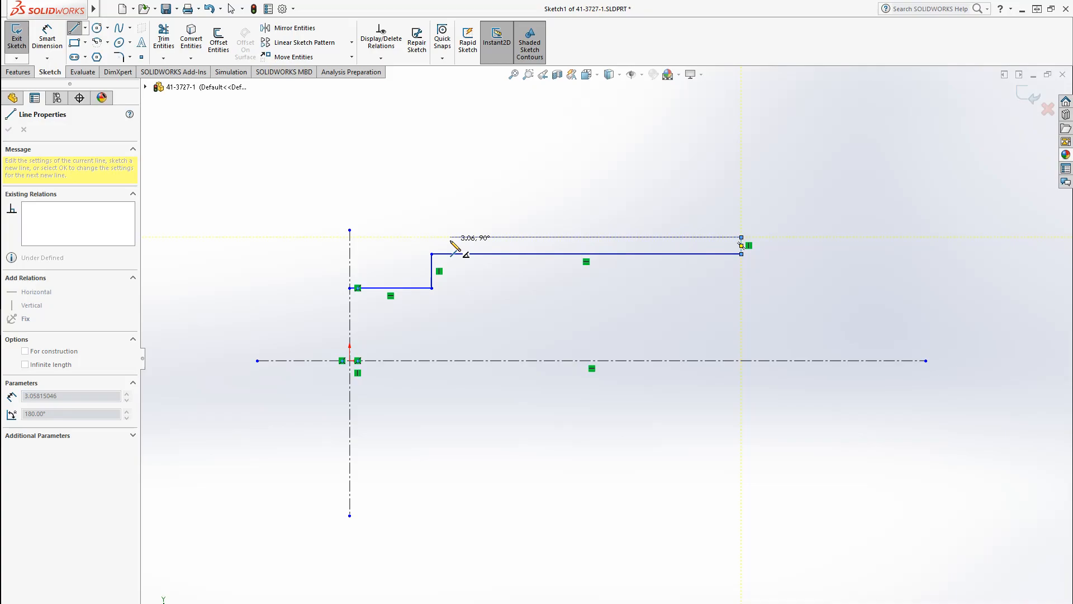
{"action": "left_click", "coordinate": [431, 237]}
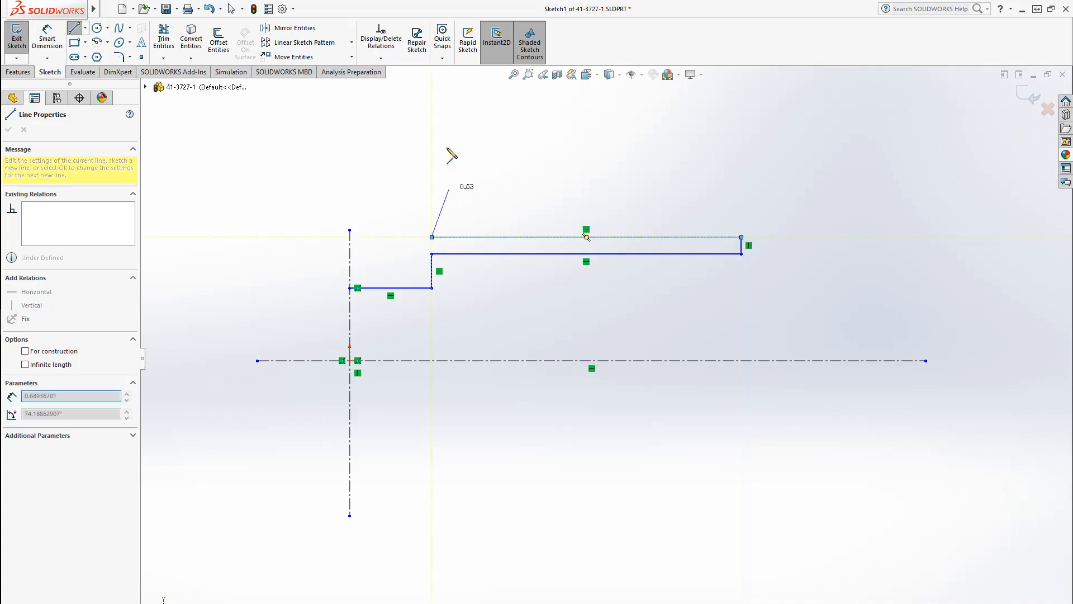
{"action": "left_click", "coordinate": [431, 97]}
{"action": "left_click", "coordinate": [418, 98]}
{"action": "left_click", "coordinate": [418, 271]}
{"action": "left_click", "coordinate": [349, 270]}
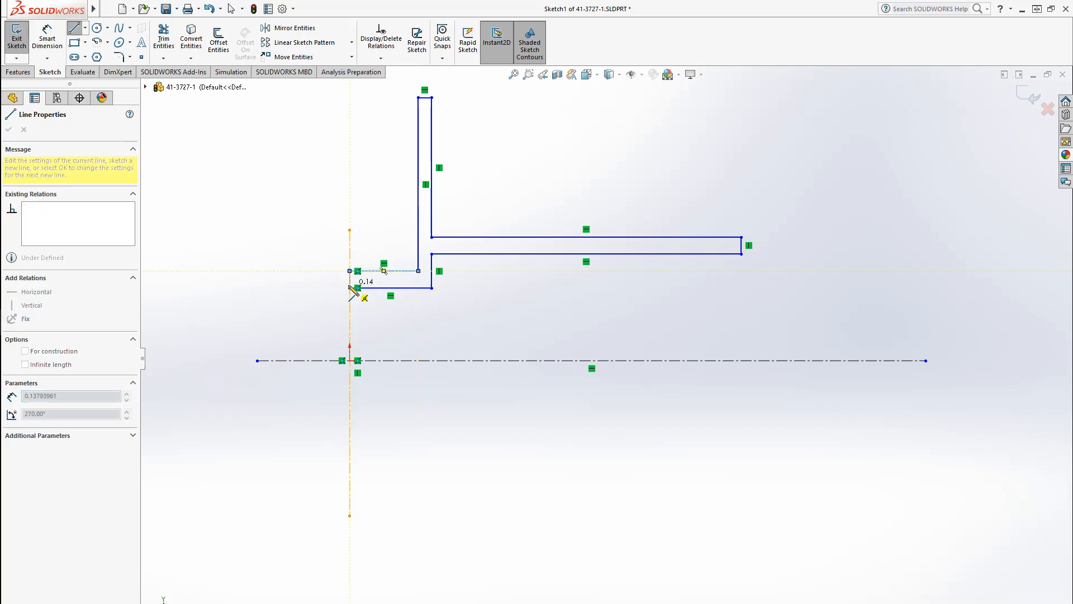
{"action": "left_click", "coordinate": [349, 288]}
{"action": "key", "text": "Escape"}
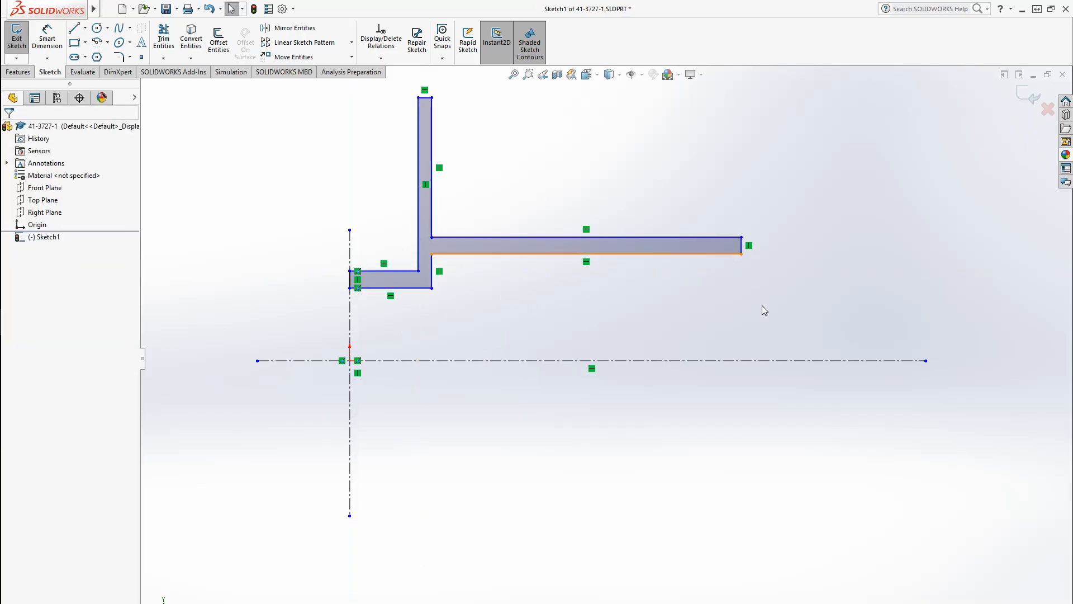
Check the section B-B dimensions in drawing 00000250.TIF in Windows Photo Viewer, then return to the sketch.
{"action": "mouse_move", "coordinate": [1072, 92]}
{"action": "left_mouse_down"}
{"action": "mouse_move", "coordinate": [447, 63]}
{"action": "mouse_move", "coordinate": [391, 1]}
{"action": "left_mouse_up"}
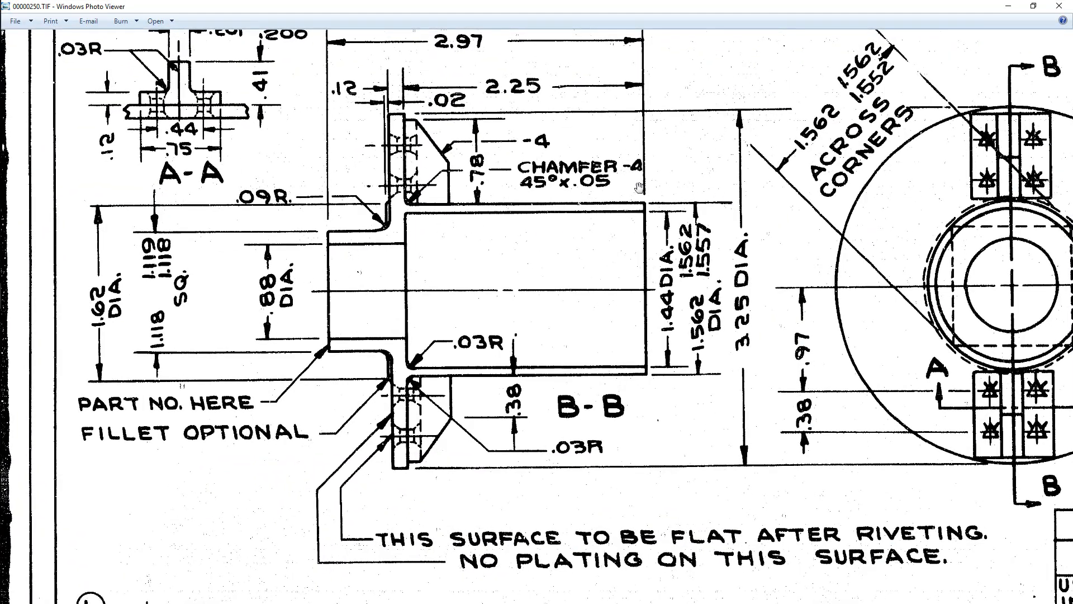
{"action": "mouse_move", "coordinate": [793, 4]}
{"action": "left_mouse_down"}
{"action": "mouse_move", "coordinate": [1072, 237]}
{"action": "mouse_move", "coordinate": [1072, 279]}
{"action": "left_mouse_up"}
{"action": "left_click", "coordinate": [568, 463]}
Dimension the hub's inner line from the horizontal centerline as half of .88 in.
{"action": "scroll", "coordinate": [492, 257], "scroll_direction": "up", "scroll_amount": 1}
{"action": "scroll", "coordinate": [490, 257], "scroll_direction": "down", "scroll_amount": 2}
{"action": "left_click", "coordinate": [47, 39]}
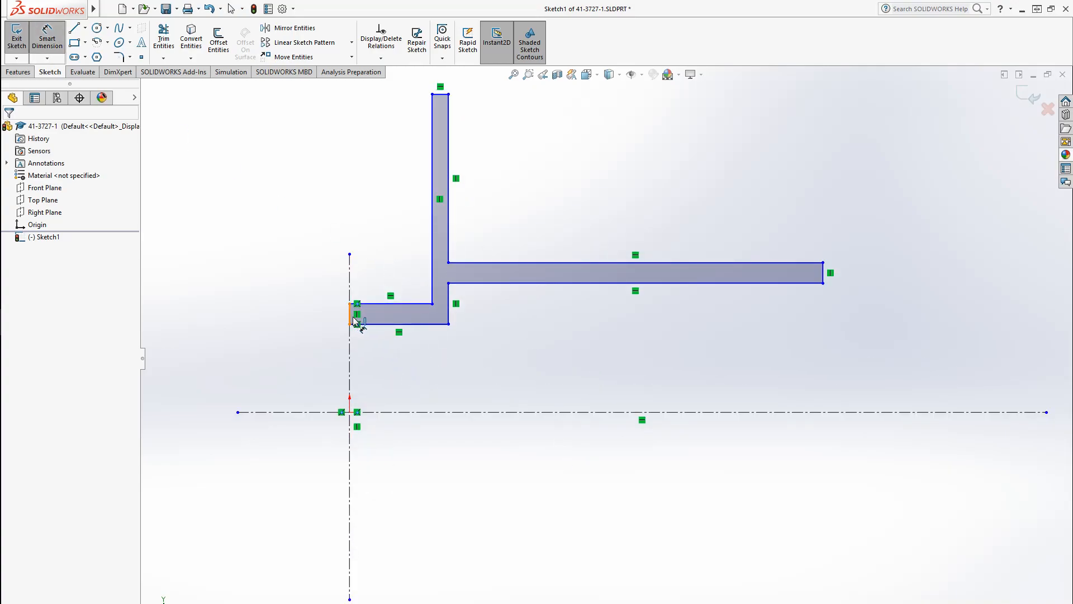
{"action": "left_click", "coordinate": [384, 324]}
{"action": "left_click", "coordinate": [413, 412]}
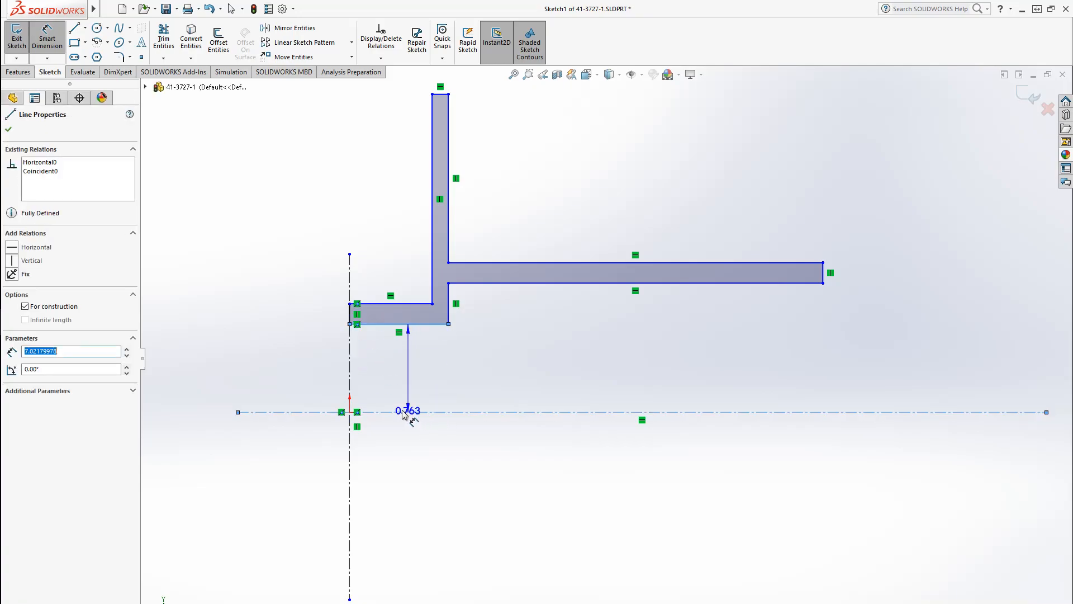
{"action": "left_click", "coordinate": [266, 389]}
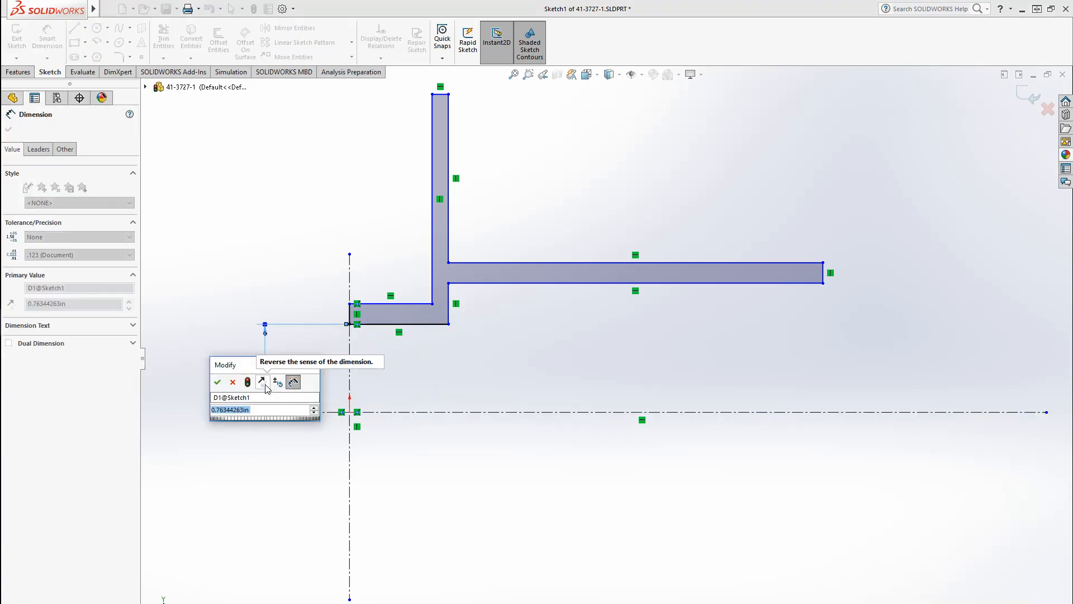
{"action": "type", "text": ".88/2"}
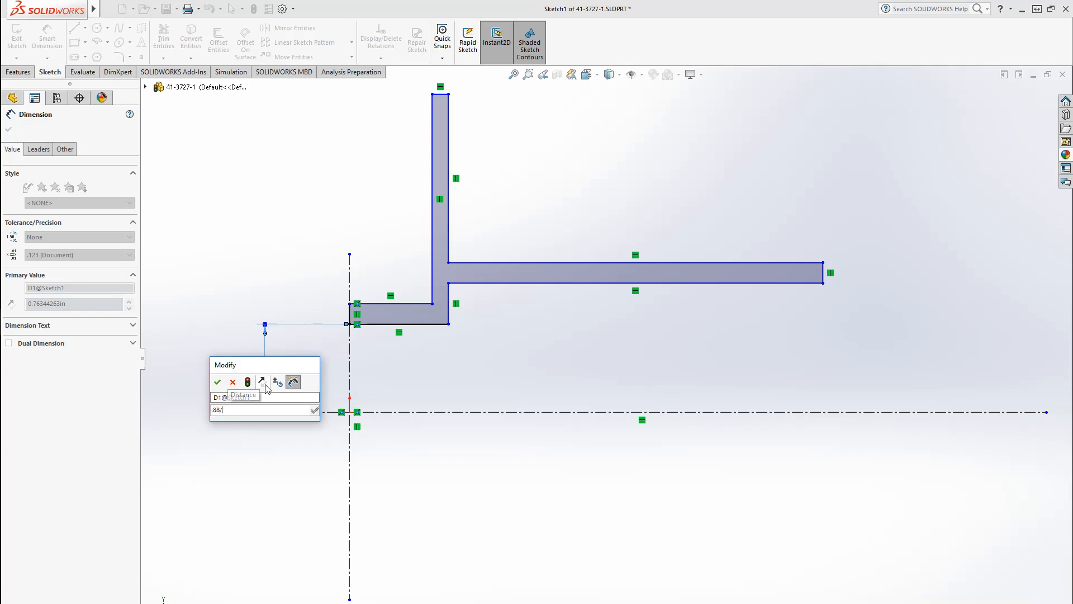
{"action": "key", "text": "Return"}
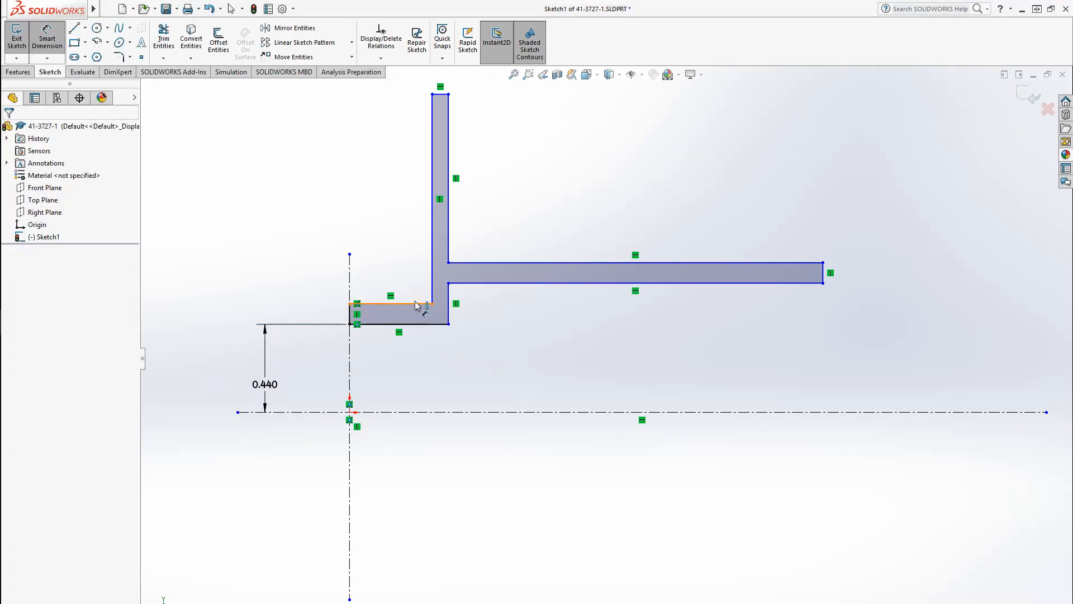
Dimension the hub's outer line from the horizontal centerline as half of 1.118 in.
{"action": "left_click_drag", "start_coordinate": [415, 303], "coordinate": [435, 414]}
{"action": "left_click", "coordinate": [434, 413]}
{"action": "left_click", "coordinate": [216, 366]}
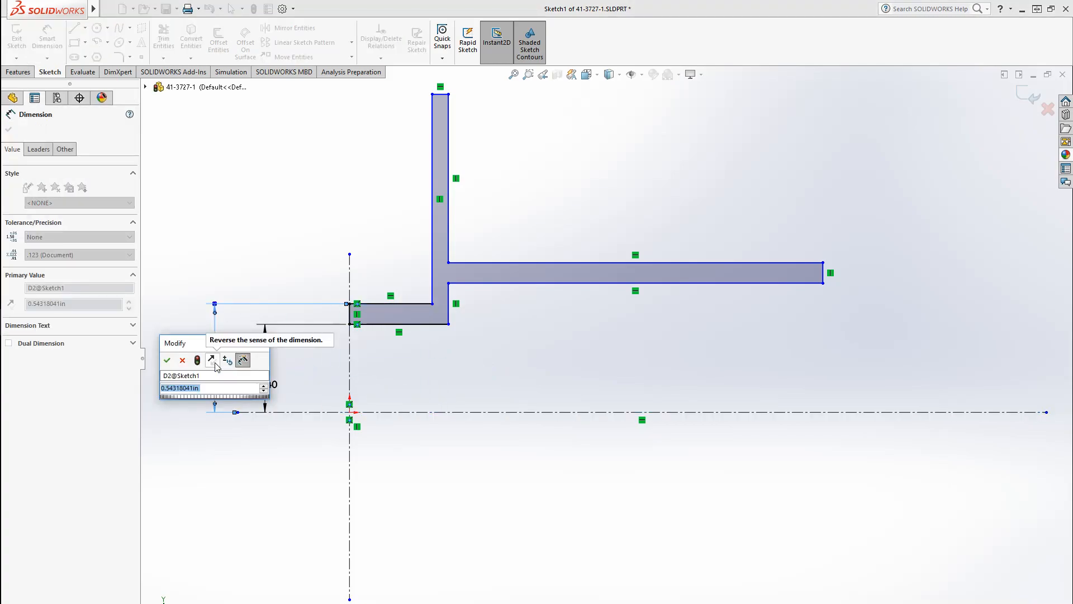
{"action": "type", "text": "1.1"}
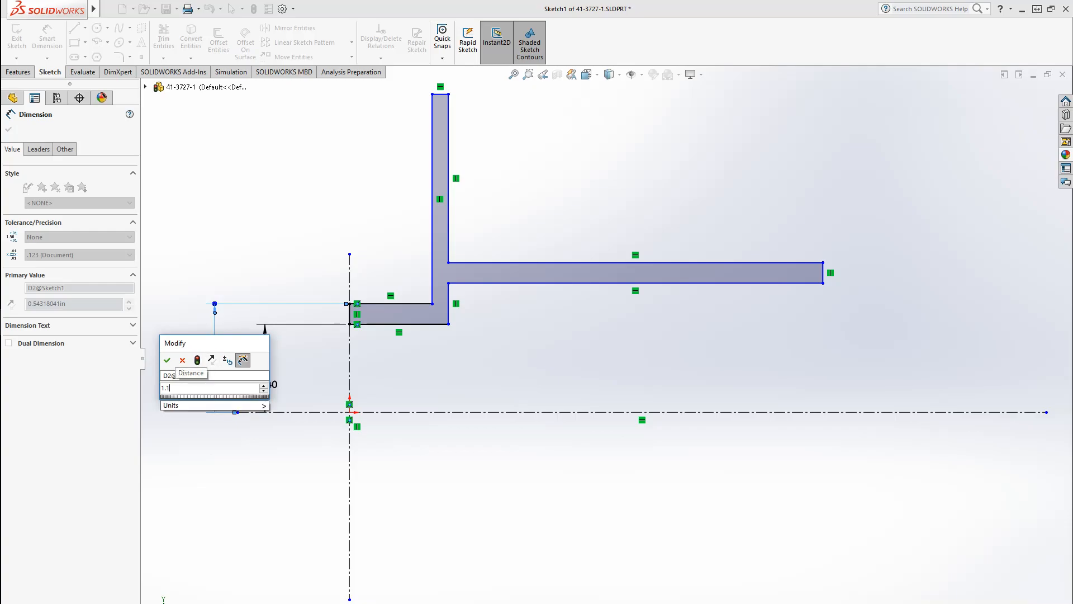
{"action": "type", "text": "18/2"}
{"action": "key", "text": "Return"}
{"action": "left_click", "coordinate": [609, 383]}
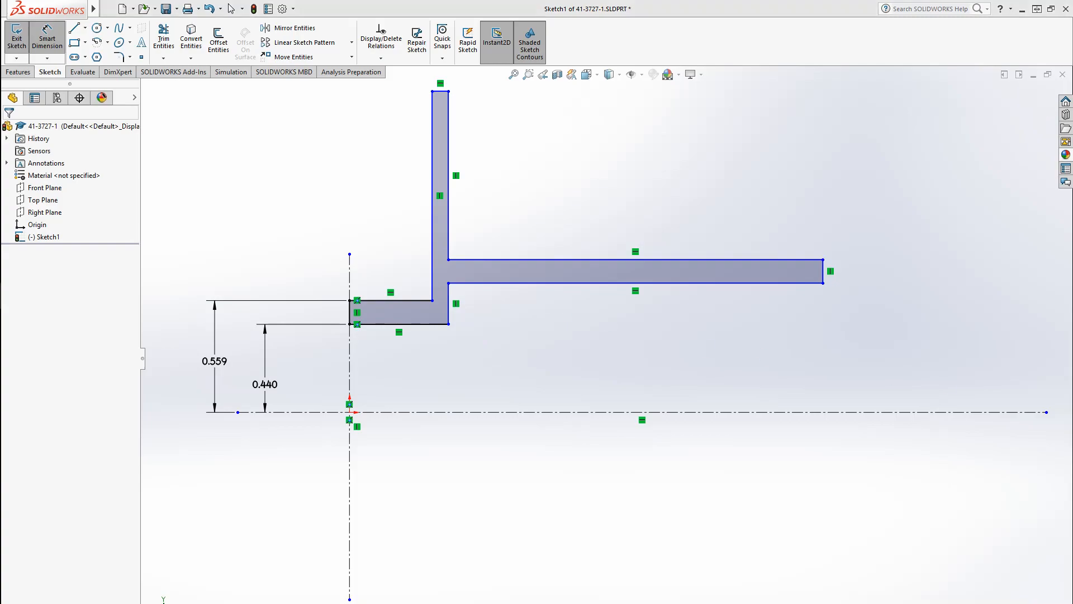
Dimension the upright flange's thickness as .12 in.
{"action": "left_click", "coordinate": [448, 139]}
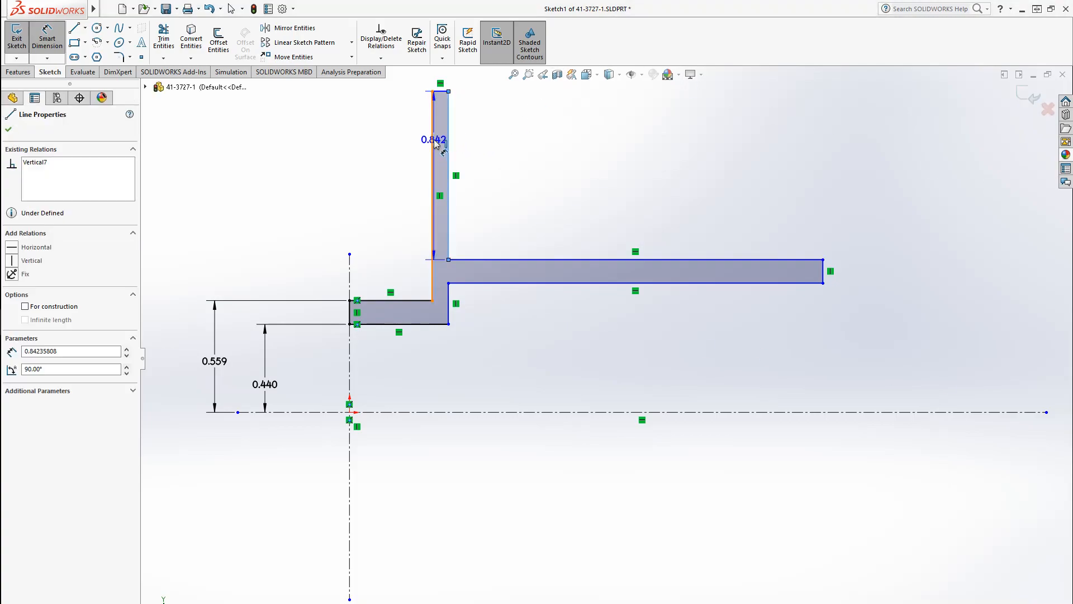
{"action": "scroll", "coordinate": [478, 138], "scroll_direction": "up", "scroll_amount": 1}
{"action": "left_click", "coordinate": [468, 96]}
{"action": "type", "text": ".12"}
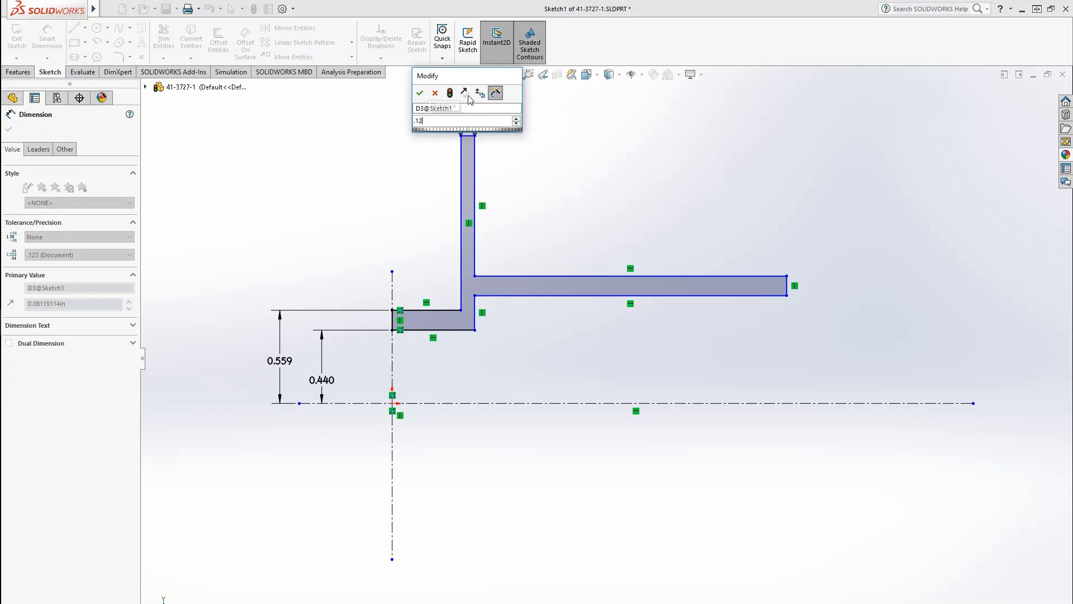
{"action": "key", "text": "Return"}
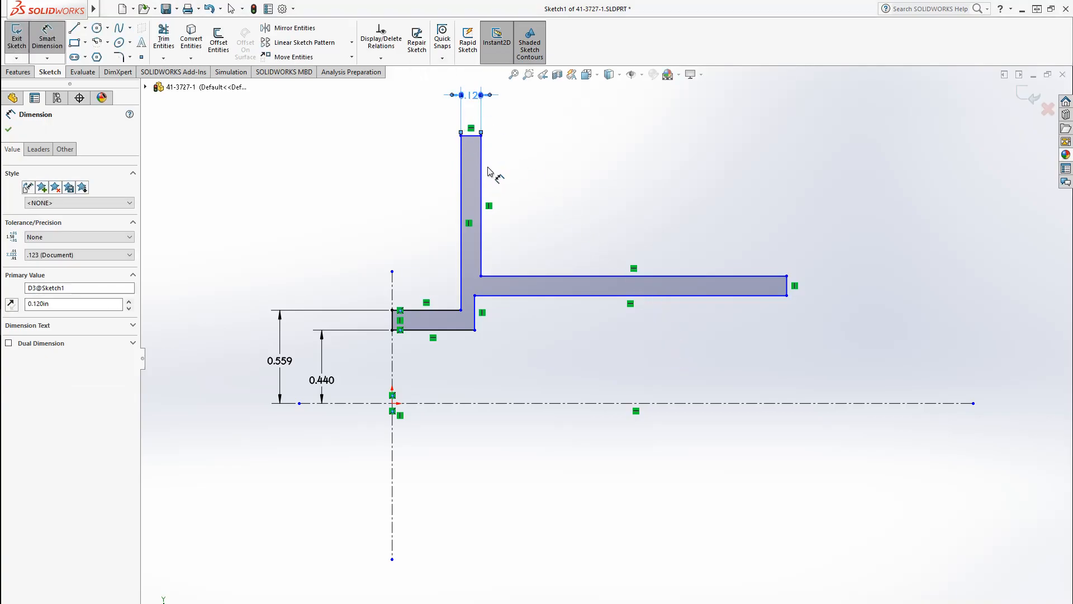
Dimension the distance from the flange's sleeve-side face to the sleeve's free end as 2.25 in.
{"action": "left_click", "coordinate": [521, 197]}
{"action": "left_click", "coordinate": [787, 286]}
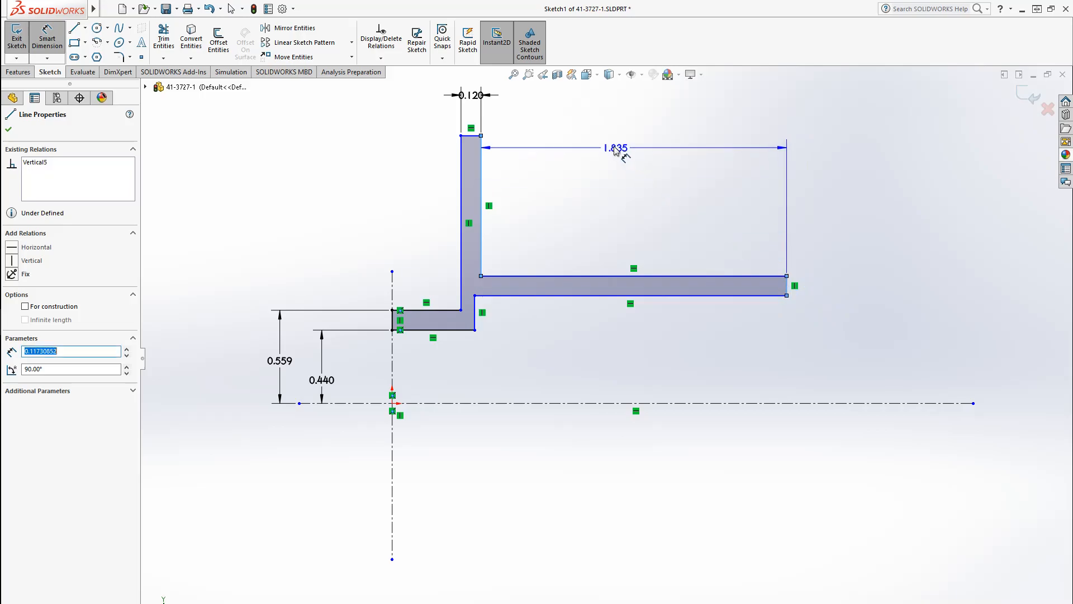
{"action": "left_click", "coordinate": [607, 135]}
{"action": "type", "text": "2.25"}
{"action": "key", "text": "Return"}
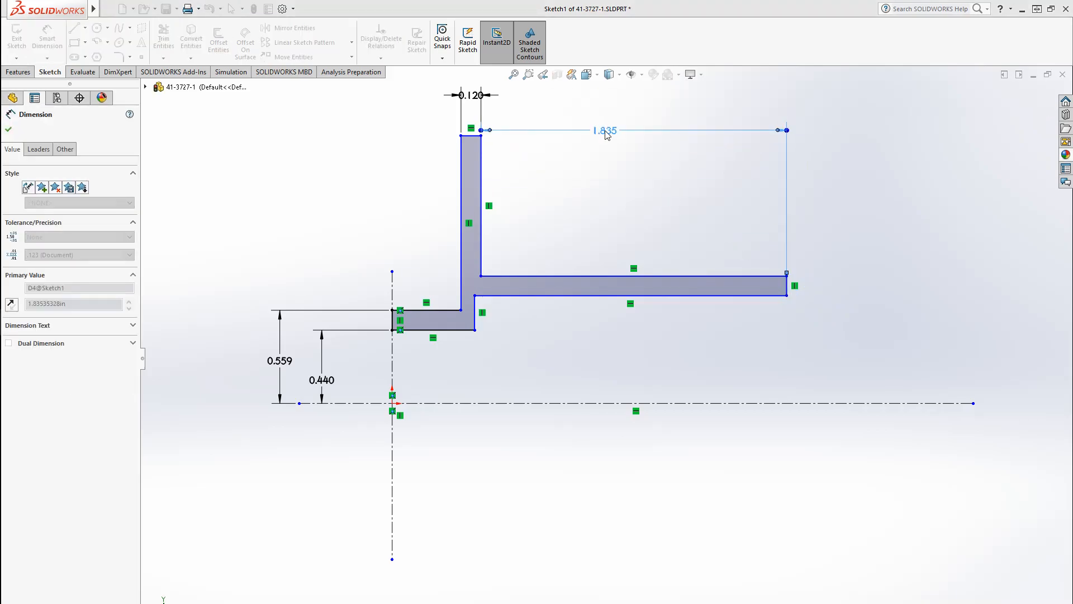
Dimension the profile's overall length from the vertical centerline to the sleeve's free end as 2.97 in.
{"action": "left_click", "coordinate": [393, 294]}
{"action": "left_click", "coordinate": [856, 287]}
{"action": "scroll", "coordinate": [705, 219], "scroll_direction": "up", "scroll_amount": 1}
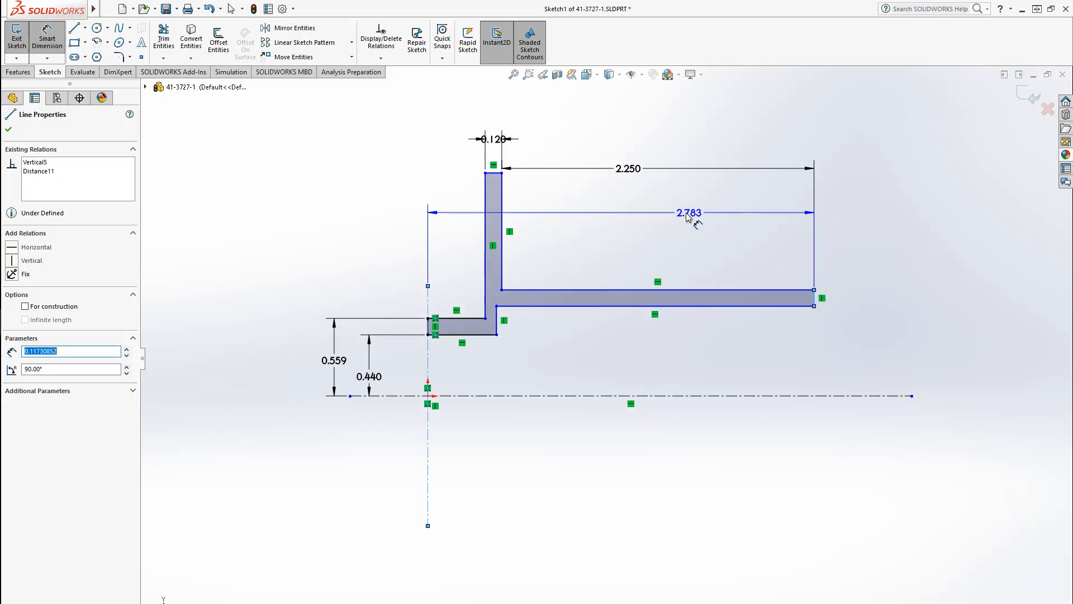
{"action": "left_click", "coordinate": [552, 107]}
{"action": "type", "text": "2.97"}
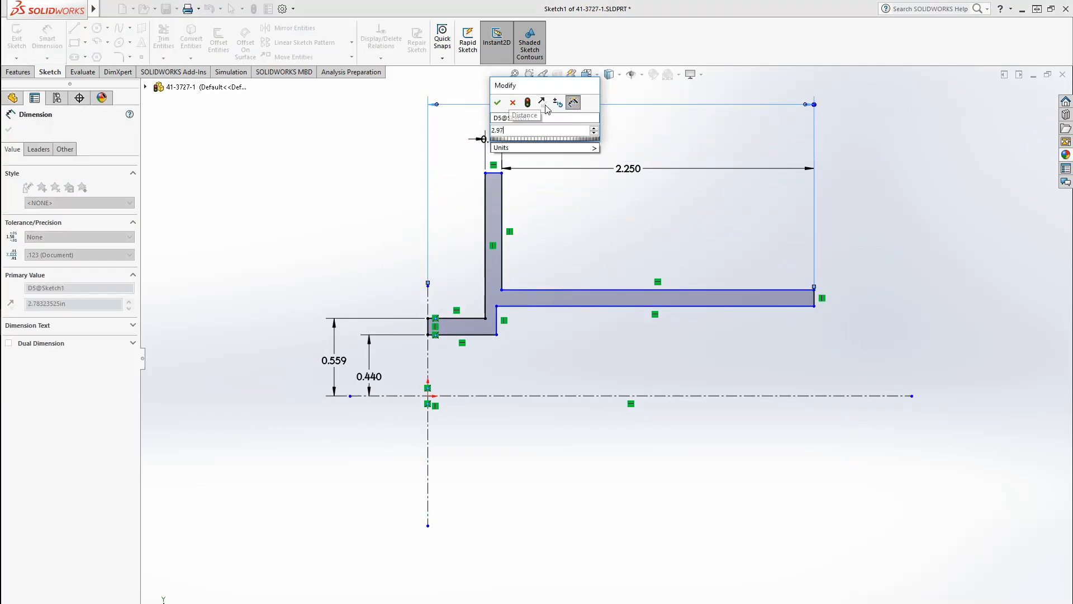
{"action": "key", "text": "Return"}
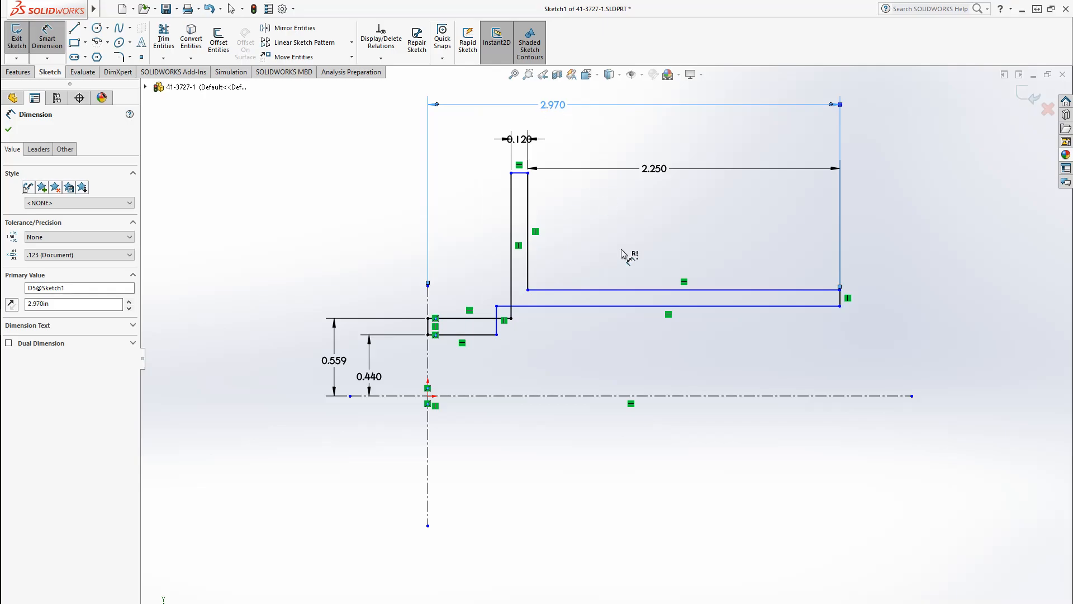
{"action": "key", "text": "Escape"}
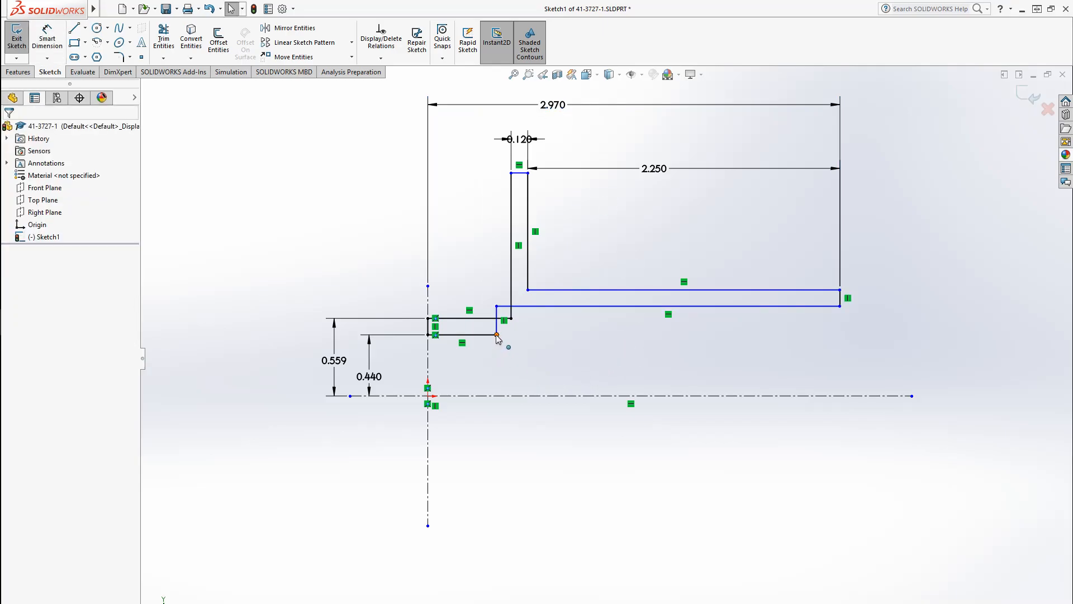
Move the hub's inner end corner under the flange face and make the two sleeve-to-flange corner points vertical to each other.
{"action": "left_click_drag", "start_coordinate": [496, 335], "coordinate": [528, 334]}
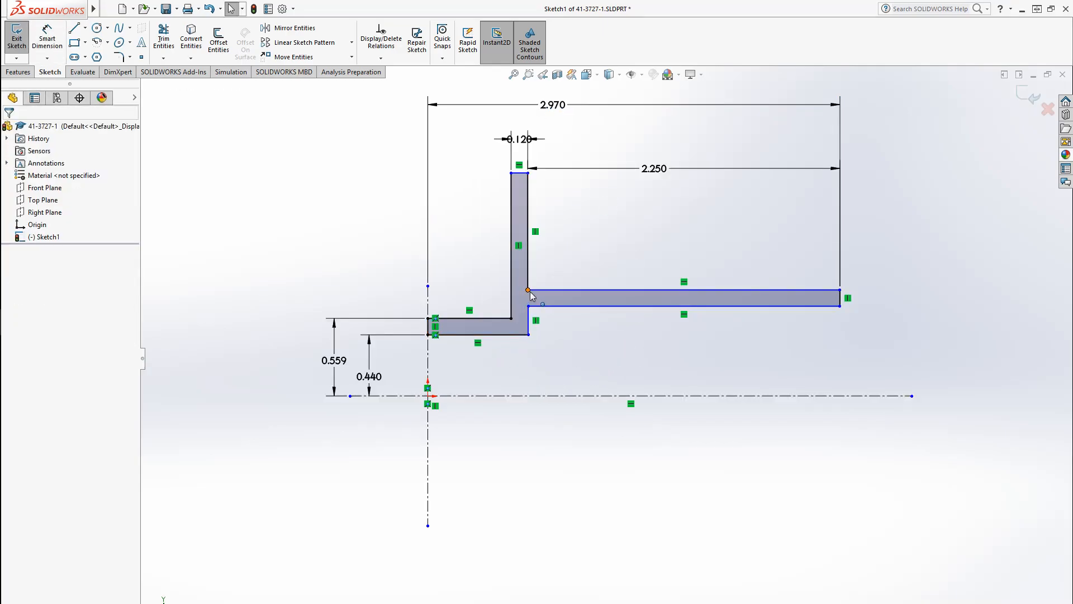
{"action": "left_click", "coordinate": [528, 290]}
{"action": "left_click", "coordinate": [529, 306], "text": "ctrl"}
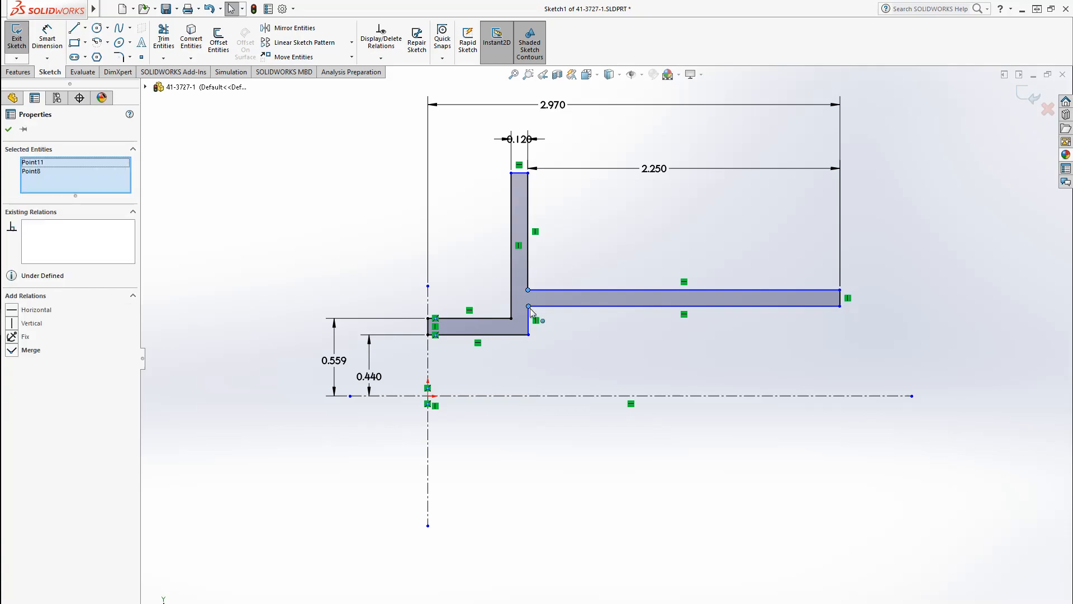
{"action": "left_click", "coordinate": [31, 323]}
{"action": "left_click", "coordinate": [346, 245]}
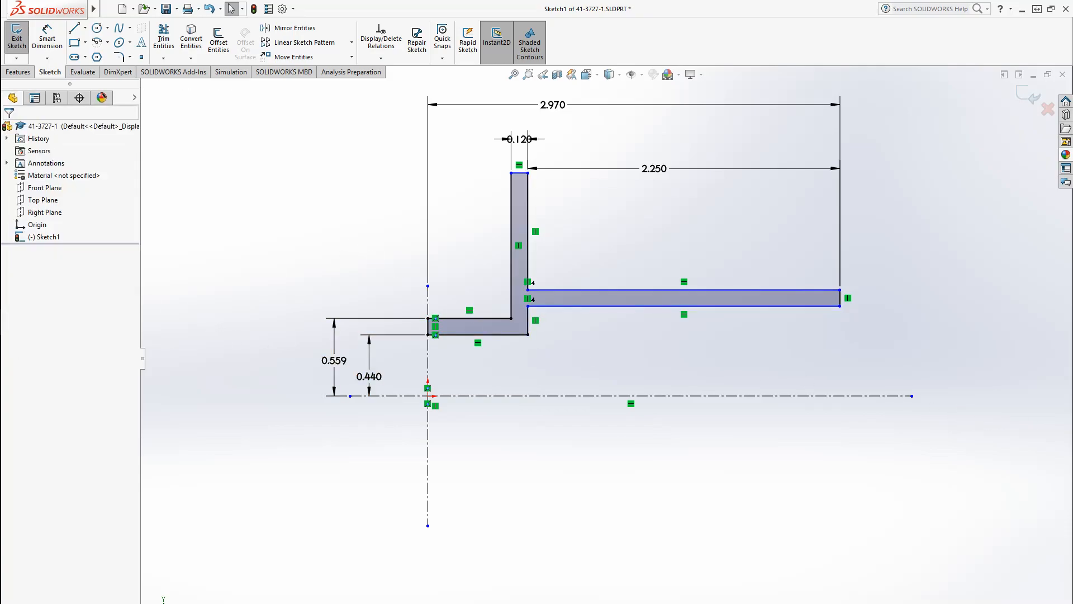
Dimension the sleeve's inner line from the horizontal centerline as half of 1.44 in.
{"action": "left_click", "coordinate": [47, 40]}
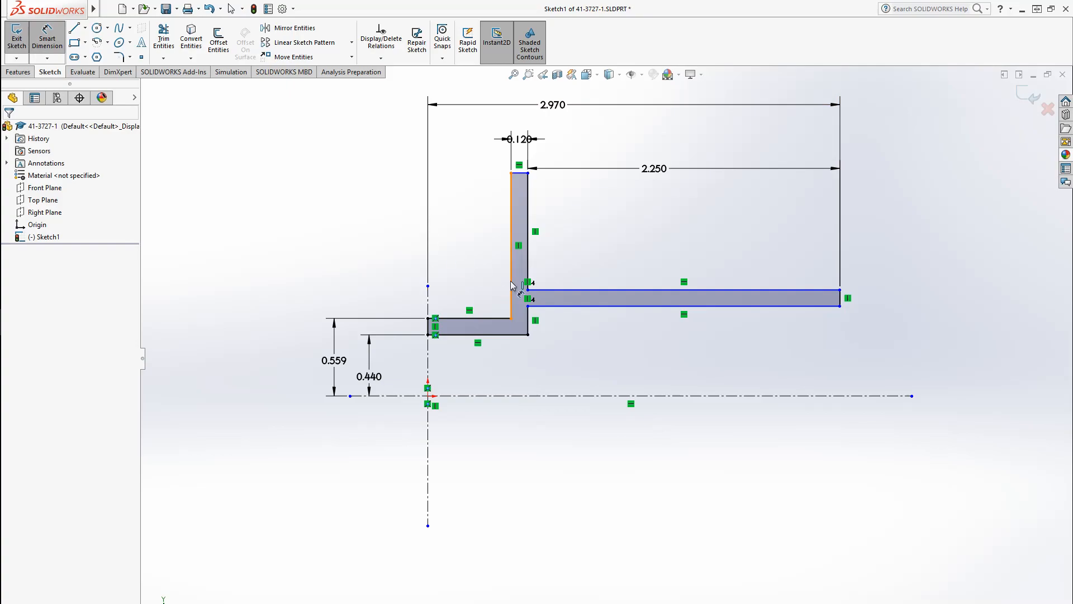
{"action": "left_click", "coordinate": [772, 305]}
{"action": "left_click", "coordinate": [777, 395]}
{"action": "left_click", "coordinate": [781, 364]}
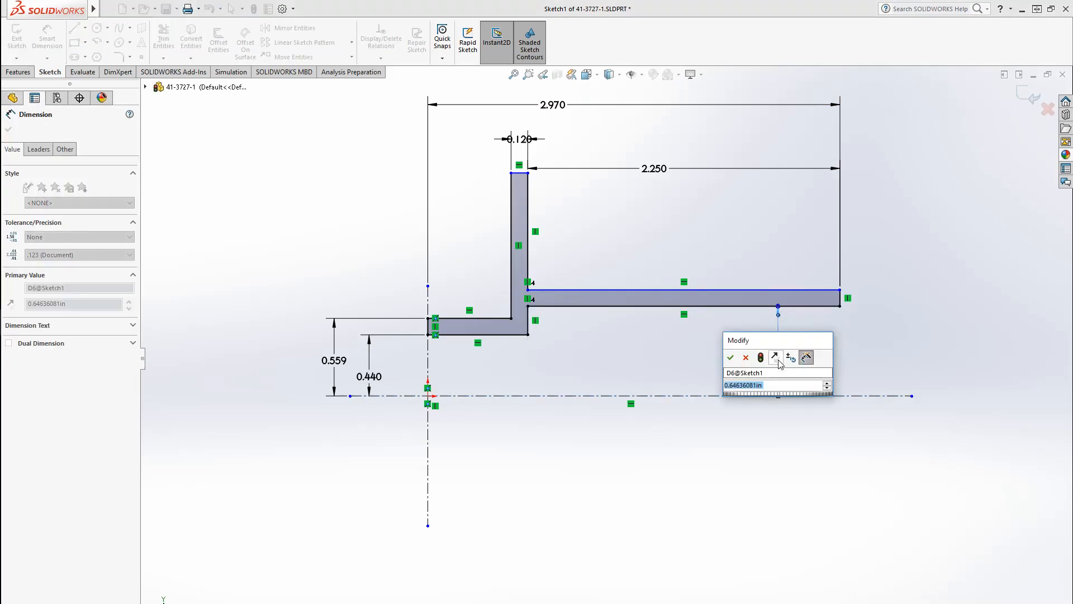
{"action": "type", "text": "1.44/2"}
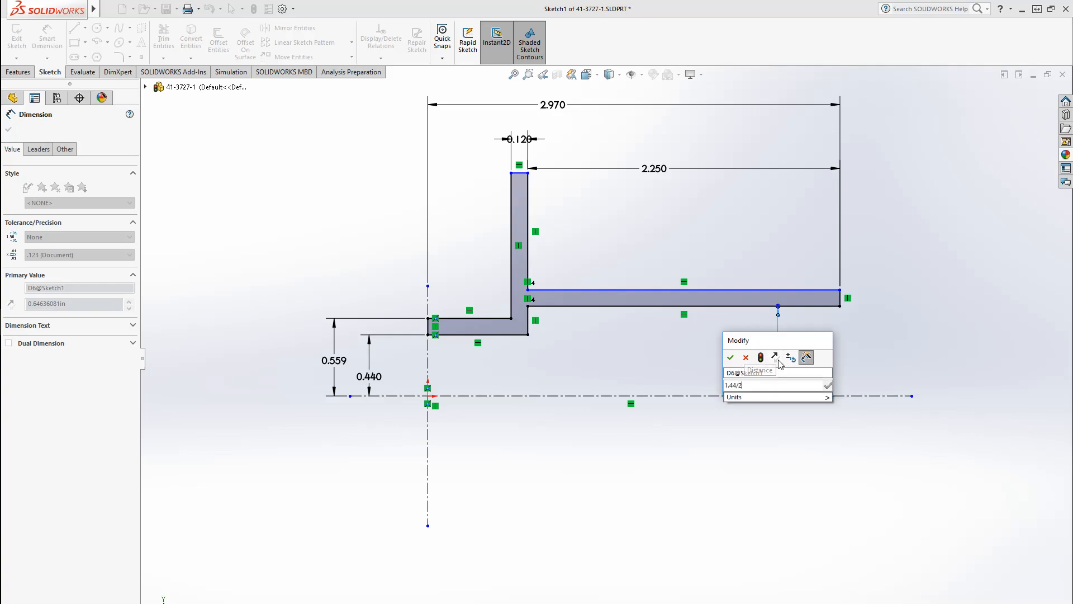
{"action": "key", "text": "Return"}
Dimension the sleeve's outer line from the horizontal centerline as half of 1.562 in.
{"action": "left_click", "coordinate": [829, 289]}
{"action": "left_click", "coordinate": [836, 396]}
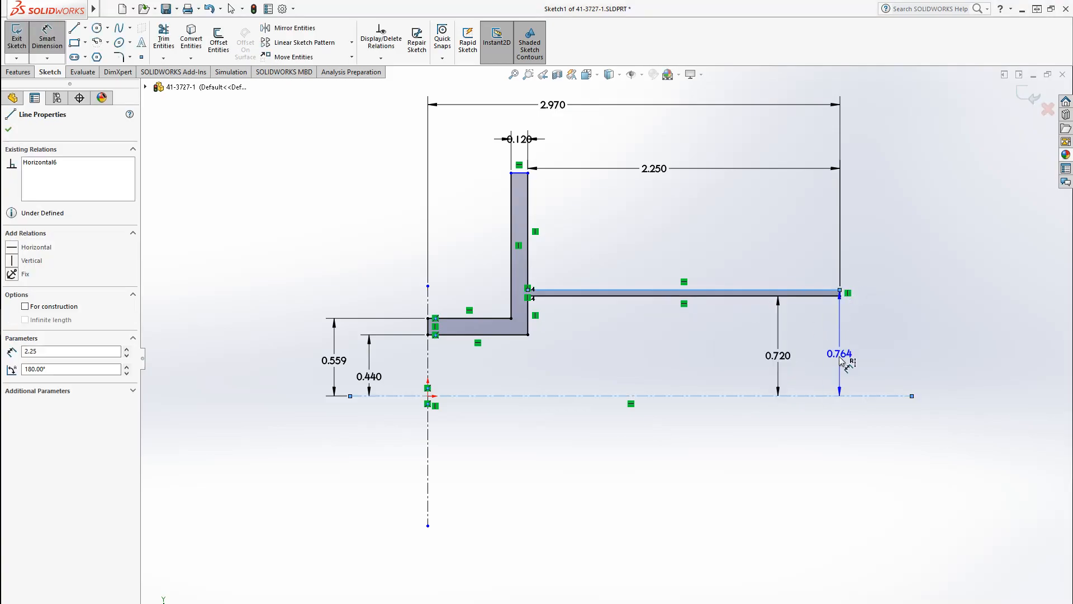
{"action": "left_click", "coordinate": [900, 354]}
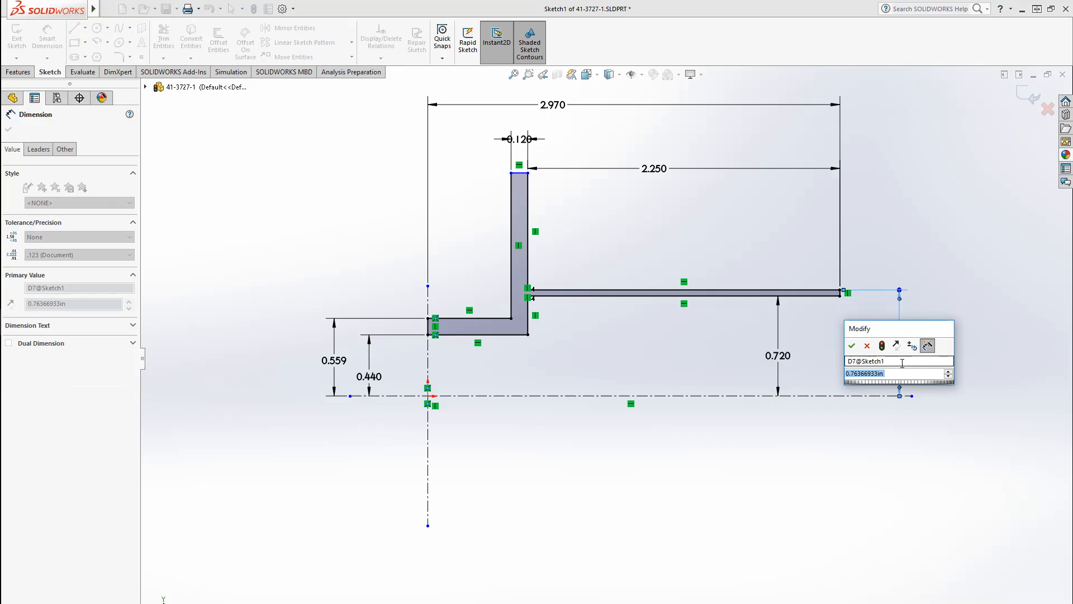
{"action": "type", "text": "1.562"}
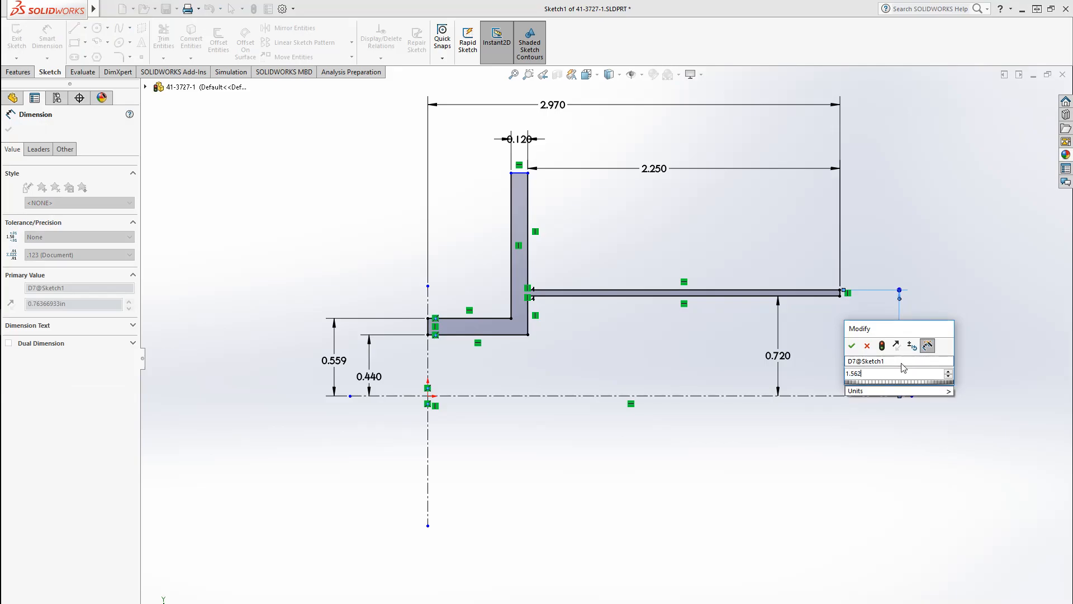
{"action": "type", "text": "/2"}
{"action": "key", "text": "Return"}
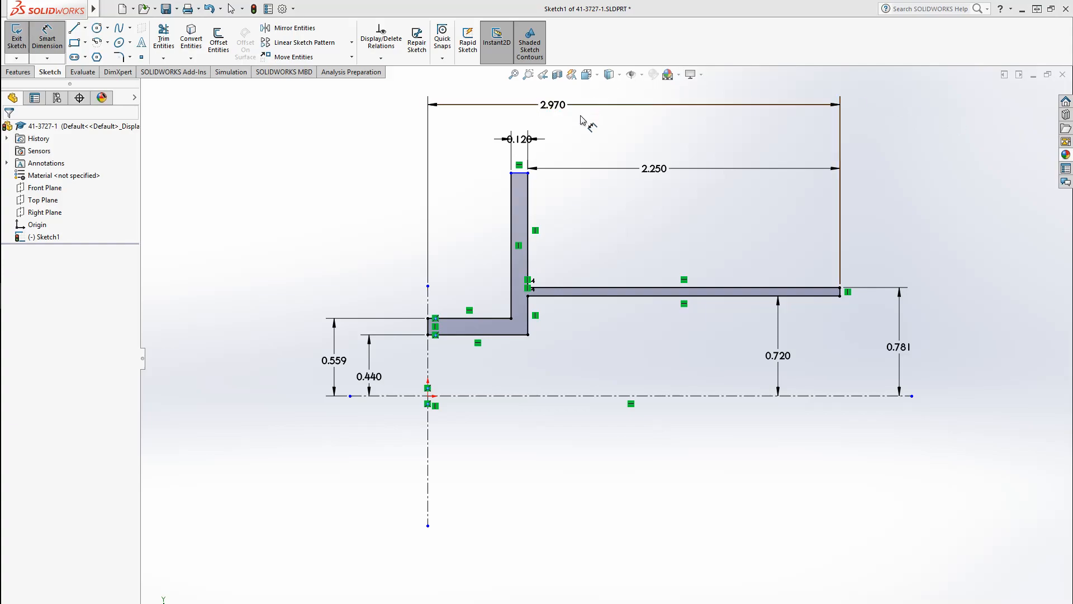
Dimension the flange's outer edge from the horizontal centerline as half of 3.25 in.
{"action": "left_click", "coordinate": [522, 173]}
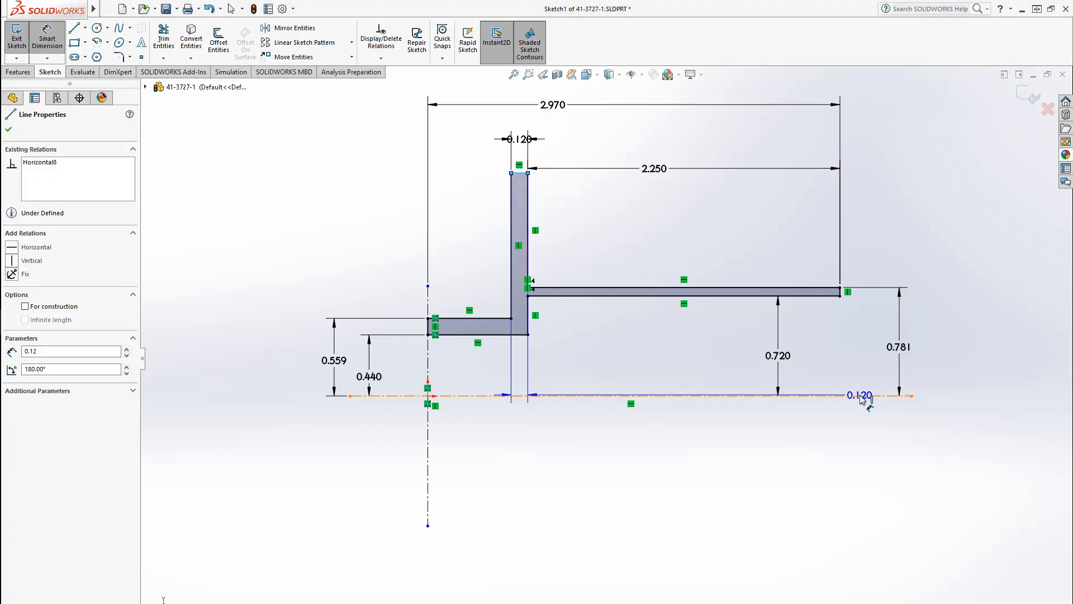
{"action": "left_click", "coordinate": [870, 397]}
{"action": "left_click", "coordinate": [943, 284]}
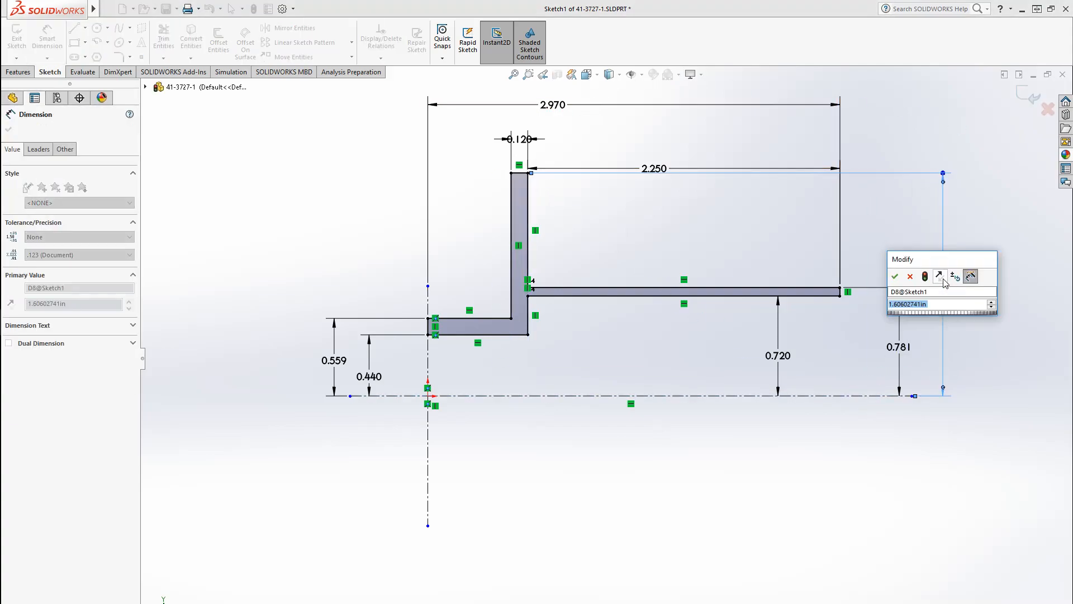
{"action": "type", "text": "3.25/"}
{"action": "key", "text": "Return"}
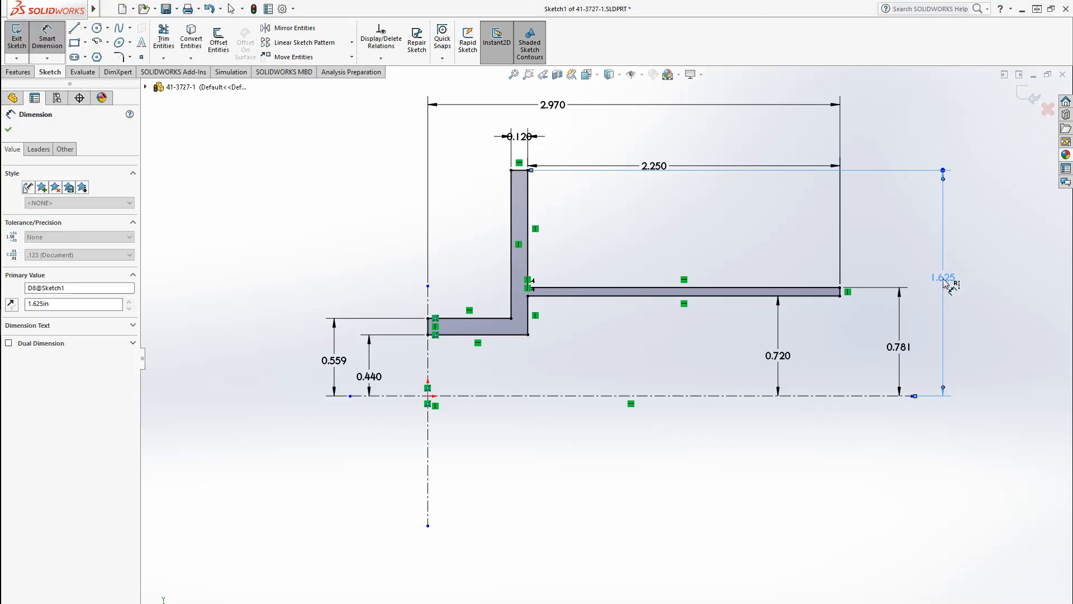
Add a 0.09 in sketch fillet at the corner between the hub's outer line and the flange.
{"action": "left_click", "coordinate": [119, 57]}
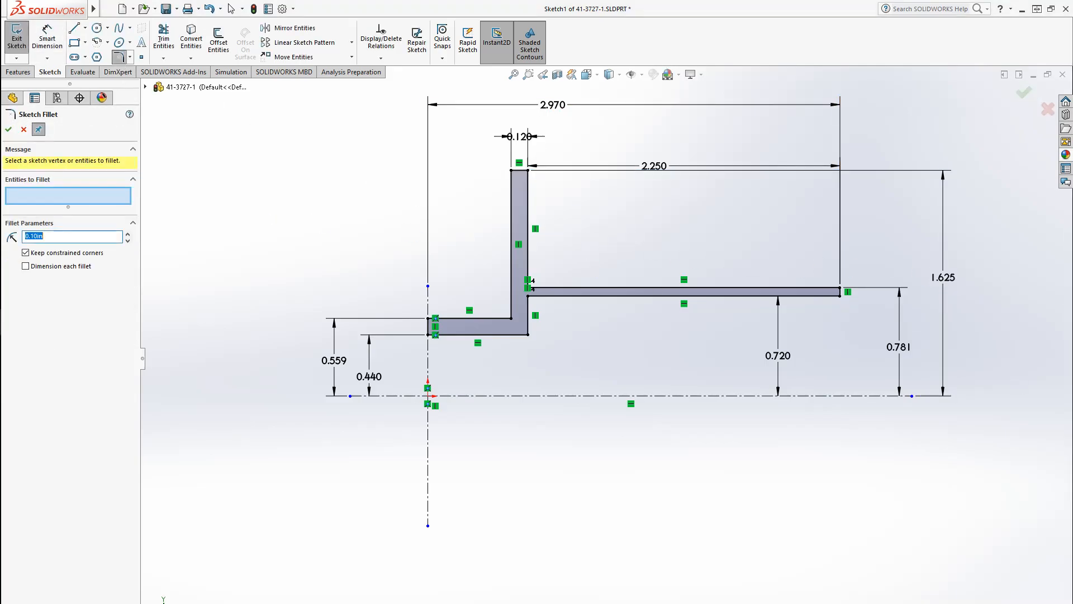
{"action": "left_click", "coordinate": [511, 318]}
{"action": "left_click", "coordinate": [70, 236]}
{"action": "type", "text": "0.09"}
{"action": "key", "text": "Return"}
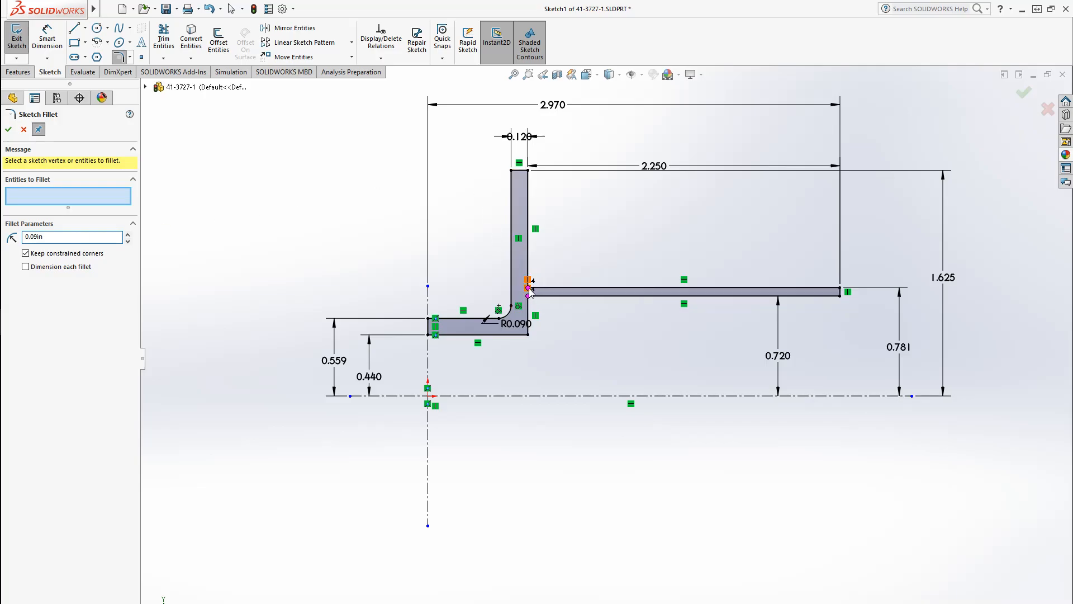
{"action": "scroll", "coordinate": [535, 289], "scroll_direction": "down", "scroll_amount": 3}
{"action": "scroll", "coordinate": [535, 290], "scroll_direction": "down", "scroll_amount": 3}
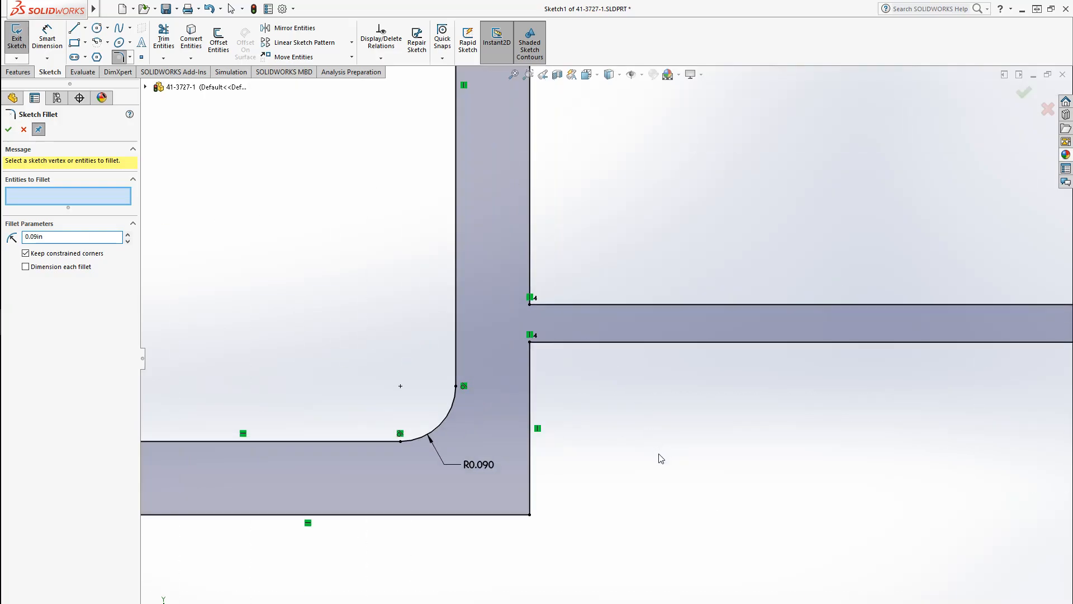
{"action": "left_click", "coordinate": [543, 306]}
{"action": "left_click", "coordinate": [68, 238]}
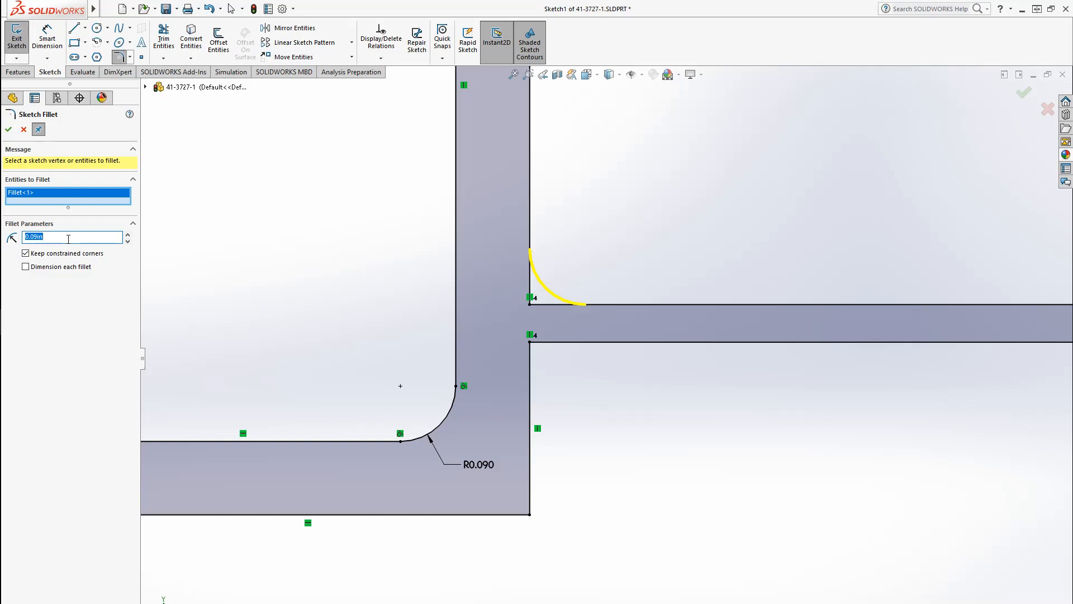
{"action": "left_click", "coordinate": [21, 129]}
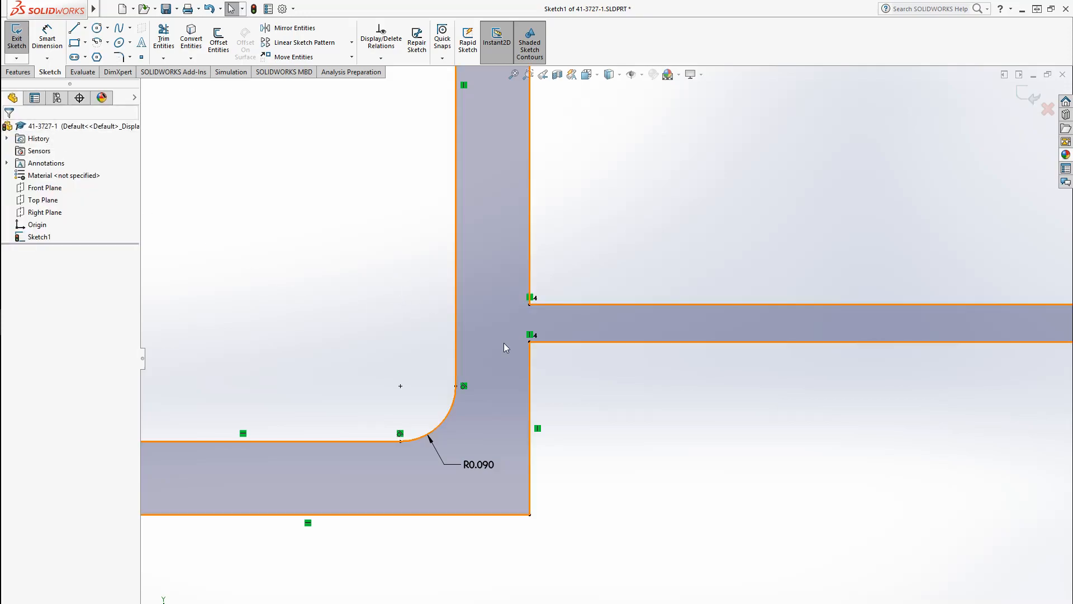
Add 0.03 in sketch fillets at both corners where the sleeve's outer and inner lines meet the flange.
{"action": "scroll", "coordinate": [686, 422], "scroll_direction": "up", "scroll_amount": 3}
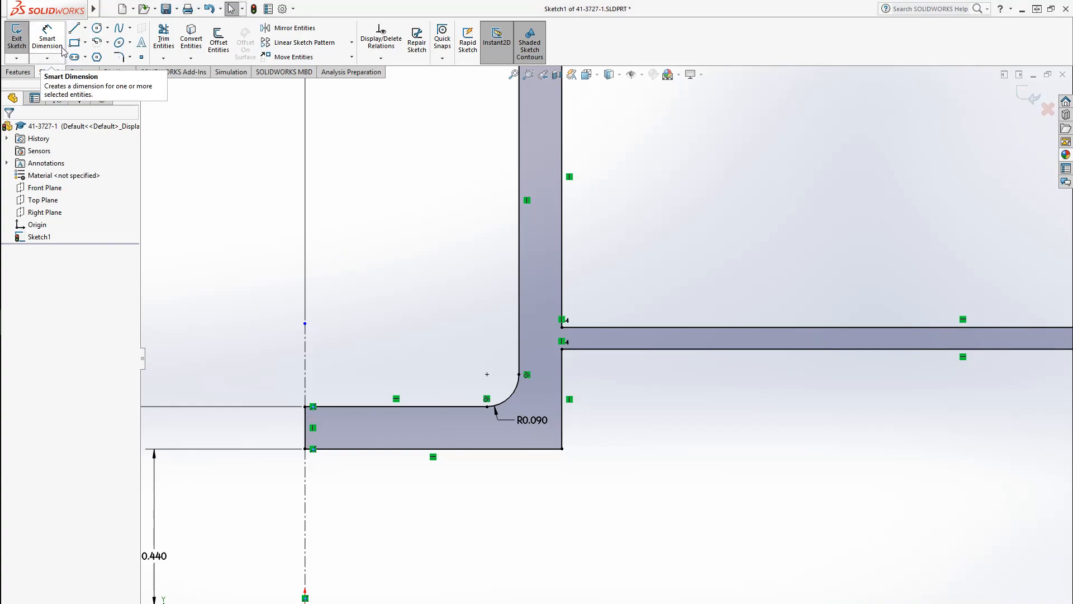
{"action": "left_click", "coordinate": [118, 56]}
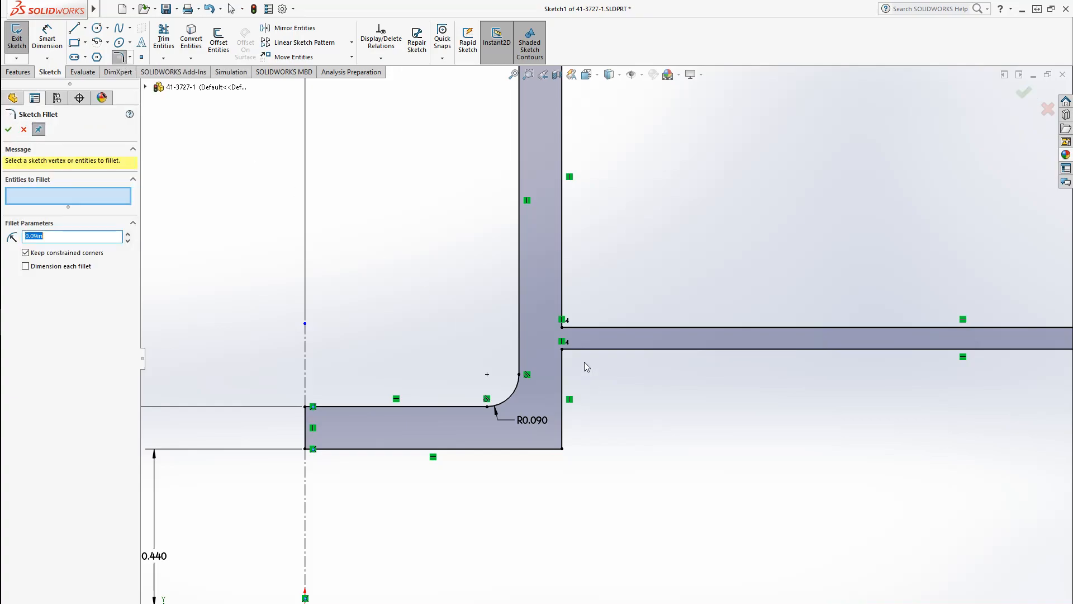
{"action": "left_click", "coordinate": [562, 327]}
{"action": "double_click", "coordinate": [34, 236]}
{"action": "type", "text": ".03"}
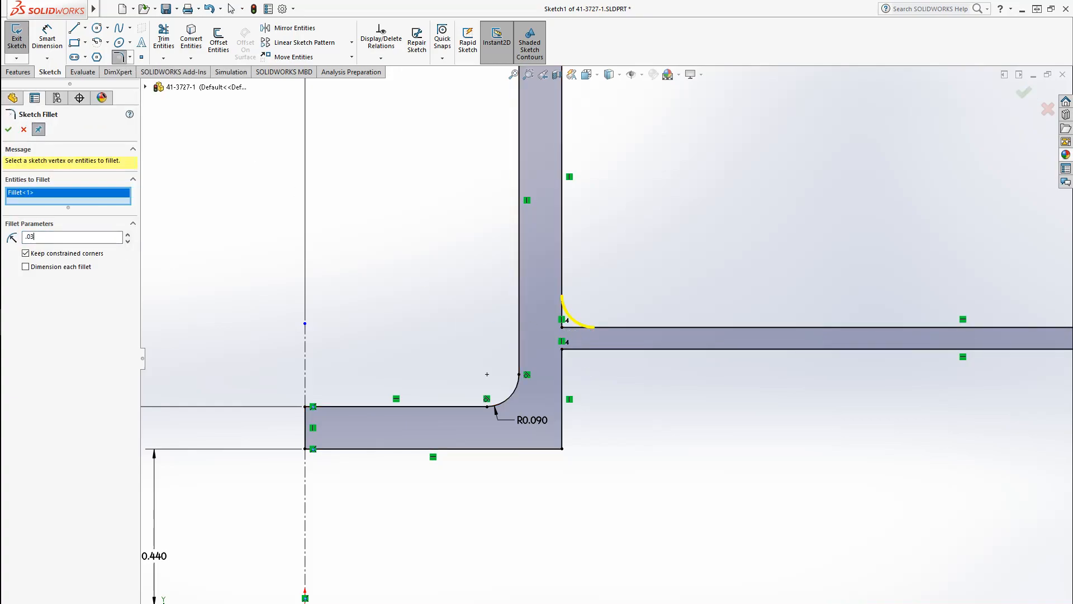
{"action": "key", "text": "Return"}
{"action": "left_click", "coordinate": [562, 351]}
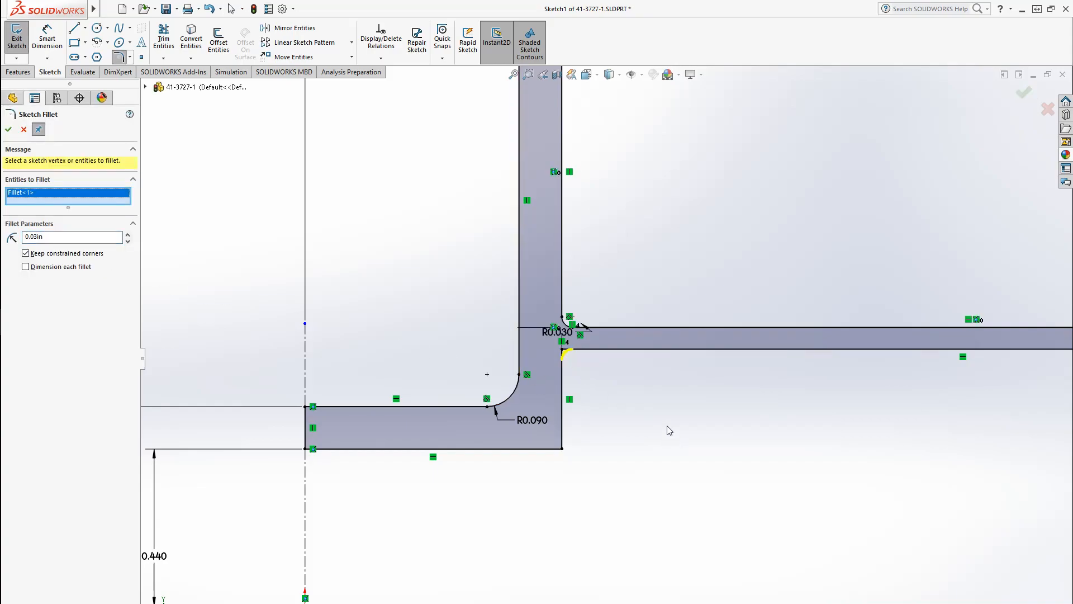
{"action": "key", "text": "Return"}
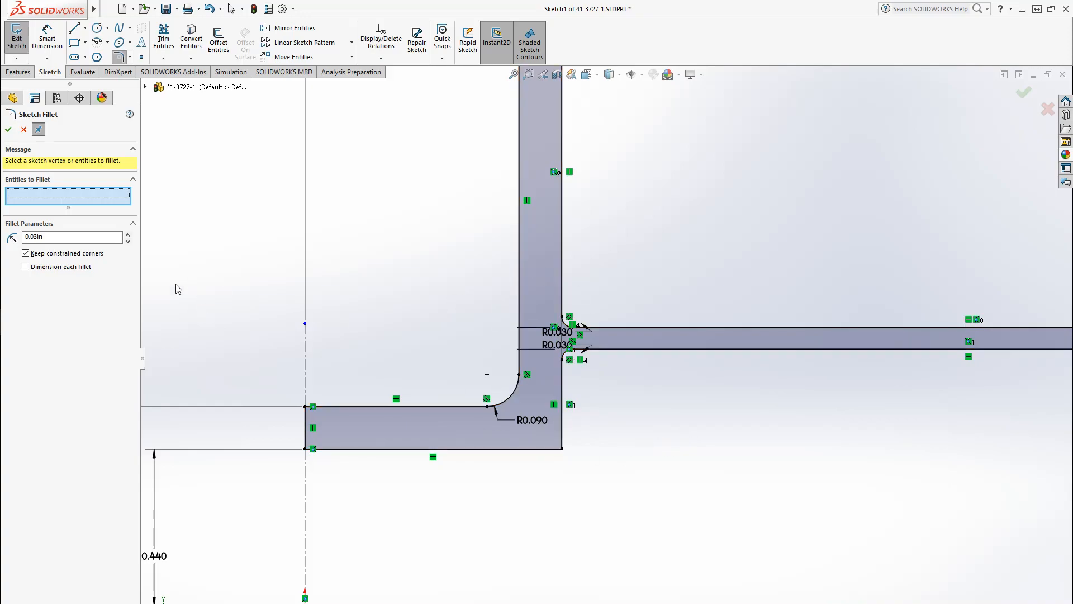
{"action": "left_click", "coordinate": [9, 129]}
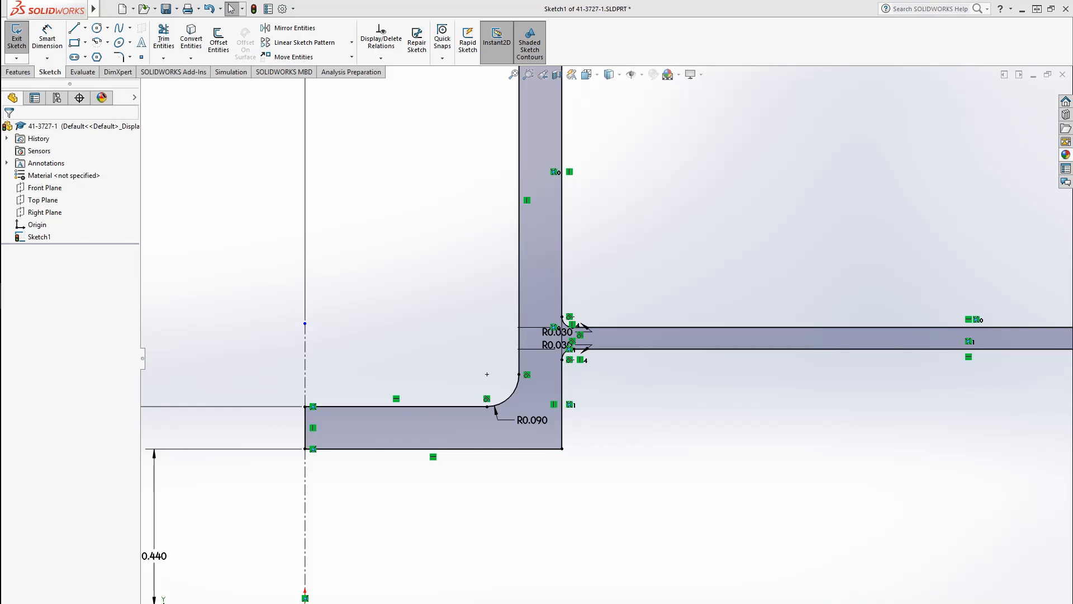
Revolve the profile 360 degrees about the horizontal centerline.
{"action": "key", "text": "f"}
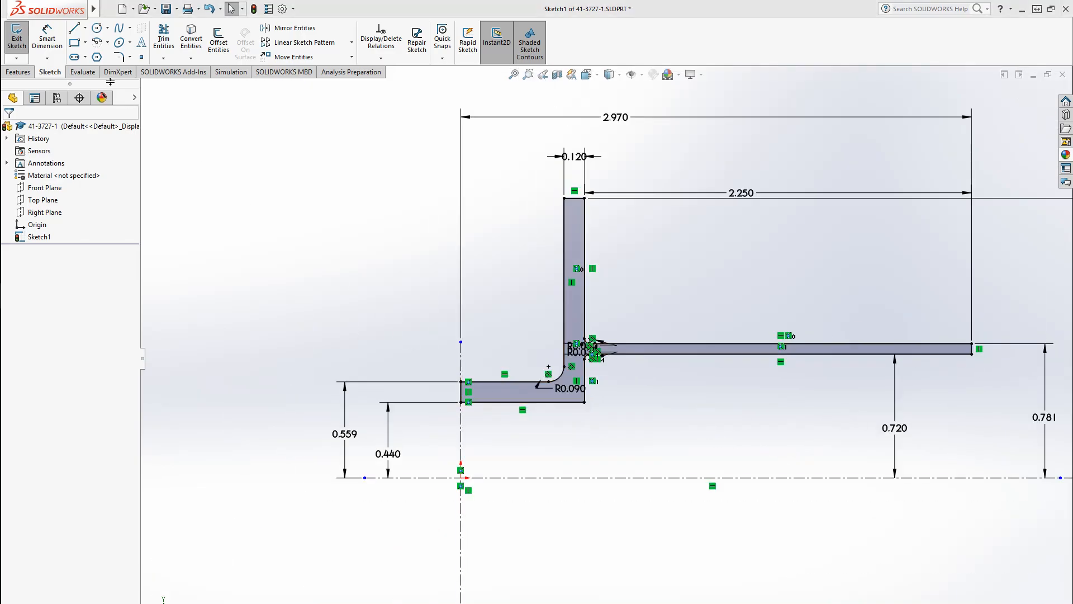
{"action": "left_click", "coordinate": [27, 71]}
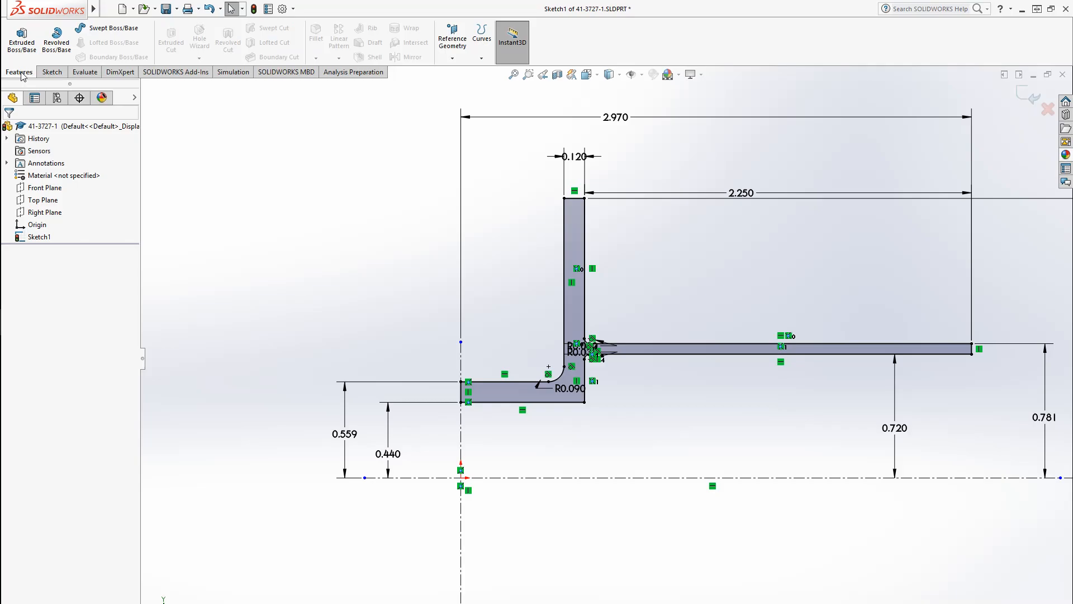
{"action": "left_click", "coordinate": [57, 43]}
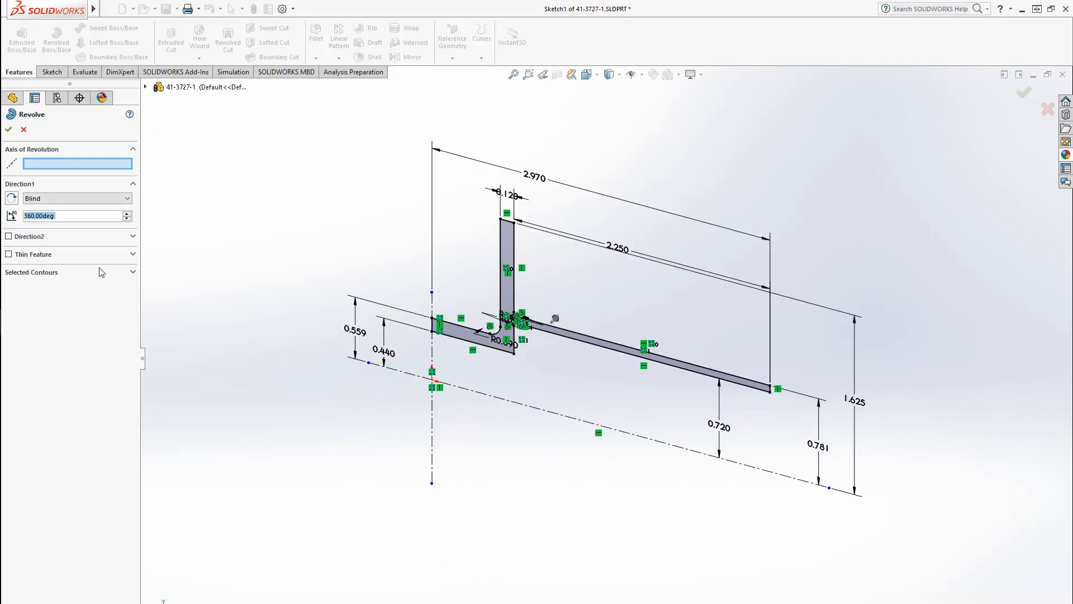
{"action": "left_click", "coordinate": [528, 408]}
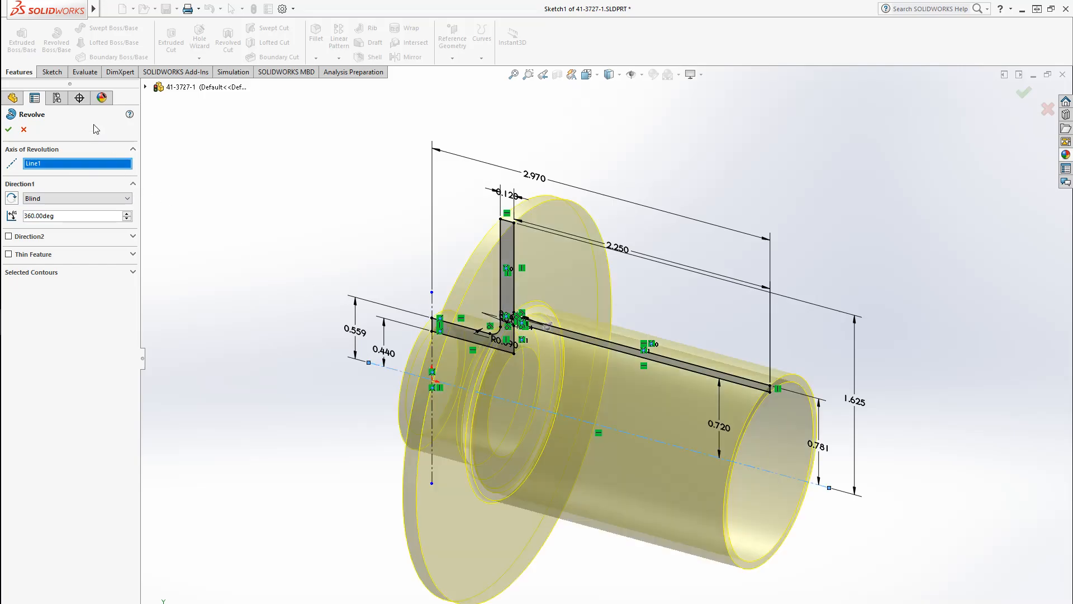
{"action": "key", "text": "Return"}
Inspect the revolved brake disc's flange and sleeve from several angles.
{"action": "middle_click_drag", "start_coordinate": [229, 364], "coordinate": [574, 553]}
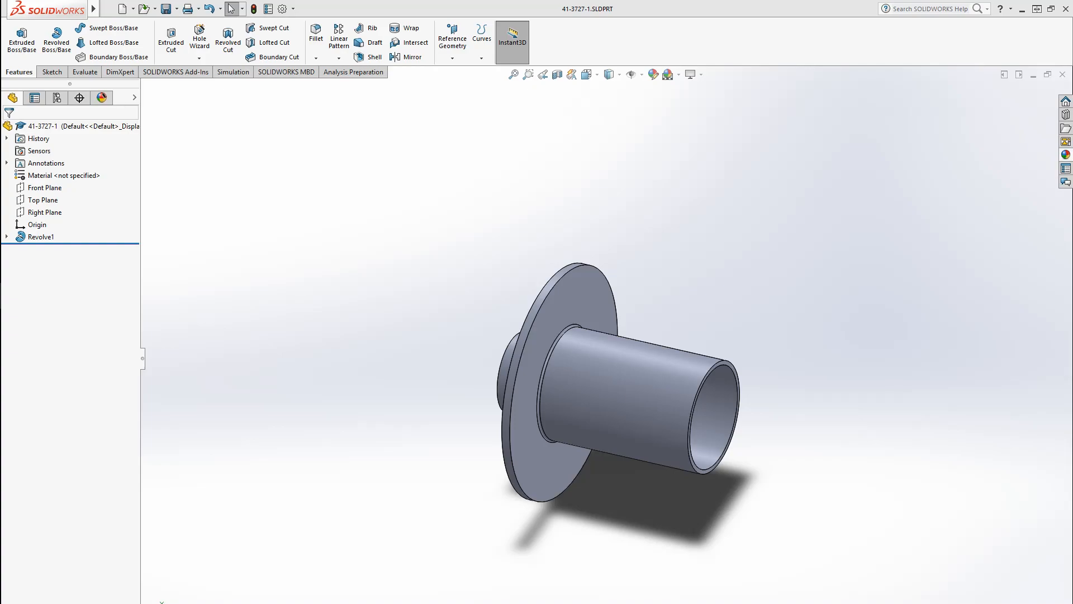
{"action": "middle_click_drag", "start_coordinate": [618, 423], "coordinate": [510, 354]}
{"action": "middle_click_drag", "start_coordinate": [540, 428], "coordinate": [618, 494]}
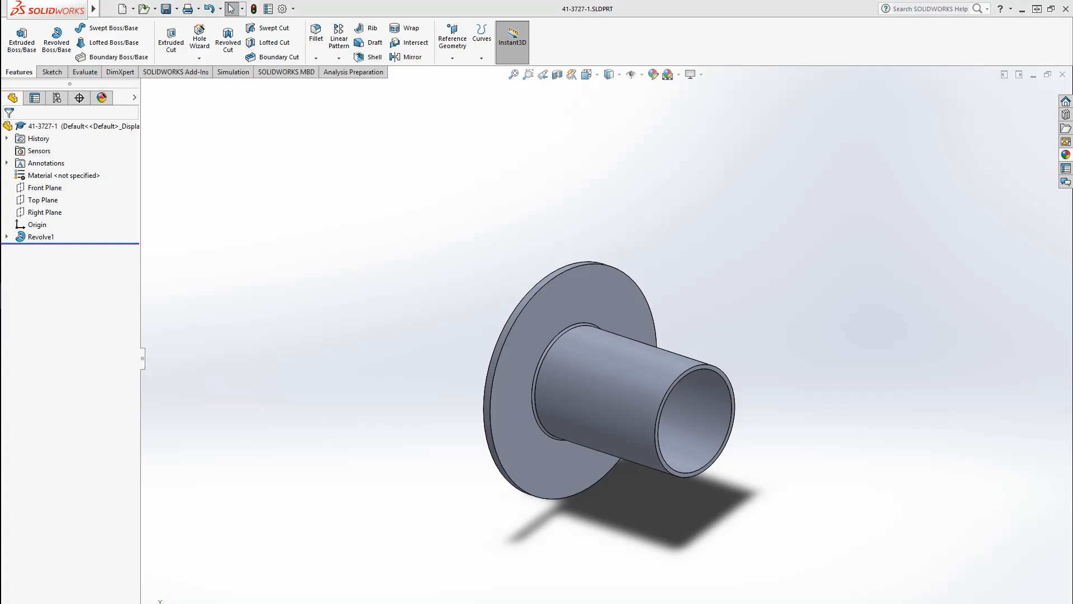
{"action": "scroll", "coordinate": [647, 429], "scroll_direction": "up", "scroll_amount": 1}
{"action": "mouse_move", "coordinate": [647, 429]}
{"action": "middle_mouse_down"}
{"action": "mouse_move", "coordinate": [665, 419]}
{"action": "mouse_move", "coordinate": [640, 439]}
{"action": "middle_mouse_up"}
{"action": "scroll", "coordinate": [639, 438], "scroll_direction": "up", "scroll_amount": 2}
{"action": "scroll", "coordinate": [619, 358], "scroll_direction": "down", "scroll_amount": 6}
{"action": "middle_click_drag", "start_coordinate": [585, 383], "coordinate": [602, 506]}
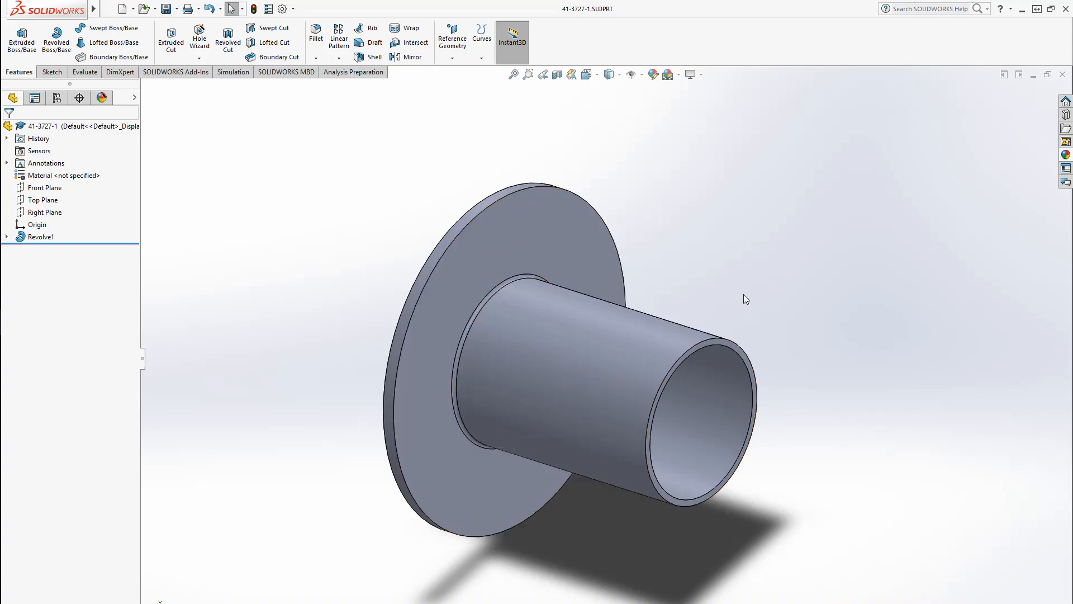
Switch to the drawing in Windows Photo Viewer and examine the locking keys and rivet hole locations in the end view.
{"action": "left_click_drag", "start_coordinate": [1072, 11], "coordinate": [614, 0]}
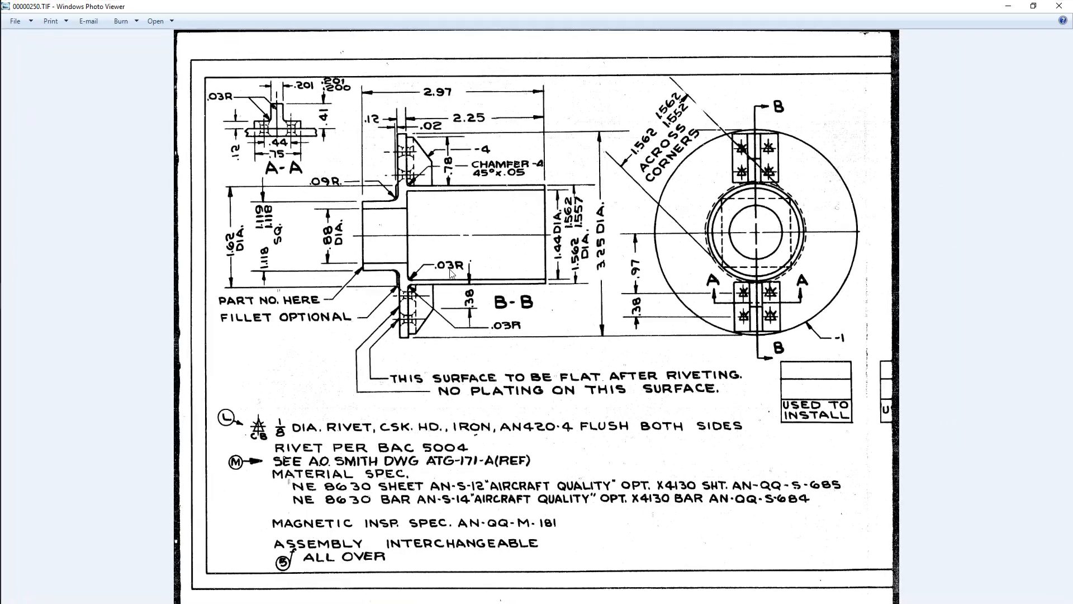
{"action": "scroll", "coordinate": [798, 335], "scroll_direction": "up", "scroll_amount": 3}
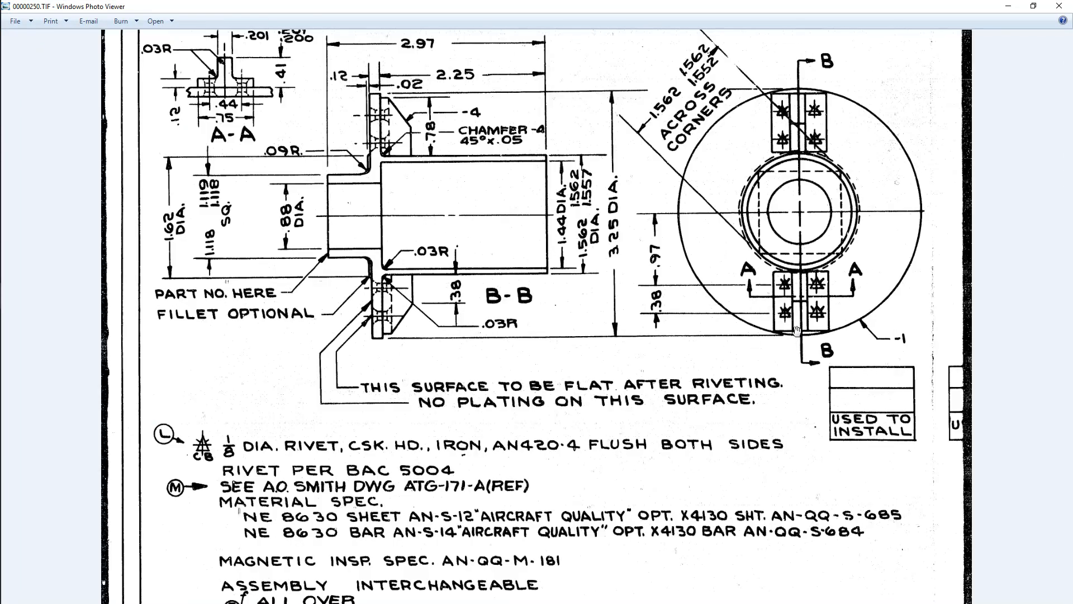
{"action": "scroll", "coordinate": [782, 386], "scroll_direction": "up", "scroll_amount": 3}
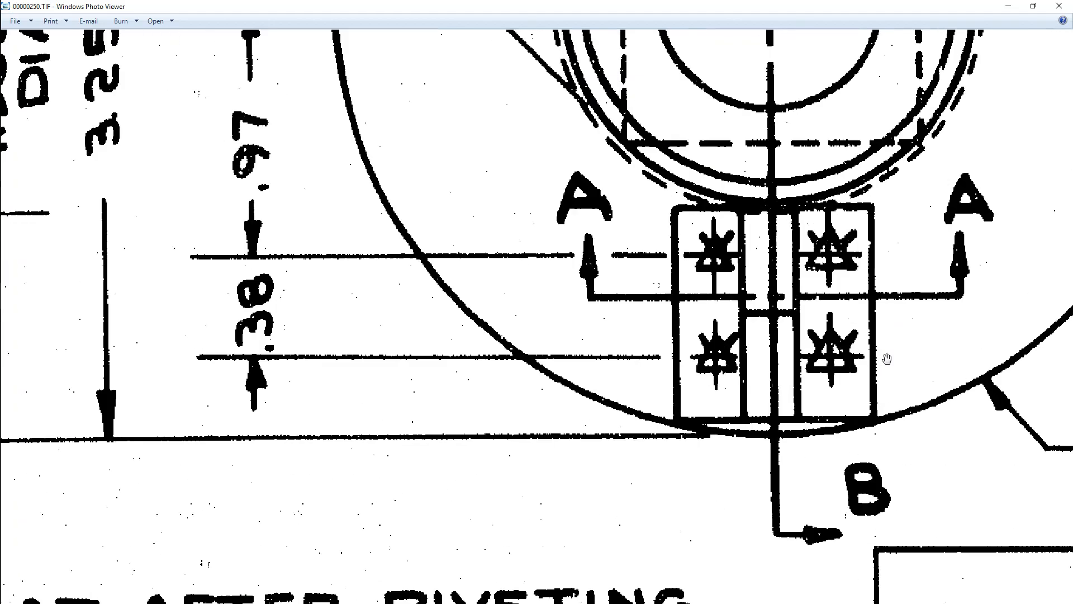
{"action": "scroll", "coordinate": [777, 402], "scroll_direction": "down", "scroll_amount": 2}
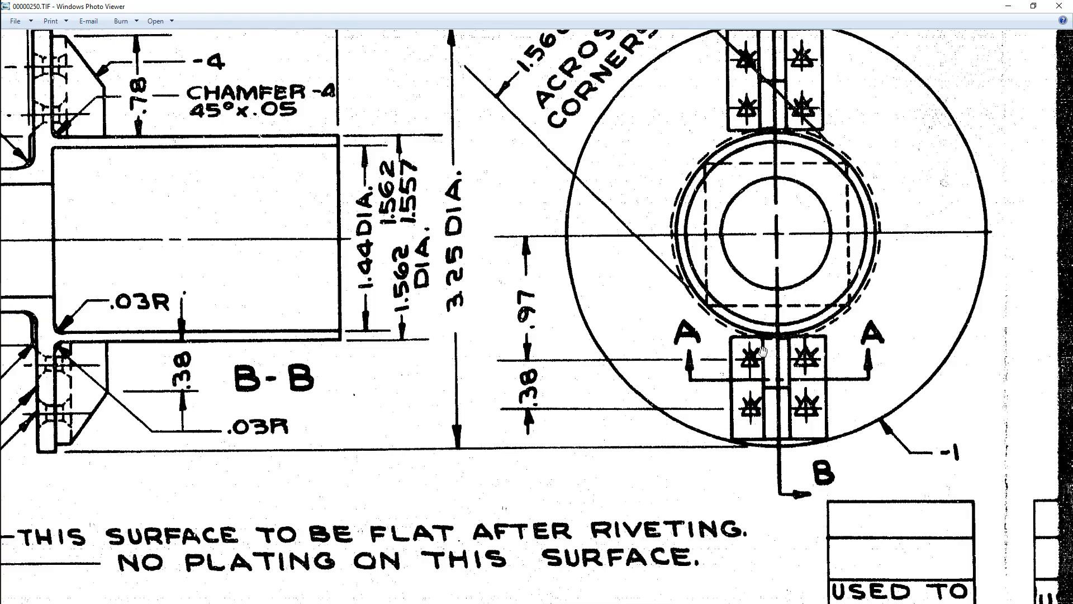
{"action": "scroll", "coordinate": [341, 316], "scroll_direction": "down", "scroll_amount": 3}
{"action": "scroll", "coordinate": [318, 284], "scroll_direction": "up", "scroll_amount": 3}
{"action": "scroll", "coordinate": [318, 284], "scroll_direction": "down", "scroll_amount": 3}
{"action": "scroll", "coordinate": [380, 333], "scroll_direction": "up", "scroll_amount": 3}
{"action": "scroll", "coordinate": [380, 333], "scroll_direction": "down", "scroll_amount": 3}
{"action": "scroll", "coordinate": [618, 450], "scroll_direction": "up", "scroll_amount": 3}
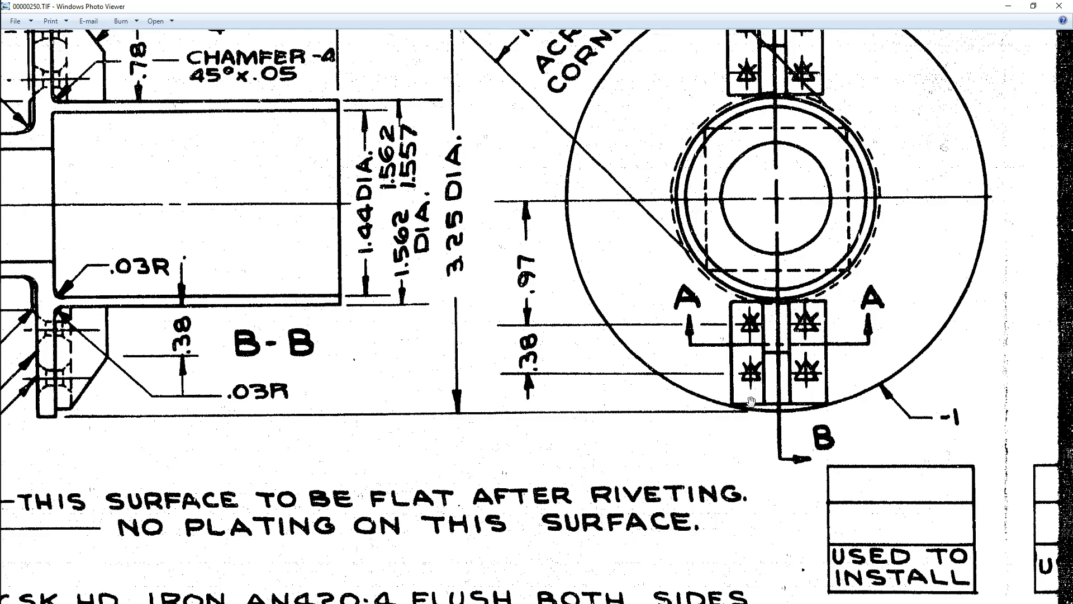
{"action": "left_click_drag", "start_coordinate": [659, 395], "coordinate": [666, 443]}
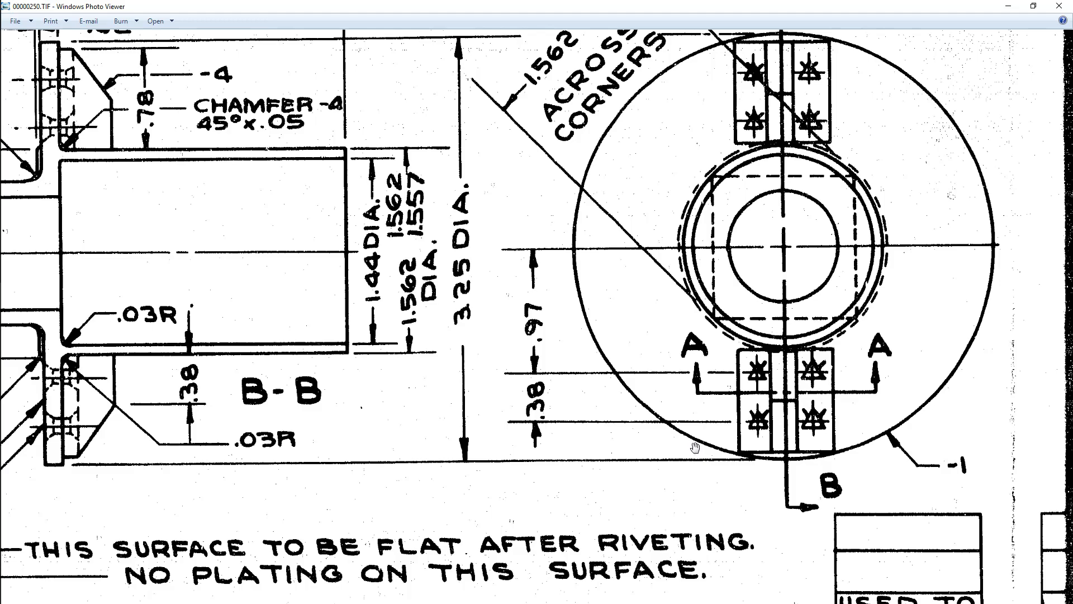
{"action": "scroll", "coordinate": [695, 447], "scroll_direction": "down", "scroll_amount": 1}
{"action": "scroll", "coordinate": [683, 431], "scroll_direction": "up", "scroll_amount": 1}
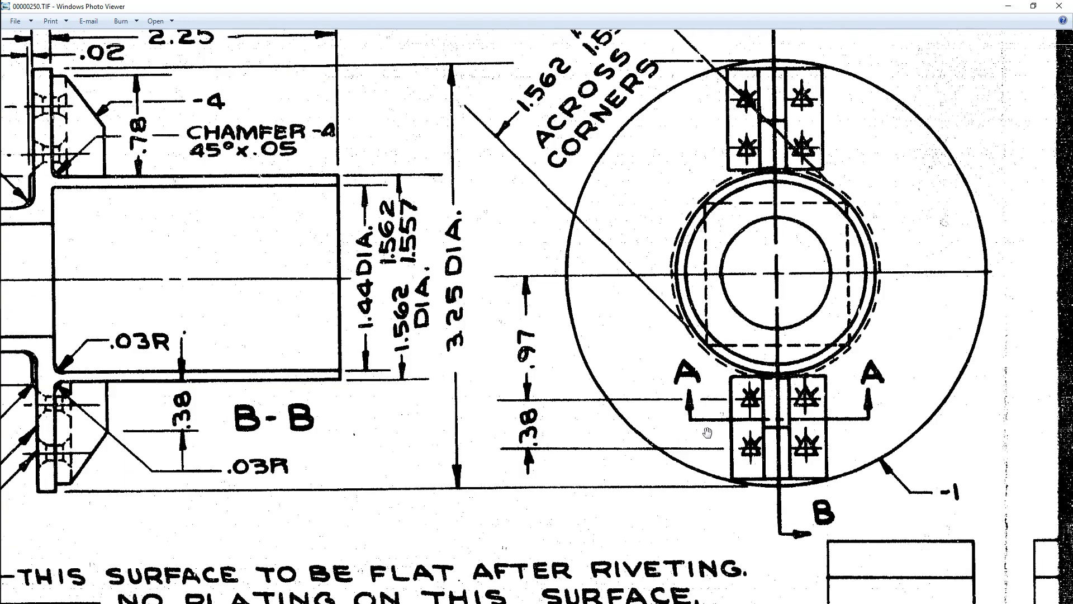
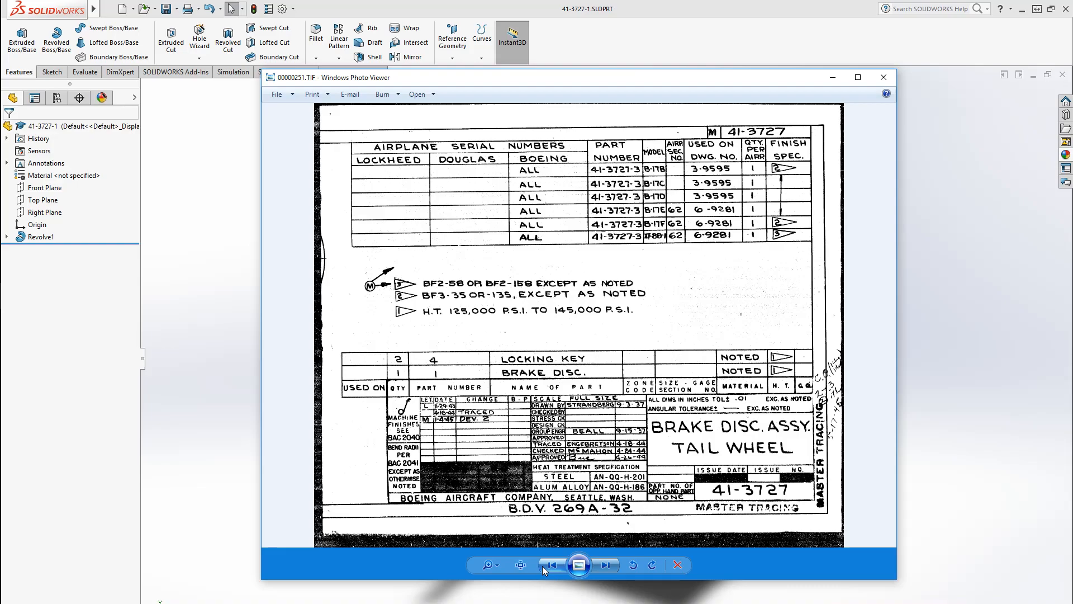
Return to drawing sheet 00000250.TIF and read the material specification notes, then move the viewer off the model.
{"action": "left_click", "coordinate": [544, 569]}
{"action": "scroll", "coordinate": [604, 467], "scroll_direction": "up", "scroll_amount": 4}
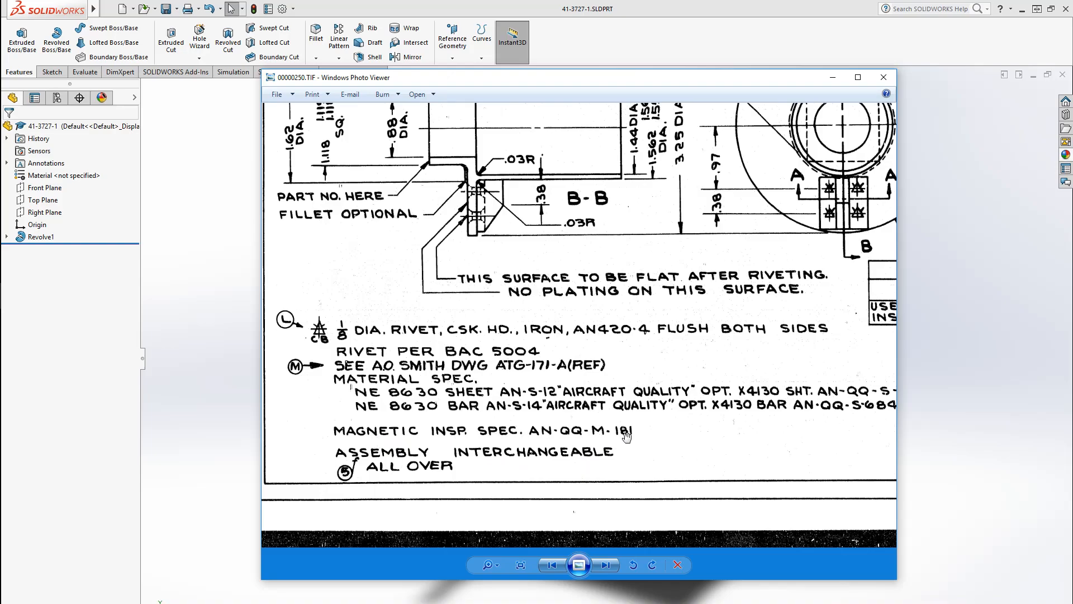
{"action": "mouse_move", "coordinate": [465, 474]}
{"action": "left_mouse_down"}
{"action": "mouse_move", "coordinate": [429, 475]}
{"action": "mouse_move", "coordinate": [458, 465]}
{"action": "left_mouse_up"}
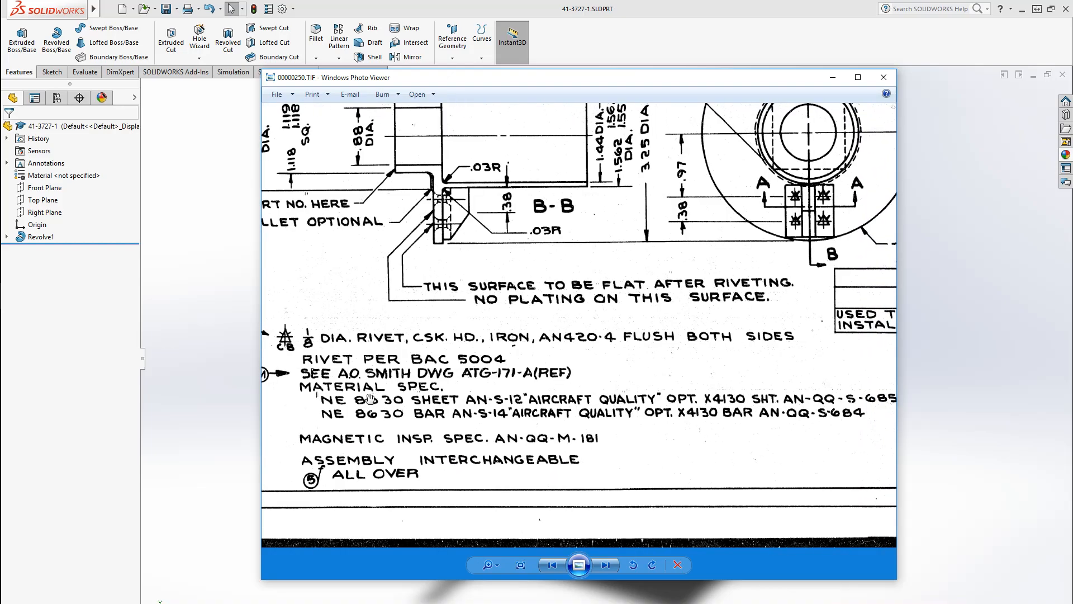
{"action": "scroll", "coordinate": [370, 399], "scroll_direction": "down", "scroll_amount": 4}
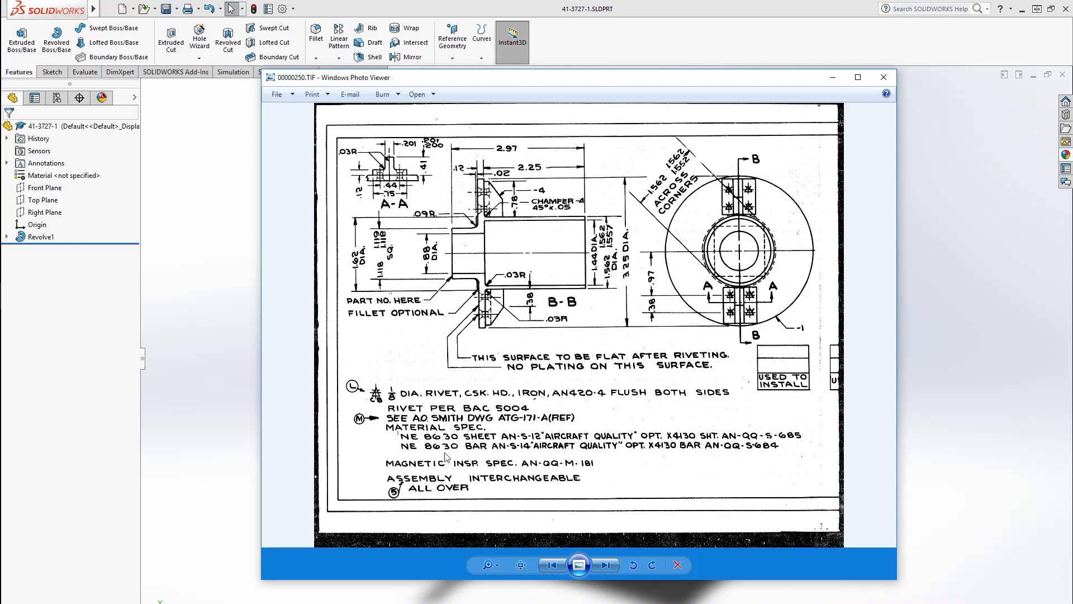
{"action": "scroll", "coordinate": [514, 457], "scroll_direction": "up", "scroll_amount": 2}
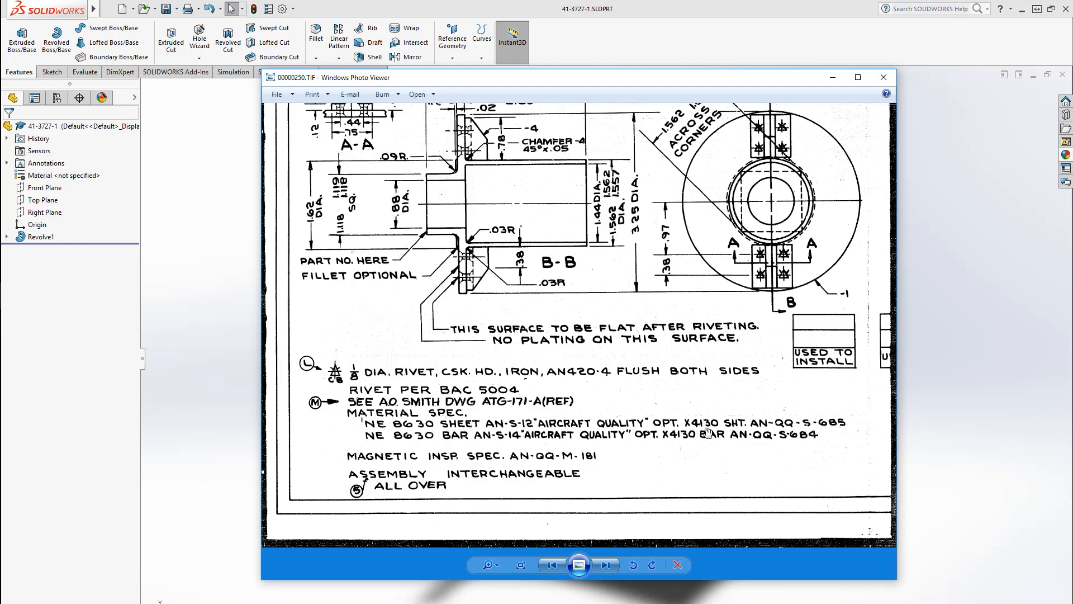
{"action": "left_click_drag", "start_coordinate": [717, 448], "coordinate": [678, 435]}
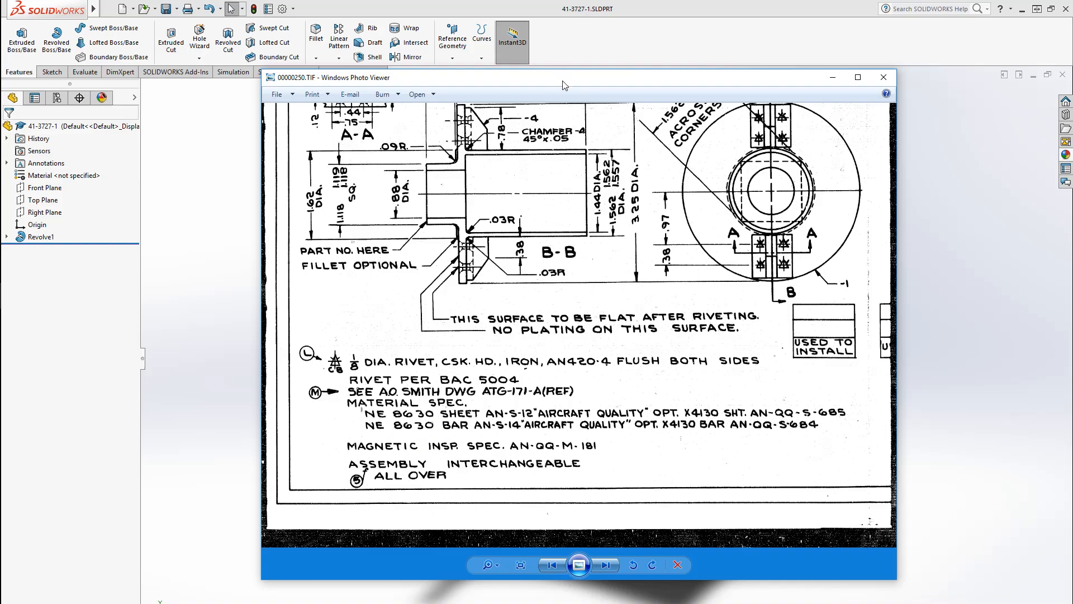
{"action": "left_click_drag", "start_coordinate": [564, 85], "coordinate": [1072, 290]}
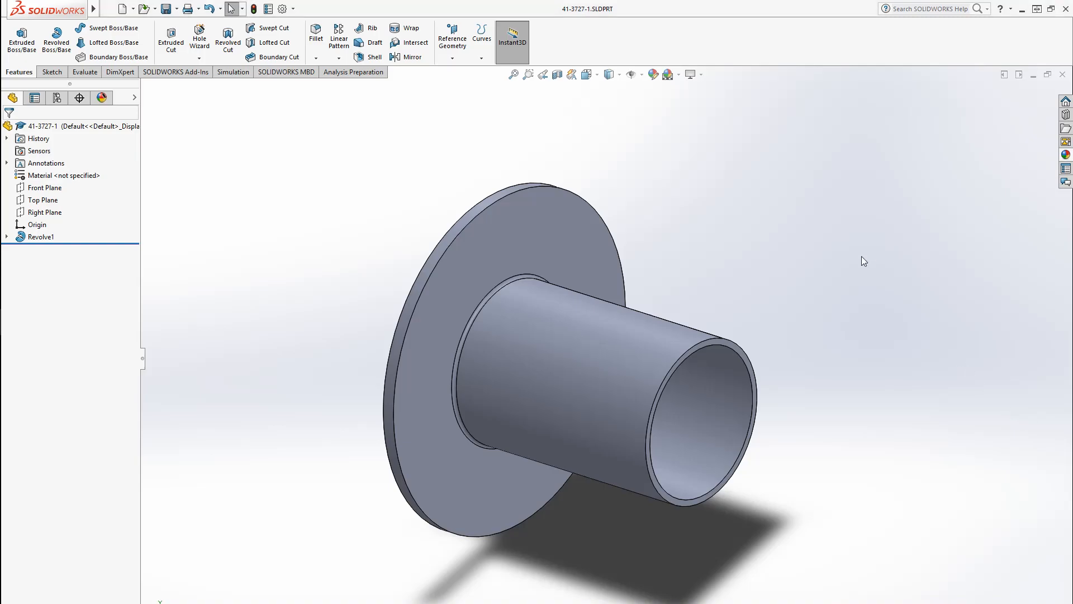
Assign AISI 4130 Steel, normalized at 870C, to the brake disc part and save it.
{"action": "right_click", "coordinate": [76, 176]}
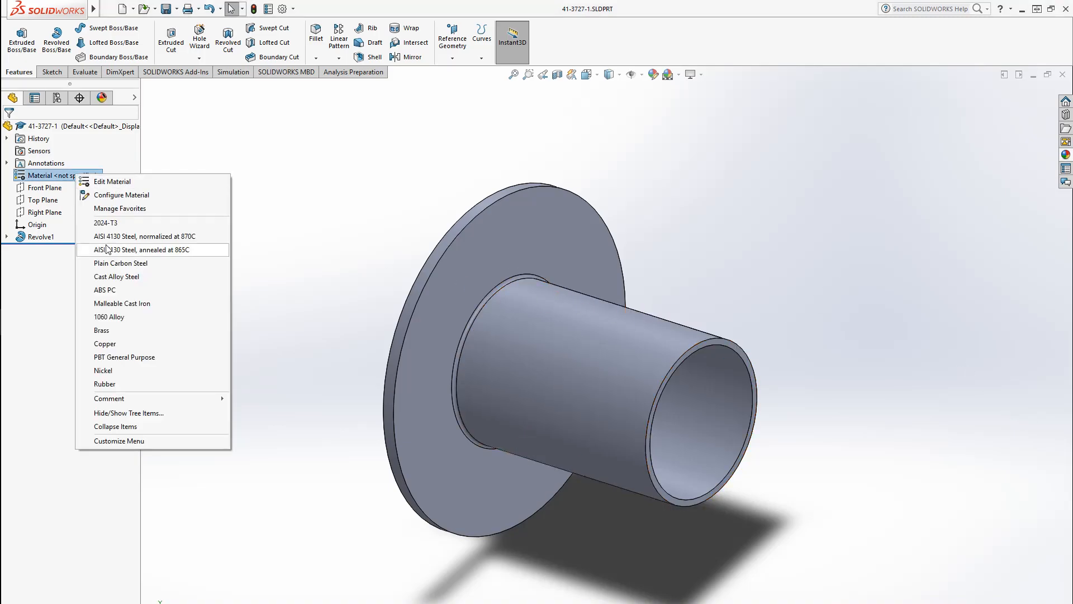
{"action": "left_click", "coordinate": [168, 235]}
{"action": "middle_click_drag", "start_coordinate": [278, 397], "coordinate": [245, 476]}
{"action": "key", "text": "ctrl+s"}
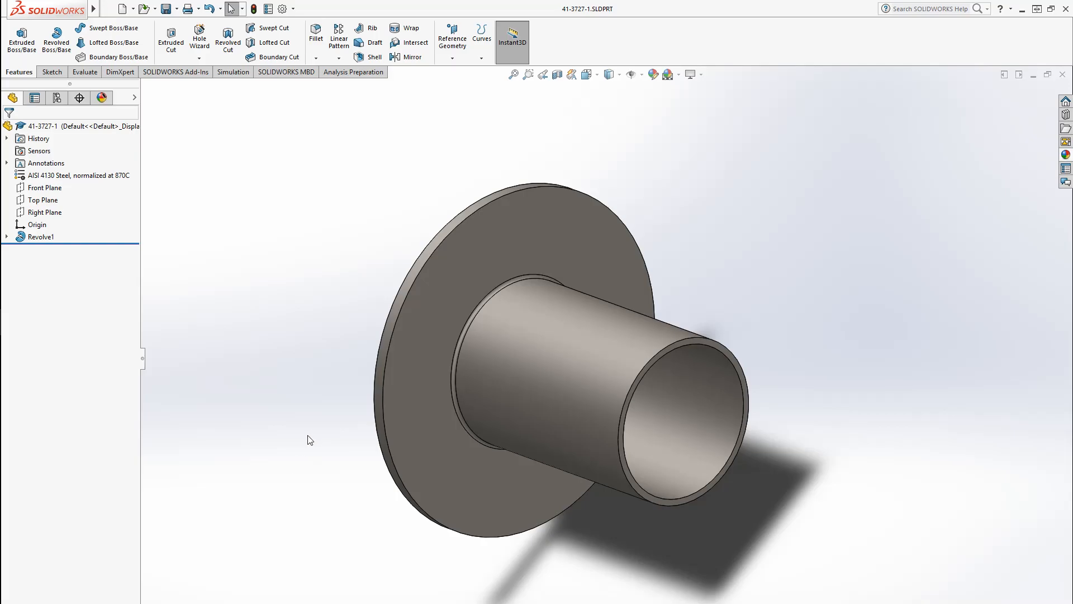
Create a new part document and check the drawing for the next component.
{"action": "left_click", "coordinate": [122, 9]}
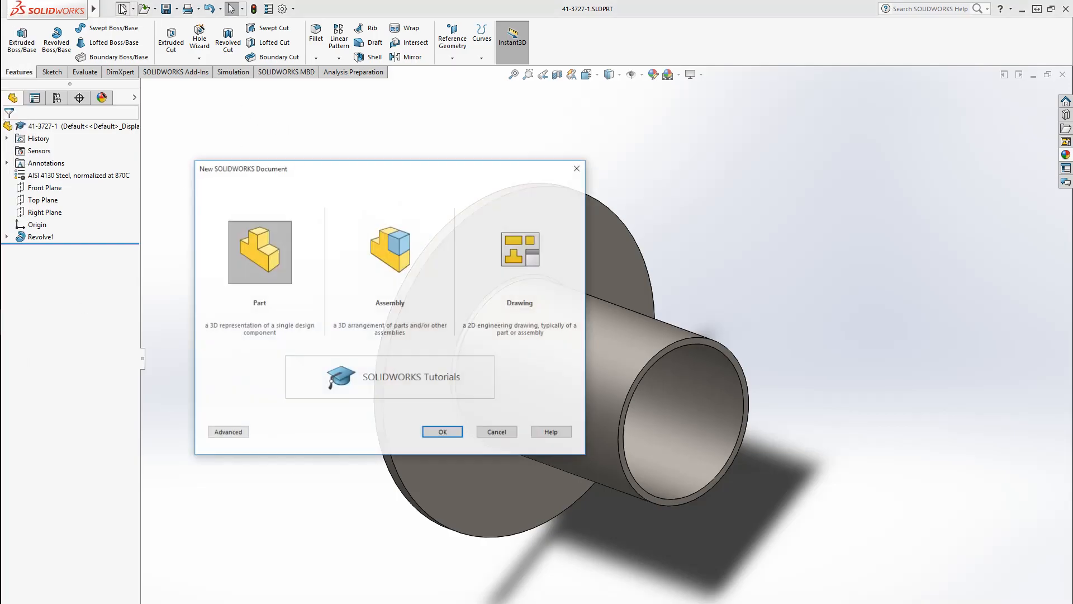
{"action": "left_click", "coordinate": [442, 432]}
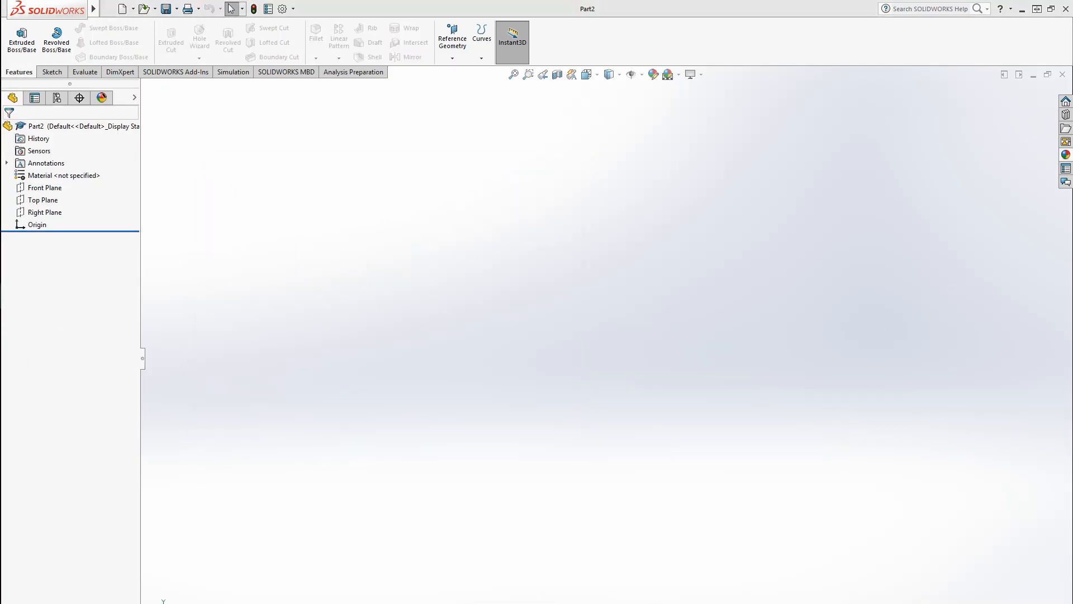
{"action": "key", "text": "alt+Tab"}
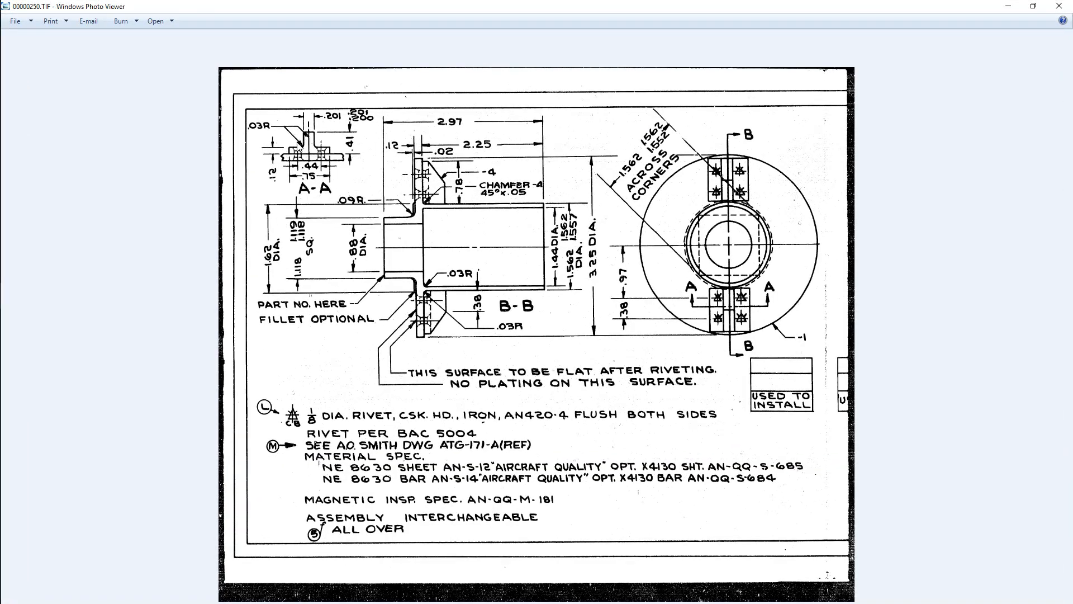
{"action": "key", "text": "alt+Tab"}
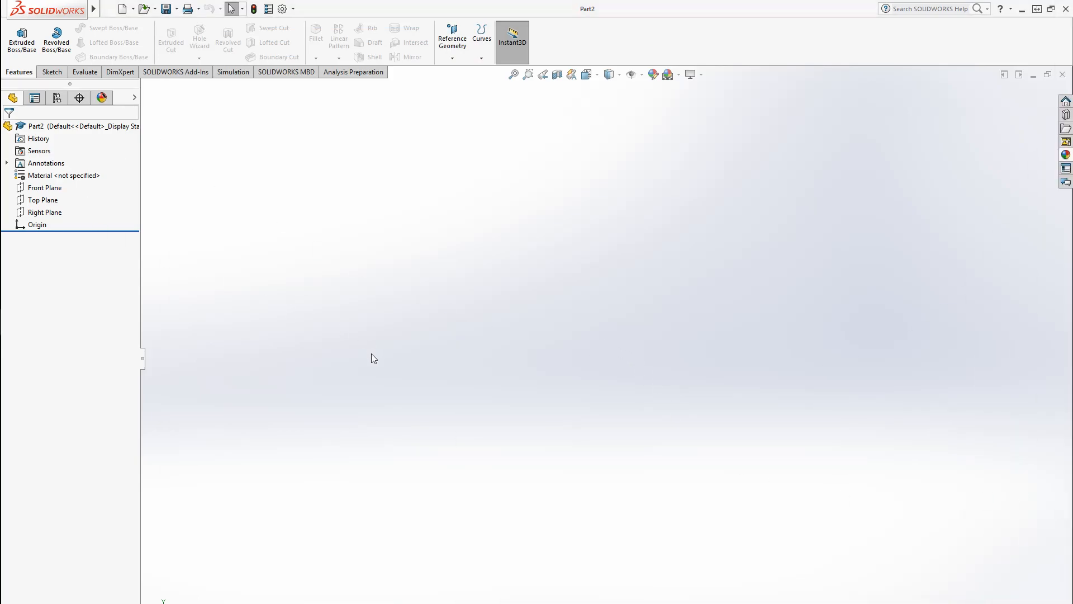
Save the new part document as 41-3727-4 in the 41-3727 folder.
{"action": "key", "text": "ctrl+s"}
{"action": "left_click", "coordinate": [162, 80]}
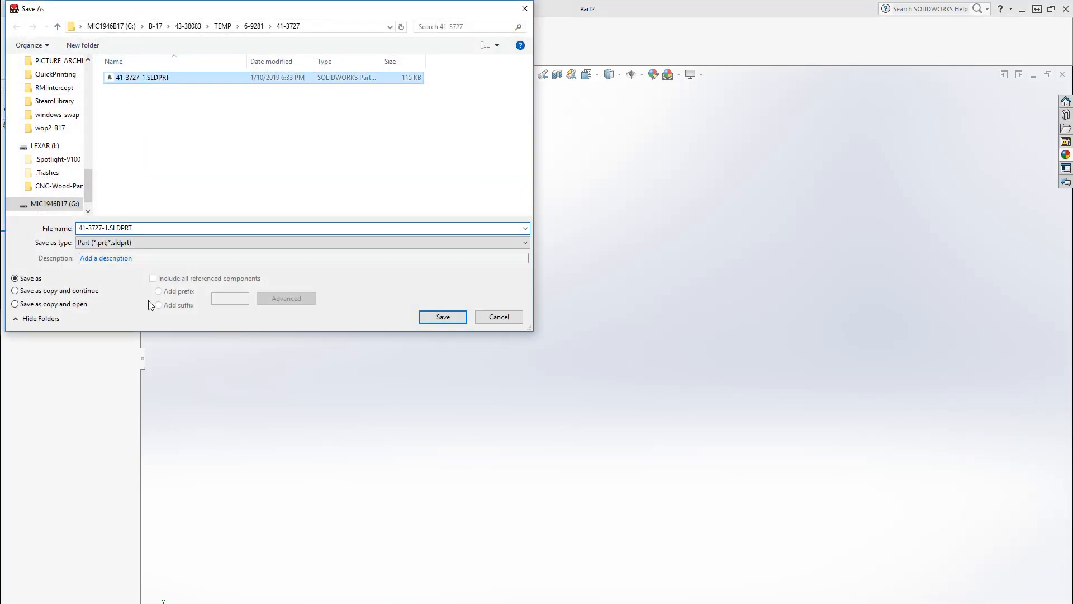
{"action": "left_click", "coordinate": [109, 229]}
{"action": "left_click", "coordinate": [109, 229]}
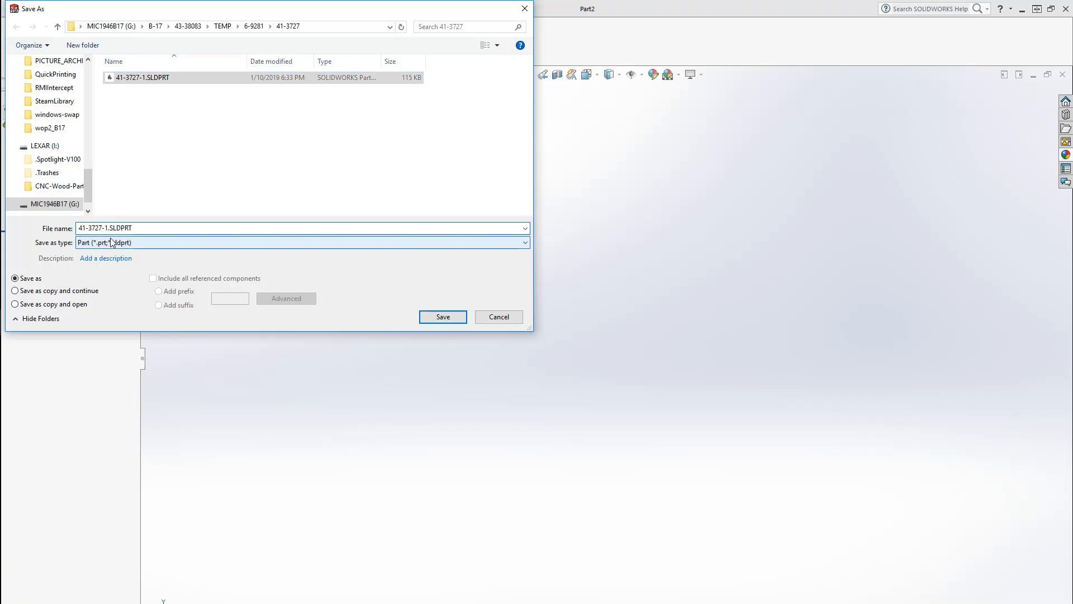
{"action": "key", "text": "BackSpace"}
{"action": "type", "text": "4"}
{"action": "key", "text": "Return"}
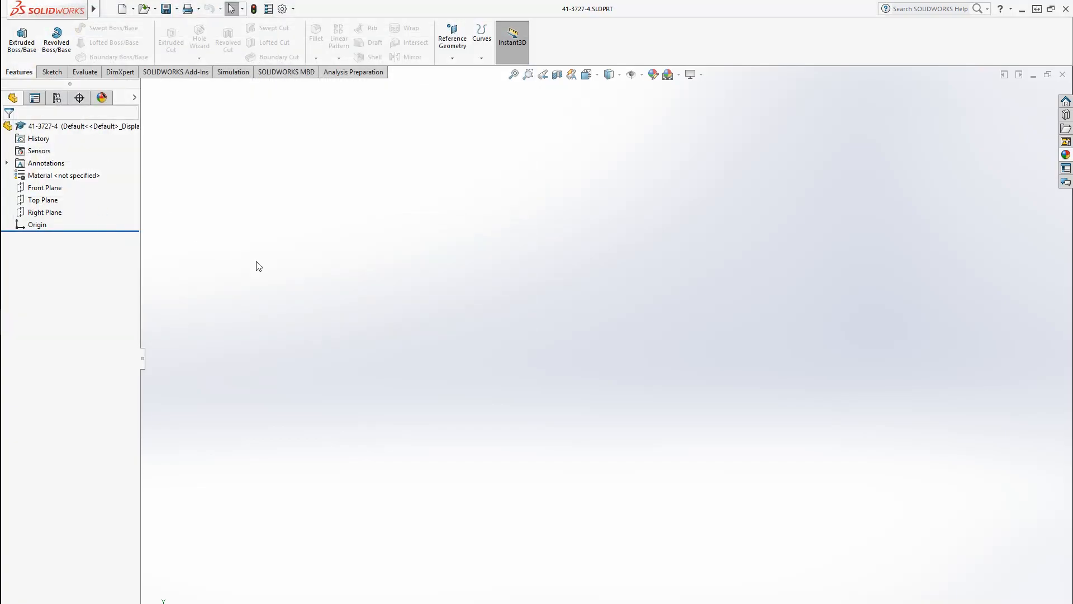
Start a sketch on the Right Plane and draw an open L-shaped half profile from the origin, about 1.39 in tall with a 0.27 in top.
{"action": "left_click", "coordinate": [41, 212]}
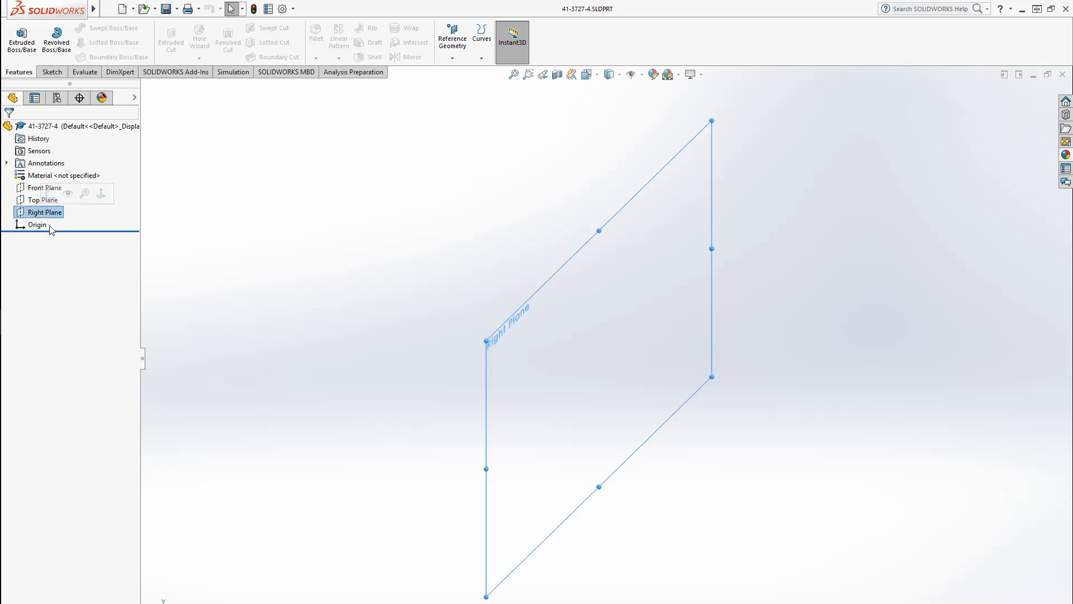
{"action": "left_click", "coordinate": [50, 193]}
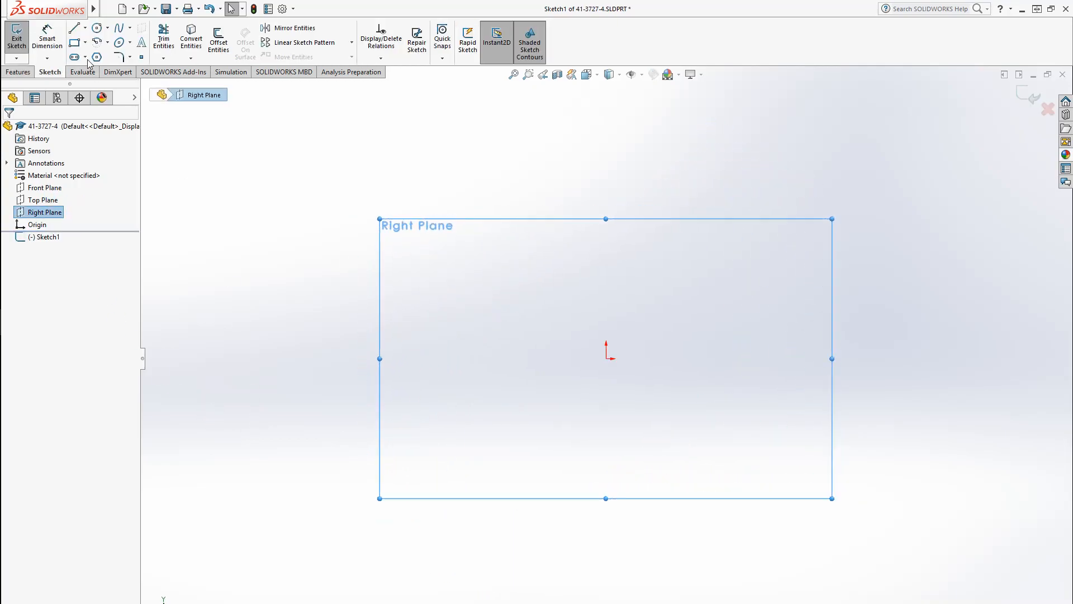
{"action": "left_click", "coordinate": [75, 28]}
{"action": "left_click", "coordinate": [606, 358]}
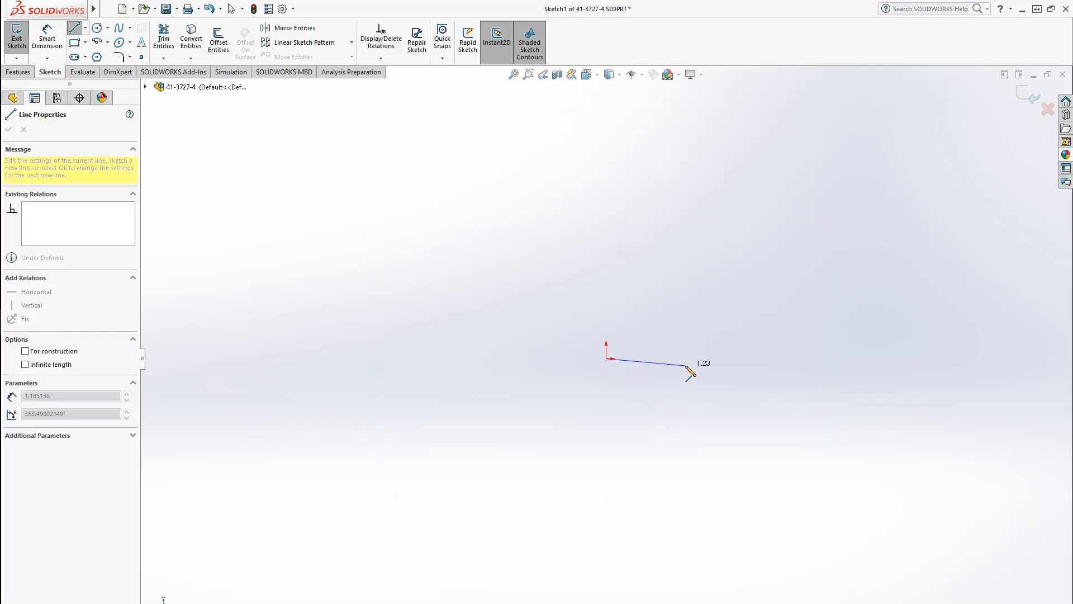
{"action": "left_click", "coordinate": [694, 358]}
{"action": "left_click", "coordinate": [694, 331]}
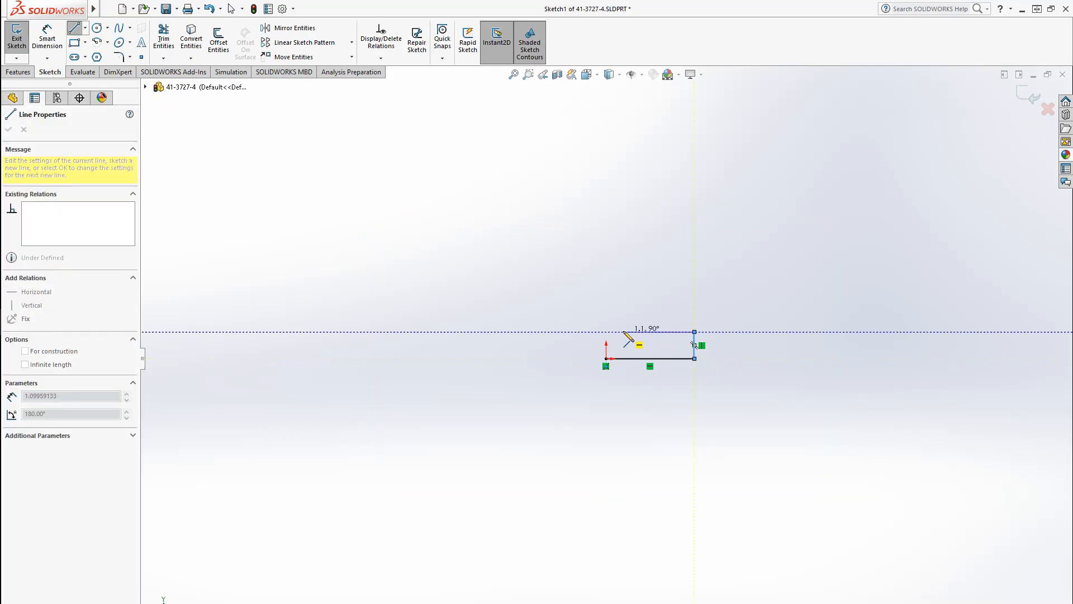
{"action": "left_click", "coordinate": [624, 331]}
{"action": "left_click", "coordinate": [623, 269]}
{"action": "left_click", "coordinate": [606, 269]}
{"action": "key", "text": "Escape"}
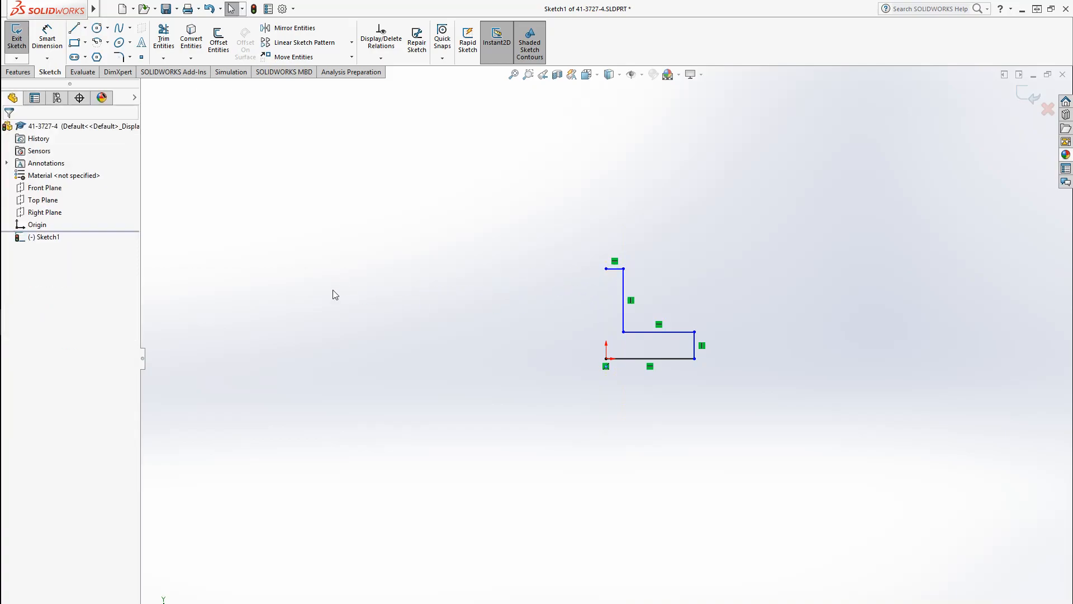
Draw a vertical centerline from the open end of the profile's top edge down to the origin.
{"action": "left_click", "coordinate": [85, 27]}
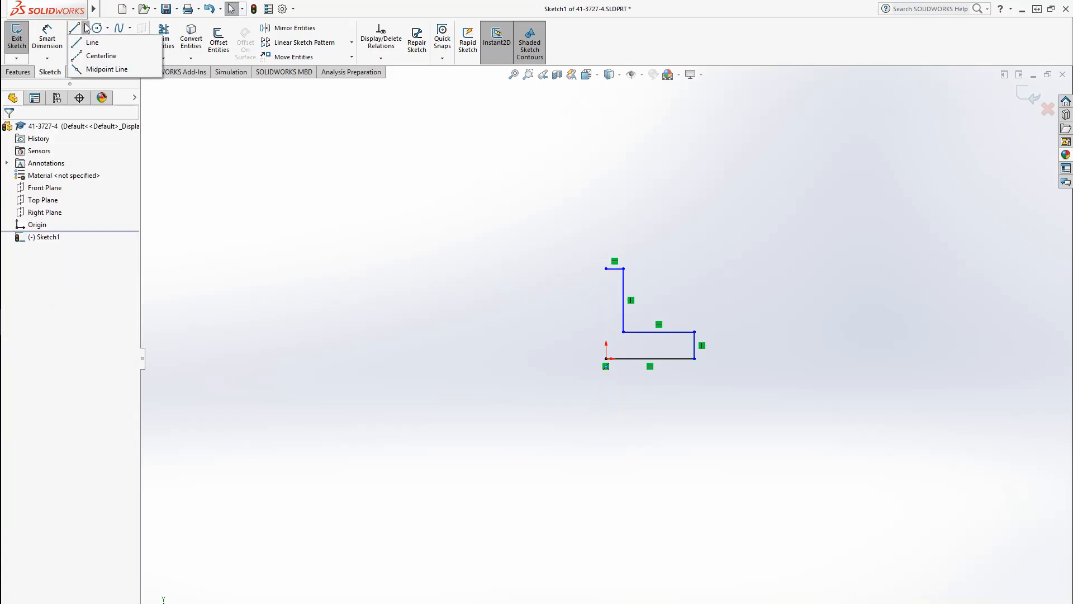
{"action": "left_click", "coordinate": [606, 269]}
{"action": "left_click", "coordinate": [606, 358]}
{"action": "key", "text": "Escape"}
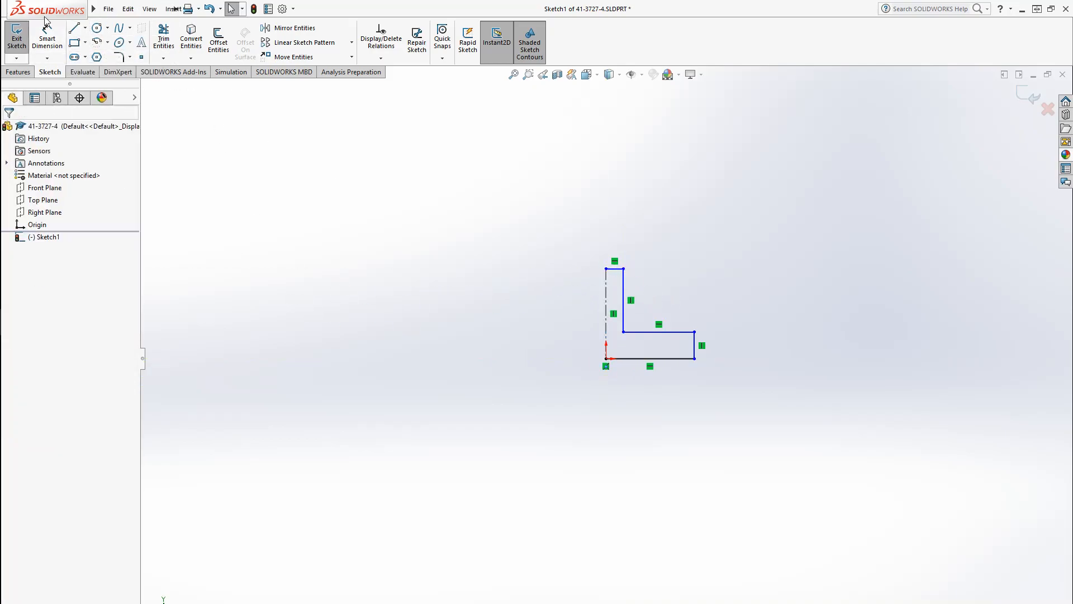
Dimension the upright's half width from the centerline as .201/2 in.
{"action": "left_click", "coordinate": [47, 35]}
{"action": "scroll", "coordinate": [629, 338], "scroll_direction": "down", "scroll_amount": 6}
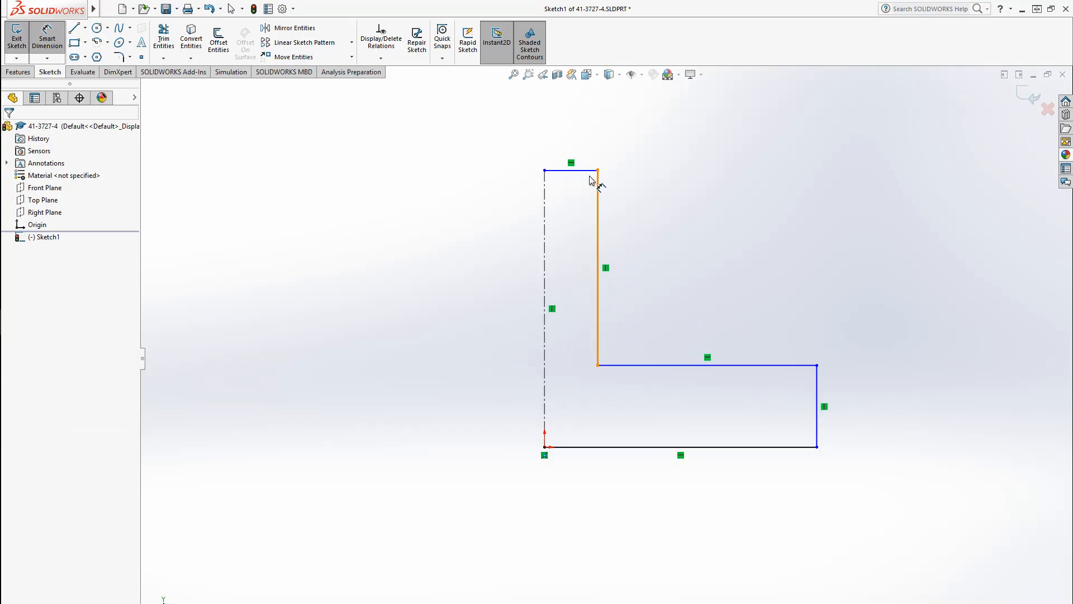
{"action": "left_click", "coordinate": [597, 193]}
{"action": "left_click", "coordinate": [544, 198]}
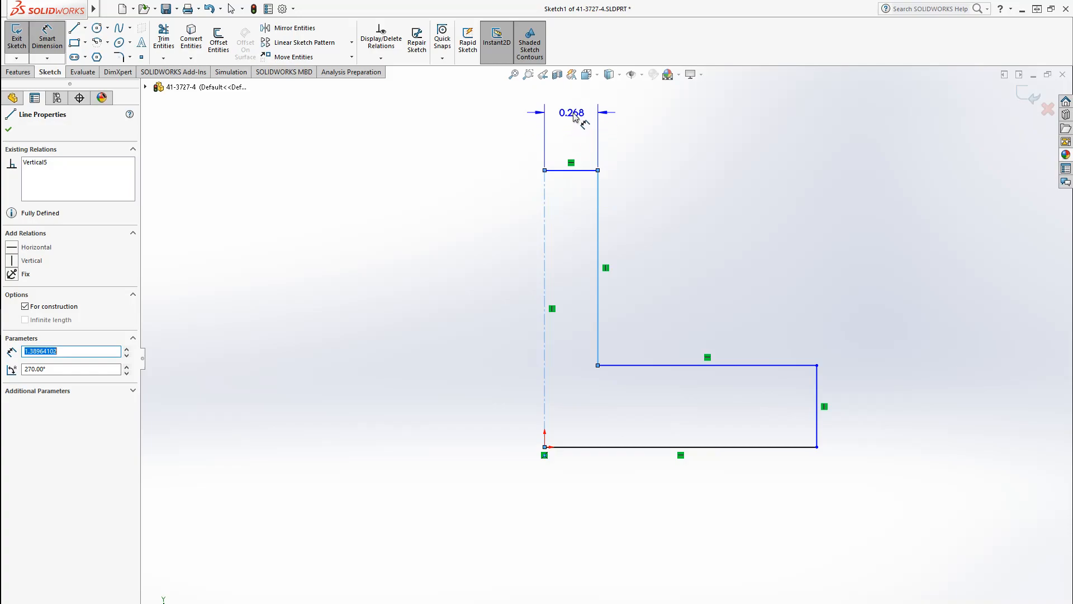
{"action": "left_click", "coordinate": [576, 112]}
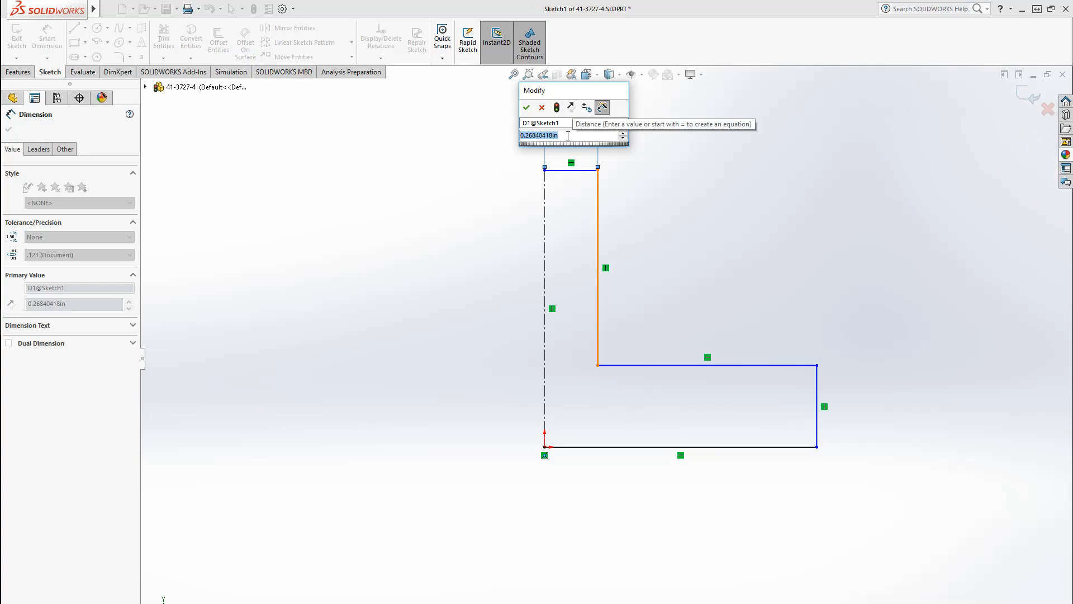
{"action": "type", "text": ".201/2"}
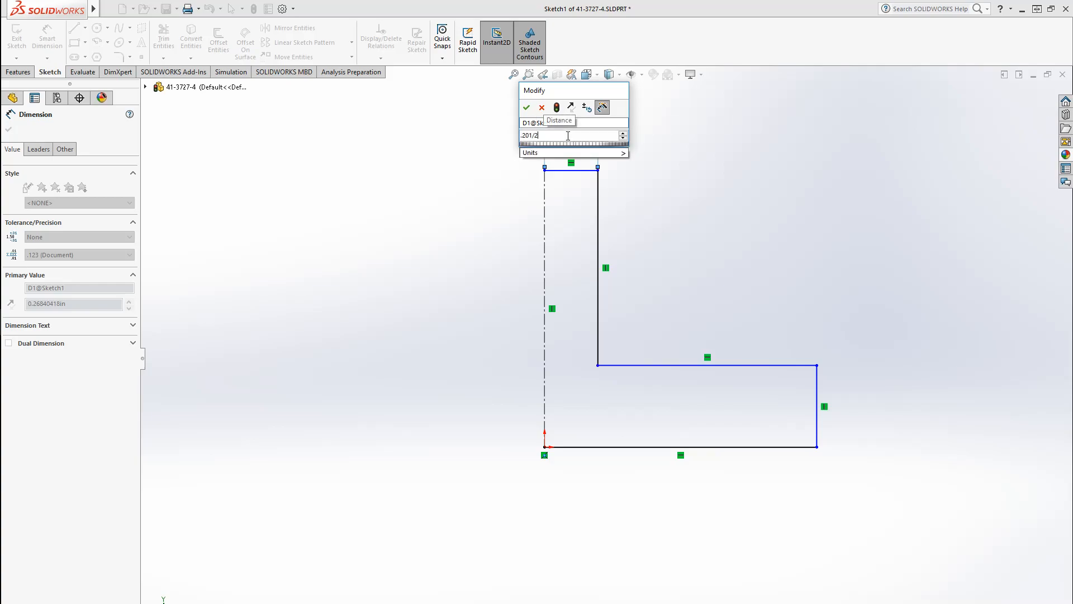
{"action": "key", "text": "Return"}
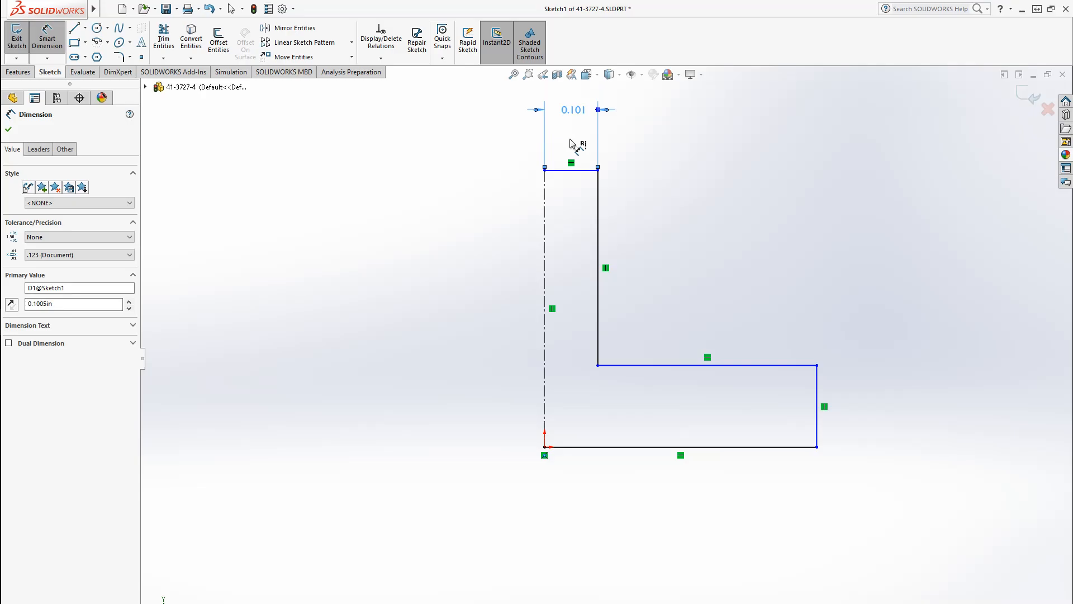
Dimension the profile's overall height along the centerline at 0.41 in.
{"action": "left_click", "coordinate": [591, 177]}
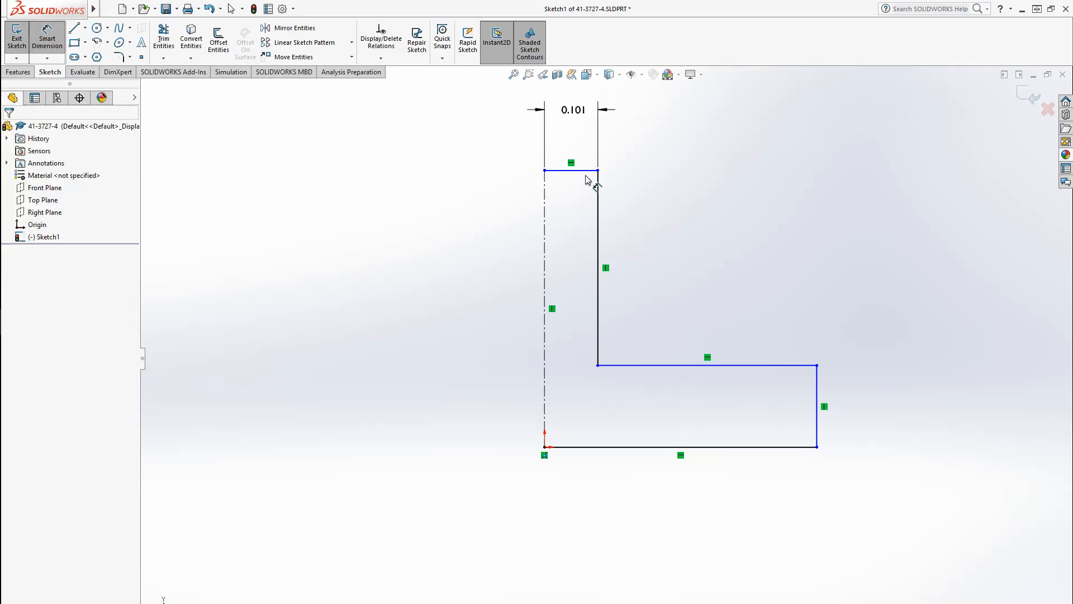
{"action": "left_click", "coordinate": [548, 211]}
{"action": "left_click", "coordinate": [446, 250]}
{"action": "type", "text": ".41"}
{"action": "key", "text": "Return"}
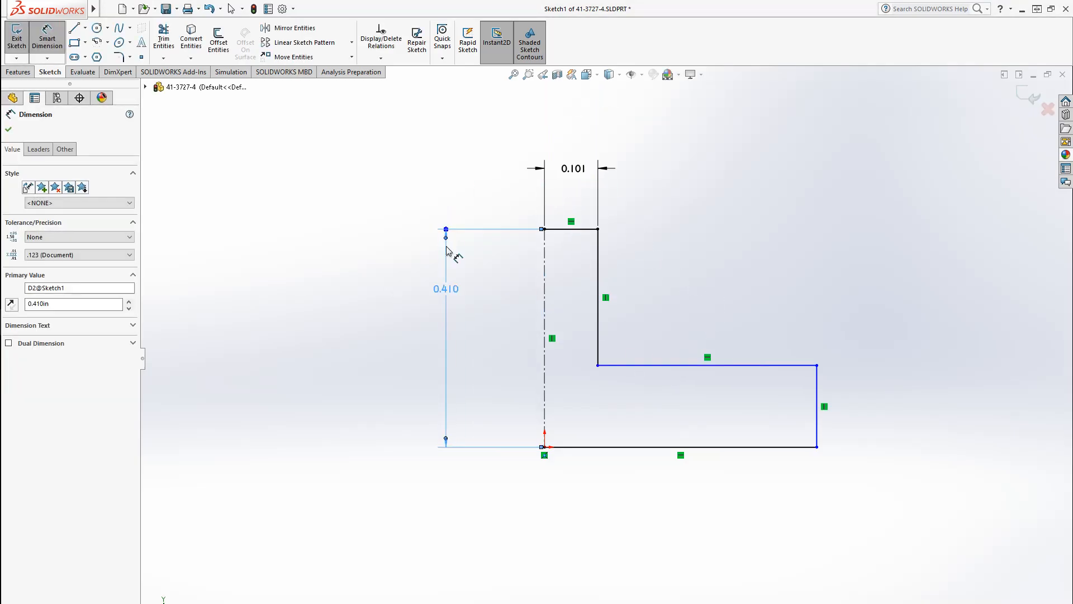
Dimension the base flange at 0.12 in thick and 0.375 in from the centerline to its outer end.
{"action": "left_click", "coordinate": [818, 394]}
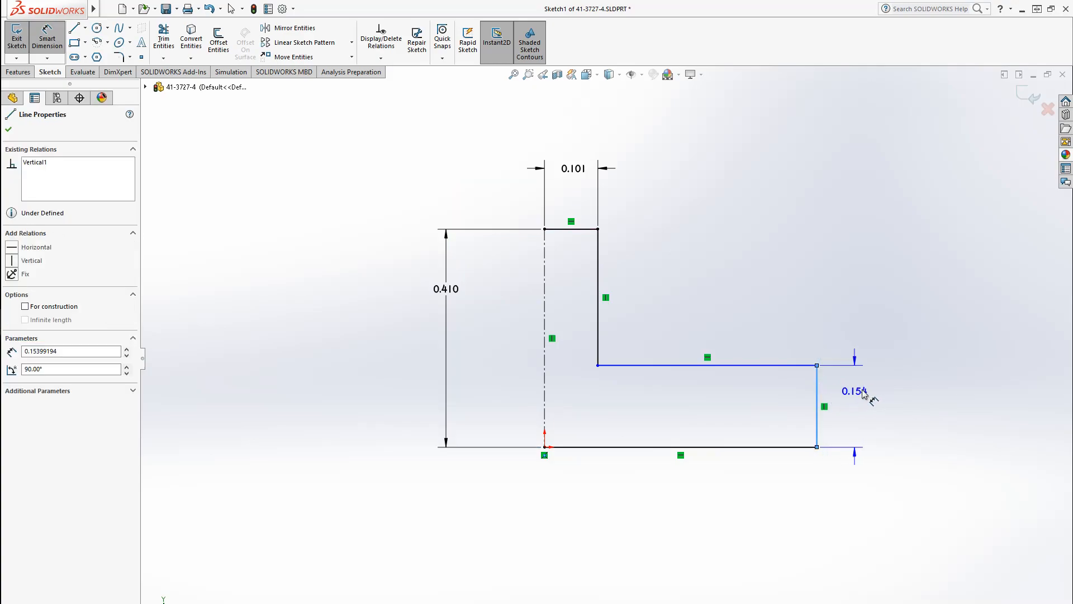
{"action": "left_click", "coordinate": [888, 390]}
{"action": "type", "text": ".12"}
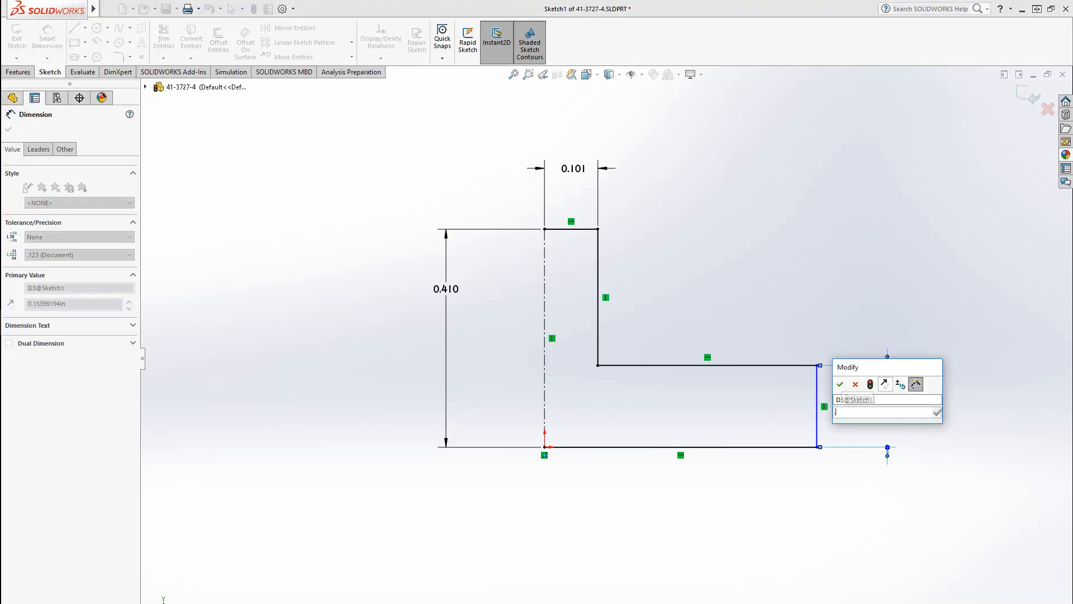
{"action": "key", "text": "Return"}
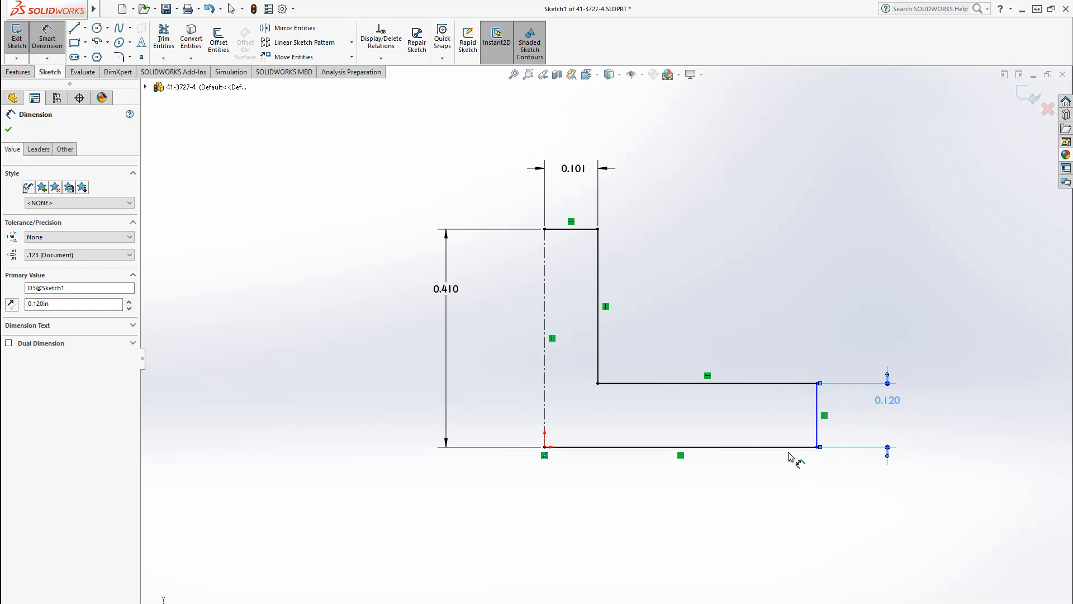
{"action": "left_click", "coordinate": [818, 427]}
{"action": "left_click", "coordinate": [544, 401]}
{"action": "left_click", "coordinate": [599, 577]}
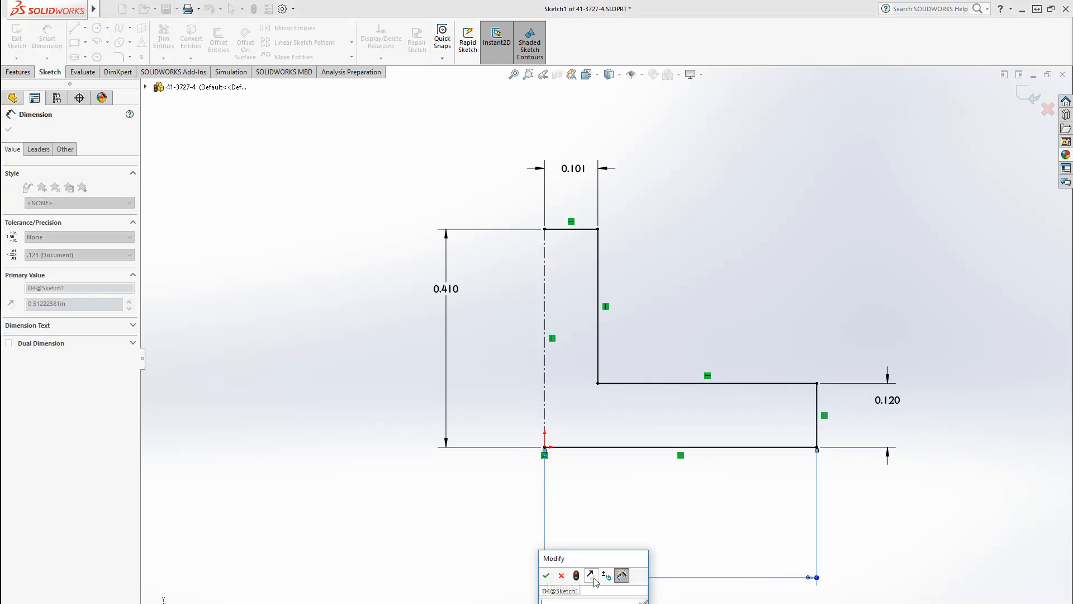
{"action": "key", "text": "Return"}
{"action": "left_click", "coordinate": [482, 561]}
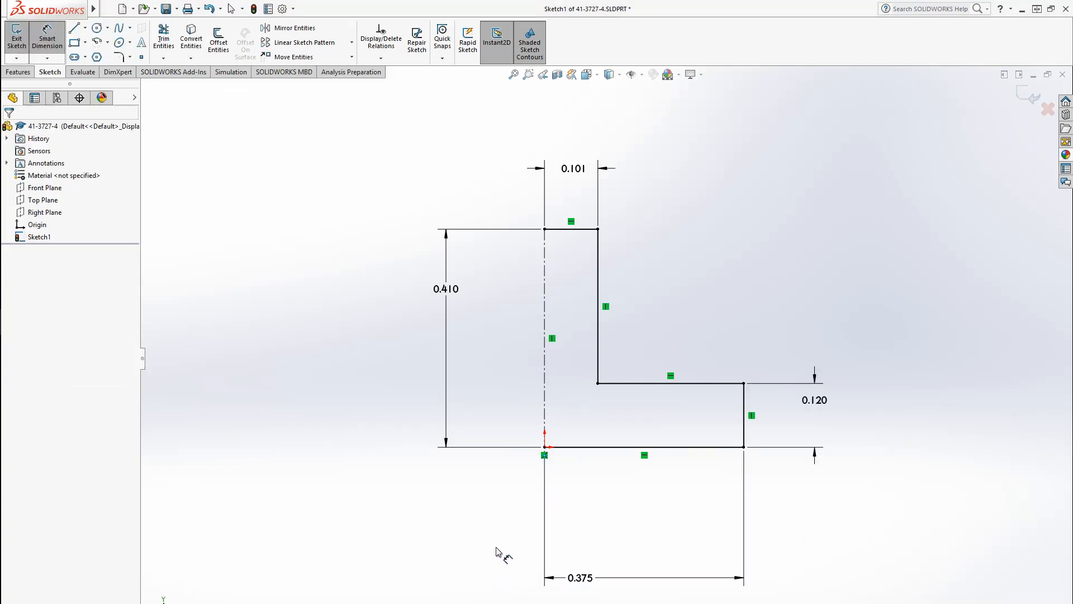
Mirror the five profile lines about the vertical centerline to complete the T-shaped section.
{"action": "key", "text": "f"}
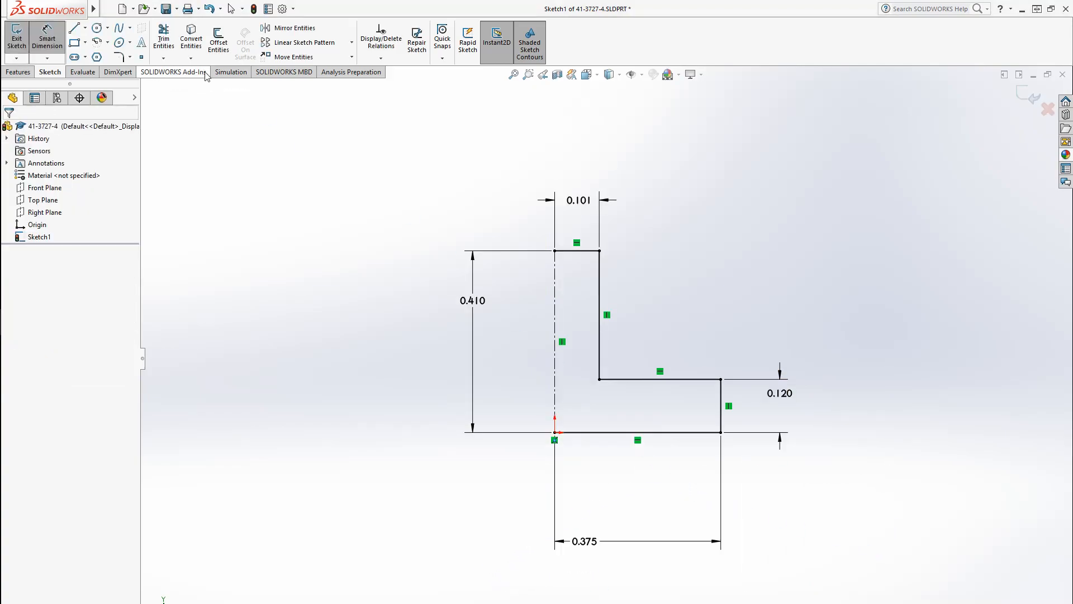
{"action": "left_click", "coordinate": [290, 28]}
{"action": "mouse_move", "coordinate": [903, 538]}
{"action": "left_mouse_down"}
{"action": "mouse_move", "coordinate": [680, 294]}
{"action": "mouse_move", "coordinate": [564, 209]}
{"action": "left_mouse_up"}
{"action": "left_click", "coordinate": [102, 296]}
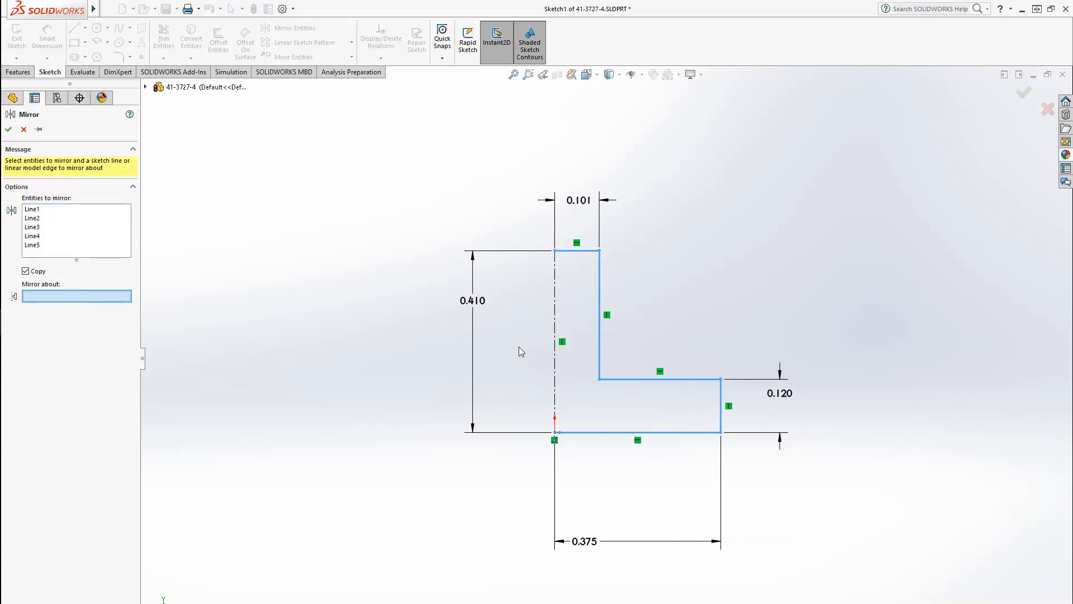
{"action": "left_click", "coordinate": [555, 293]}
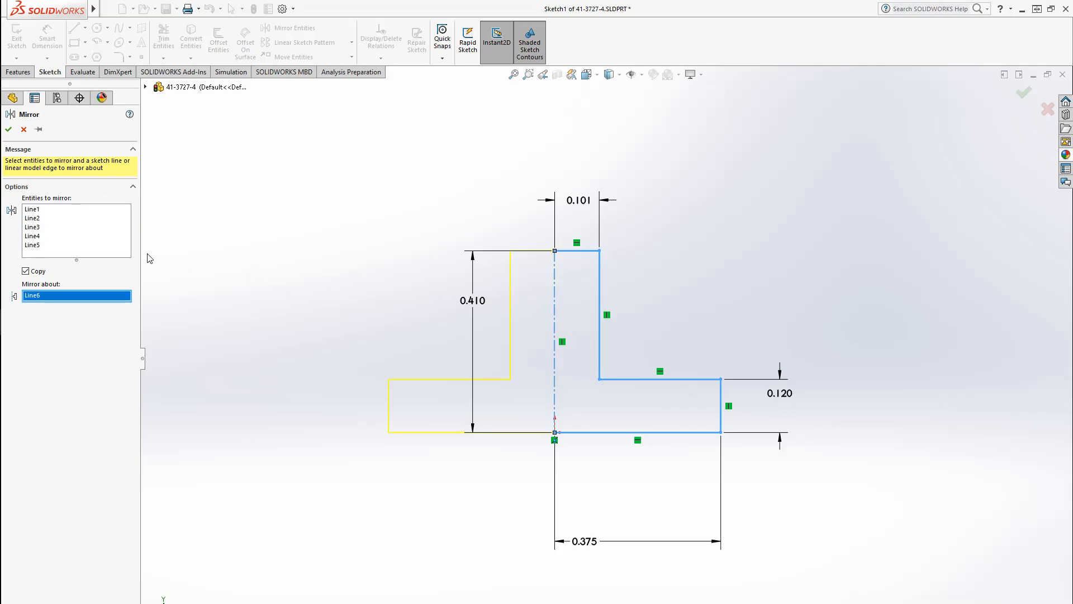
{"action": "left_click", "coordinate": [8, 129]}
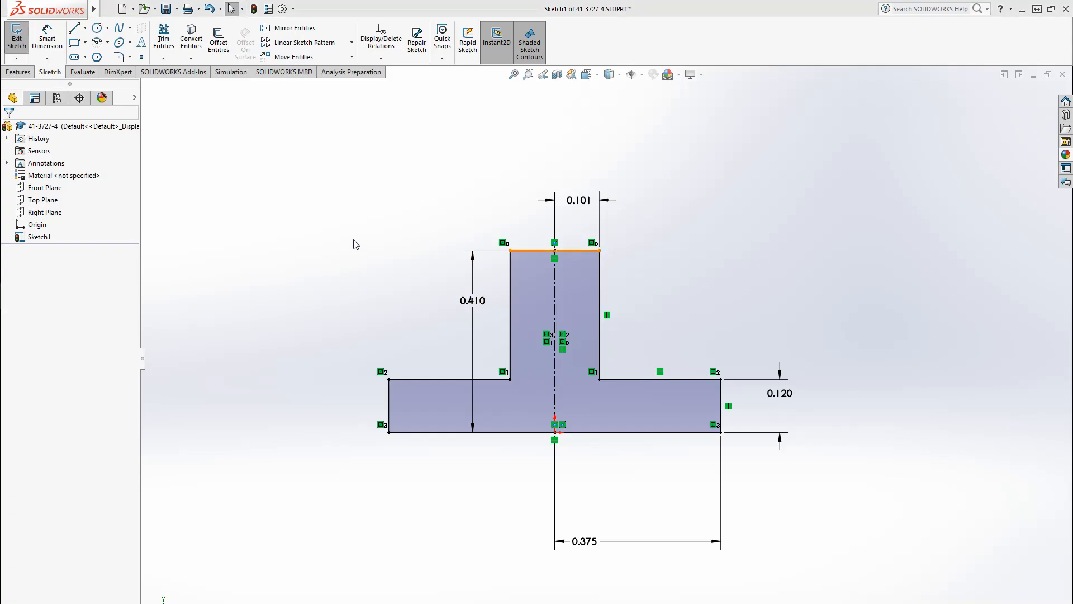
Apply 0.03 in sketch fillets to the upright's two top corners and two inner base corners, and close the Steam chat window.
{"action": "left_click", "coordinate": [119, 56]}
{"action": "mouse_move", "coordinate": [444, 207]}
{"action": "left_mouse_down"}
{"action": "mouse_move", "coordinate": [641, 386]}
{"action": "mouse_move", "coordinate": [629, 398]}
{"action": "left_mouse_up"}
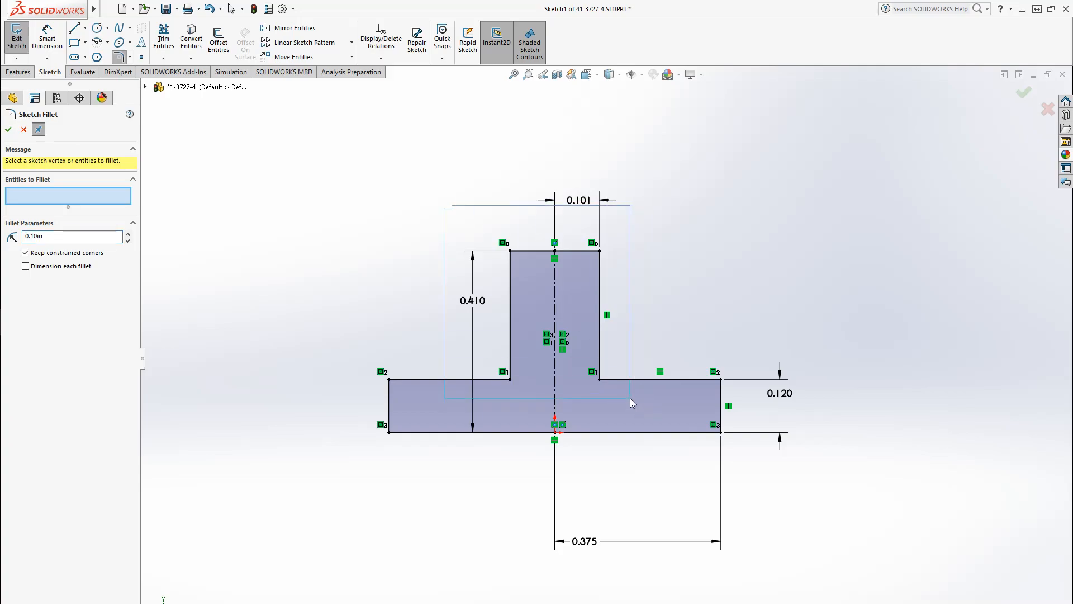
{"action": "left_click", "coordinate": [561, 350]}
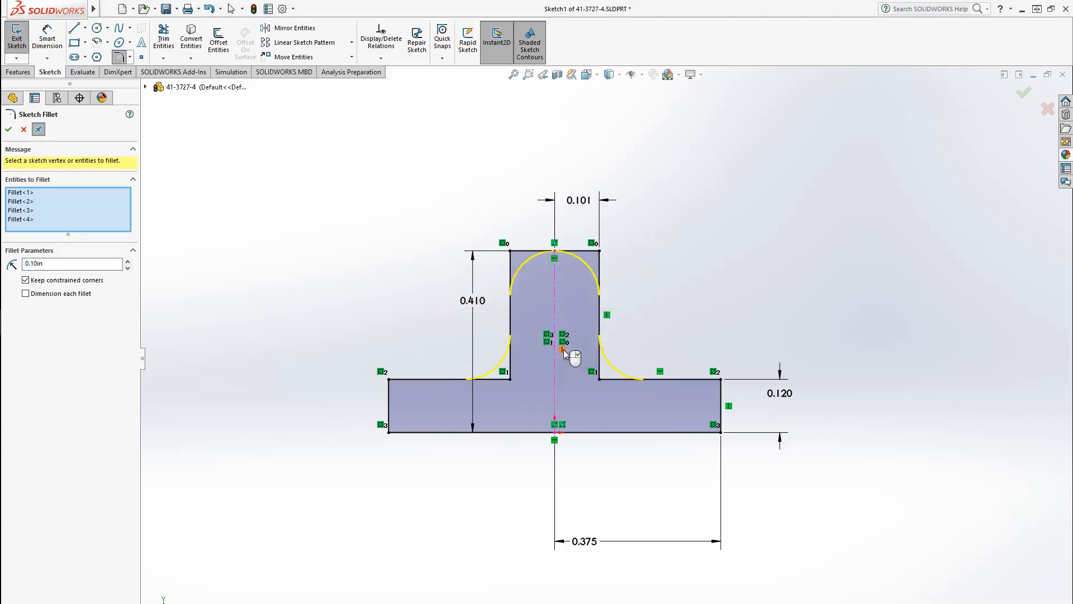
{"action": "left_click", "coordinate": [84, 262]}
{"action": "left_click_drag", "start_coordinate": [84, 262], "coordinate": [26, 262]}
{"action": "type", "text": ".03"}
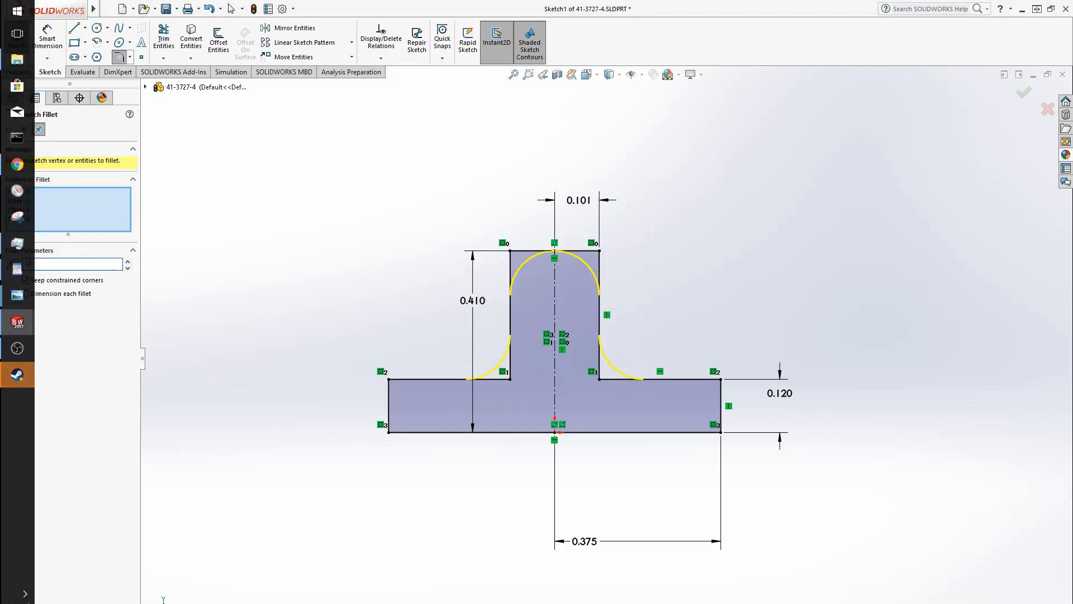
{"action": "key", "text": "Return"}
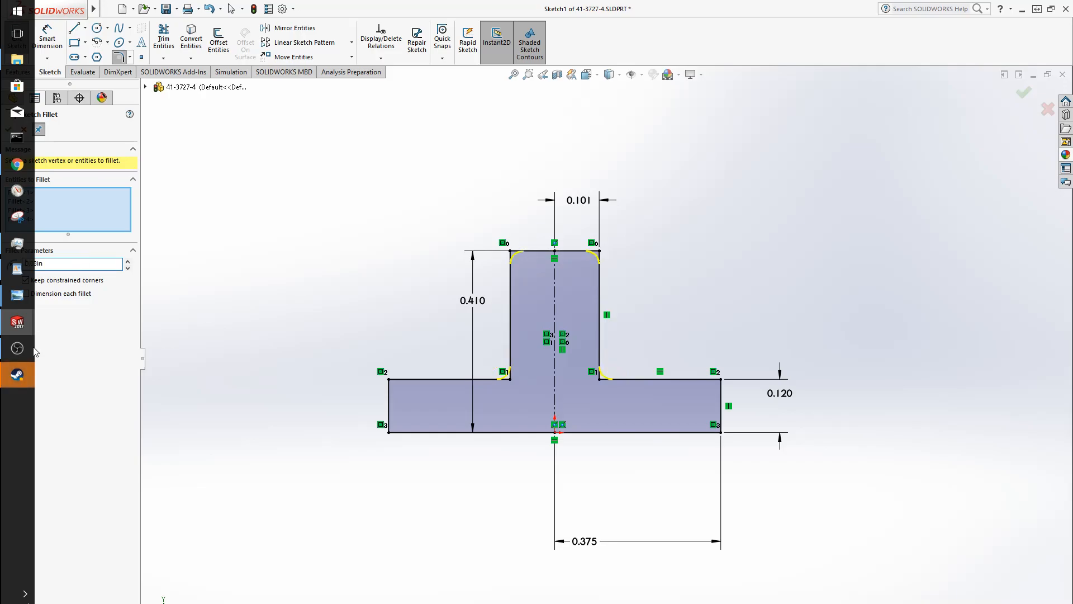
{"action": "left_click", "coordinate": [12, 380]}
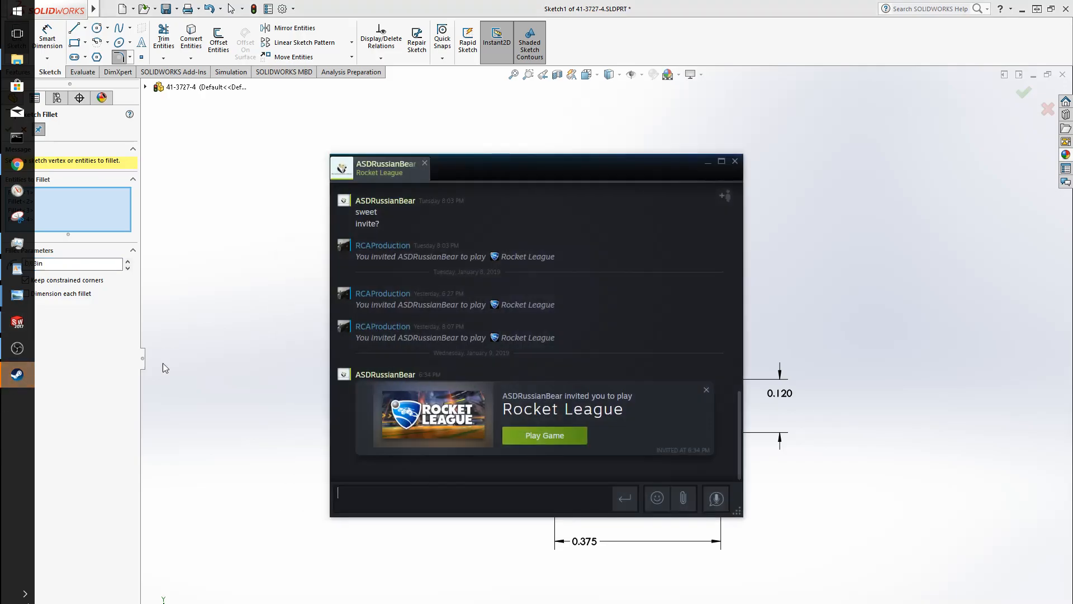
{"action": "left_click", "coordinate": [735, 163]}
{"action": "left_click", "coordinate": [9, 131]}
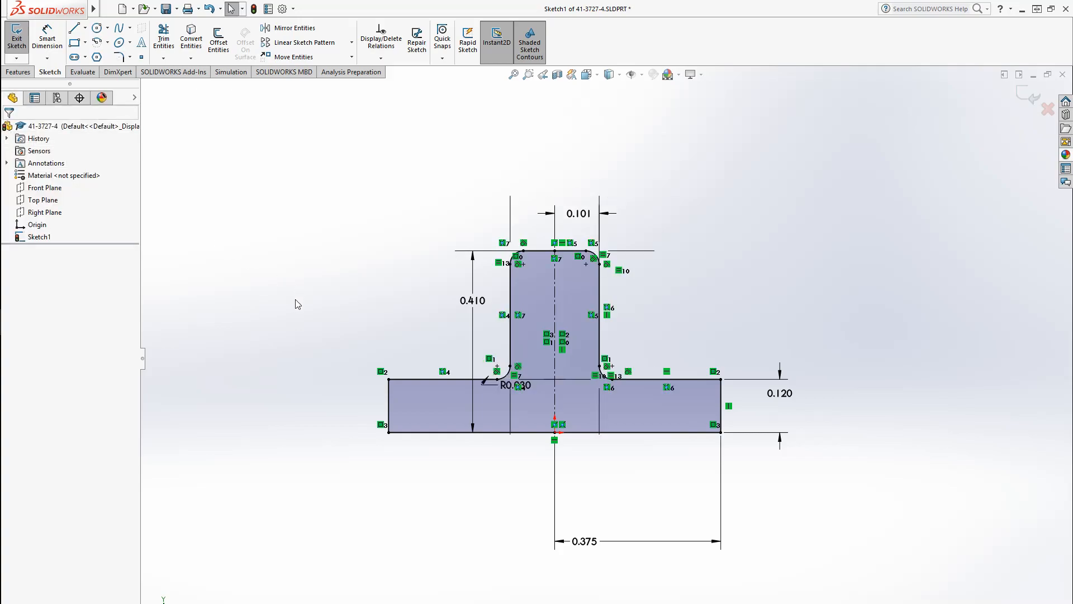
Exit the Steam application running in the background and return to the sketch.
{"action": "mouse_move", "coordinate": [2, 474]}
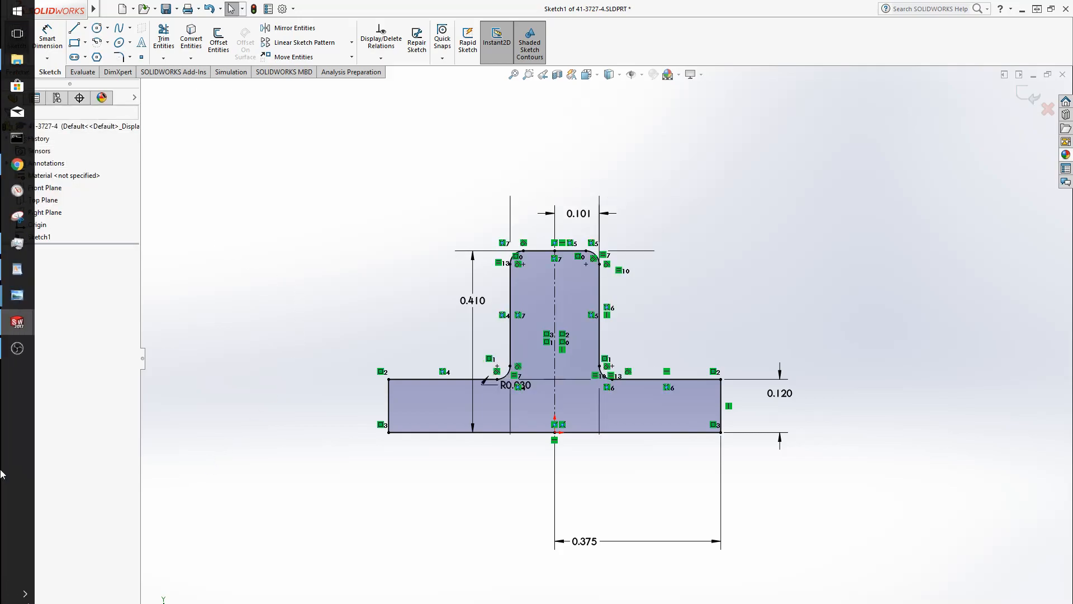
{"action": "left_click", "coordinate": [24, 594]}
{"action": "right_click", "coordinate": [70, 598]}
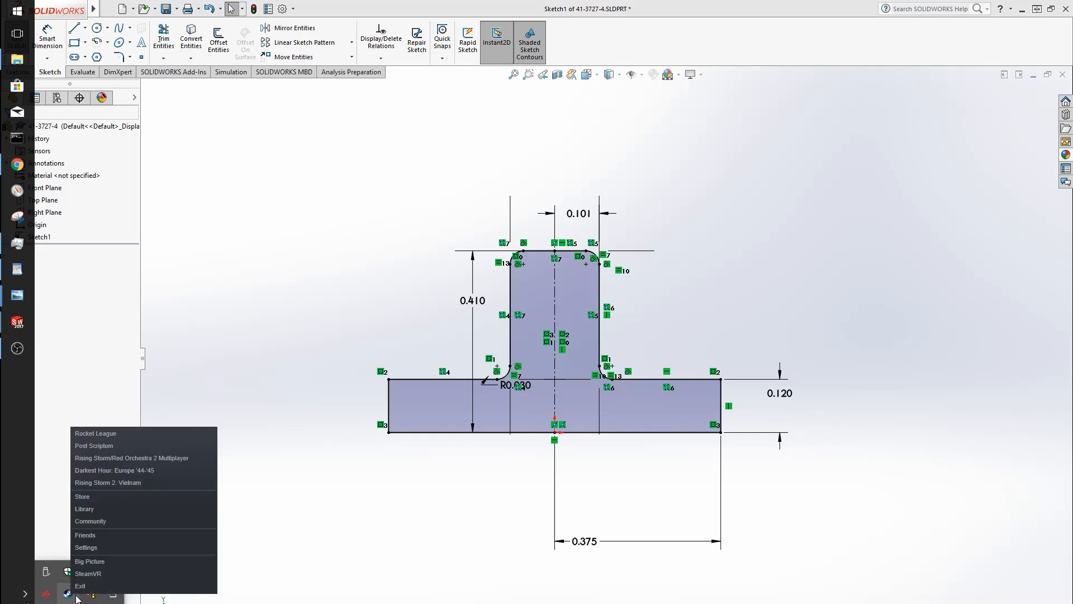
{"action": "left_click", "coordinate": [84, 586]}
{"action": "left_click", "coordinate": [214, 366]}
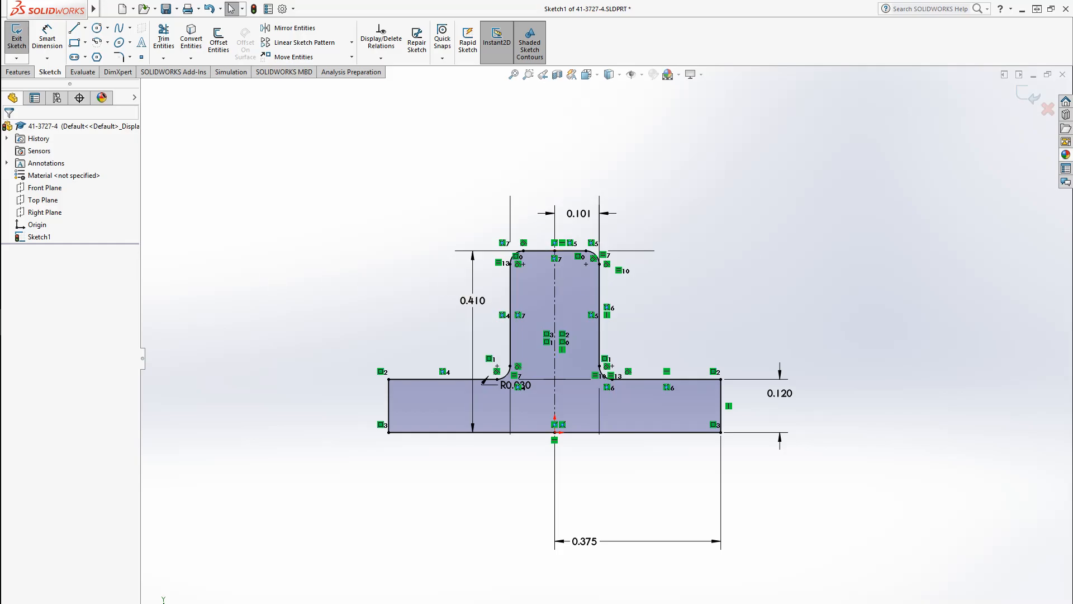
Switch to the scanned drawing in Windows Photo Viewer and examine sections A-A and B-B for the length and slope of part -4.
{"action": "mouse_move", "coordinate": [1072, 168]}
{"action": "left_mouse_down"}
{"action": "mouse_move", "coordinate": [682, 12]}
{"action": "mouse_move", "coordinate": [679, 0]}
{"action": "left_mouse_up"}
{"action": "left_click_drag", "start_coordinate": [296, 229], "coordinate": [297, 237]}
{"action": "scroll", "coordinate": [256, 217], "scroll_direction": "up", "scroll_amount": 1}
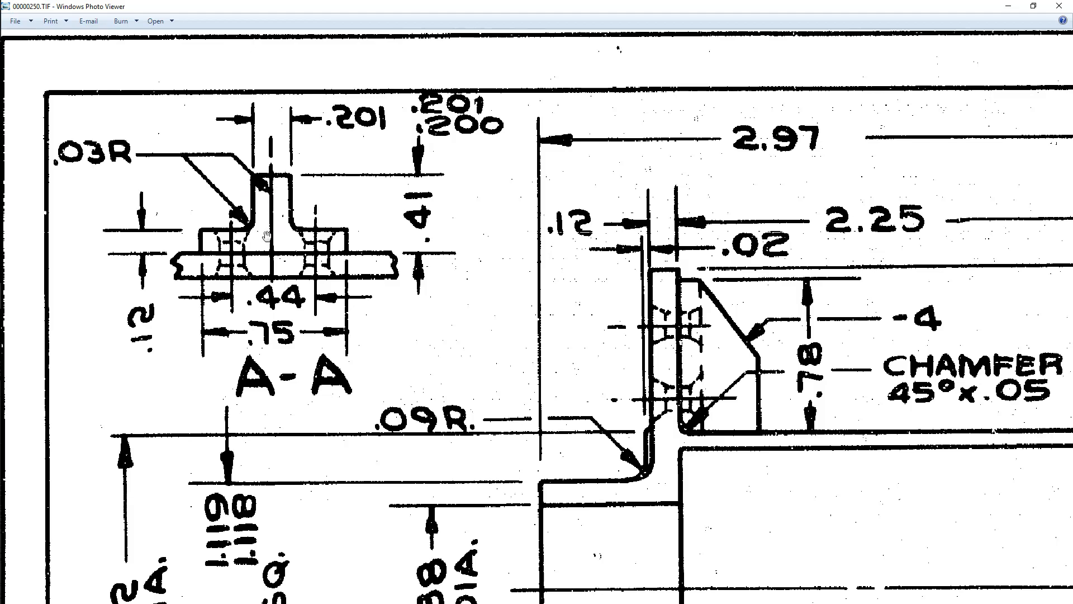
{"action": "left_click_drag", "start_coordinate": [267, 235], "coordinate": [318, 237]}
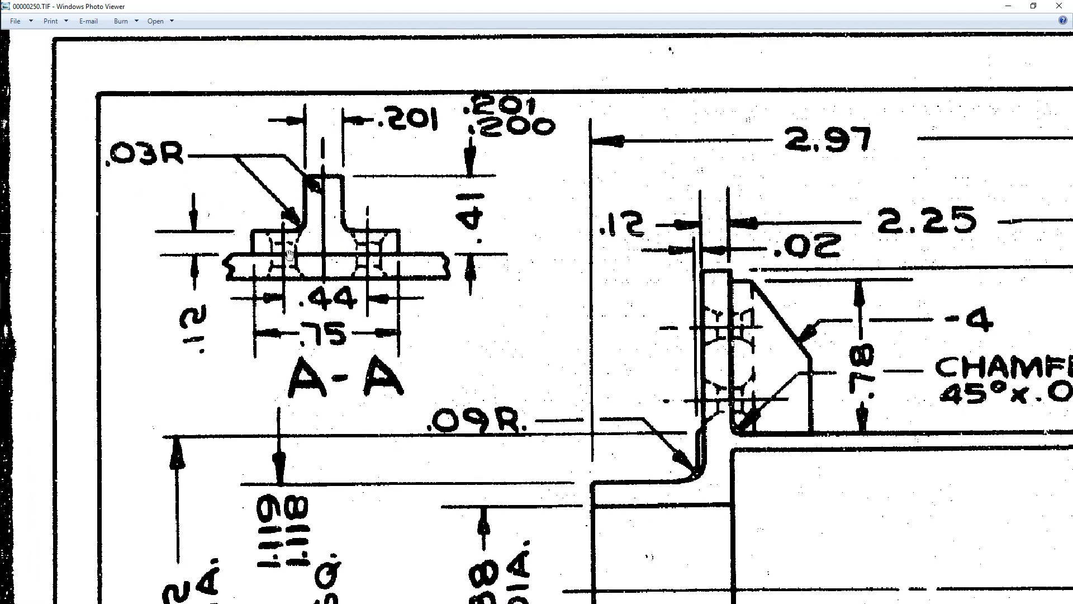
{"action": "scroll", "coordinate": [346, 346], "scroll_direction": "down", "scroll_amount": 4}
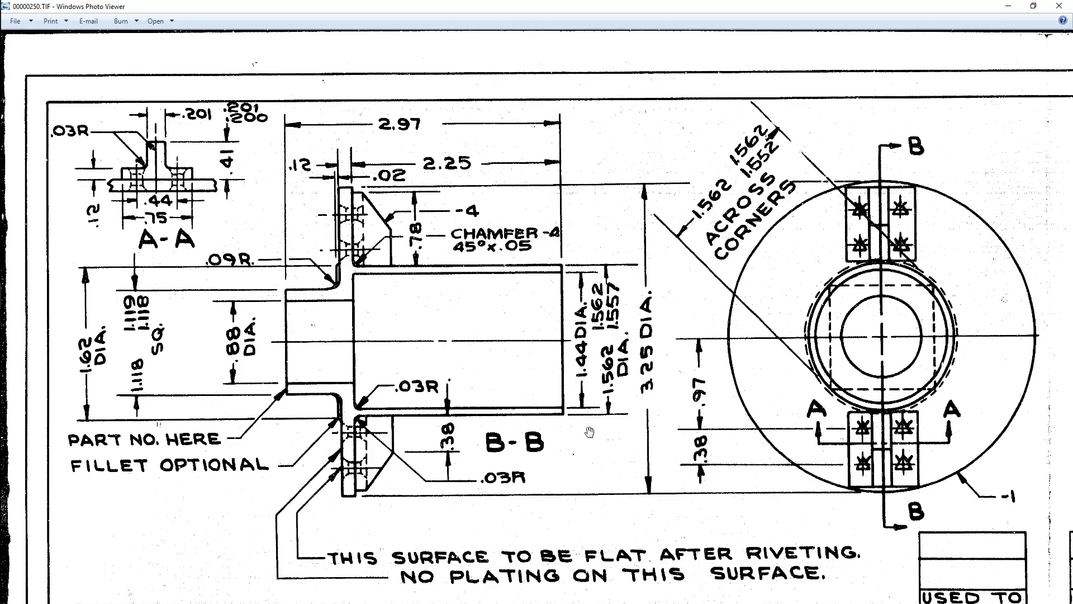
{"action": "left_click_drag", "start_coordinate": [629, 412], "coordinate": [605, 367]}
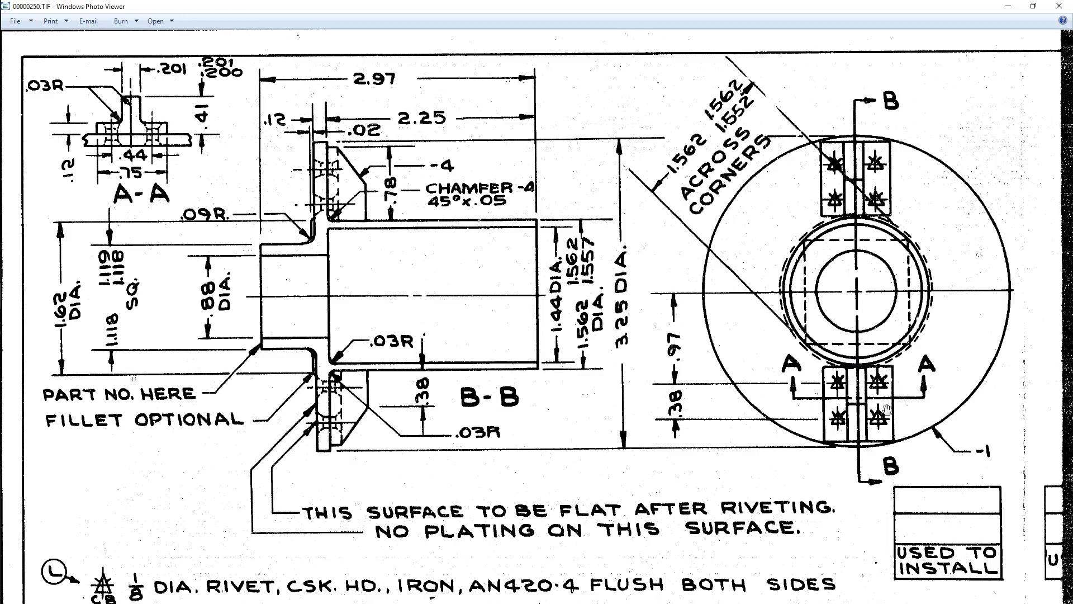
{"action": "left_click_drag", "start_coordinate": [804, 476], "coordinate": [761, 427]}
{"action": "mouse_move", "coordinate": [459, 389]}
{"action": "left_mouse_down"}
{"action": "mouse_move", "coordinate": [594, 447]}
{"action": "mouse_move", "coordinate": [594, 486]}
{"action": "left_mouse_up"}
{"action": "left_click_drag", "start_coordinate": [579, 9], "coordinate": [1072, 358]}
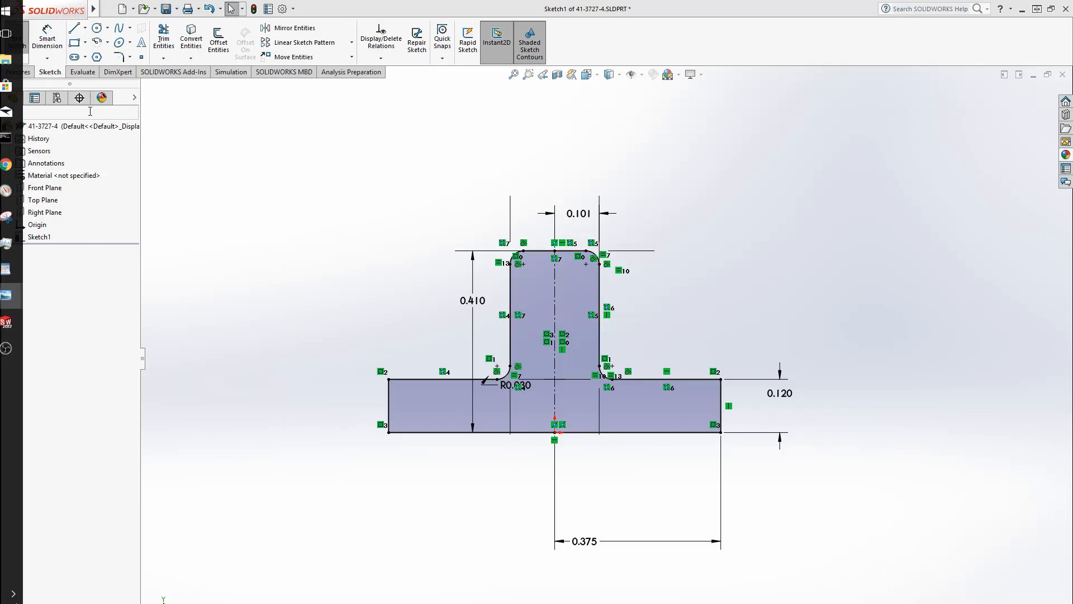
Extrude the T-shaped profile 0.78 in as a blind boss.
{"action": "left_click", "coordinate": [19, 71]}
{"action": "left_click", "coordinate": [22, 38]}
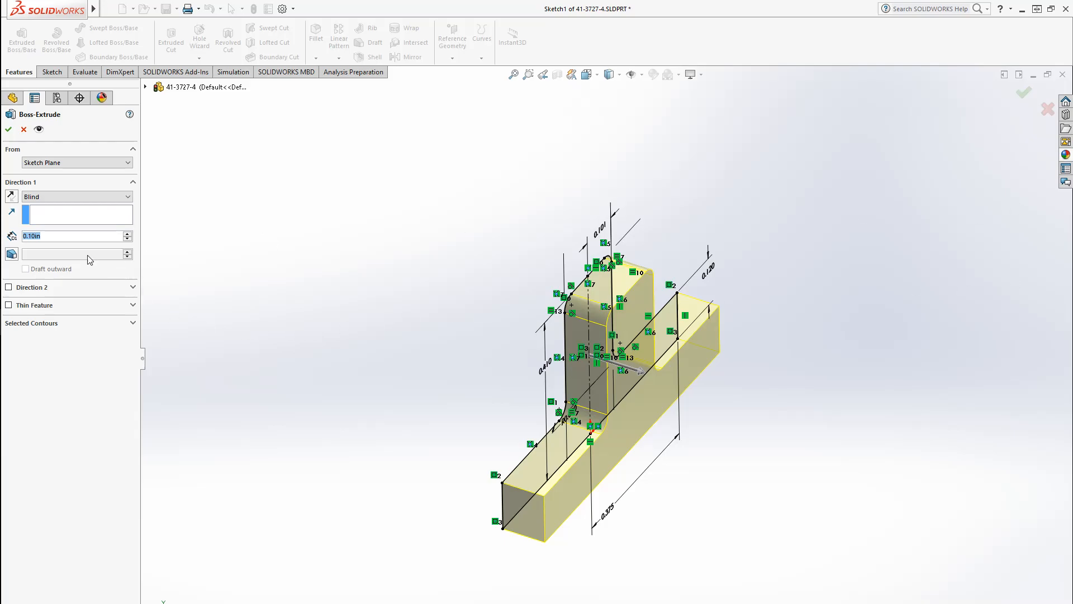
{"action": "left_click", "coordinate": [75, 236]}
{"action": "type", "text": "0.78"}
{"action": "key", "text": "Return"}
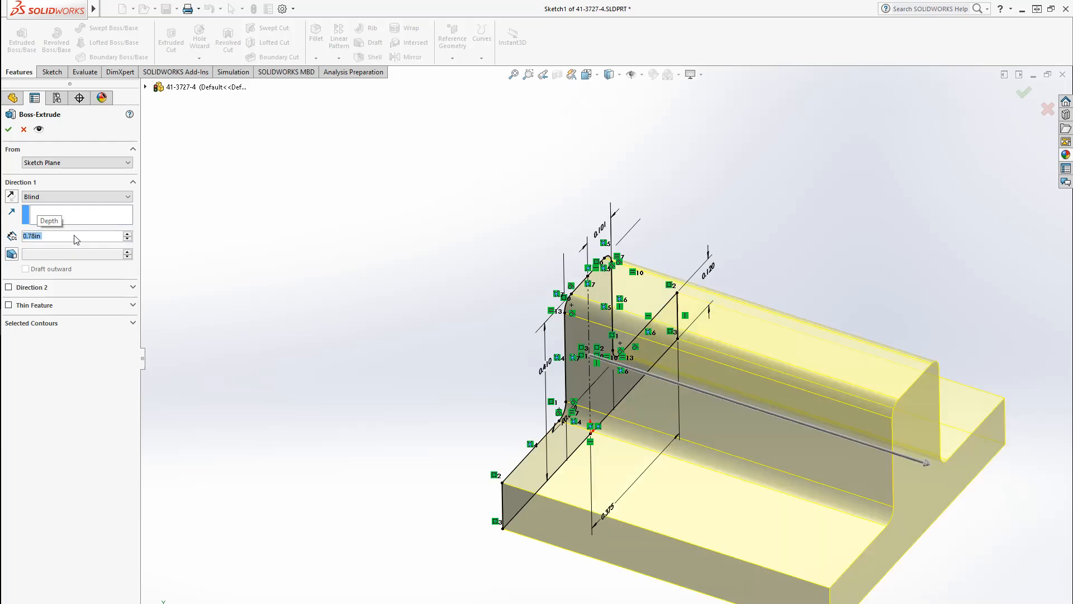
{"action": "left_click", "coordinate": [463, 300]}
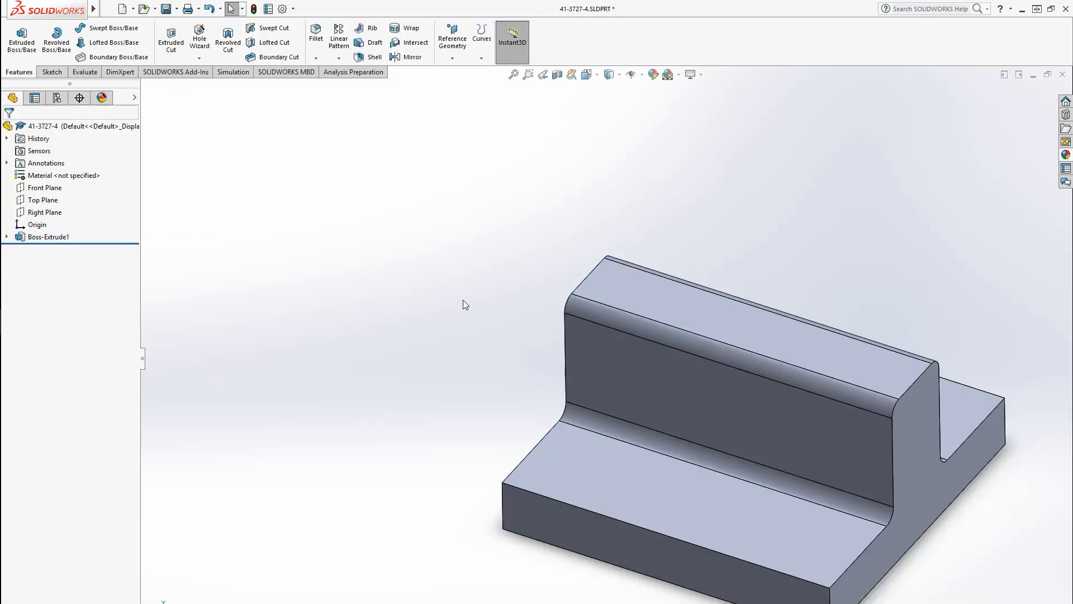
Sketch a closed triangle on the Front Plane over the upright's upper corner, with its slanted line running from the top edge to the end edge.
{"action": "left_click", "coordinate": [52, 71]}
{"action": "left_click", "coordinate": [17, 34]}
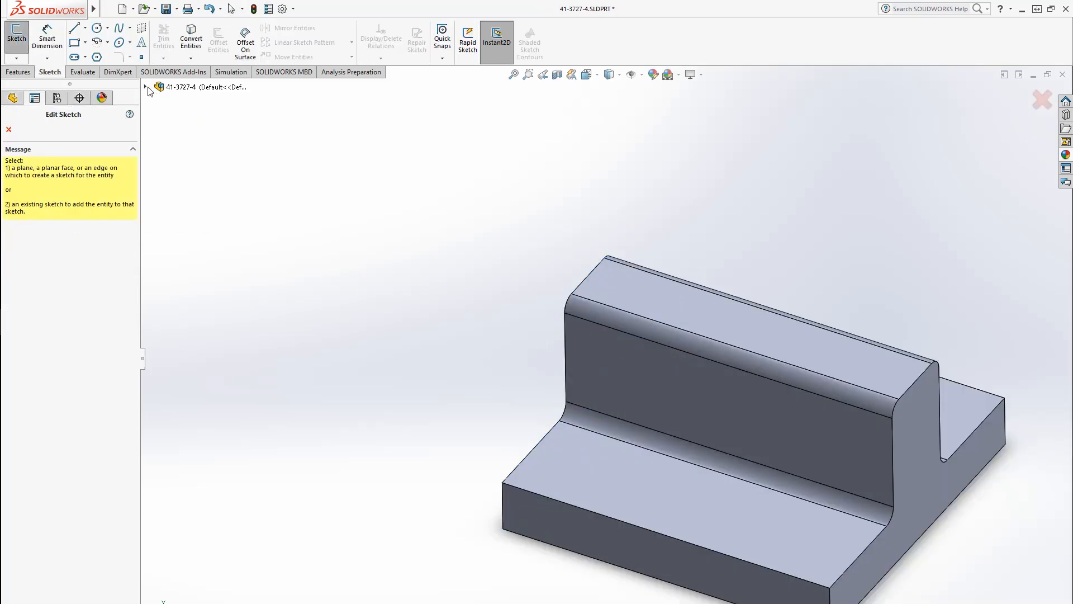
{"action": "left_click", "coordinate": [146, 87]}
{"action": "left_click", "coordinate": [195, 147]}
{"action": "left_click", "coordinate": [58, 251]}
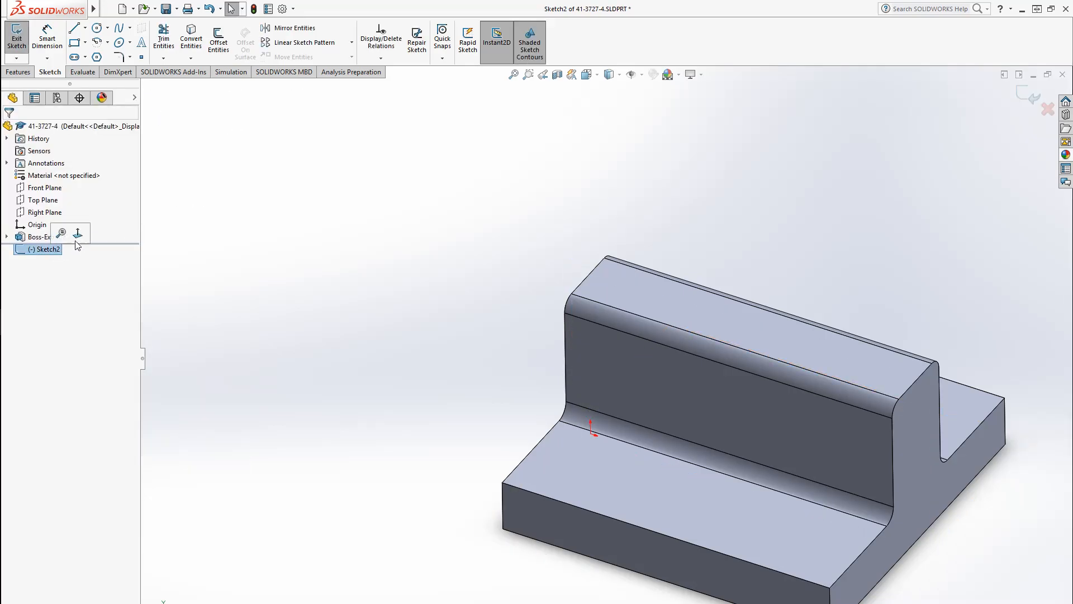
{"action": "left_click", "coordinate": [77, 235]}
{"action": "left_click", "coordinate": [74, 29]}
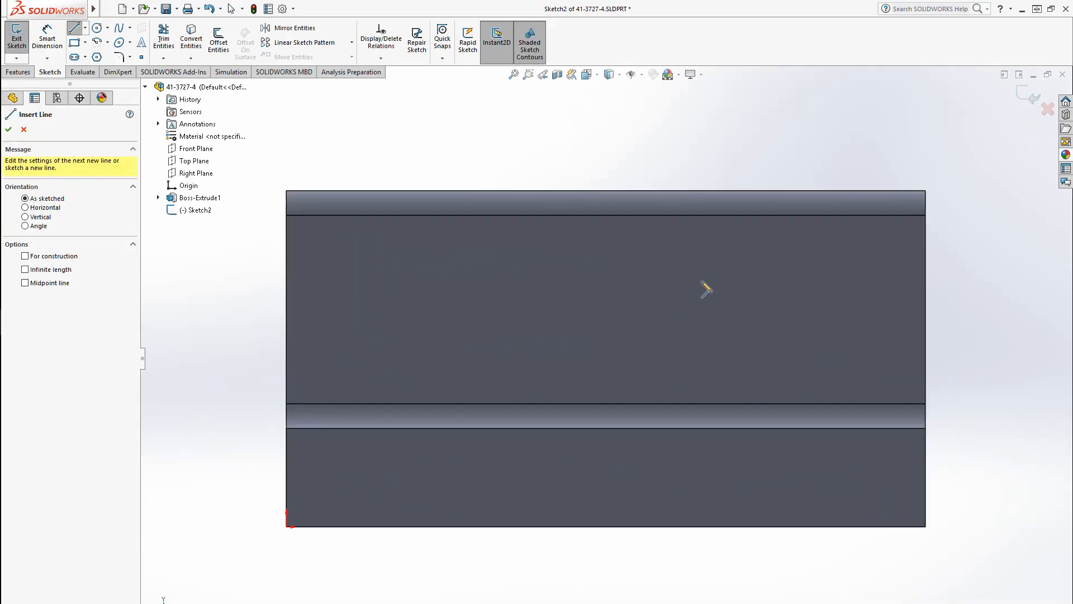
{"action": "left_click", "coordinate": [570, 192]}
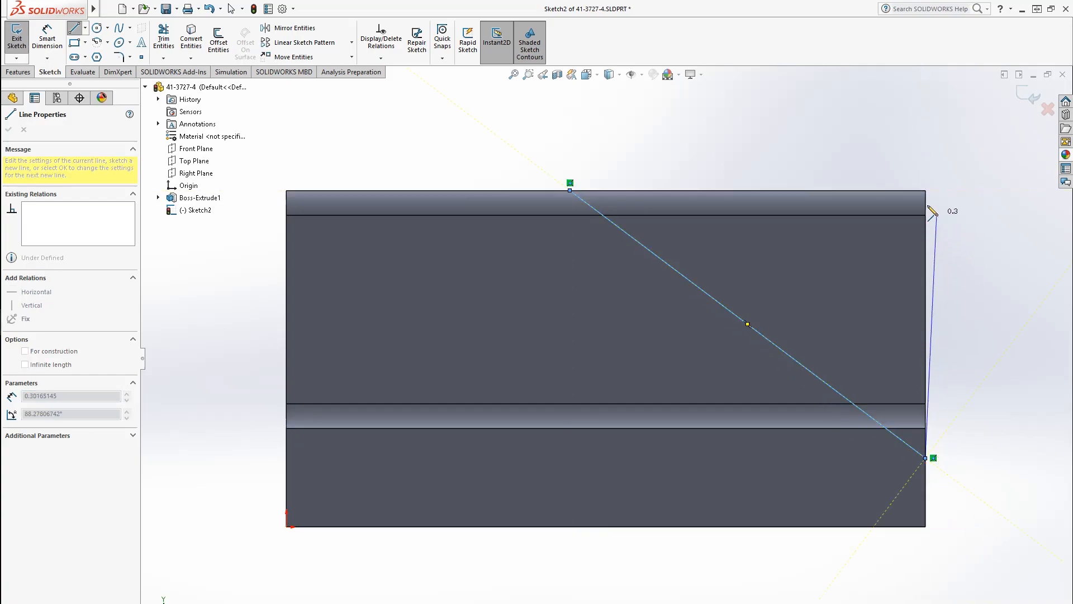
{"action": "left_click", "coordinate": [926, 191]}
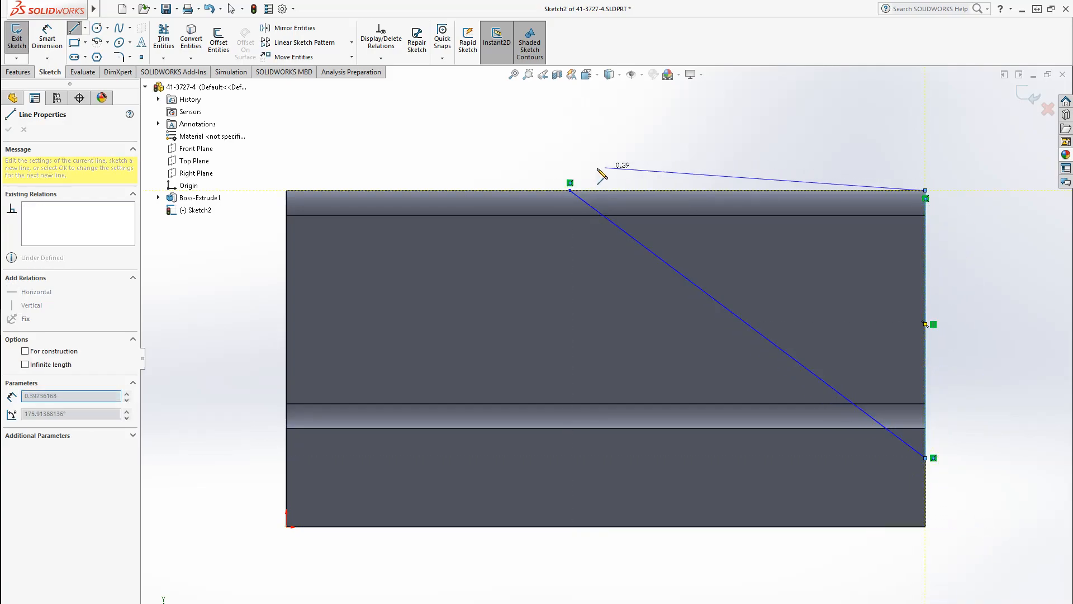
{"action": "left_click", "coordinate": [569, 190]}
{"action": "key", "text": "Escape"}
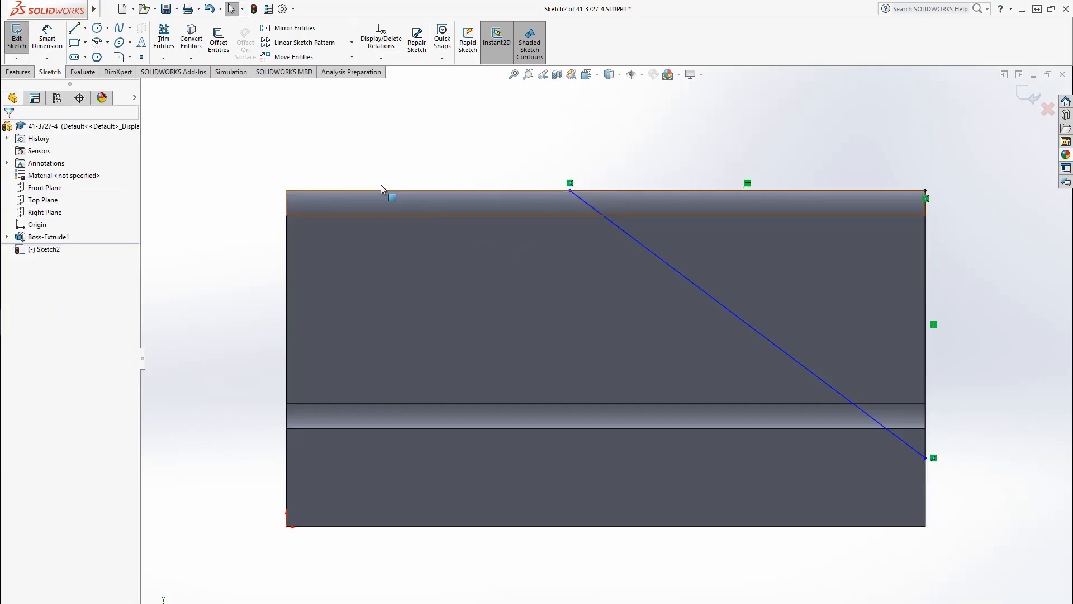
Dimension the triangle's corner on the top edge at 0.38 in from the part's origin-side end.
{"action": "left_click", "coordinate": [47, 38]}
{"action": "left_click", "coordinate": [811, 191]}
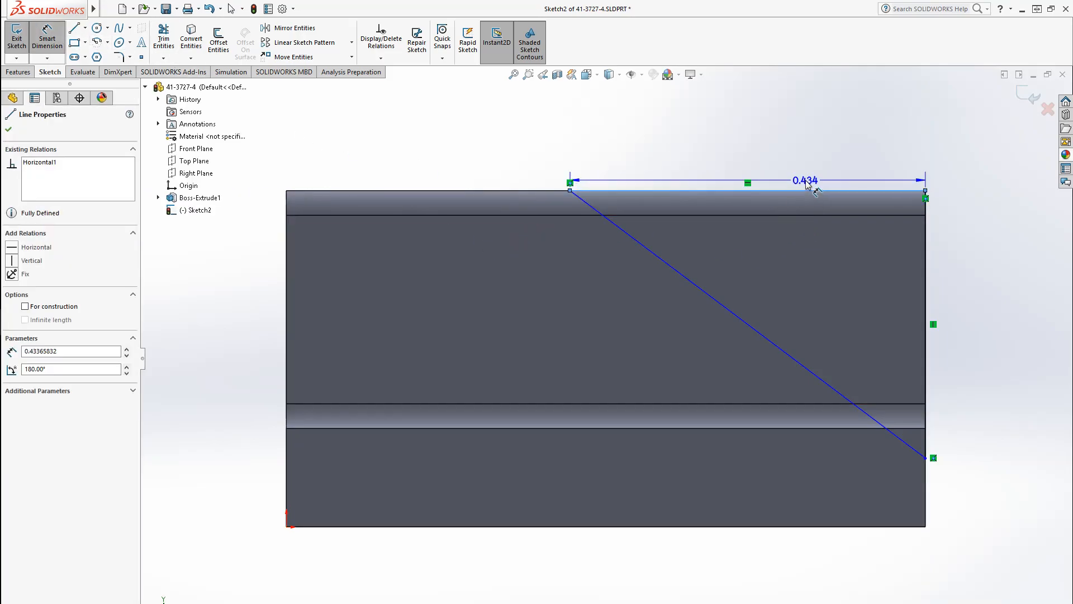
{"action": "key", "text": "Escape"}
{"action": "left_click", "coordinate": [569, 190]}
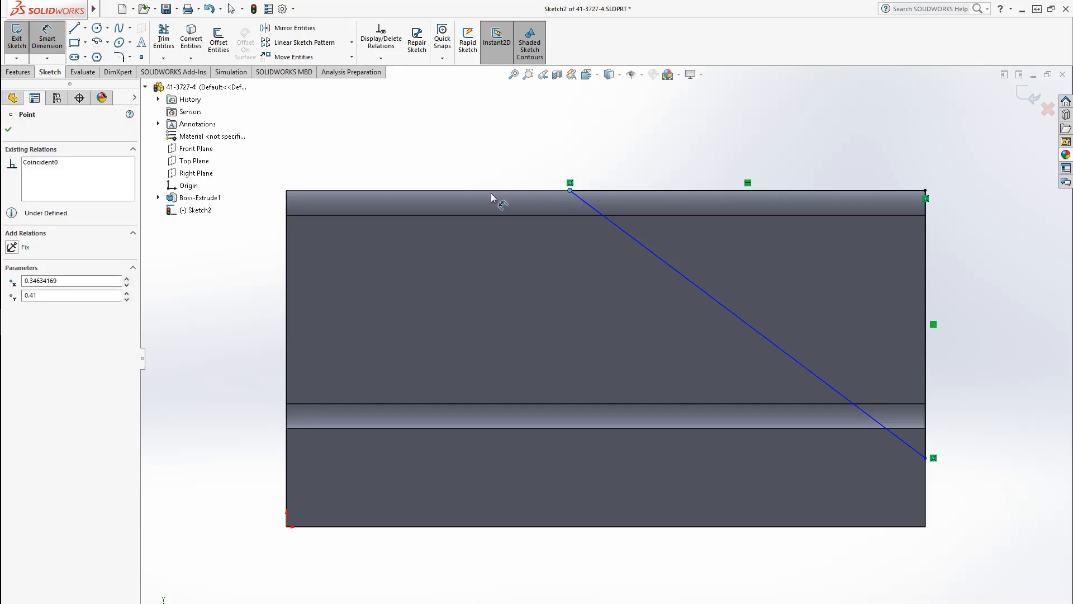
{"action": "left_click", "coordinate": [287, 234]}
{"action": "left_click", "coordinate": [358, 100]}
{"action": "type", "text": "0.38"}
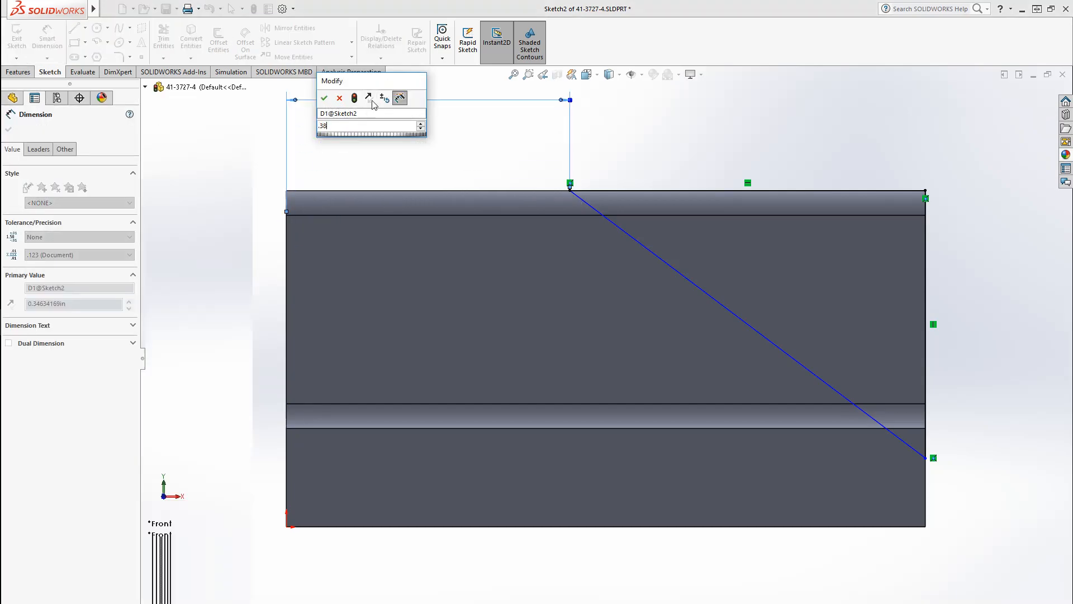
{"action": "key", "text": "Return"}
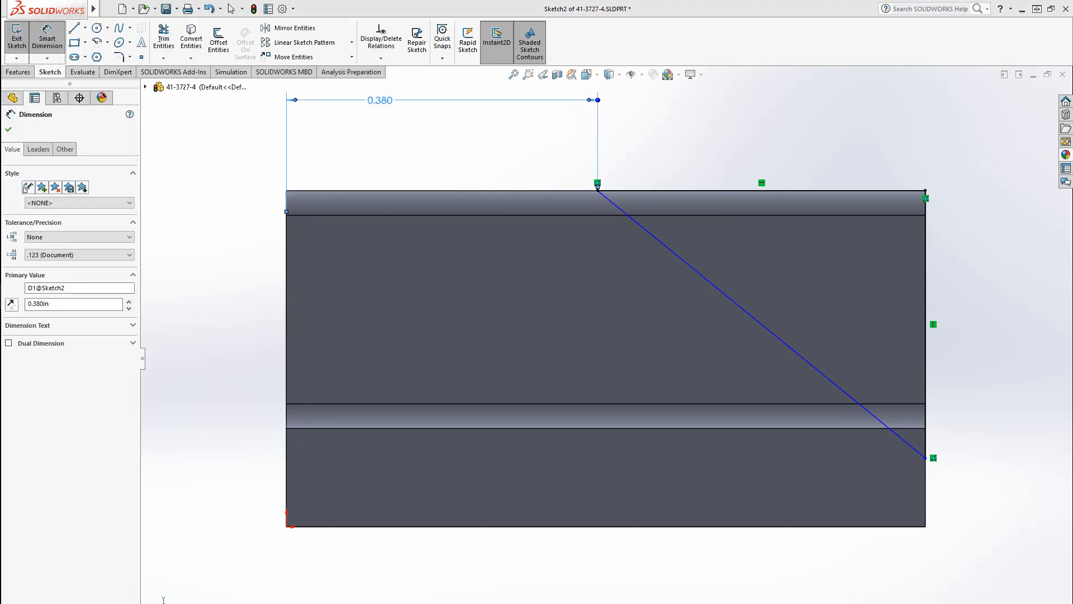
{"action": "left_click", "coordinate": [929, 460]}
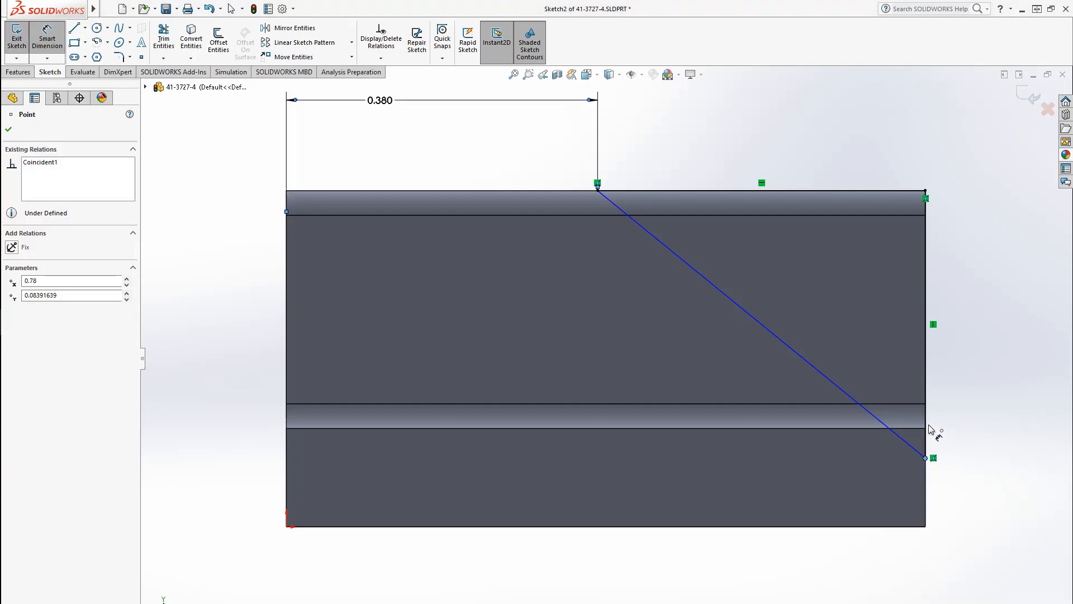
{"action": "left_click", "coordinate": [950, 458]}
{"action": "key", "text": "Escape"}
Snap the triangle's lower corner onto the base flange's upper edge and cut the triangle out with Through All - Both.
{"action": "left_click_drag", "start_coordinate": [926, 457], "coordinate": [926, 428]}
{"action": "left_click", "coordinate": [976, 497]}
{"action": "left_click", "coordinate": [18, 72]}
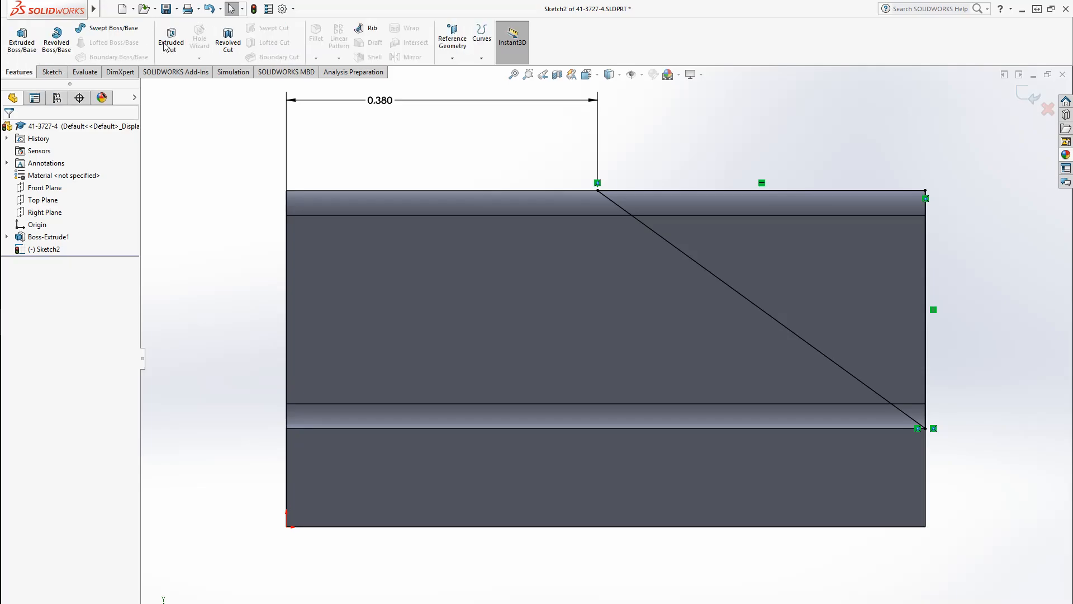
{"action": "left_click", "coordinate": [171, 40]}
{"action": "left_click", "coordinate": [77, 197]}
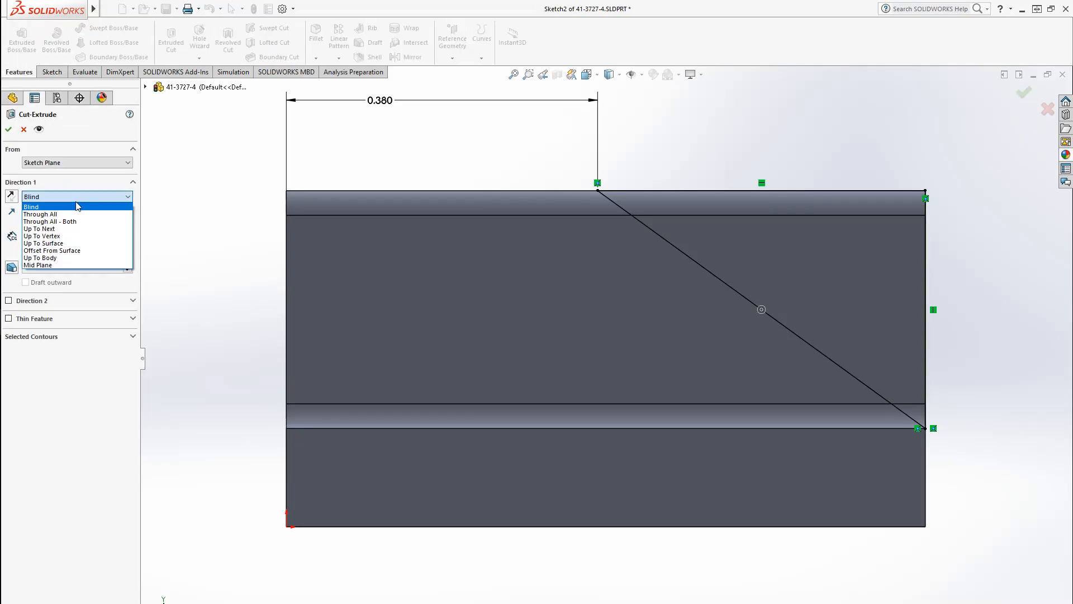
{"action": "left_click", "coordinate": [41, 222]}
{"action": "middle_click_drag", "start_coordinate": [506, 320], "coordinate": [699, 407]}
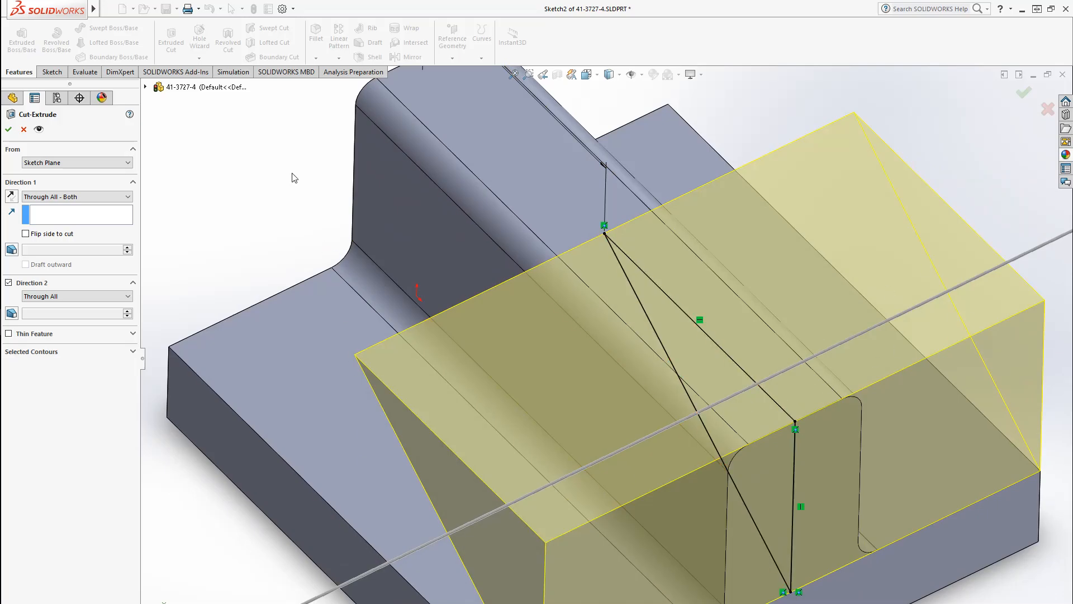
{"action": "left_click", "coordinate": [14, 130]}
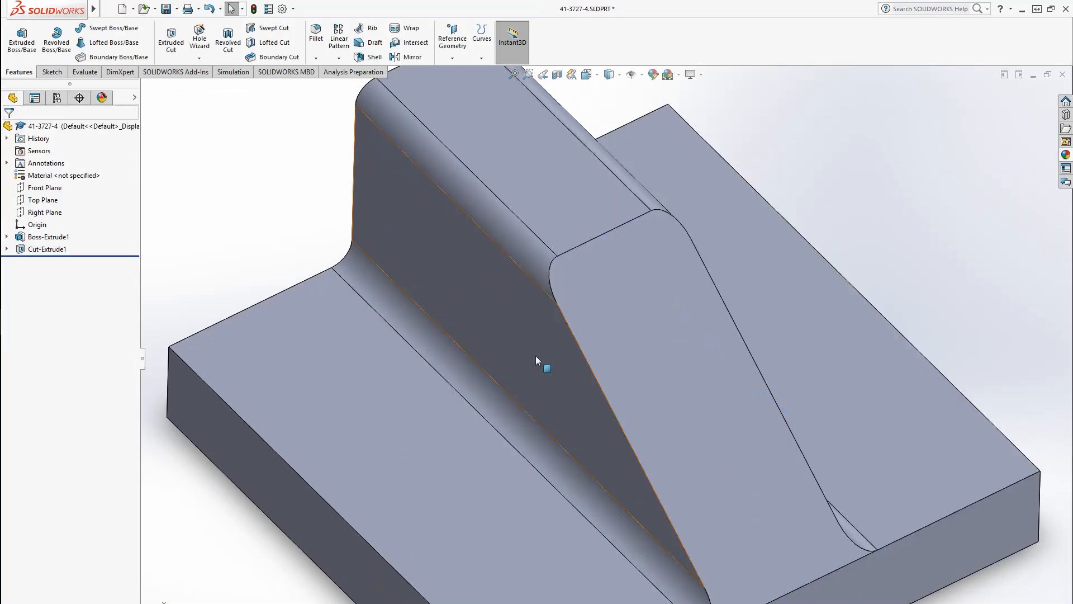
Save the part with the sloped upright.
{"action": "scroll", "coordinate": [735, 428], "scroll_direction": "up", "scroll_amount": 5}
{"action": "middle_click_drag", "start_coordinate": [659, 418], "coordinate": [636, 398]}
{"action": "key", "text": "ctrl+s"}
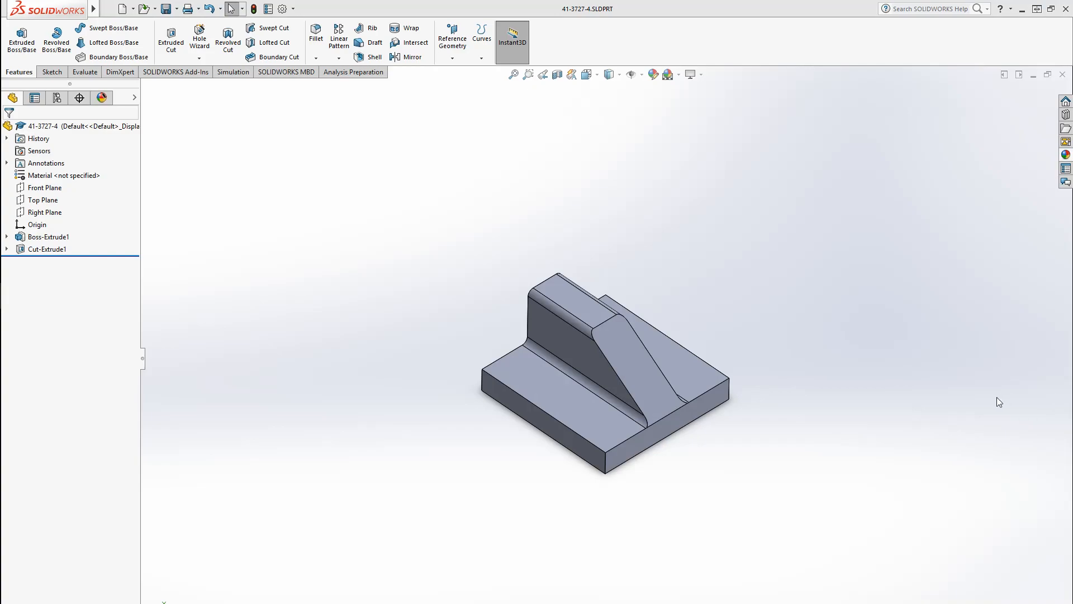
Check the scanned drawing for the rivet locations and the chamfer note on part -4.
{"action": "middle_click_drag", "start_coordinate": [683, 358], "coordinate": [786, 364]}
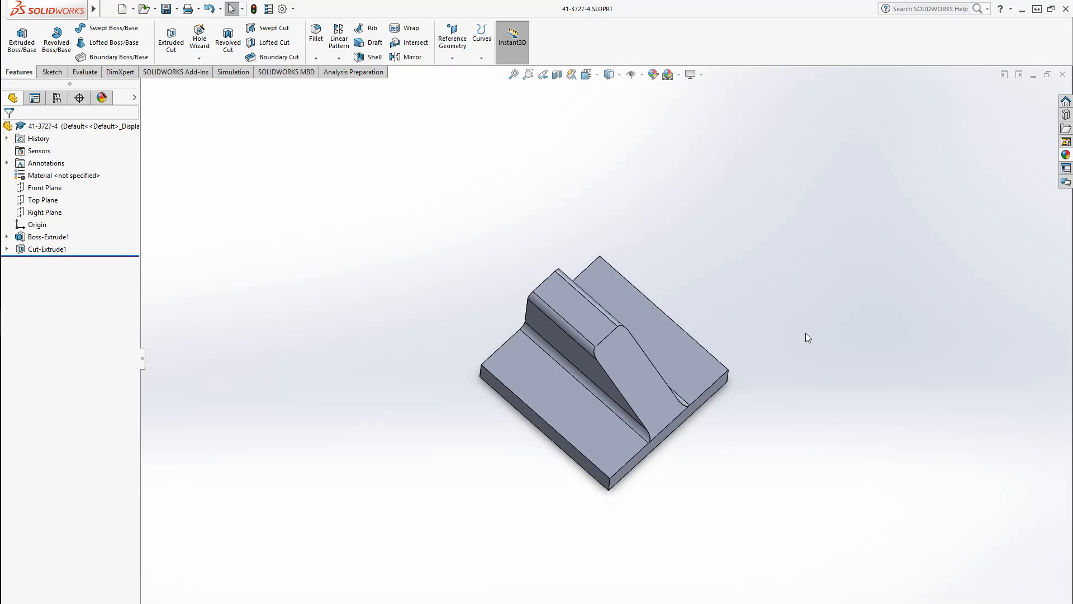
{"action": "left_click_drag", "start_coordinate": [1072, 177], "coordinate": [402, 91]}
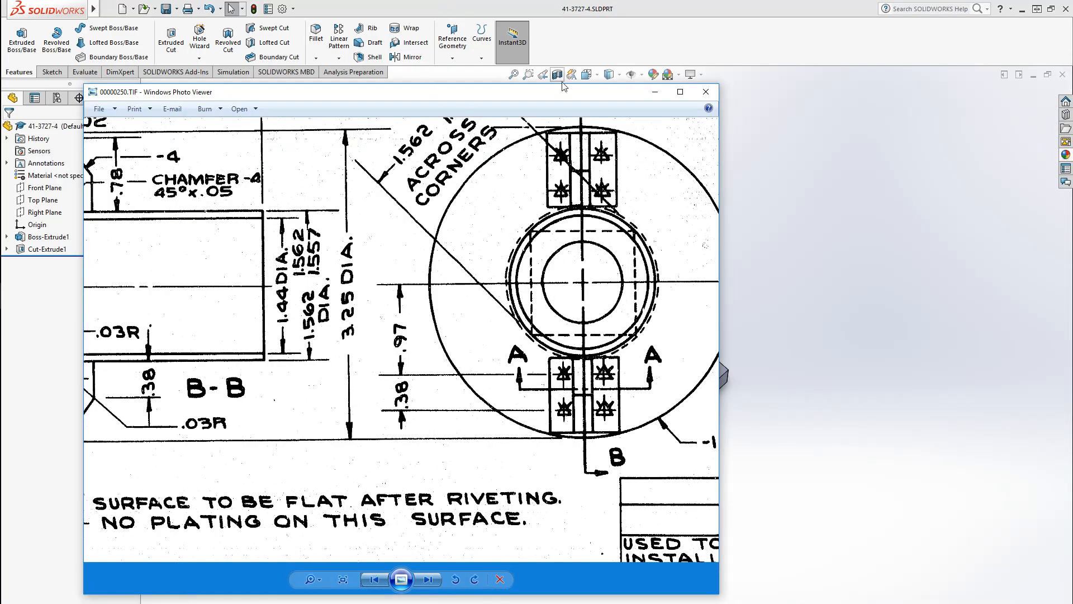
{"action": "double_click", "coordinate": [564, 92]}
{"action": "scroll", "coordinate": [879, 317], "scroll_direction": "up", "scroll_amount": 2}
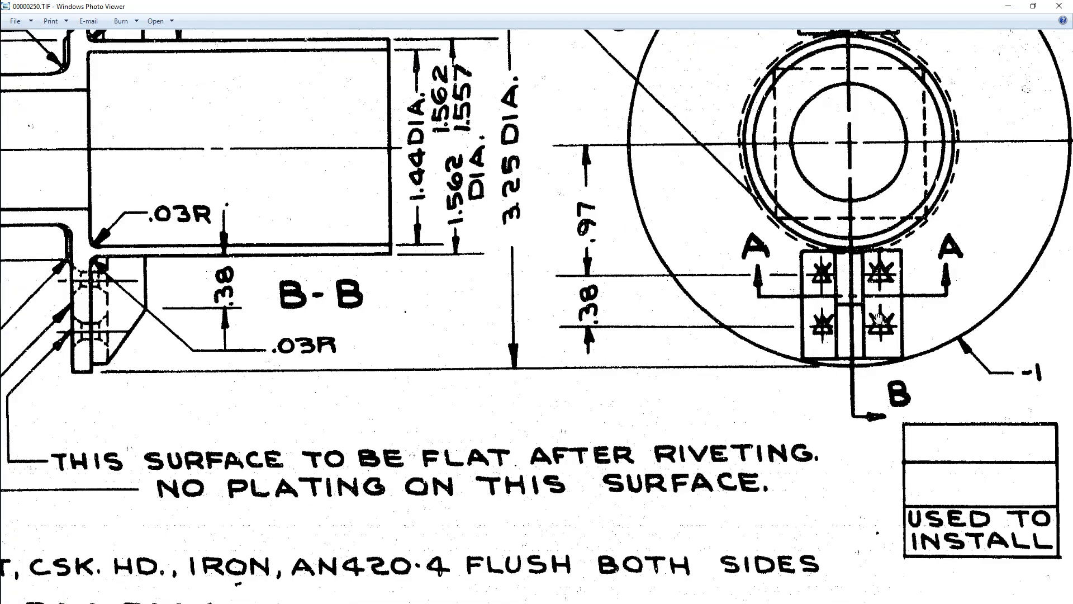
{"action": "left_click_drag", "start_coordinate": [878, 317], "coordinate": [789, 377]}
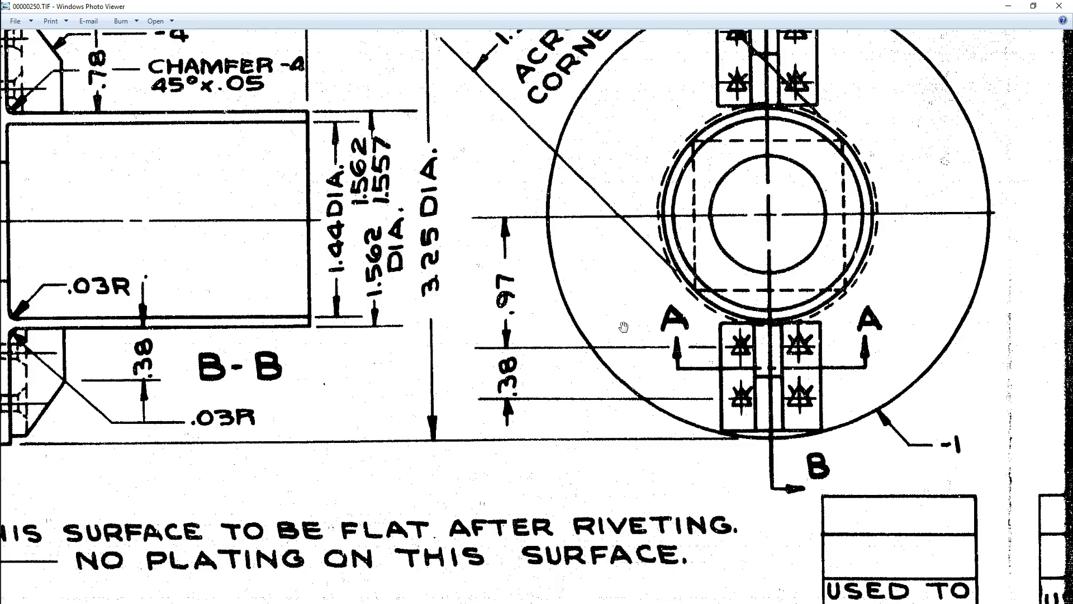
{"action": "left_click_drag", "start_coordinate": [615, 284], "coordinate": [615, 284]}
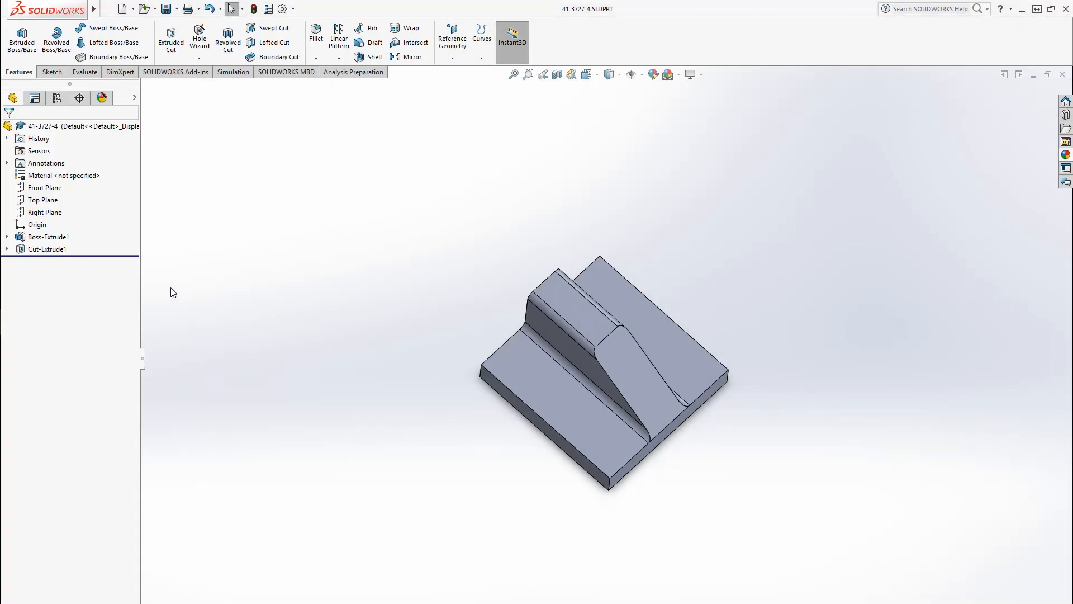
Chamfer the base's underside edge at the full-height end of the upright by 0.05 in at 45° and save the part.
{"action": "middle_click_drag", "start_coordinate": [483, 282], "coordinate": [611, 229]}
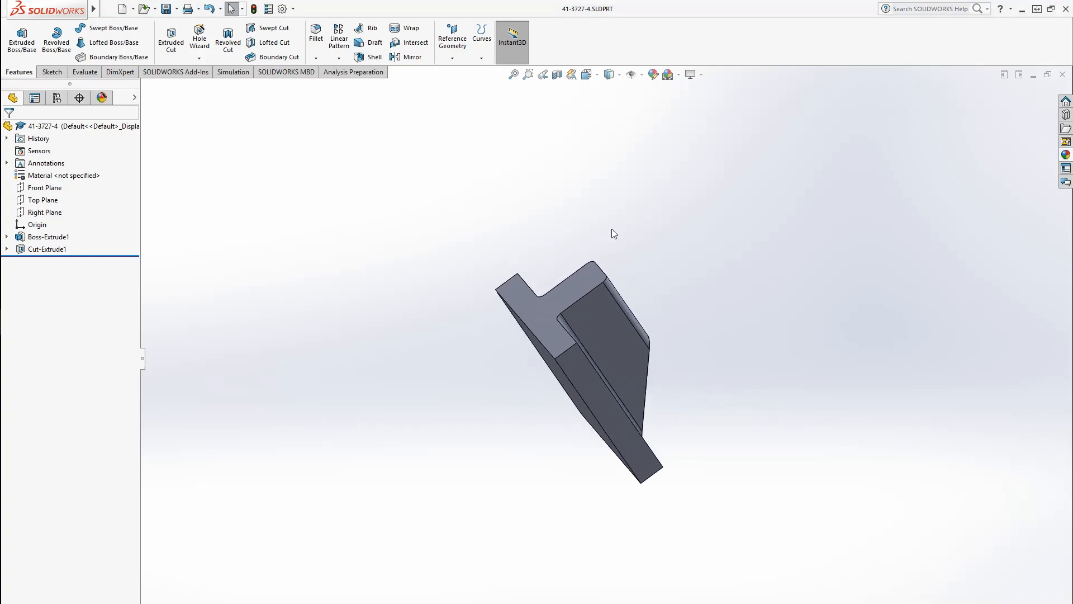
{"action": "left_click", "coordinate": [315, 58]}
{"action": "left_click", "coordinate": [333, 85]}
{"action": "left_click", "coordinate": [566, 367]}
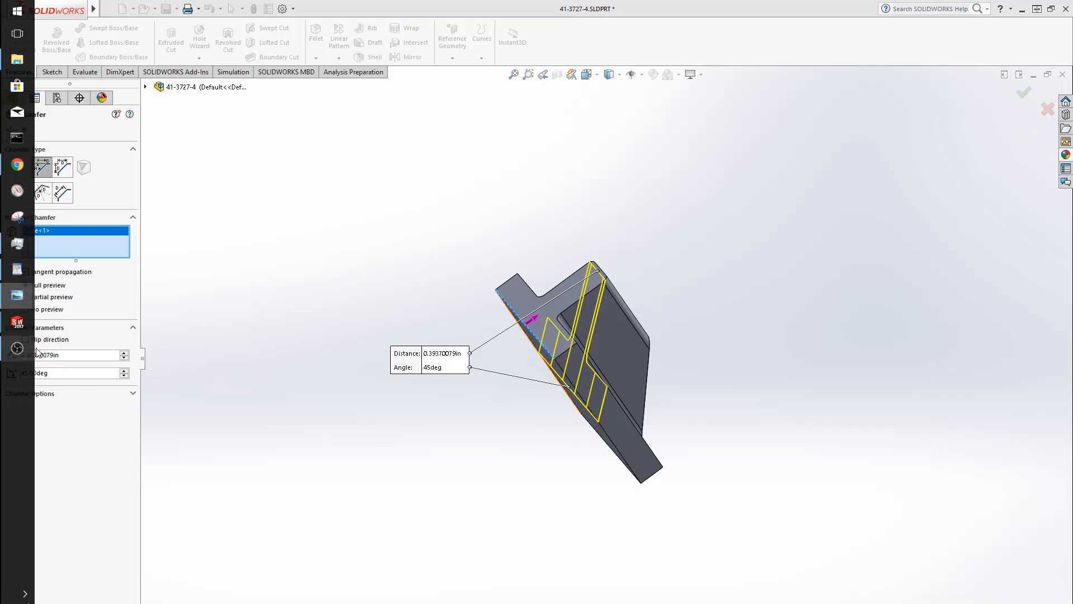
{"action": "left_click", "coordinate": [88, 356]}
{"action": "type", "text": "0.05"}
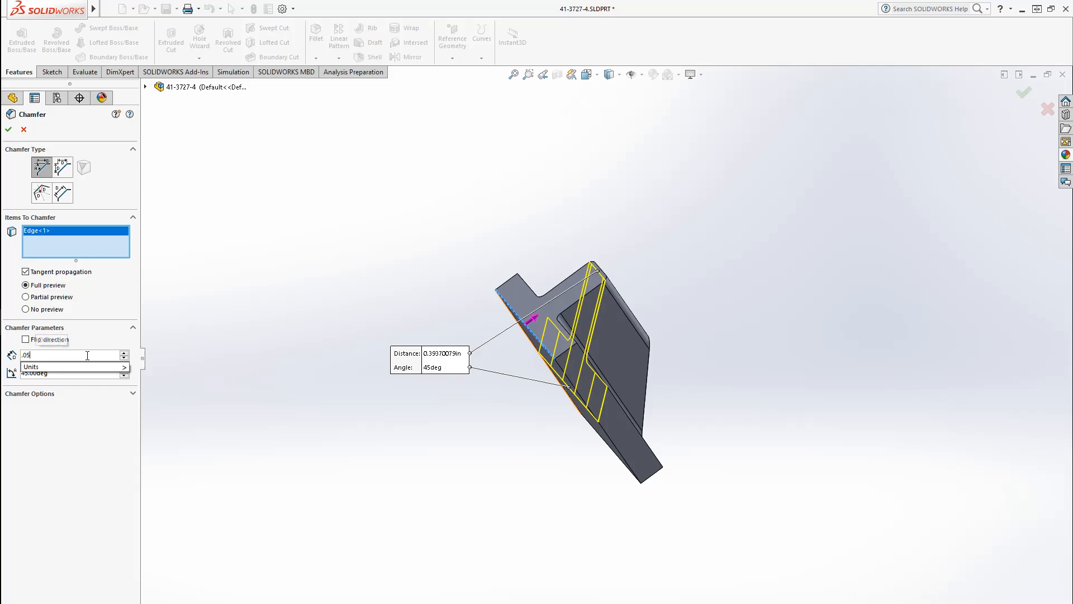
{"action": "key", "text": "Return"}
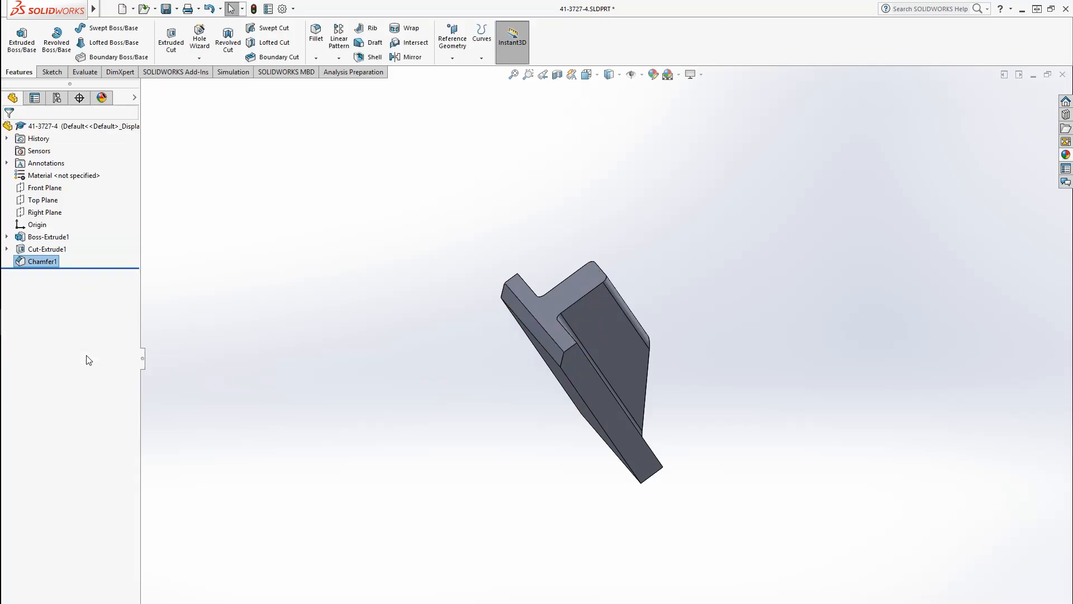
{"action": "middle_click_drag", "start_coordinate": [375, 327], "coordinate": [366, 400]}
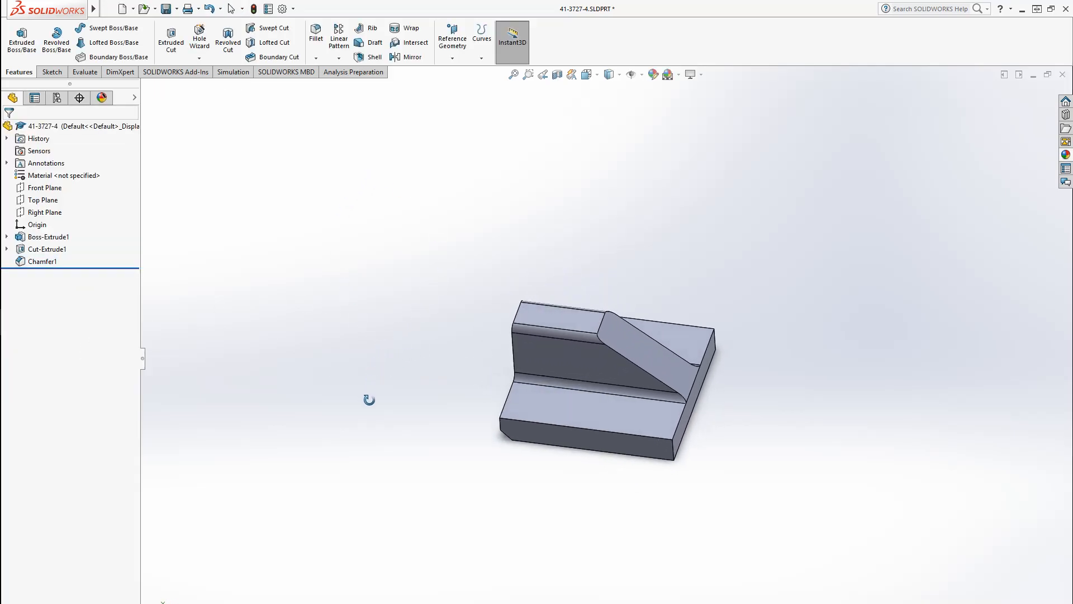
{"action": "key", "text": "ctrl+s"}
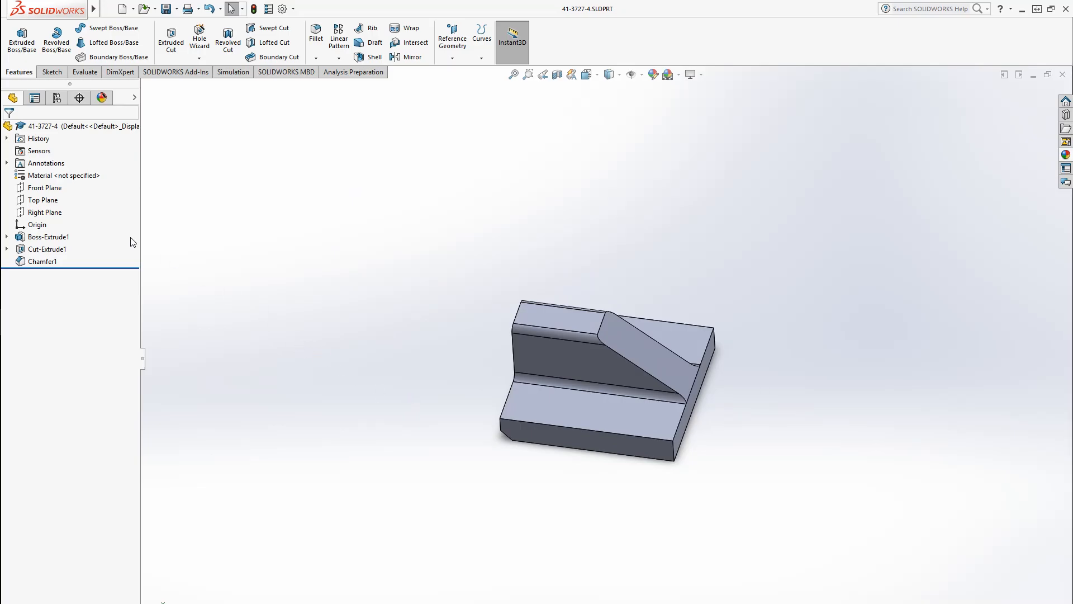
Assign the material AISI 4130 Steel, normalized at 870C to part 41-3727-4 and save the part.
{"action": "right_click", "coordinate": [81, 175]}
{"action": "left_click", "coordinate": [167, 237]}
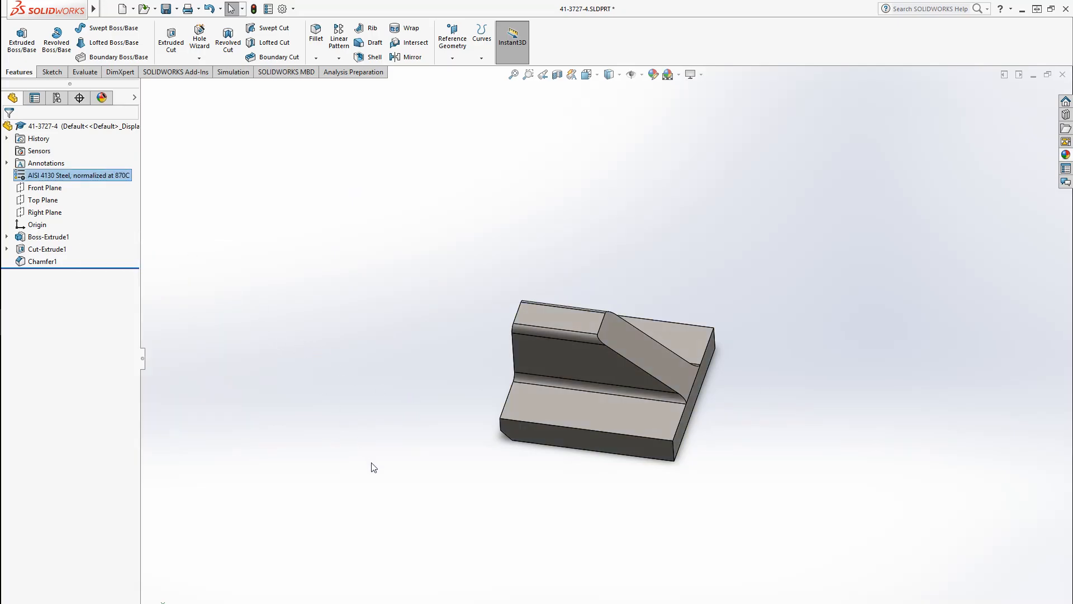
{"action": "key", "text": "ctrl+s"}
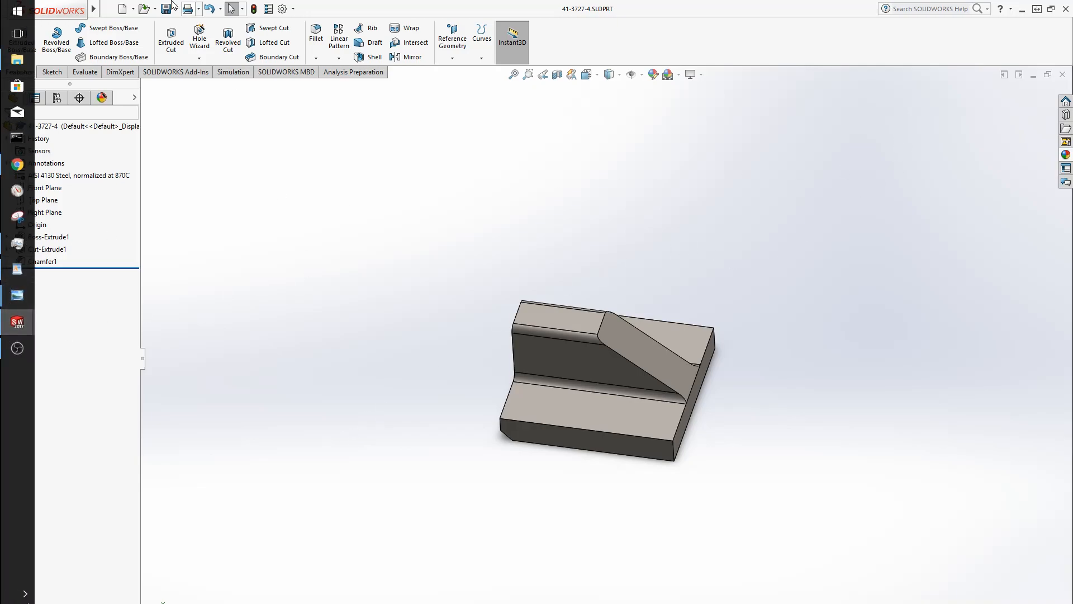
Create a new assembly with part 41-3727-1 placed in it as a floating component.
{"action": "left_click", "coordinate": [123, 9]}
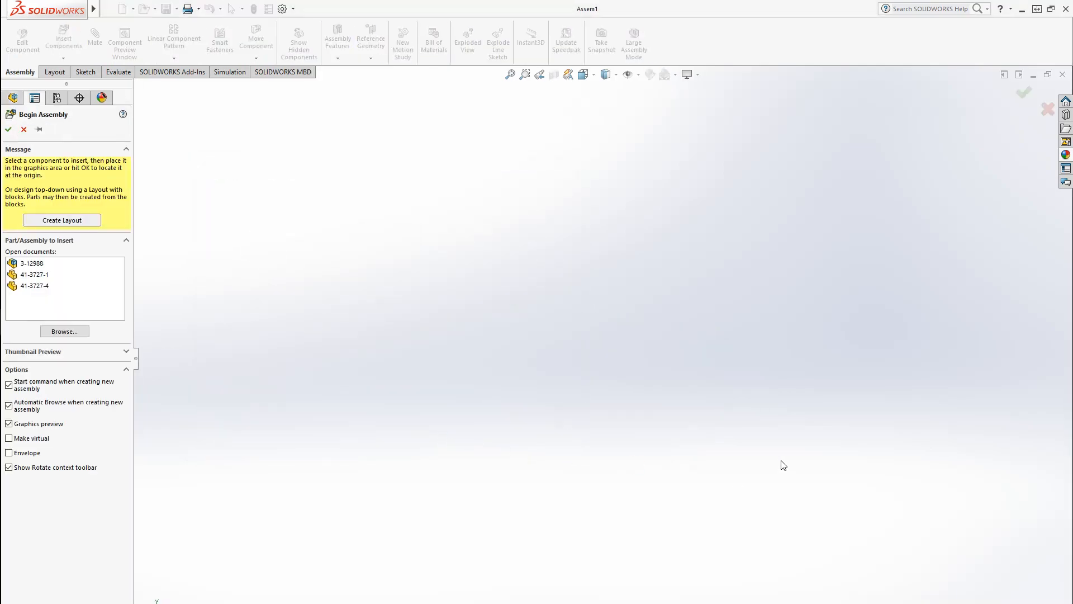
{"action": "left_click", "coordinate": [52, 277]}
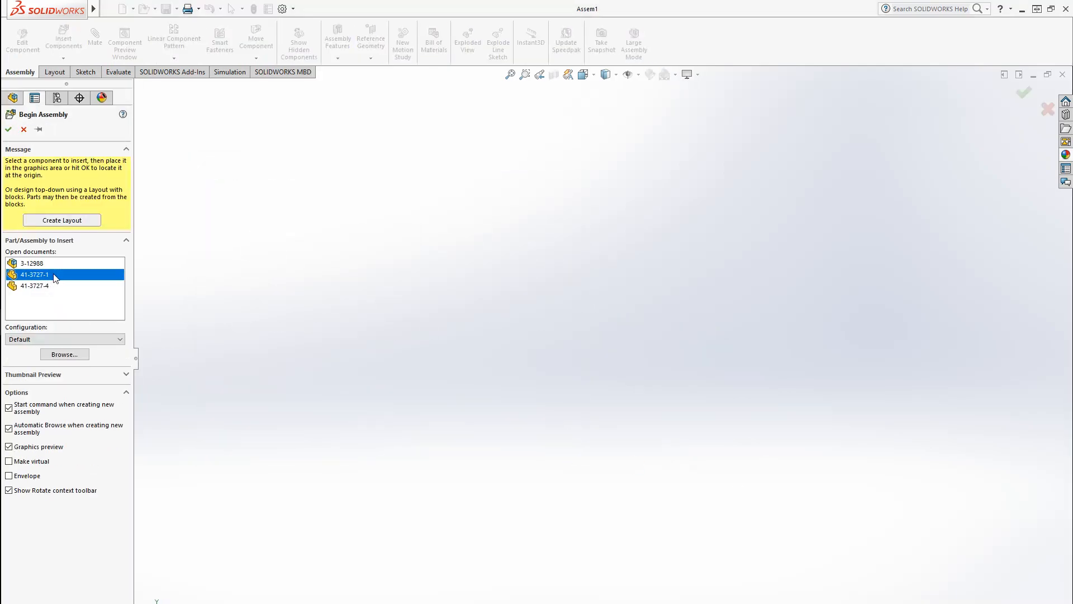
{"action": "left_click", "coordinate": [556, 293]}
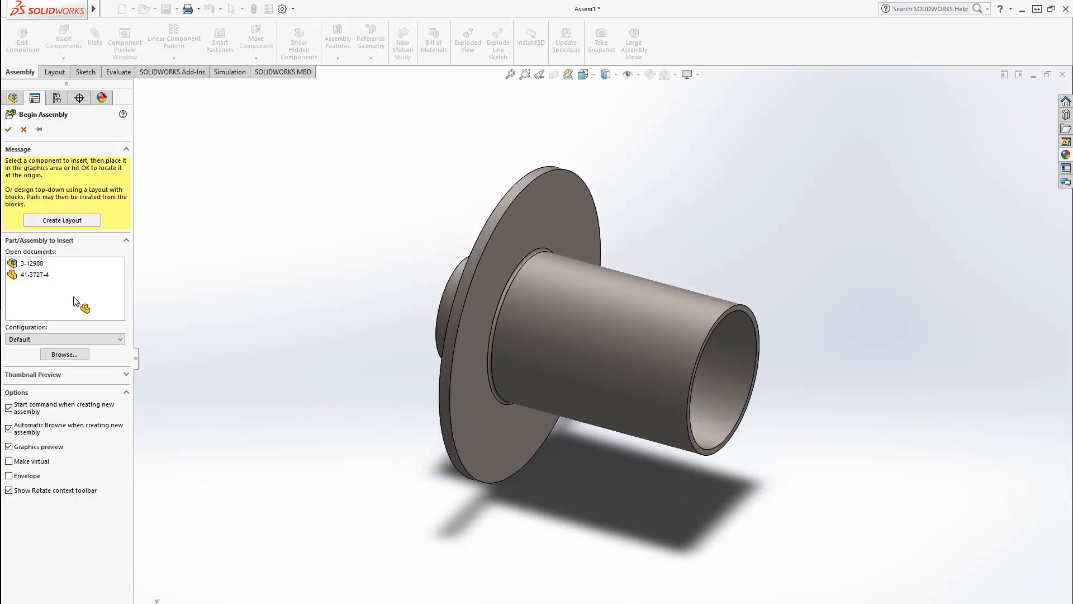
{"action": "right_click", "coordinate": [87, 225]}
{"action": "left_click", "coordinate": [283, 259]}
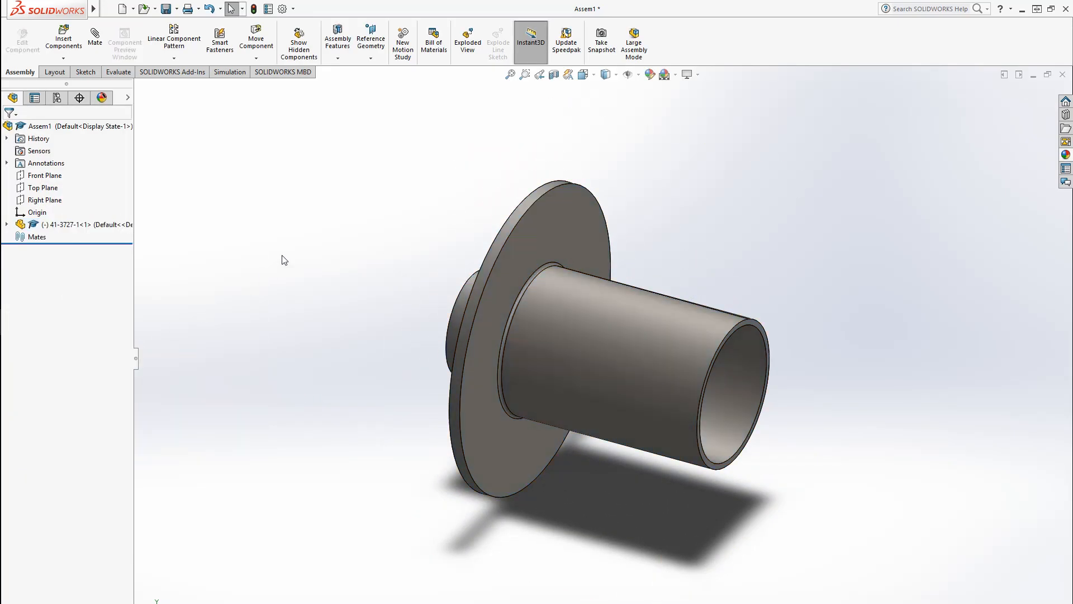
Mate the origin of 41-3727-1 coincident with the assembly origin, with axes aligned.
{"action": "left_click", "coordinate": [95, 38]}
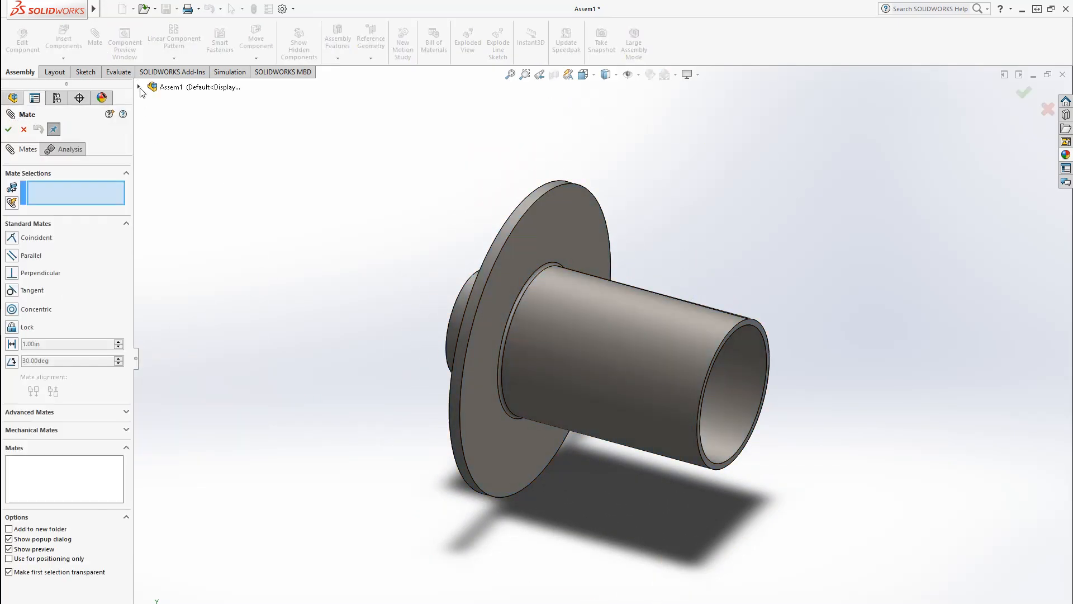
{"action": "left_click", "coordinate": [139, 88]}
{"action": "left_click", "coordinate": [151, 186]}
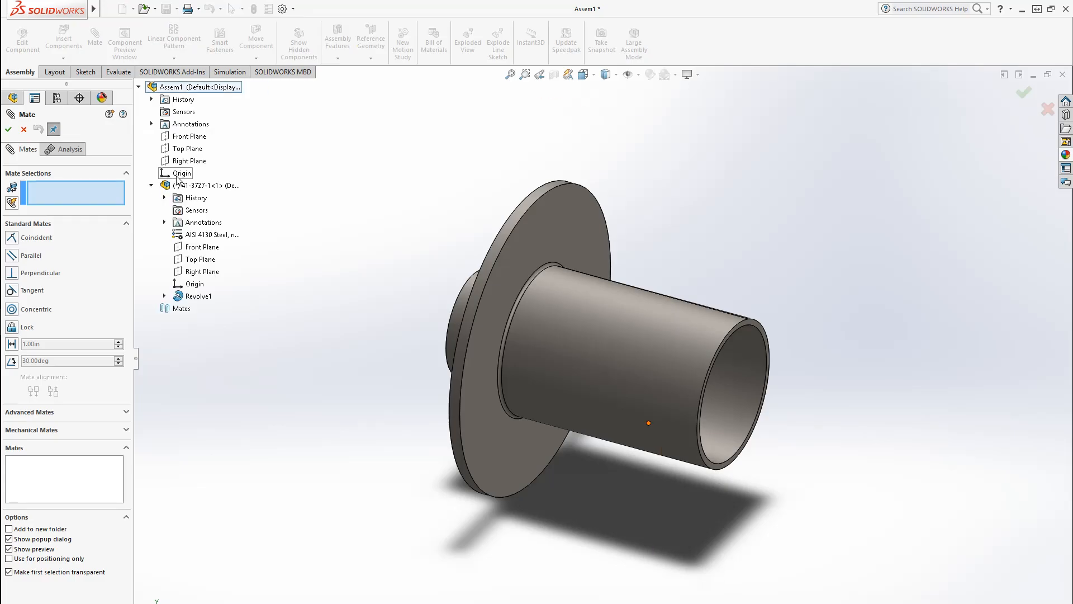
{"action": "left_click", "coordinate": [181, 173]}
{"action": "left_click", "coordinate": [195, 284]}
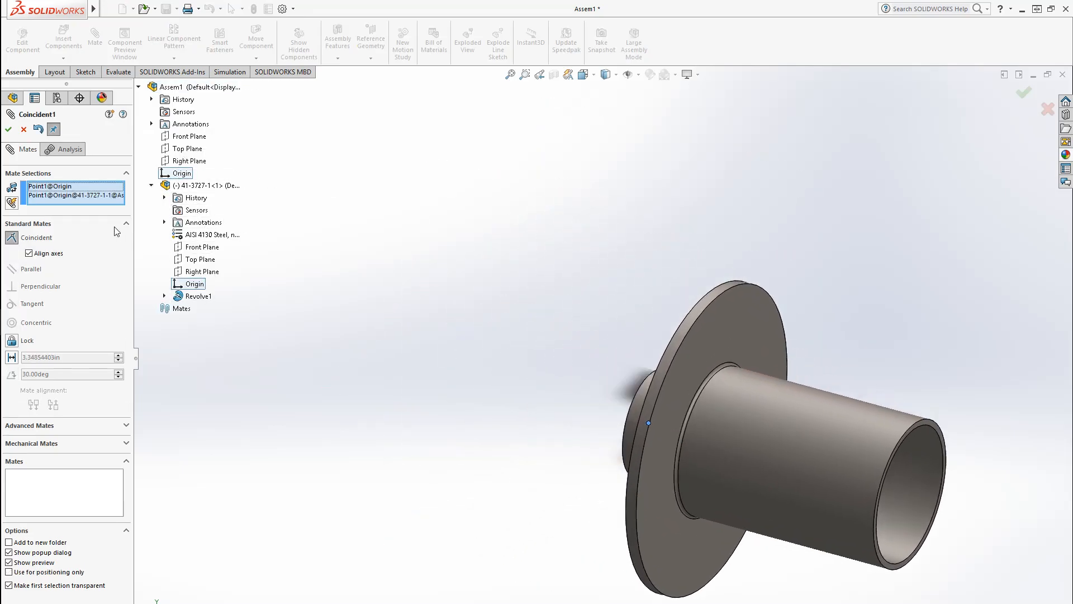
{"action": "left_click", "coordinate": [9, 130]}
{"action": "left_click", "coordinate": [9, 129]}
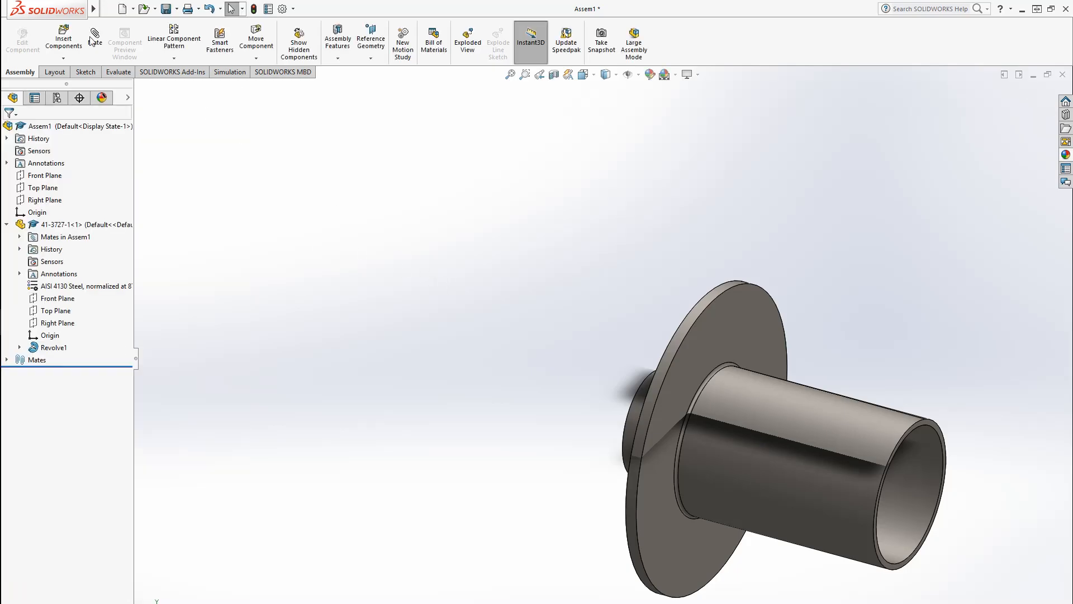
Insert part 41-3727-4 beside the disc and place a second copy of it above the first.
{"action": "left_click", "coordinate": [63, 39]}
{"action": "left_click", "coordinate": [60, 277]}
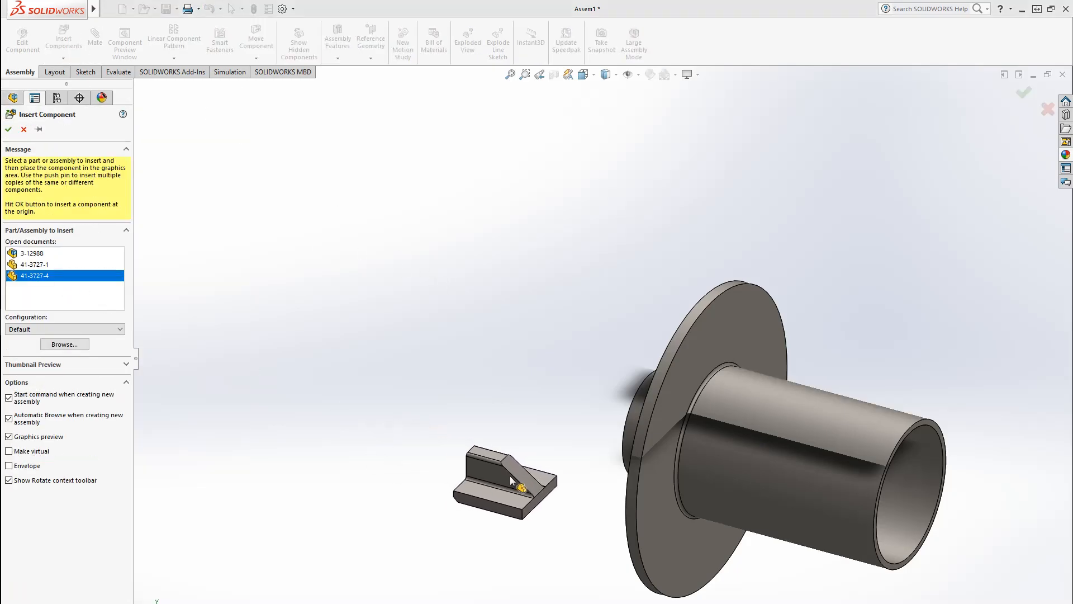
{"action": "left_click", "coordinate": [521, 498]}
{"action": "left_click_drag", "start_coordinate": [518, 498], "coordinate": [545, 379], "text": "ctrl"}
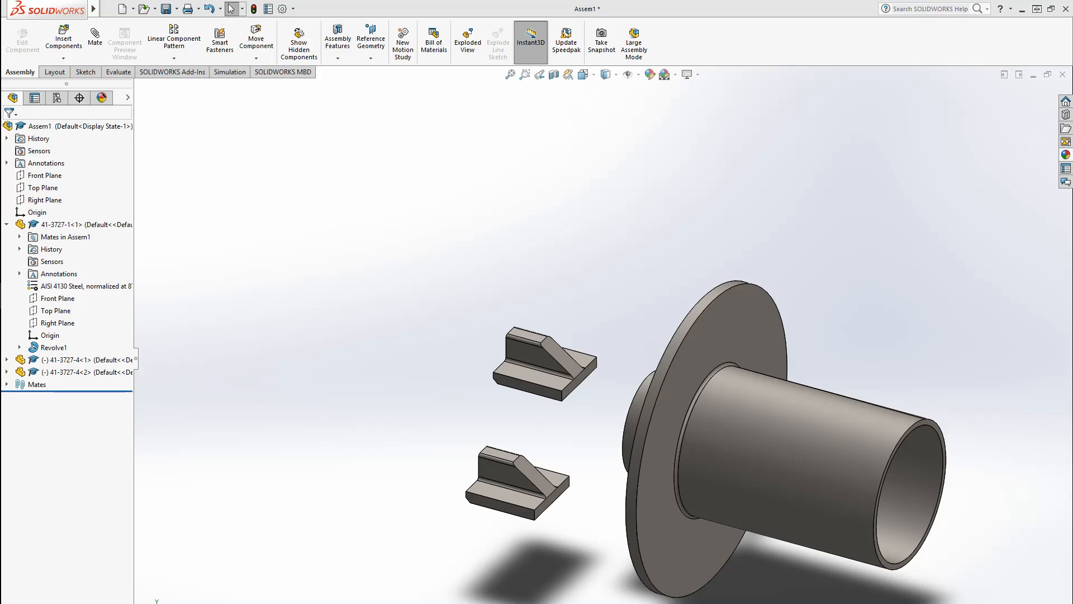
Mate the undersides of both 41-3727-4 brackets coincident with the disc's tube-side face in multiple mate mode.
{"action": "middle_click_drag", "start_coordinate": [846, 347], "coordinate": [810, 367]}
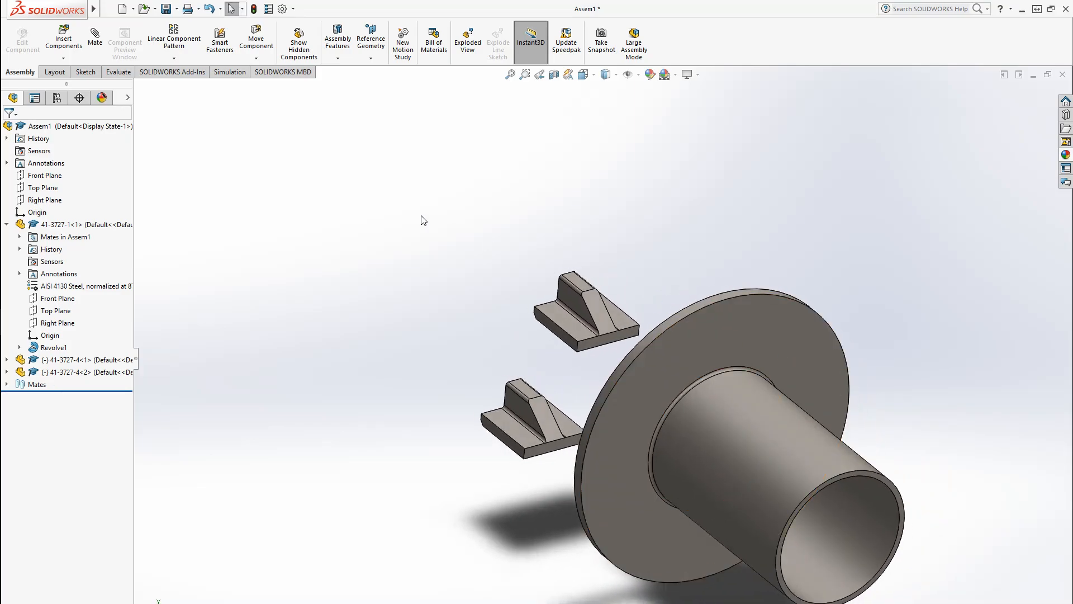
{"action": "left_click", "coordinate": [94, 43]}
{"action": "left_click", "coordinate": [765, 345]}
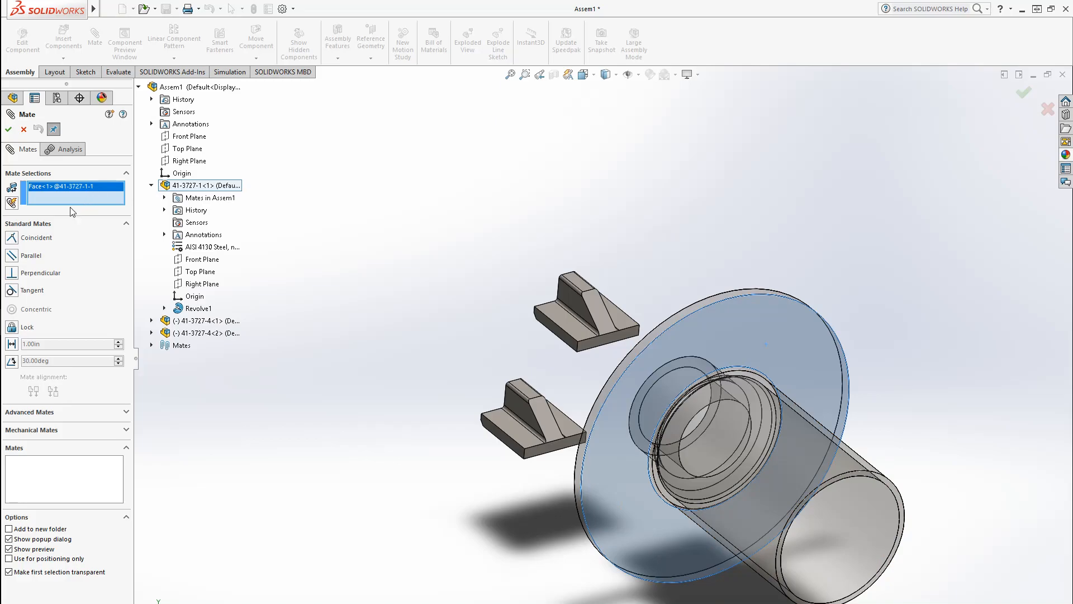
{"action": "left_click", "coordinate": [14, 205]}
{"action": "middle_click_drag", "start_coordinate": [480, 441], "coordinate": [523, 337]}
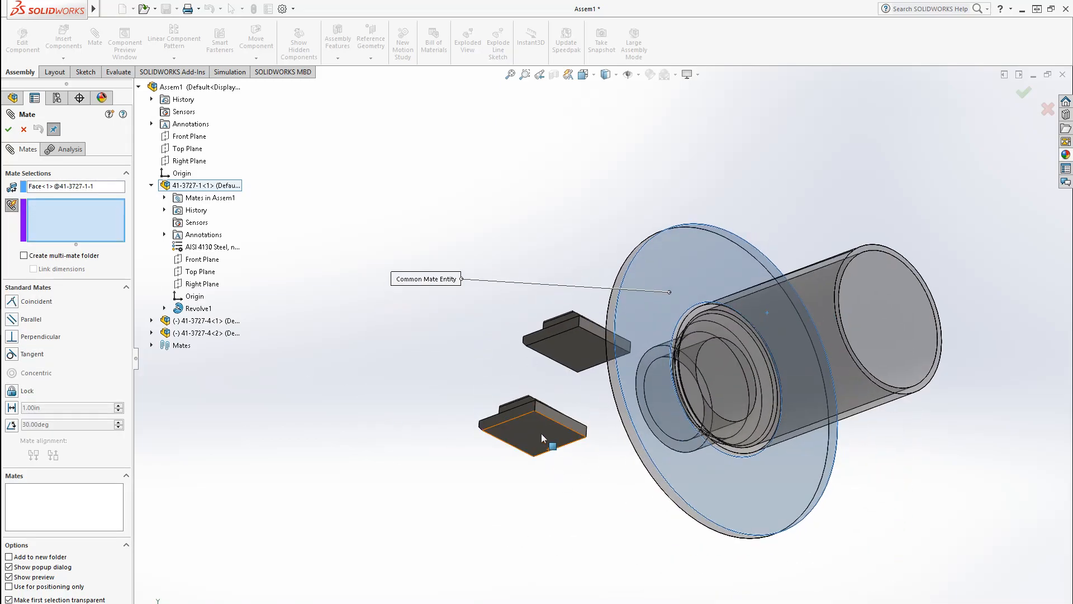
{"action": "left_click", "coordinate": [541, 436]}
{"action": "left_click", "coordinate": [571, 351]}
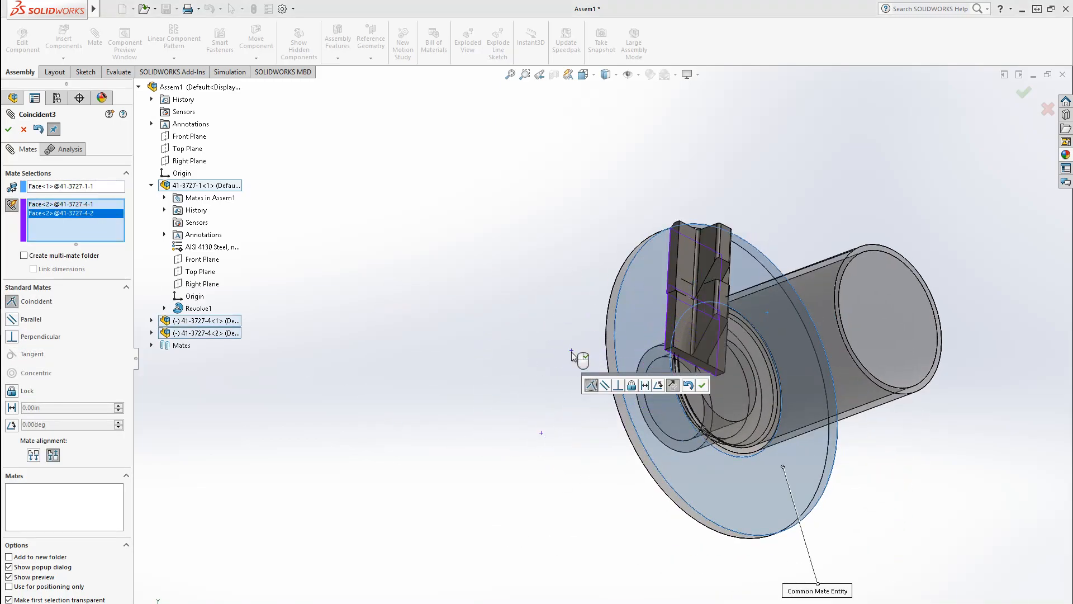
{"action": "right_click", "coordinate": [538, 397]}
{"action": "key", "text": "Escape"}
Move the first 41-3727-4 bracket along the disc face to below the tube, opposite the other bracket.
{"action": "middle_click_drag", "start_coordinate": [565, 366], "coordinate": [519, 463]}
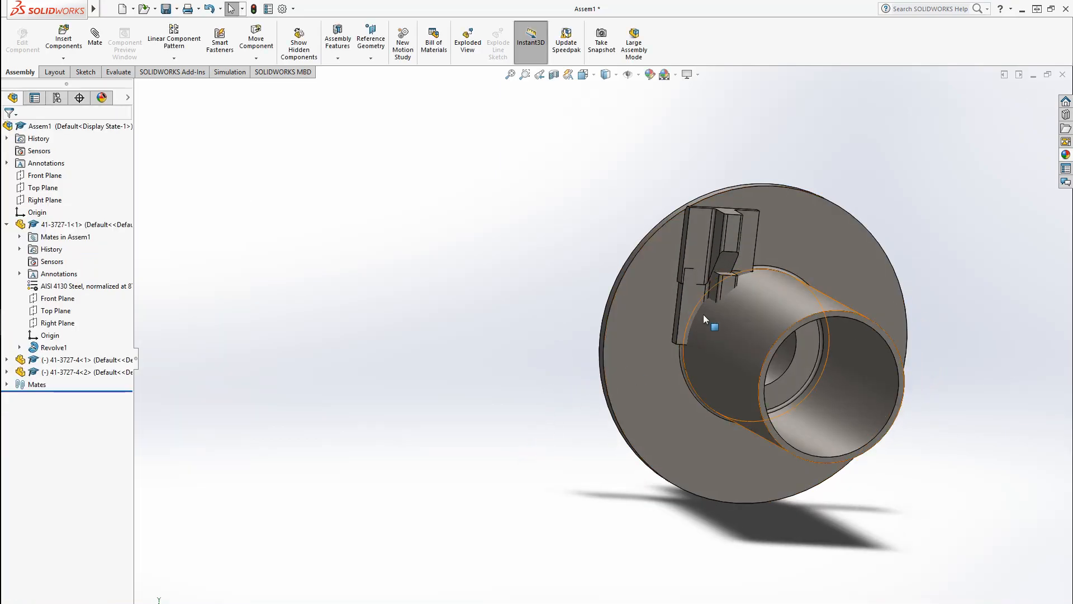
{"action": "left_click_drag", "start_coordinate": [704, 318], "coordinate": [721, 508]}
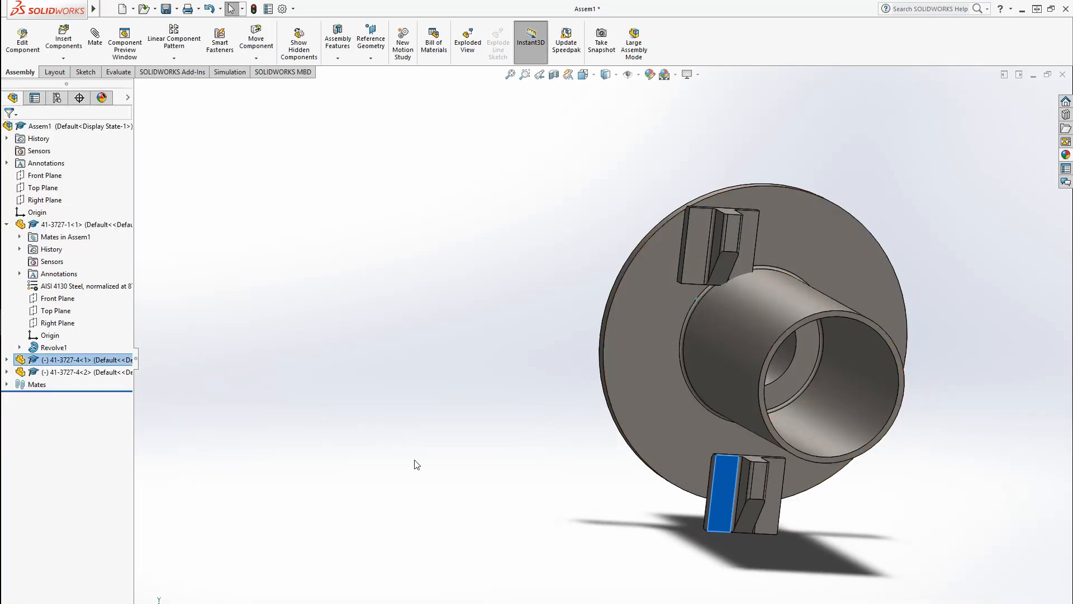
{"action": "left_click", "coordinate": [416, 465]}
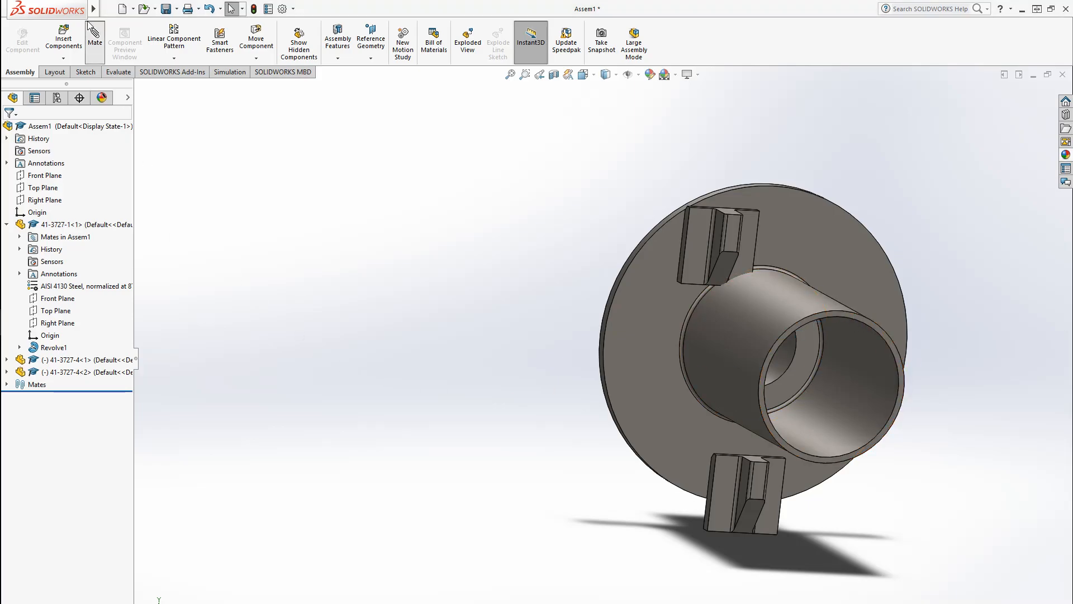
Try a tangent mate between the lower bracket's full-height end face and the tube's outer surface.
{"action": "left_click", "coordinate": [94, 35]}
{"action": "scroll", "coordinate": [782, 486], "scroll_direction": "down", "scroll_amount": 5}
{"action": "left_click", "coordinate": [688, 415]}
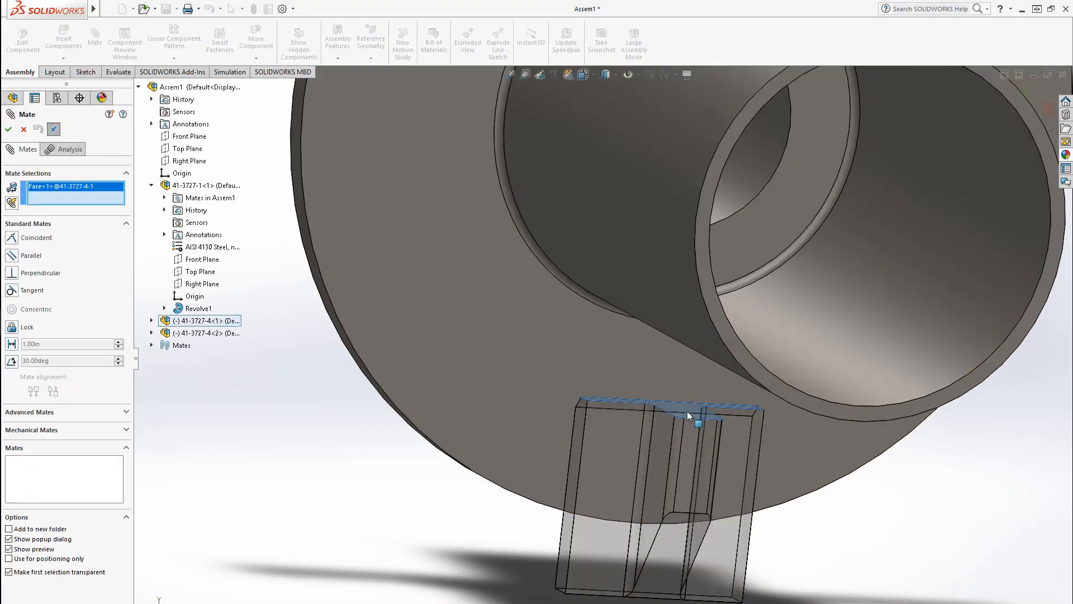
{"action": "middle_click_drag", "start_coordinate": [689, 415], "coordinate": [746, 299]}
{"action": "left_click", "coordinate": [767, 272]}
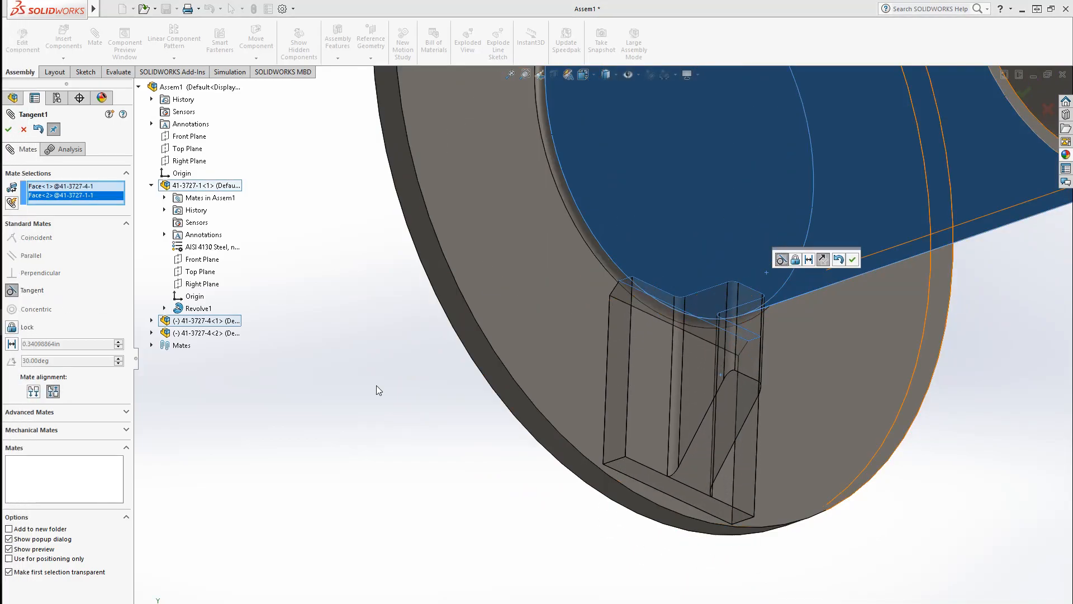
{"action": "key", "text": "Return"}
Try a tangent mate between the upper bracket's outward full-height end face and the tube's outer surface.
{"action": "scroll", "coordinate": [685, 255], "scroll_direction": "up", "scroll_amount": 6}
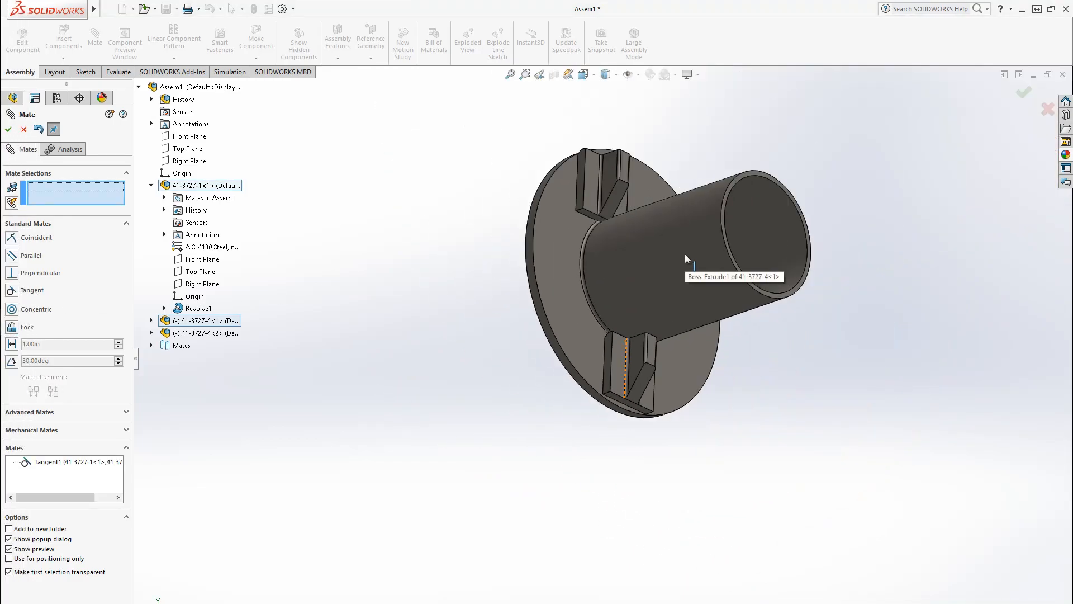
{"action": "middle_click_drag", "start_coordinate": [685, 254], "coordinate": [660, 360]}
{"action": "left_click", "coordinate": [613, 165]}
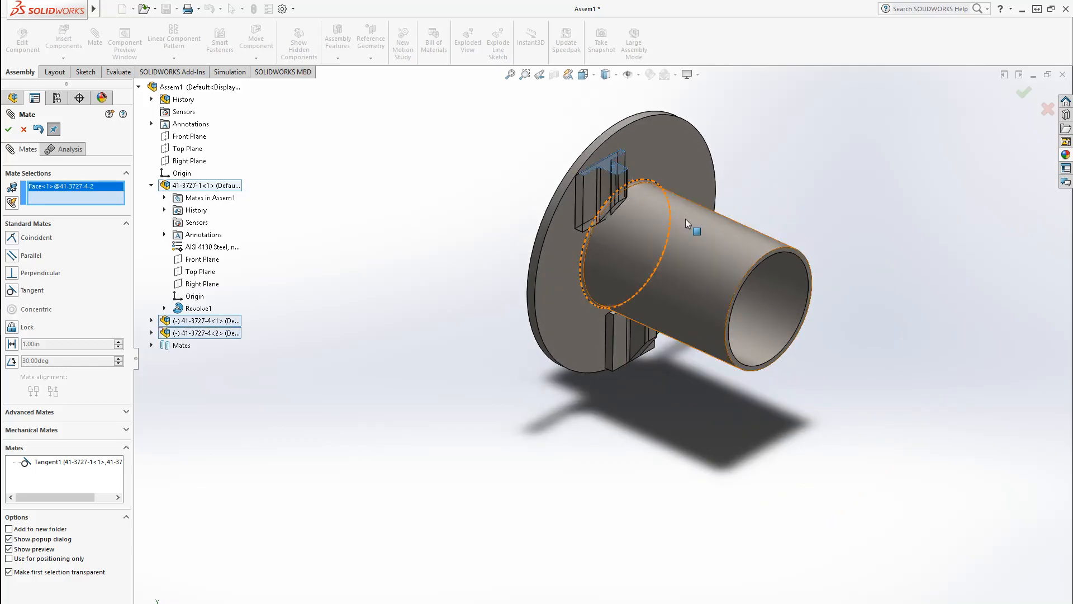
{"action": "left_click", "coordinate": [686, 219]}
{"action": "key", "text": "Return"}
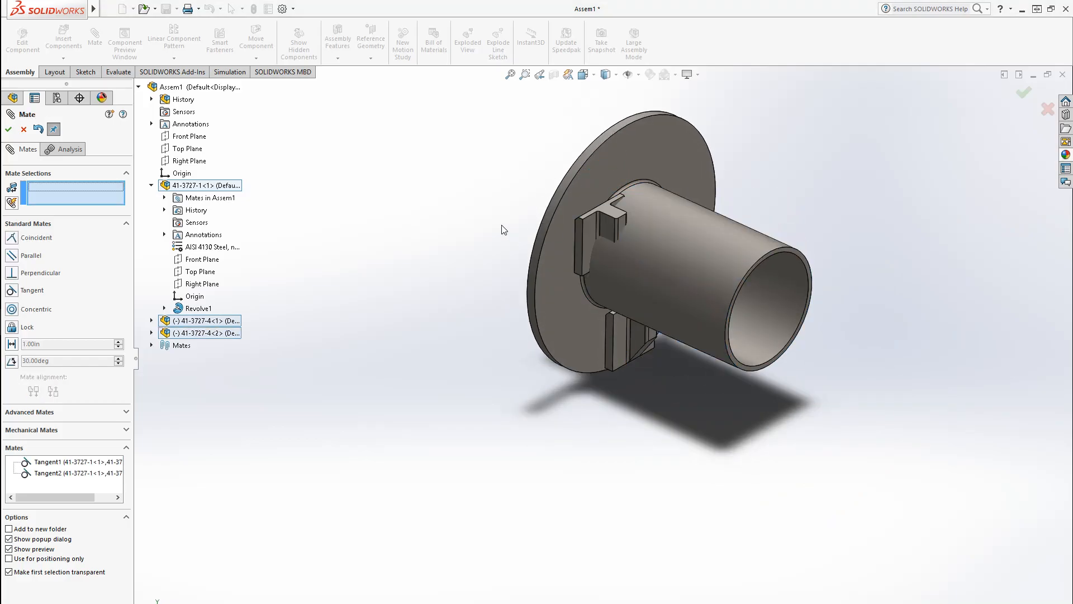
{"action": "key", "text": "Return"}
{"action": "scroll", "coordinate": [380, 303], "scroll_direction": "down", "scroll_amount": 5}
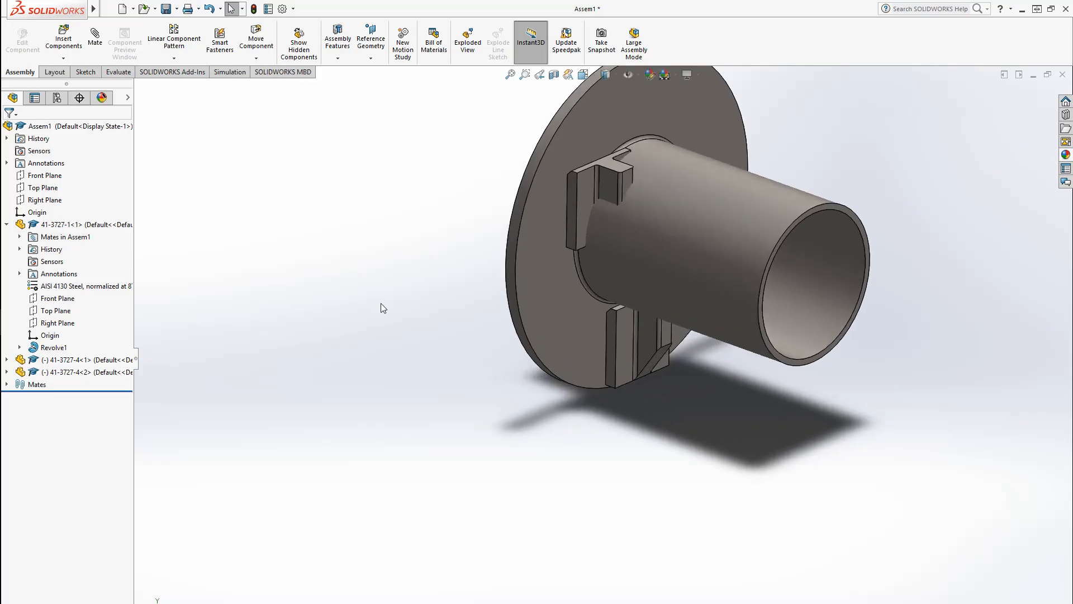
{"action": "scroll", "coordinate": [402, 307], "scroll_direction": "up", "scroll_amount": 3}
{"action": "scroll", "coordinate": [459, 300], "scroll_direction": "up", "scroll_amount": 4}
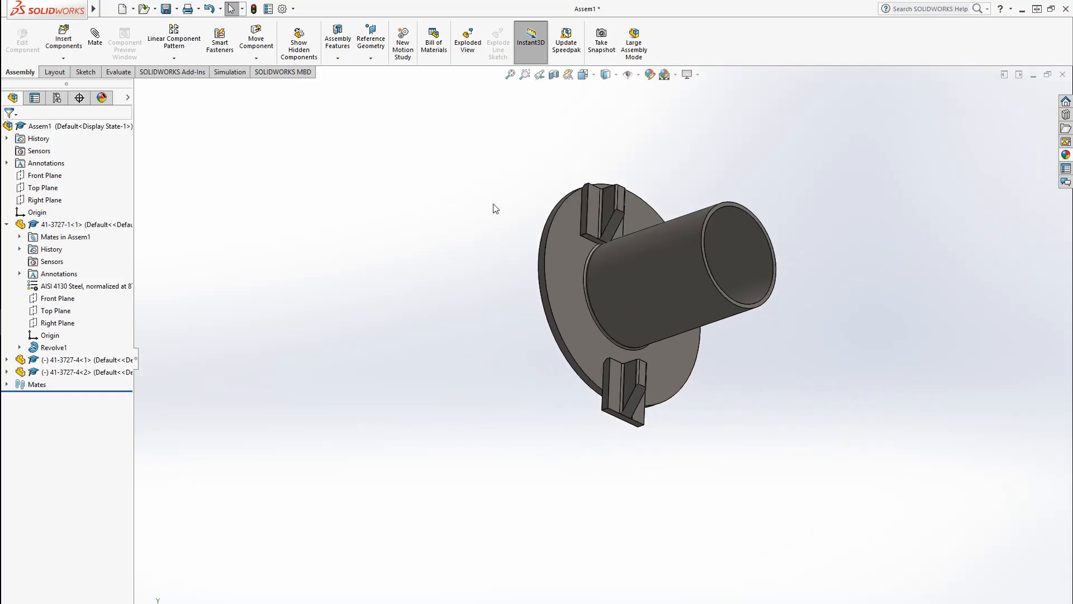
Mate the lower bracket's full-height end face tangent to the tube's outer cylindrical surface.
{"action": "middle_click_drag", "start_coordinate": [493, 205], "coordinate": [475, 291]}
{"action": "scroll", "coordinate": [350, 321], "scroll_direction": "down", "scroll_amount": 1}
{"action": "left_click", "coordinate": [90, 40]}
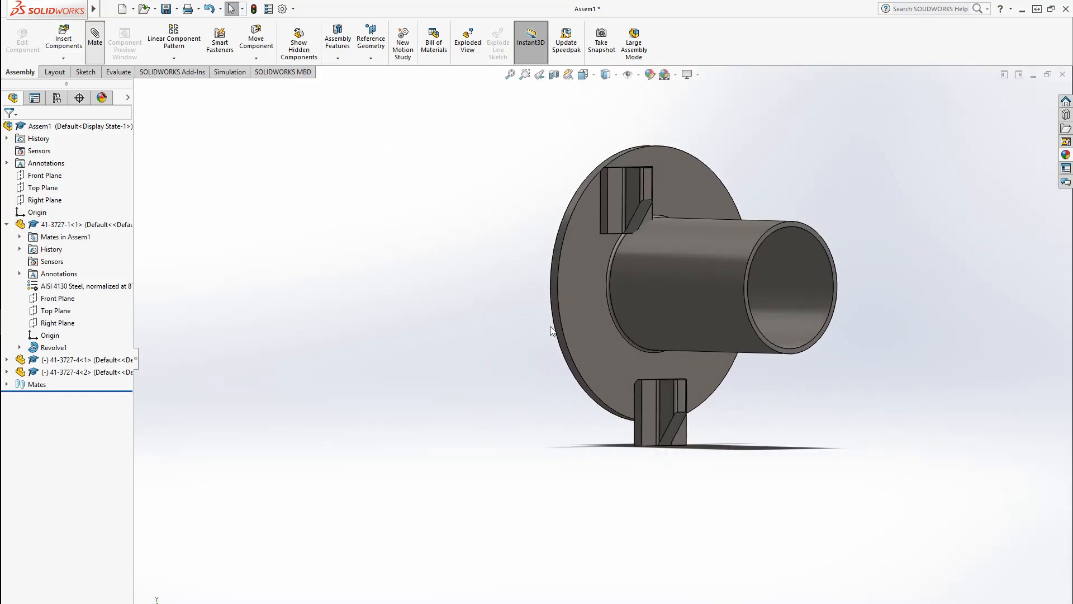
{"action": "left_click", "coordinate": [672, 341]}
{"action": "middle_click_drag", "start_coordinate": [665, 360], "coordinate": [666, 387]}
{"action": "left_click", "coordinate": [673, 349]}
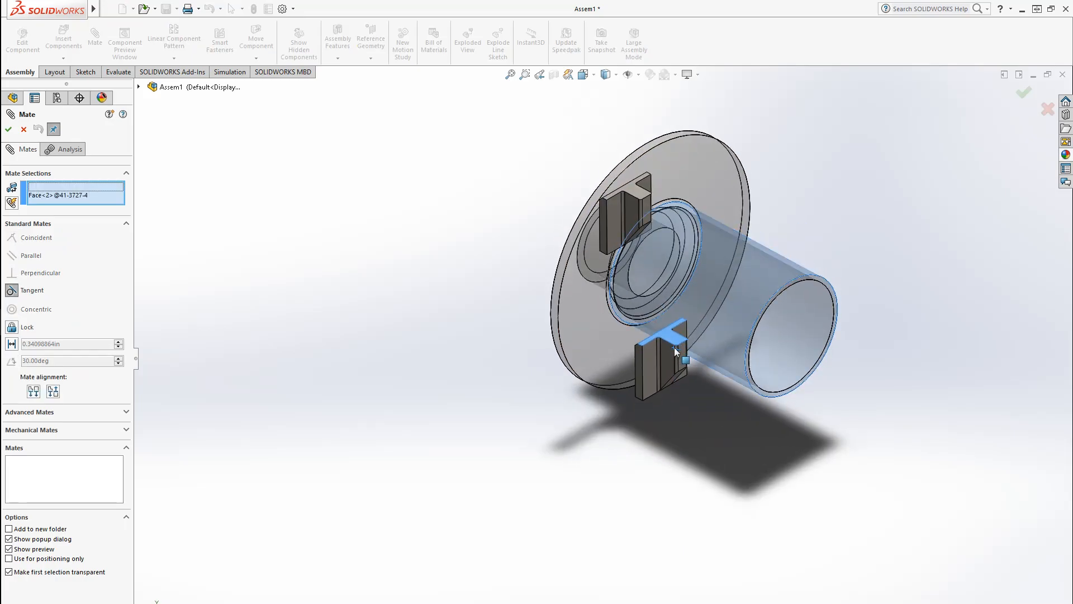
{"action": "key", "text": "Return"}
{"action": "key", "text": "Escape"}
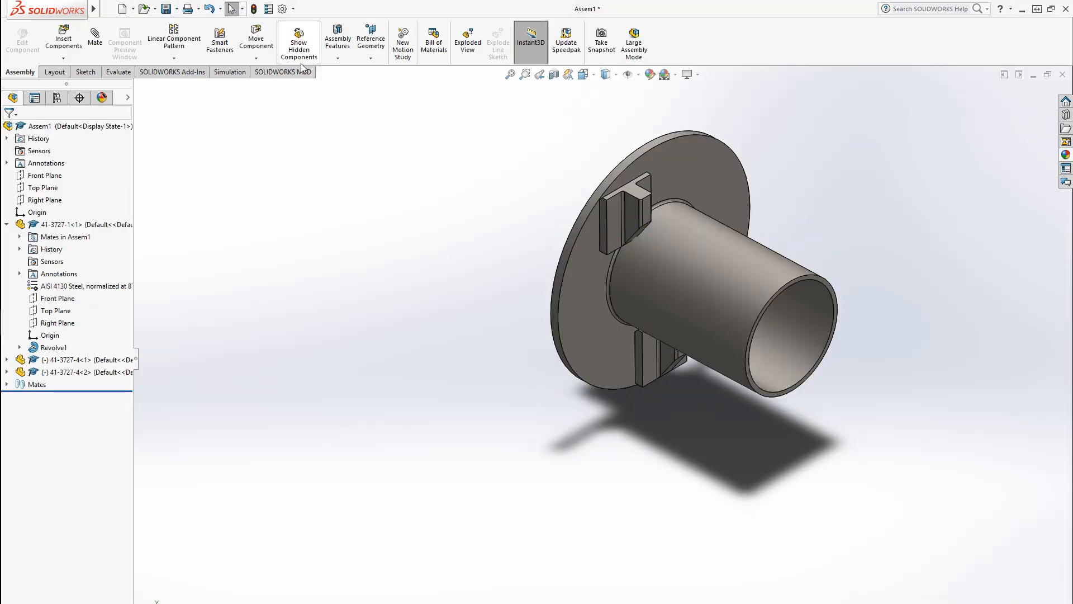
Rotate the upper bracket with Free Drag until its sloped end points away from the tube.
{"action": "left_click", "coordinate": [255, 58]}
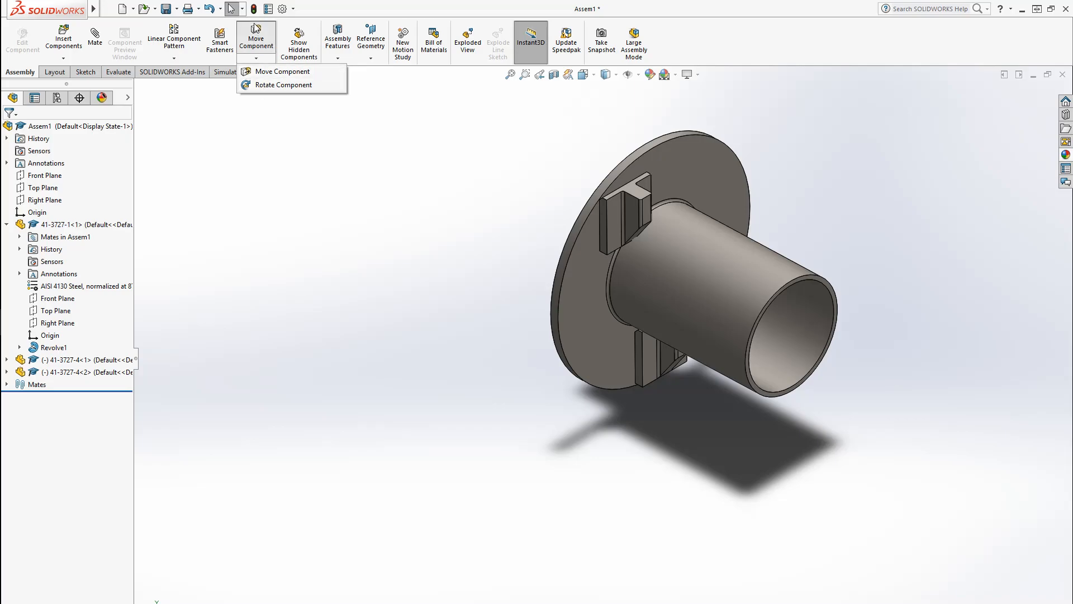
{"action": "left_click", "coordinate": [255, 57]}
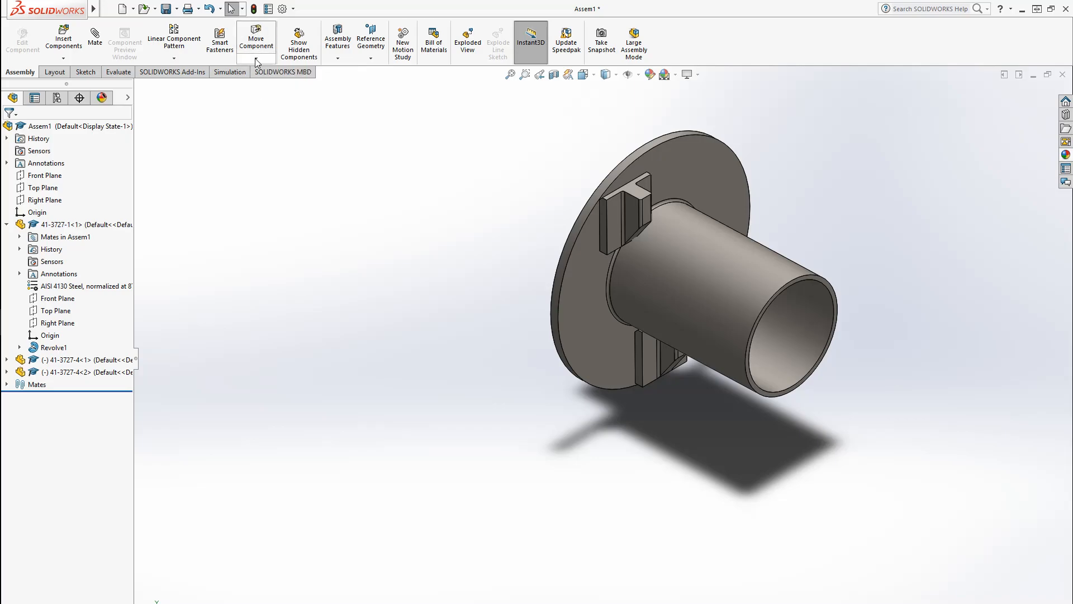
{"action": "left_click", "coordinate": [255, 58]}
{"action": "left_click", "coordinate": [268, 85]}
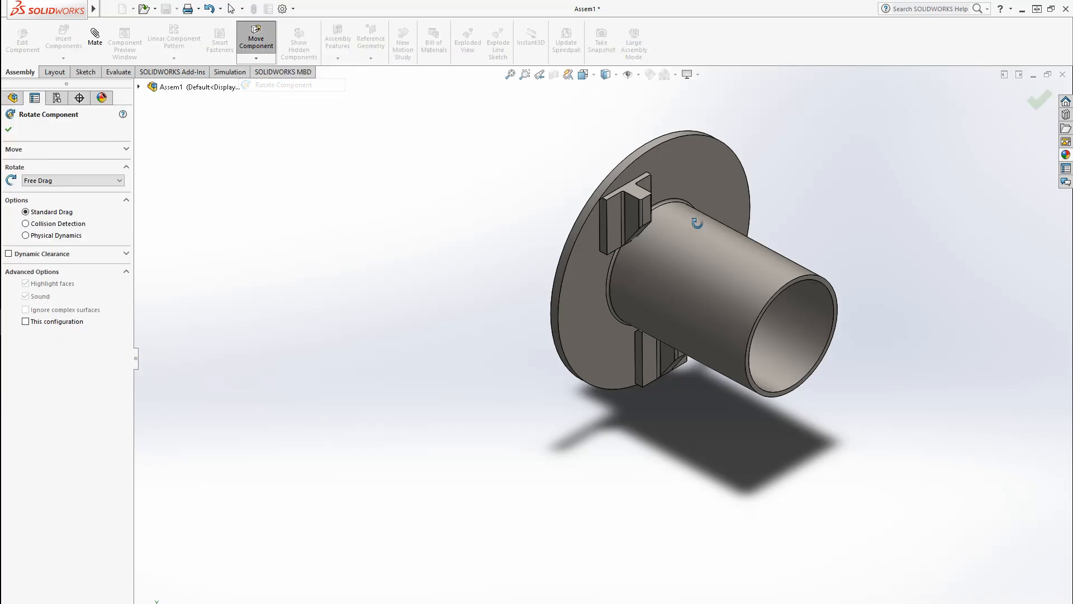
{"action": "left_click_drag", "start_coordinate": [630, 215], "coordinate": [904, 93]}
{"action": "left_click", "coordinate": [1037, 101]}
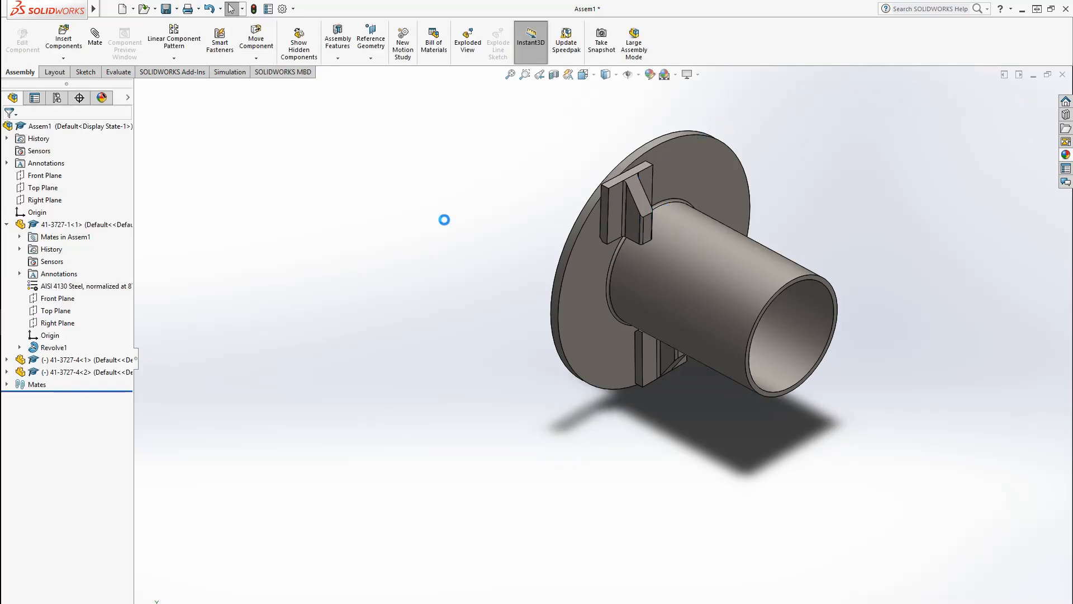
Mate the upper bracket's tube-side end face tangent to the tube's outer cylindrical surface.
{"action": "left_click", "coordinate": [95, 37]}
{"action": "left_click", "coordinate": [709, 262]}
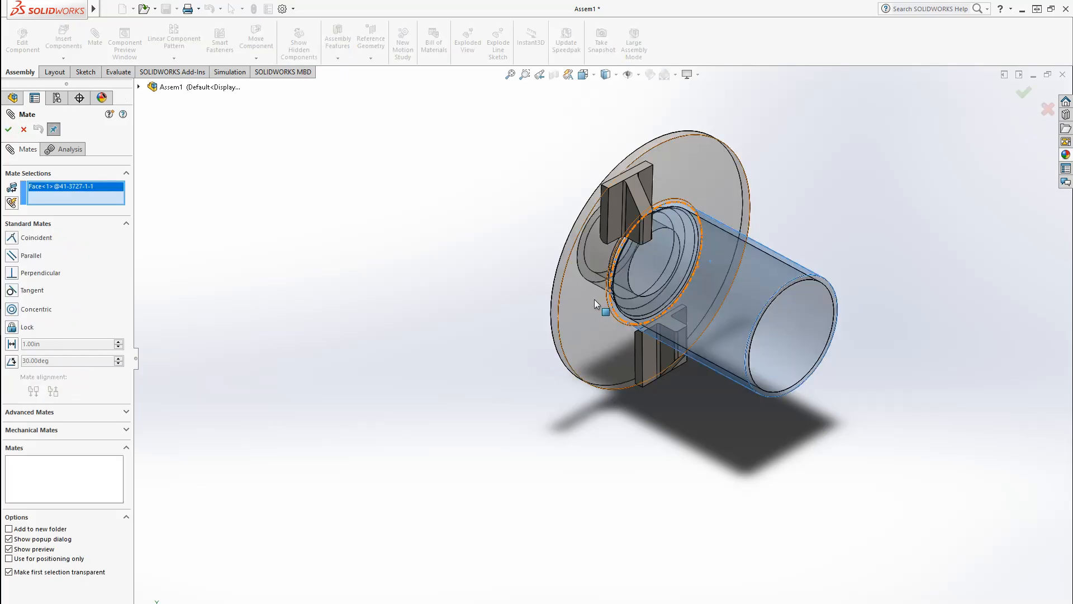
{"action": "middle_click_drag", "start_coordinate": [596, 301], "coordinate": [641, 175]}
{"action": "scroll", "coordinate": [642, 176], "scroll_direction": "down", "scroll_amount": 5}
{"action": "left_click", "coordinate": [615, 280]}
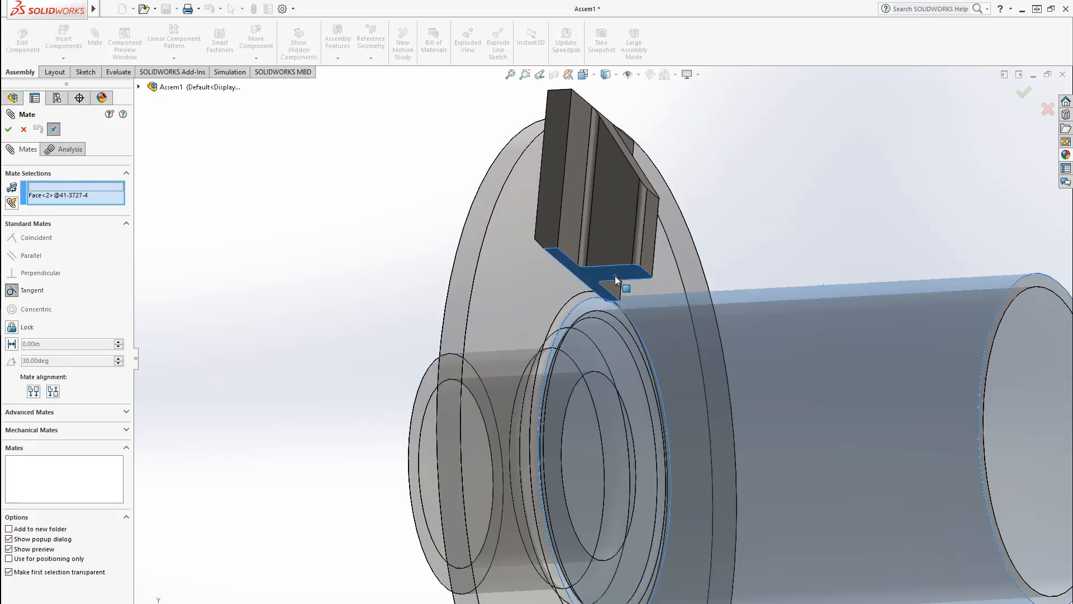
{"action": "key", "text": "Return"}
{"action": "scroll", "coordinate": [524, 386], "scroll_direction": "up", "scroll_amount": 3}
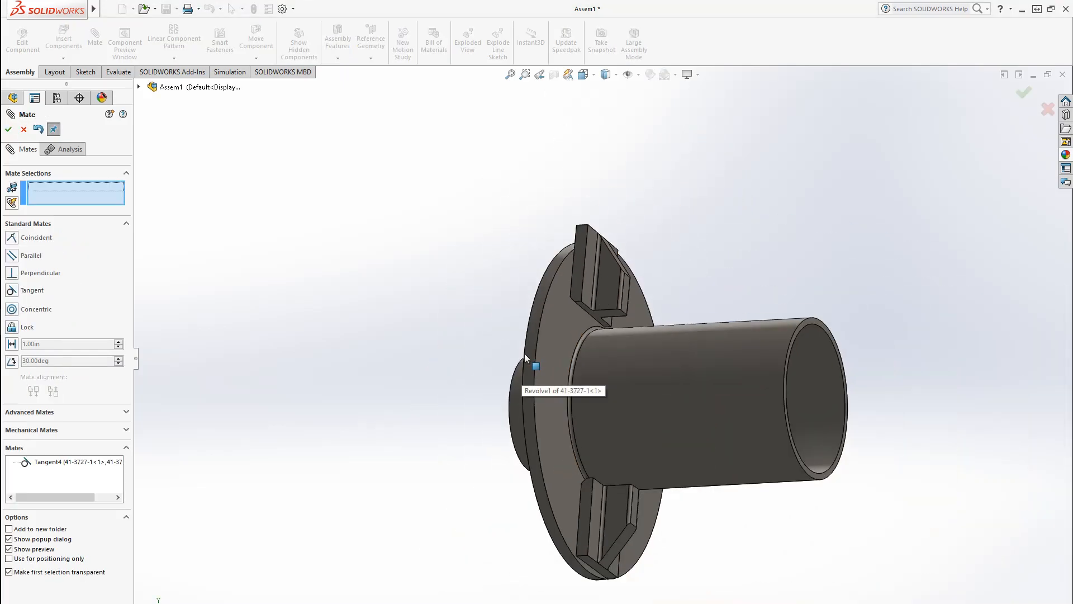
{"action": "middle_click_drag", "start_coordinate": [525, 356], "coordinate": [467, 434]}
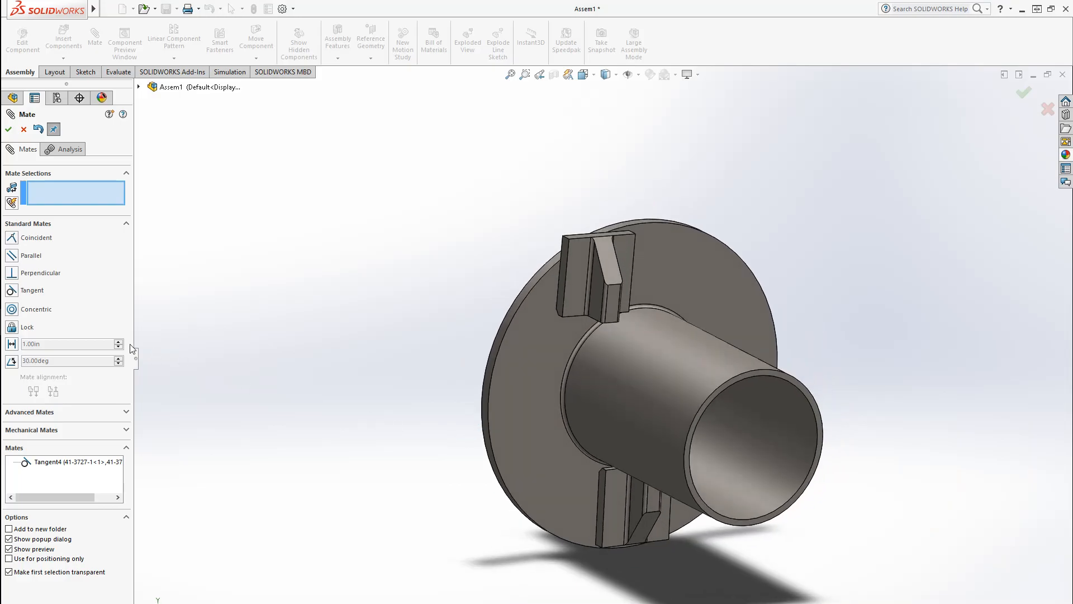
Examine how the upper bracket's end meets the tube and test which way the bracket can still move.
{"action": "left_click", "coordinate": [139, 86]}
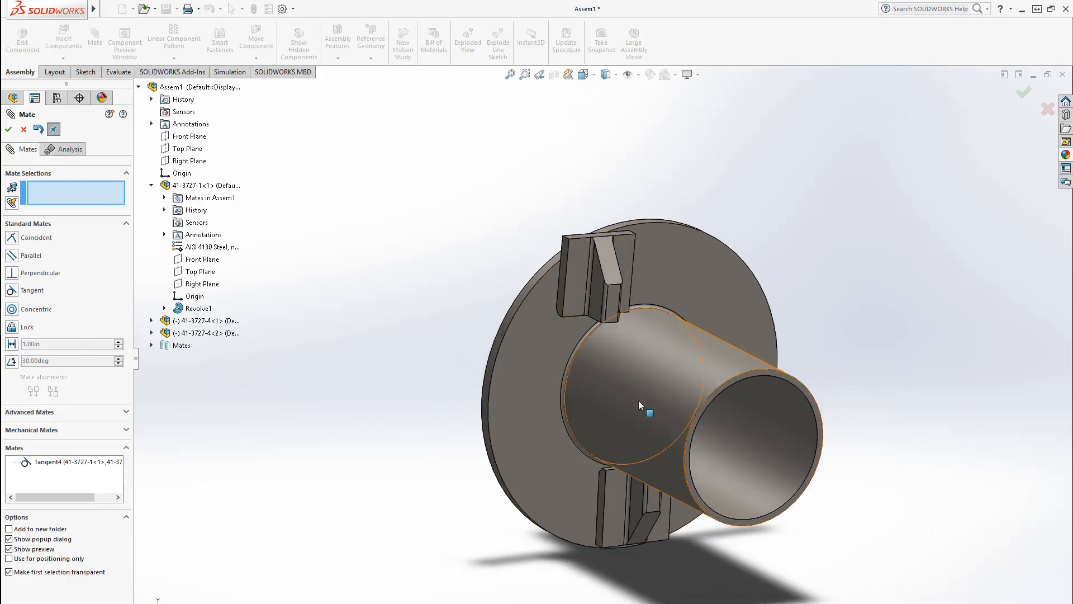
{"action": "middle_click_drag", "start_coordinate": [550, 358], "coordinate": [507, 346]}
{"action": "scroll", "coordinate": [612, 322], "scroll_direction": "down", "scroll_amount": 1}
{"action": "scroll", "coordinate": [611, 321], "scroll_direction": "down", "scroll_amount": 6}
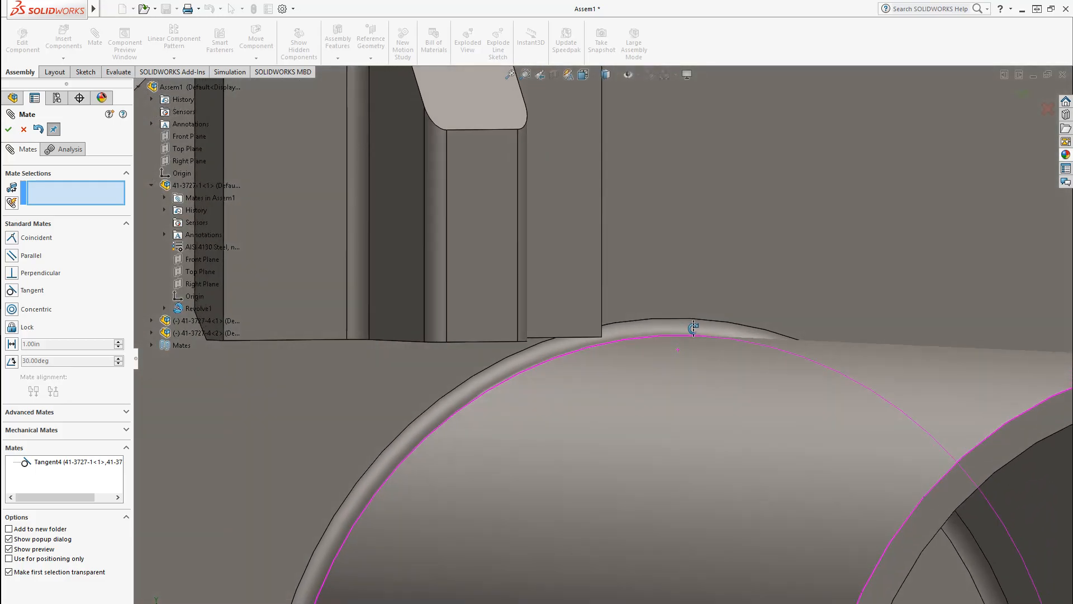
{"action": "middle_click_drag", "start_coordinate": [693, 328], "coordinate": [508, 352]}
{"action": "left_click_drag", "start_coordinate": [468, 298], "coordinate": [658, 251]}
{"action": "middle_click_drag", "start_coordinate": [761, 422], "coordinate": [789, 369]}
{"action": "scroll", "coordinate": [533, 501], "scroll_direction": "up", "scroll_amount": 10}
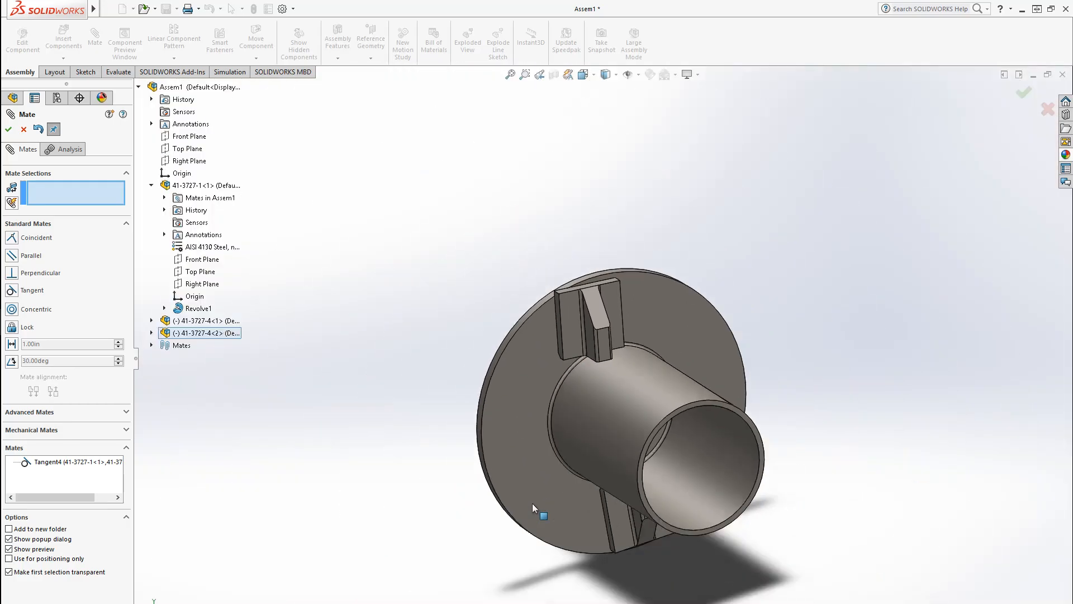
{"action": "middle_click_drag", "start_coordinate": [532, 508], "coordinate": [549, 476]}
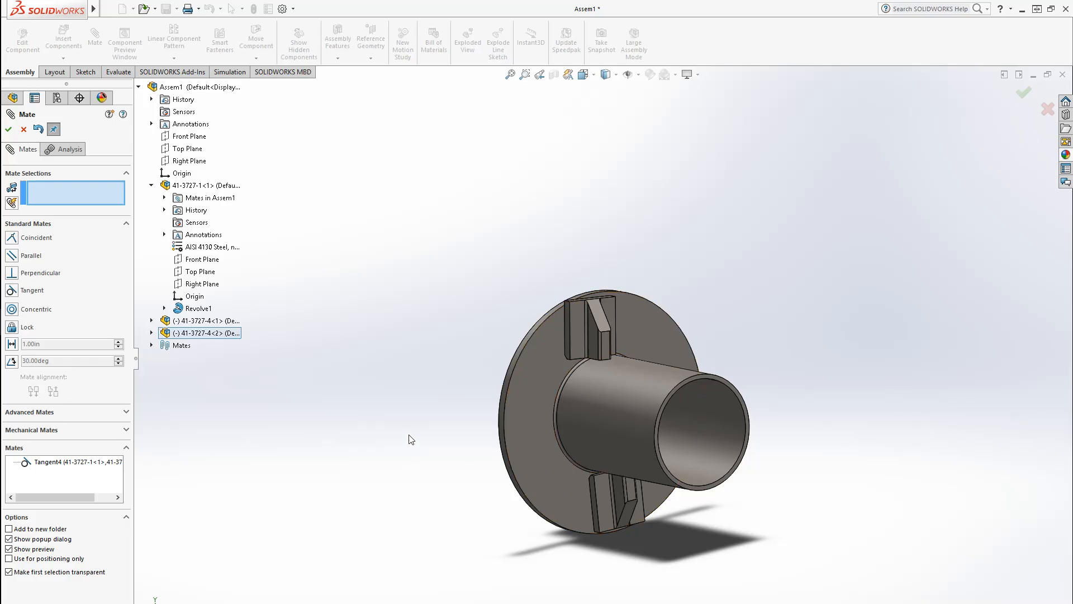
{"action": "middle_click_drag", "start_coordinate": [408, 437], "coordinate": [398, 463]}
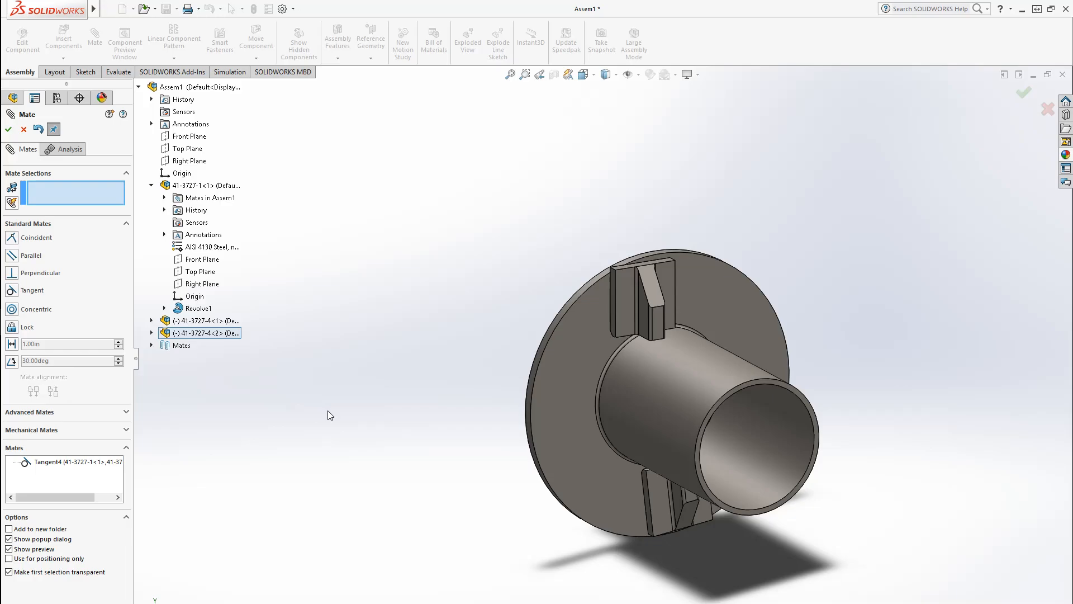
Mate the lower bracket's Front Plane coincident with the assembly's Front Plane.
{"action": "left_click", "coordinate": [152, 320]}
{"action": "left_click", "coordinate": [151, 481]}
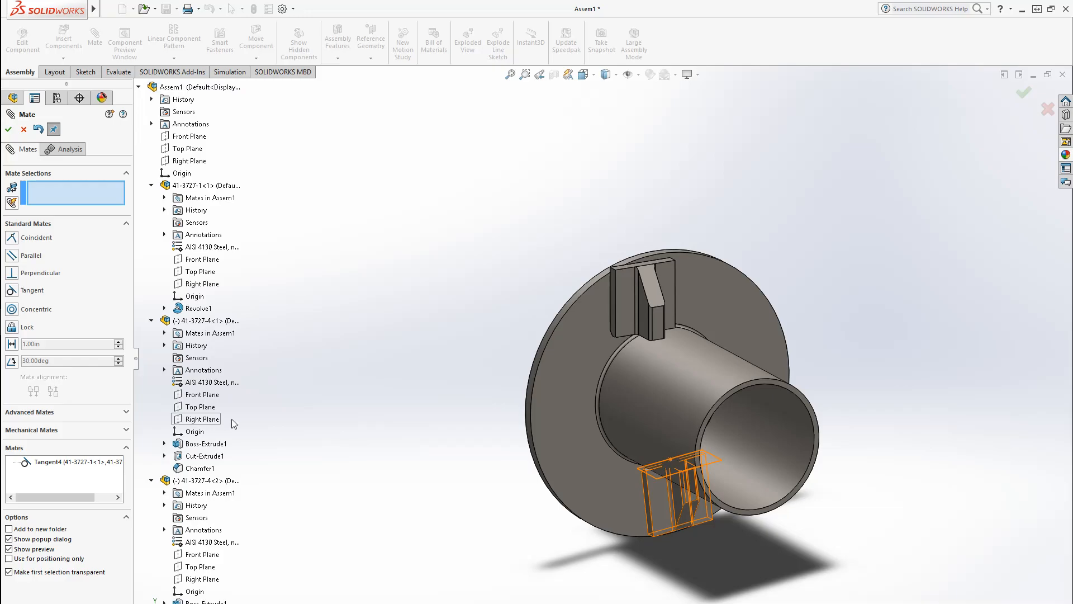
{"action": "left_click", "coordinate": [199, 396]}
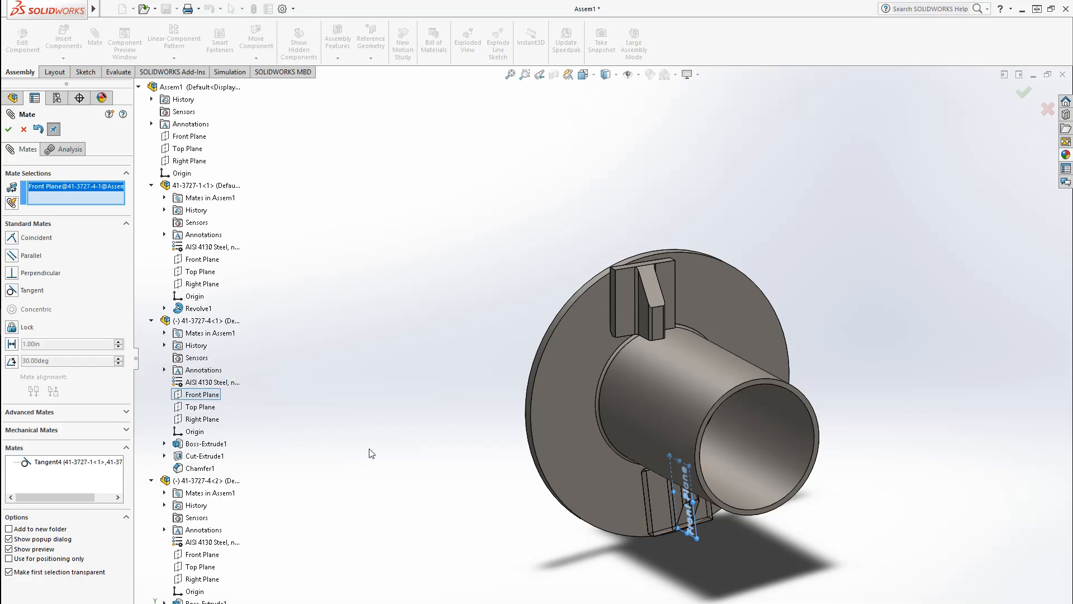
{"action": "left_click", "coordinate": [196, 138]}
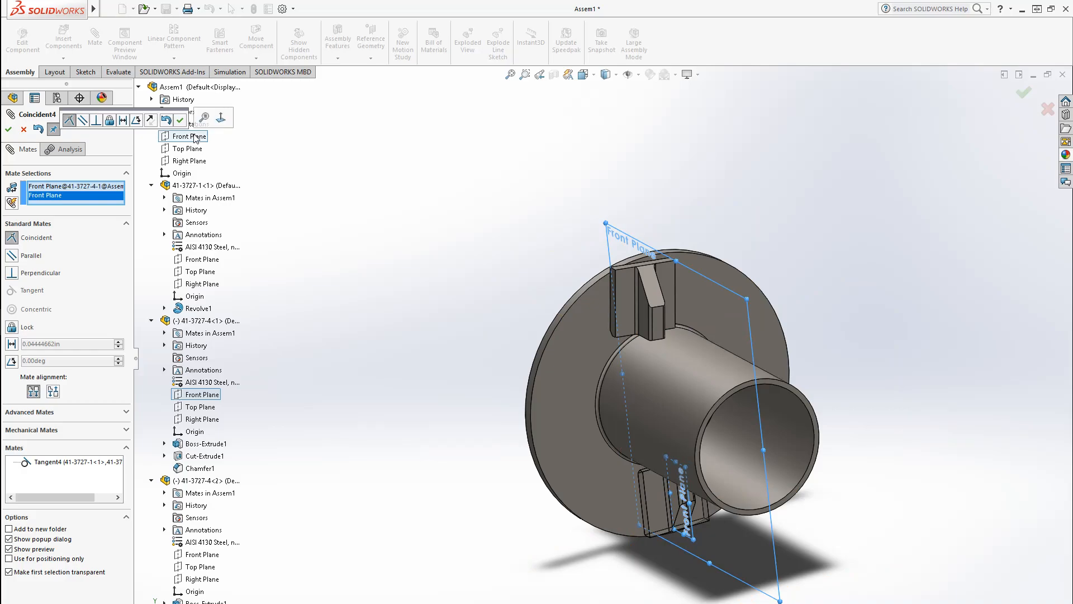
{"action": "left_click", "coordinate": [180, 119]}
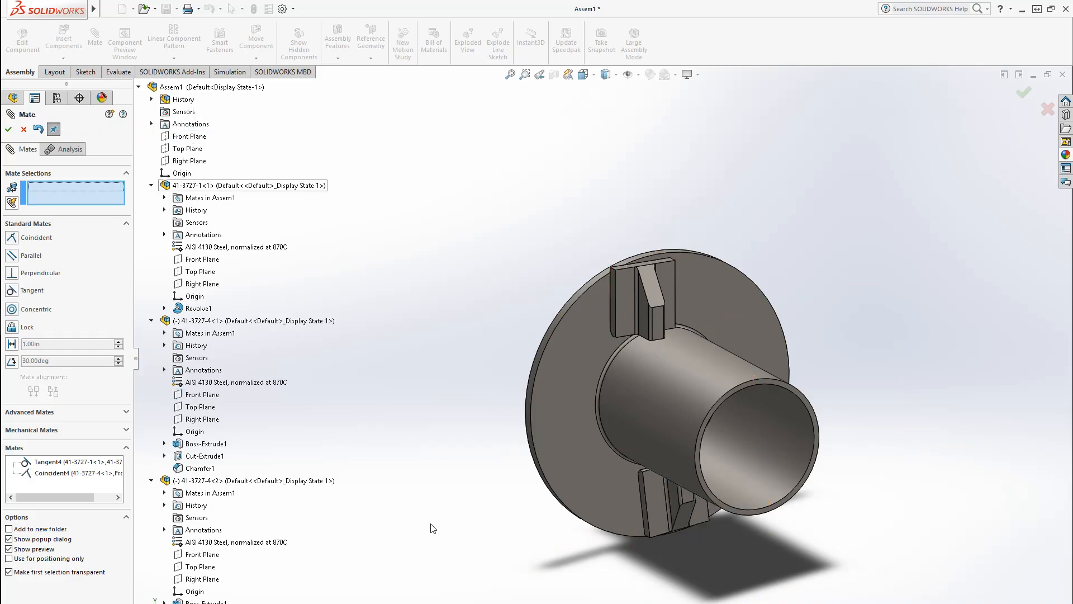
Mate the upper bracket's Front Plane coincident with the assembly's Front Plane and finish mating.
{"action": "left_click", "coordinate": [201, 554]}
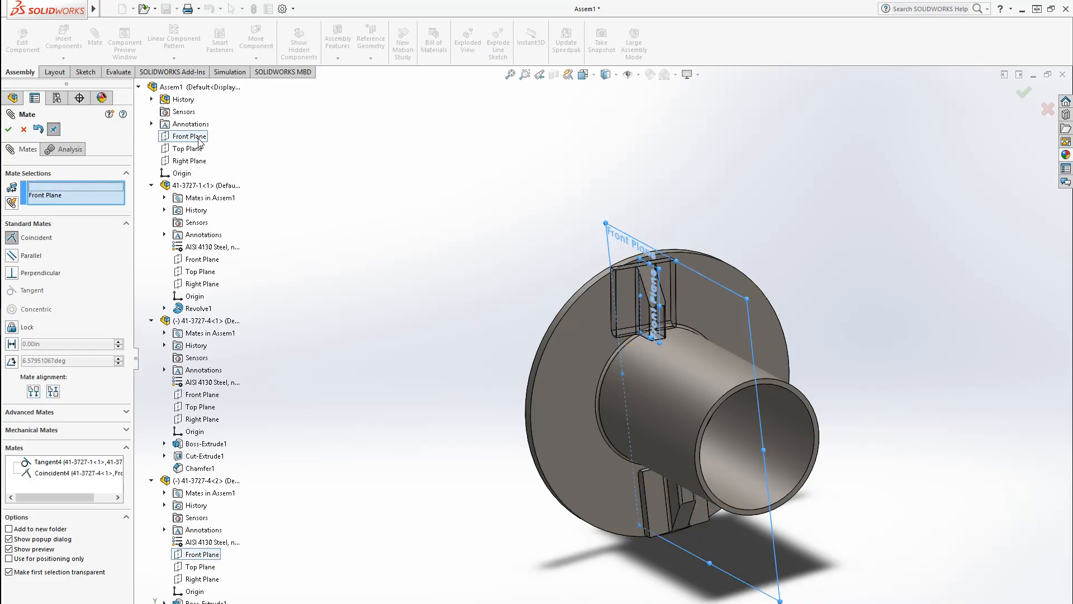
{"action": "right_click", "coordinate": [445, 296]}
{"action": "key", "text": "Escape"}
Check the mated assembly for remaining freedom by trying to move both brackets and the disc's tube.
{"action": "middle_click_drag", "start_coordinate": [460, 498], "coordinate": [619, 499]}
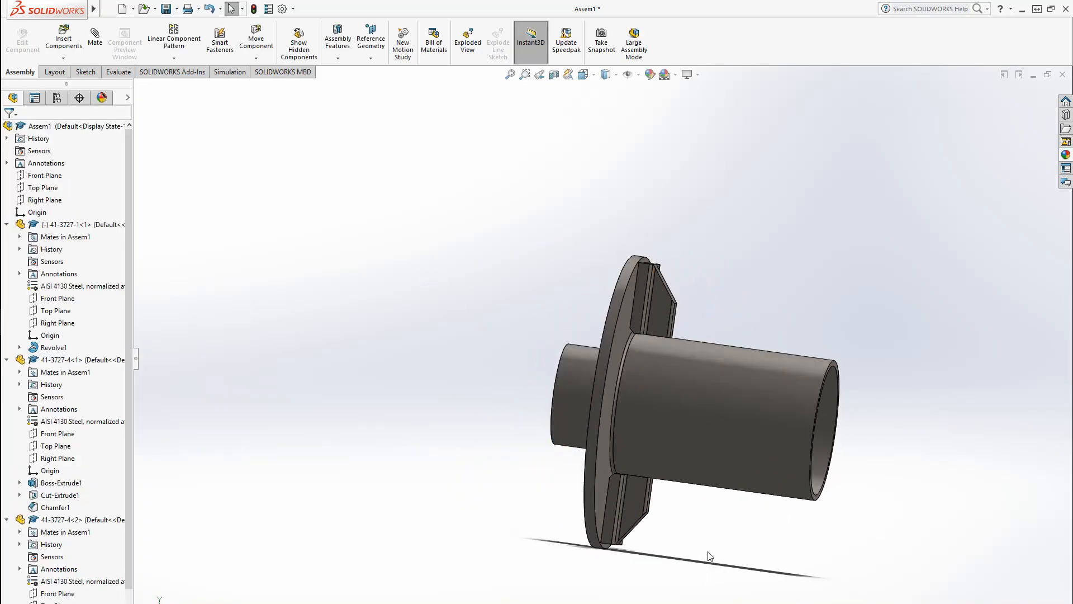
{"action": "middle_click_drag", "start_coordinate": [709, 556], "coordinate": [638, 498]}
{"action": "mouse_move", "coordinate": [638, 498]}
{"action": "left_mouse_down"}
{"action": "mouse_move", "coordinate": [624, 504]}
{"action": "mouse_move", "coordinate": [630, 492]}
{"action": "left_mouse_up"}
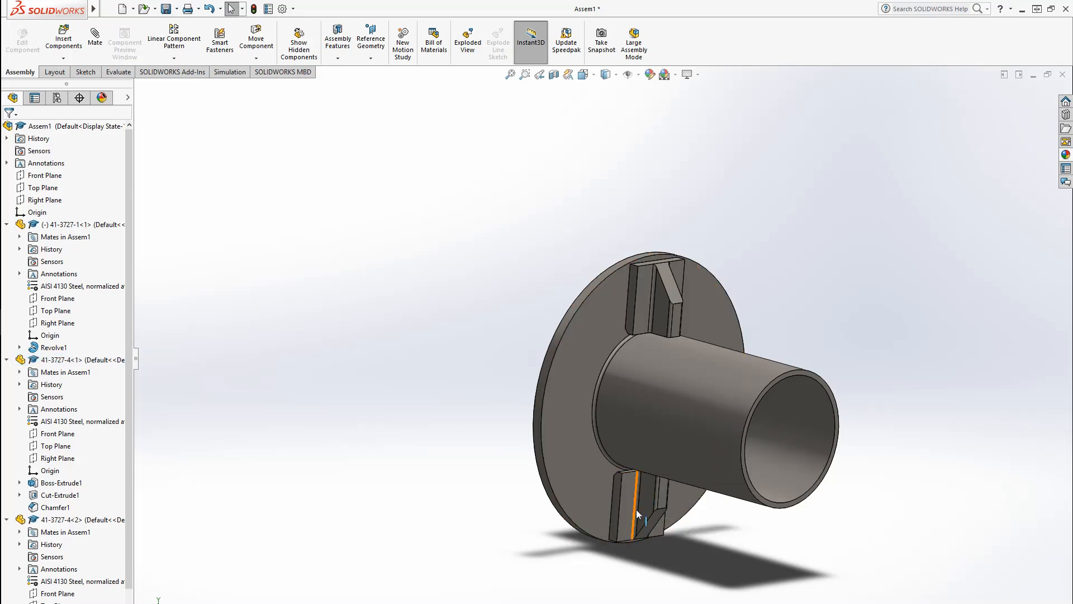
{"action": "left_click_drag", "start_coordinate": [625, 499], "coordinate": [620, 538]}
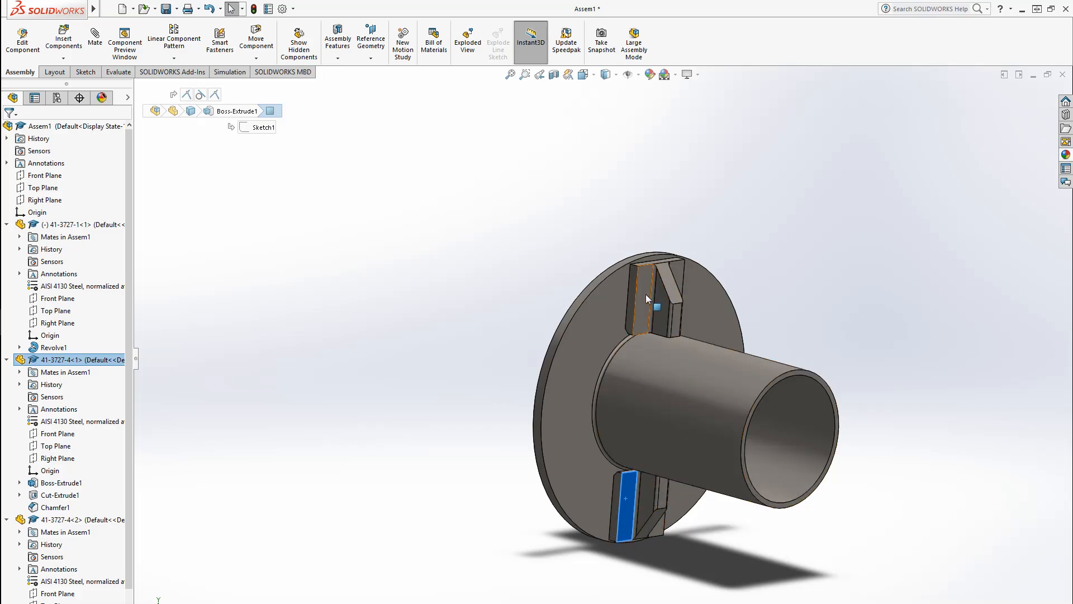
{"action": "left_click_drag", "start_coordinate": [645, 294], "coordinate": [628, 300]}
{"action": "left_click", "coordinate": [420, 389]}
{"action": "left_click_drag", "start_coordinate": [655, 438], "coordinate": [669, 437]}
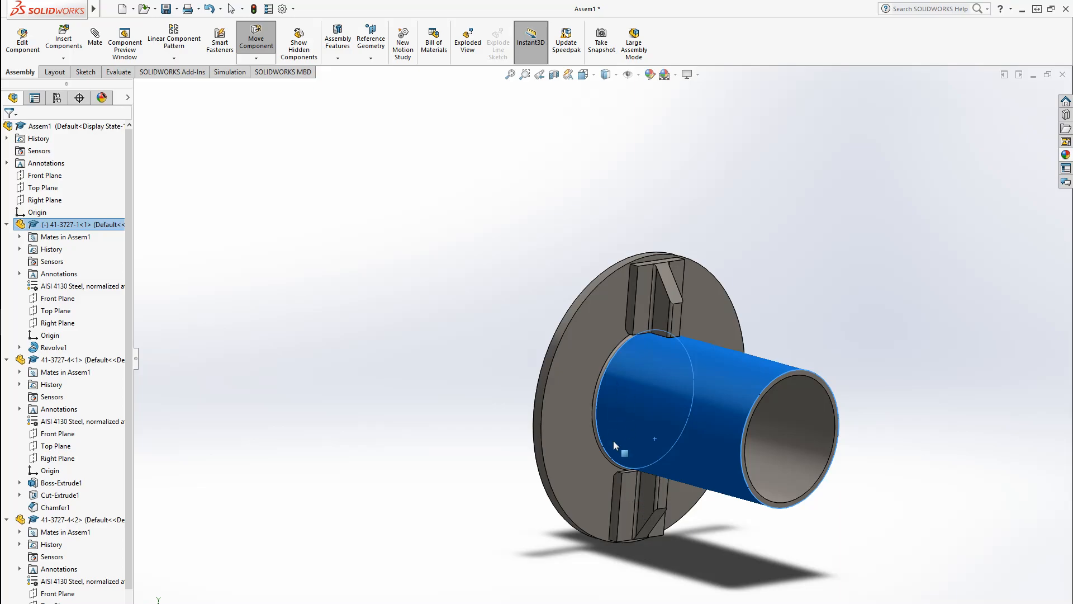
{"action": "left_click_drag", "start_coordinate": [613, 441], "coordinate": [610, 444]}
{"action": "left_click", "coordinate": [315, 543]}
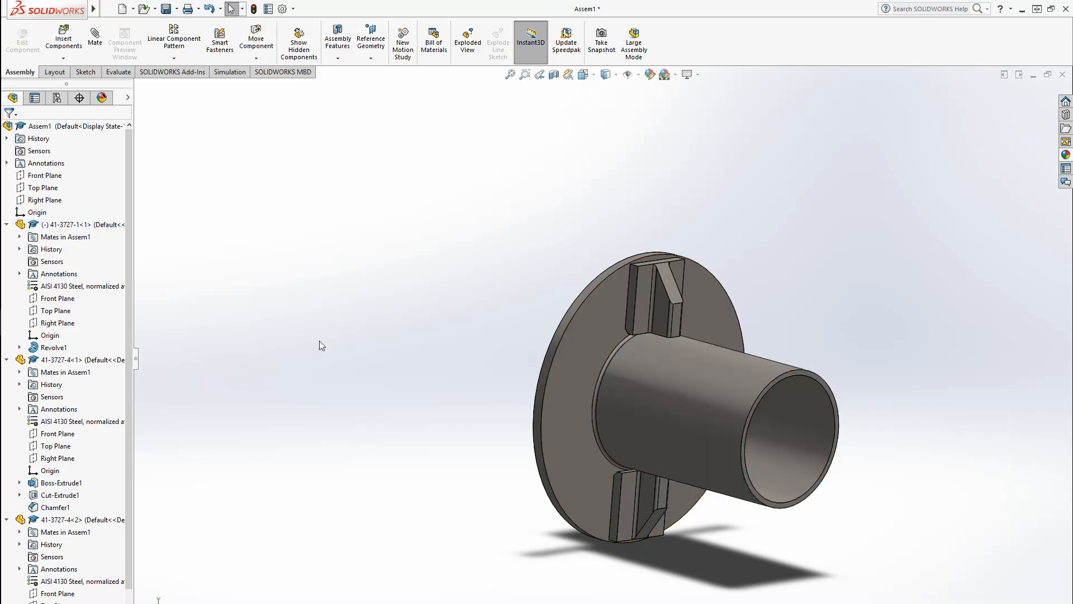
Save the assembly as Assem1.SLDASM and collapse its three components in the feature tree.
{"action": "key", "text": "ctrl+s"}
{"action": "left_click", "coordinate": [545, 307]}
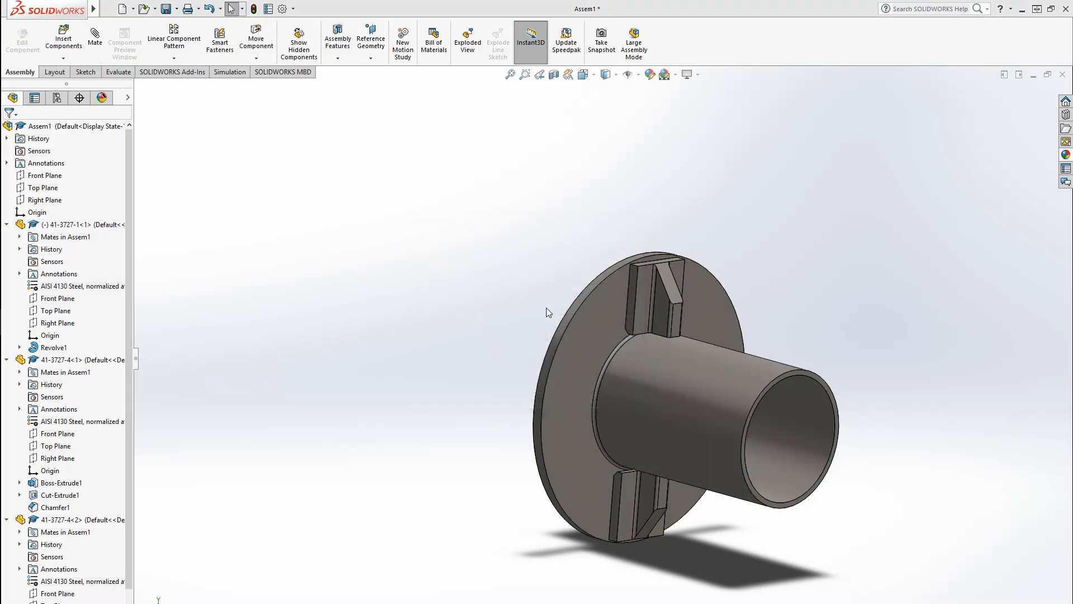
{"action": "left_click", "coordinate": [435, 320]}
{"action": "left_click", "coordinate": [7, 224]}
{"action": "left_click", "coordinate": [6, 236]}
{"action": "left_click", "coordinate": [7, 249]}
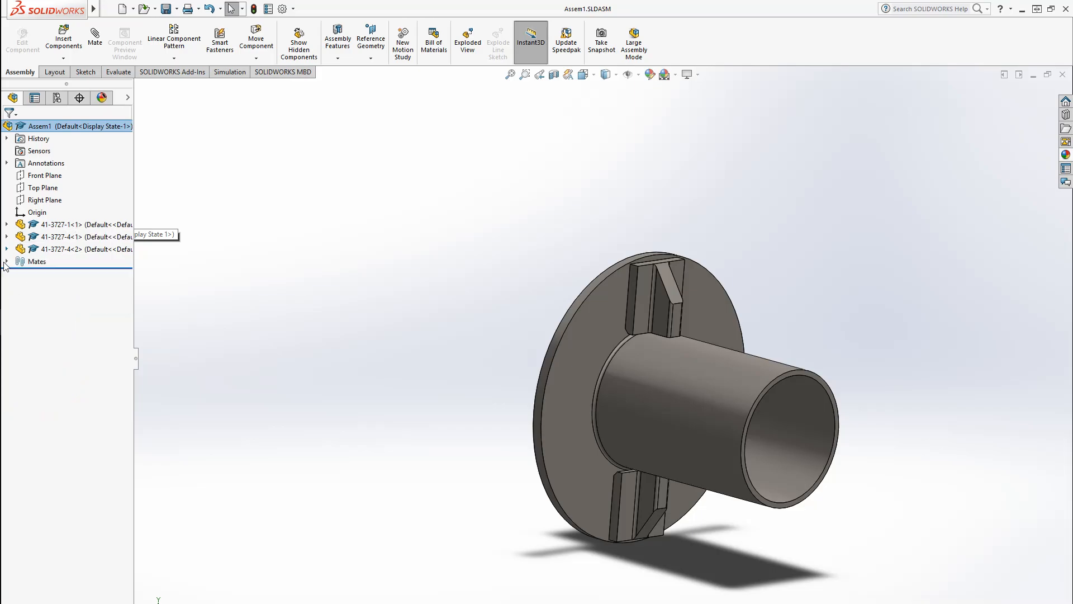
Review the settings of the coincident mate between the disc's origin and the assembly origin, including Align axes.
{"action": "left_click", "coordinate": [6, 261]}
{"action": "left_click", "coordinate": [66, 274]}
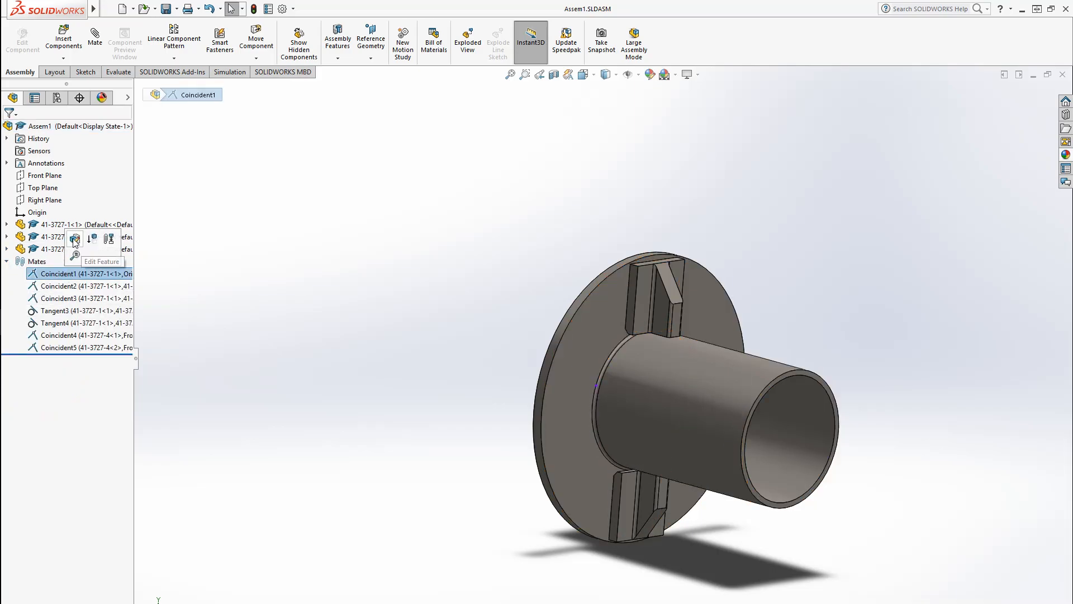
{"action": "left_click", "coordinate": [75, 239]}
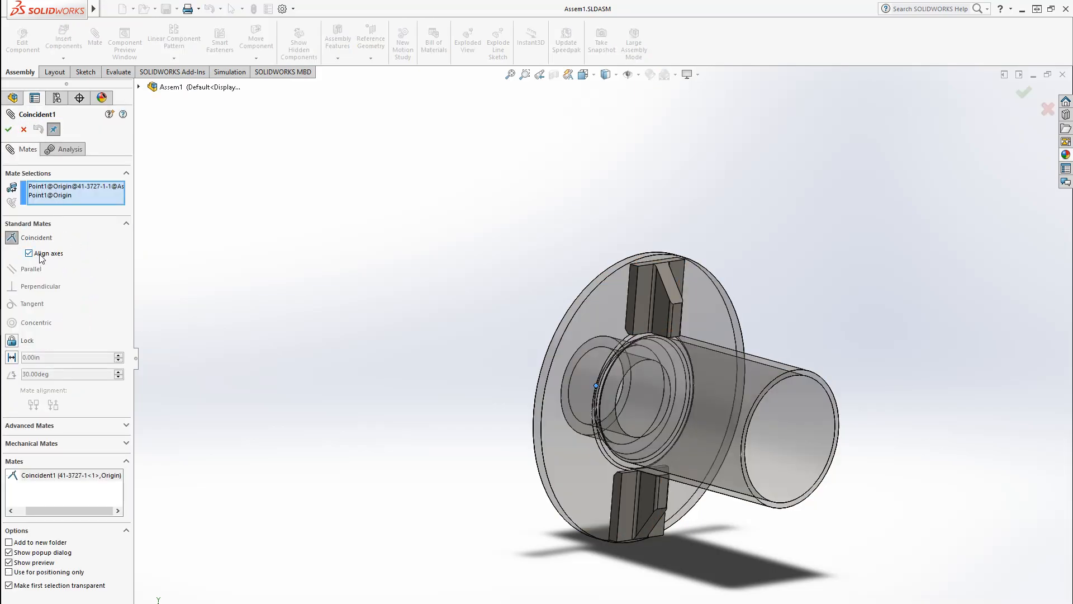
{"action": "left_click", "coordinate": [8, 129]}
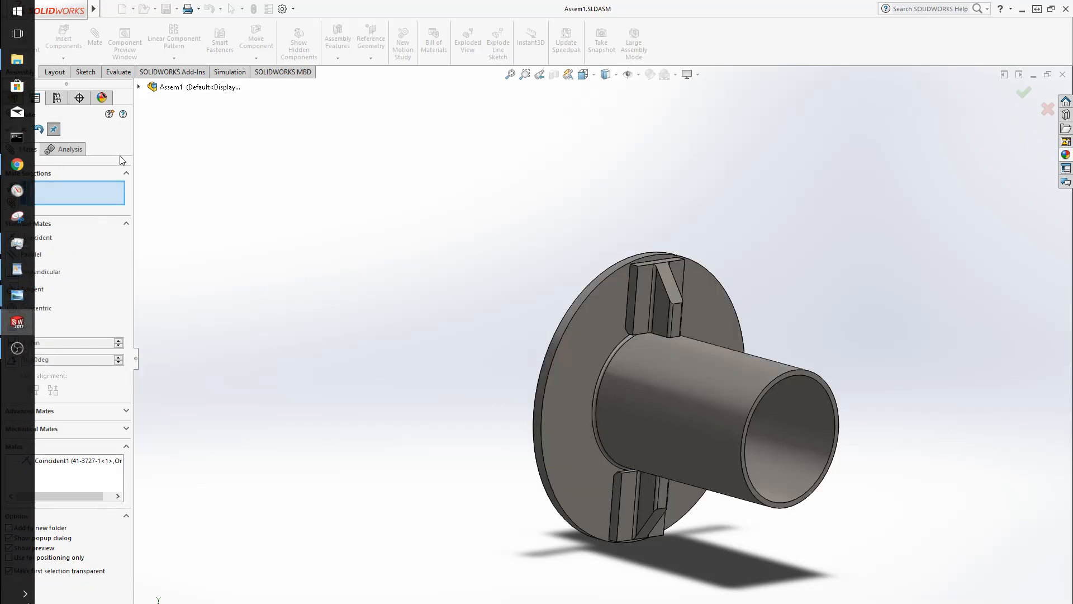
{"action": "left_click", "coordinate": [10, 131]}
{"action": "middle_click_drag", "start_coordinate": [502, 342], "coordinate": [466, 350]}
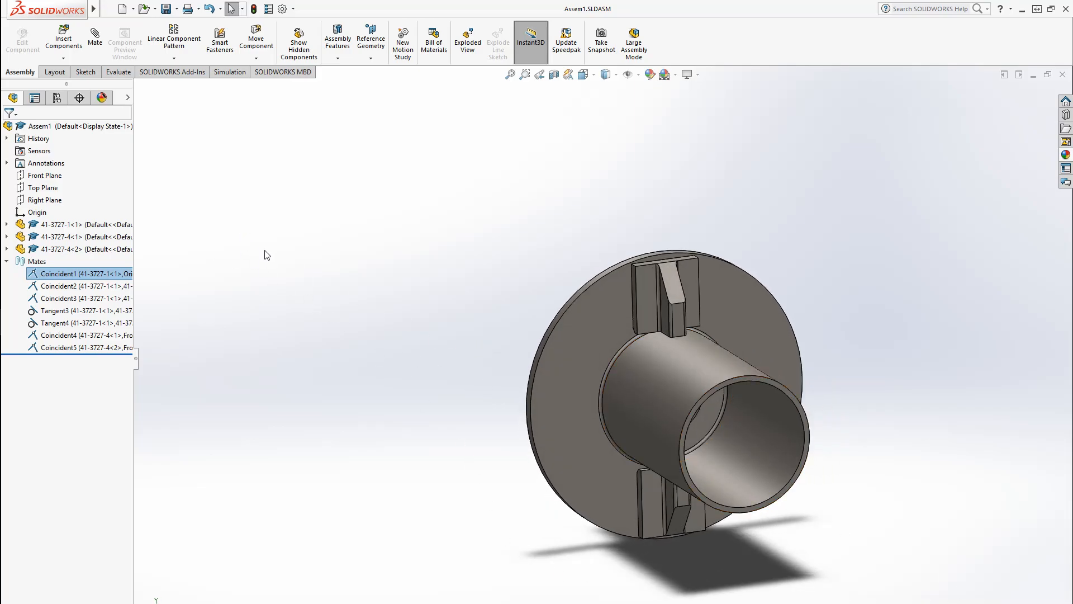
Collapse the list of mates and save the assembly again.
{"action": "left_click", "coordinate": [7, 261]}
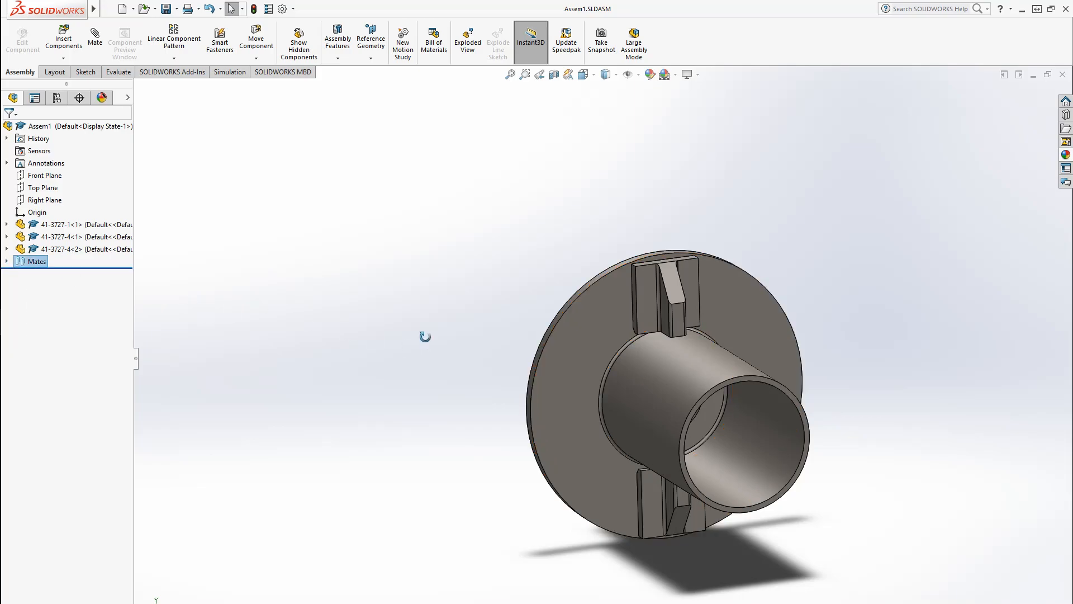
{"action": "middle_click_drag", "start_coordinate": [425, 335], "coordinate": [447, 346]}
{"action": "left_click", "coordinate": [445, 342]}
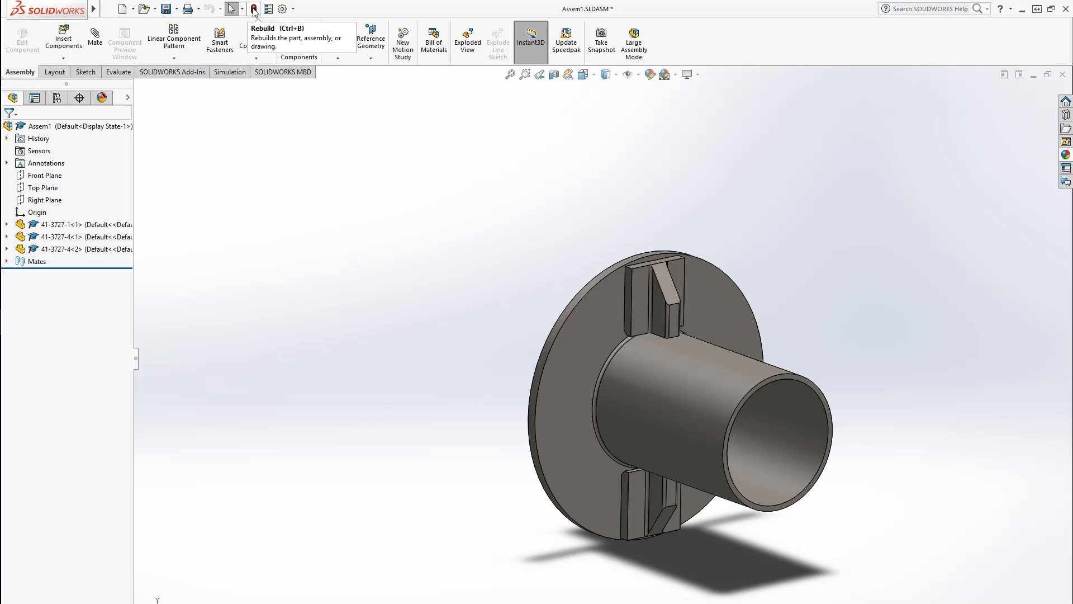
{"action": "middle_click_drag", "start_coordinate": [391, 255], "coordinate": [375, 289]}
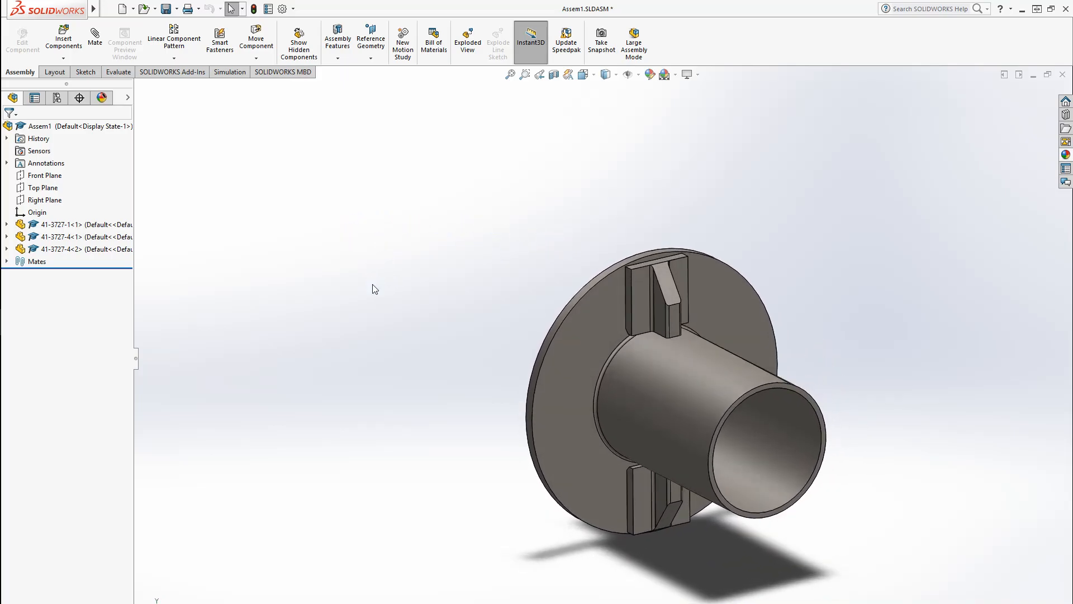
{"action": "key", "text": "ctrl+s"}
Open the disc part 41-3727-1 from the assembly in its own window.
{"action": "middle_click_drag", "start_coordinate": [285, 307], "coordinate": [578, 378]}
{"action": "left_click", "coordinate": [596, 373]}
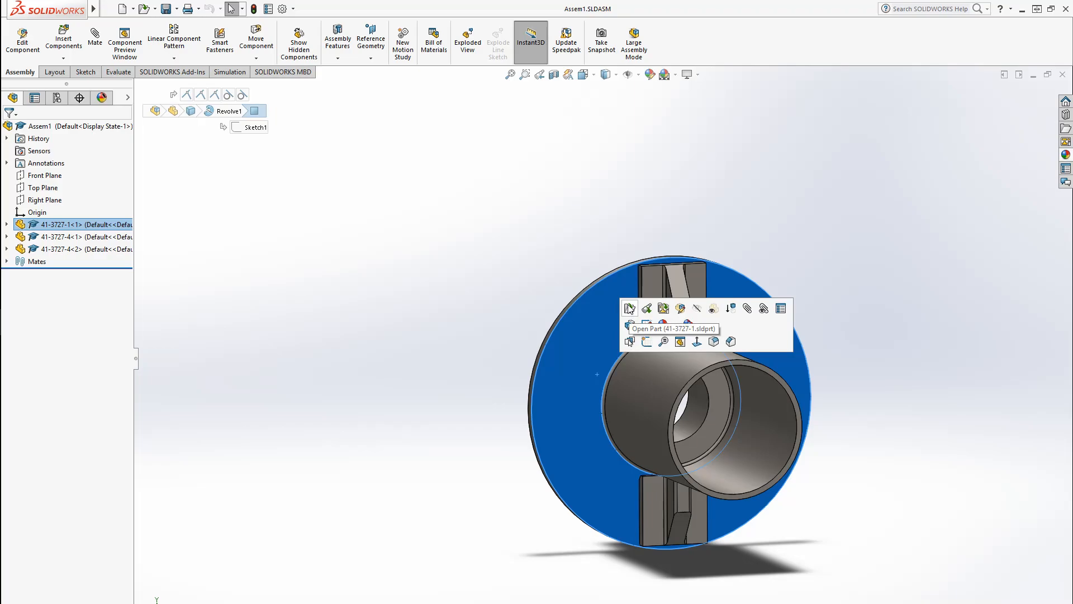
{"action": "left_click", "coordinate": [628, 307]}
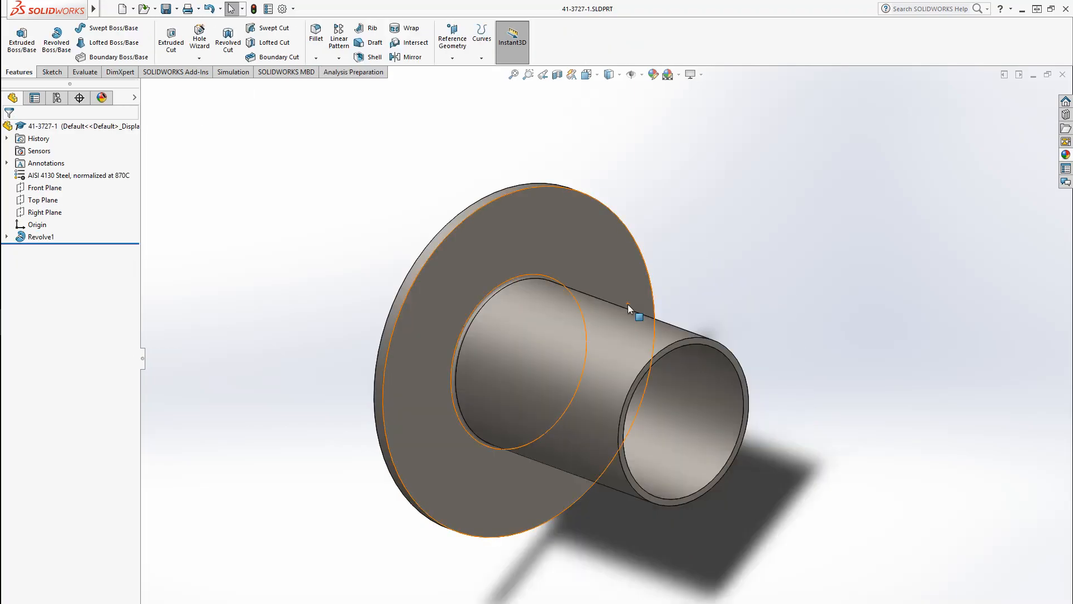
Start a new sketch on the disc's flat tube-side face and view it normal to the sketch plane.
{"action": "middle_click_drag", "start_coordinate": [417, 426], "coordinate": [374, 428]}
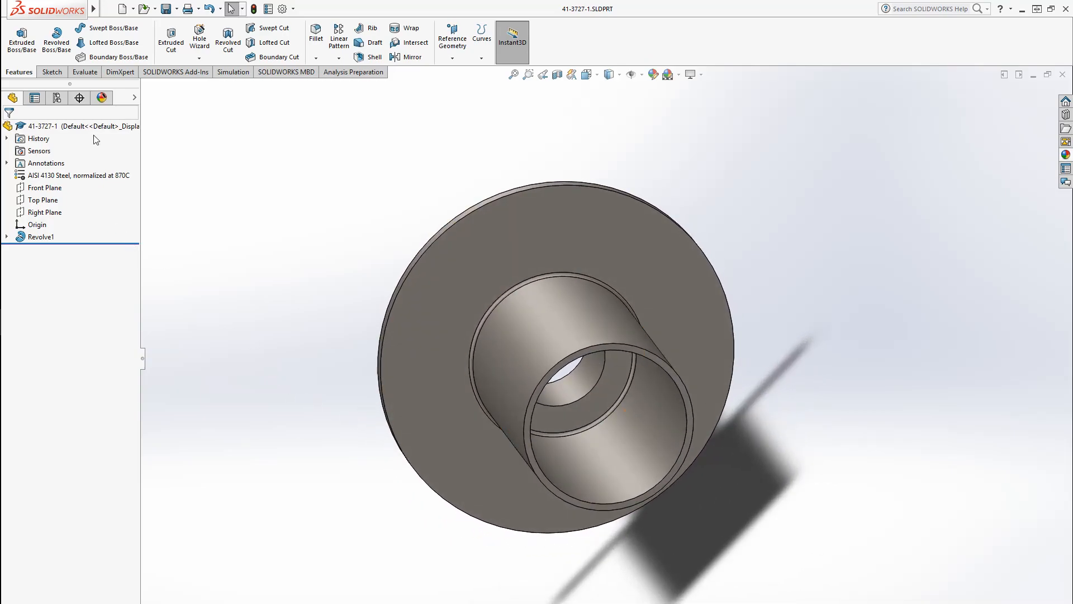
{"action": "left_click", "coordinate": [51, 72]}
{"action": "left_click", "coordinate": [17, 38]}
{"action": "left_click", "coordinate": [519, 260]}
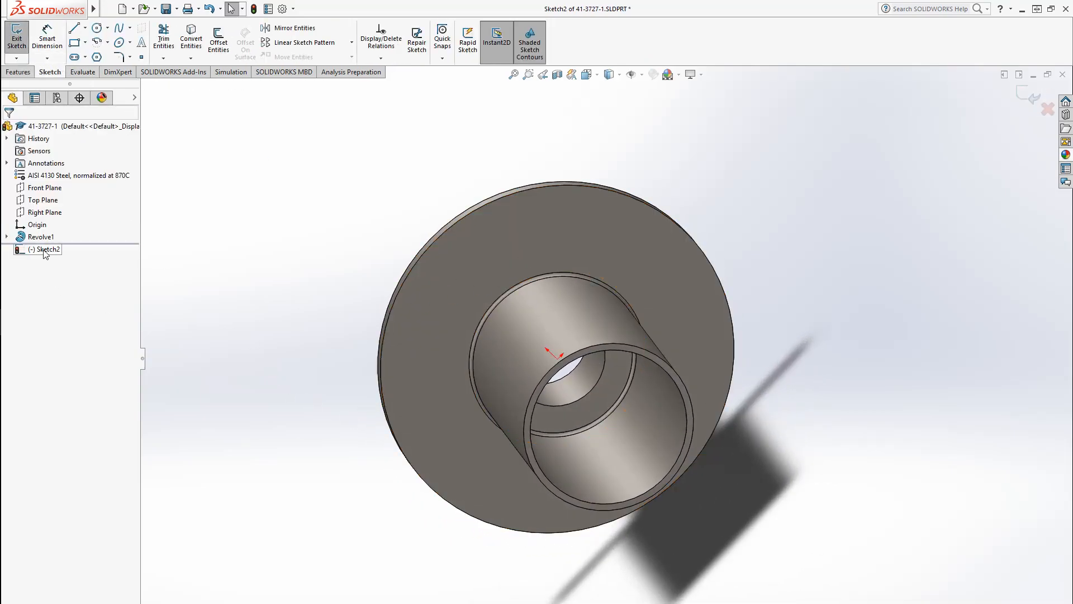
{"action": "left_click", "coordinate": [43, 250]}
{"action": "left_click", "coordinate": [71, 234]}
{"action": "left_click", "coordinate": [294, 269]}
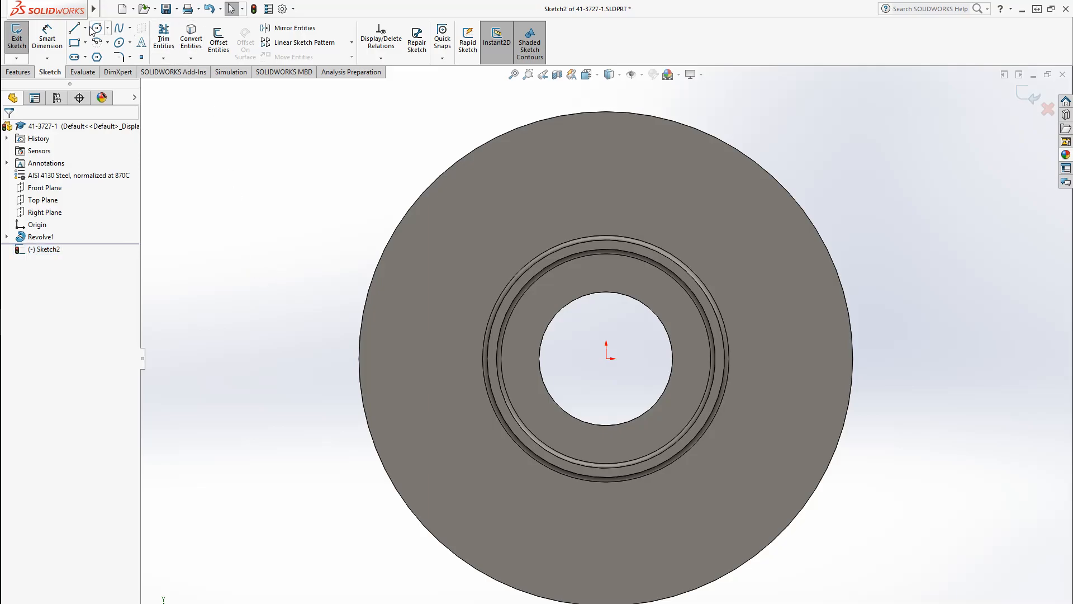
Draw a vertical centerline through the origin, extending past the disc's outer edge at both ends.
{"action": "left_click", "coordinate": [84, 27]}
{"action": "left_click", "coordinate": [101, 54]}
{"action": "scroll", "coordinate": [606, 313], "scroll_direction": "up", "scroll_amount": 4}
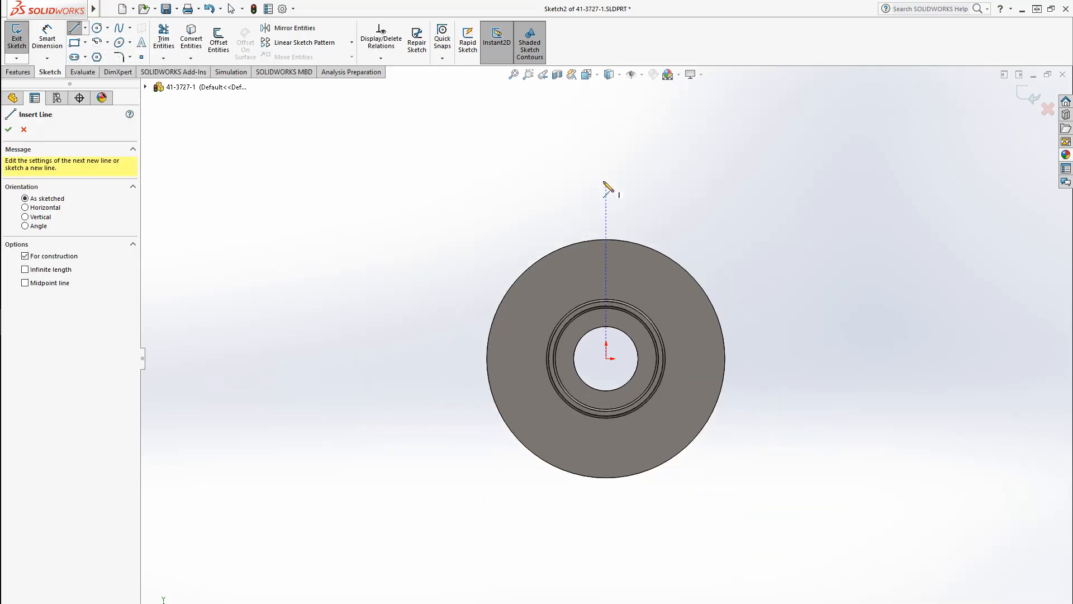
{"action": "left_click", "coordinate": [606, 181]}
{"action": "left_click", "coordinate": [606, 513]}
{"action": "key", "text": "Escape"}
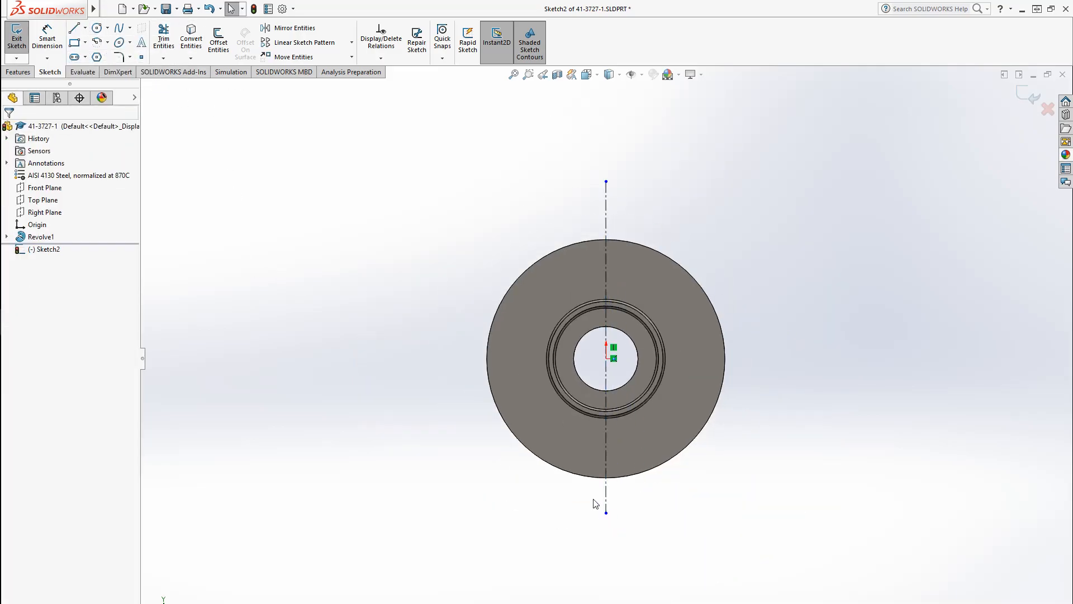
Draw a horizontal centerline about 5.02 long through the origin, extending past the disc's outer edge on both sides.
{"action": "key", "text": "Return"}
{"action": "left_click", "coordinate": [451, 358]}
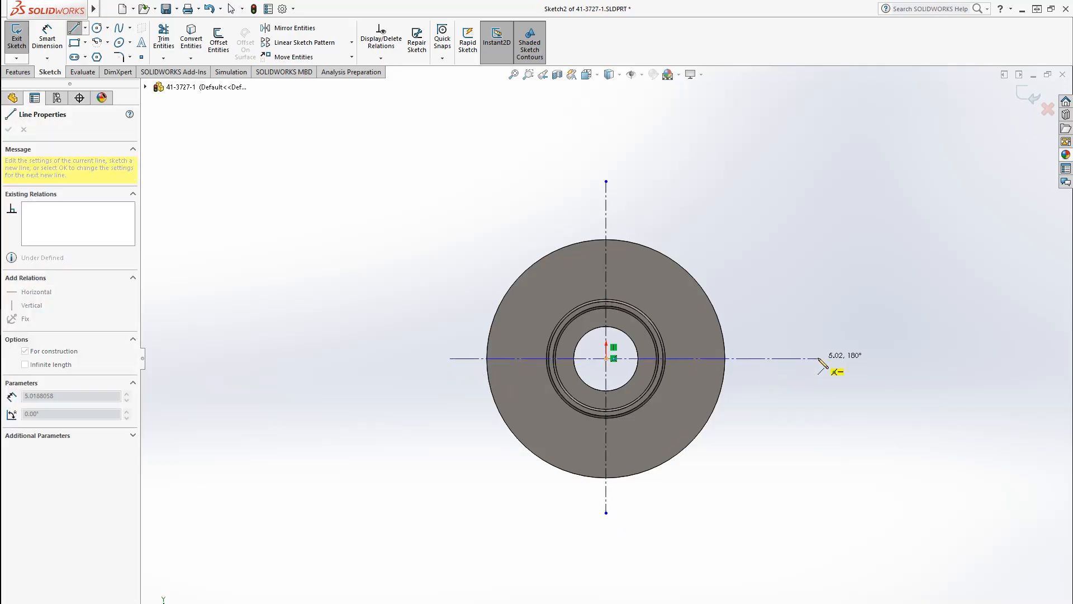
{"action": "left_click", "coordinate": [818, 358]}
{"action": "key", "text": "Escape"}
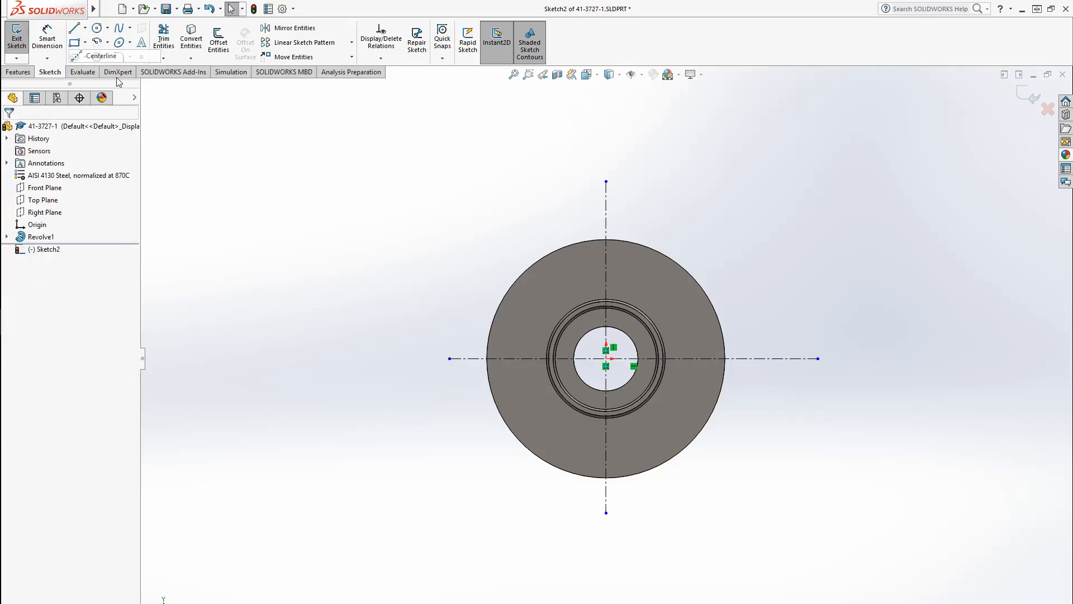
Draw a short vertical centerline about 0.26 long on the disc face below the hub, just left of the main vertical centerline.
{"action": "key", "text": "Return"}
{"action": "scroll", "coordinate": [582, 506], "scroll_direction": "down", "scroll_amount": 3}
{"action": "left_click", "coordinate": [603, 354]}
{"action": "left_click", "coordinate": [603, 395]}
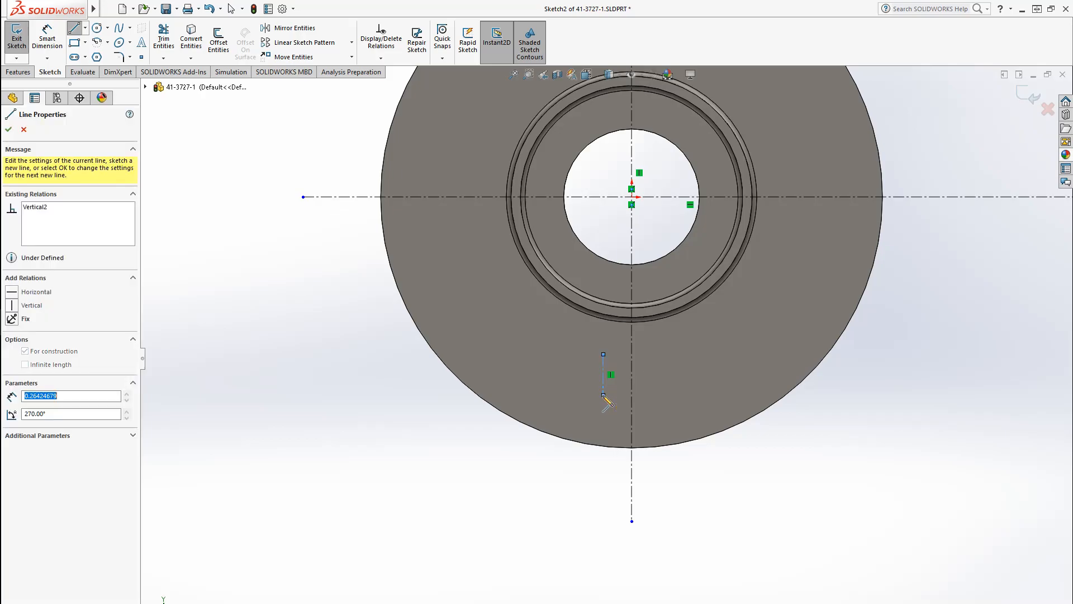
{"action": "key", "text": "Escape"}
Sketch a small circle centered on each end of the short centerline, the lower one with a radius of about 0.08.
{"action": "left_click", "coordinate": [97, 27]}
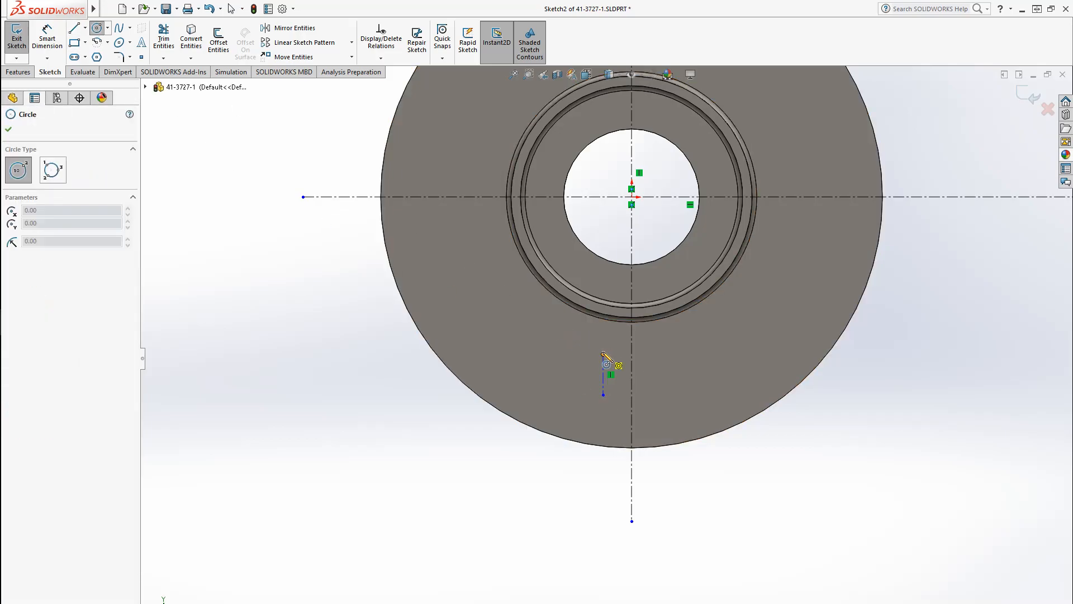
{"action": "left_click", "coordinate": [603, 354]}
{"action": "left_click", "coordinate": [612, 358]}
{"action": "left_click", "coordinate": [603, 395]}
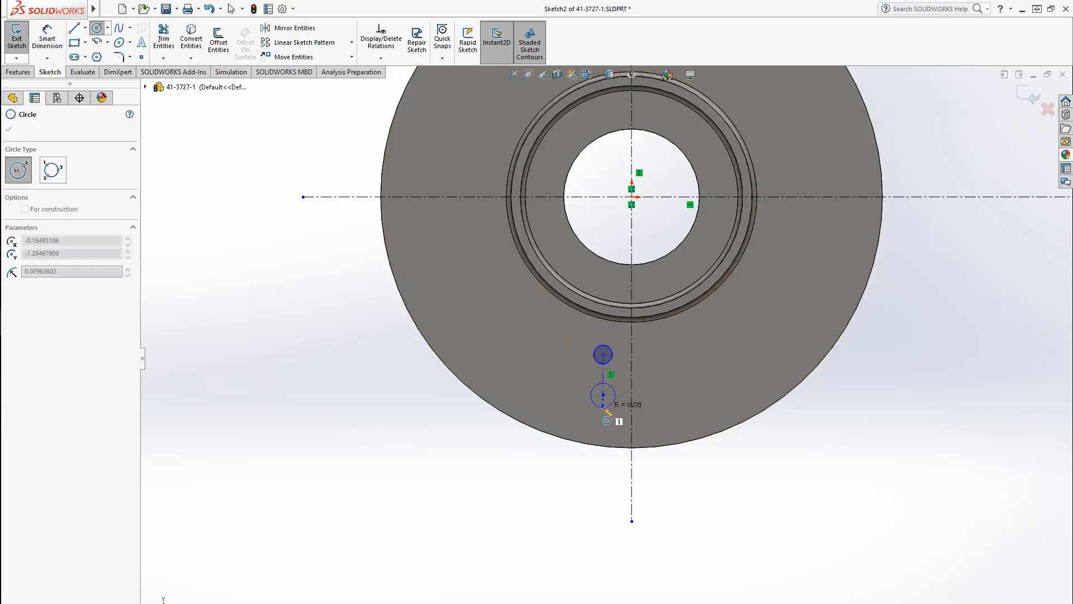
{"action": "left_click", "coordinate": [603, 407]}
{"action": "key", "text": "Escape"}
Add an Equal relation between the two small circles.
{"action": "left_click", "coordinate": [604, 364]}
{"action": "left_click", "coordinate": [603, 384], "text": "ctrl"}
{"action": "left_click", "coordinate": [36, 350]}
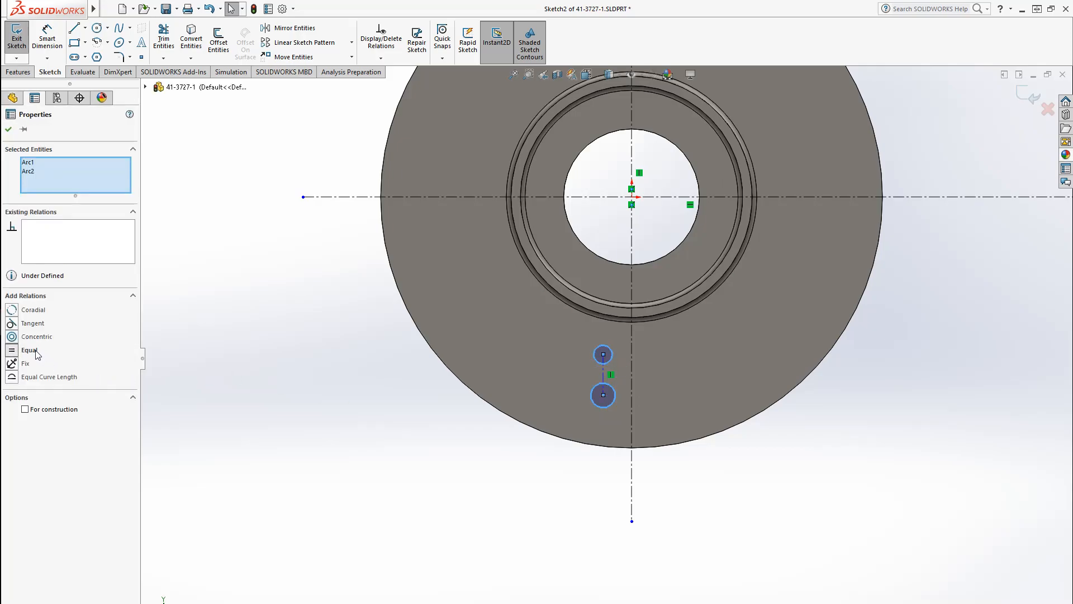
Make the two small circles equal and set their diameter to 0.125 in, checking the rivet size in the brake disc drawing.
{"action": "left_click", "coordinate": [290, 285]}
{"action": "left_click", "coordinate": [47, 38]}
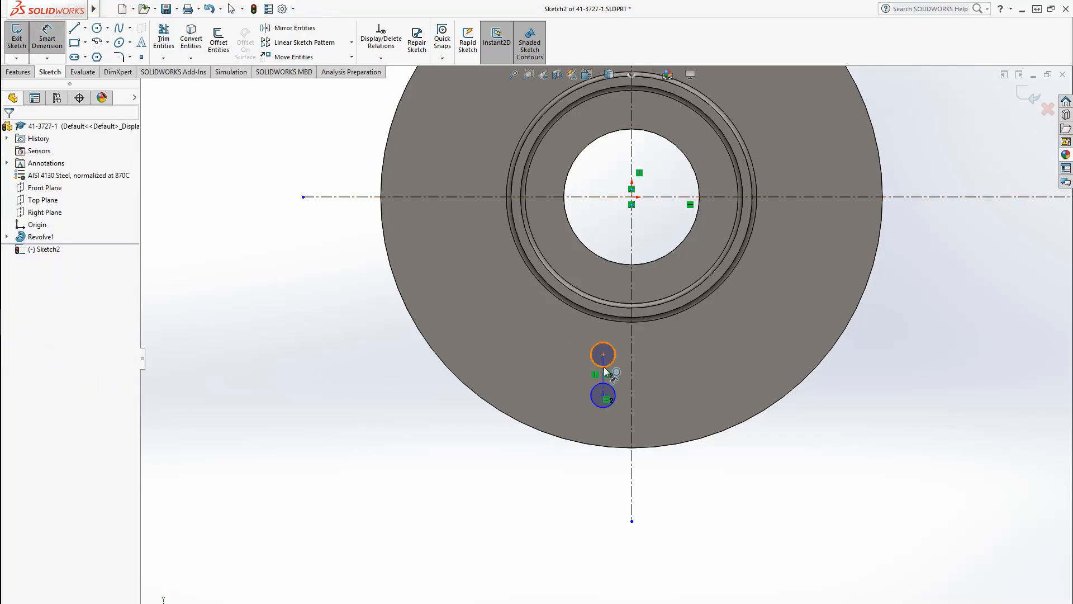
{"action": "left_click", "coordinate": [611, 360]}
{"action": "left_click", "coordinate": [703, 319]}
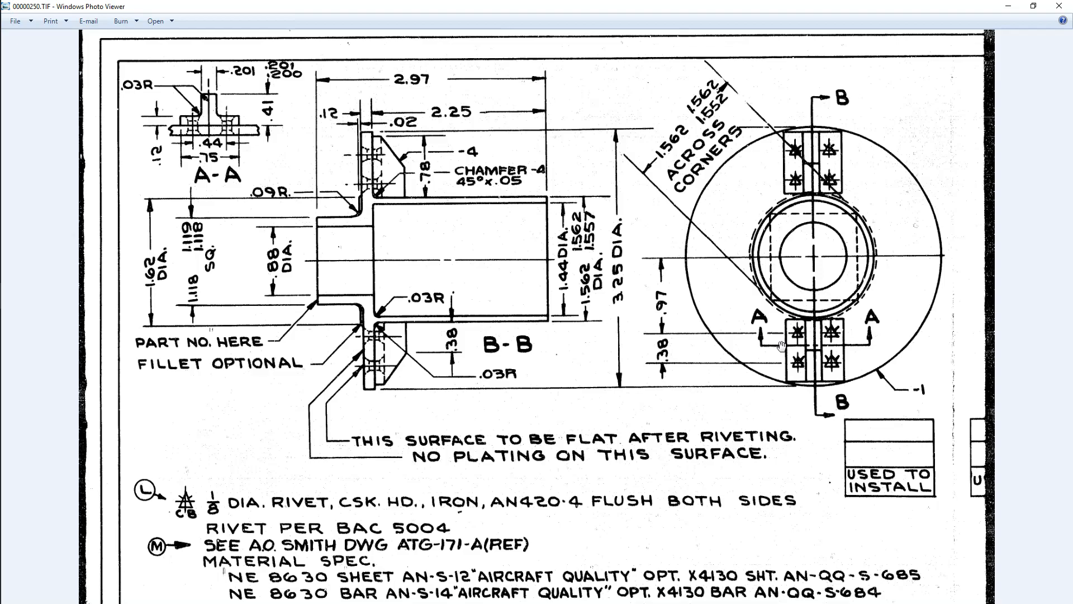
{"action": "key", "text": "Right"}
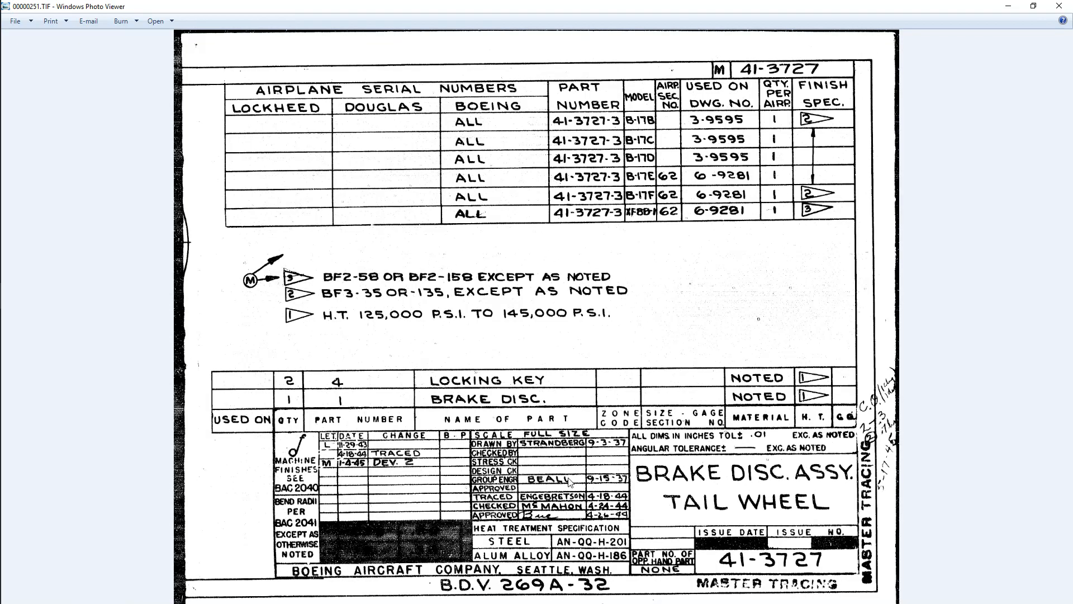
{"action": "key", "text": "Left"}
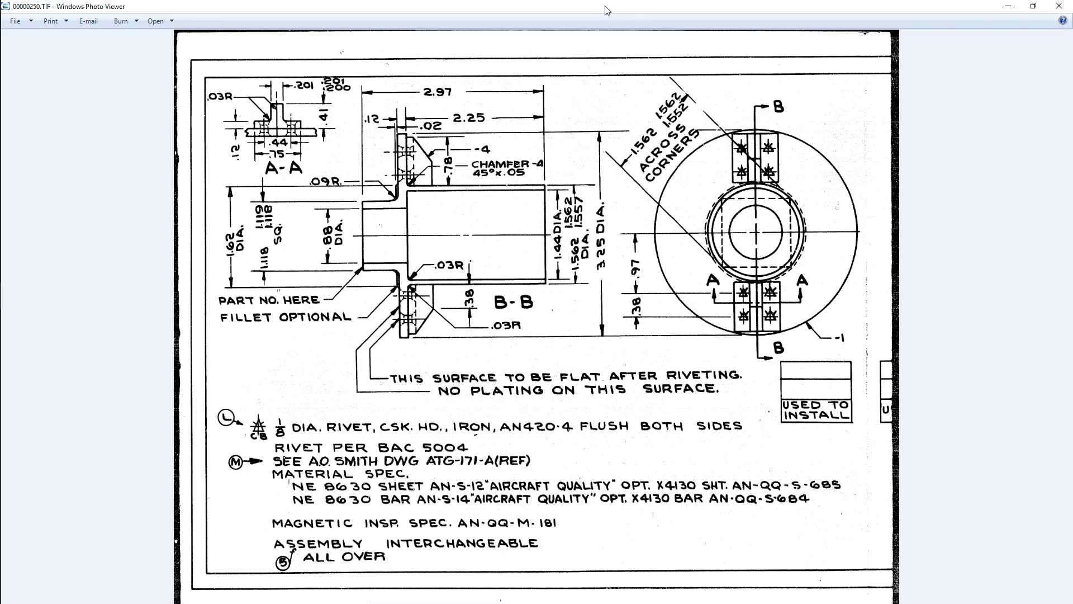
{"action": "left_click_drag", "start_coordinate": [607, 10], "coordinate": [1072, 302]}
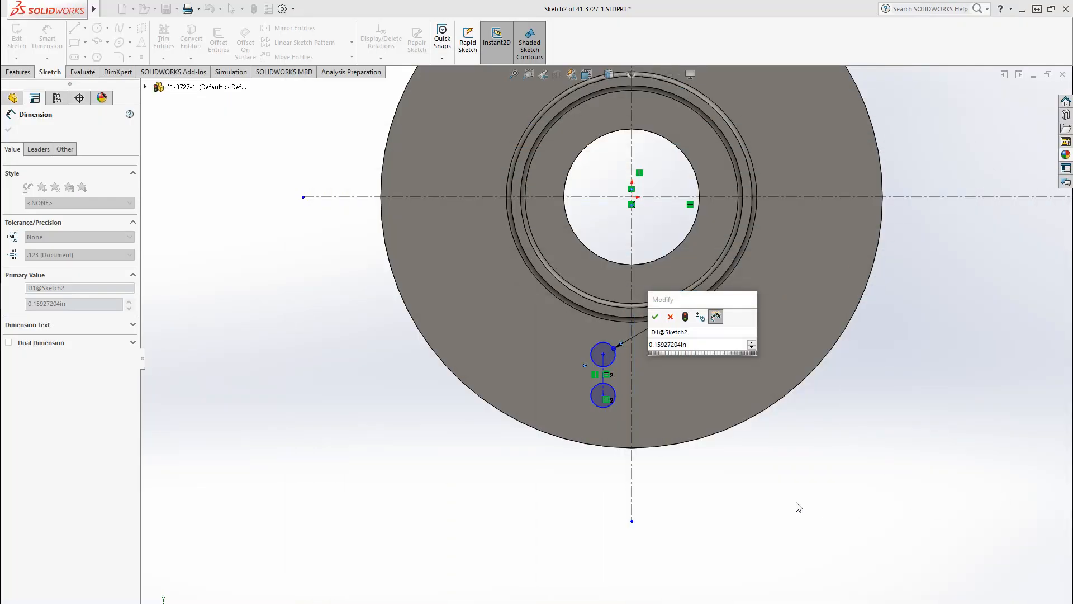
{"action": "left_click", "coordinate": [704, 344]}
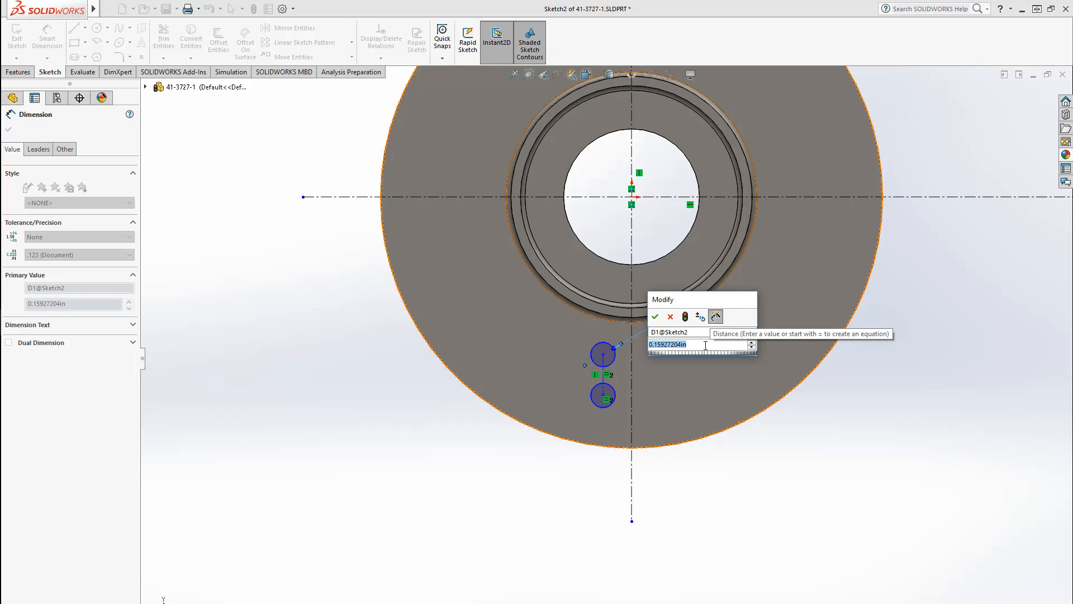
{"action": "type", "text": ".125"}
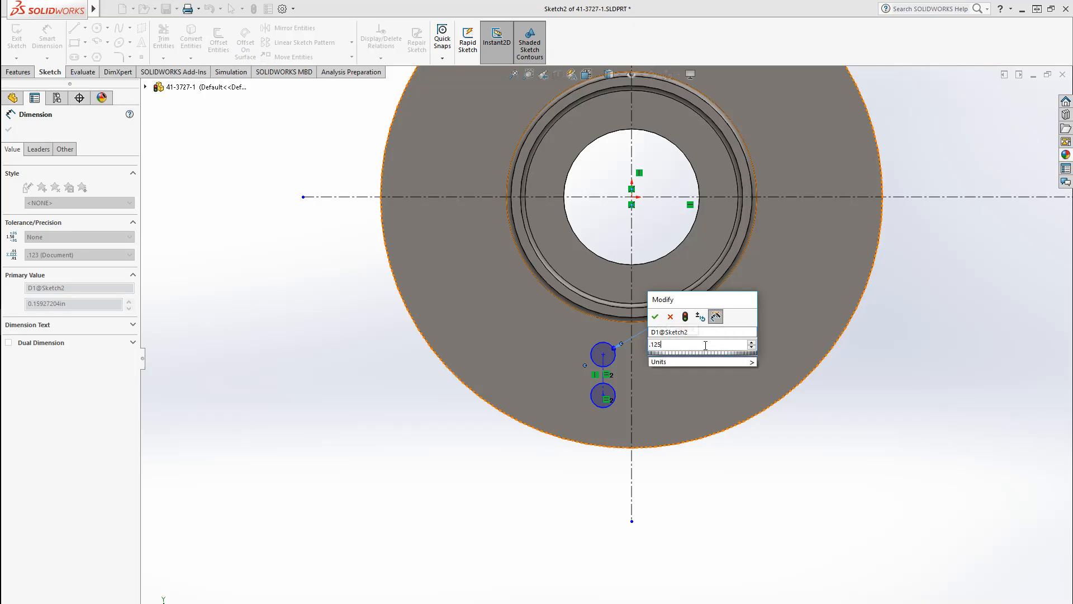
{"action": "key", "text": "Return"}
{"action": "left_click", "coordinate": [821, 505]}
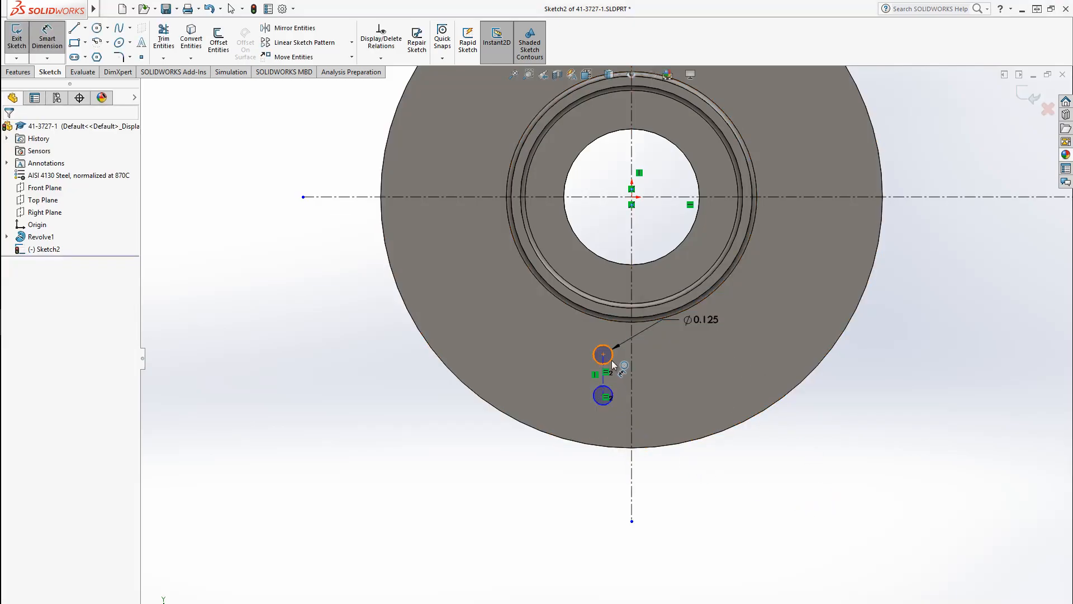
Dimension the vertical spacing between the two small circles as 0.38 in.
{"action": "left_click", "coordinate": [604, 381]}
{"action": "left_click", "coordinate": [551, 377]}
{"action": "type", "text": ".38"}
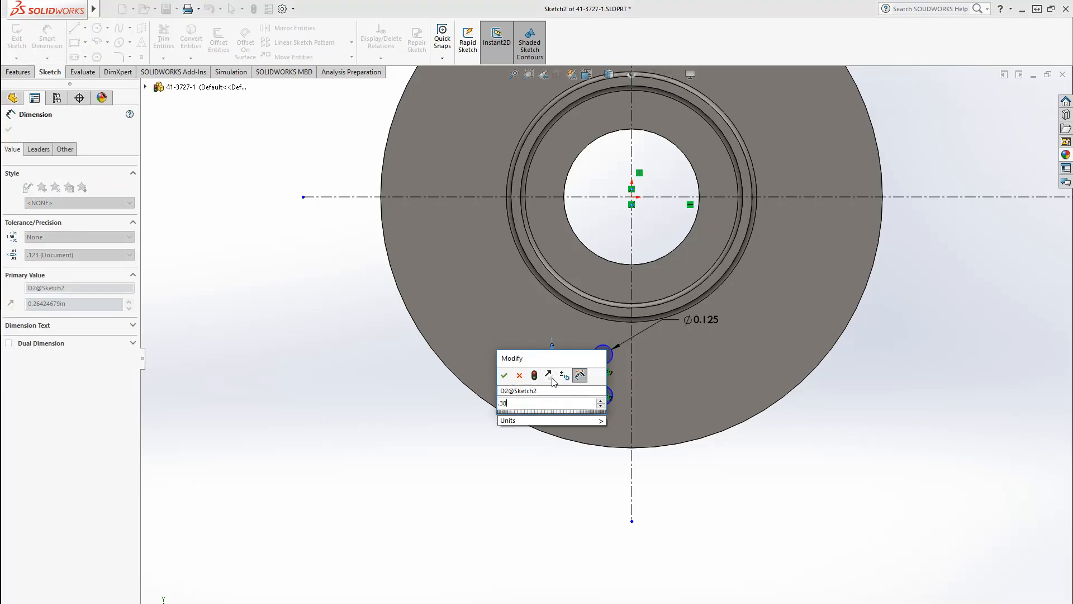
{"action": "key", "text": "Return"}
{"action": "left_click", "coordinate": [517, 522]}
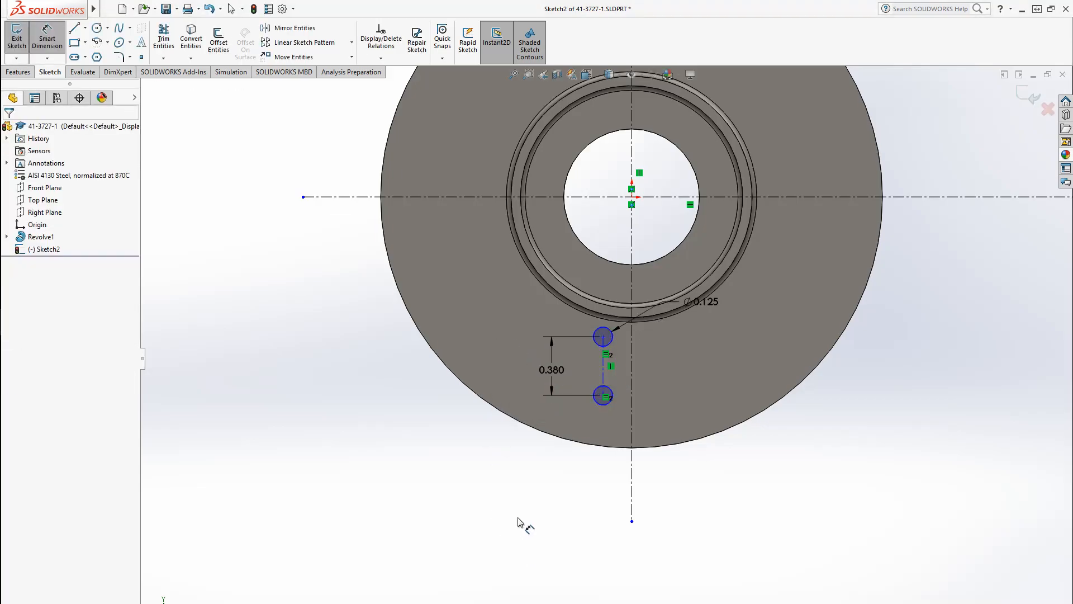
Dimension the upper small circle's center 0.97 in below the horizontal centerline.
{"action": "left_click", "coordinate": [603, 336]}
{"action": "left_click", "coordinate": [601, 200]}
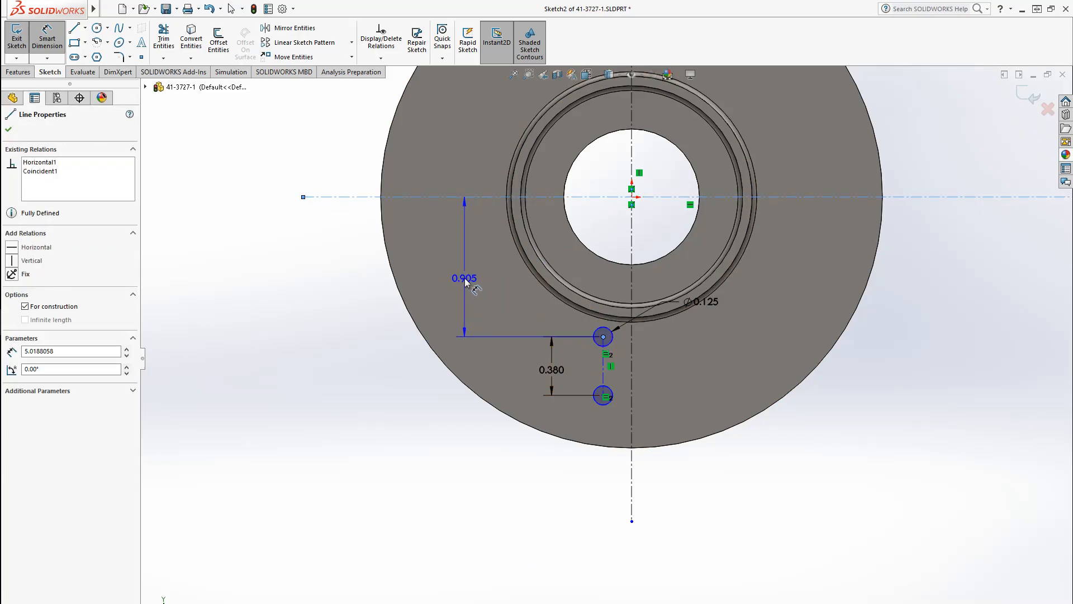
{"action": "left_click", "coordinate": [465, 278]}
{"action": "type", "text": ".9"}
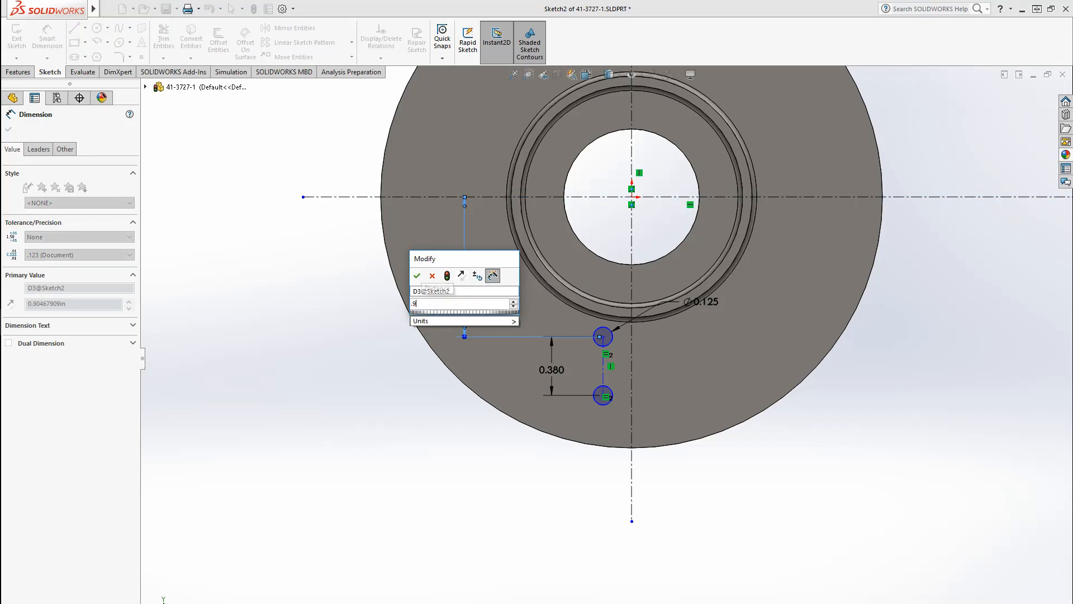
{"action": "type", "text": "7"}
{"action": "key", "text": "Return"}
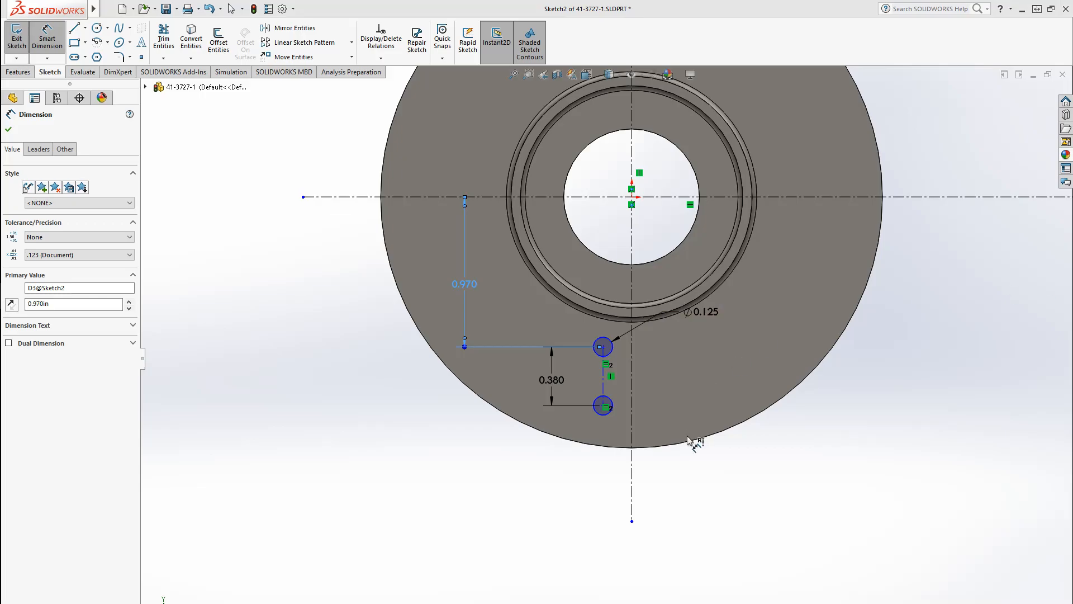
Dimension the construction line joining the circles 0.22 in from the vertical centerline.
{"action": "left_click", "coordinate": [602, 388]}
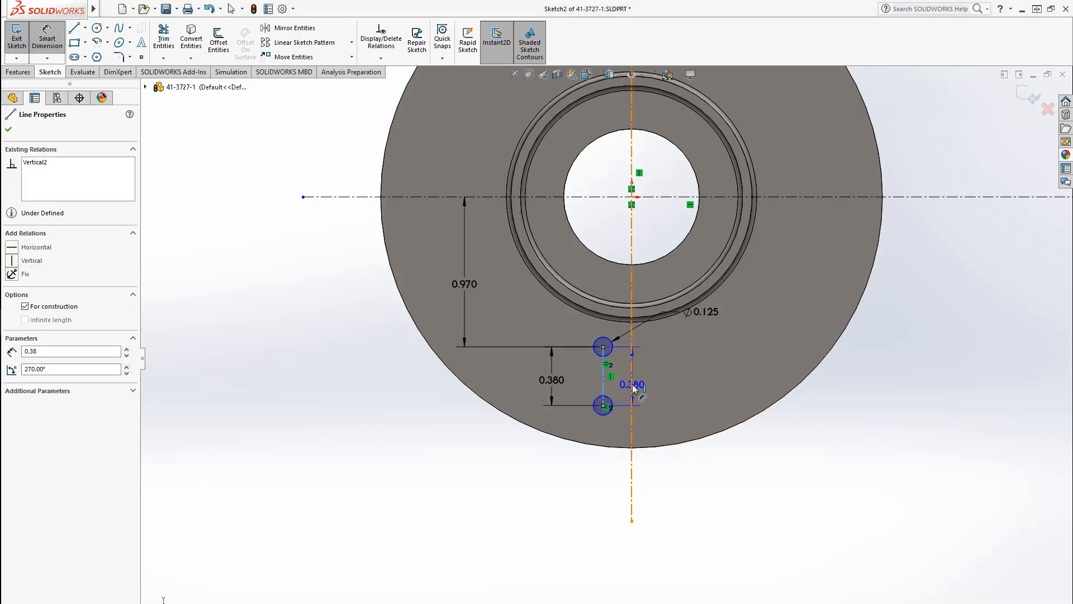
{"action": "left_click", "coordinate": [632, 387]}
{"action": "left_click", "coordinate": [616, 438]}
{"action": "type", "text": "0.22"}
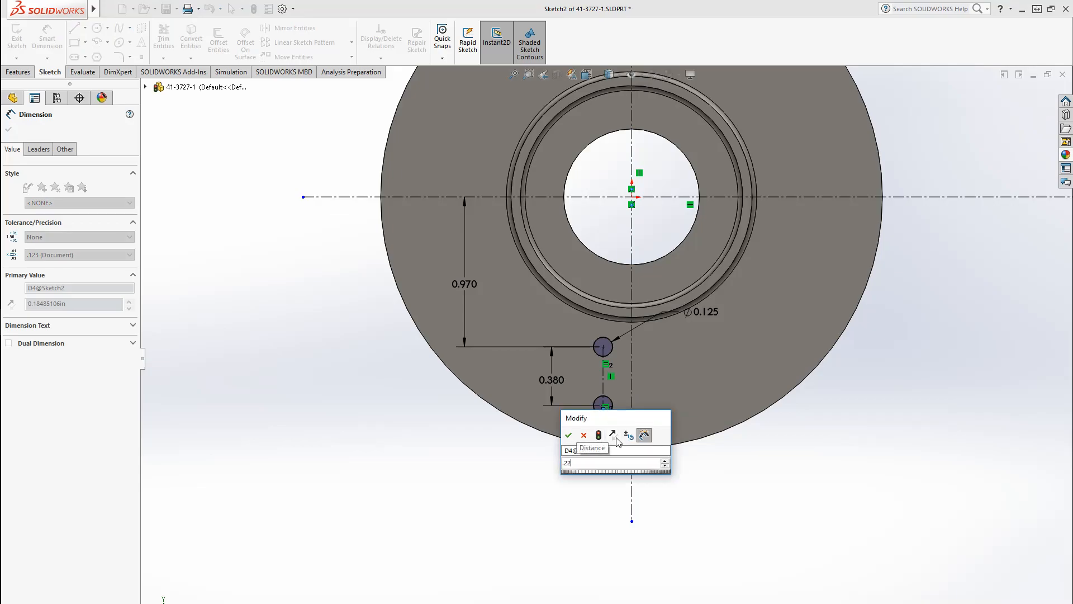
{"action": "key", "text": "Return"}
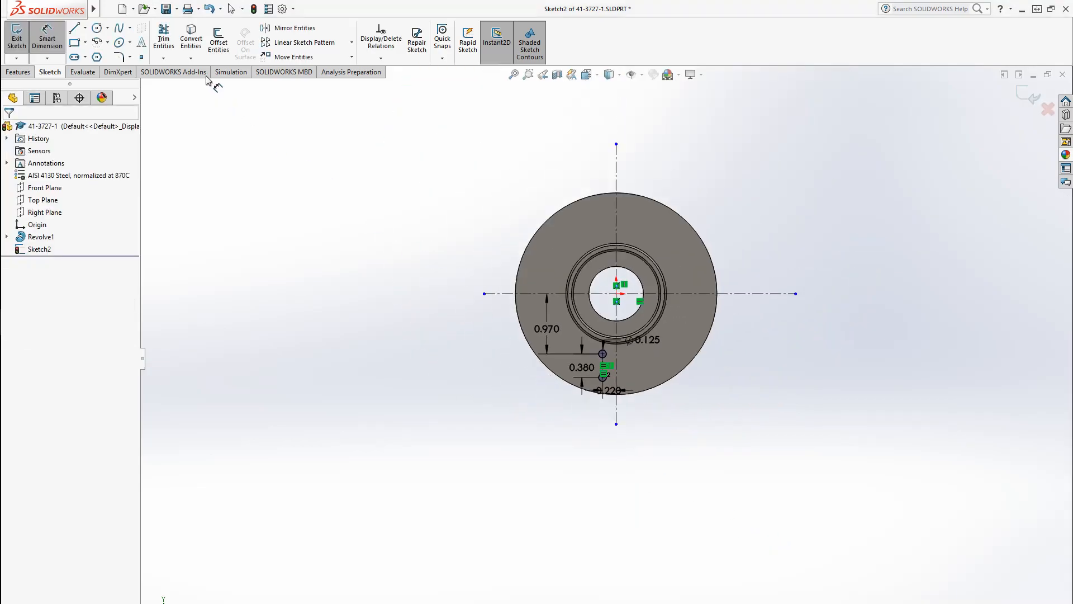
Mirror the two circles and their connecting construction line about the vertical centerline.
{"action": "left_click", "coordinate": [294, 28]}
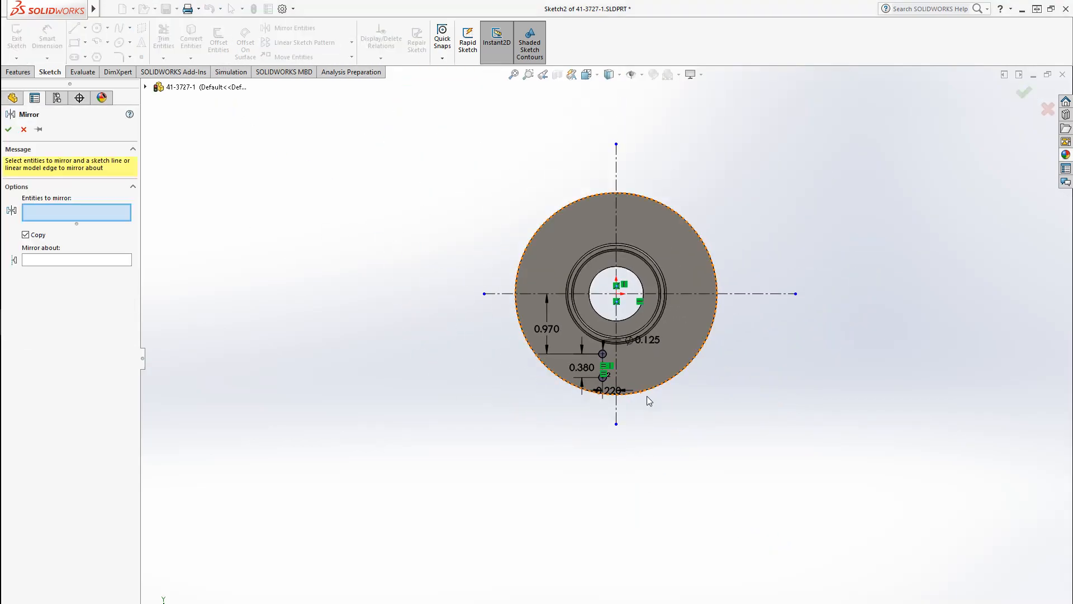
{"action": "scroll", "coordinate": [648, 395], "scroll_direction": "down", "scroll_amount": 5}
{"action": "left_click_drag", "start_coordinate": [530, 427], "coordinate": [483, 250]}
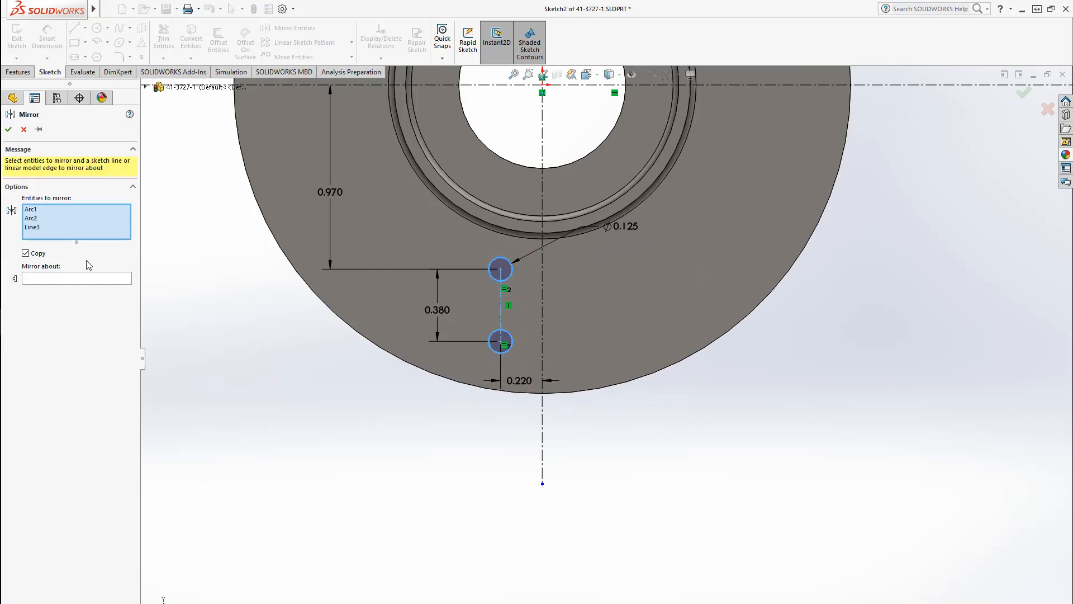
{"action": "left_click", "coordinate": [83, 279]}
{"action": "left_click", "coordinate": [543, 326]}
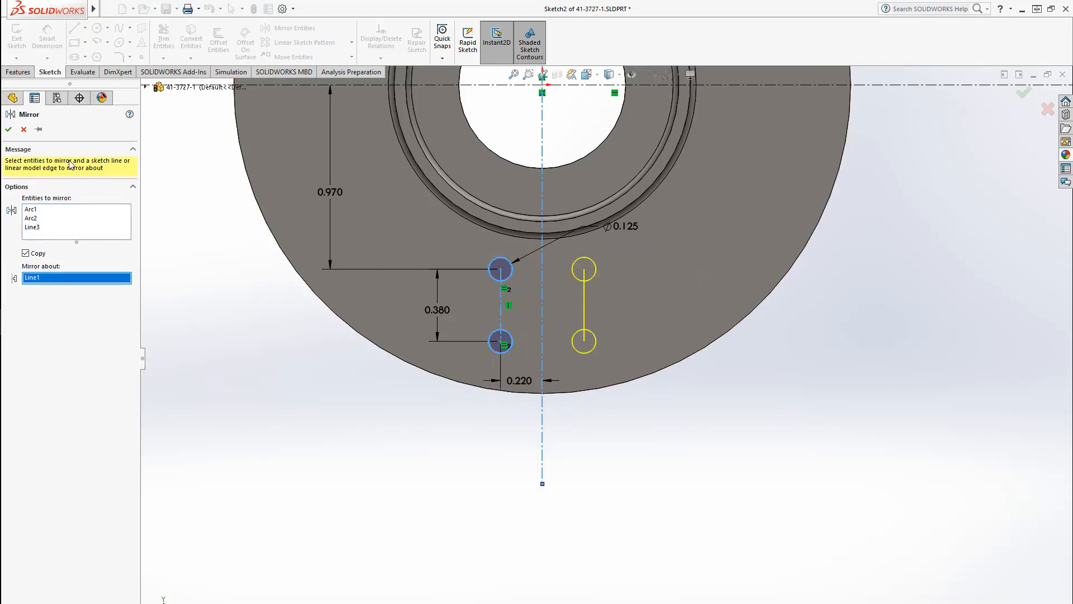
{"action": "left_click", "coordinate": [8, 129]}
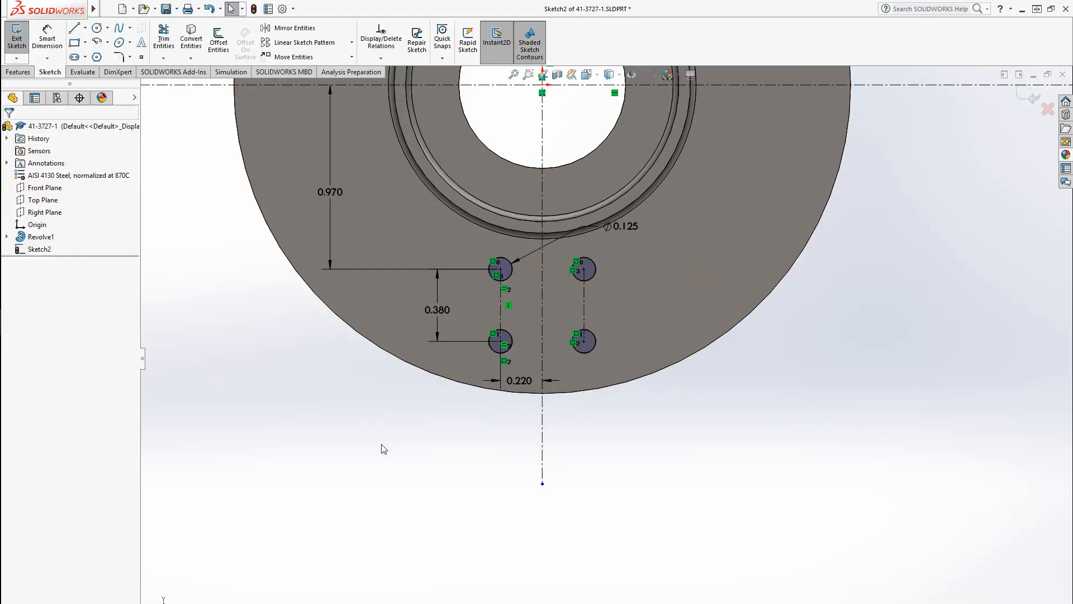
Mirror the four circles and both construction lines about the horizontal centerline to the opposite side of the disc.
{"action": "left_click", "coordinate": [294, 27]}
{"action": "left_click_drag", "start_coordinate": [469, 251], "coordinate": [671, 382]}
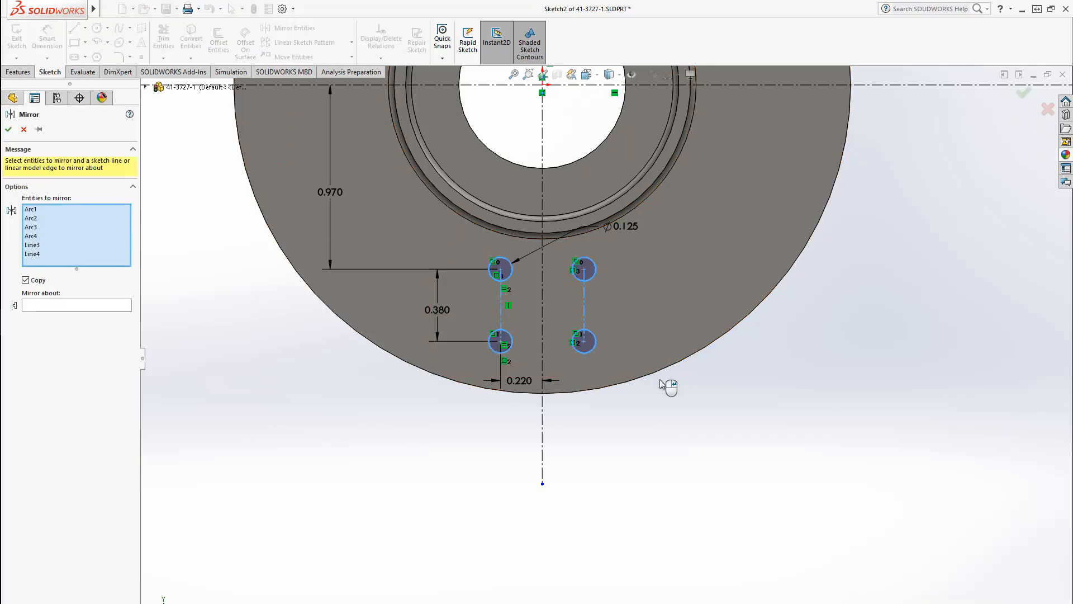
{"action": "left_click", "coordinate": [129, 304]}
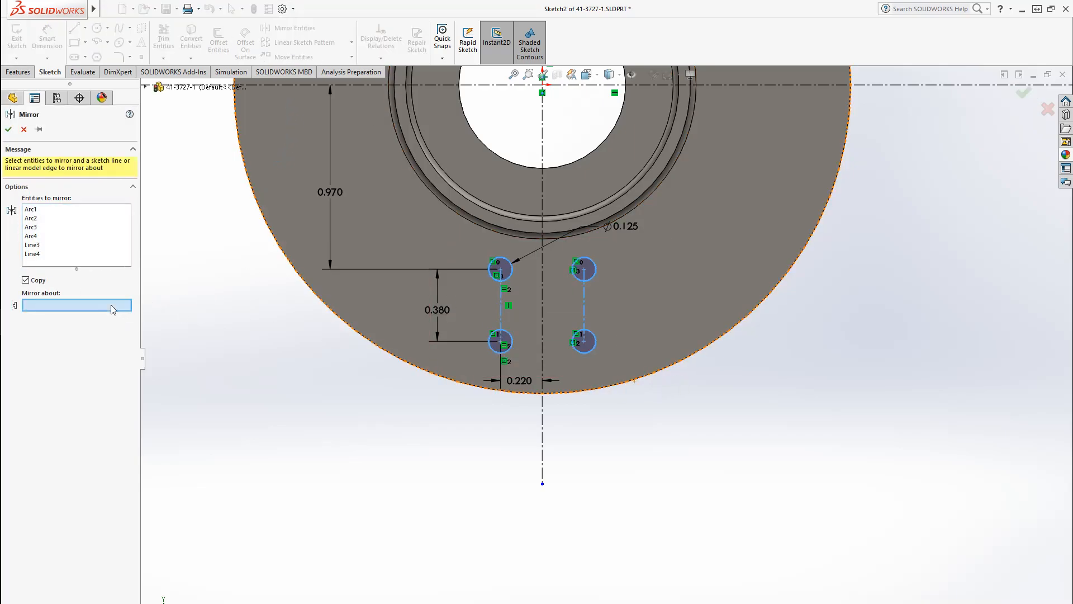
{"action": "left_click", "coordinate": [383, 85]}
{"action": "scroll", "coordinate": [659, 297], "scroll_direction": "up", "scroll_amount": 5}
{"action": "scroll", "coordinate": [629, 300], "scroll_direction": "down", "scroll_amount": 2}
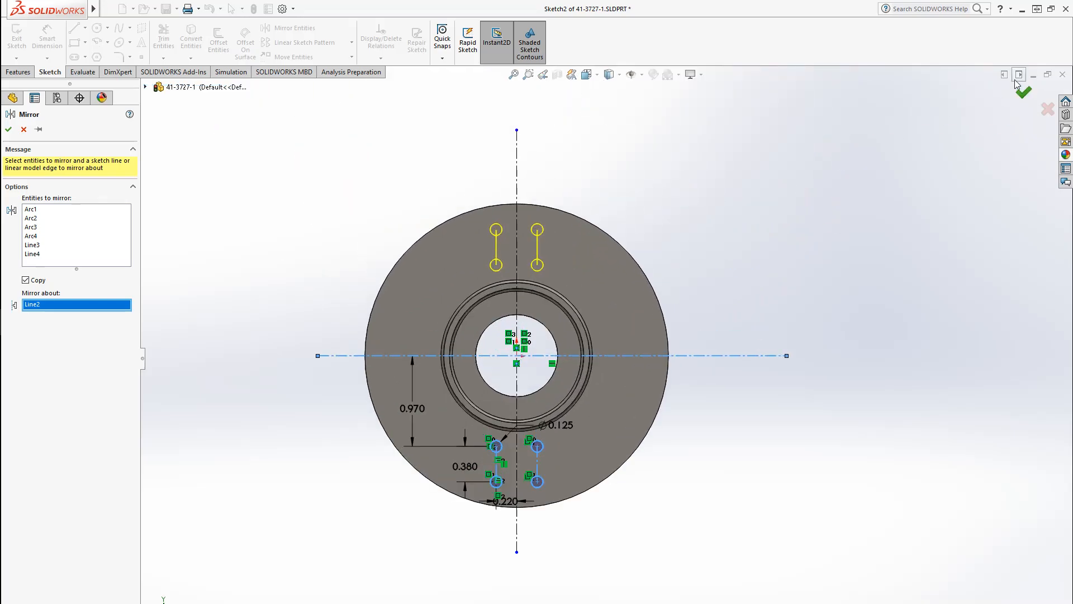
{"action": "left_click", "coordinate": [1022, 94]}
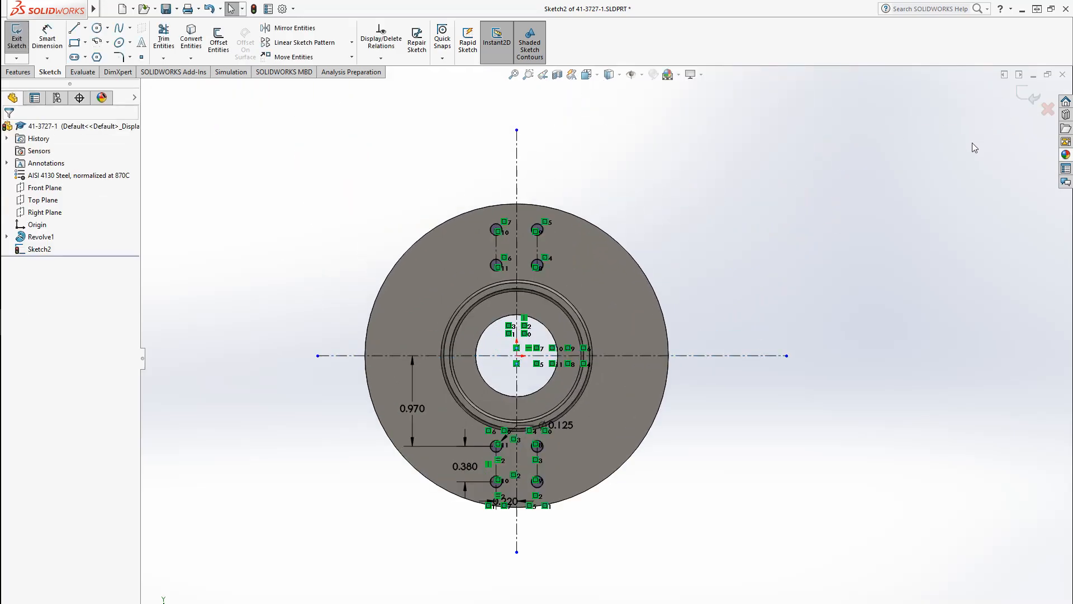
Cut the eight rivet holes through the disc with a Through All extruded cut and save the part.
{"action": "left_click", "coordinate": [18, 72]}
{"action": "left_click", "coordinate": [171, 42]}
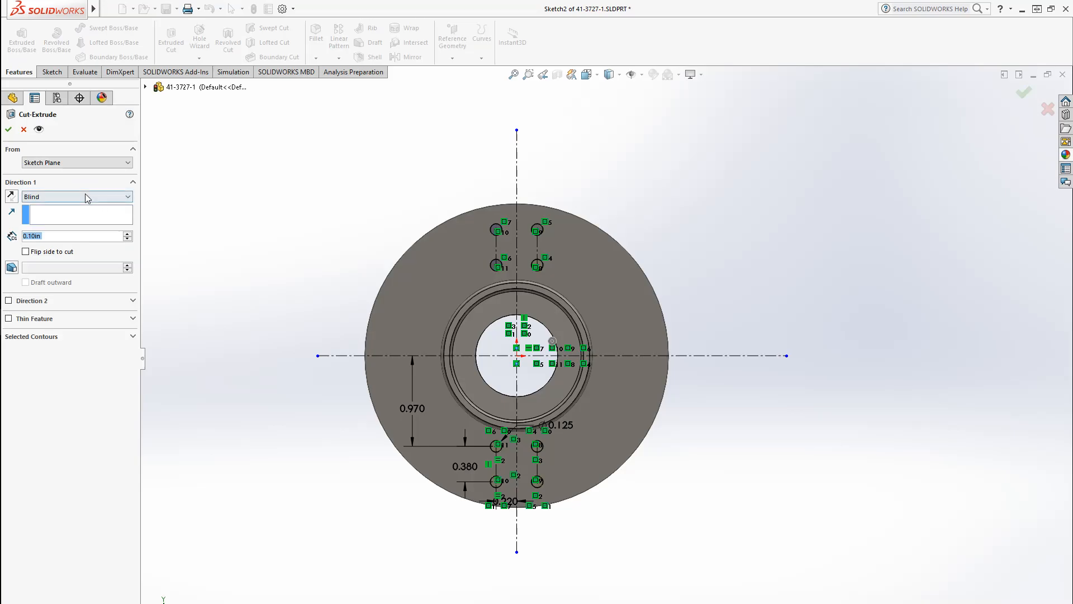
{"action": "left_click", "coordinate": [76, 197]}
{"action": "left_click", "coordinate": [45, 217]}
{"action": "left_click", "coordinate": [10, 129]}
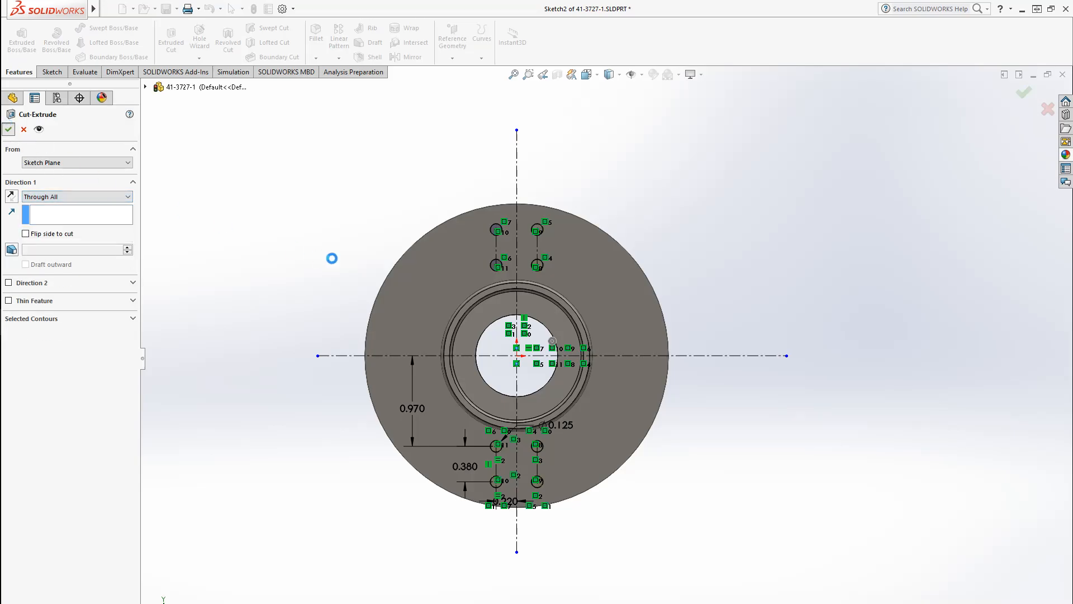
{"action": "key", "text": "ctrl+s"}
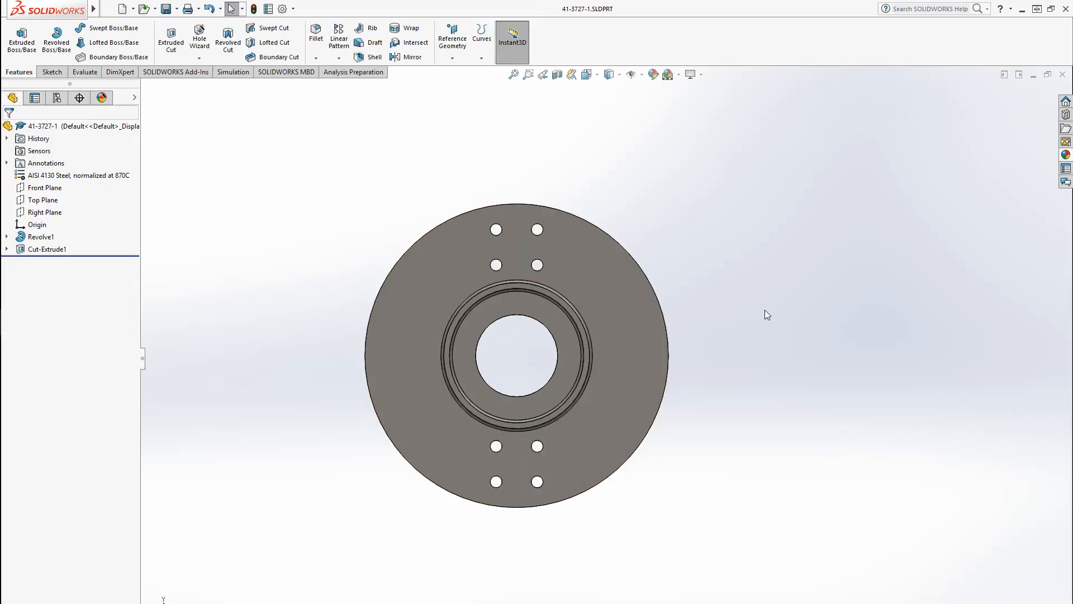
Switch to the Assem1 assembly, save it, and inspect the locking keys on the disc.
{"action": "mouse_move", "coordinate": [17, 321]}
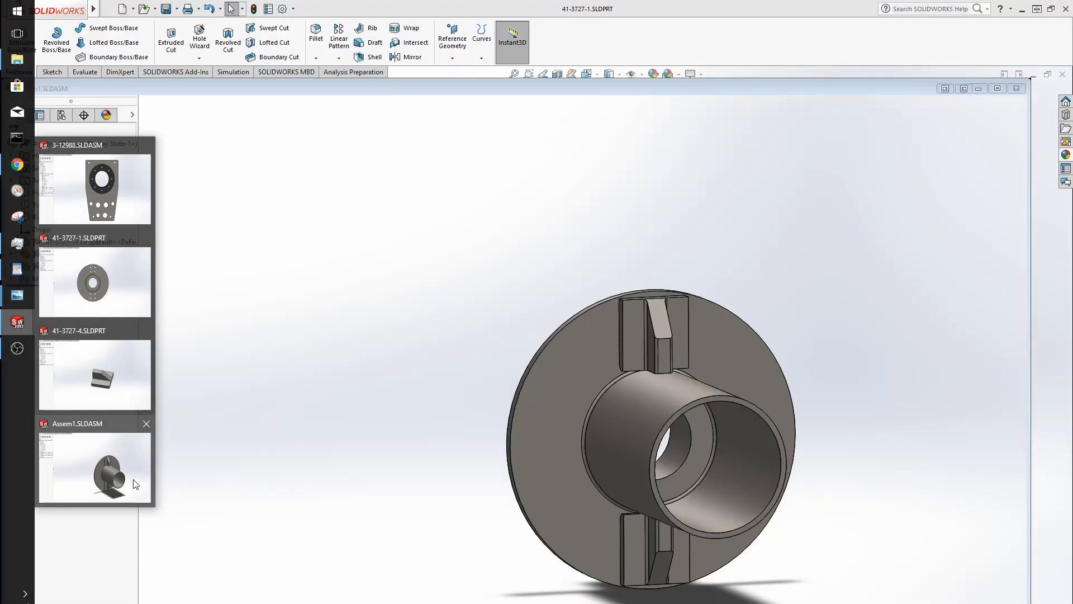
{"action": "left_click", "coordinate": [136, 483]}
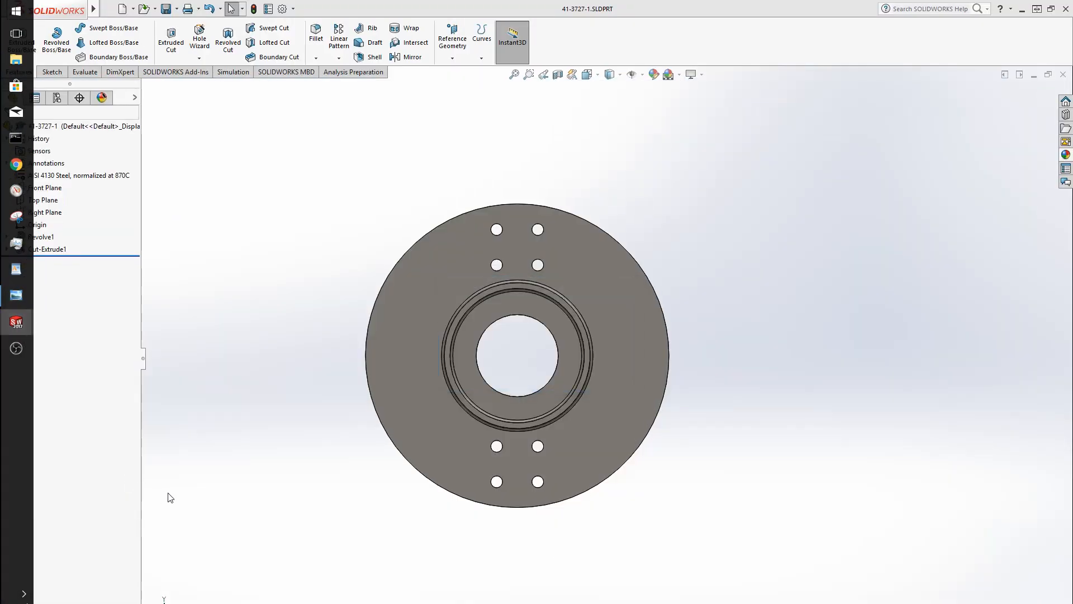
{"action": "key", "text": "ctrl+s"}
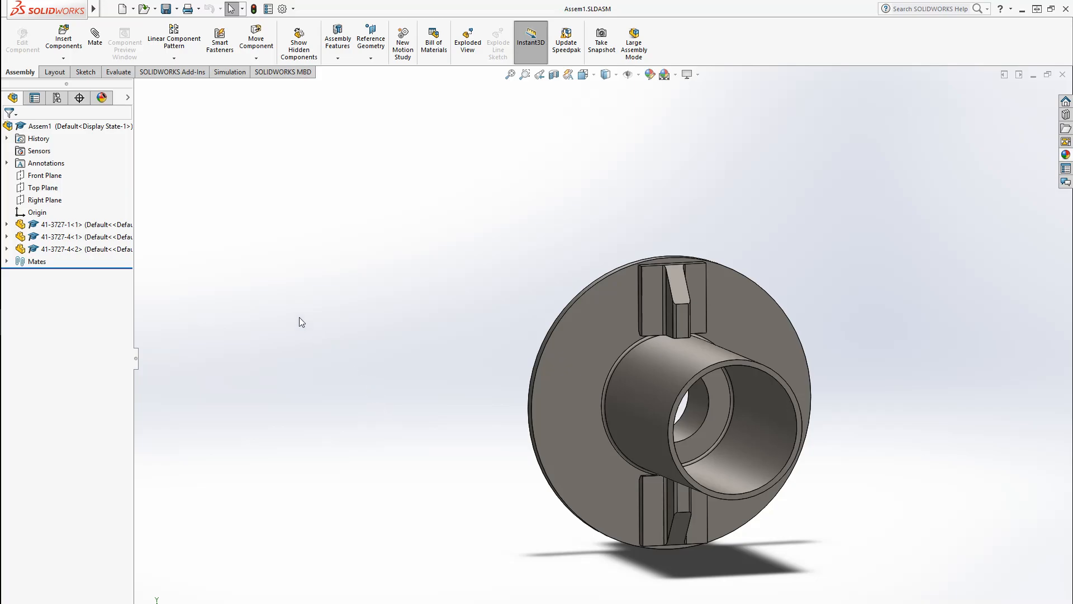
{"action": "middle_click_drag", "start_coordinate": [307, 343], "coordinate": [477, 372]}
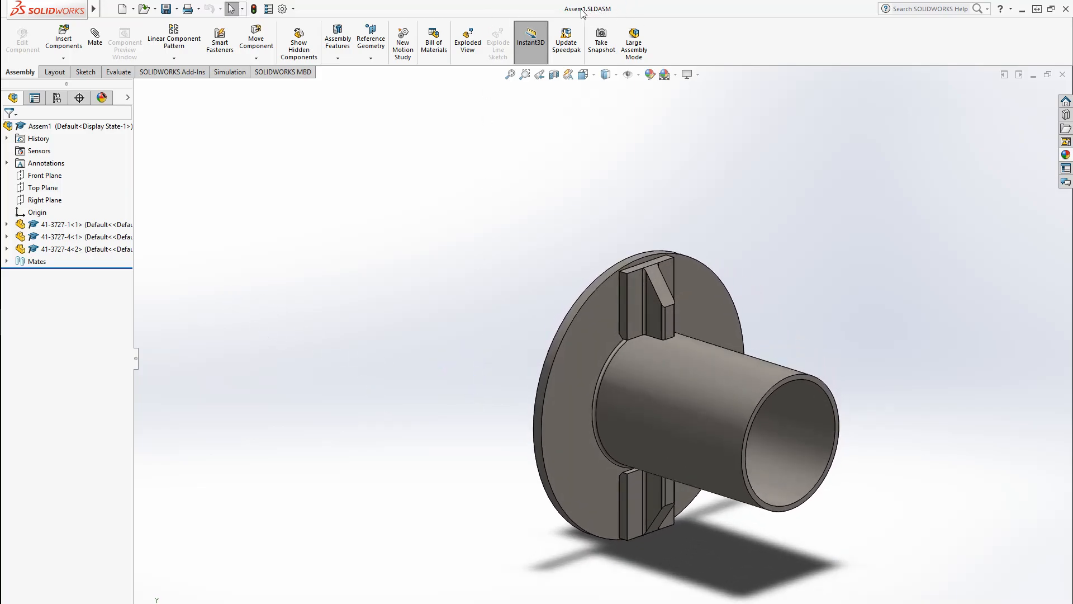
{"action": "middle_click_drag", "start_coordinate": [628, 321], "coordinate": [417, 305]}
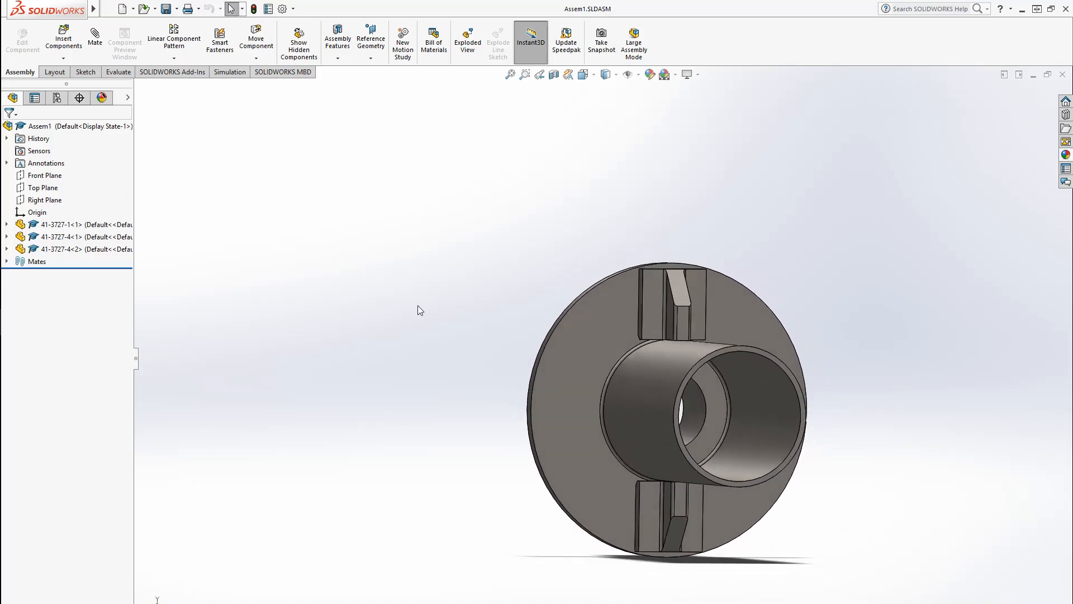
Edit the first 41-3727-4 locking key in the context of the assembly and start a sketch on its flat mounting face.
{"action": "left_click", "coordinate": [73, 249]}
{"action": "left_click", "coordinate": [60, 237]}
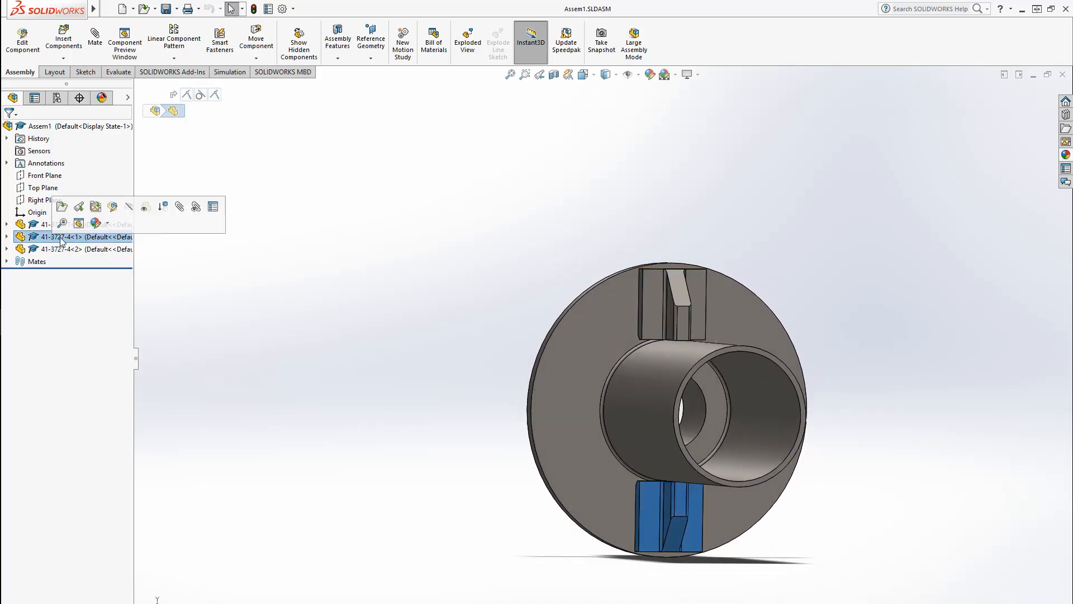
{"action": "left_click", "coordinate": [112, 213]}
{"action": "middle_click_drag", "start_coordinate": [443, 462], "coordinate": [408, 590]}
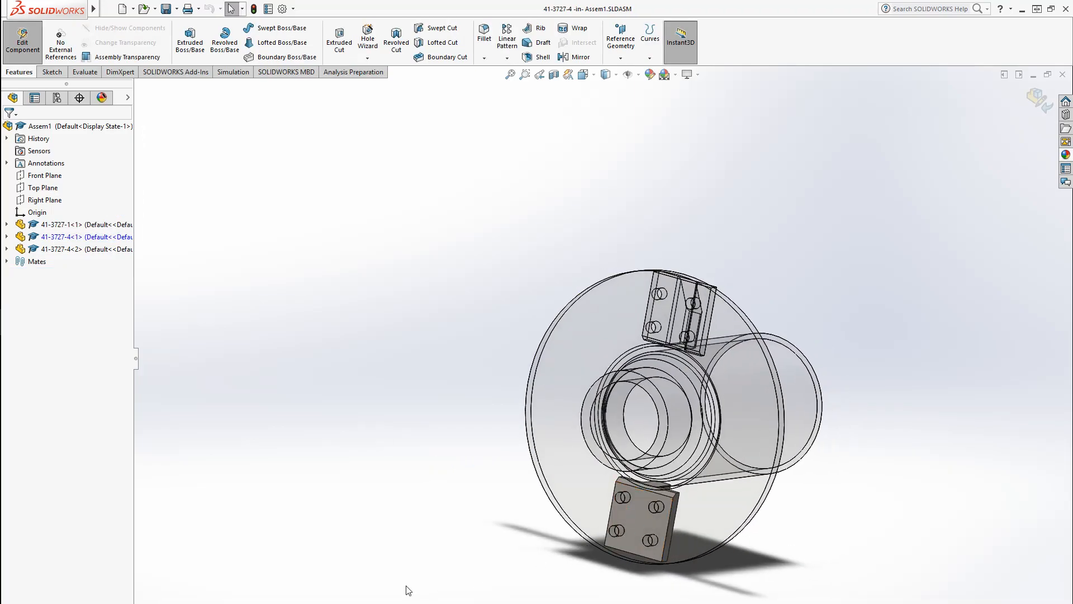
{"action": "left_click", "coordinate": [52, 71]}
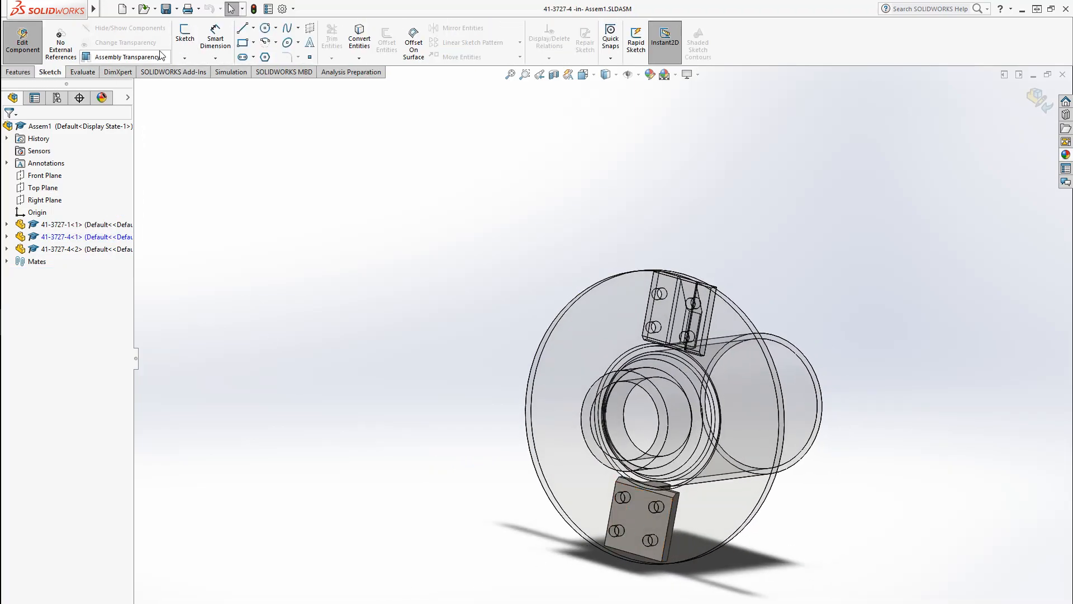
{"action": "left_click", "coordinate": [184, 35]}
{"action": "left_click", "coordinate": [648, 518]}
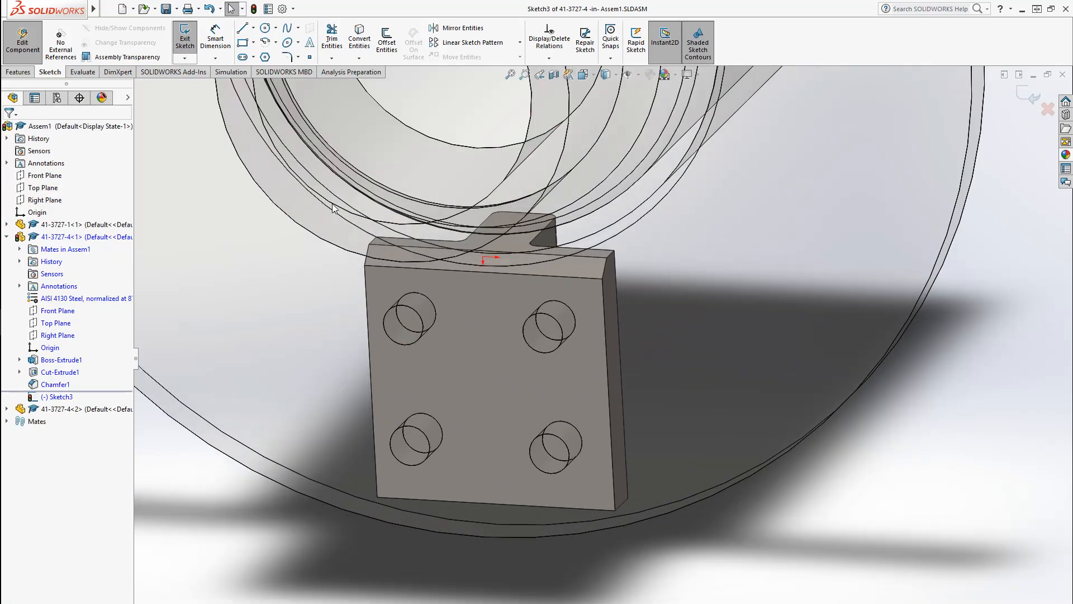
Convert the four rivet hole edges of the disc behind the key into circles in the key's sketch.
{"action": "left_click", "coordinate": [360, 39]}
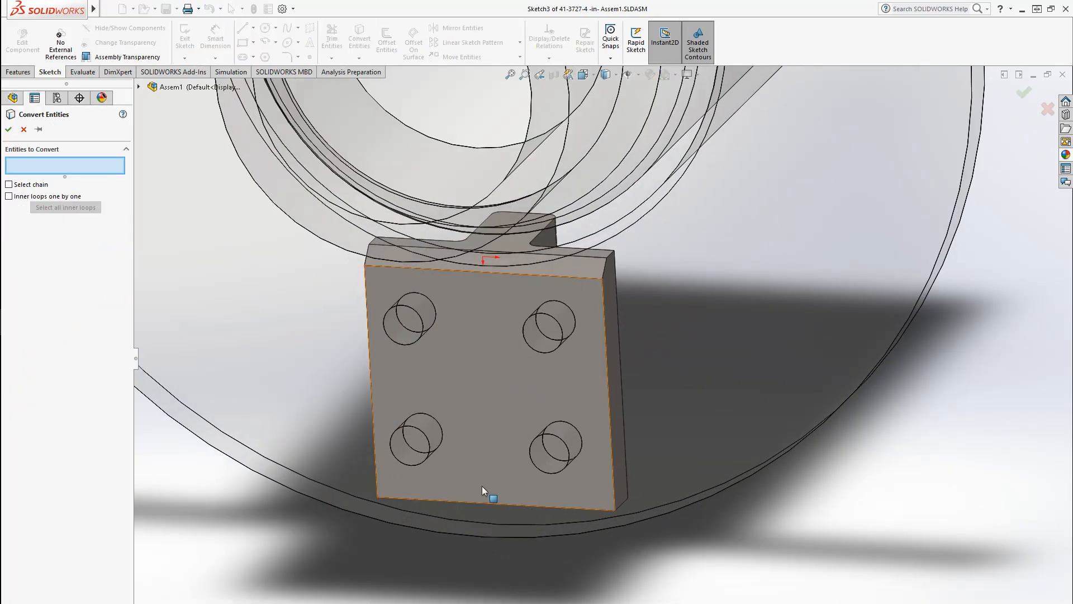
{"action": "left_click", "coordinate": [404, 465]}
{"action": "left_click", "coordinate": [403, 465]}
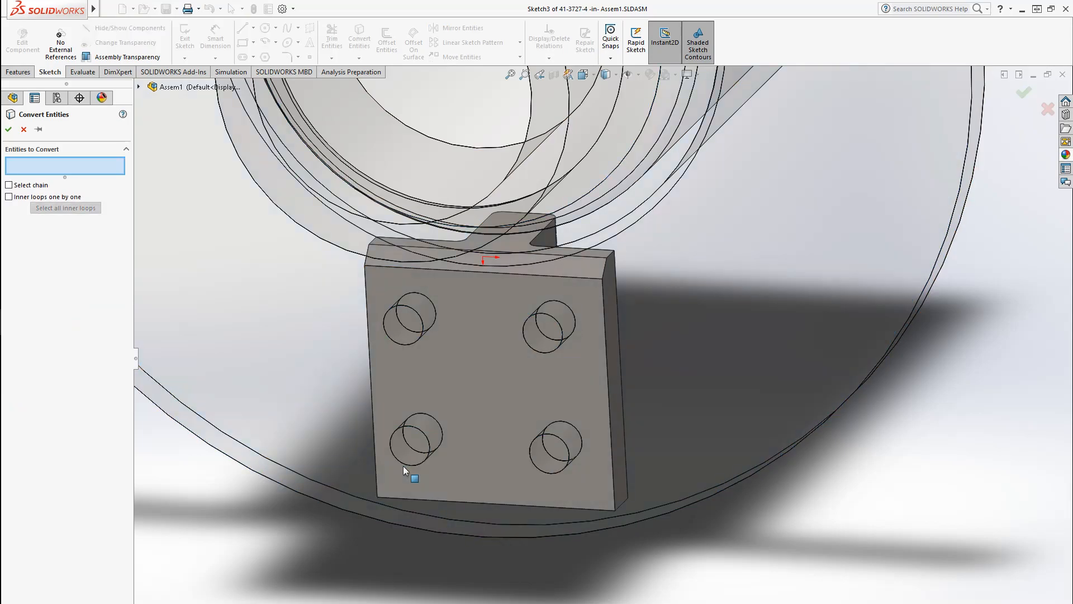
{"action": "left_click", "coordinate": [405, 463]}
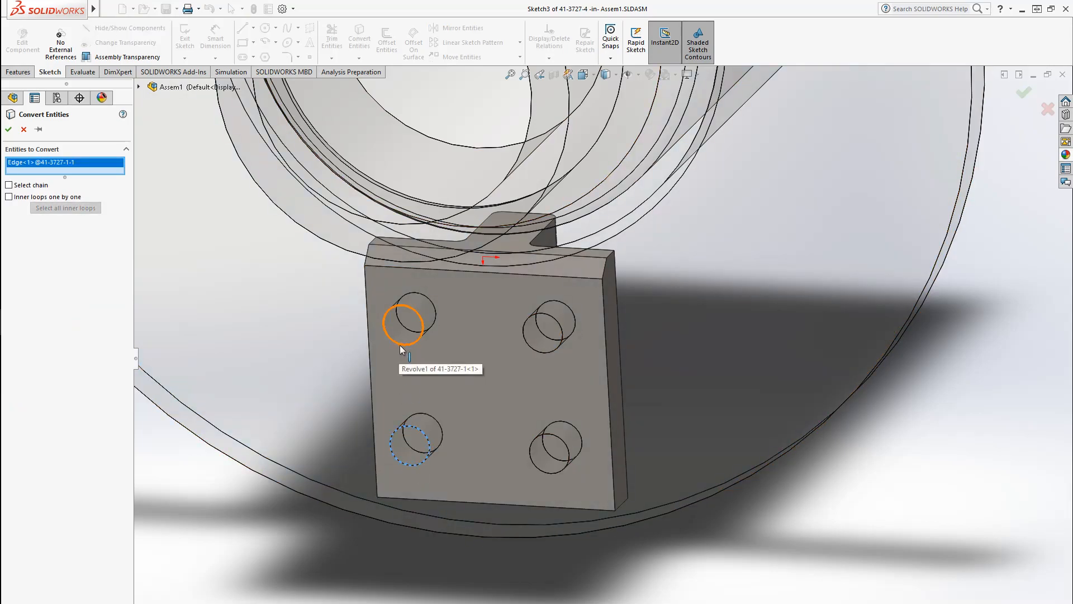
{"action": "left_click", "coordinate": [398, 346]}
{"action": "left_click", "coordinate": [557, 353]}
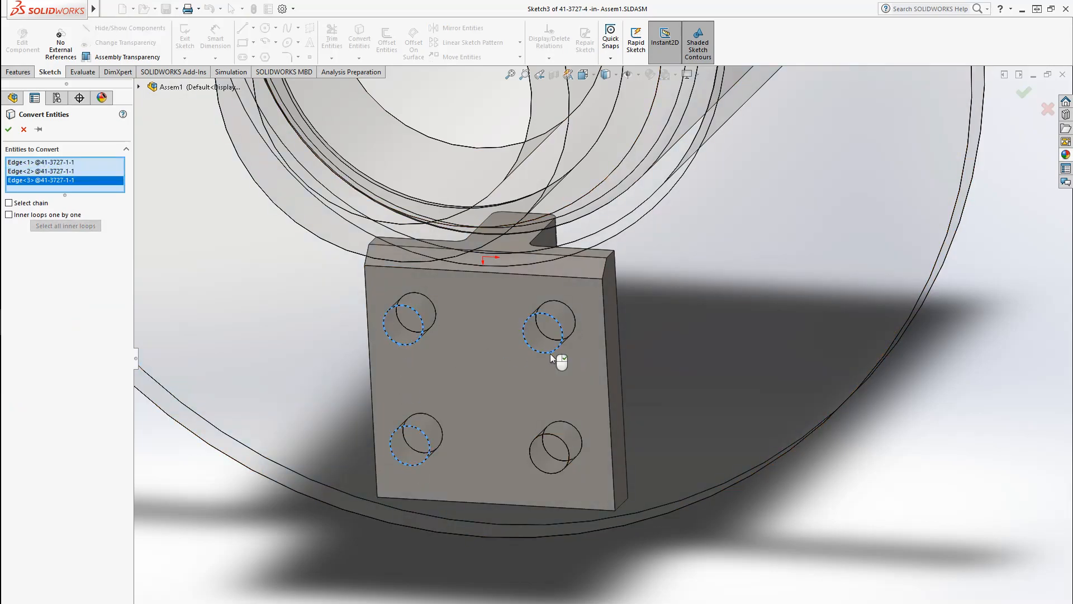
{"action": "left_click", "coordinate": [574, 447]}
{"action": "left_click", "coordinate": [1023, 95]}
{"action": "scroll", "coordinate": [568, 401], "scroll_direction": "up", "scroll_amount": 7}
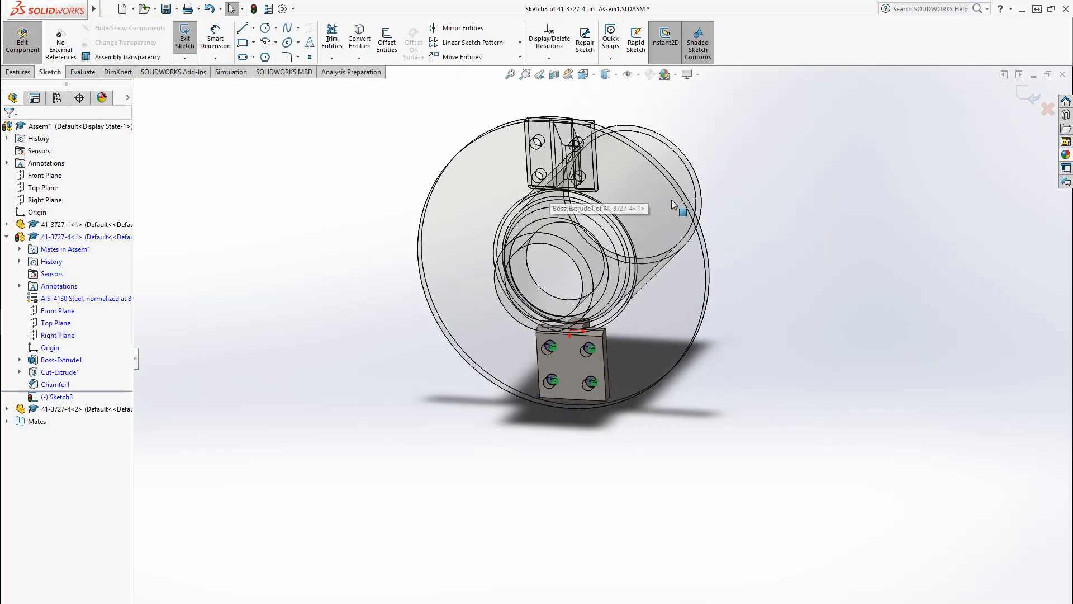
{"action": "scroll", "coordinate": [568, 397], "scroll_direction": "down", "scroll_amount": 10}
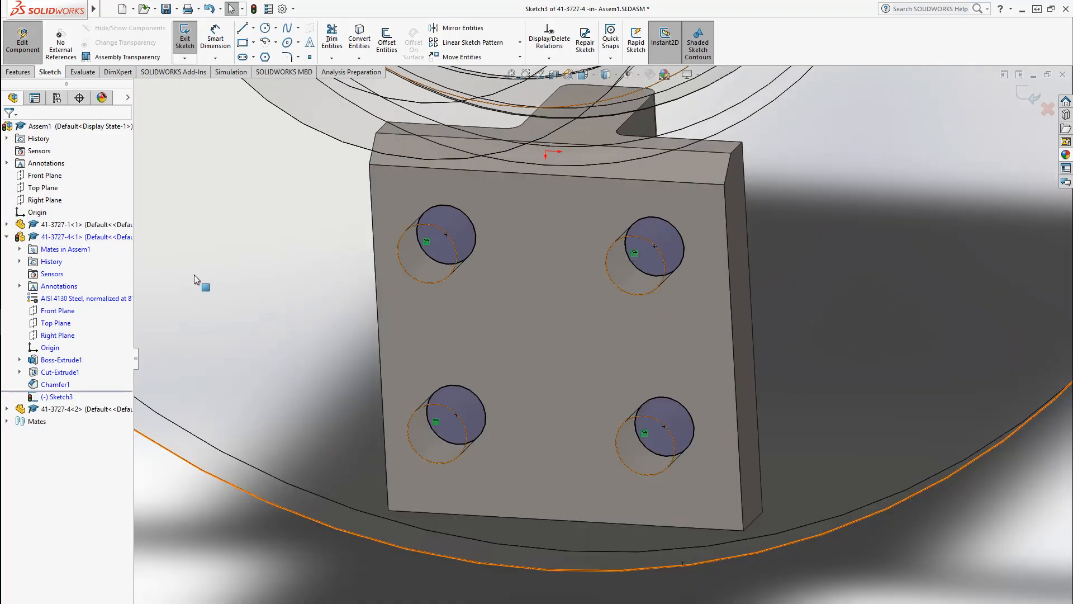
Cut the four converted circles through the locking key with an extruded cut.
{"action": "left_click", "coordinate": [23, 75]}
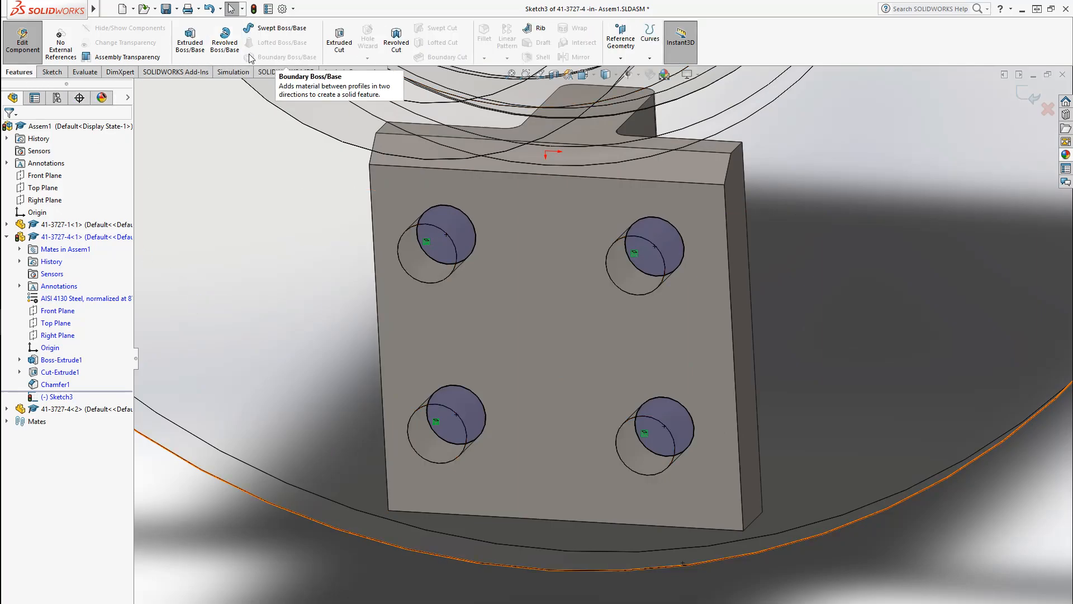
{"action": "left_click", "coordinate": [339, 39]}
{"action": "left_click", "coordinate": [104, 196]}
{"action": "left_click", "coordinate": [56, 216]}
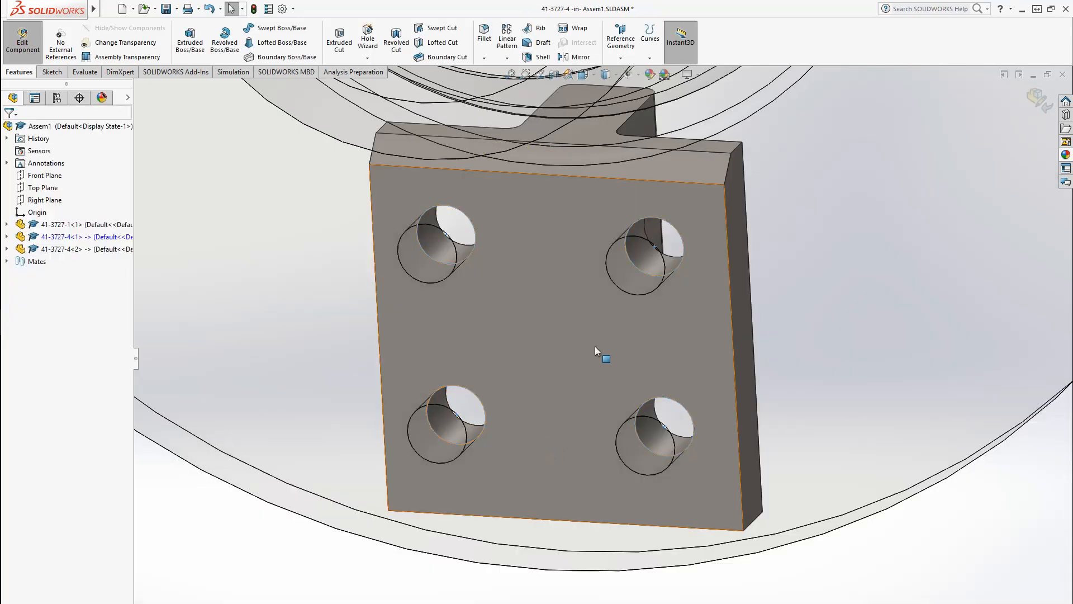
Finish editing the key and save the assembly together with the modified 41-3727-4 part.
{"action": "scroll", "coordinate": [595, 358], "scroll_direction": "up", "scroll_amount": 8}
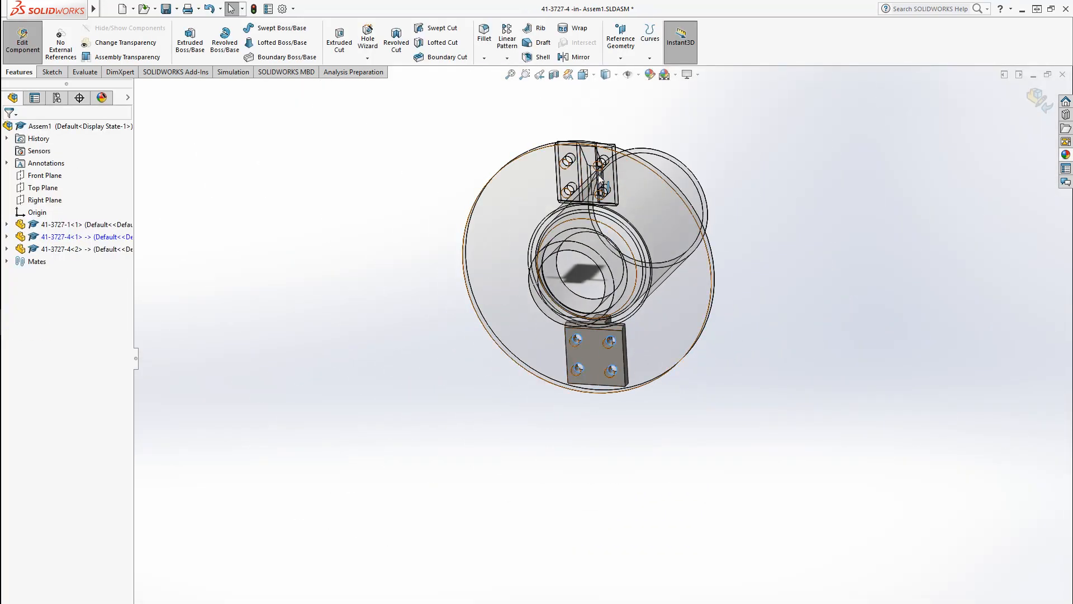
{"action": "left_click", "coordinate": [1035, 103]}
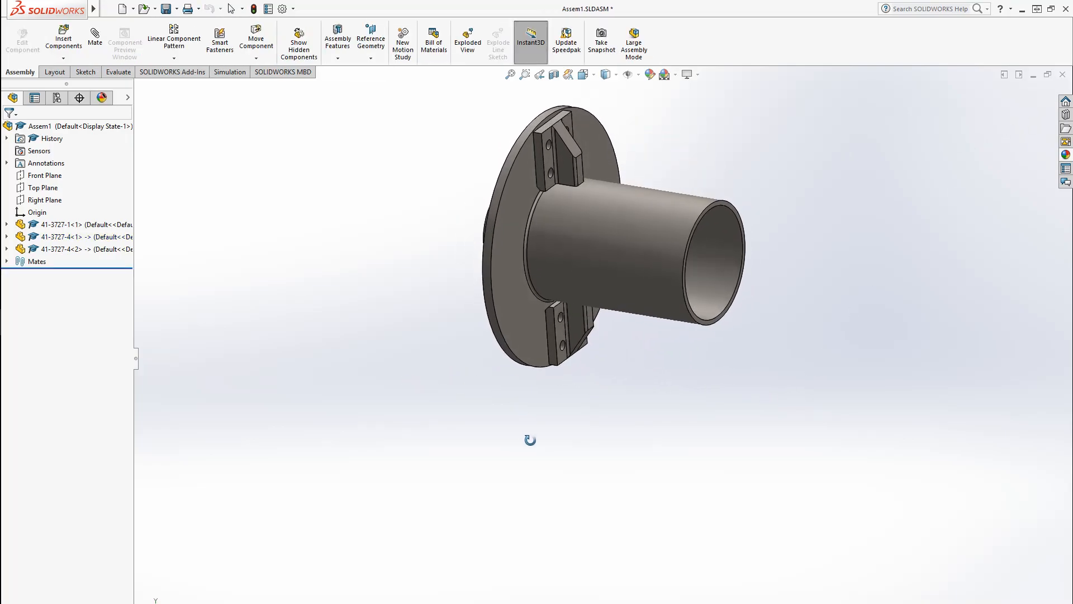
{"action": "key", "text": "ctrl+s"}
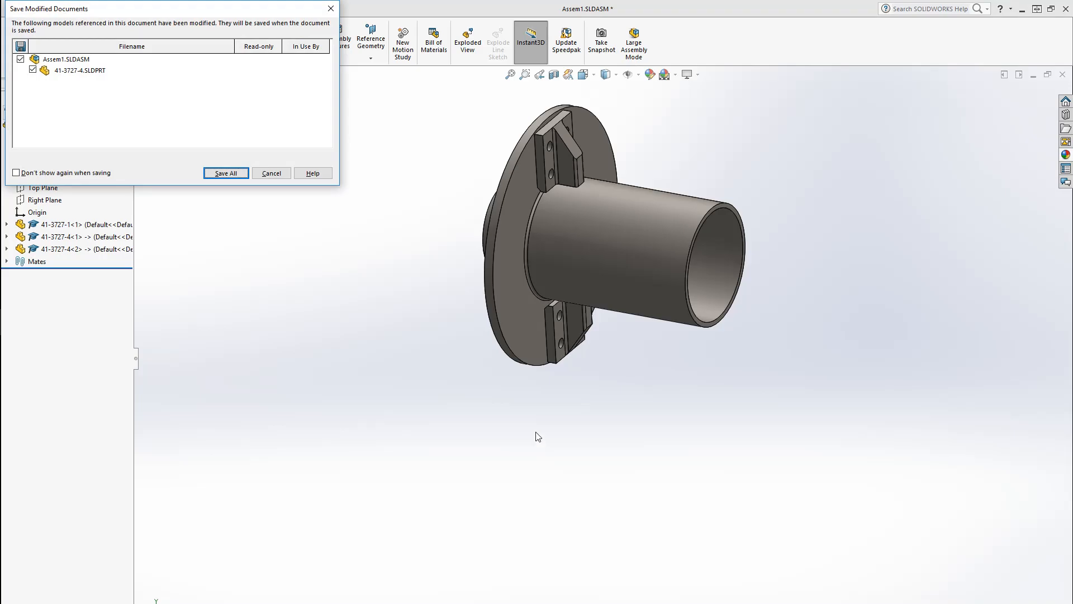
{"action": "left_click", "coordinate": [226, 174]}
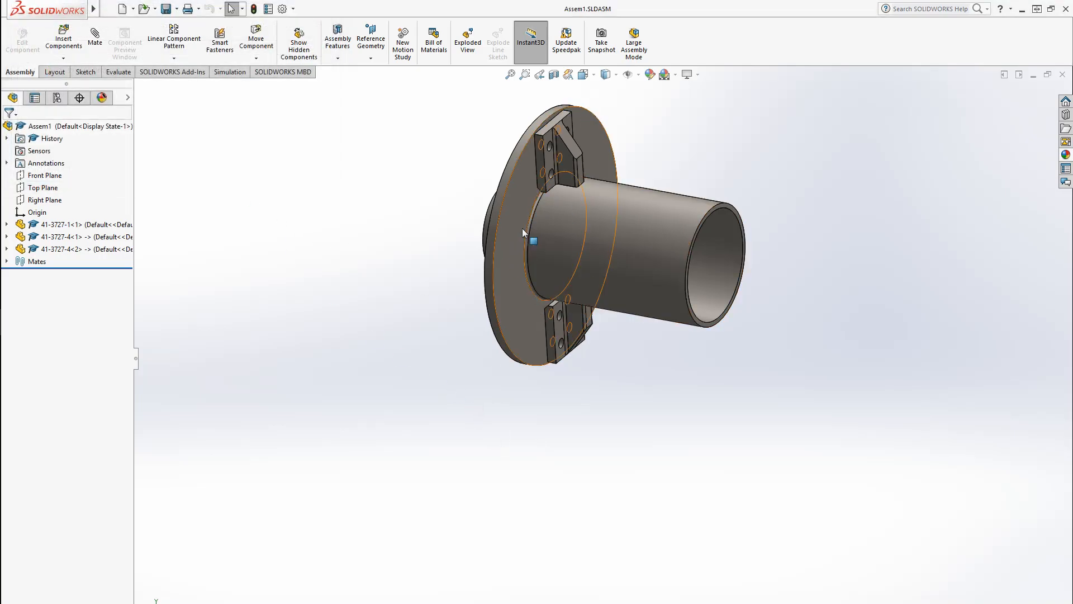
Examine both locking keys and their rivet holes on the disc from several angles.
{"action": "middle_click_drag", "start_coordinate": [522, 235], "coordinate": [499, 296]}
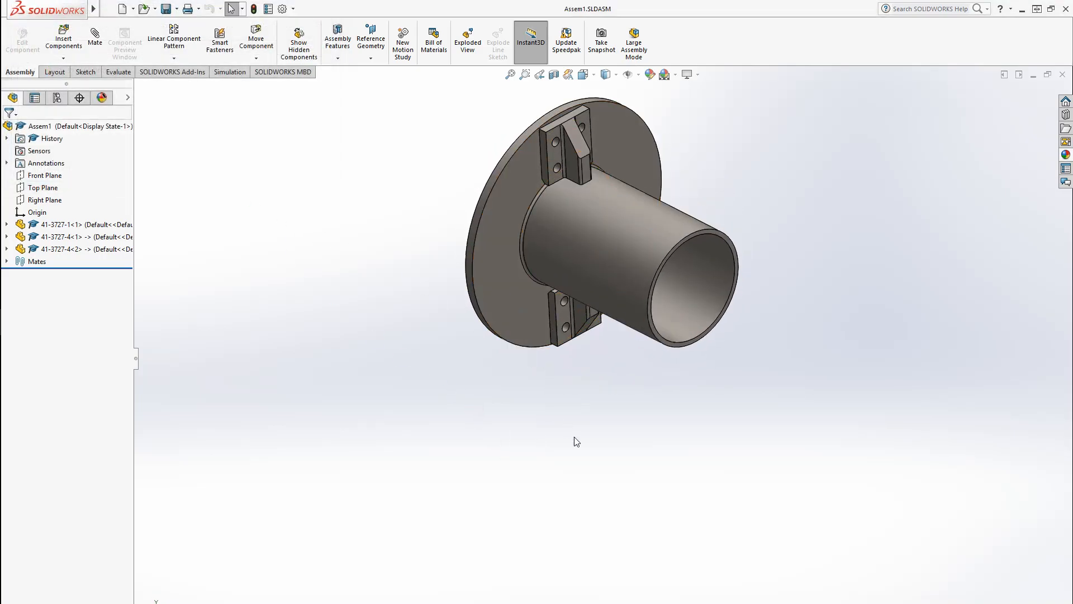
{"action": "scroll", "coordinate": [561, 170], "scroll_direction": "down", "scroll_amount": 8}
{"action": "scroll", "coordinate": [545, 261], "scroll_direction": "up", "scroll_amount": 5}
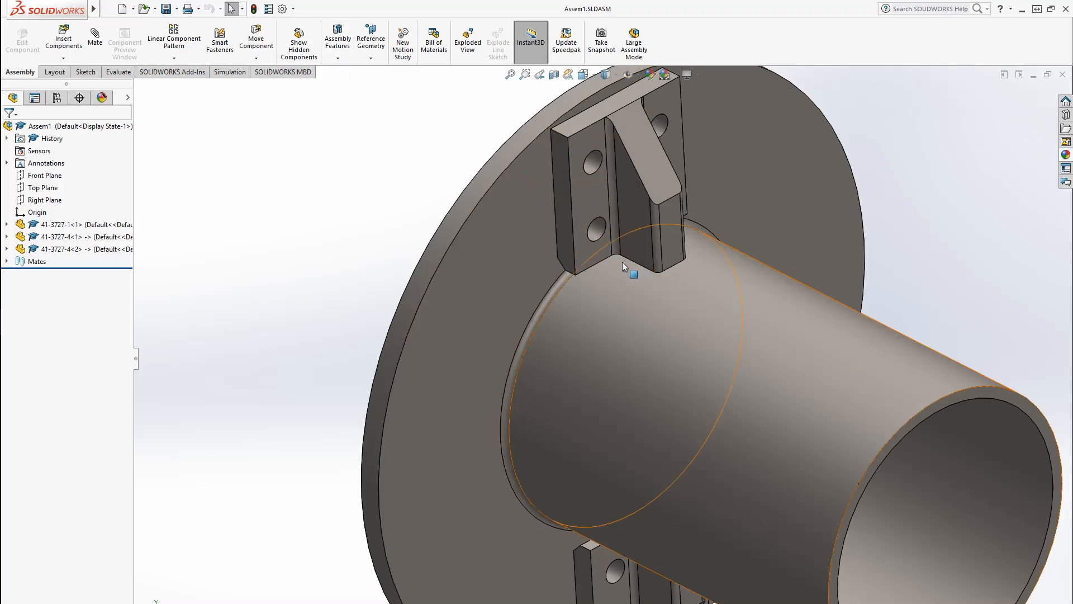
{"action": "mouse_move", "coordinate": [622, 261]}
{"action": "middle_mouse_down"}
{"action": "mouse_move", "coordinate": [618, 224]}
{"action": "mouse_move", "coordinate": [600, 215]}
{"action": "mouse_move", "coordinate": [574, 252]}
{"action": "mouse_move", "coordinate": [542, 210]}
{"action": "mouse_move", "coordinate": [585, 234]}
{"action": "mouse_move", "coordinate": [620, 229]}
{"action": "mouse_move", "coordinate": [598, 218]}
{"action": "mouse_move", "coordinate": [605, 269]}
{"action": "middle_mouse_up"}
{"action": "scroll", "coordinate": [606, 269], "scroll_direction": "up", "scroll_amount": 2}
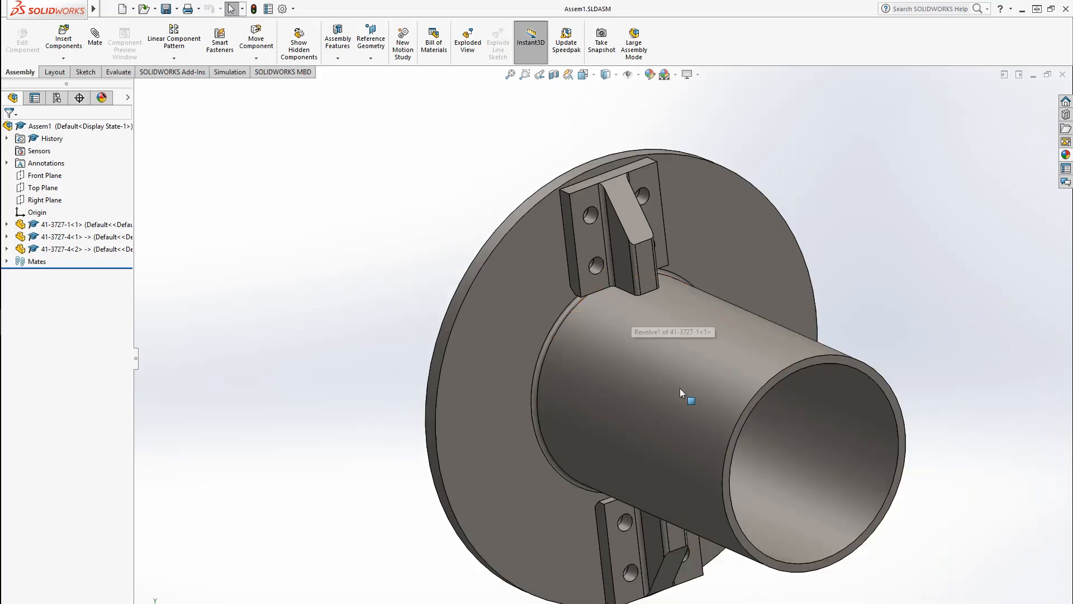
{"action": "scroll", "coordinate": [680, 388], "scroll_direction": "up", "scroll_amount": 2}
{"action": "middle_click_drag", "start_coordinate": [680, 388], "coordinate": [699, 362]}
{"action": "scroll", "coordinate": [699, 362], "scroll_direction": "down", "scroll_amount": 1}
{"action": "scroll", "coordinate": [699, 568], "scroll_direction": "up", "scroll_amount": 1}
{"action": "middle_click_drag", "start_coordinate": [699, 568], "coordinate": [612, 568]}
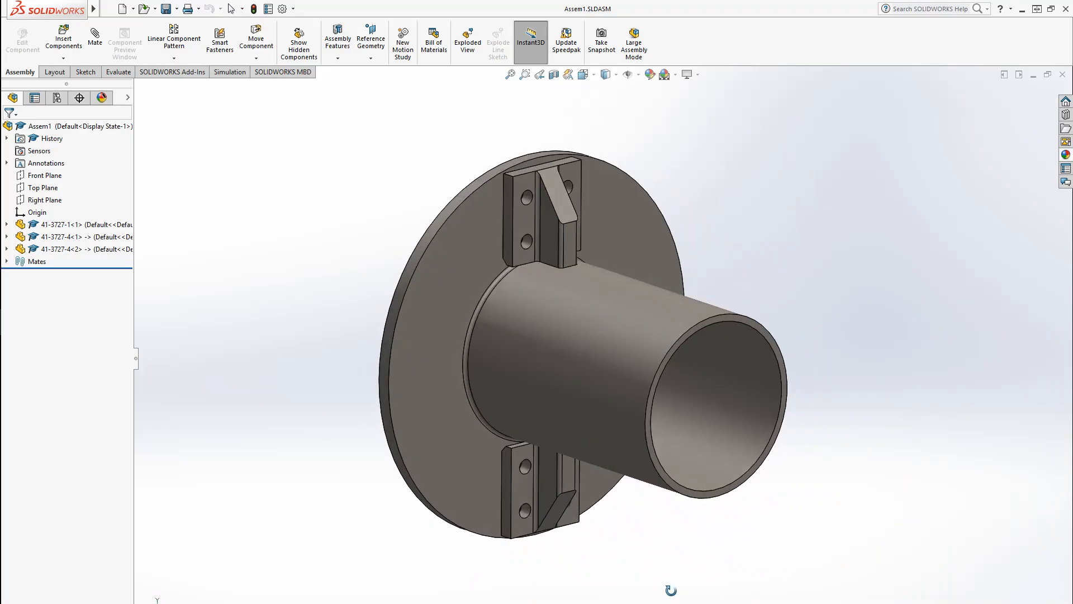
Try to rebuild the assembly and save it under the new name 41-3727.
{"action": "left_click", "coordinate": [176, 8]}
{"action": "left_click", "coordinate": [182, 20]}
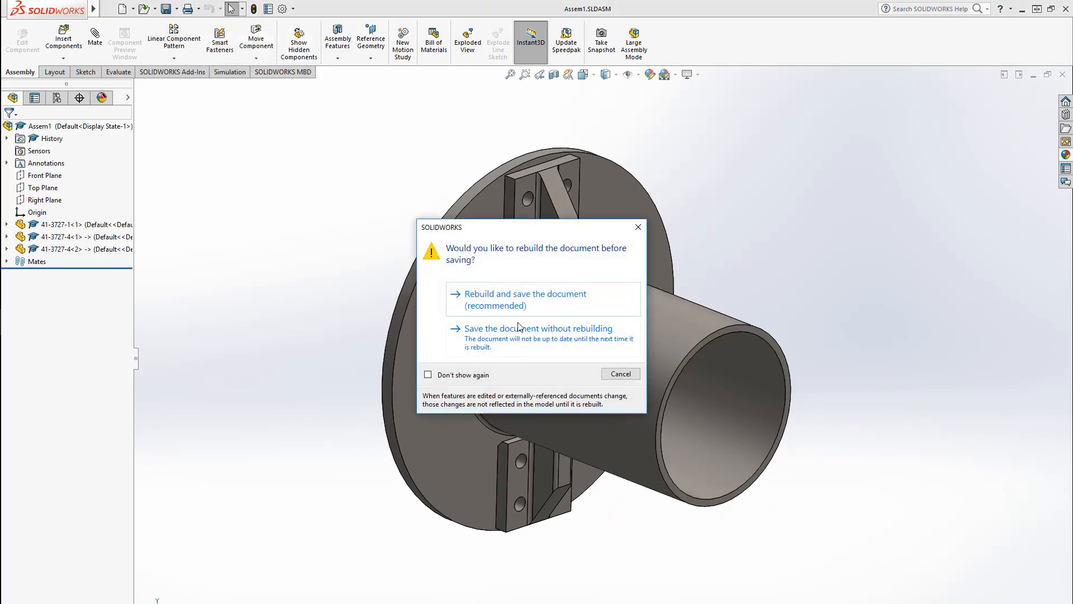
{"action": "left_click", "coordinate": [526, 296]}
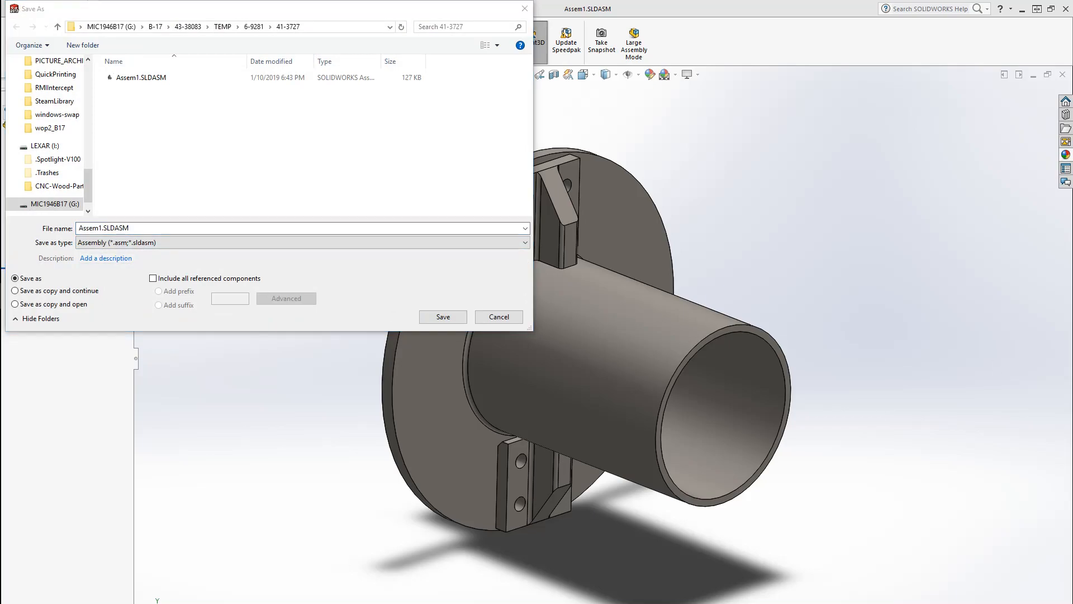
{"action": "double_click", "coordinate": [265, 233]}
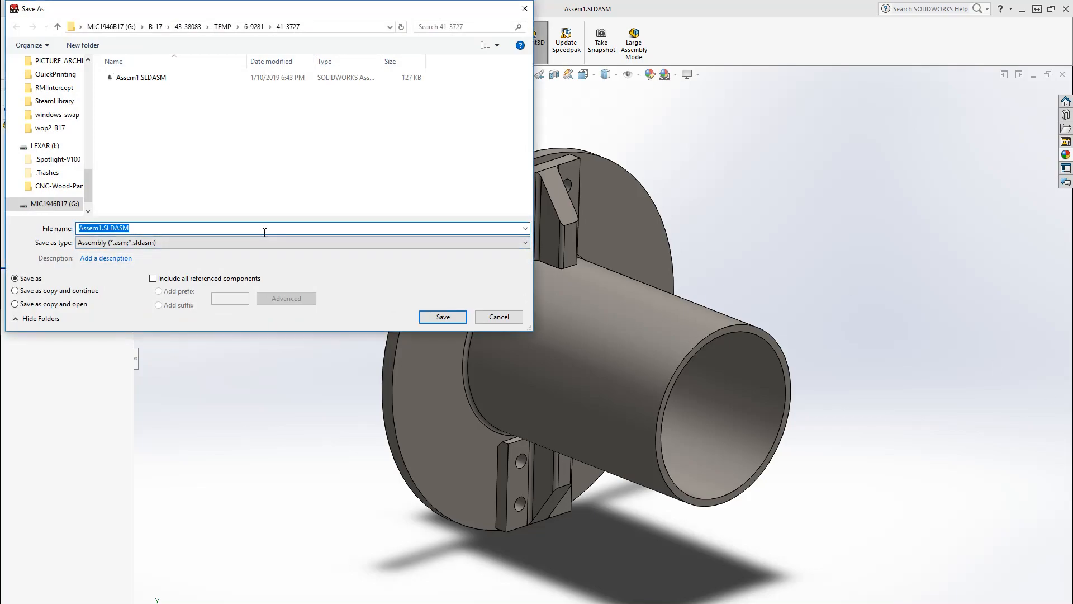
{"action": "type", "text": "41-3727"}
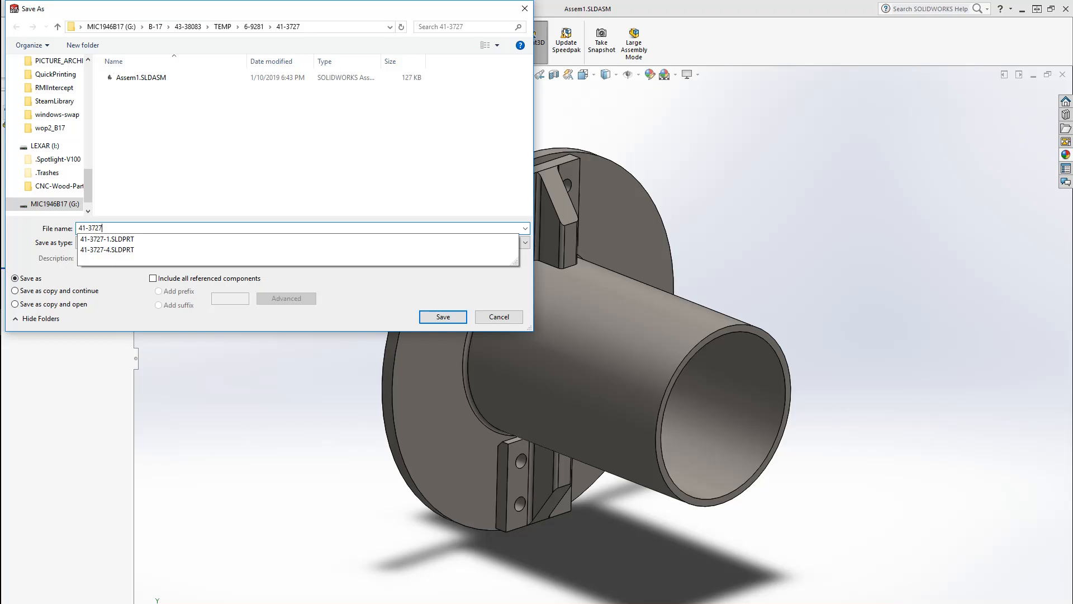
{"action": "key", "text": "Return"}
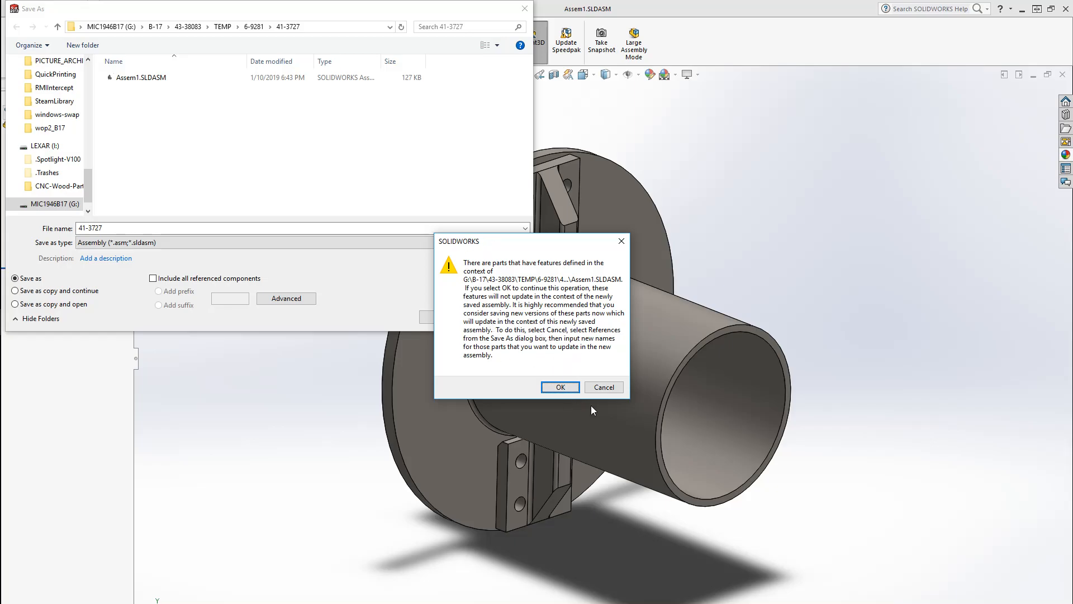
{"action": "left_click", "coordinate": [605, 385]}
{"action": "left_click", "coordinate": [503, 316]}
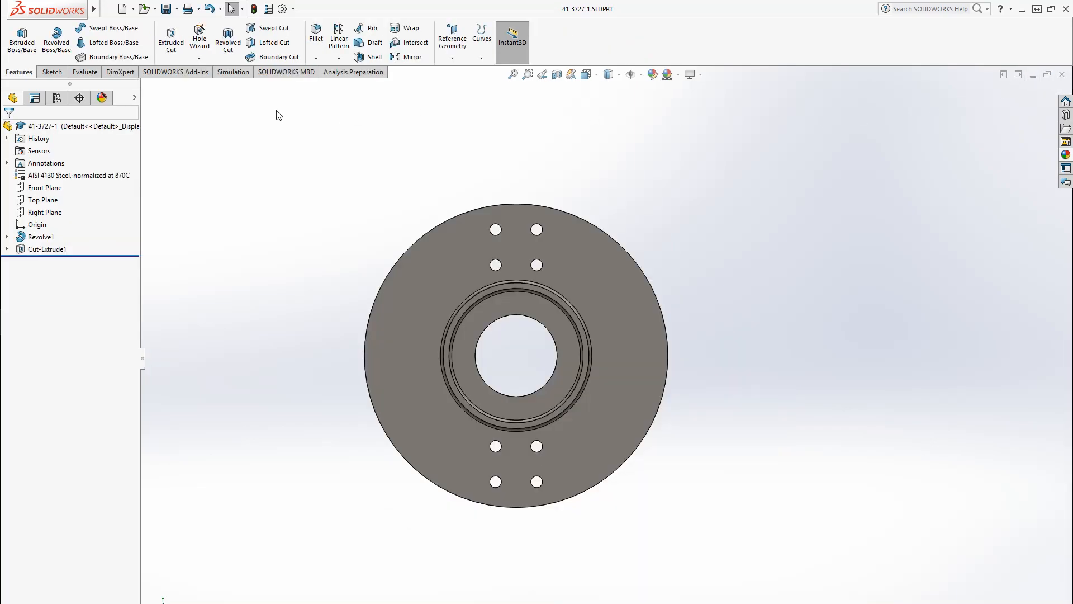
Rename the file Assem1.SLDASM to 41-3727 while browsing for a document to open.
{"action": "left_click", "coordinate": [143, 8]}
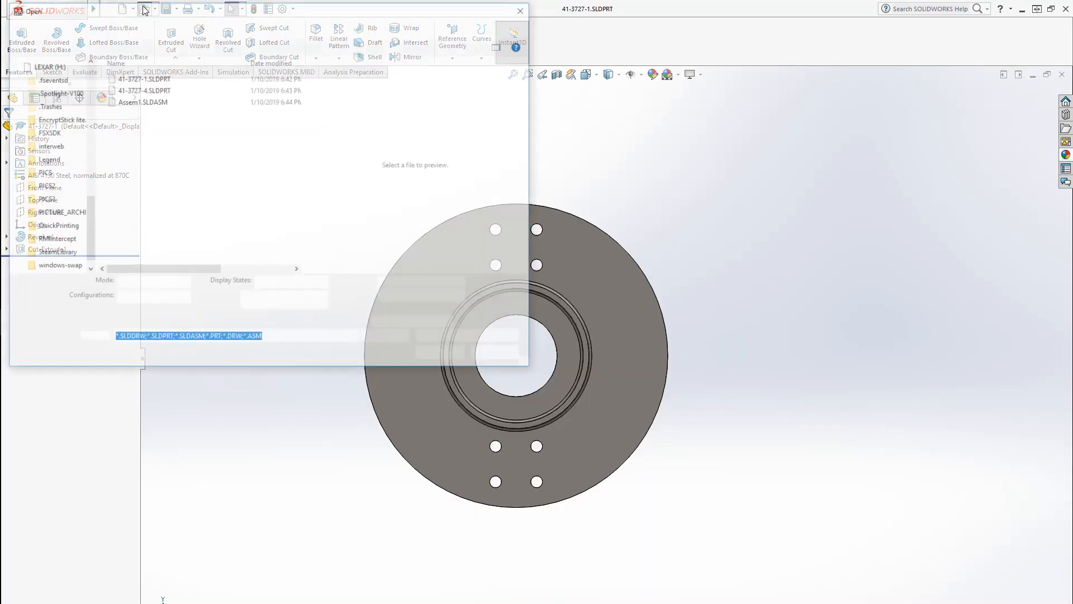
{"action": "left_click", "coordinate": [138, 104]}
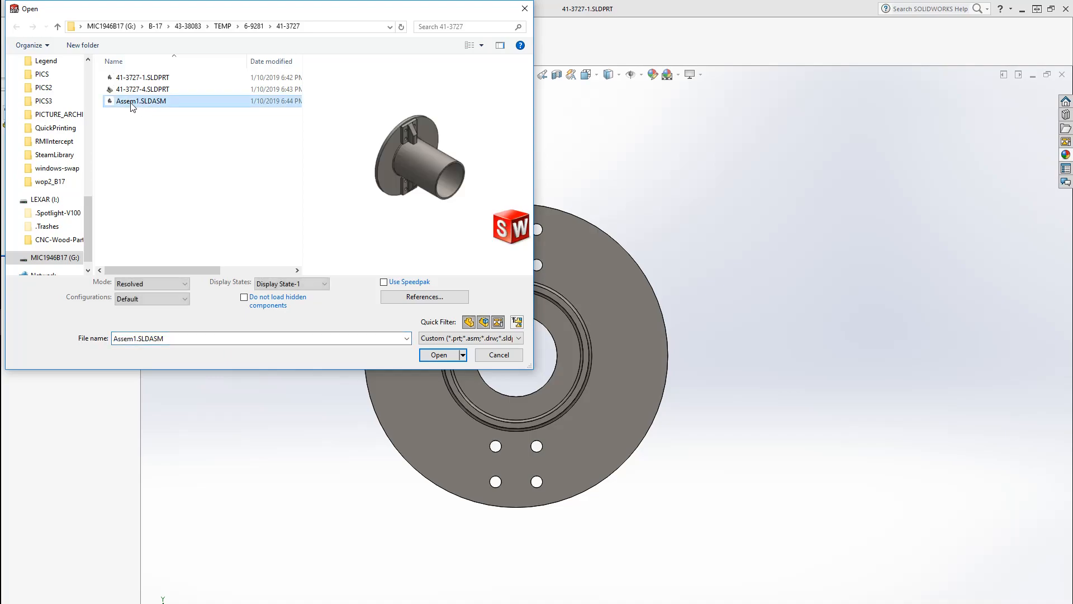
{"action": "left_click", "coordinate": [135, 103]}
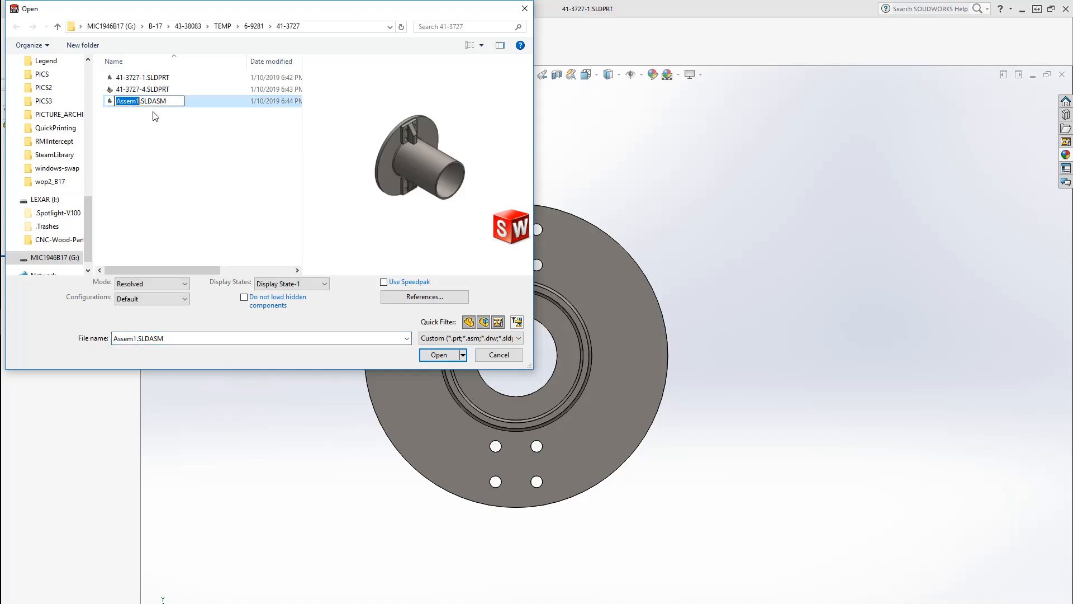
{"action": "type", "text": "41-3727"}
{"action": "left_click", "coordinate": [156, 115]}
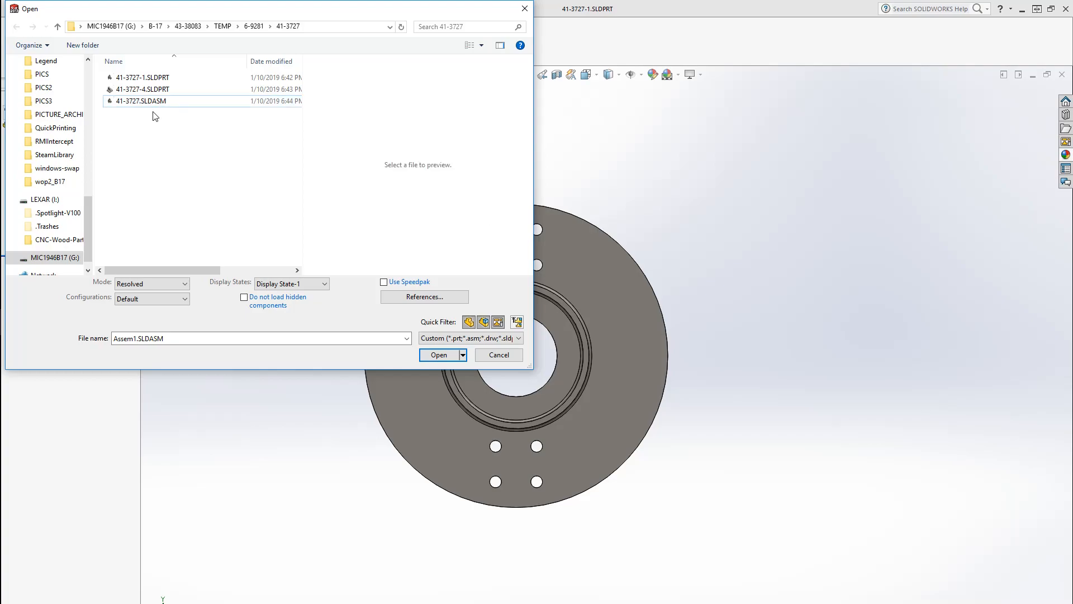
Open the renamed assembly 41-3727.SLDASM.
{"action": "key", "text": "Return"}
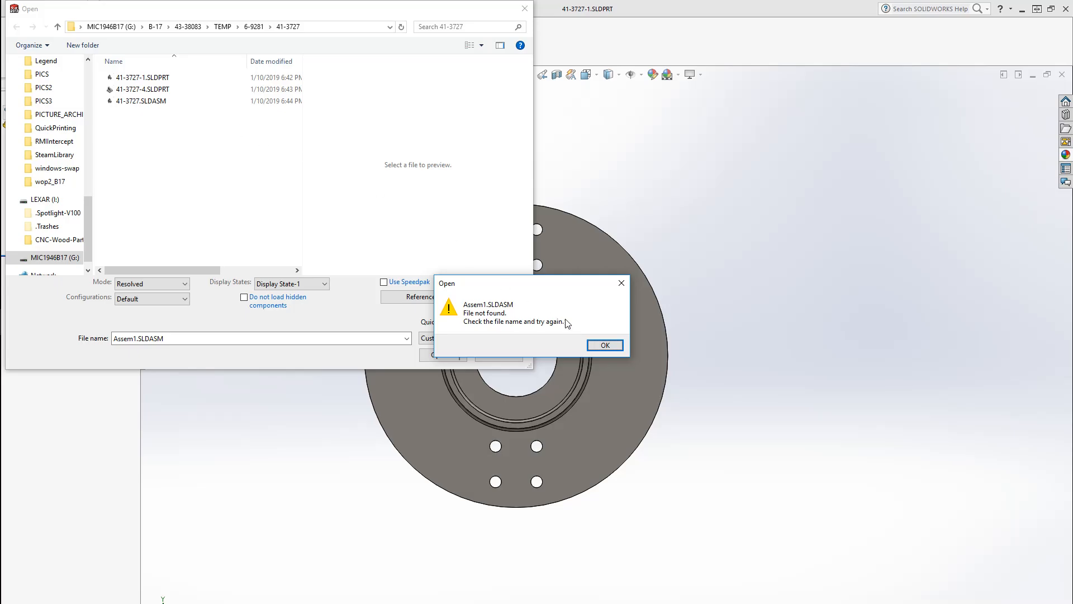
{"action": "left_click", "coordinate": [604, 344]}
{"action": "left_click", "coordinate": [141, 100]}
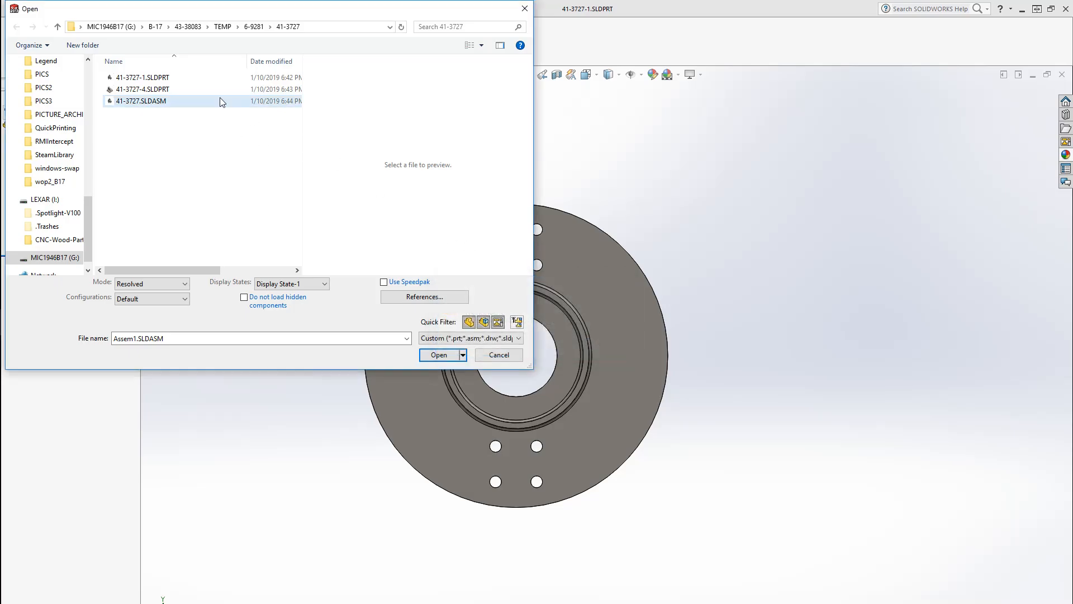
{"action": "left_click", "coordinate": [428, 356]}
{"action": "middle_click_drag", "start_coordinate": [350, 317], "coordinate": [327, 302]}
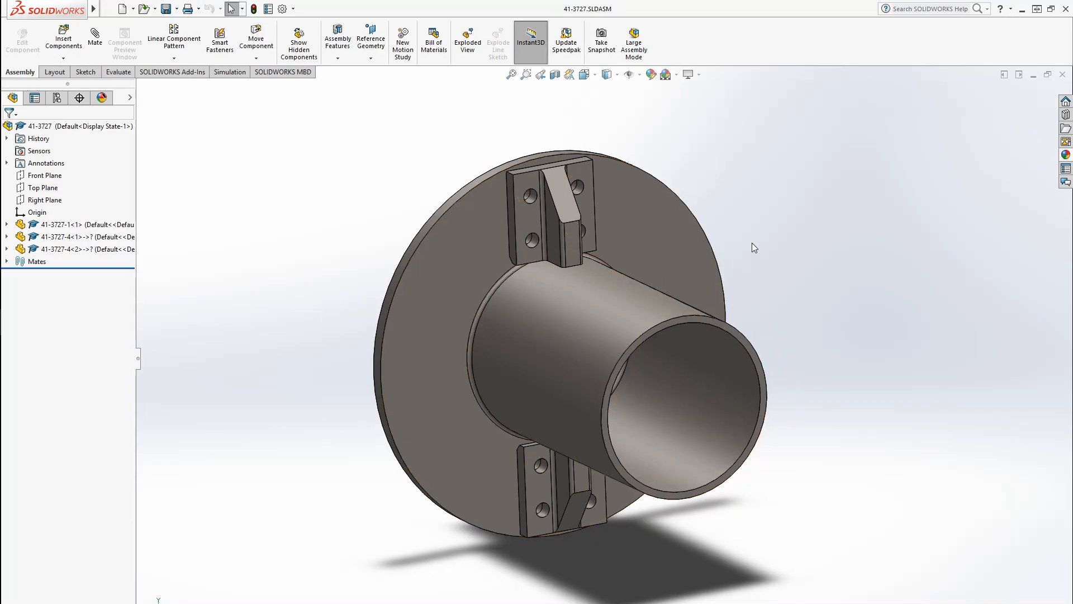
Close the 41-3727-4.SLDPRT part document.
{"action": "mouse_move", "coordinate": [17, 322]}
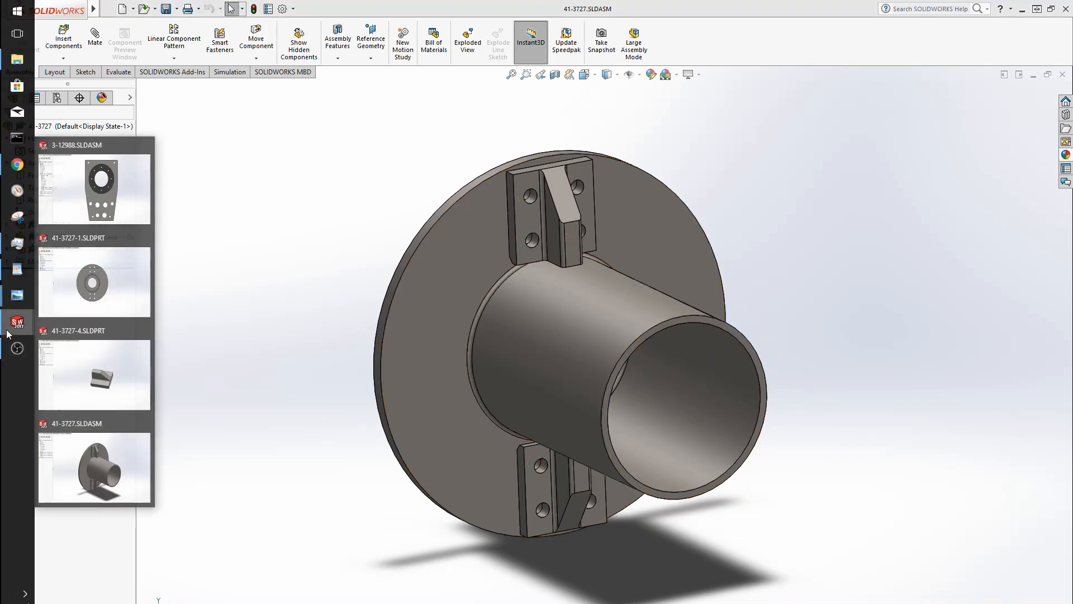
{"action": "left_click", "coordinate": [147, 331]}
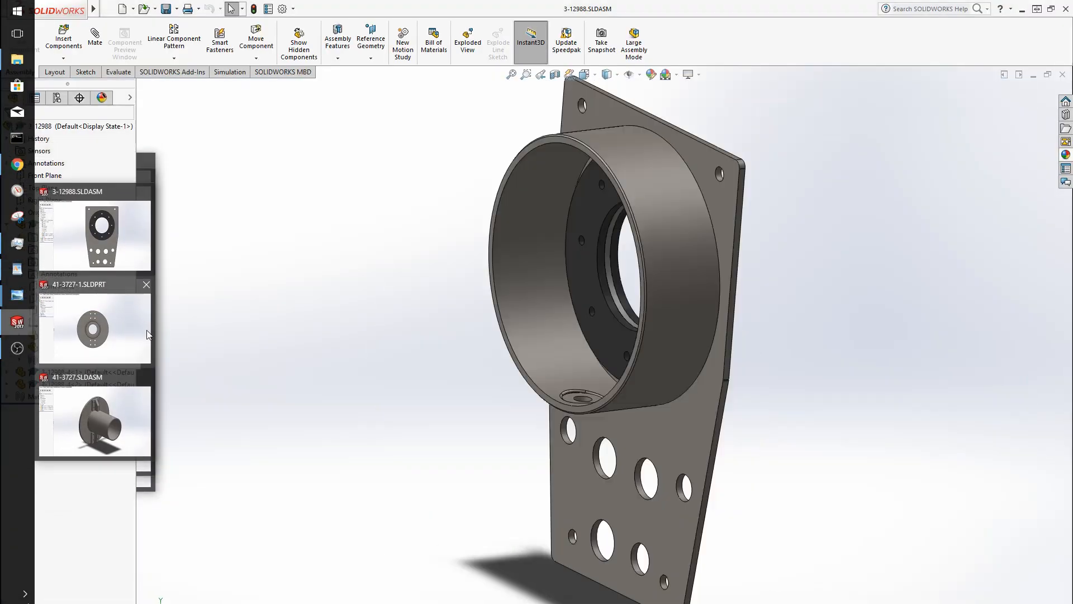
Close the 41-3727-1.SLDPRT part document and return to the 3-12988 assembly.
{"action": "left_click", "coordinate": [146, 283]}
{"action": "left_click", "coordinate": [109, 289]}
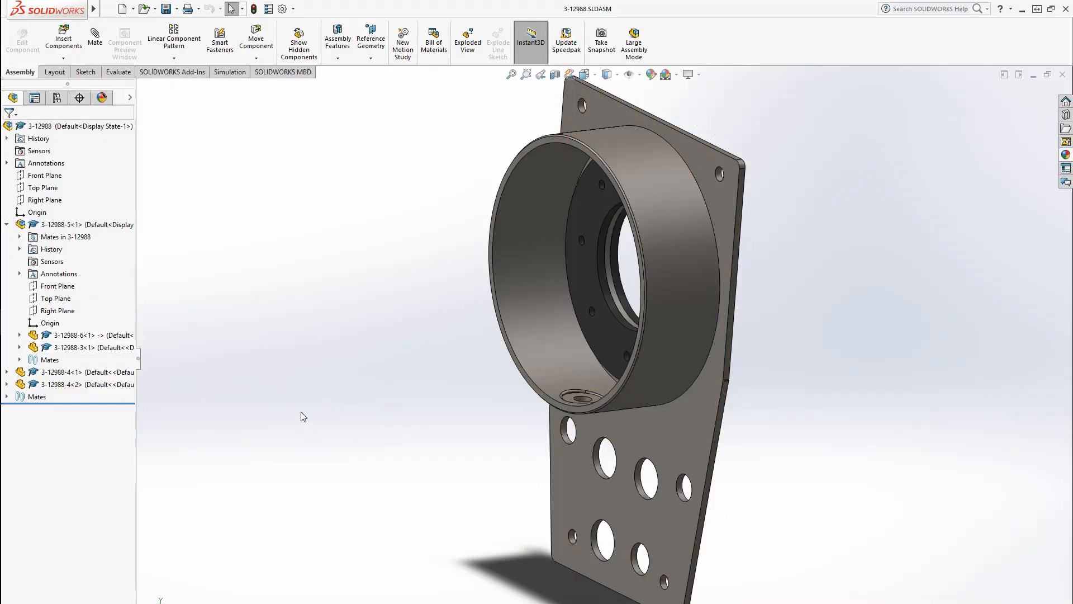
Create a new assembly and place the open 3-12988 assembly in it as the first component.
{"action": "left_click", "coordinate": [123, 9]}
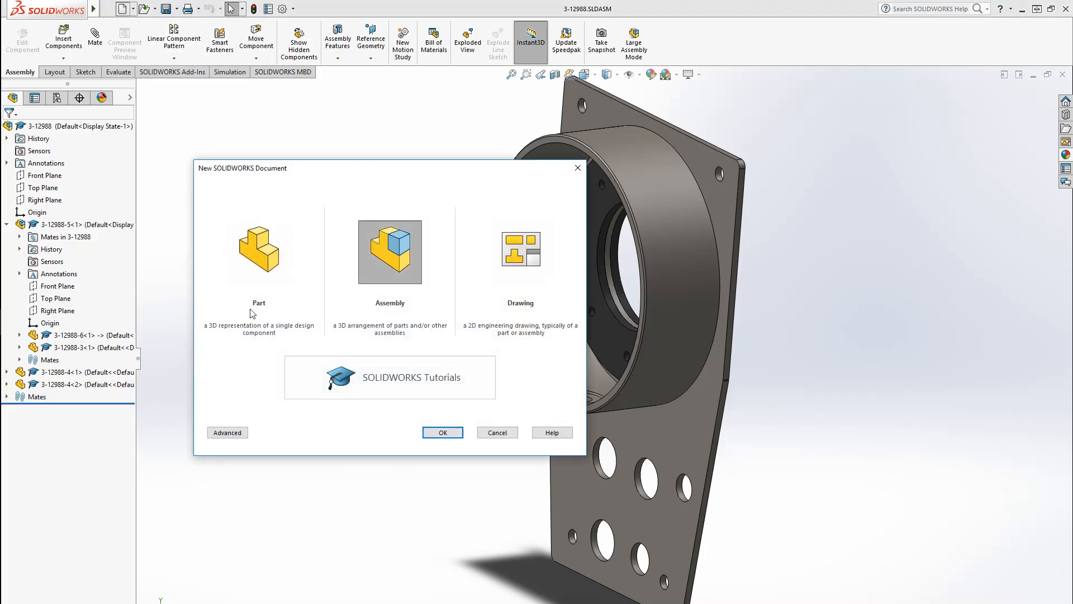
{"action": "left_click", "coordinate": [442, 433]}
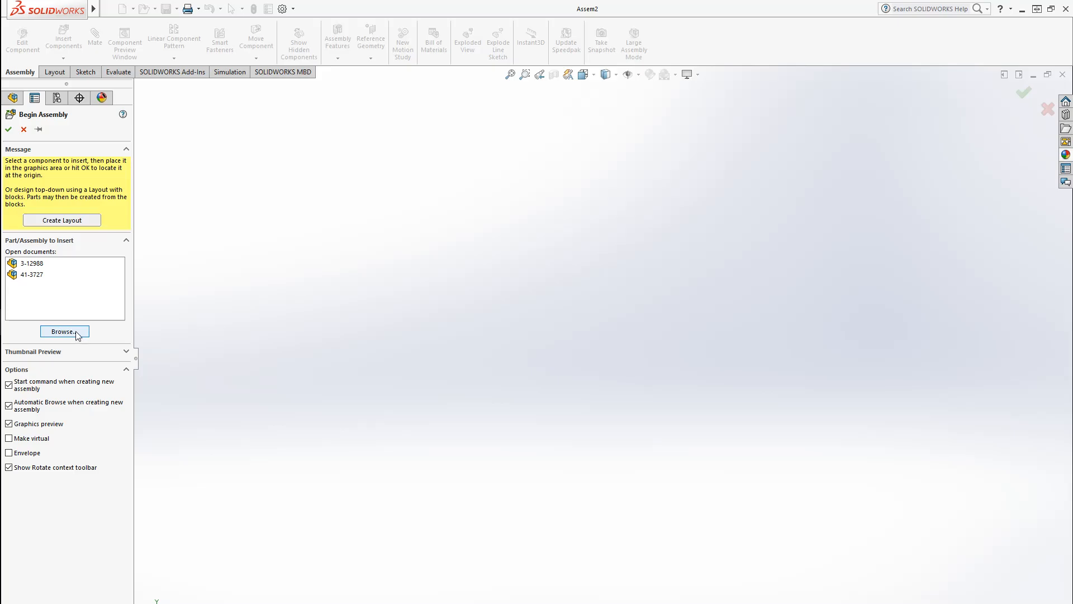
{"action": "left_click", "coordinate": [53, 264]}
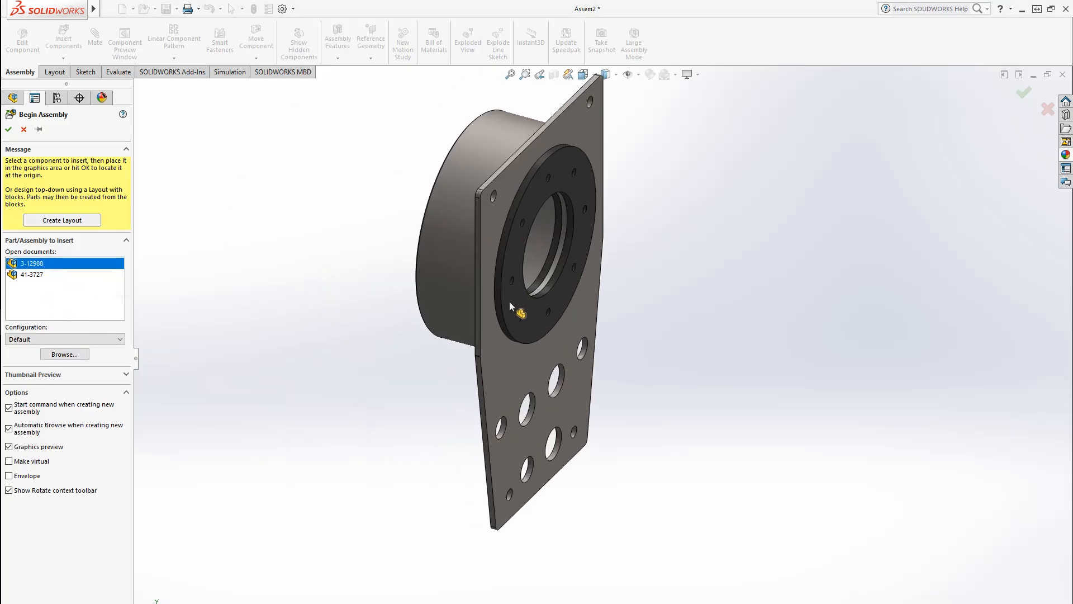
{"action": "left_click", "coordinate": [508, 300]}
Examine the tail wheel brake assembly drawing, sheets 00000264.TIF and 00000263.TIF, for the parts list and section A-A.
{"action": "mouse_move", "coordinate": [3, 331]}
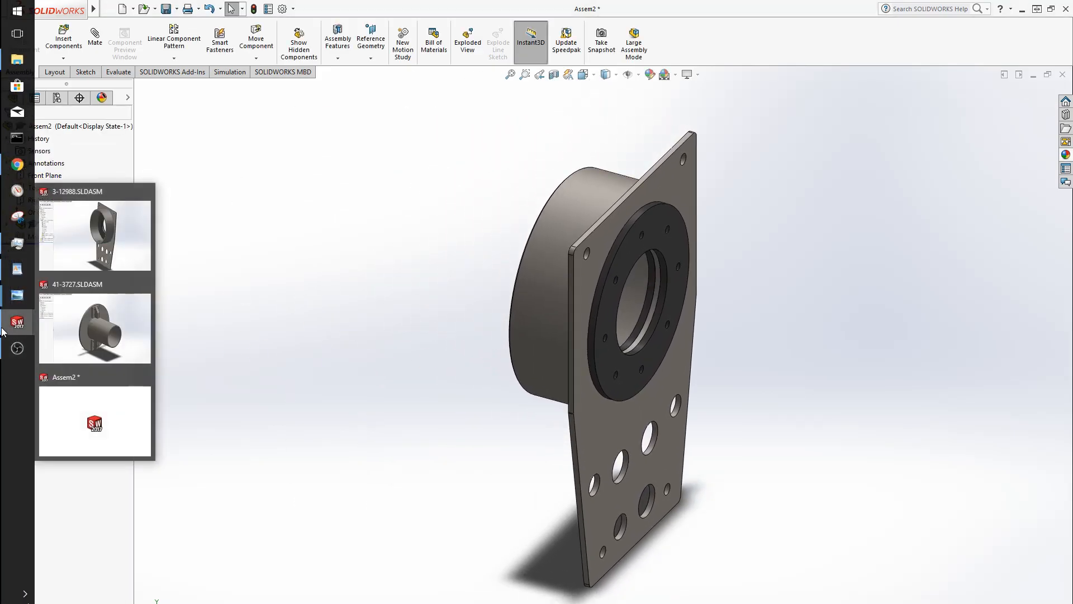
{"action": "mouse_move", "coordinate": [12, 301]}
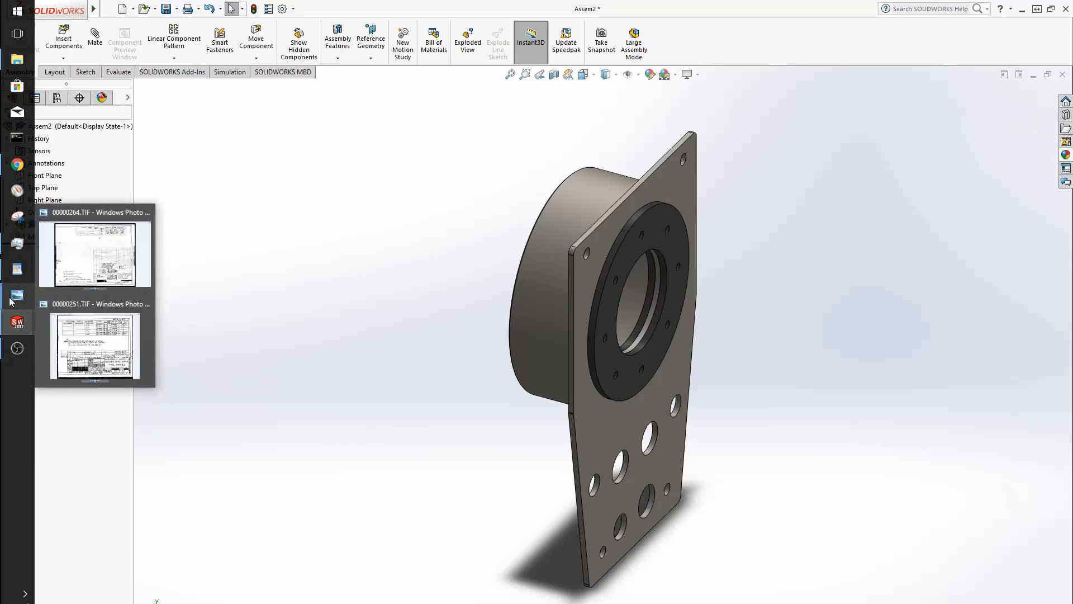
{"action": "left_click", "coordinate": [130, 254]}
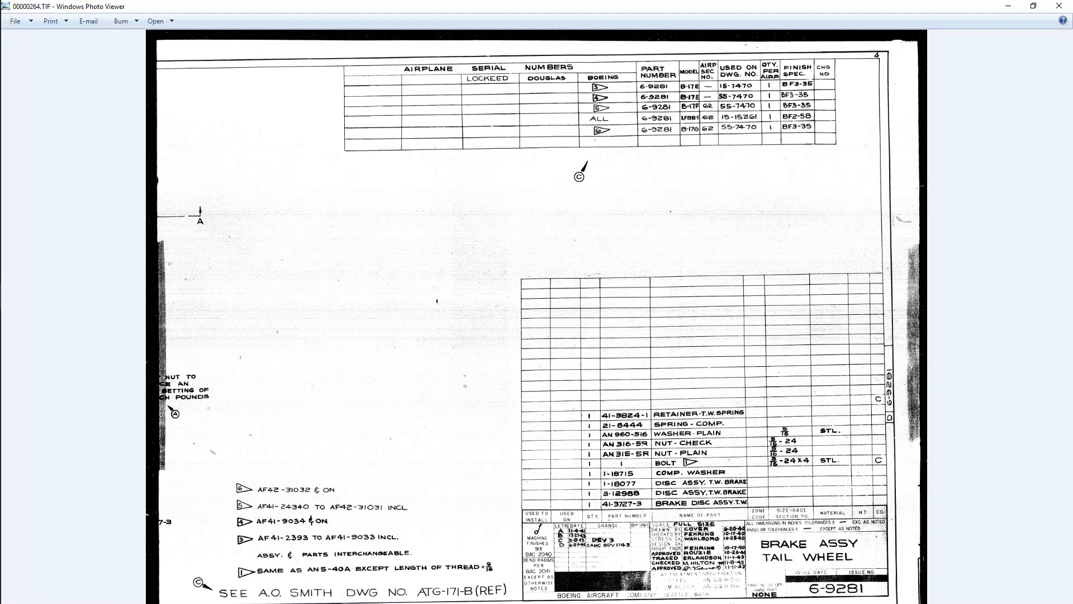
{"action": "key", "text": "Left"}
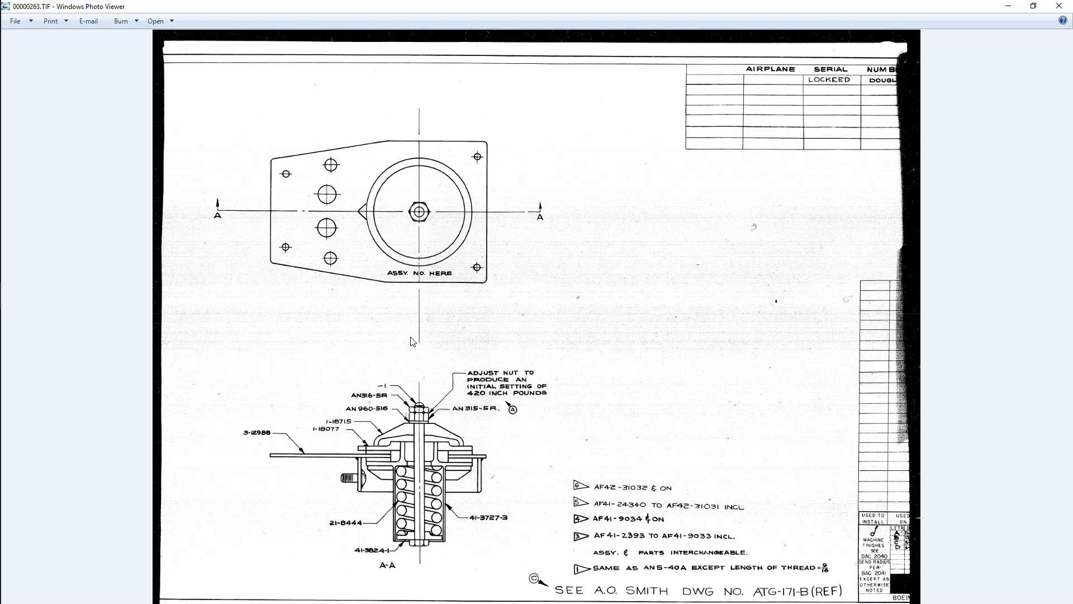
{"action": "left_click_drag", "start_coordinate": [617, 8], "coordinate": [1072, 107]}
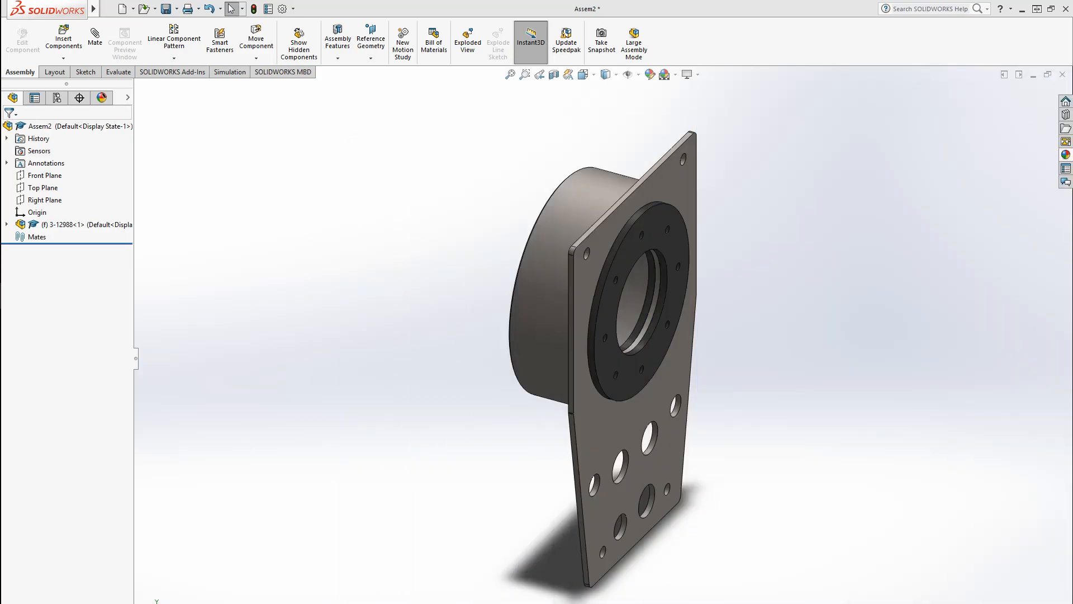
Float the fixed 3-12988 component and check its orientation against the brake assembly drawing.
{"action": "right_click", "coordinate": [109, 226]}
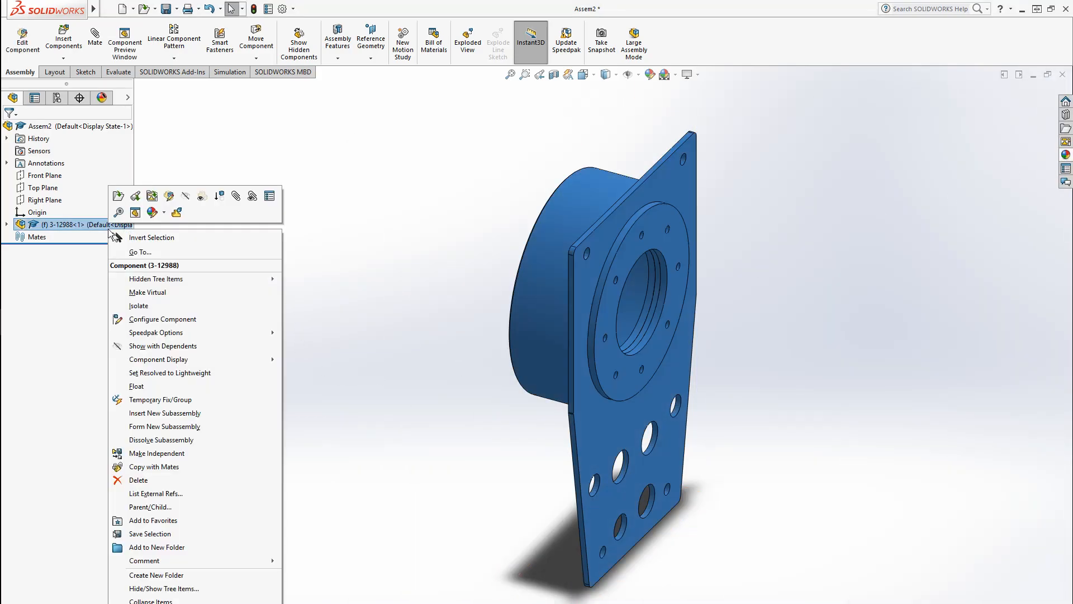
{"action": "left_click", "coordinate": [95, 35]}
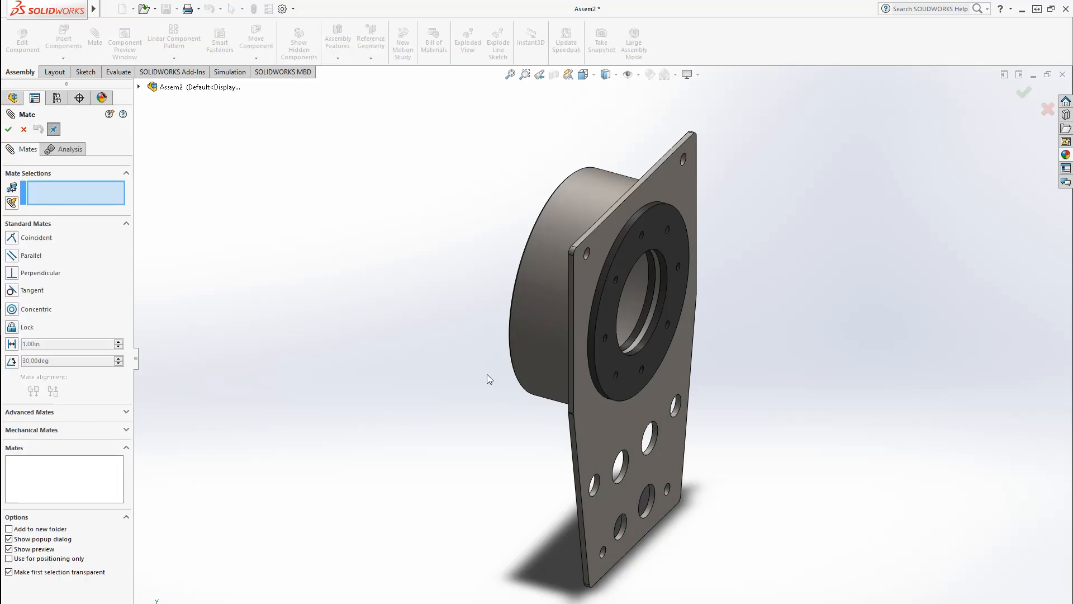
{"action": "left_click_drag", "start_coordinate": [693, 603], "coordinate": [501, 30]}
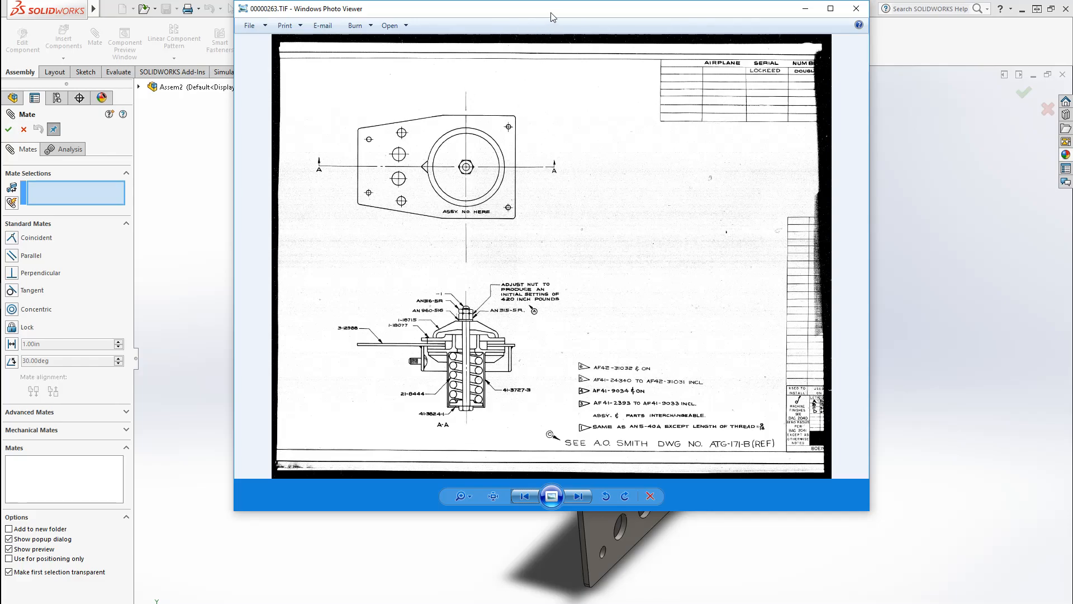
{"action": "left_click_drag", "start_coordinate": [550, 17], "coordinate": [1072, 81]}
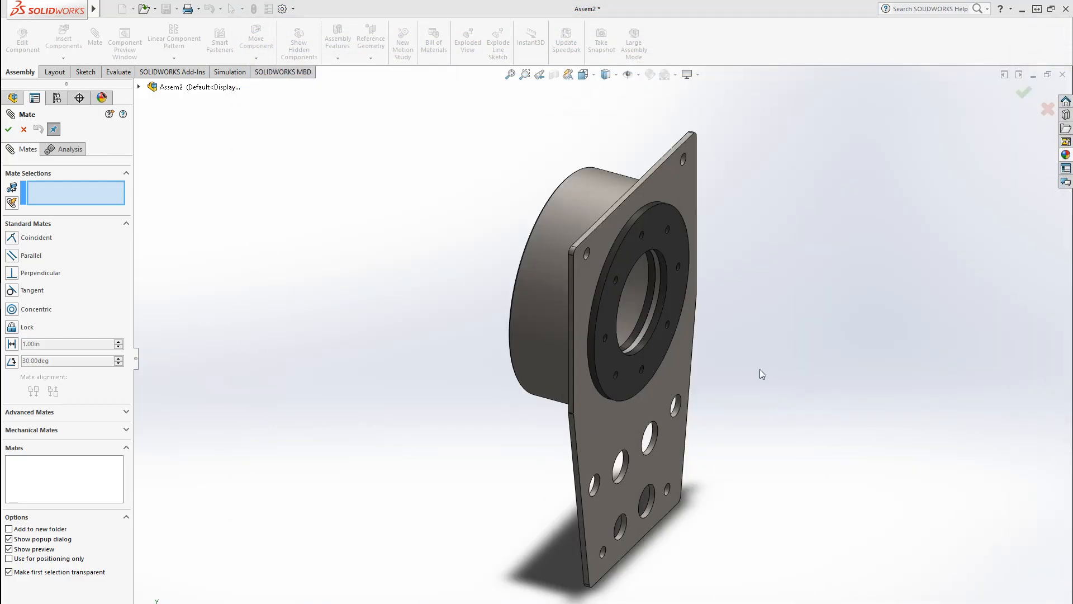
Mate the Right Plane of 3-12988 coincident with the assembly's Front Plane.
{"action": "middle_click_drag", "start_coordinate": [662, 383], "coordinate": [581, 413]}
{"action": "middle_click_drag", "start_coordinate": [779, 561], "coordinate": [664, 362]}
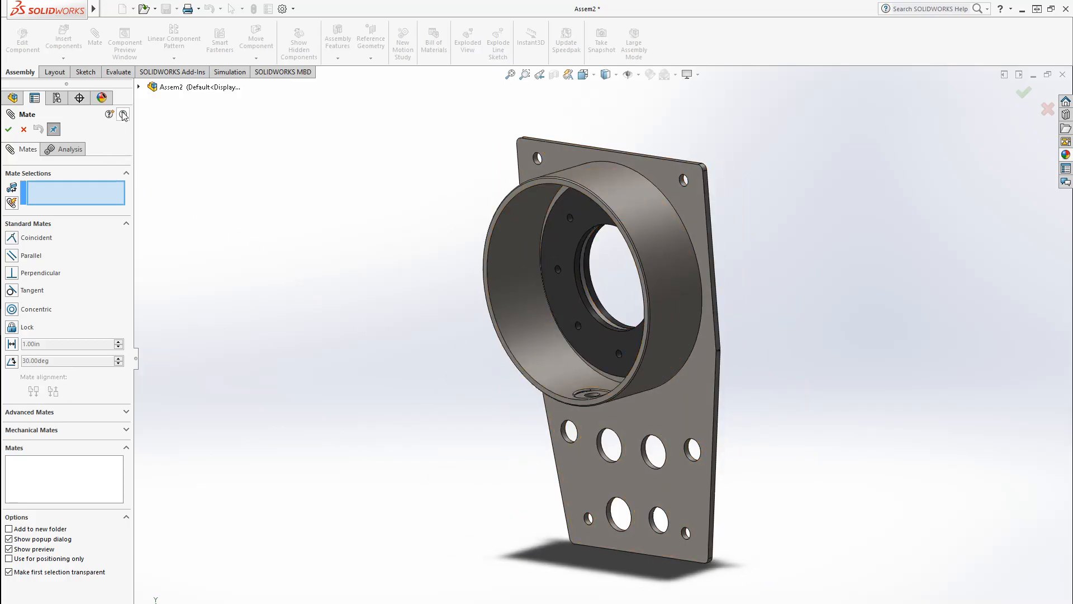
{"action": "left_click", "coordinate": [139, 87]}
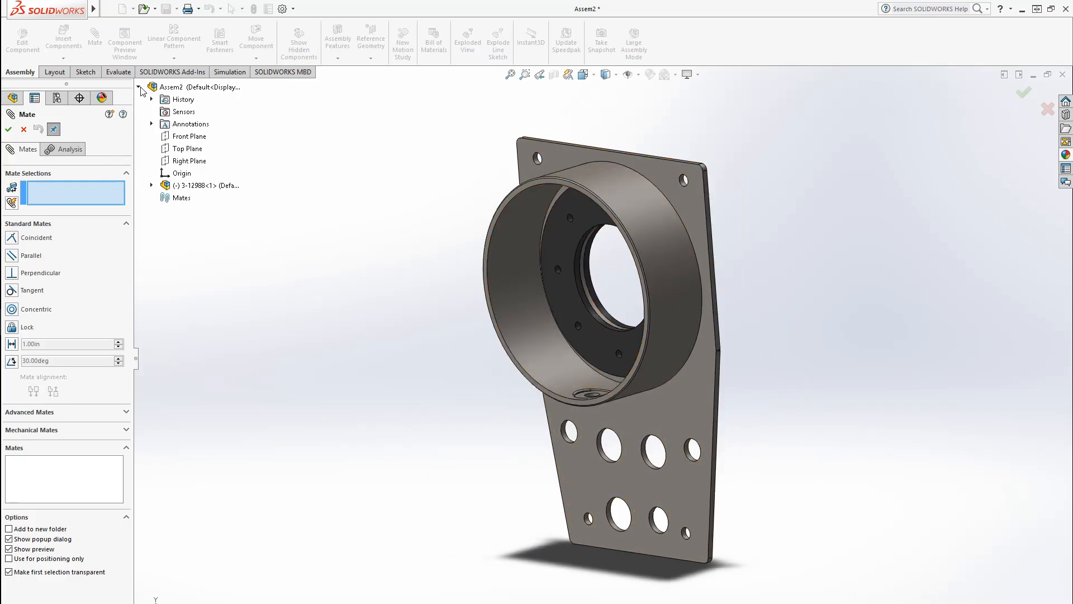
{"action": "left_click", "coordinate": [151, 185]}
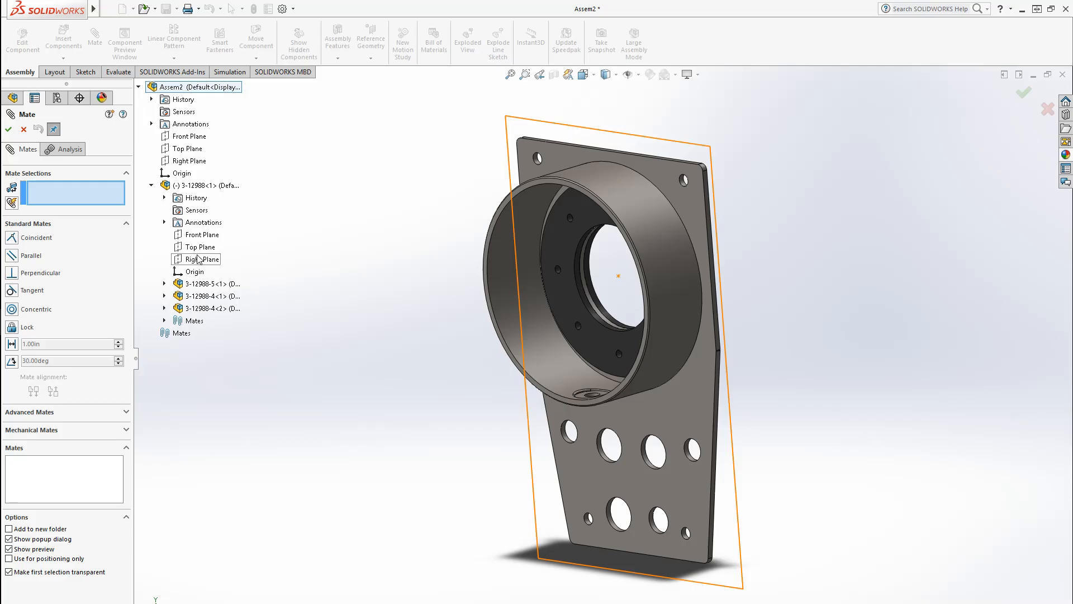
{"action": "left_click", "coordinate": [198, 259]}
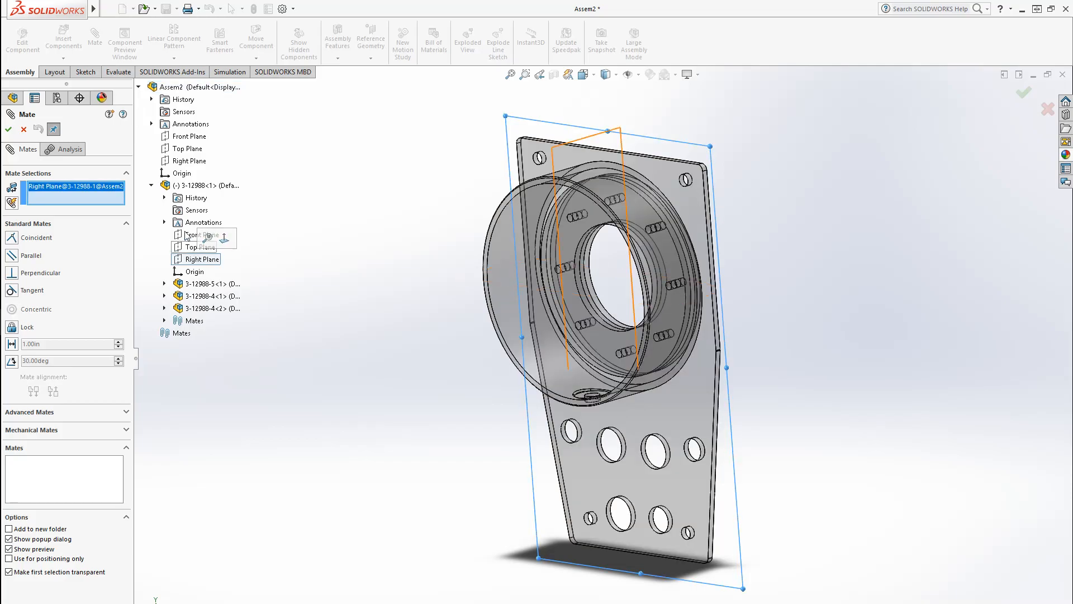
{"action": "left_click", "coordinate": [199, 137]}
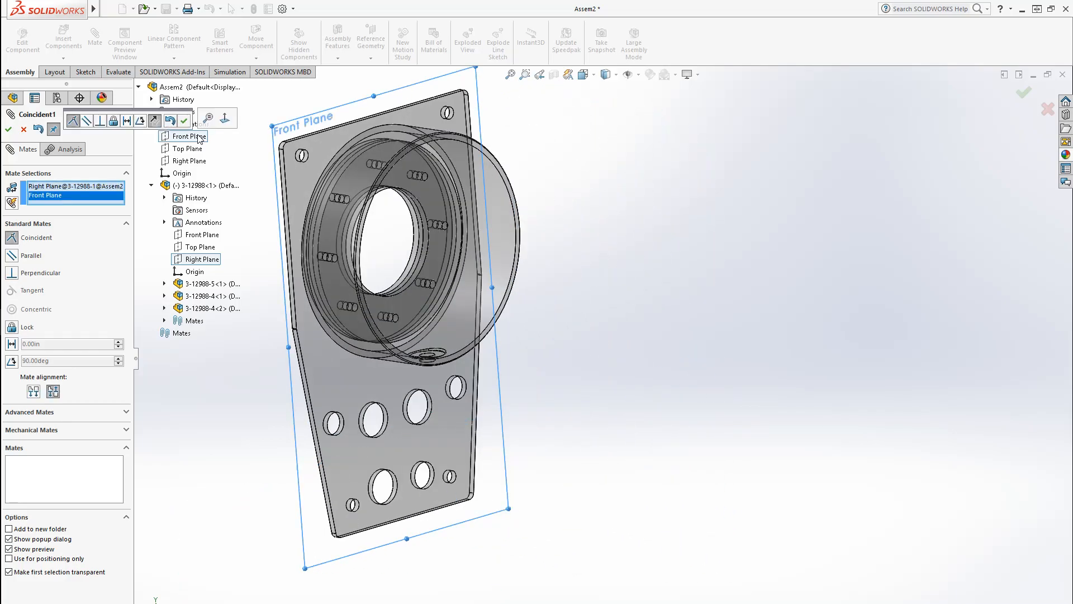
{"action": "key", "text": "Return"}
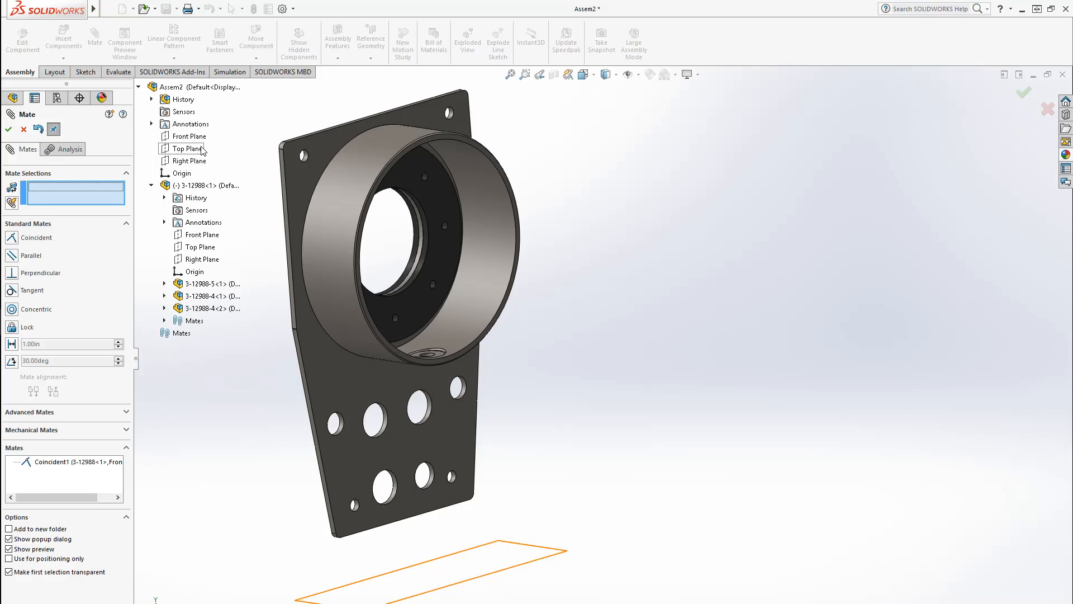
Mate the Front Plane of 3-12988 coincident with the assembly's Top Plane.
{"action": "left_click", "coordinate": [203, 148]}
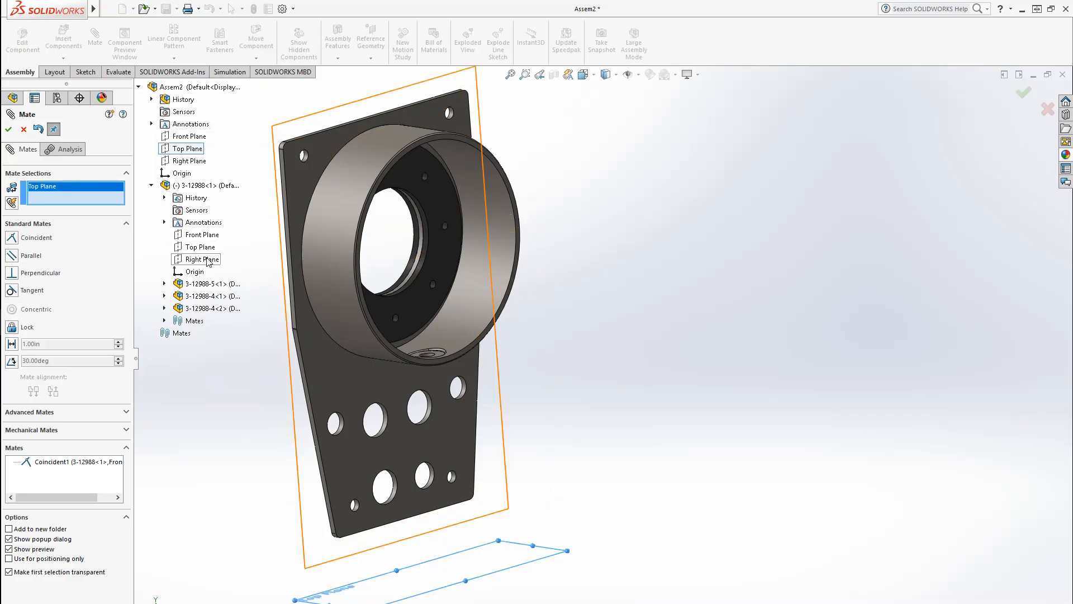
{"action": "left_click", "coordinate": [204, 235]}
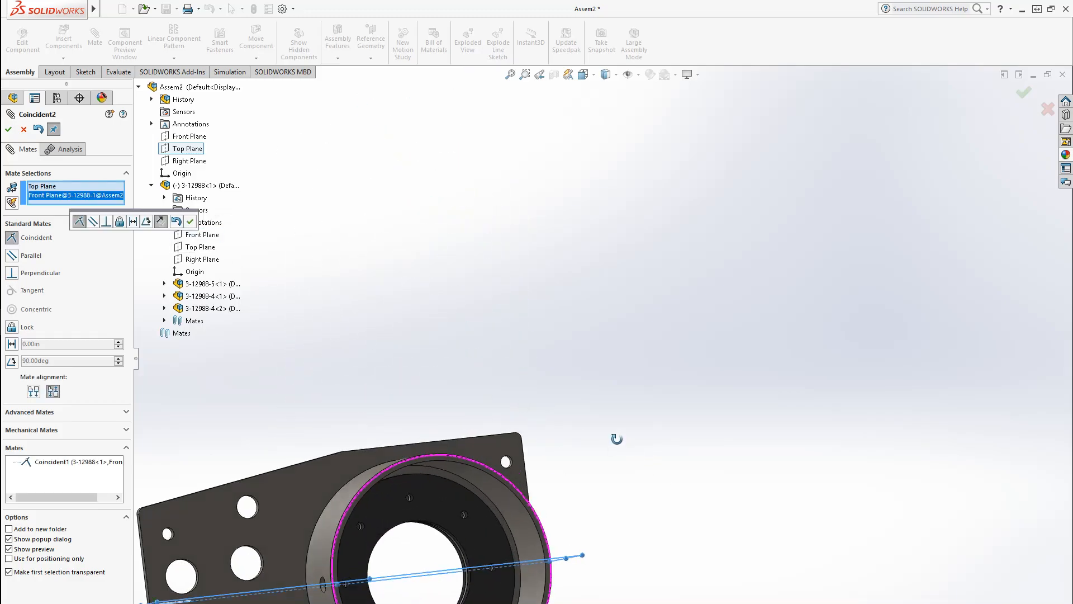
{"action": "middle_click_drag", "start_coordinate": [617, 439], "coordinate": [546, 552]}
{"action": "scroll", "coordinate": [544, 552], "scroll_direction": "up", "scroll_amount": 4}
{"action": "scroll", "coordinate": [508, 503], "scroll_direction": "down", "scroll_amount": 3}
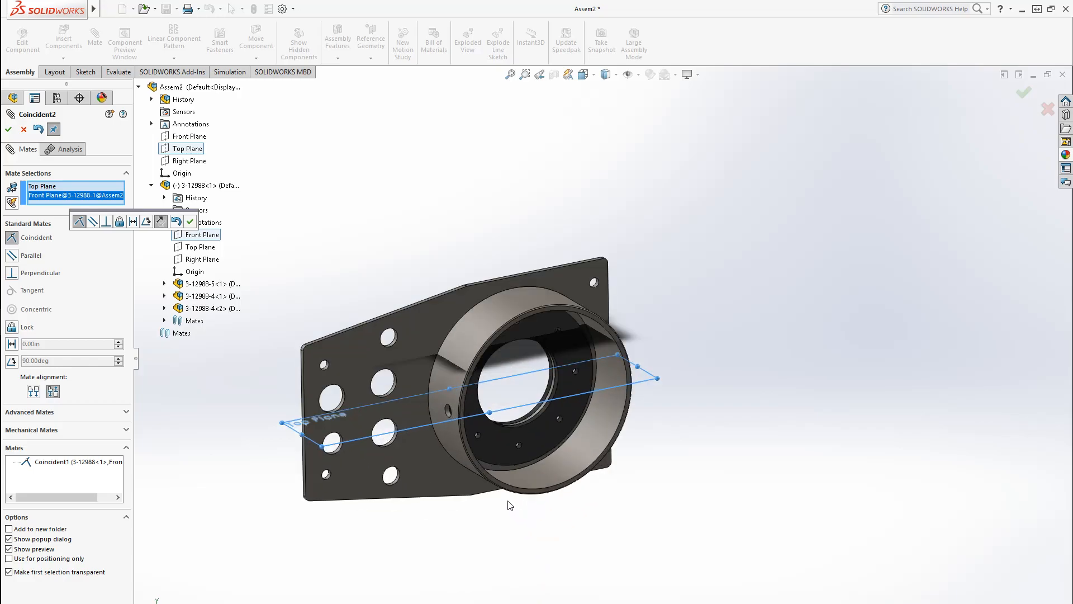
{"action": "key", "text": "Return"}
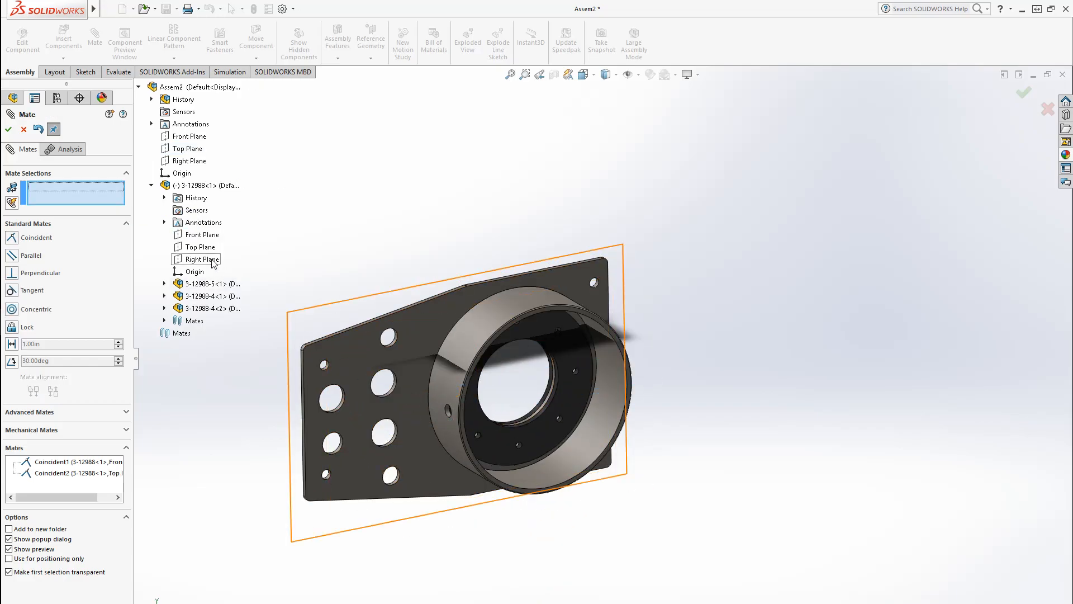
{"action": "key", "text": "Escape"}
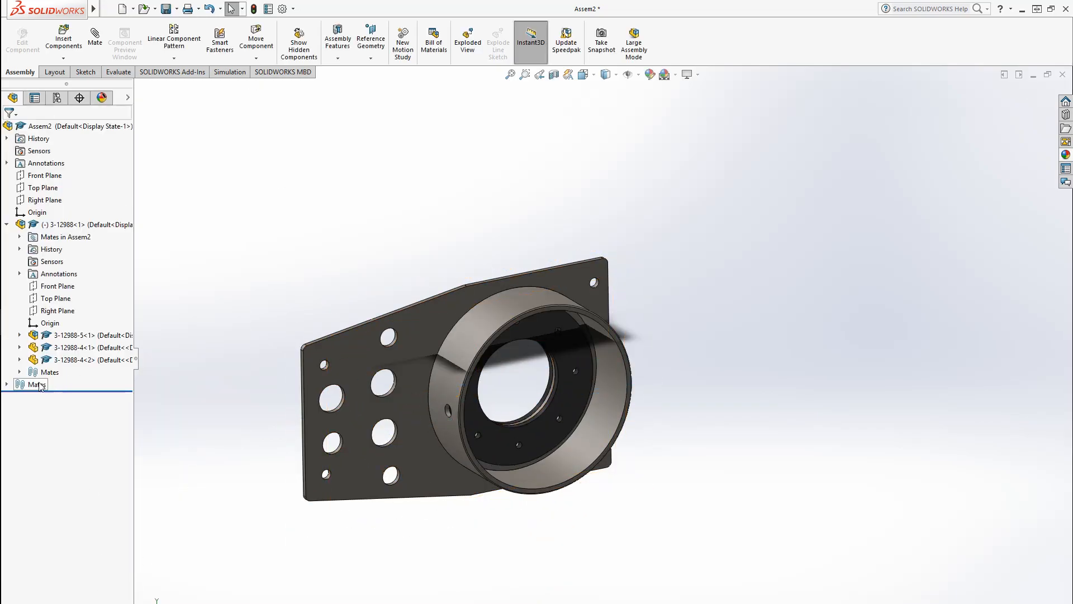
Mate the Top Plane of 3-12988 coincident with the assembly's Right Plane.
{"action": "left_click", "coordinate": [7, 384]}
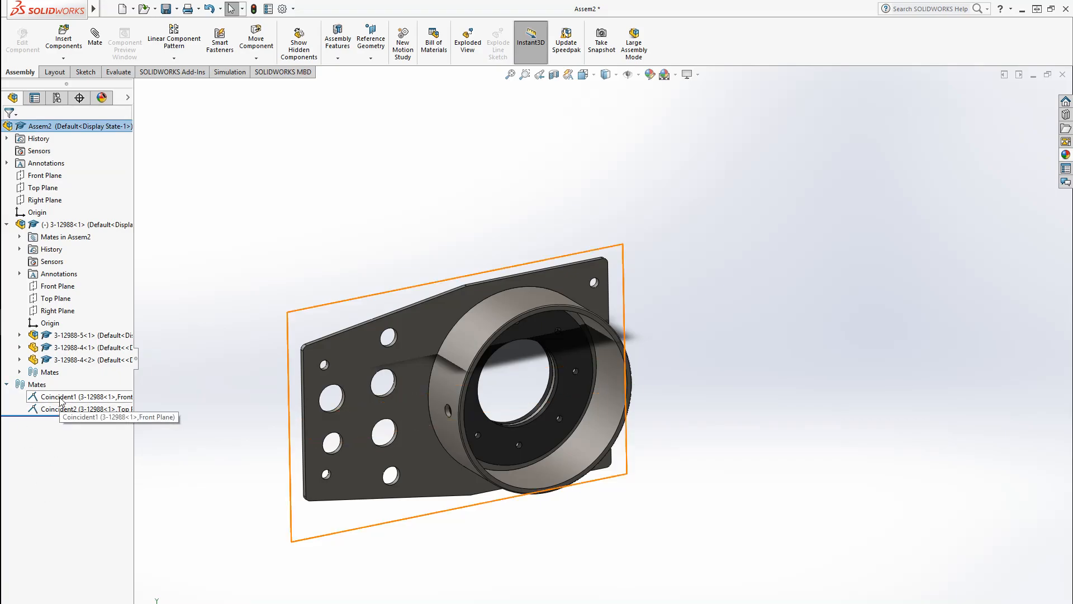
{"action": "left_click", "coordinate": [48, 200]}
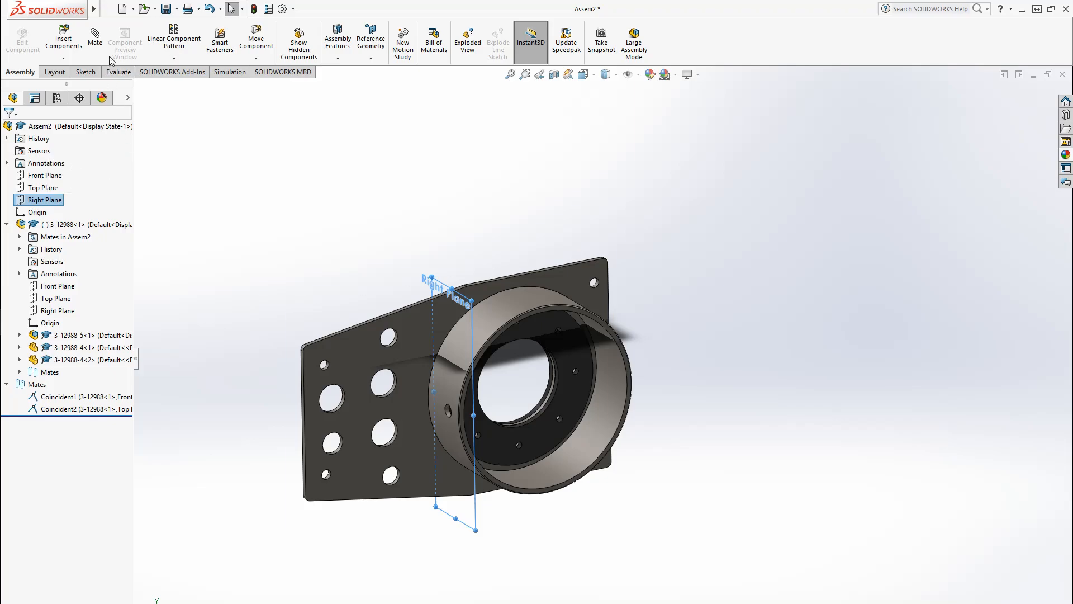
{"action": "left_click", "coordinate": [95, 37]}
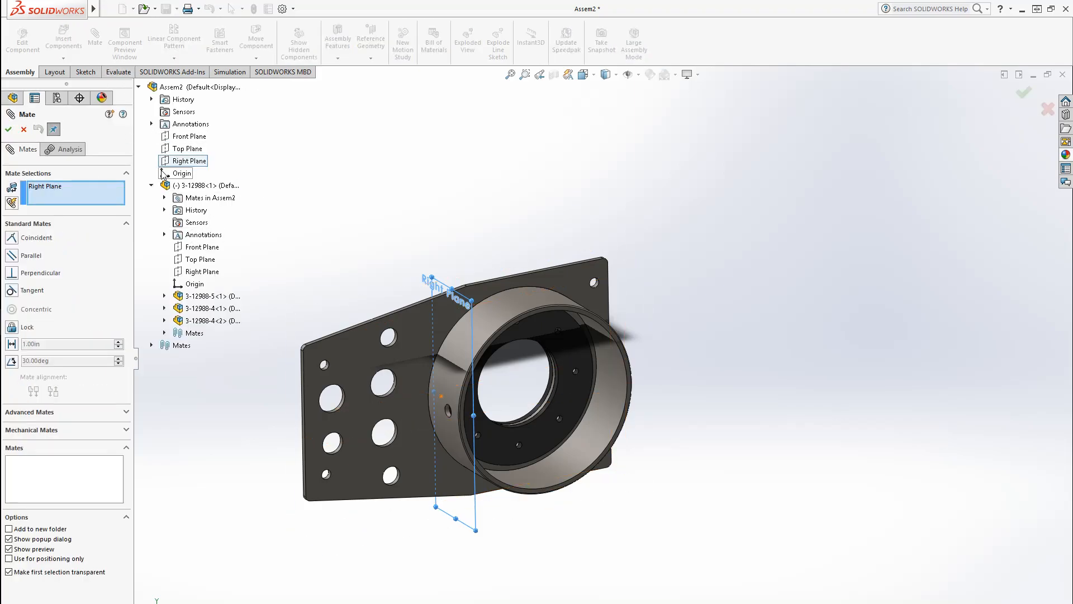
{"action": "left_click", "coordinate": [200, 259]}
{"action": "left_click", "coordinate": [190, 243]}
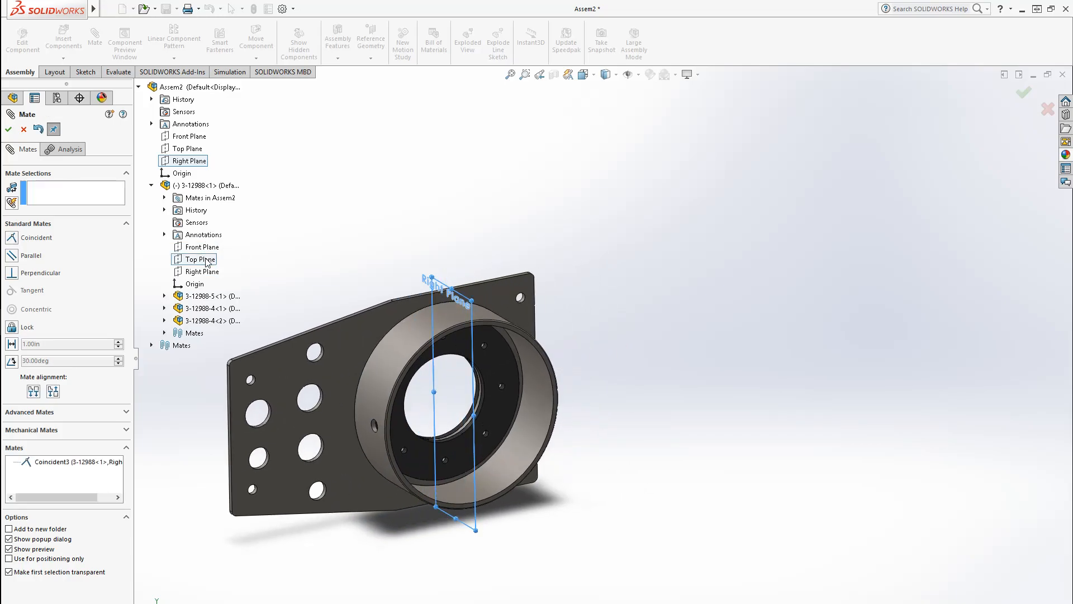
{"action": "left_click", "coordinate": [1024, 93]}
{"action": "scroll", "coordinate": [670, 380], "scroll_direction": "up", "scroll_amount": 6}
{"action": "scroll", "coordinate": [508, 441], "scroll_direction": "down", "scroll_amount": 3}
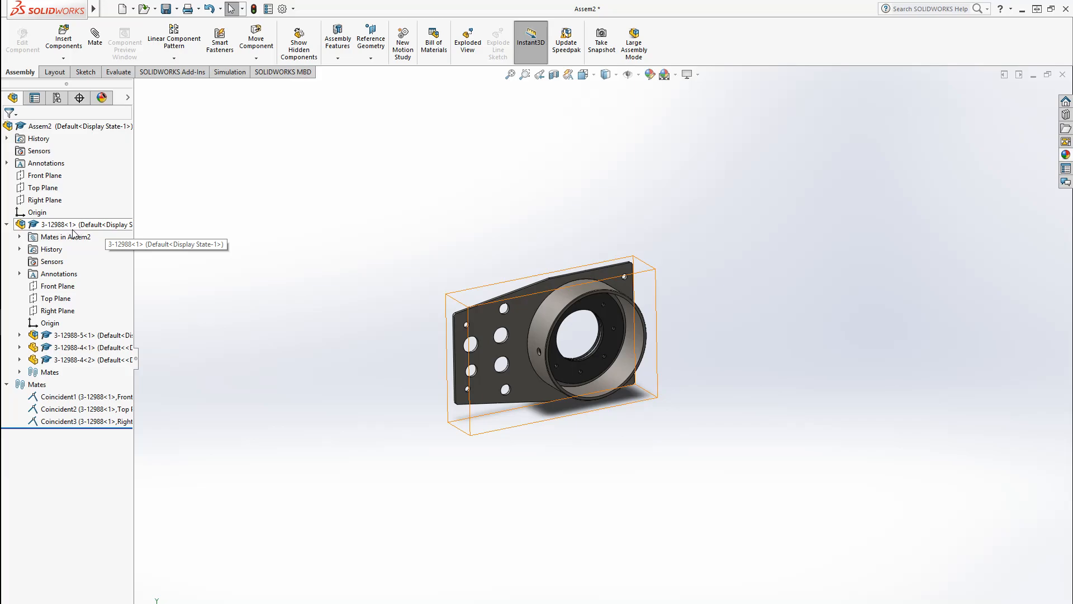
{"action": "left_click", "coordinate": [7, 225]}
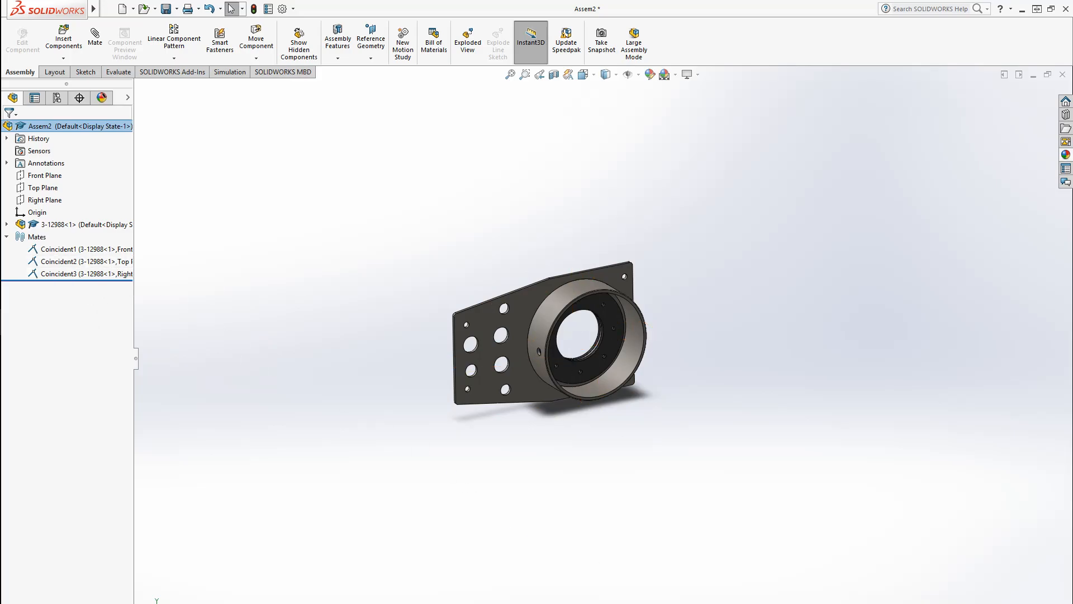
{"action": "scroll", "coordinate": [642, 430], "scroll_direction": "up", "scroll_amount": 3}
{"action": "scroll", "coordinate": [604, 374], "scroll_direction": "down", "scroll_amount": 3}
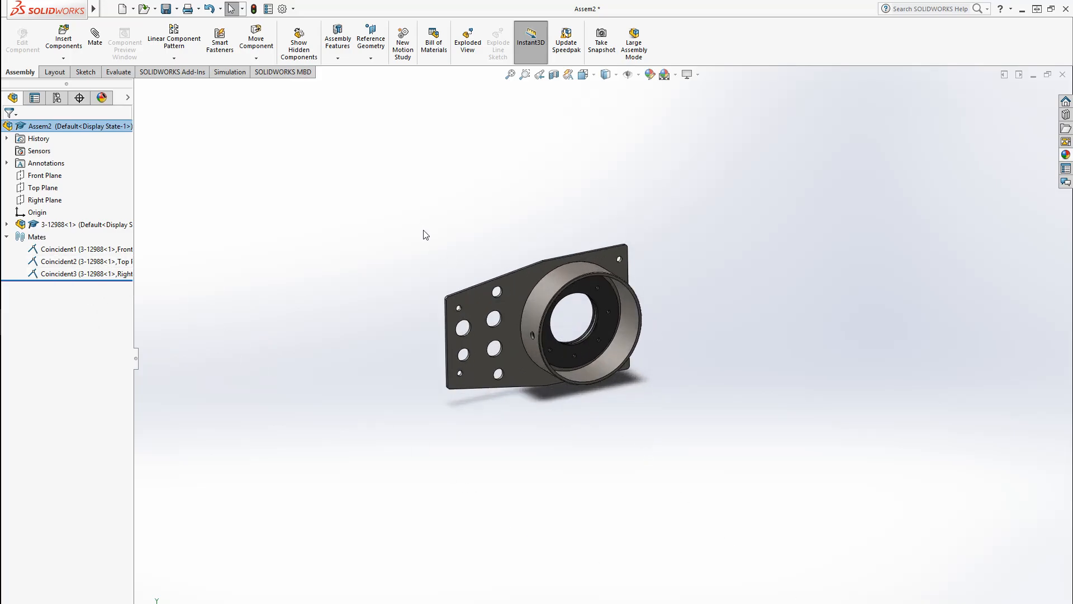
Save the new assembly as 6-9281 in the 6-9281 folder.
{"action": "key", "text": "ctrl+s"}
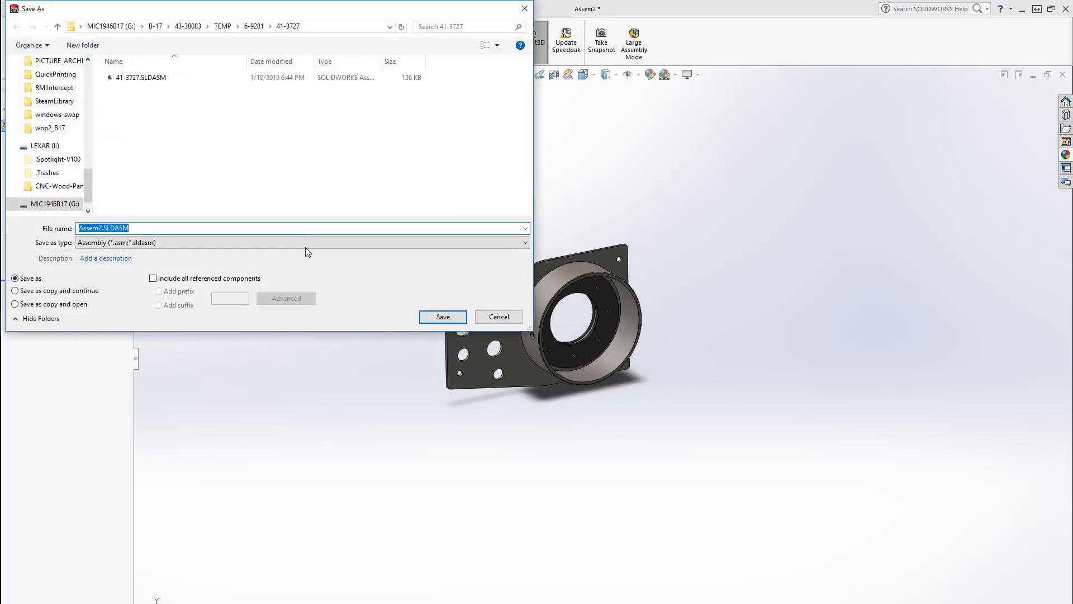
{"action": "left_click", "coordinate": [254, 26]}
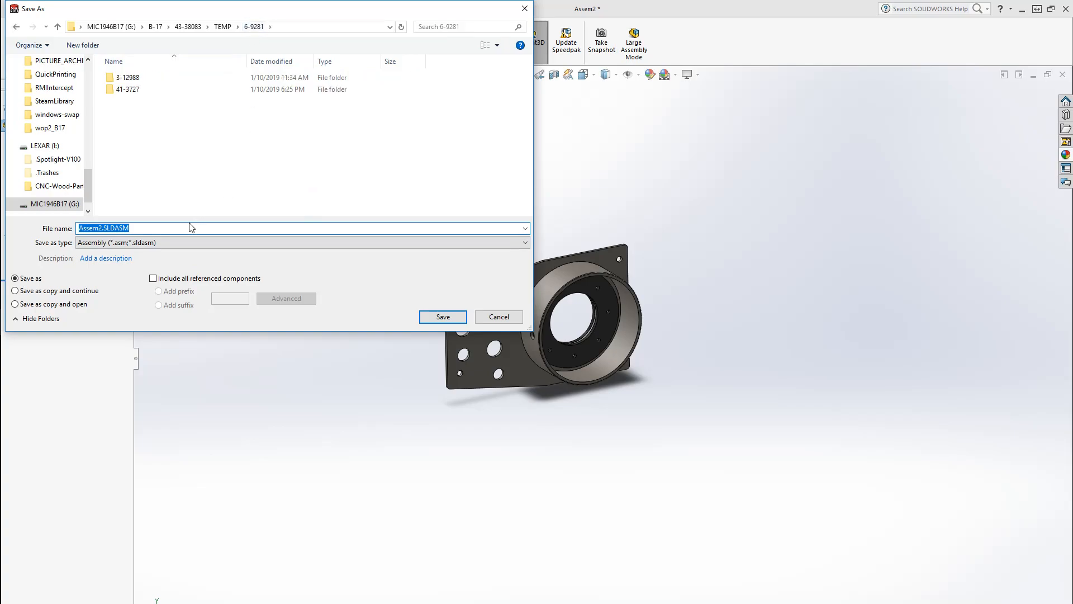
{"action": "type", "text": "6-9281"}
Examine the parts list and usage table of the 6-9281 tail wheel brake assembly drawing.
{"action": "mouse_move", "coordinate": [1072, 202]}
{"action": "left_mouse_down"}
{"action": "mouse_move", "coordinate": [970, 194]}
{"action": "mouse_move", "coordinate": [922, 1]}
{"action": "left_mouse_up"}
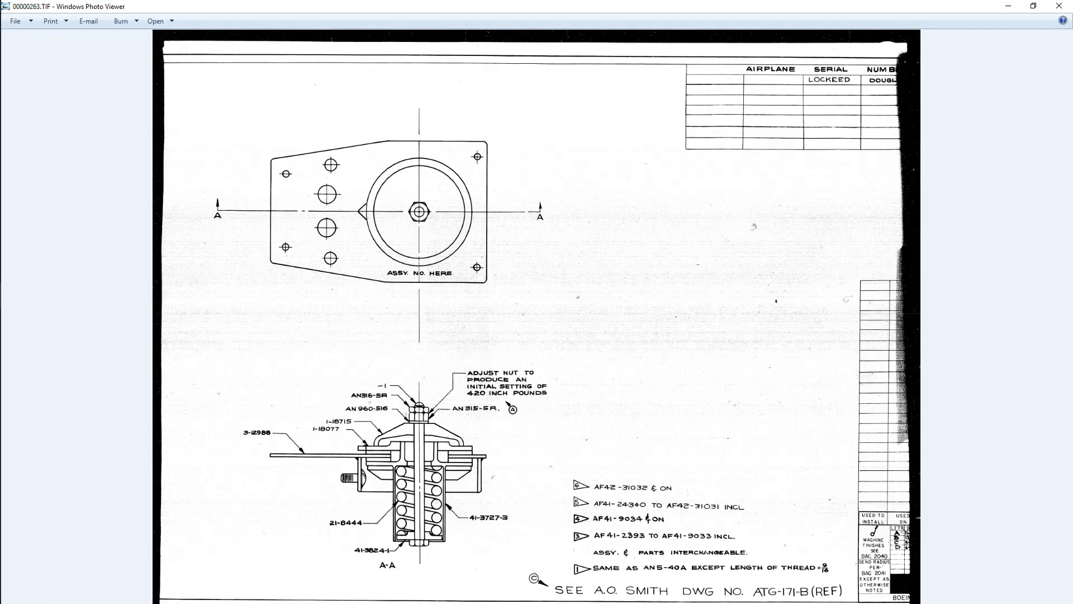
{"action": "key", "text": "Right"}
{"action": "scroll", "coordinate": [721, 116], "scroll_direction": "up", "scroll_amount": 4}
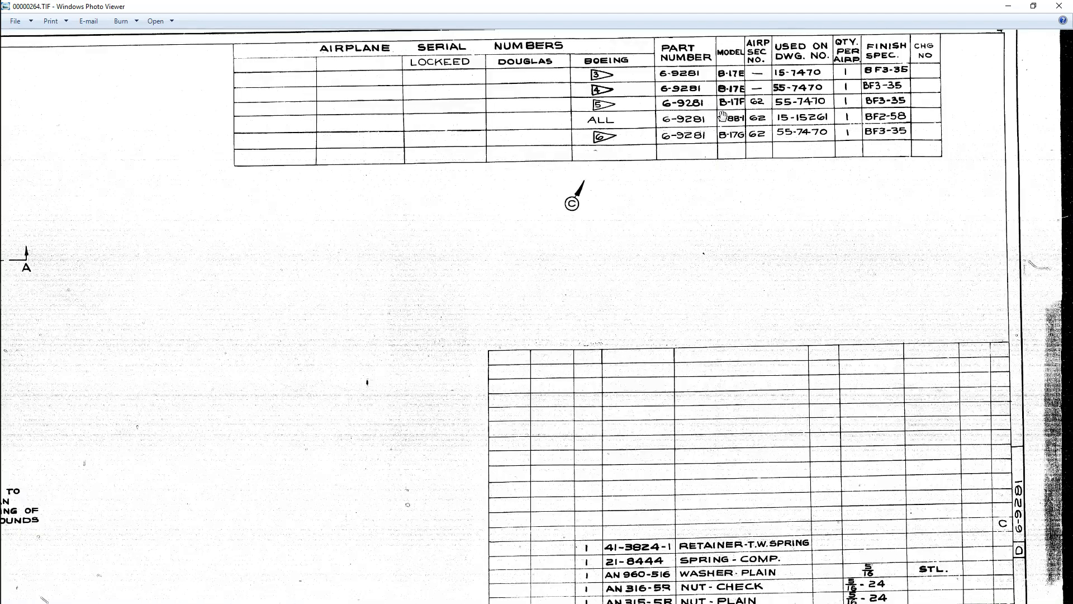
{"action": "left_click_drag", "start_coordinate": [719, 174], "coordinate": [675, 240]}
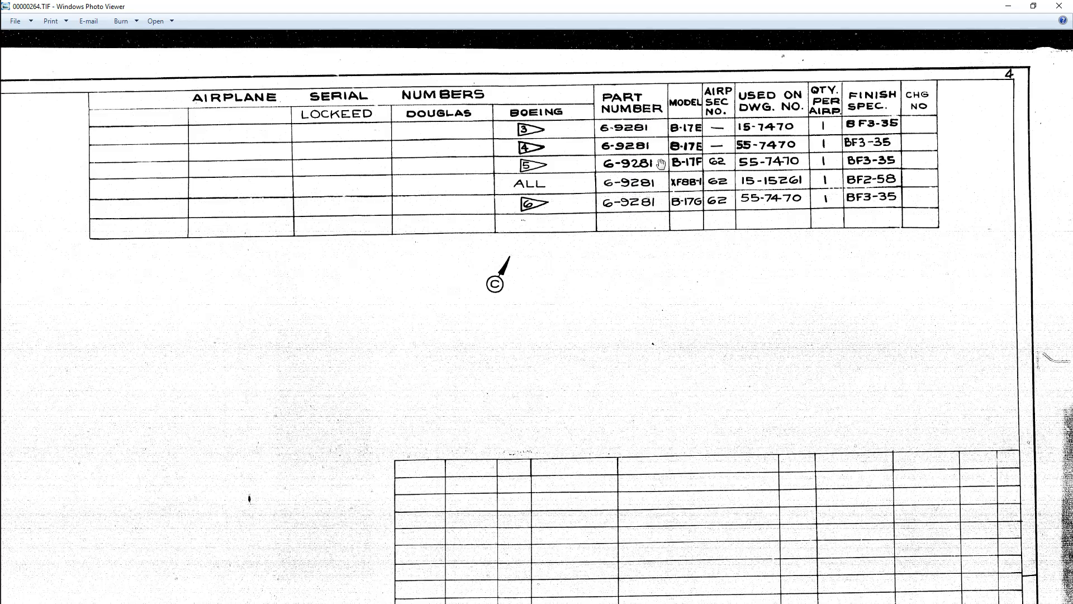
{"action": "left_click_drag", "start_coordinate": [710, 376], "coordinate": [691, 70]}
{"action": "left_click_drag", "start_coordinate": [621, 461], "coordinate": [615, 328]}
{"action": "left_click_drag", "start_coordinate": [670, 425], "coordinate": [666, 458]}
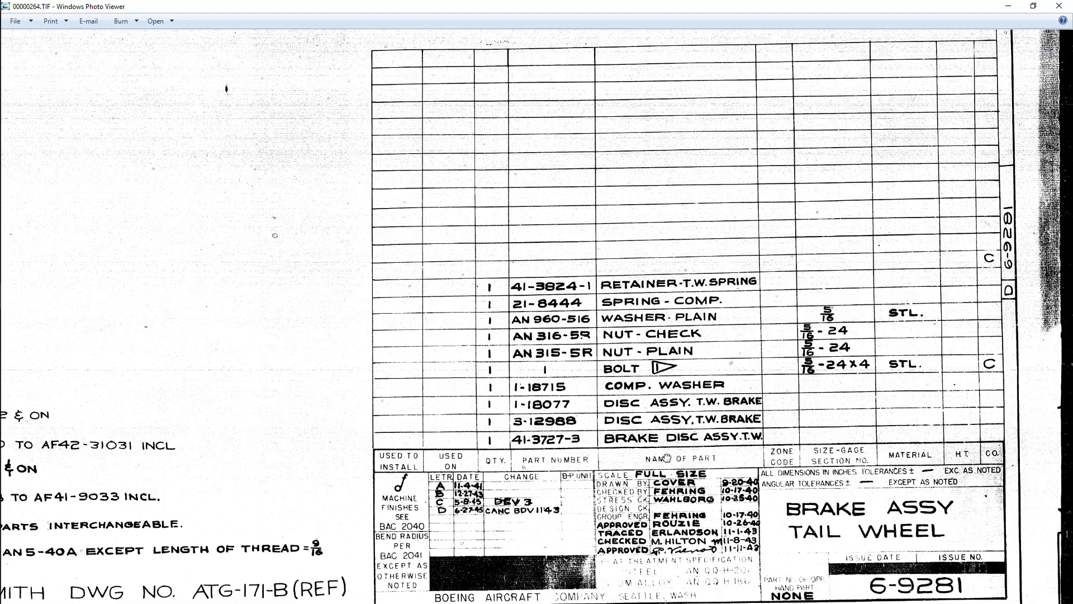
{"action": "left_click_drag", "start_coordinate": [569, 190], "coordinate": [602, 599]}
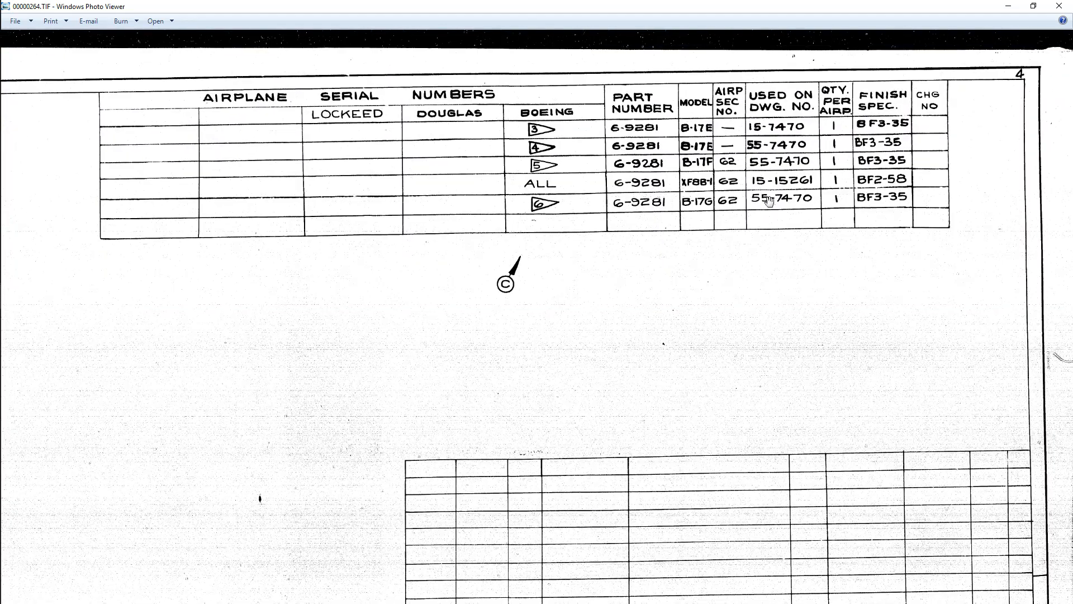
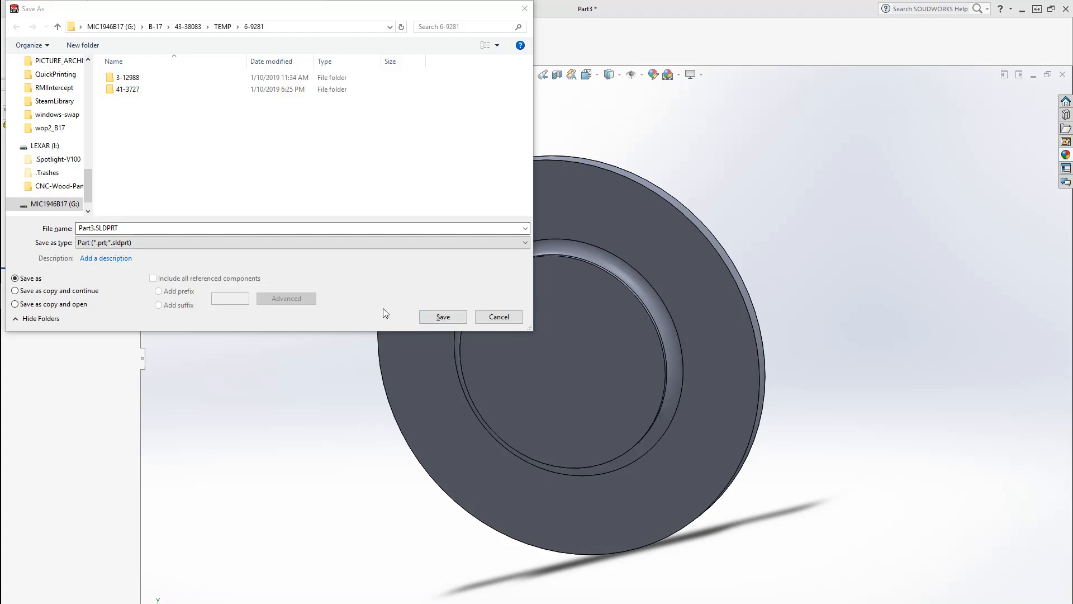
Save the new disc part as 1-18077 in the 6-9281 folder.
{"action": "double_click", "coordinate": [281, 229]}
{"action": "double_click", "coordinate": [266, 228]}
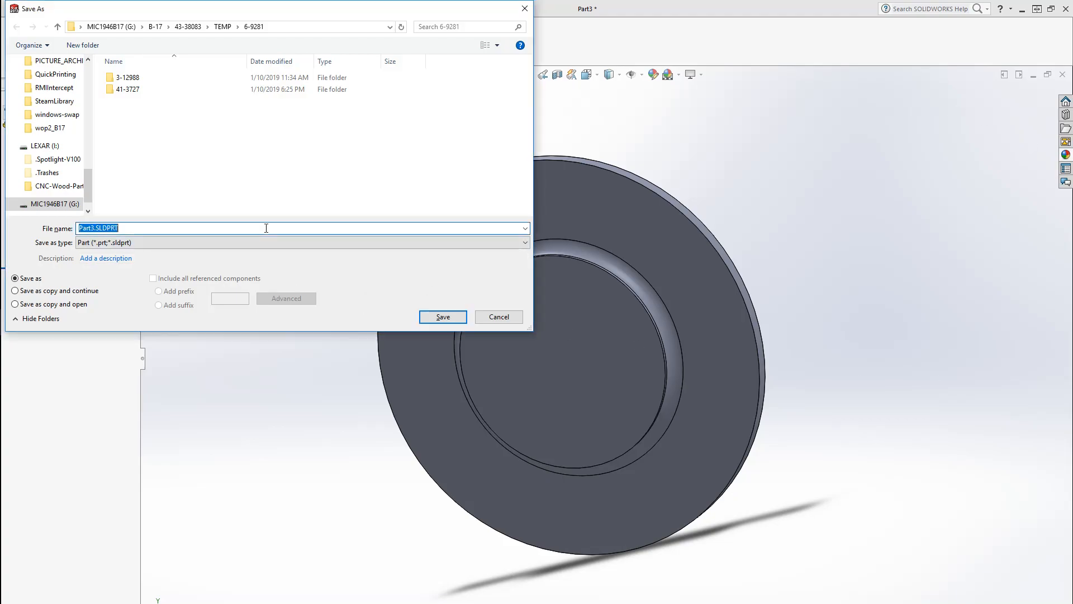
{"action": "type", "text": "1-18077"}
{"action": "key", "text": "Return"}
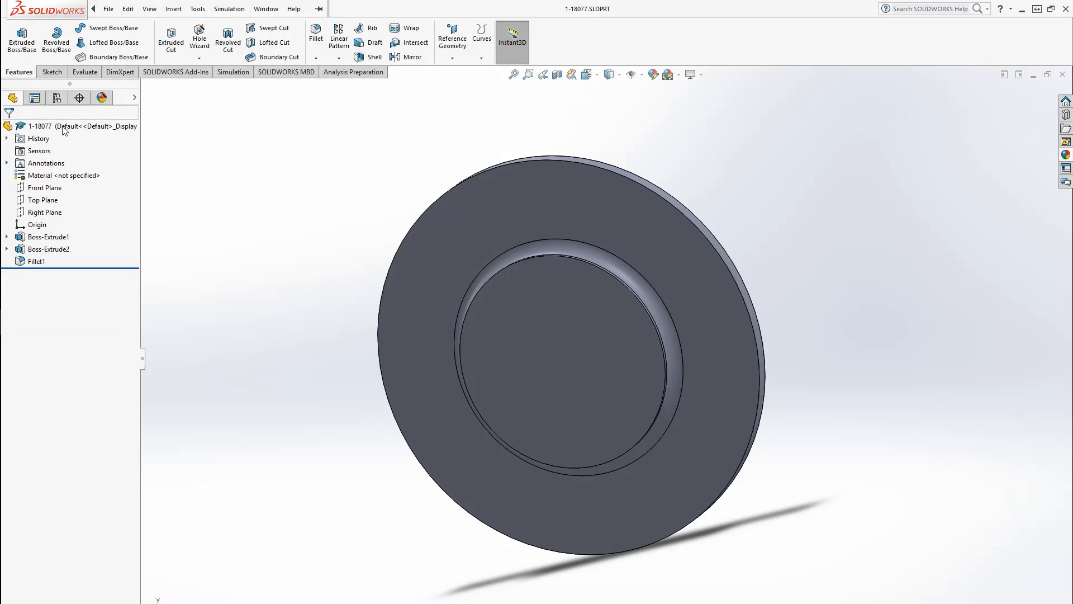
Start a sketch on the disc's flat outer ring face and draw a vertical centerline upward from the origin past the rim.
{"action": "left_click", "coordinate": [52, 71]}
{"action": "left_click", "coordinate": [17, 40]}
{"action": "left_click", "coordinate": [585, 182]}
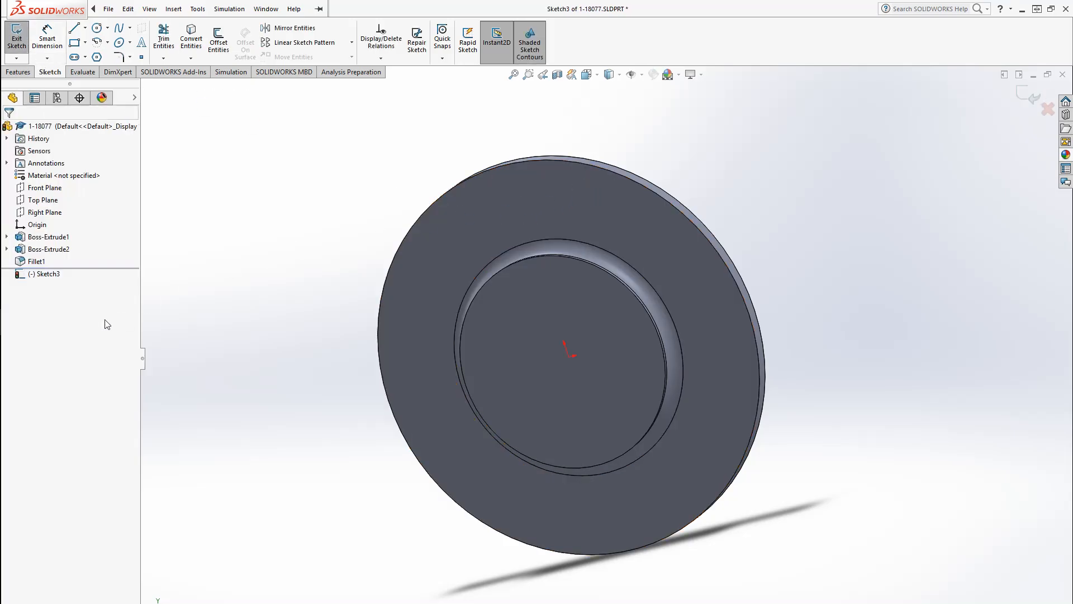
{"action": "left_click", "coordinate": [77, 256]}
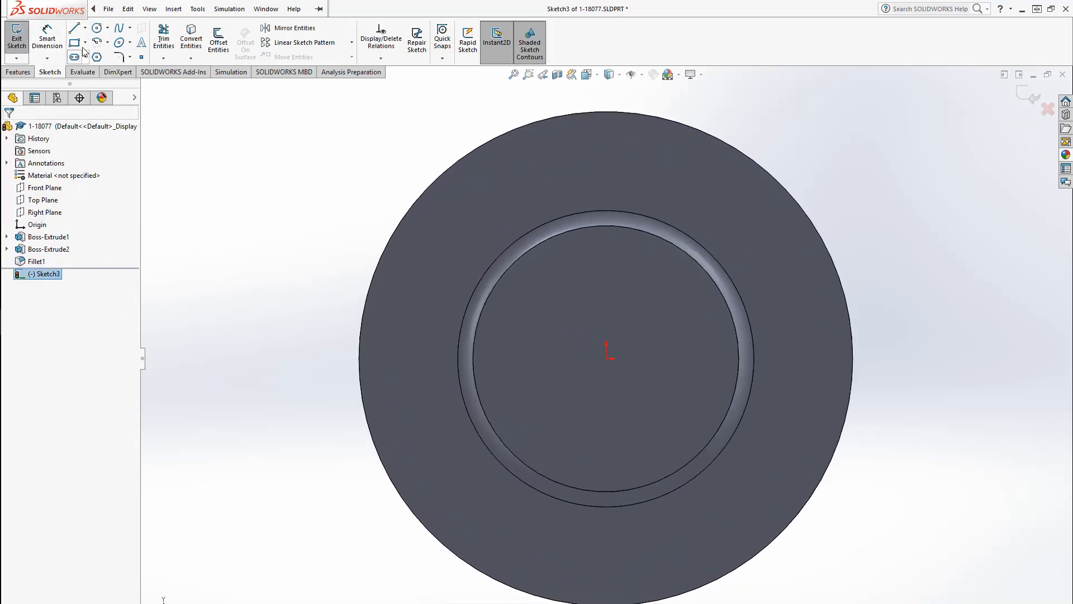
{"action": "left_click", "coordinate": [606, 358]}
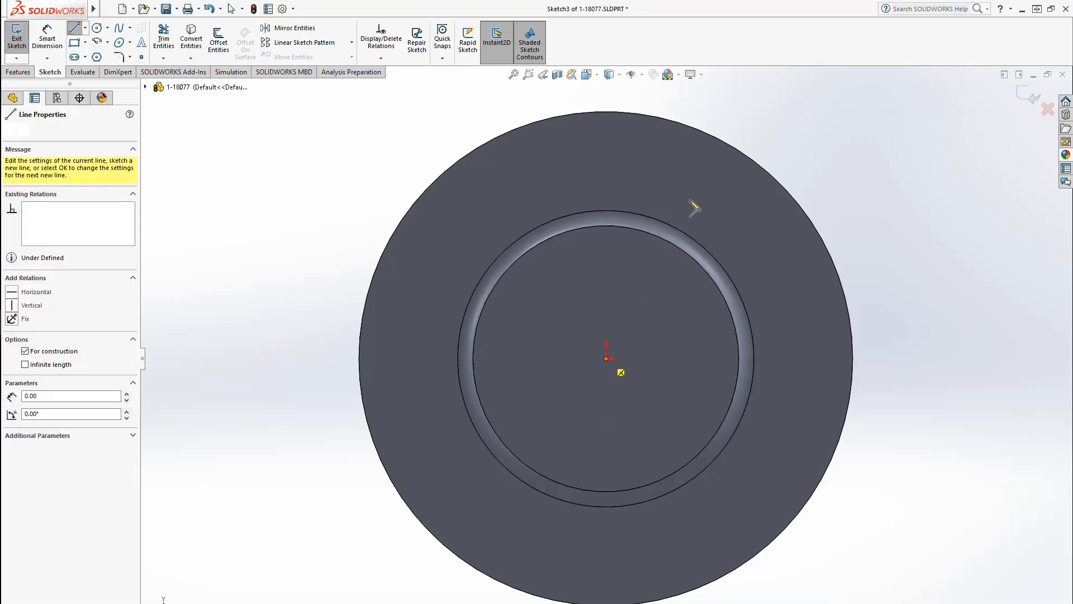
{"action": "scroll", "coordinate": [606, 357], "scroll_direction": "up", "scroll_amount": 3}
{"action": "left_click", "coordinate": [606, 156]}
{"action": "key", "text": "Escape"}
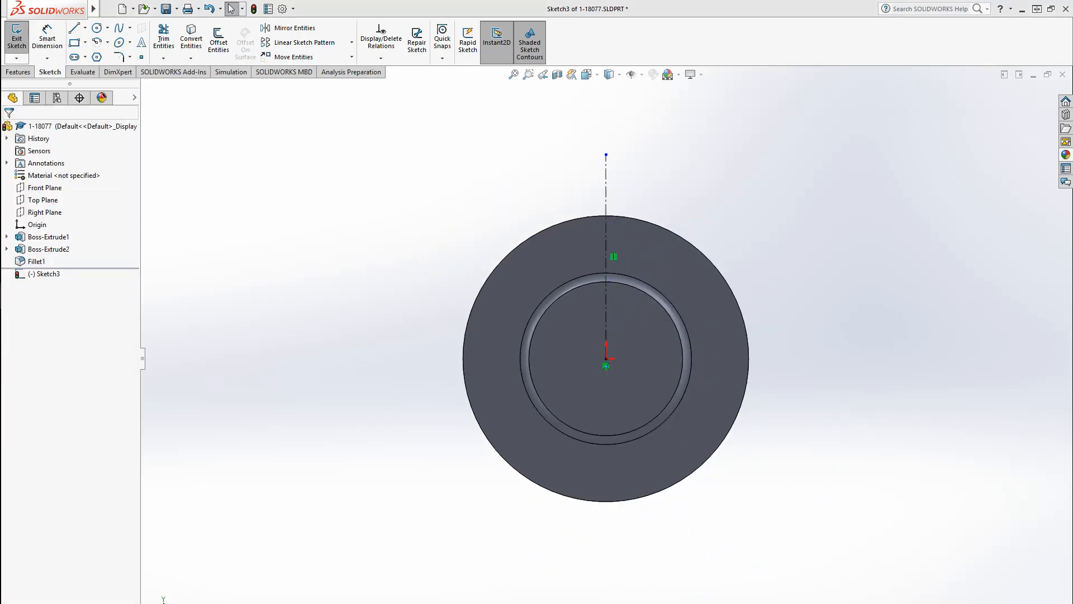
Draw a horizontal centerline about 3.76 in long through the origin, extending past both sides of the disc.
{"action": "left_click", "coordinate": [85, 28]}
{"action": "left_click", "coordinate": [101, 51]}
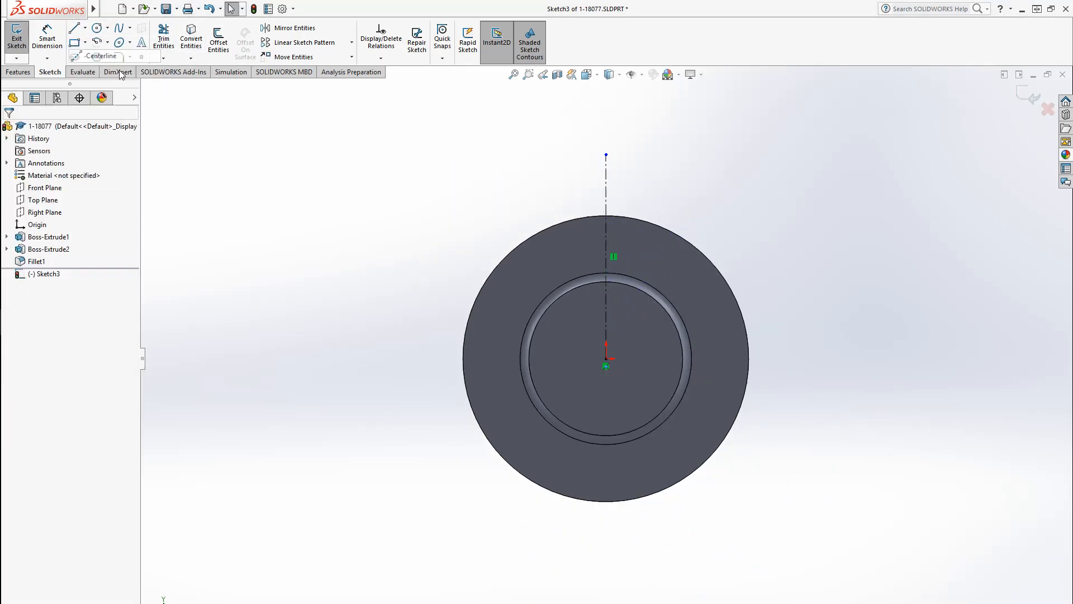
{"action": "left_click", "coordinate": [443, 358]}
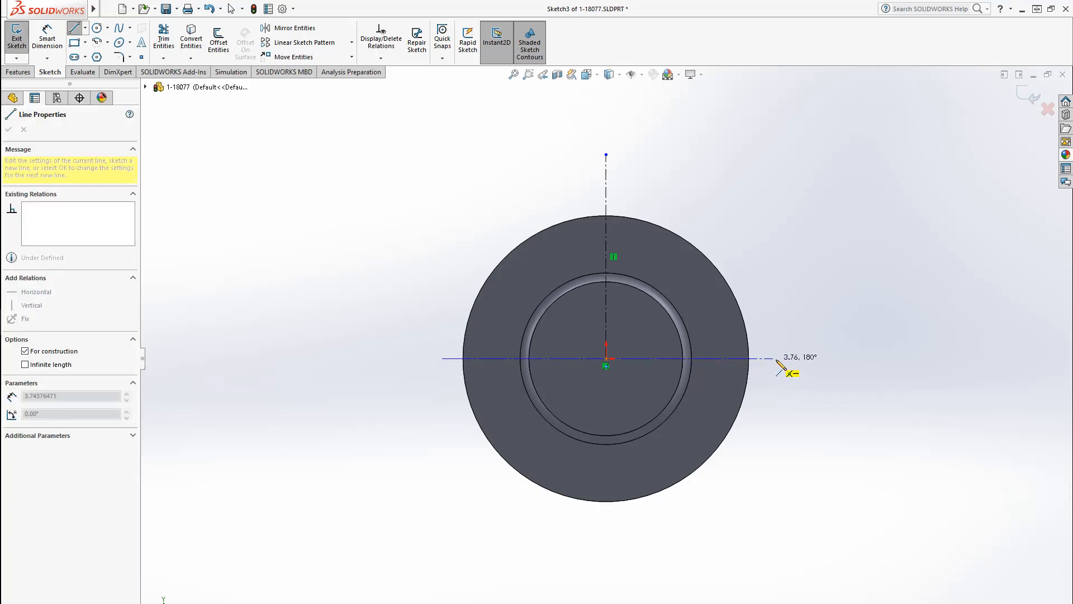
{"action": "left_click", "coordinate": [780, 359]}
{"action": "key", "text": "Escape"}
Sketch two lines forming a triangular pointer on the disc's upper rim, with its tip on the vertical centerline.
{"action": "left_click", "coordinate": [75, 28]}
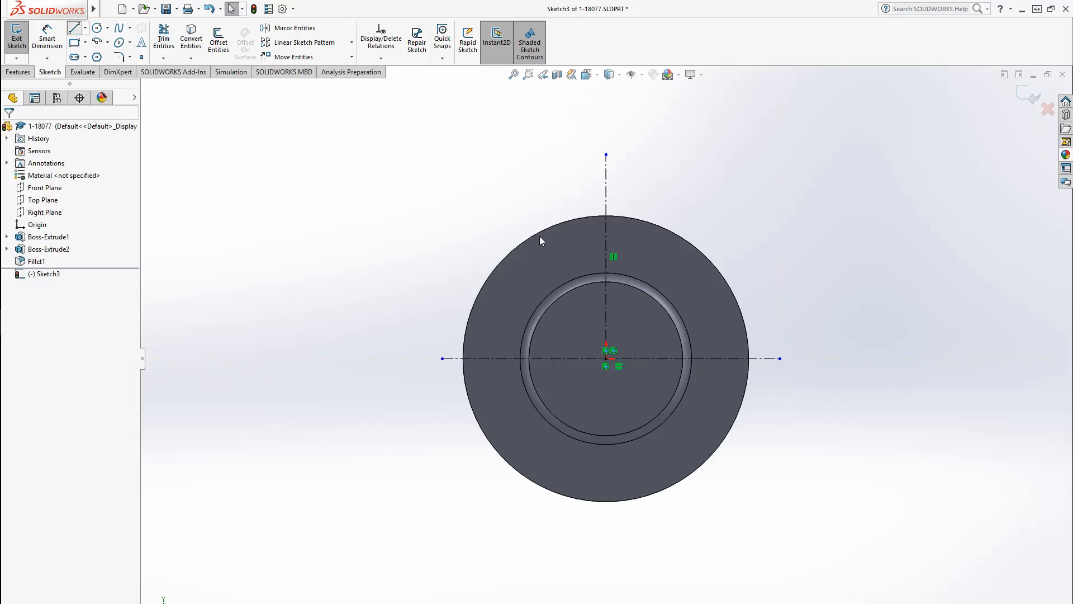
{"action": "scroll", "coordinate": [596, 228], "scroll_direction": "down", "scroll_amount": 6}
{"action": "left_click", "coordinate": [693, 305]}
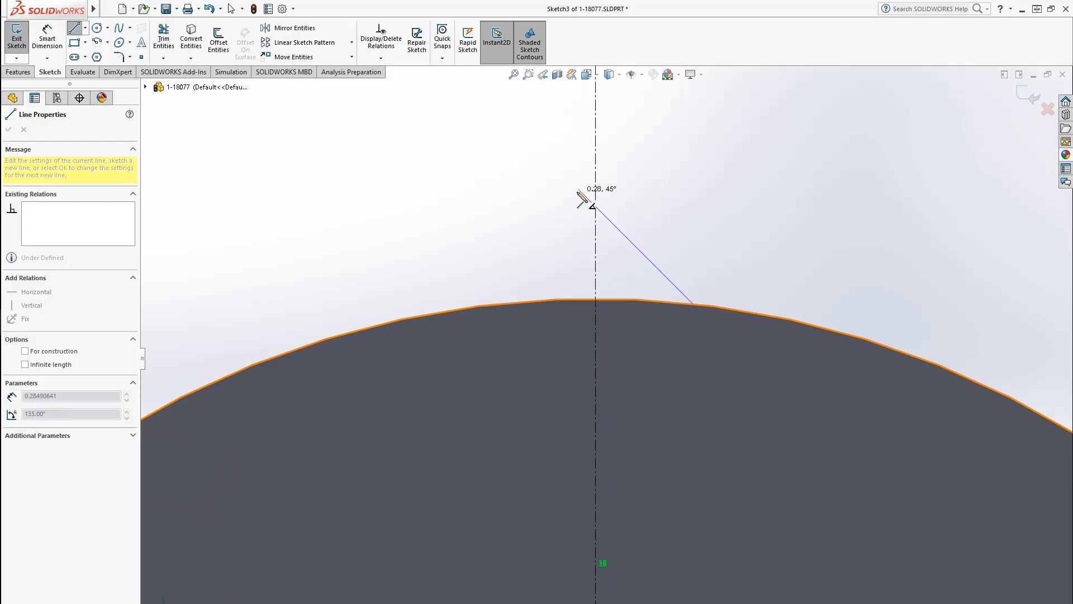
{"action": "left_click", "coordinate": [596, 193]}
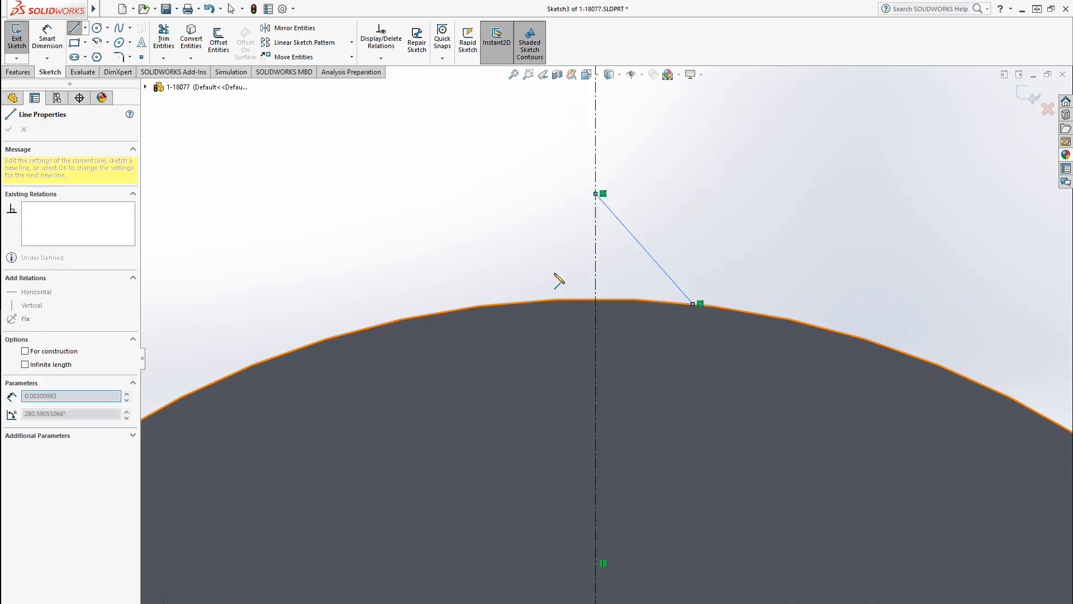
{"action": "left_click", "coordinate": [491, 304]}
{"action": "key", "text": "Escape"}
Dimension the pointer's tip 1.875 in above the horizontal centerline.
{"action": "left_click", "coordinate": [51, 41]}
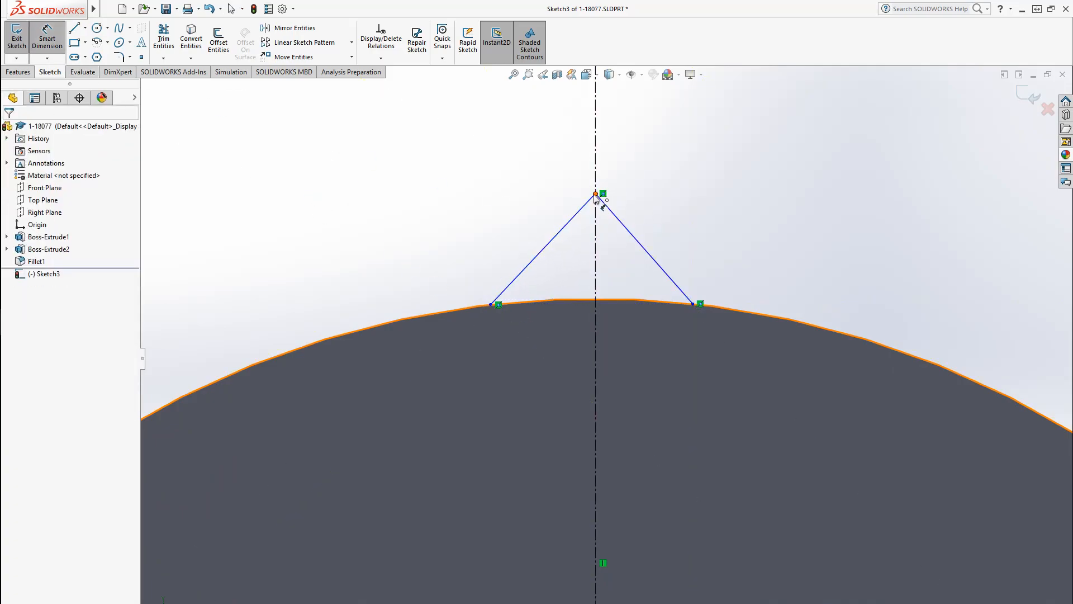
{"action": "left_click", "coordinate": [596, 193]}
{"action": "scroll", "coordinate": [699, 391], "scroll_direction": "up", "scroll_amount": 5}
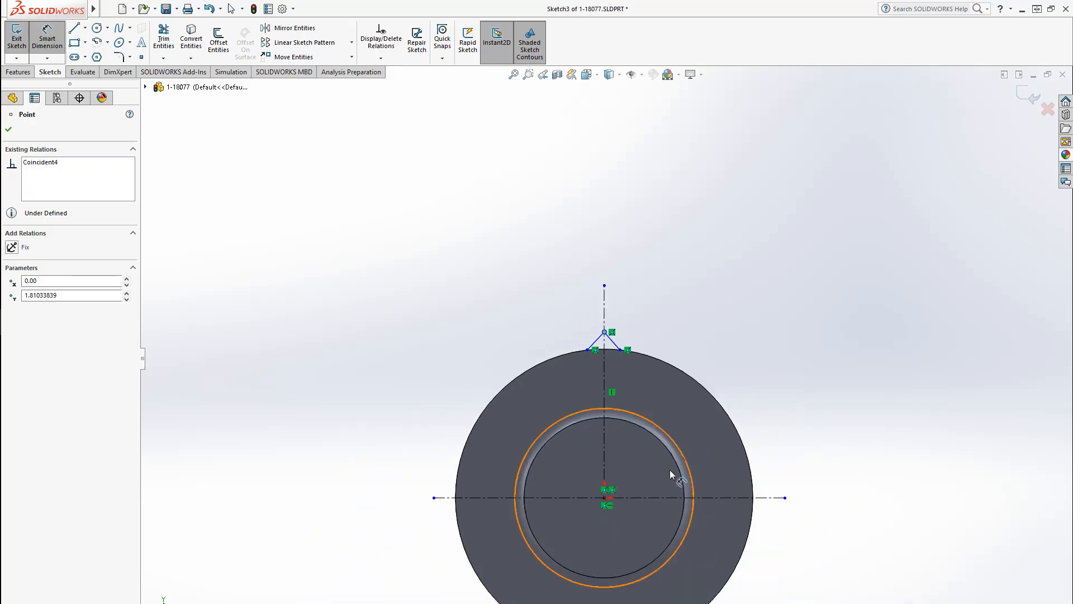
{"action": "left_click", "coordinate": [575, 496]}
{"action": "left_click", "coordinate": [376, 408]}
{"action": "type", "text": "1."}
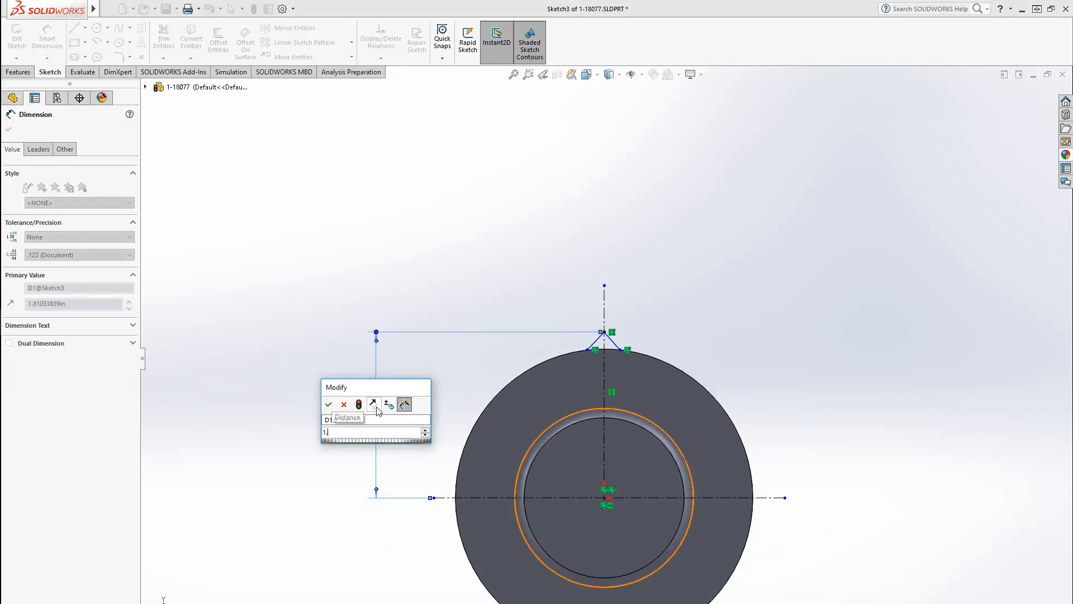
{"action": "type", "text": "875"}
{"action": "key", "text": "Return"}
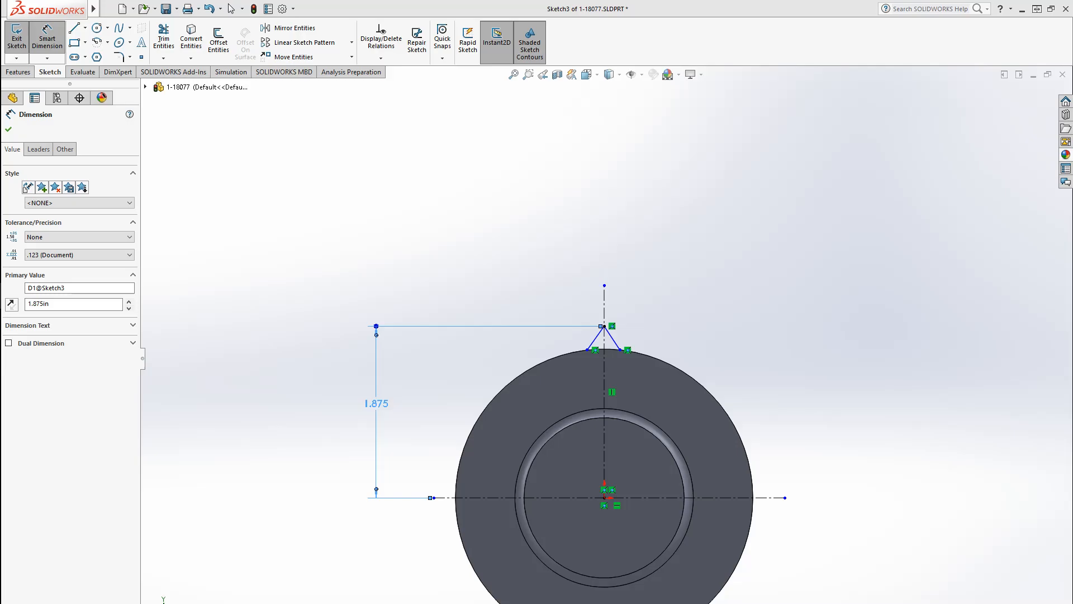
{"action": "key", "text": "Escape"}
Dimension both lower endpoints of the pointer 0.25 in from the vertical centerline.
{"action": "scroll", "coordinate": [572, 344], "scroll_direction": "down", "scroll_amount": 5}
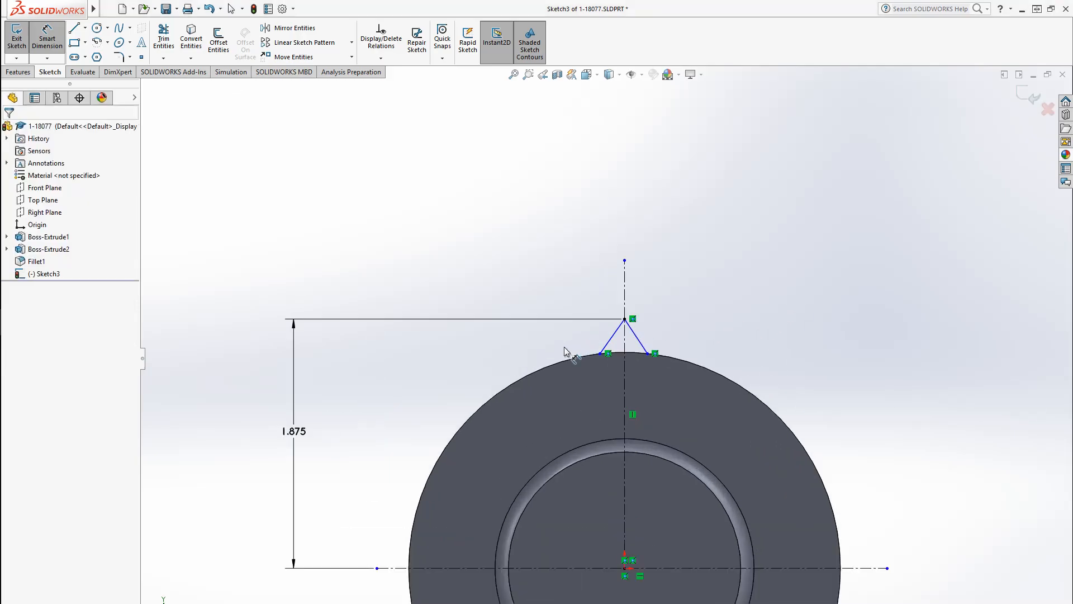
{"action": "scroll", "coordinate": [670, 358], "scroll_direction": "down", "scroll_amount": 2}
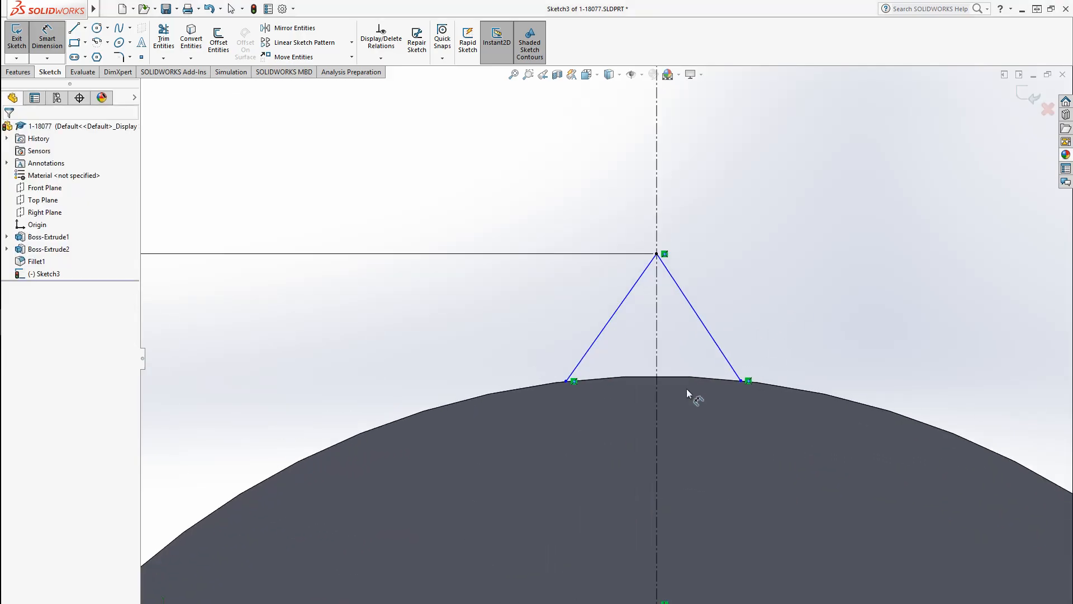
{"action": "left_click", "coordinate": [741, 381]}
{"action": "left_click", "coordinate": [658, 366]}
{"action": "left_click", "coordinate": [689, 186]}
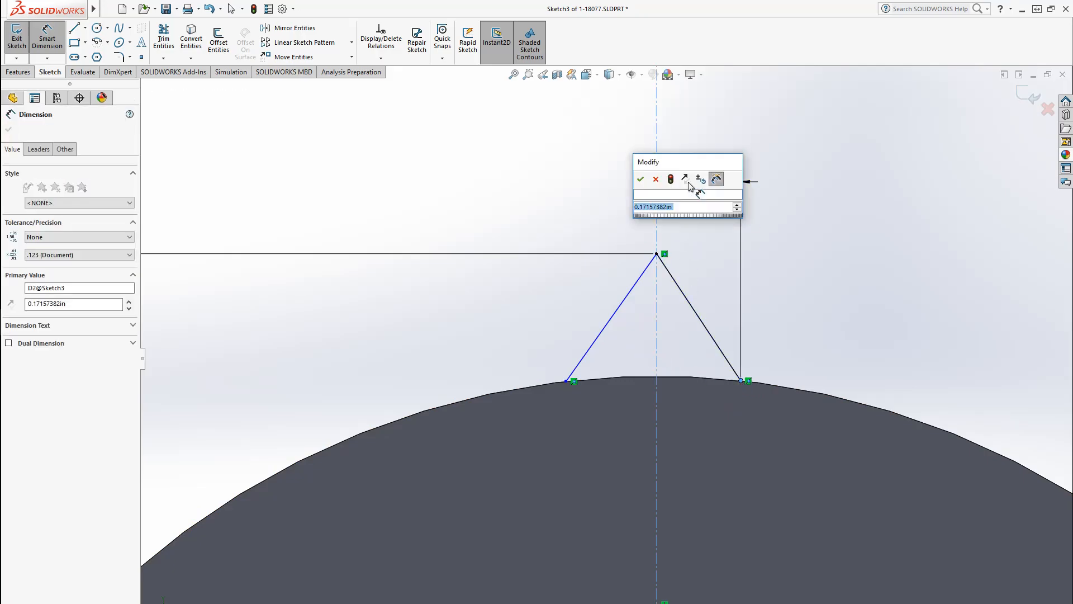
{"action": "type", "text": ".25"}
{"action": "key", "text": "Return"}
{"action": "left_click", "coordinate": [566, 381]}
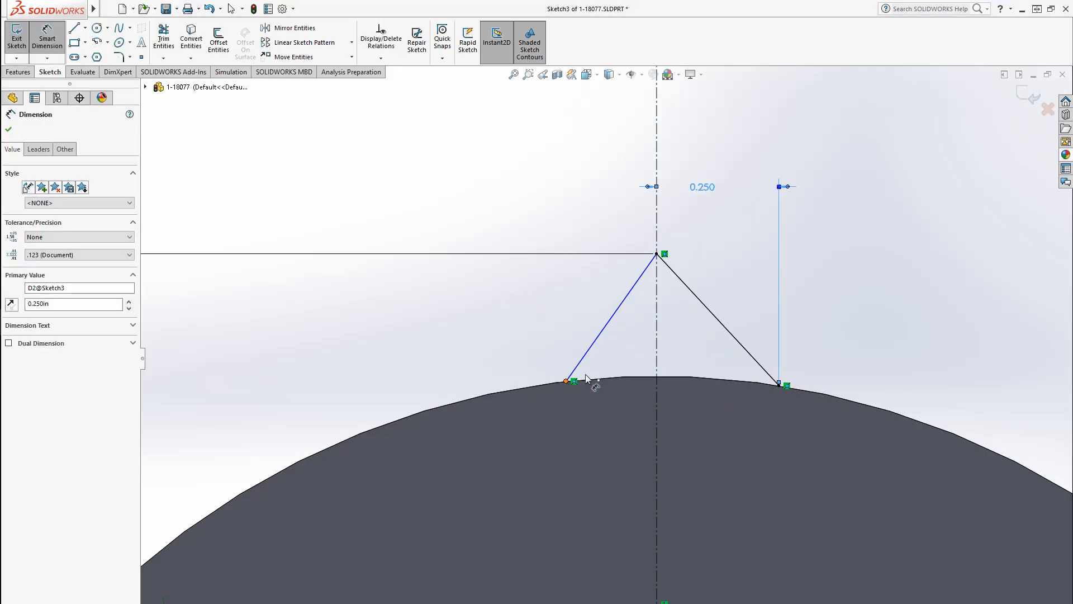
{"action": "left_click", "coordinate": [657, 358]}
{"action": "left_click", "coordinate": [574, 165]}
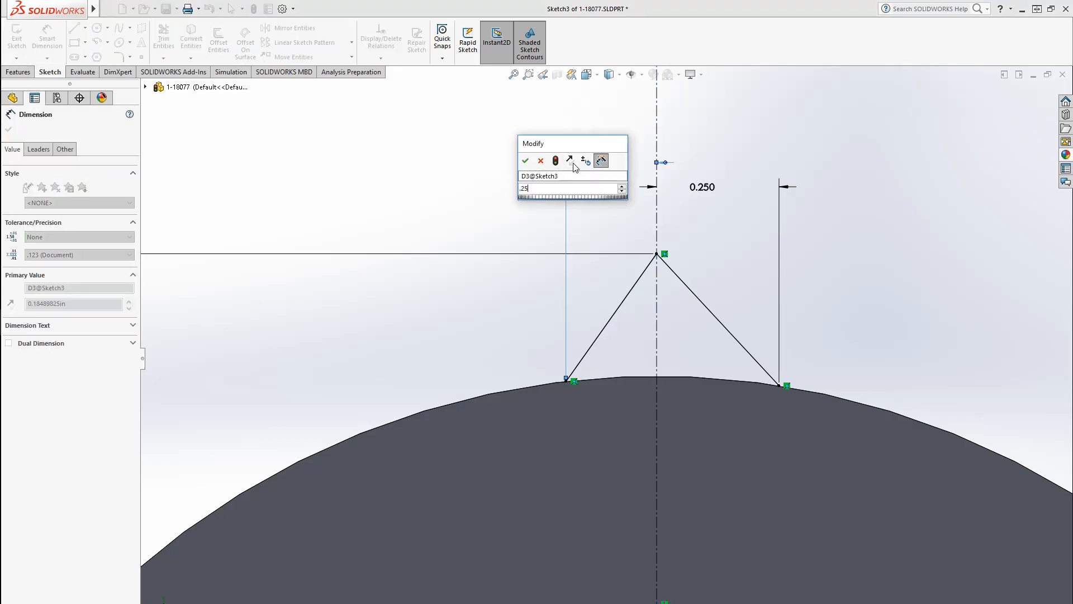
{"action": "type", "text": ".25"}
{"action": "key", "text": "Return"}
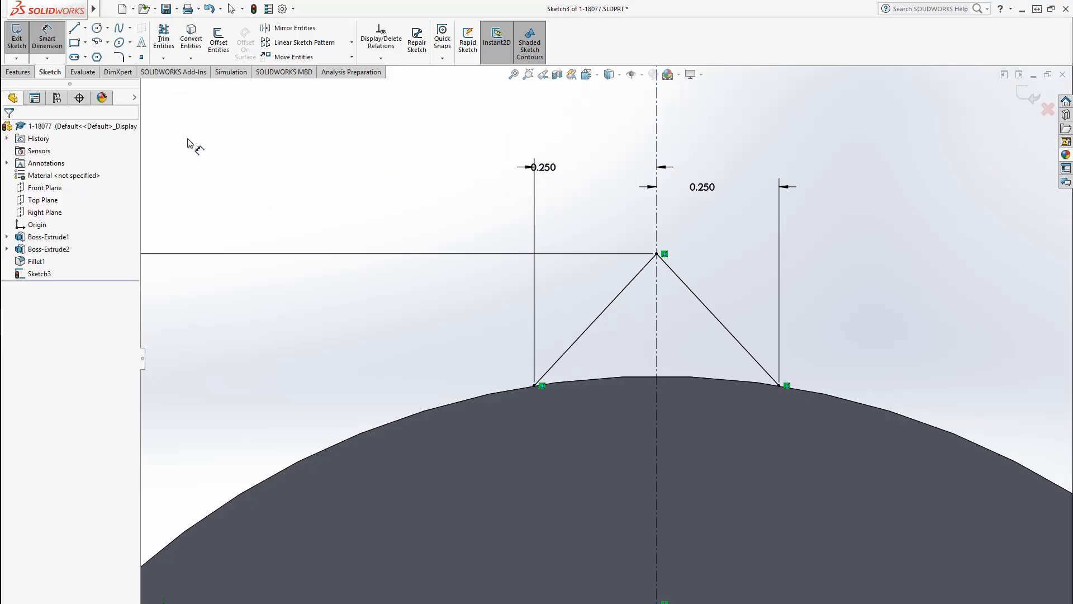
Round the pointer's tip with a 0.03 in sketch fillet and check it against the 1-18077 drawing.
{"action": "left_click", "coordinate": [118, 57]}
{"action": "left_click", "coordinate": [656, 254]}
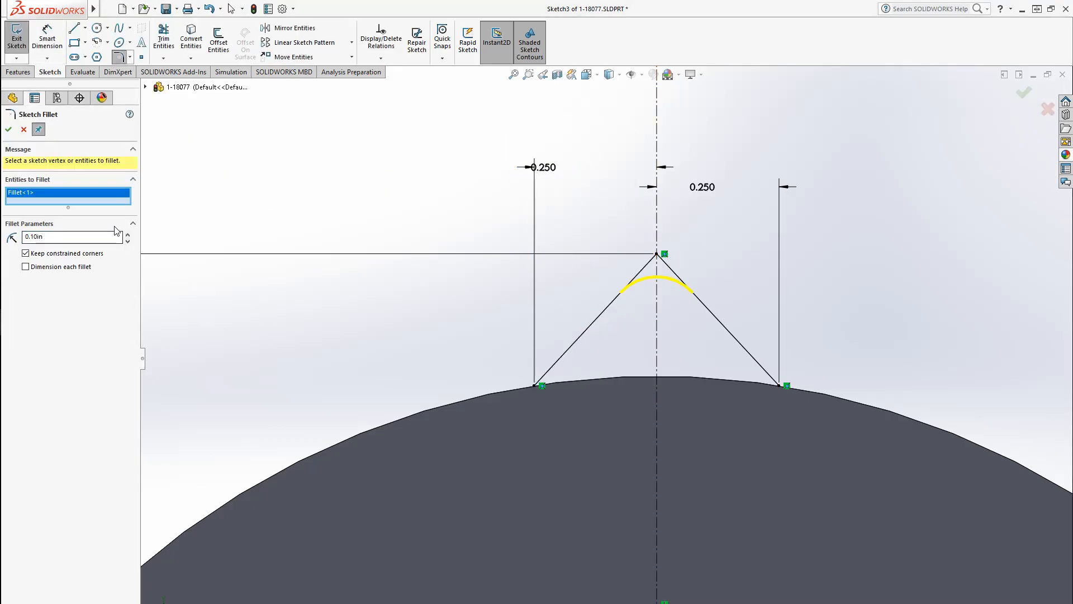
{"action": "double_click", "coordinate": [95, 240]}
{"action": "key", "text": "Return"}
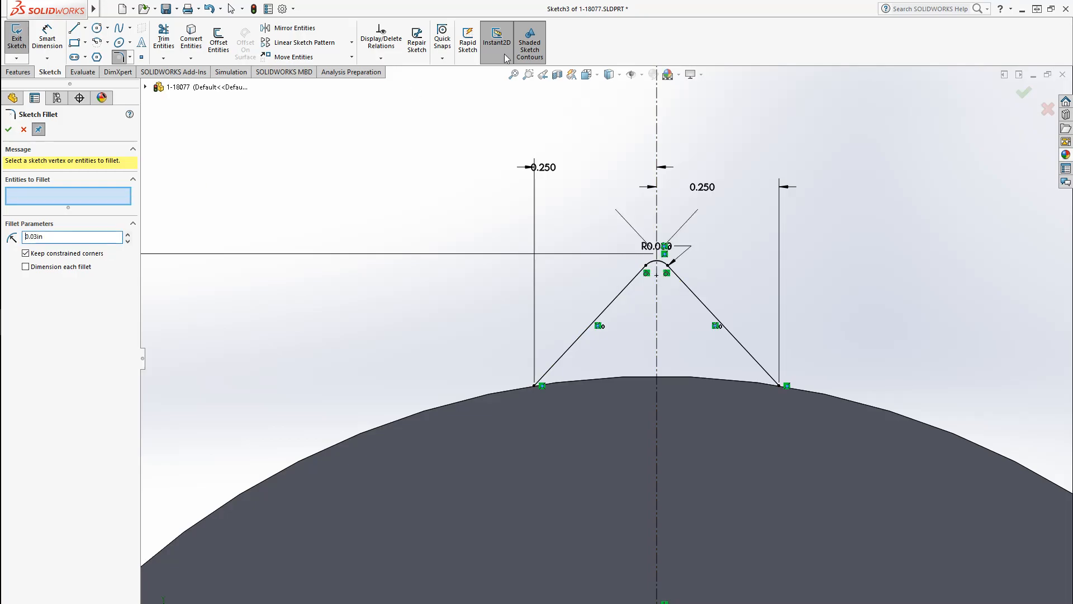
{"action": "key", "text": "alt+Tab"}
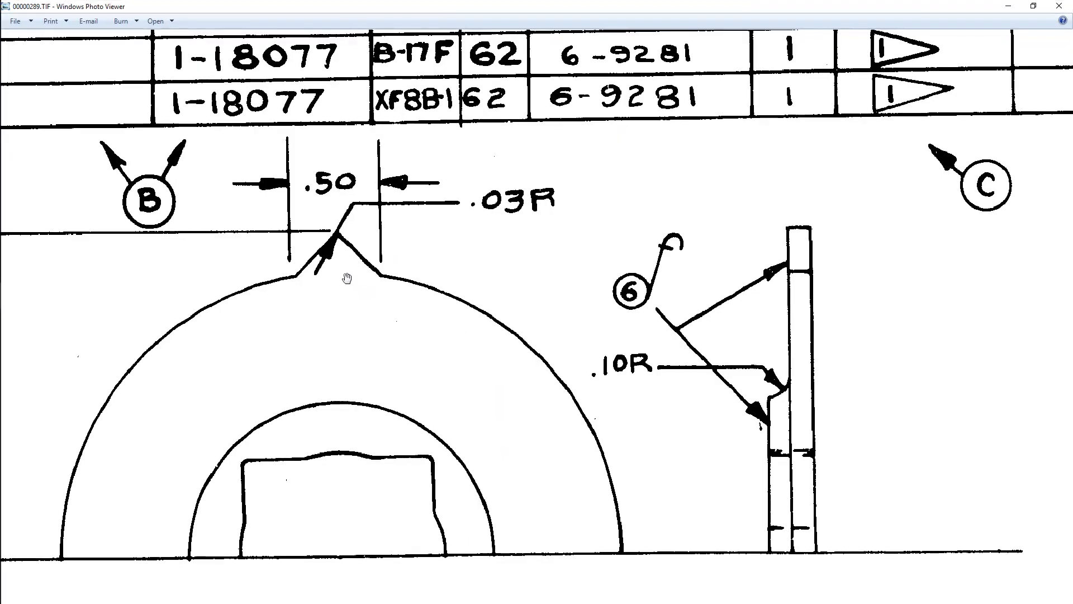
{"action": "scroll", "coordinate": [347, 278], "scroll_direction": "up", "scroll_amount": 5}
{"action": "left_click_drag", "start_coordinate": [290, 196], "coordinate": [489, 263]}
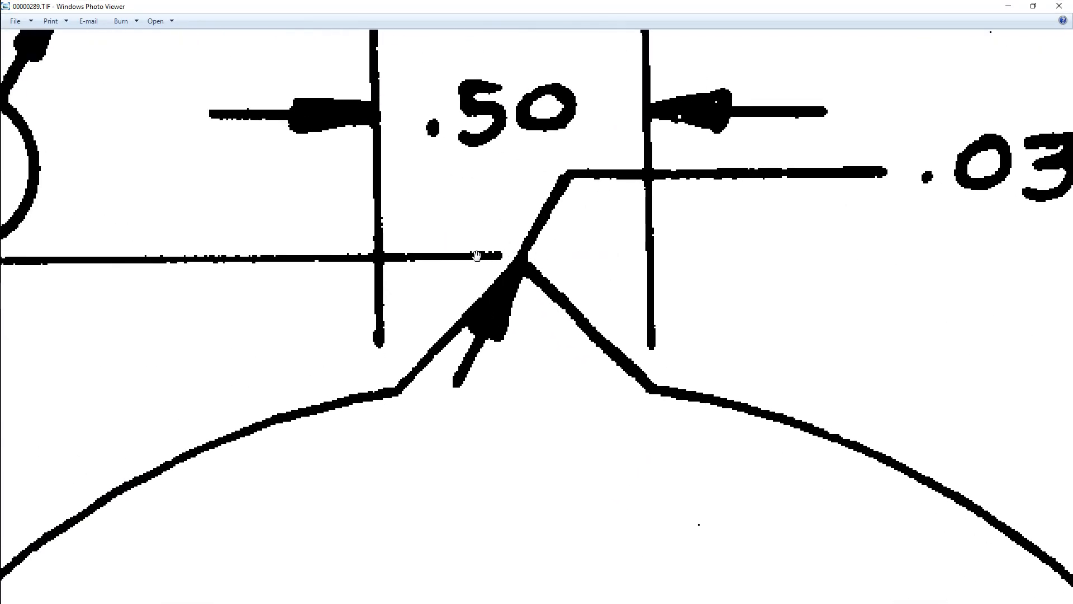
{"action": "key", "text": "alt+Tab"}
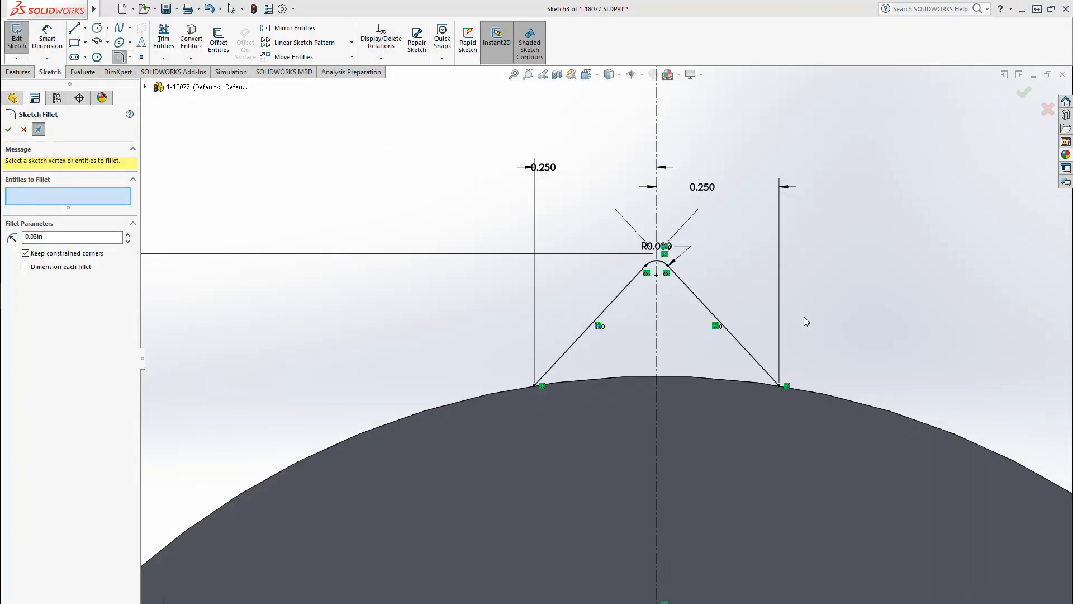
{"action": "scroll", "coordinate": [605, 357], "scroll_direction": "up", "scroll_amount": 2}
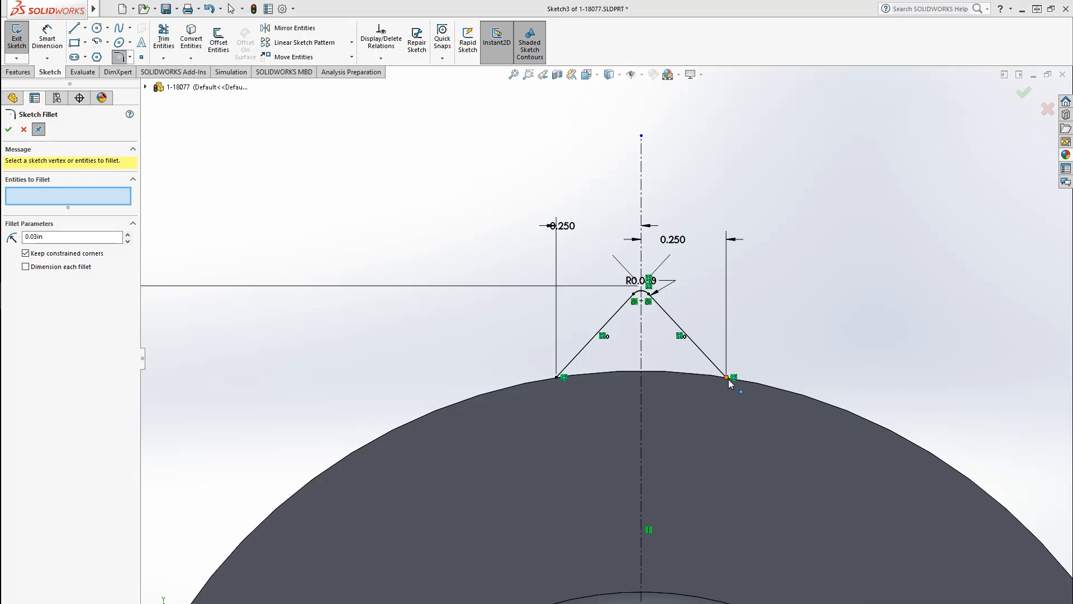
{"action": "left_click", "coordinate": [8, 129]}
{"action": "left_click", "coordinate": [18, 72]}
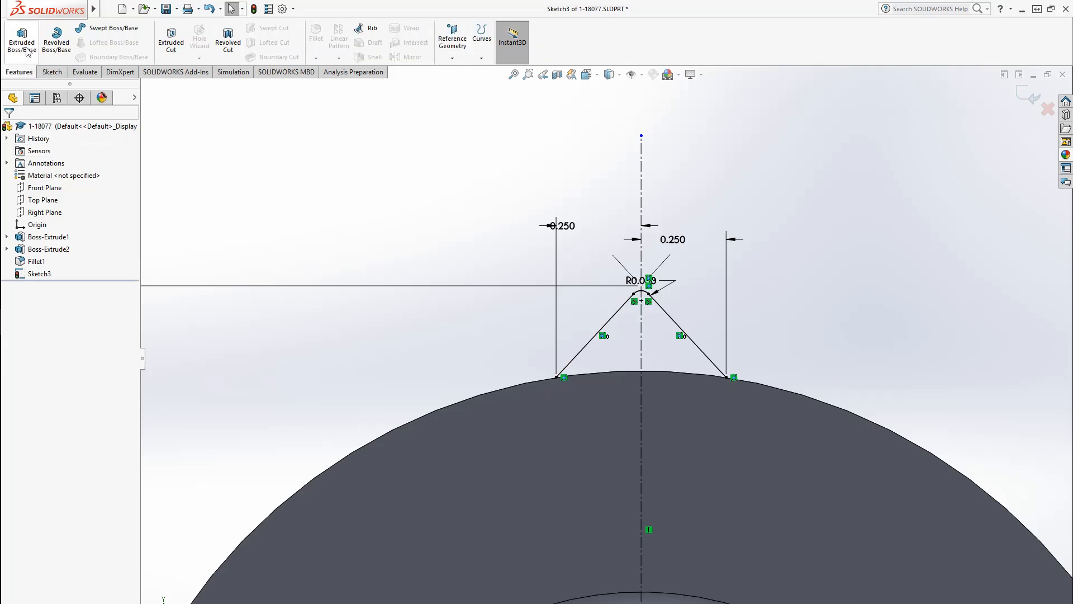
{"action": "left_click", "coordinate": [23, 41]}
{"action": "left_click", "coordinate": [562, 349]}
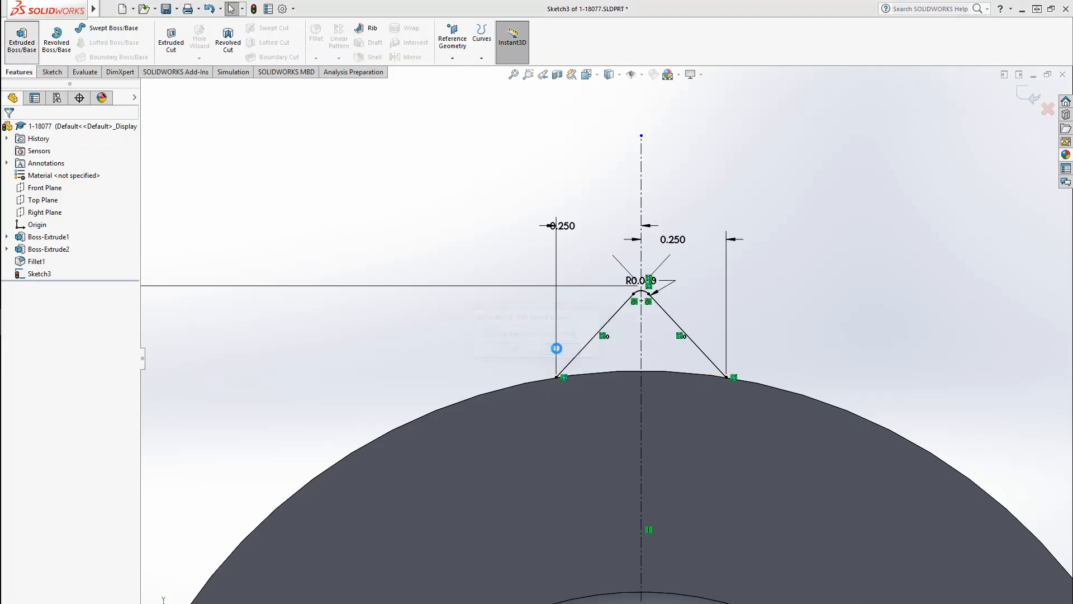
{"action": "left_click", "coordinate": [1047, 109]}
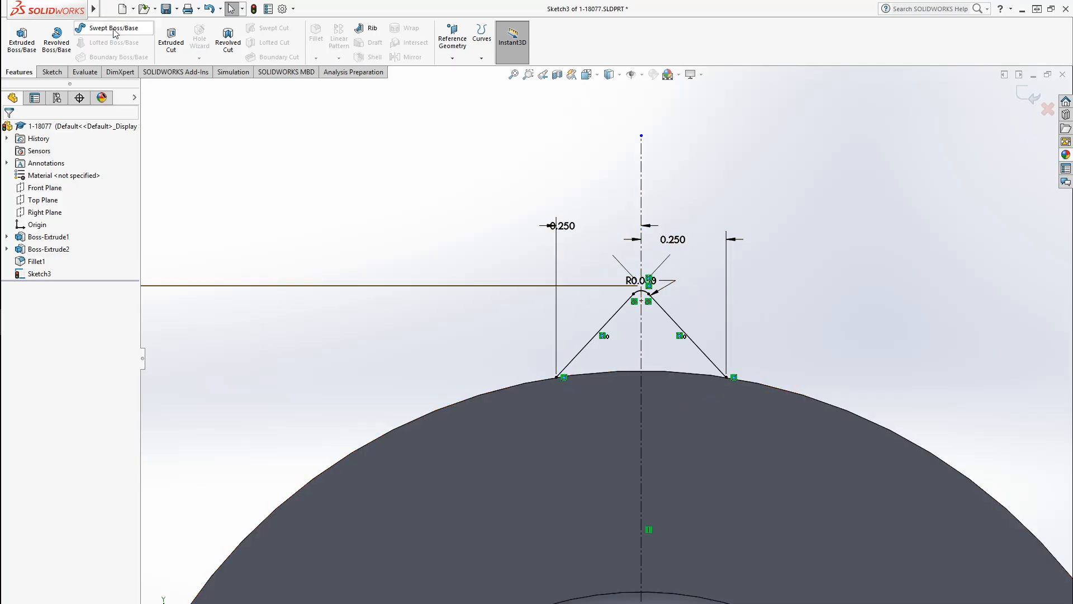
Convert the disc's outer edge into the pointer sketch and trim it to the arc between the pointer's two lower endpoints.
{"action": "left_click", "coordinate": [52, 72]}
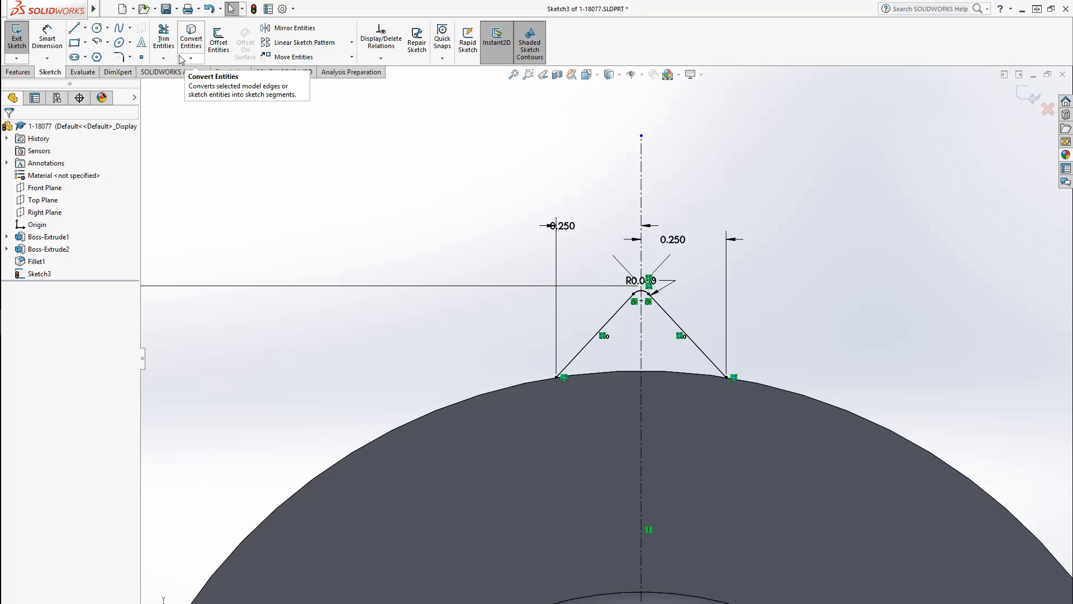
{"action": "left_click", "coordinate": [191, 39]}
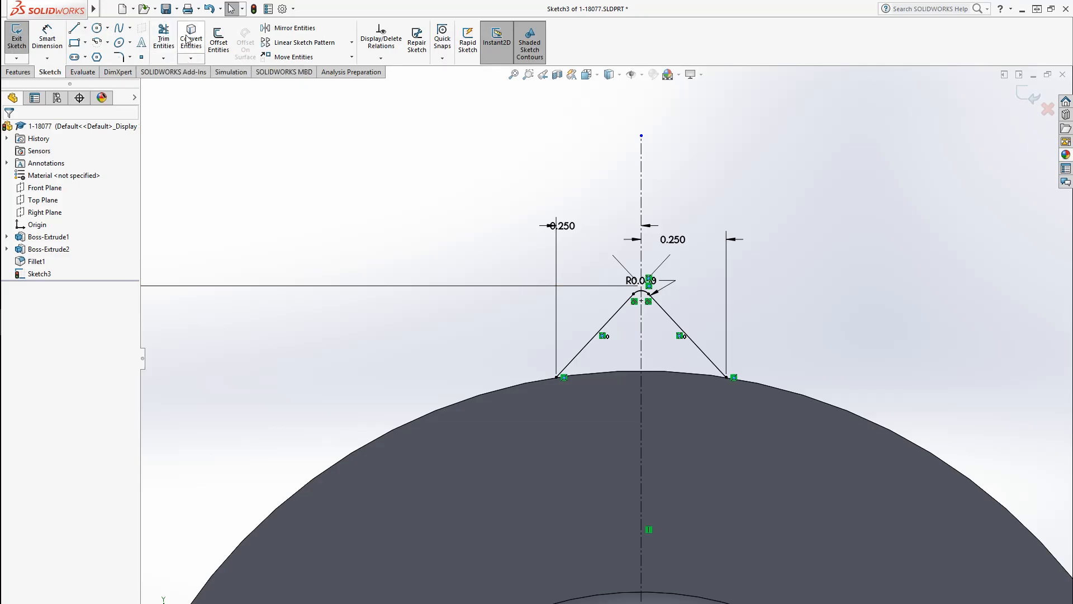
{"action": "left_click", "coordinate": [617, 372]}
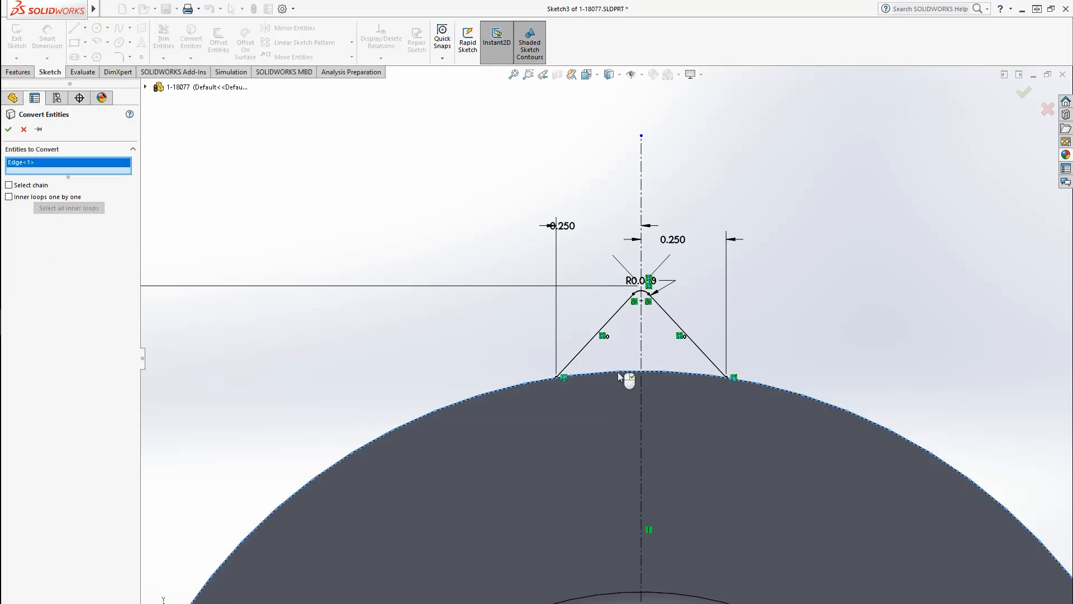
{"action": "left_click", "coordinate": [9, 130]}
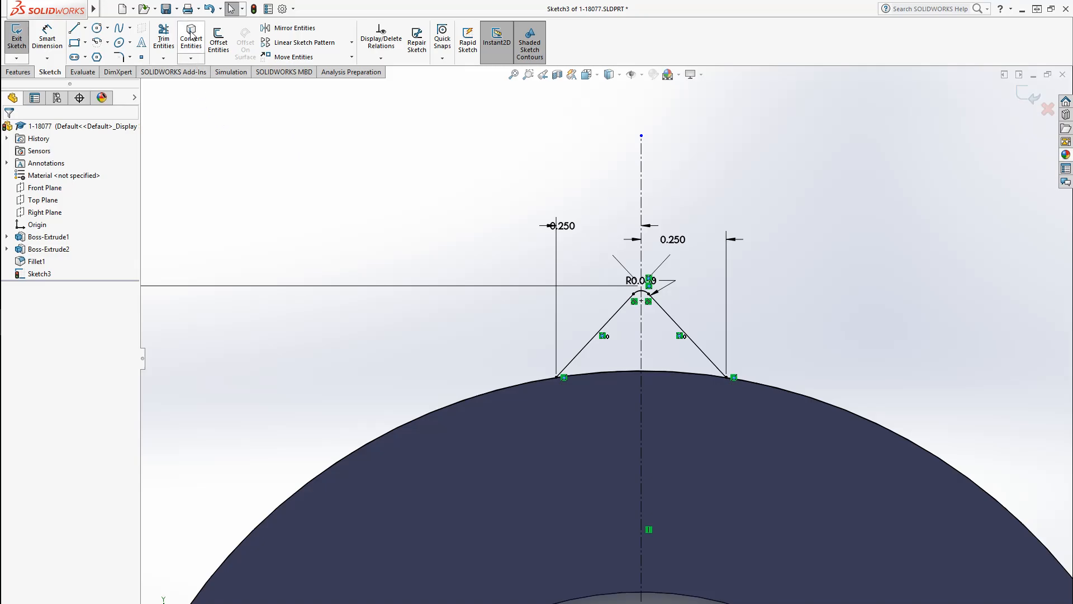
{"action": "left_click", "coordinate": [163, 37]}
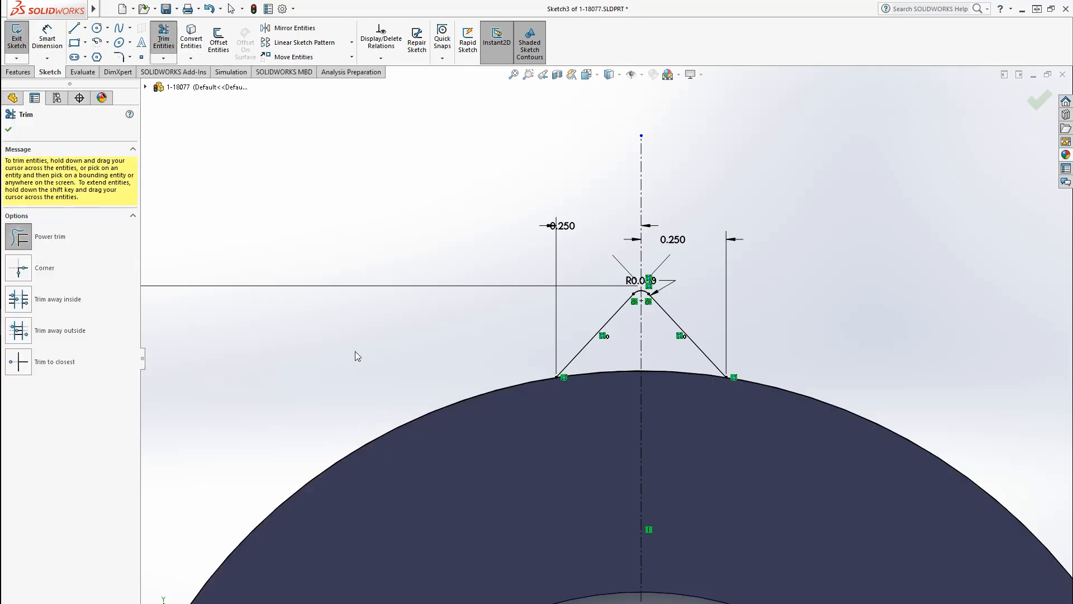
{"action": "left_click_drag", "start_coordinate": [371, 378], "coordinate": [427, 469]}
{"action": "left_click", "coordinate": [1038, 100]}
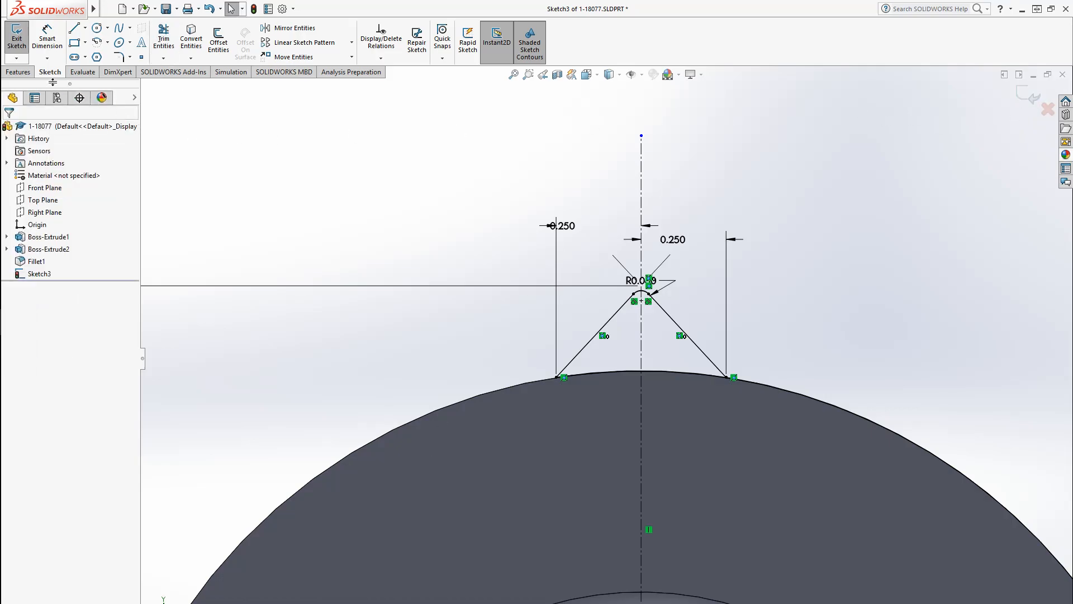
Extrude the pointer region through the disc's thickness, reversed and ending Up To Surface at the disc's opposite face, merged with the body.
{"action": "left_click", "coordinate": [1030, 96]}
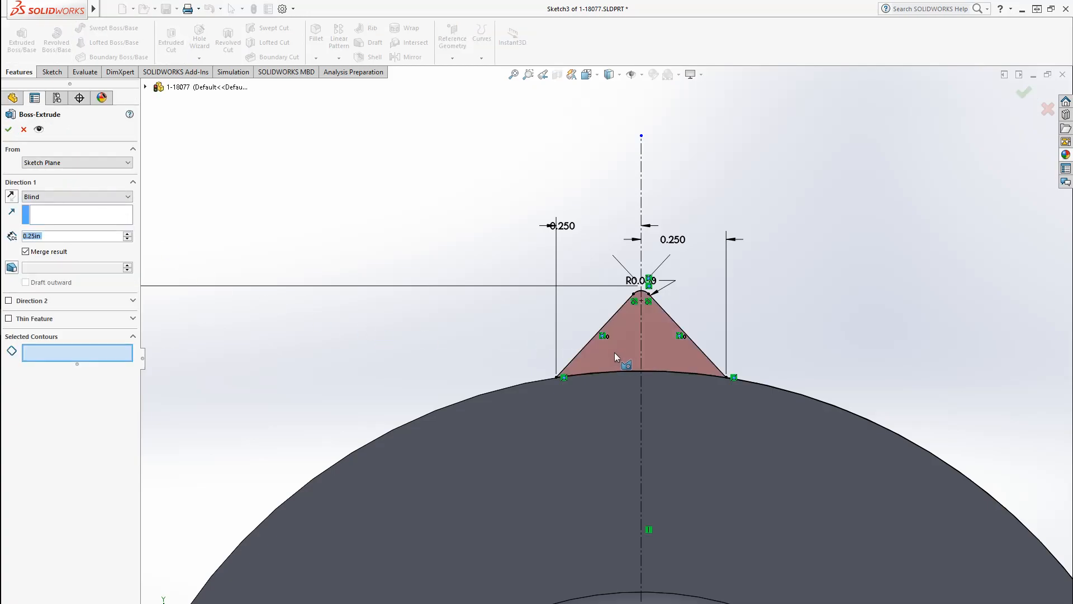
{"action": "left_click", "coordinate": [614, 352]}
{"action": "scroll", "coordinate": [575, 442], "scroll_direction": "up", "scroll_amount": 4}
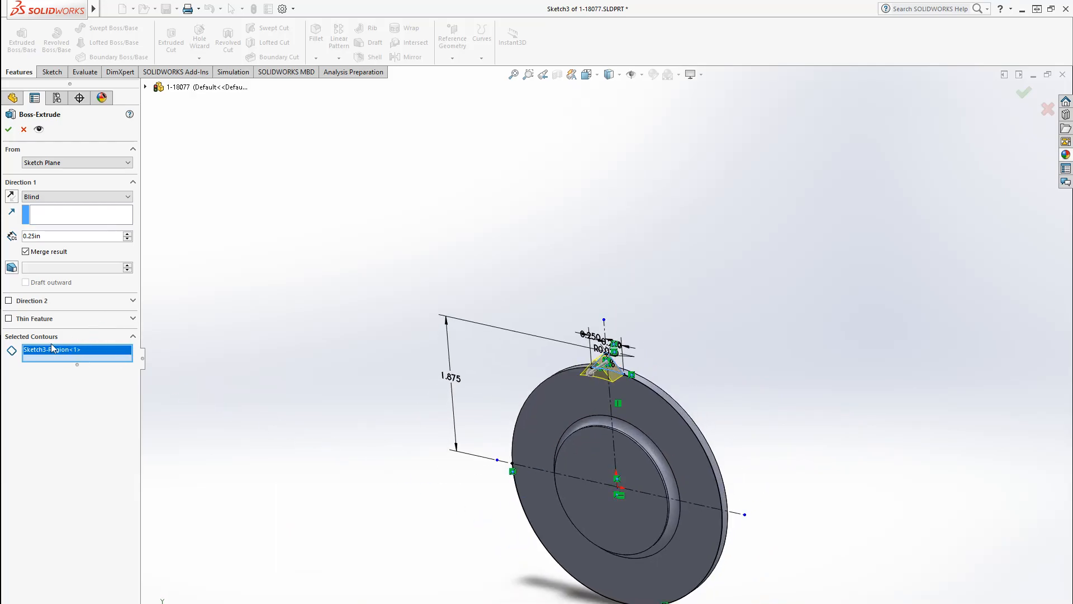
{"action": "scroll", "coordinate": [599, 365], "scroll_direction": "down", "scroll_amount": 5}
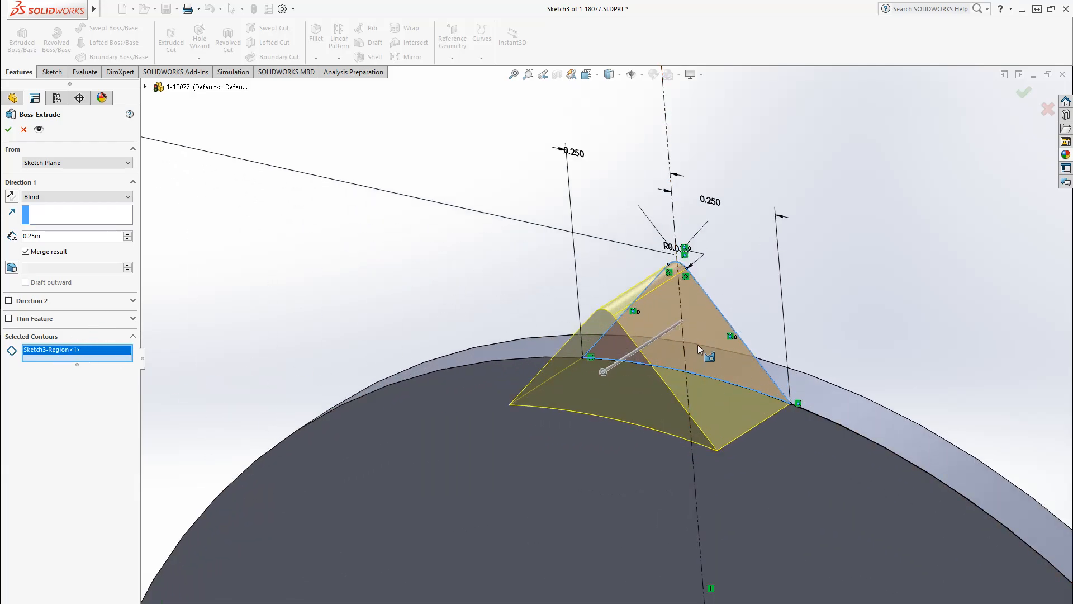
{"action": "middle_click_drag", "start_coordinate": [698, 345], "coordinate": [190, 336]}
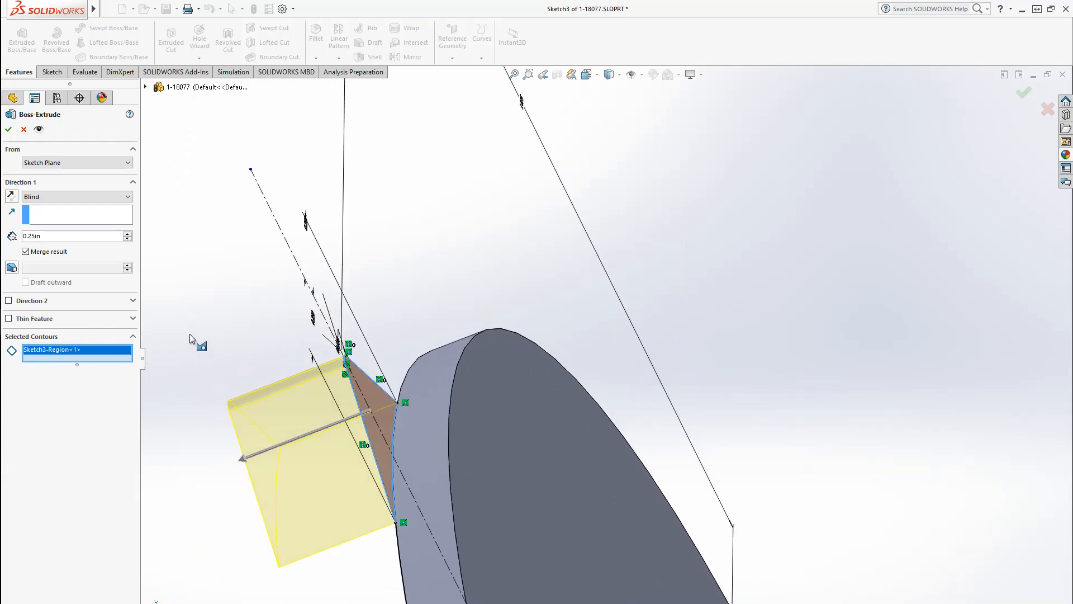
{"action": "left_click", "coordinate": [11, 196]}
{"action": "left_click", "coordinate": [48, 194]}
{"action": "left_click", "coordinate": [81, 229]}
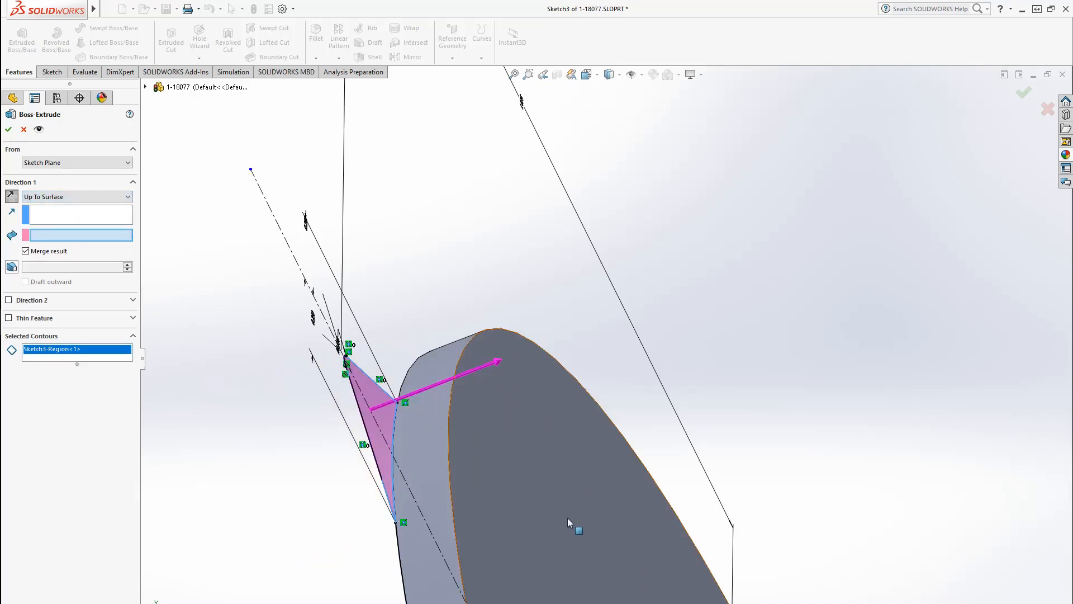
{"action": "left_click", "coordinate": [562, 515]}
{"action": "left_click", "coordinate": [8, 129]}
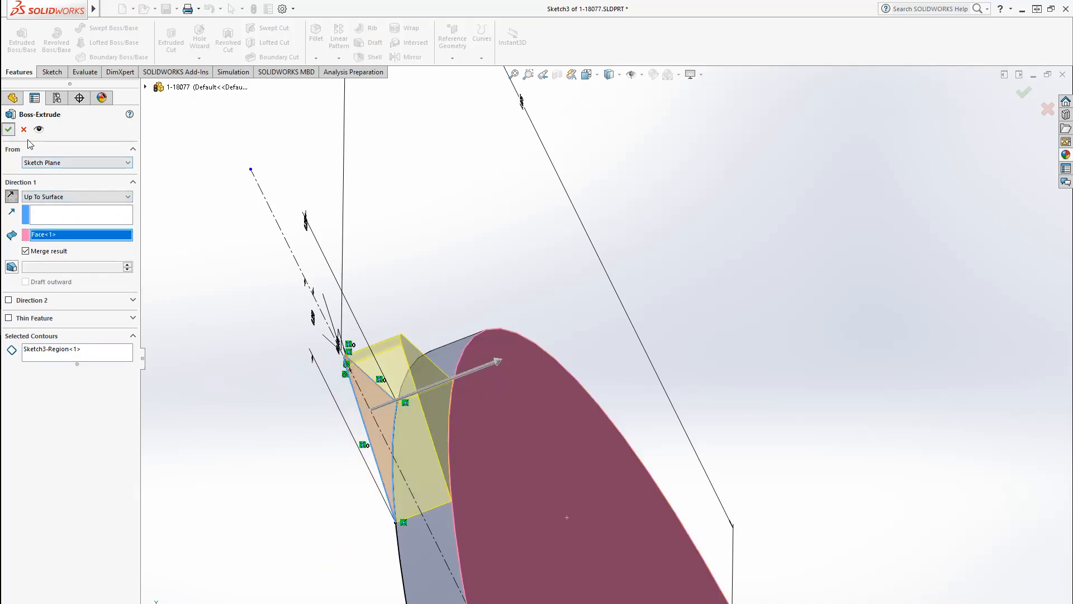
Examine the extruded pointer and the whole disc from several angles.
{"action": "scroll", "coordinate": [580, 498], "scroll_direction": "up", "scroll_amount": 7}
{"action": "middle_click_drag", "start_coordinate": [526, 515], "coordinate": [595, 470]}
{"action": "left_click", "coordinate": [645, 418]}
{"action": "mouse_move", "coordinate": [645, 418]}
{"action": "middle_mouse_down"}
{"action": "mouse_move", "coordinate": [601, 476]}
{"action": "mouse_move", "coordinate": [636, 401]}
{"action": "middle_mouse_up"}
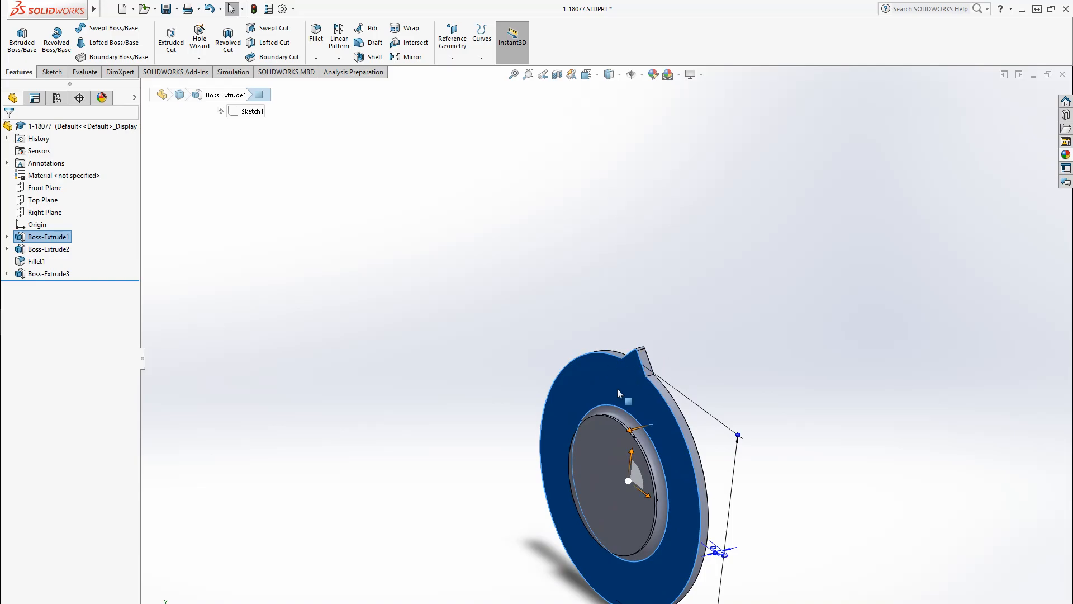
{"action": "left_click", "coordinate": [877, 449]}
{"action": "scroll", "coordinate": [626, 491], "scroll_direction": "up", "scroll_amount": 4}
{"action": "middle_click_drag", "start_coordinate": [626, 491], "coordinate": [643, 506]}
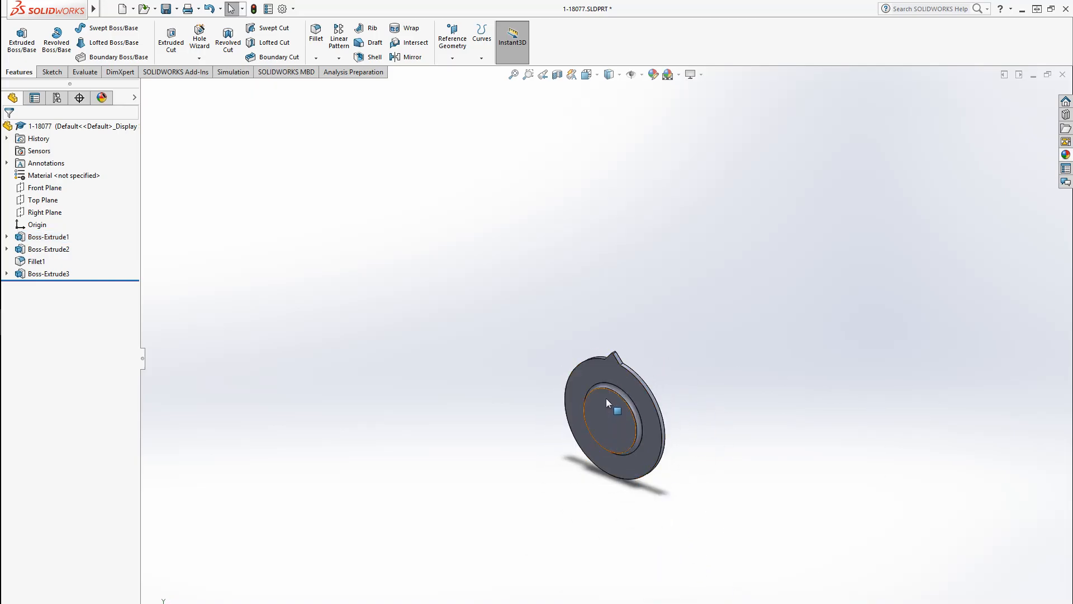
{"action": "scroll", "coordinate": [608, 397], "scroll_direction": "down", "scroll_amount": 7}
{"action": "middle_click_drag", "start_coordinate": [628, 433], "coordinate": [646, 511]}
{"action": "scroll", "coordinate": [646, 511], "scroll_direction": "up", "scroll_amount": 3}
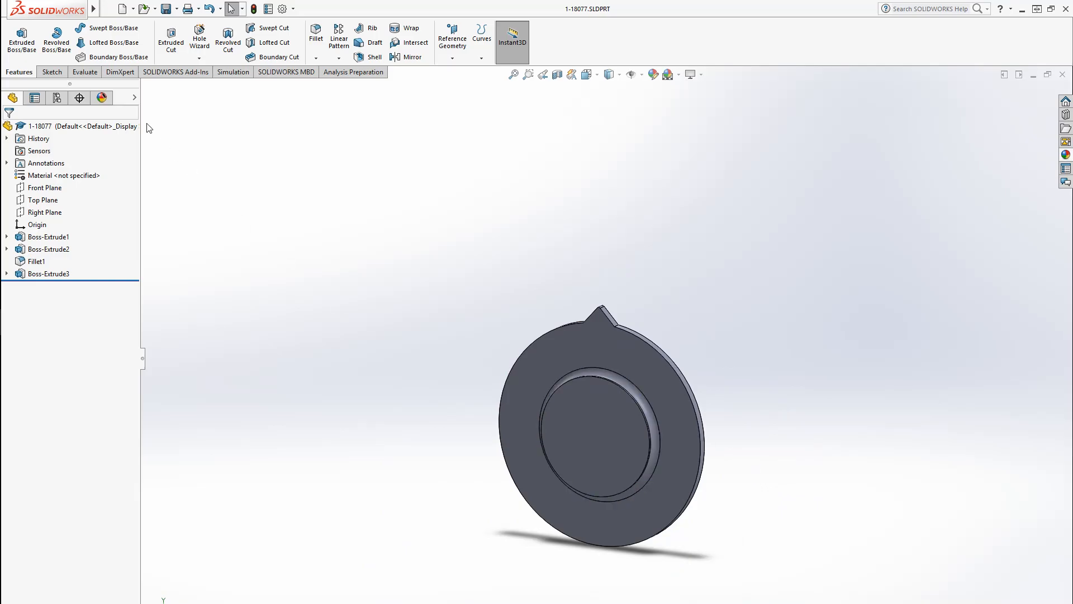
Start a sketch on the disc's central circular face and draw a construction circle about 0.89 in in diameter centred on the origin.
{"action": "left_click", "coordinate": [52, 72]}
{"action": "left_click", "coordinate": [17, 39]}
{"action": "left_click", "coordinate": [519, 417]}
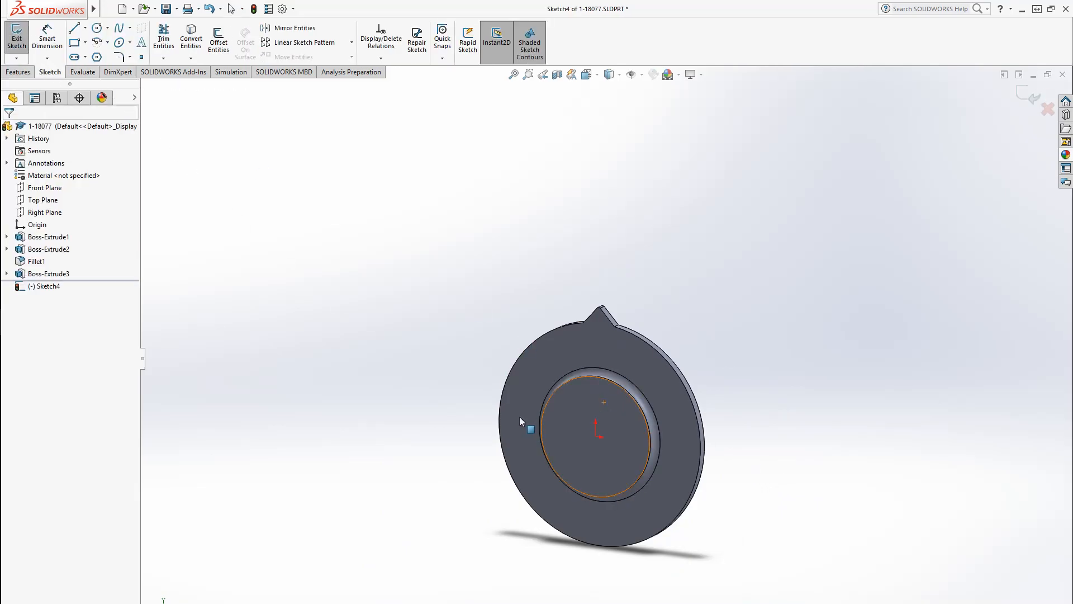
{"action": "left_click", "coordinate": [56, 288]}
{"action": "left_click", "coordinate": [86, 273]}
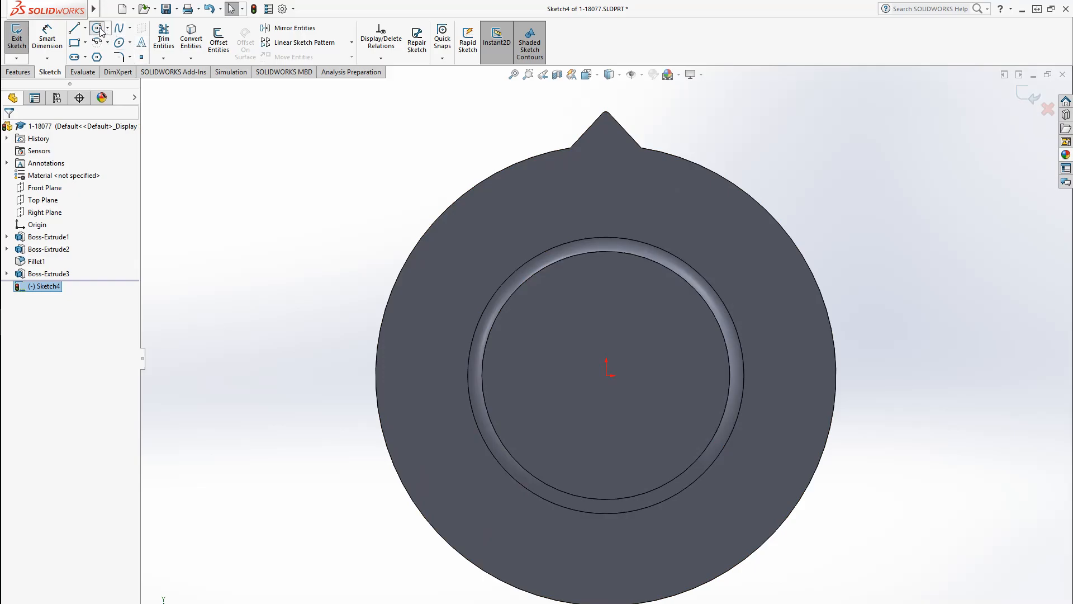
{"action": "left_click", "coordinate": [98, 28]}
{"action": "left_click", "coordinate": [606, 375]}
{"action": "left_click", "coordinate": [623, 435]}
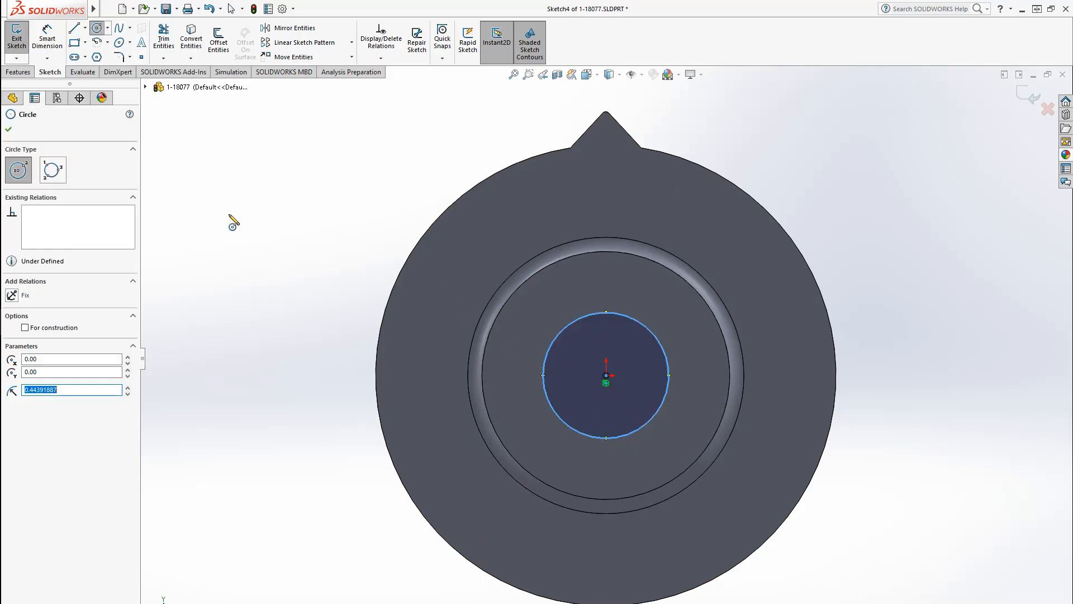
{"action": "left_click", "coordinate": [50, 327]}
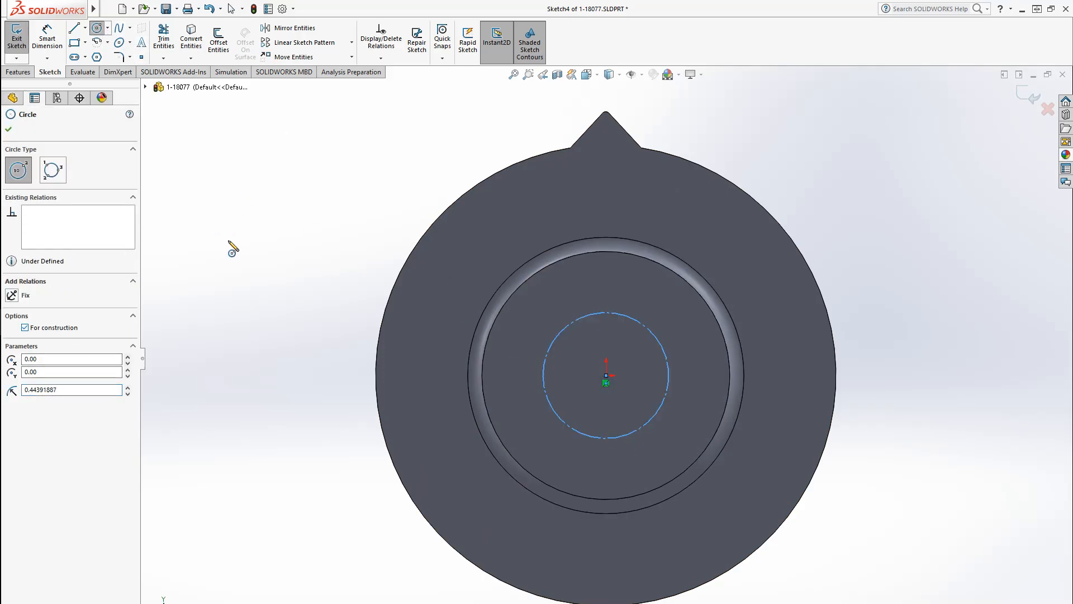
Dimension the construction circle's diameter as 1.158 in.
{"action": "left_click", "coordinate": [47, 39]}
{"action": "left_click", "coordinate": [666, 351]}
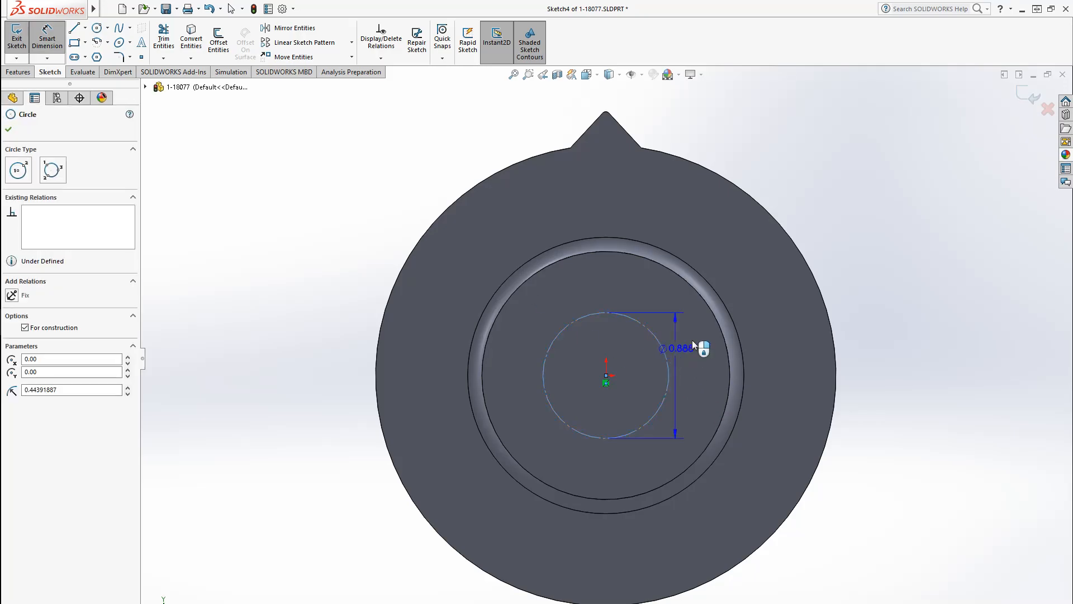
{"action": "left_click", "coordinate": [793, 228]}
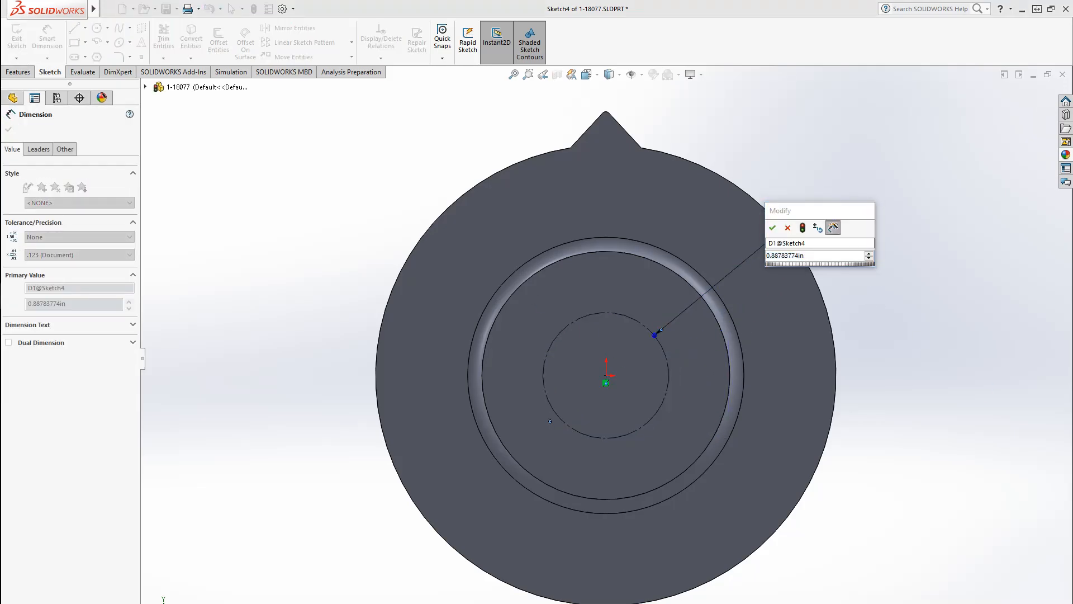
{"action": "double_click", "coordinate": [829, 255]}
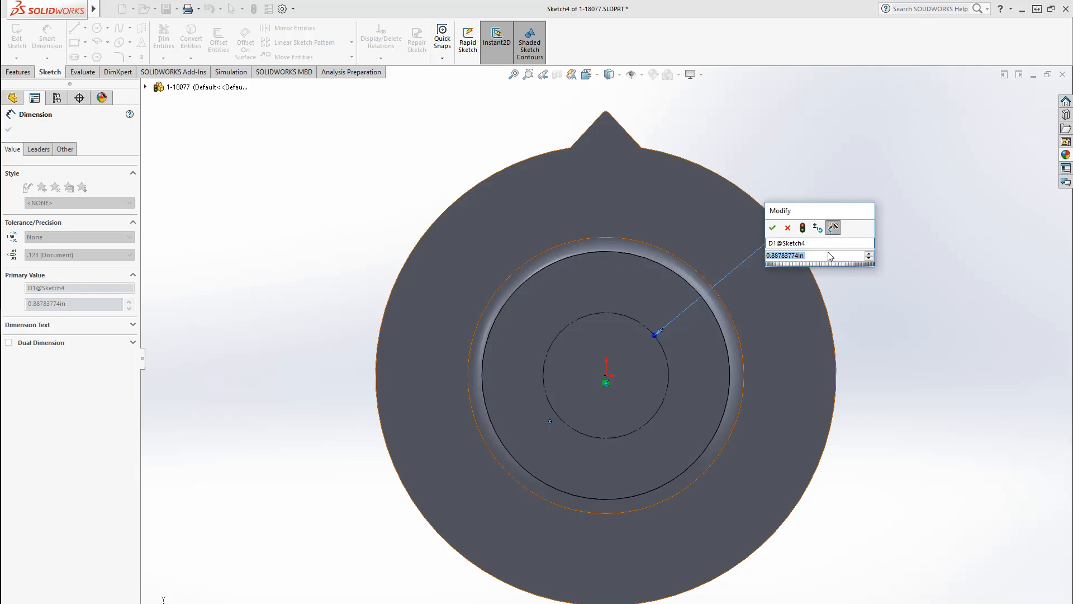
{"action": "type", "text": "1.11"}
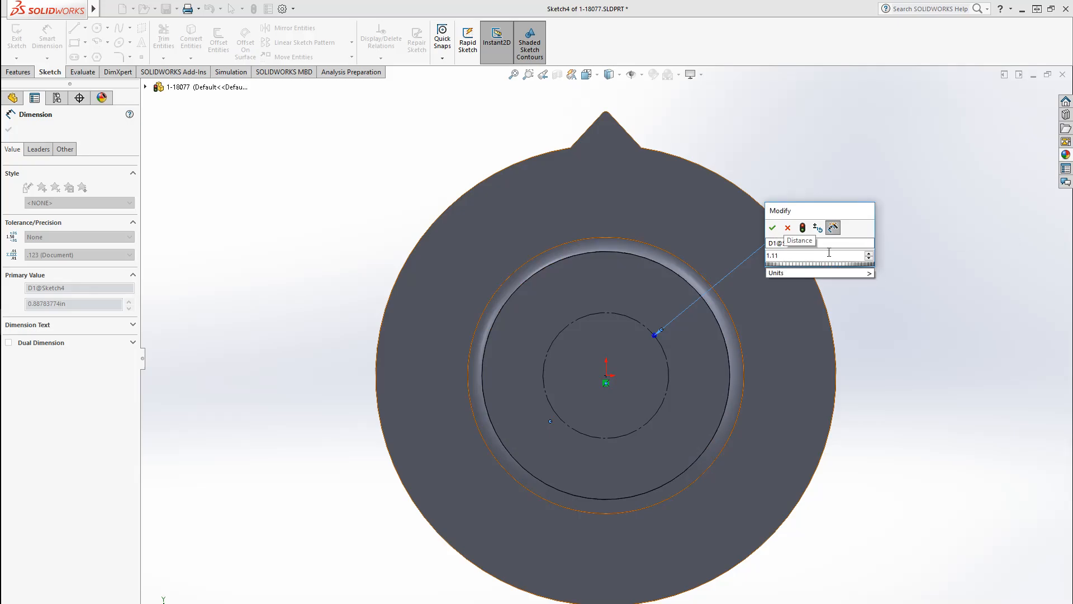
{"action": "key", "text": "Escape"}
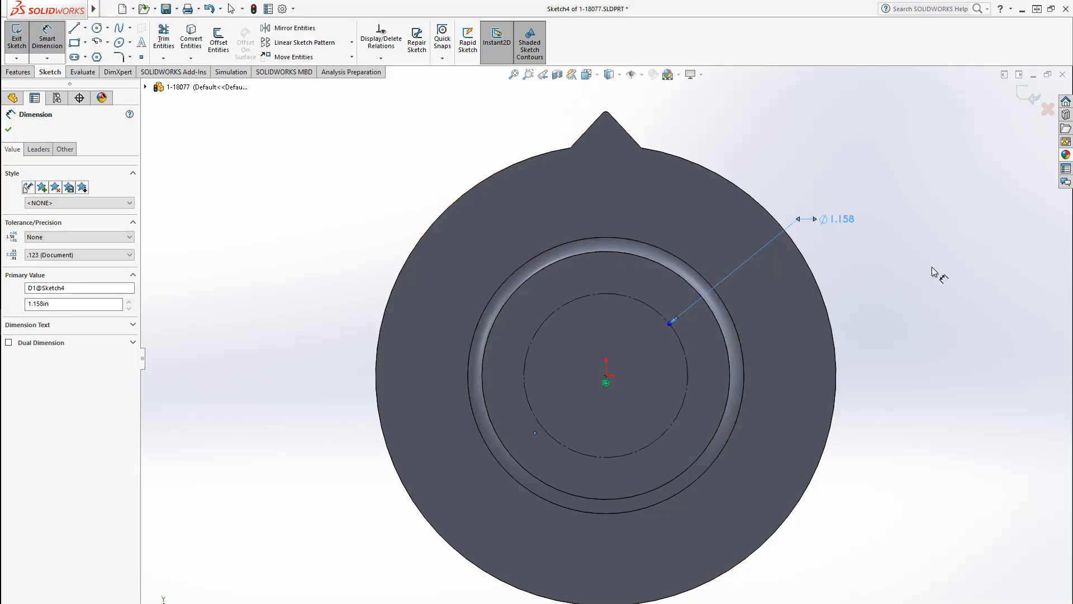
{"action": "left_click", "coordinate": [955, 314]}
Sketch a corner rectangle about 1.01 in wide and 1.11 in high over the construction circle.
{"action": "left_click", "coordinate": [75, 42]}
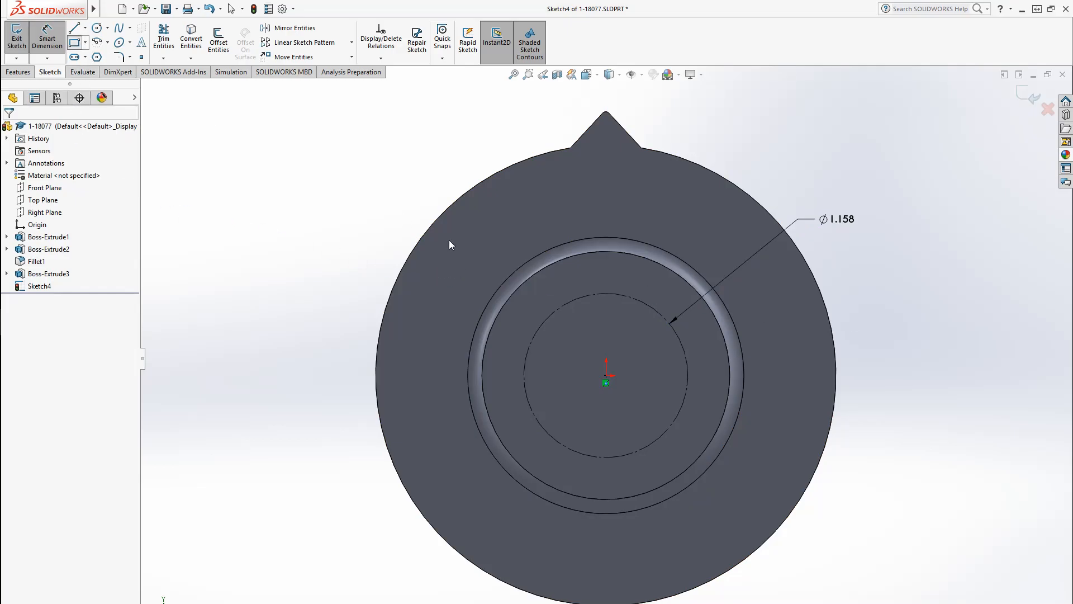
{"action": "left_click", "coordinate": [538, 300]}
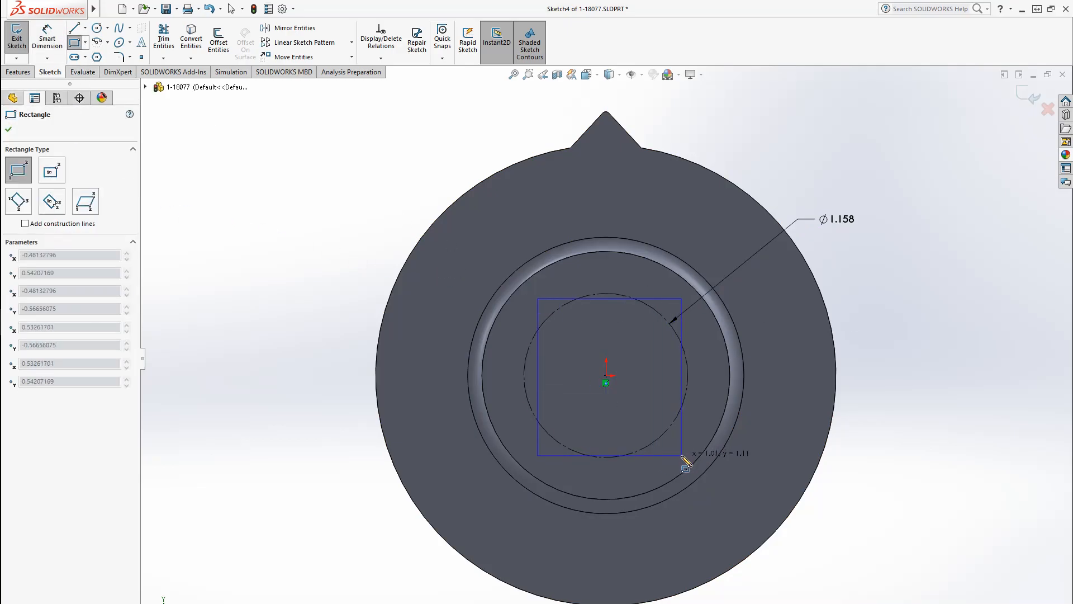
{"action": "left_click", "coordinate": [681, 455]}
{"action": "key", "text": "Escape"}
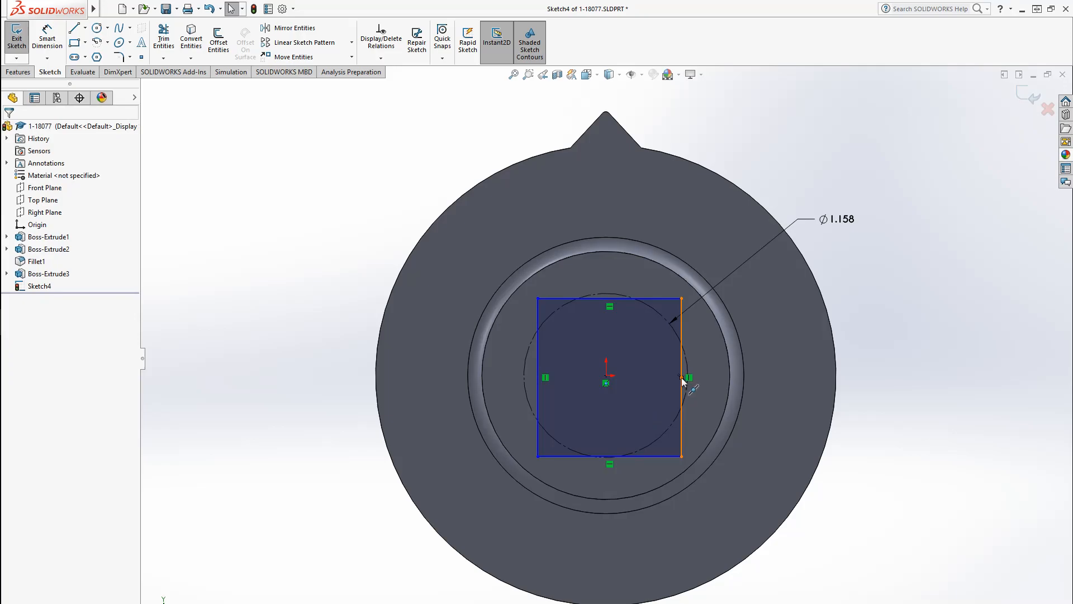
Center the rectangle on the origin with a horizontal relation to its right side's midpoint and a vertical relation to its top side's midpoint.
{"action": "left_click", "coordinate": [681, 377]}
{"action": "left_click", "coordinate": [606, 374], "text": "ctrl"}
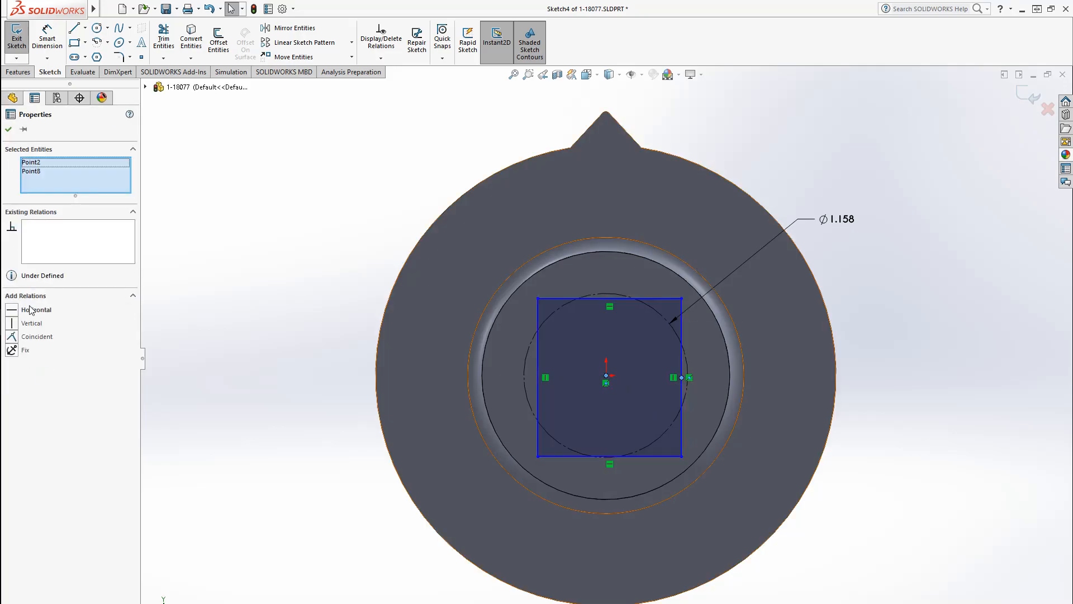
{"action": "left_click", "coordinate": [37, 311]}
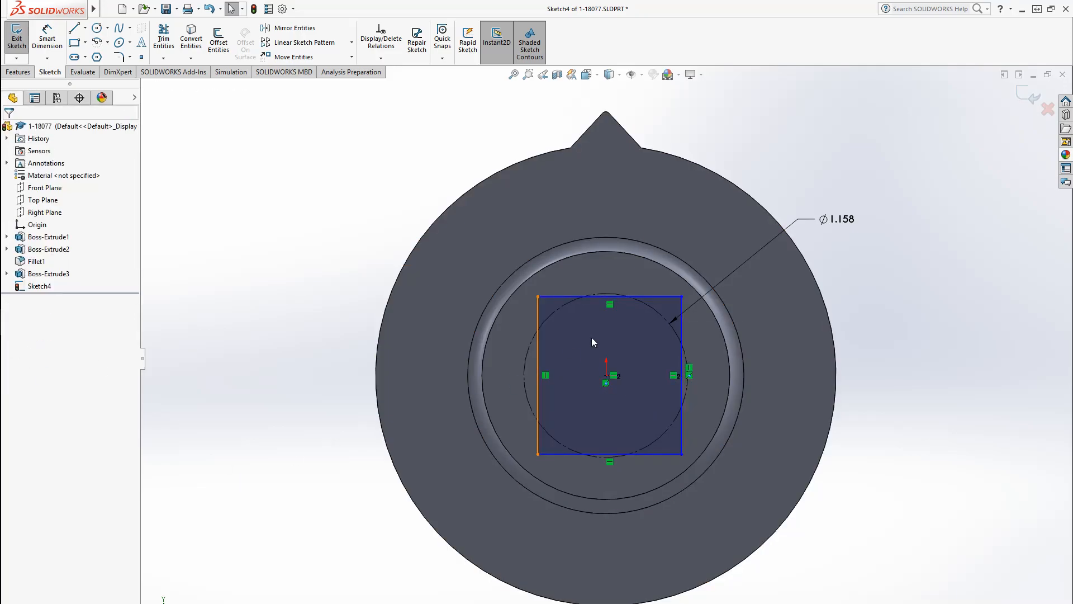
{"action": "left_click", "coordinate": [609, 296]}
{"action": "left_click", "coordinate": [605, 375], "text": "ctrl"}
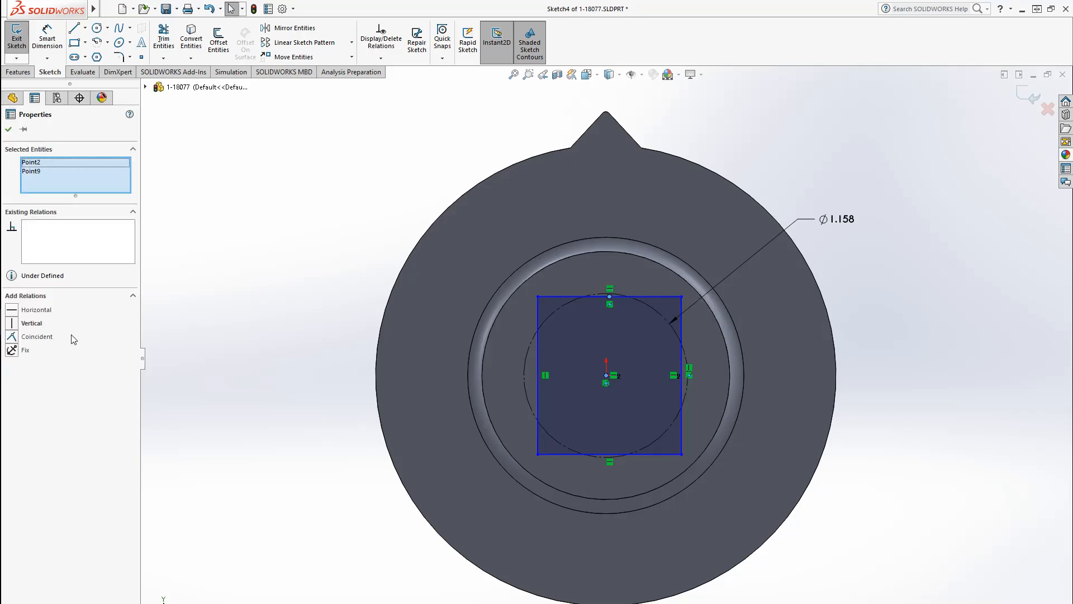
{"action": "left_click", "coordinate": [34, 322]}
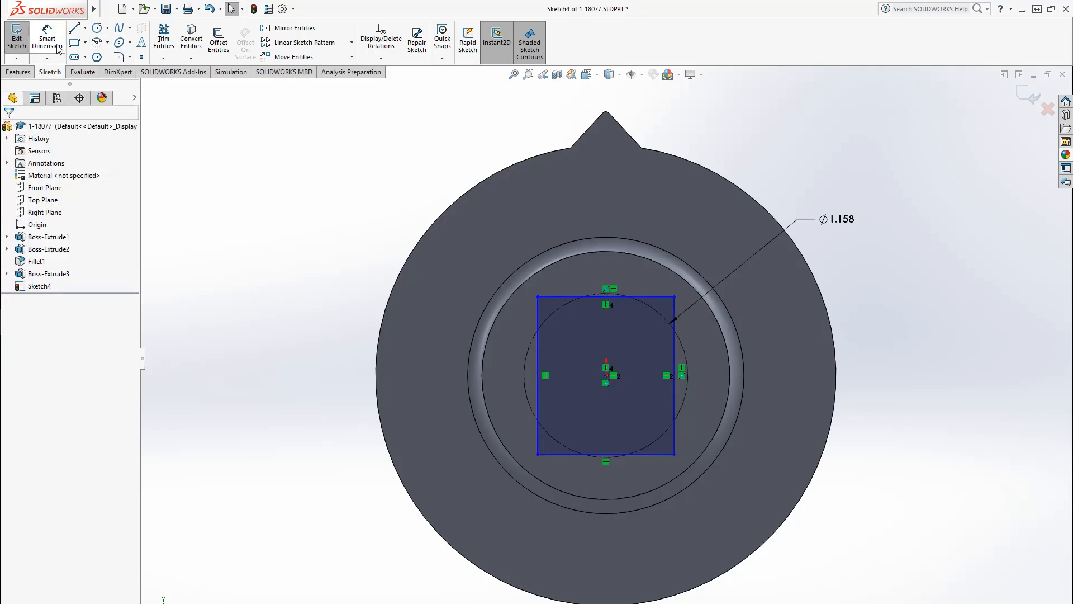
Add an equal relation between the rectangle's top and left sides to make it a square.
{"action": "left_click", "coordinate": [558, 296]}
{"action": "left_click", "coordinate": [538, 323], "text": "ctrl"}
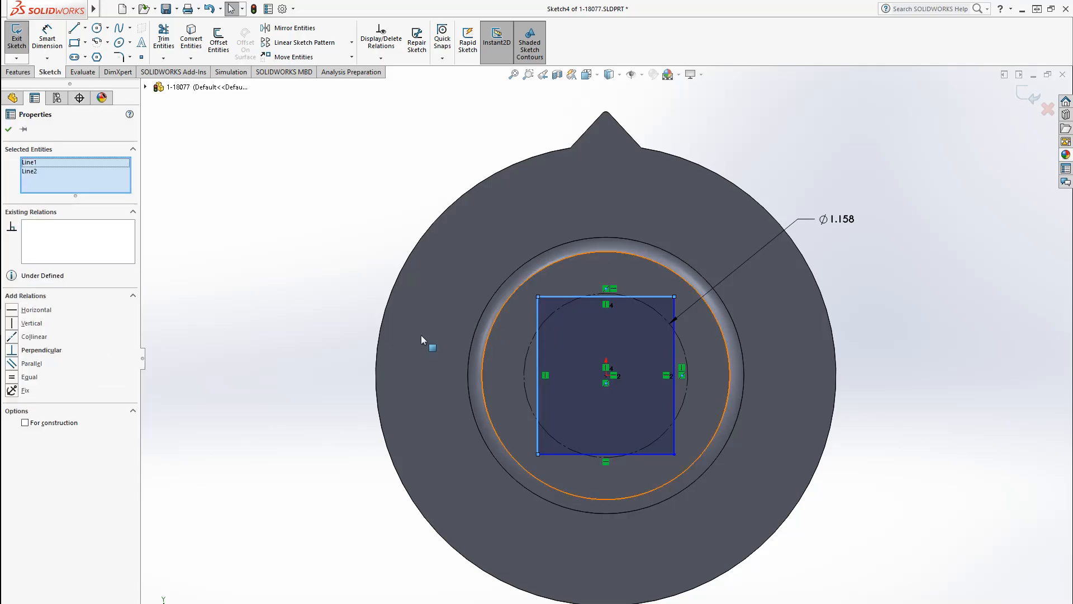
{"action": "left_click", "coordinate": [31, 376]}
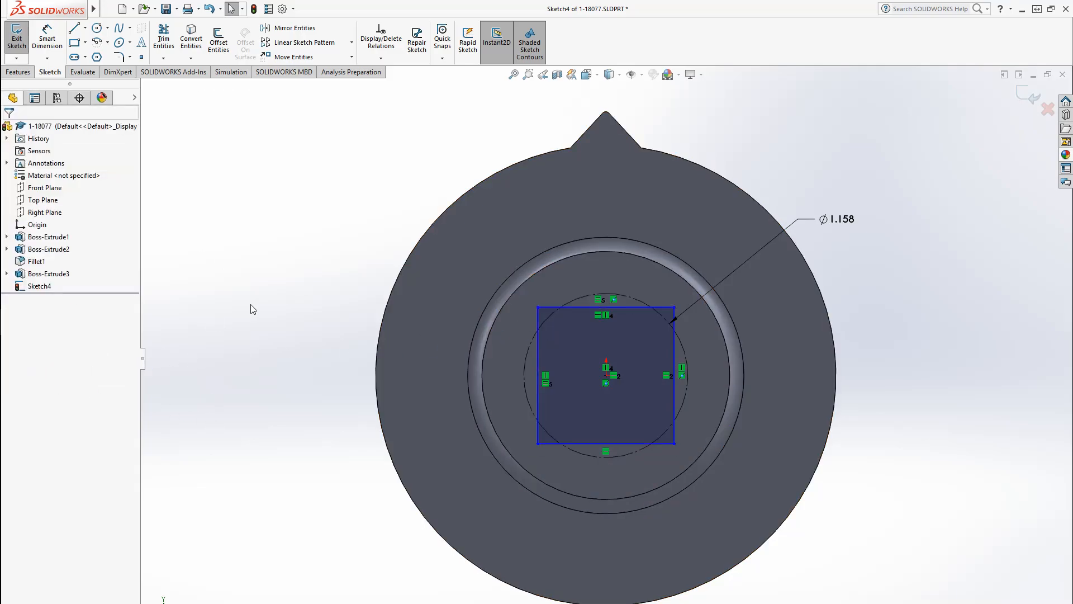
Dimension the square's left side as 1.125 in.
{"action": "key", "text": "d"}
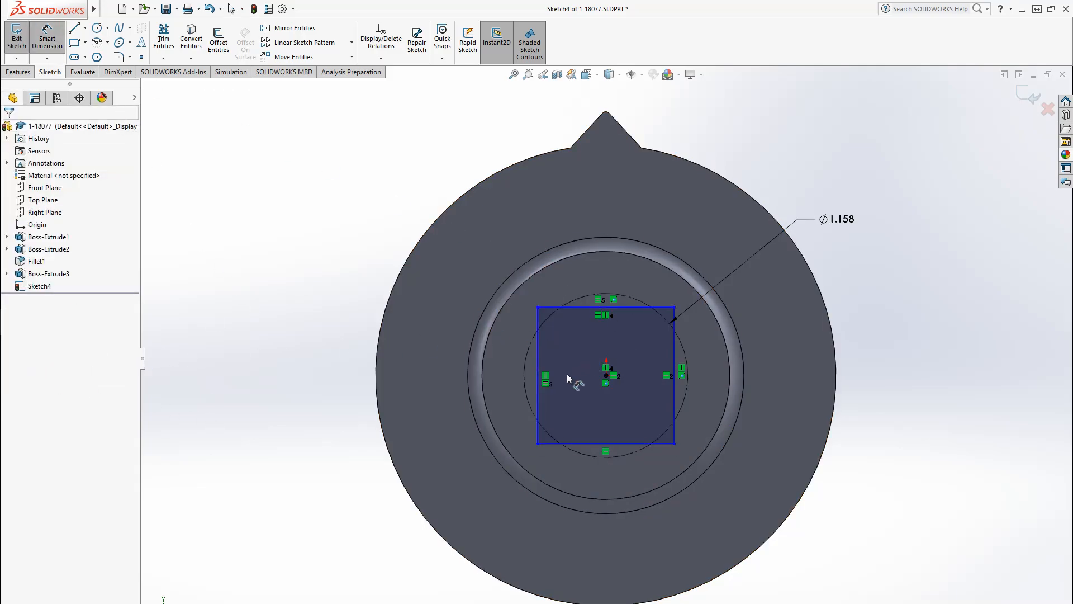
{"action": "left_click", "coordinate": [538, 343]}
{"action": "left_click", "coordinate": [326, 373]}
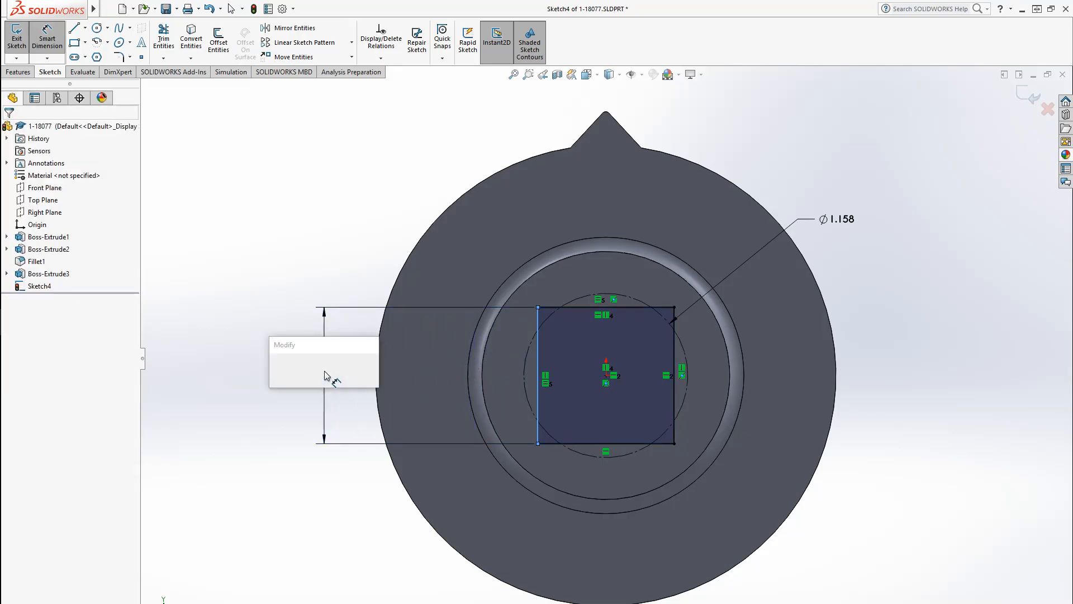
{"action": "type", "text": "1.125"}
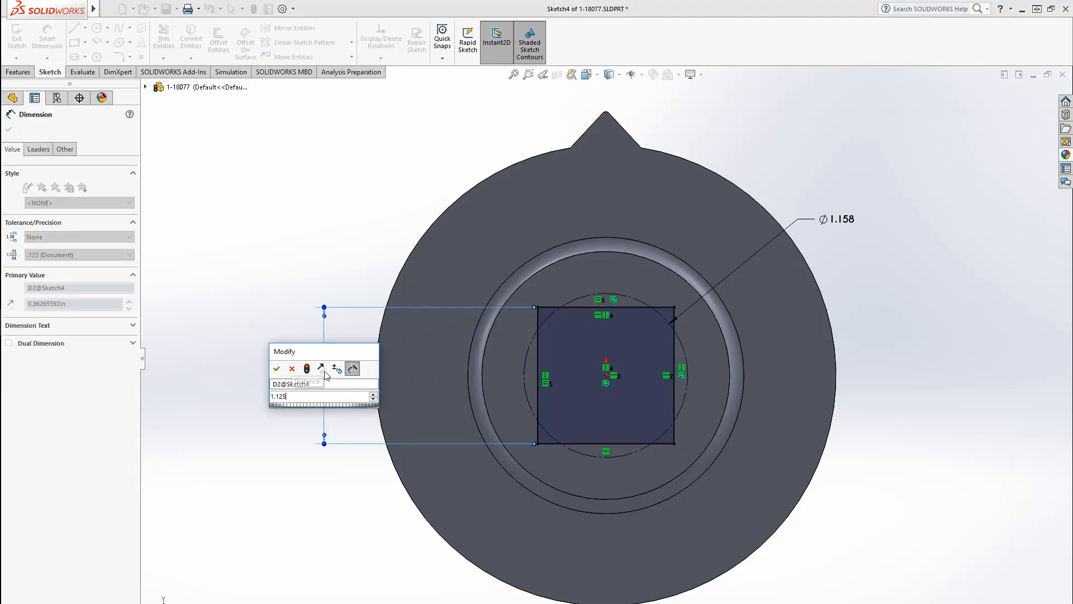
{"action": "key", "text": "Return"}
Add a driven diagonal dimension between the square's lower-left and upper-right corners.
{"action": "left_click", "coordinate": [526, 454]}
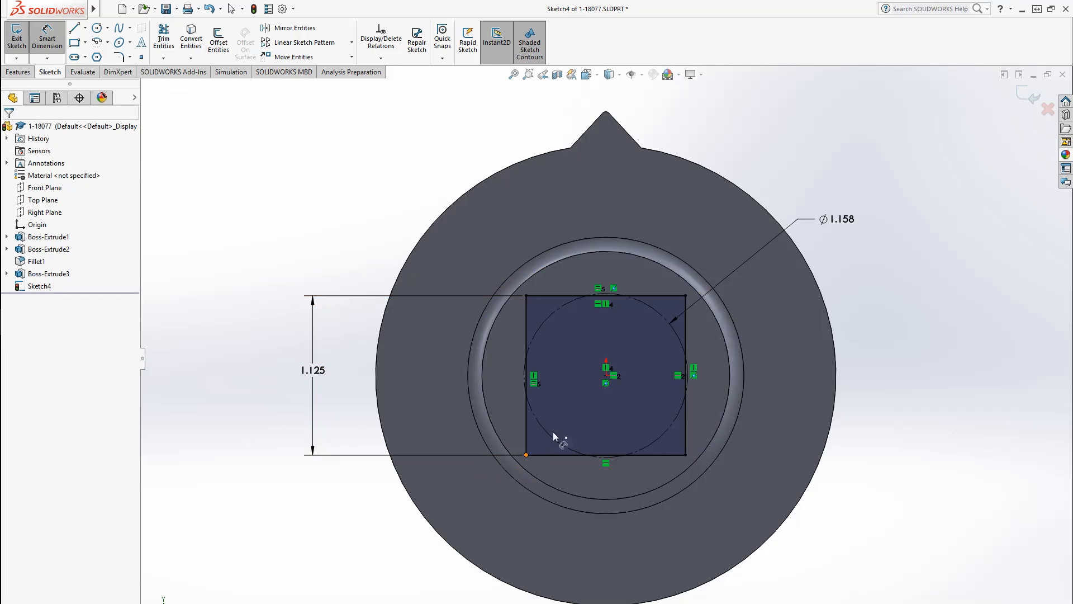
{"action": "left_click", "coordinate": [686, 295]}
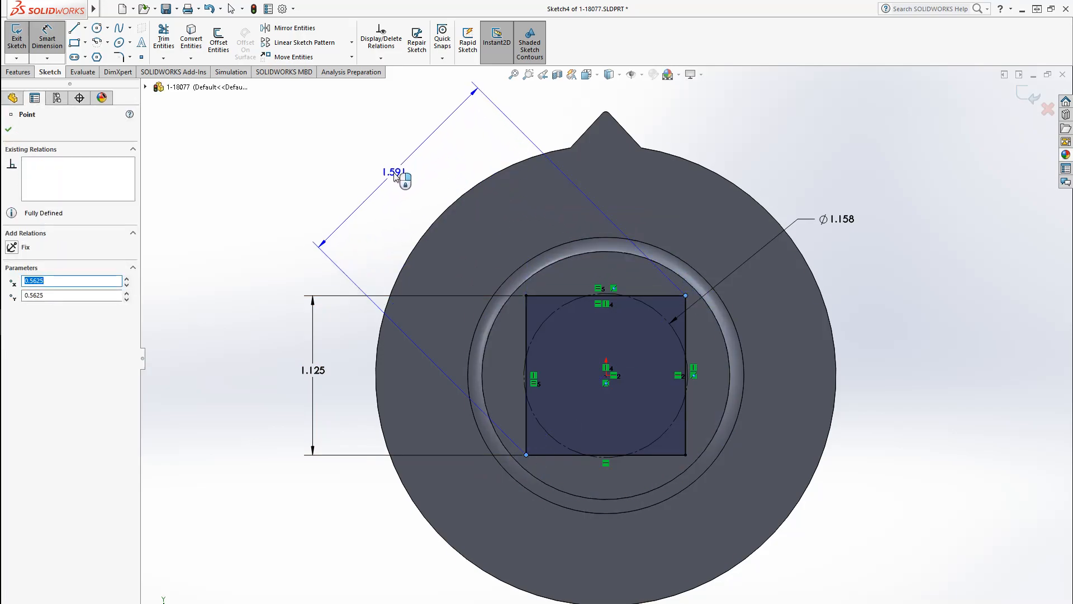
{"action": "left_click", "coordinate": [395, 179]}
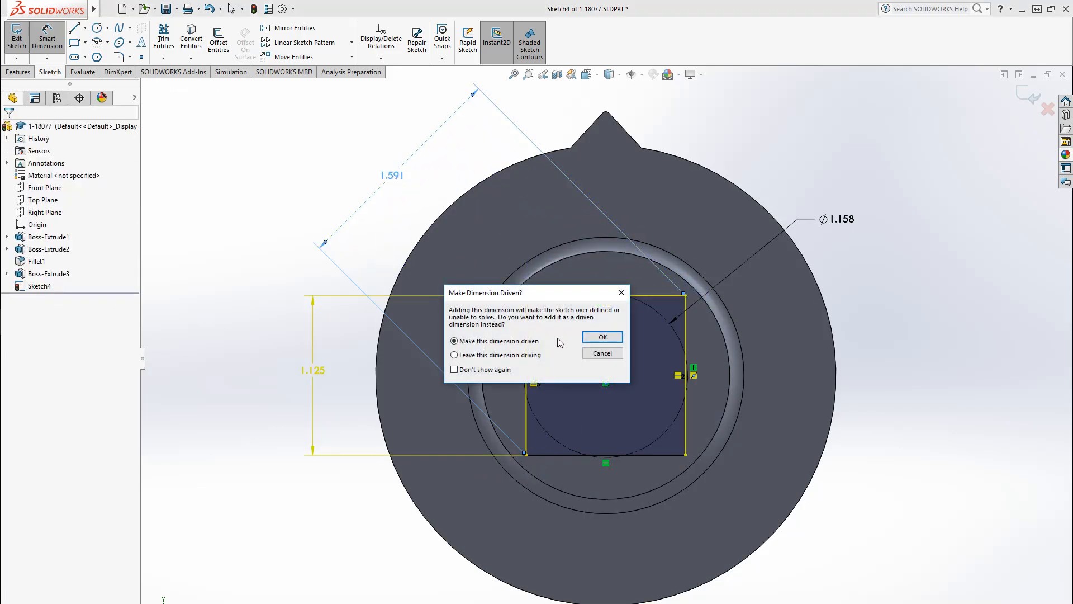
{"action": "left_click", "coordinate": [604, 335]}
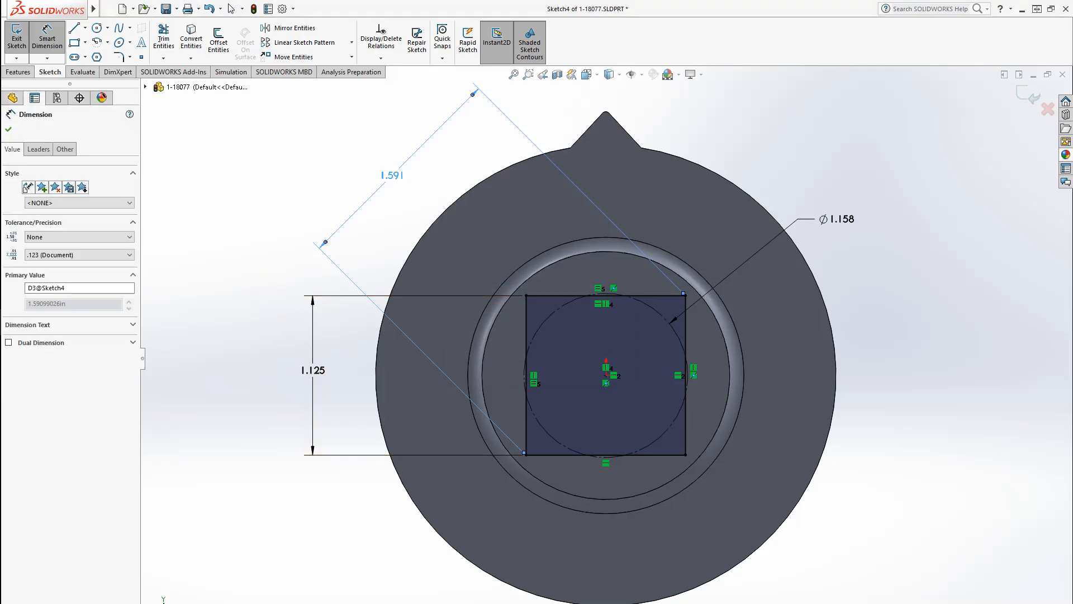
Compare the square's diagonal with the square hole and its corner-to-corner dimension on drawing 00000289.TIF in Windows Photo Viewer.
{"action": "key", "text": "alt+Tab"}
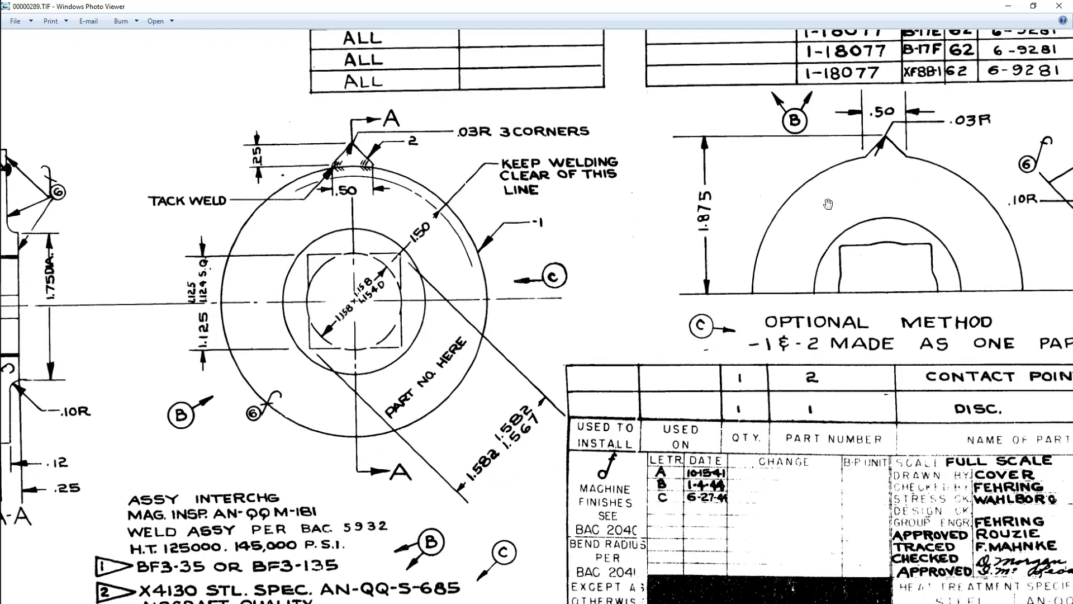
{"action": "key", "text": "alt+Tab"}
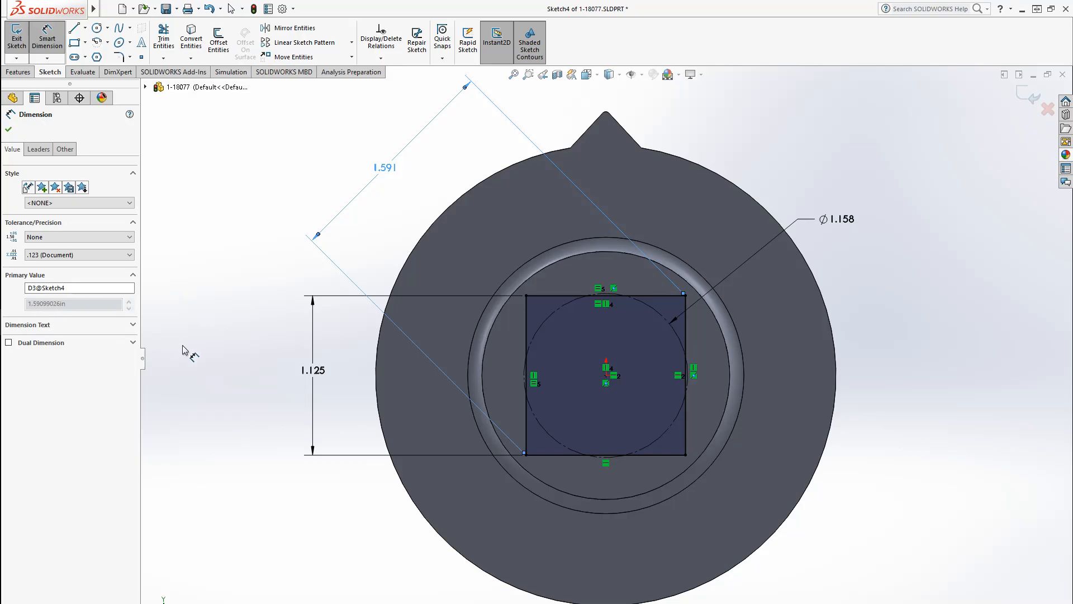
{"action": "left_click", "coordinate": [250, 353]}
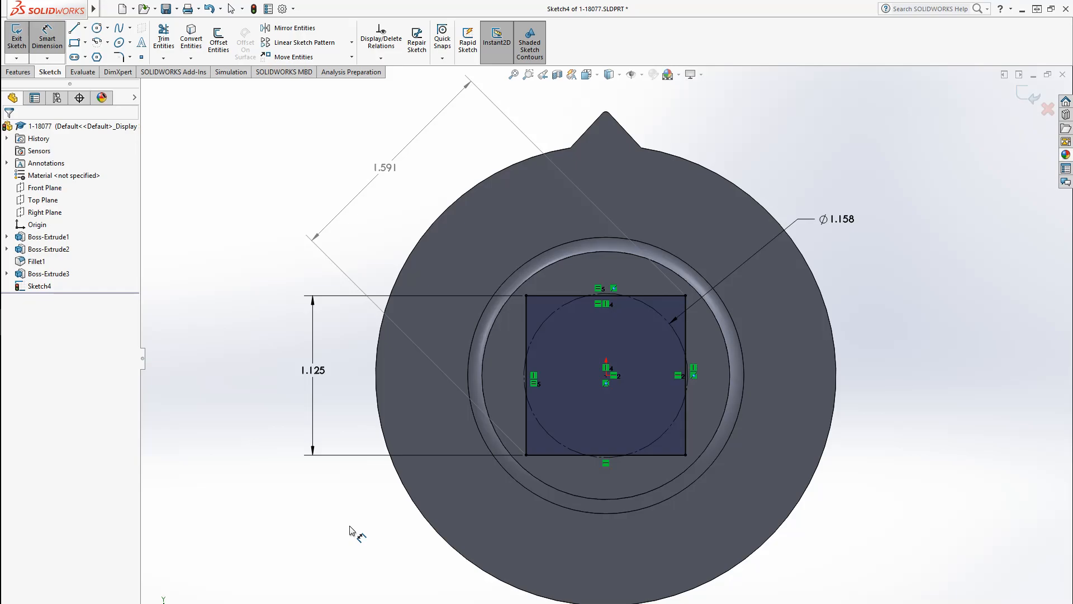
{"action": "left_click_drag", "start_coordinate": [1072, 182], "coordinate": [525, 1]}
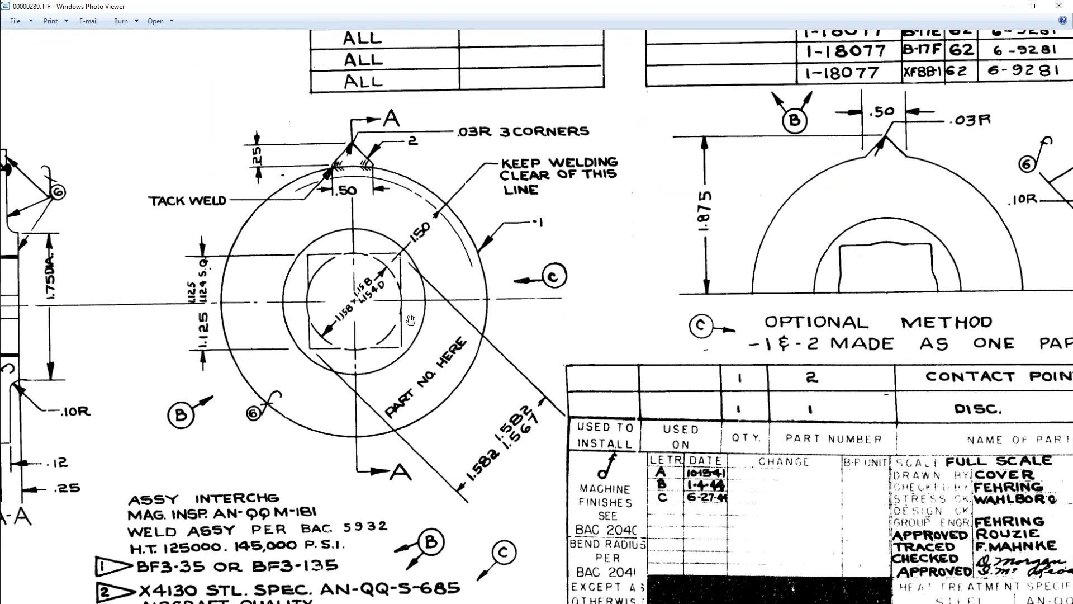
{"action": "scroll", "coordinate": [359, 358], "scroll_direction": "up", "scroll_amount": 6}
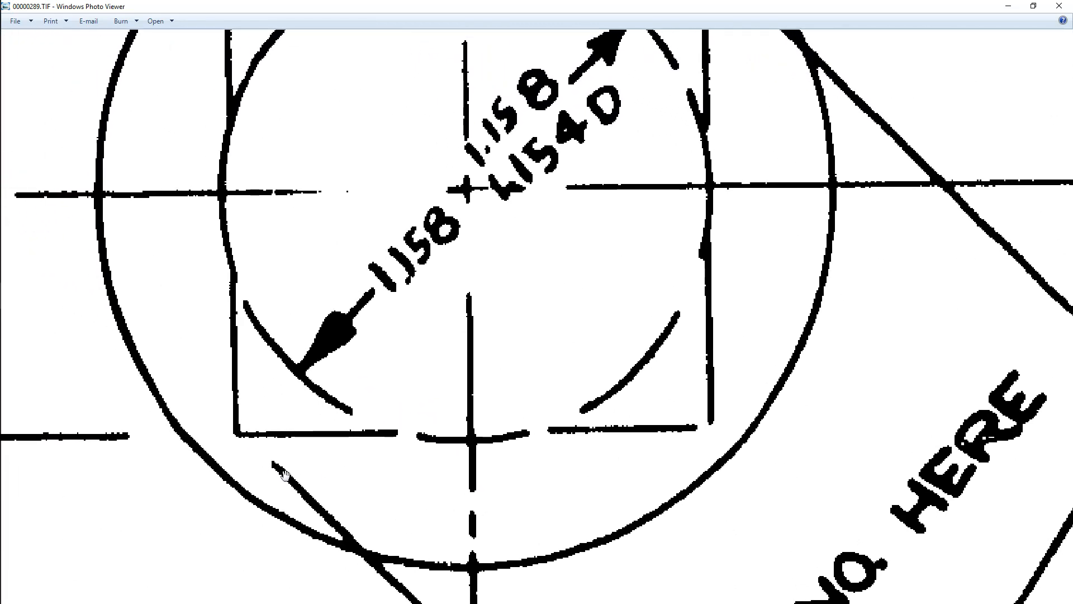
{"action": "scroll", "coordinate": [447, 445], "scroll_direction": "down", "scroll_amount": 1}
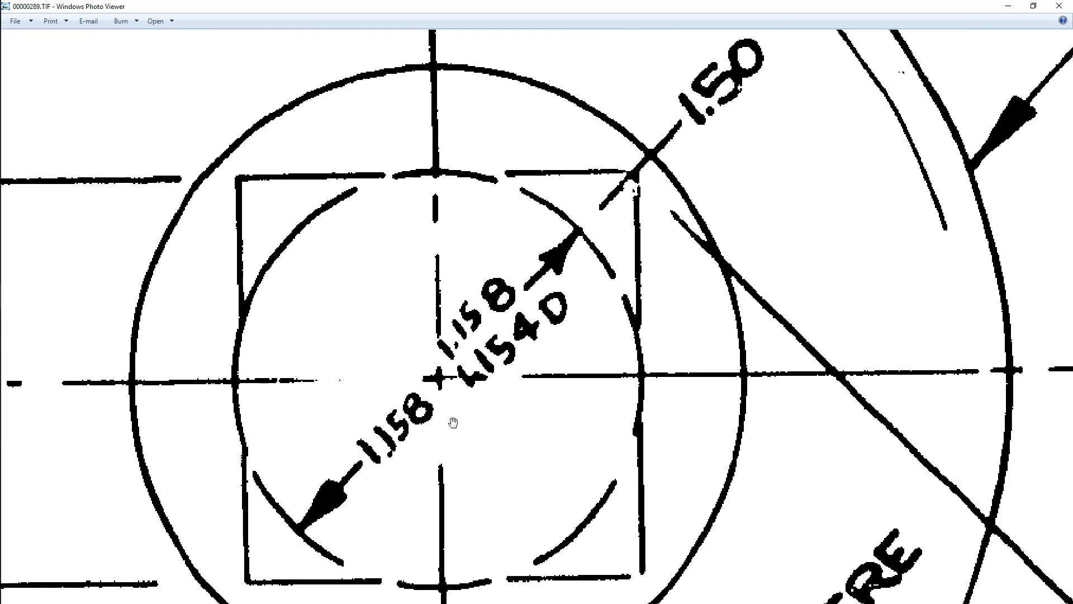
{"action": "scroll", "coordinate": [453, 422], "scroll_direction": "down", "scroll_amount": 5}
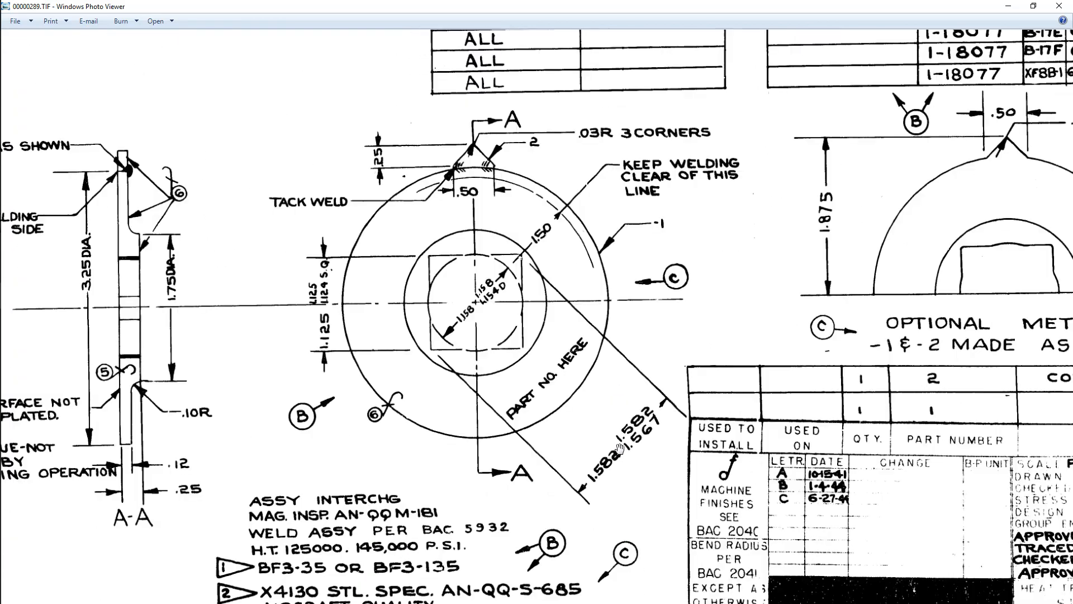
{"action": "left_click_drag", "start_coordinate": [484, 405], "coordinate": [521, 420]}
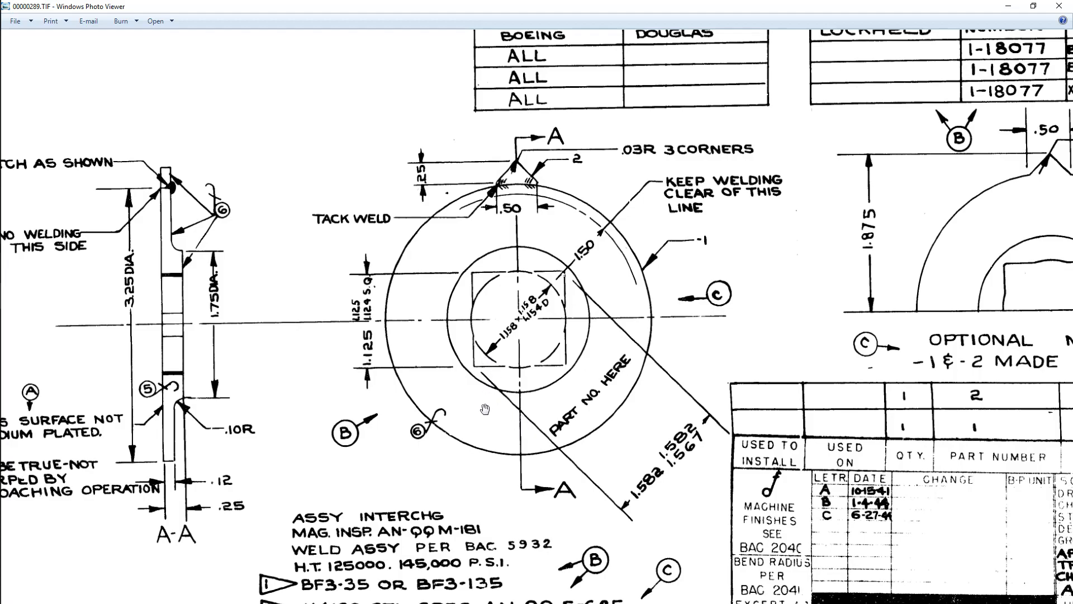
{"action": "left_click_drag", "start_coordinate": [724, 256], "coordinate": [703, 254]}
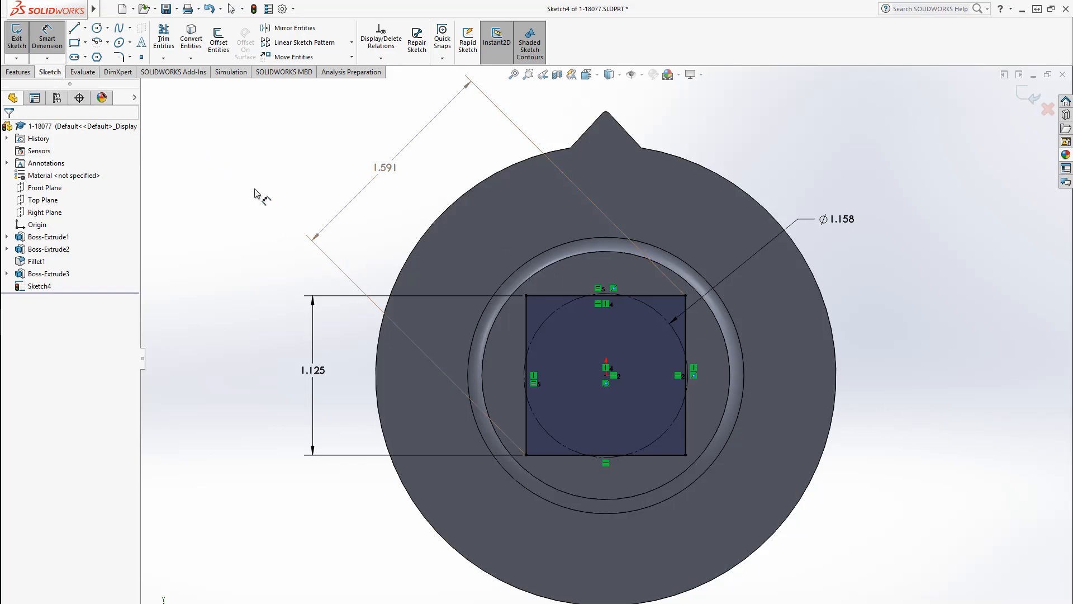
{"action": "key", "text": "Escape"}
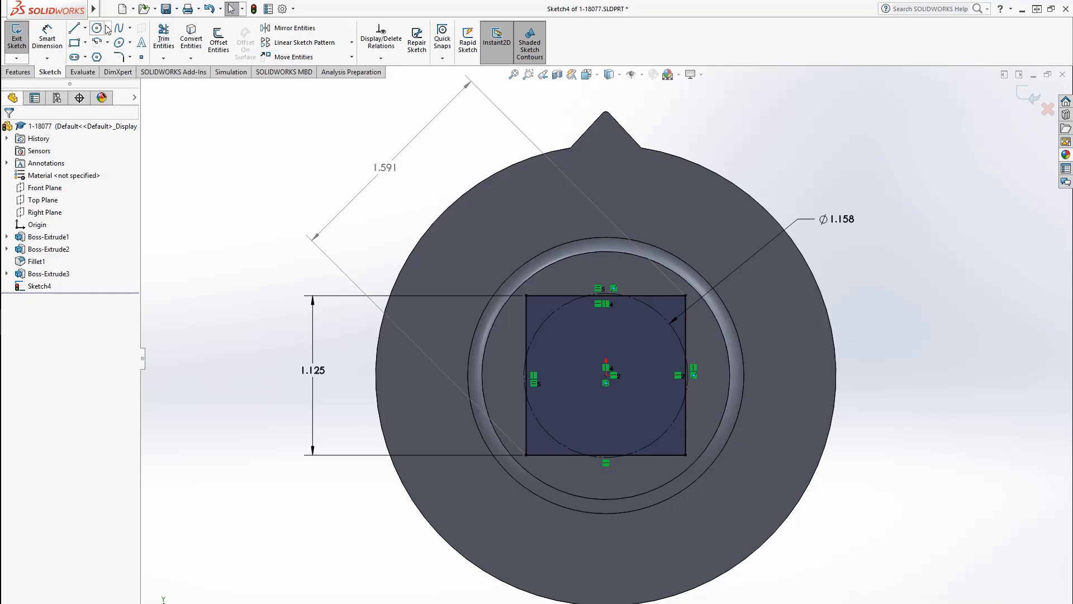
{"action": "left_click", "coordinate": [101, 29]}
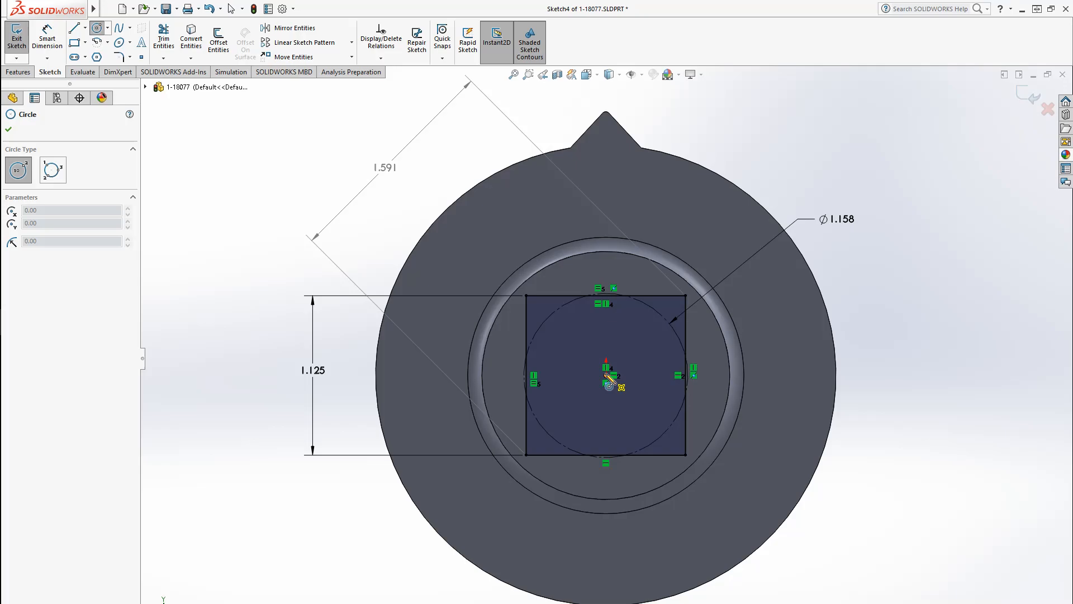
{"action": "key", "text": "Escape"}
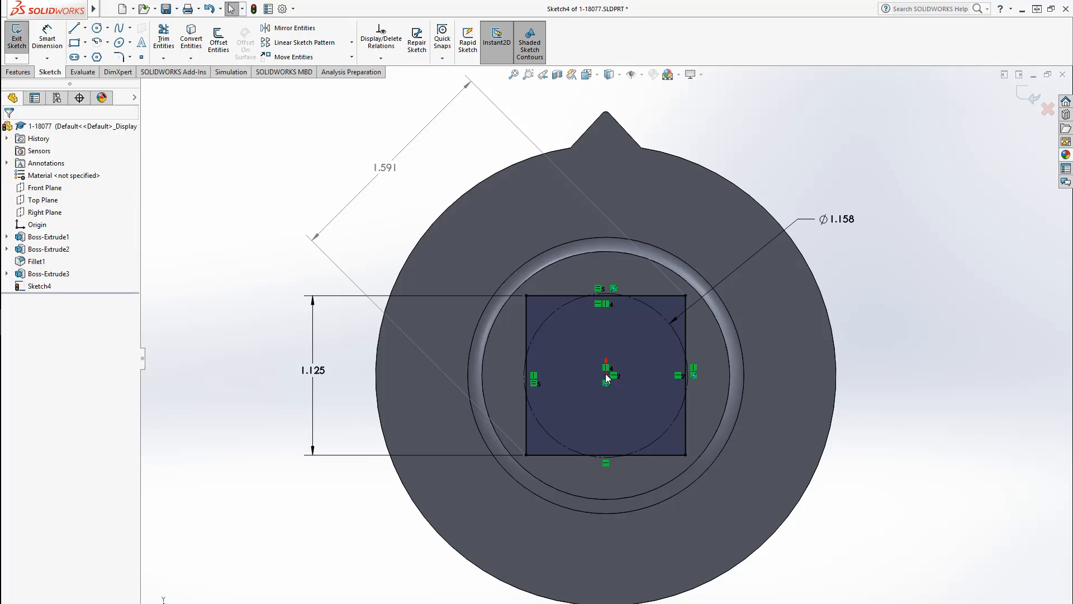
Cut the square profile through all of the disc with Extruded Cut.
{"action": "left_click", "coordinate": [18, 71]}
{"action": "left_click", "coordinate": [171, 39]}
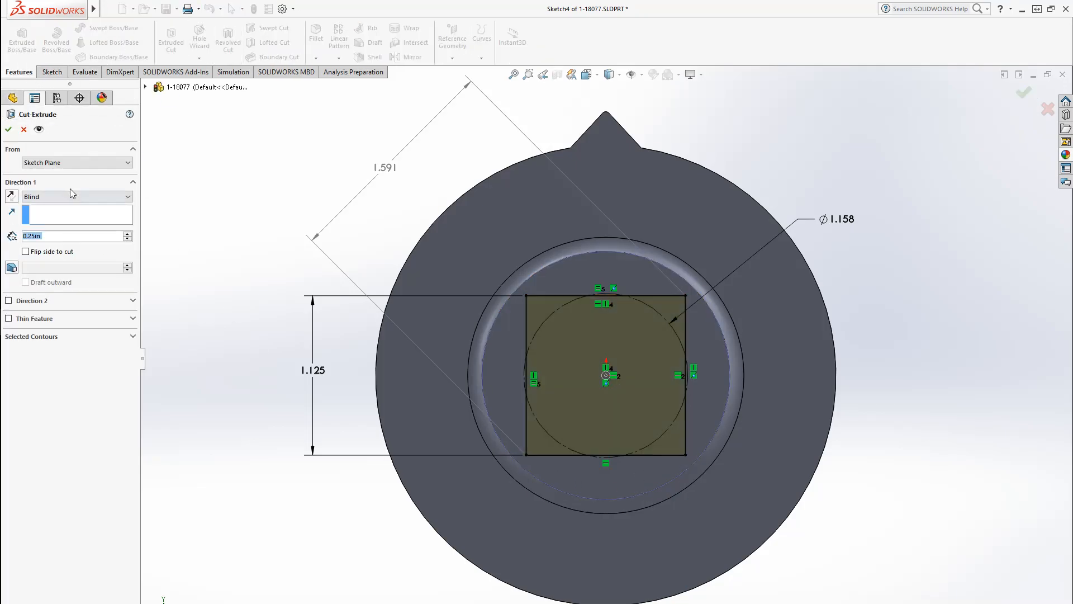
{"action": "left_click", "coordinate": [73, 196]}
{"action": "left_click", "coordinate": [72, 214]}
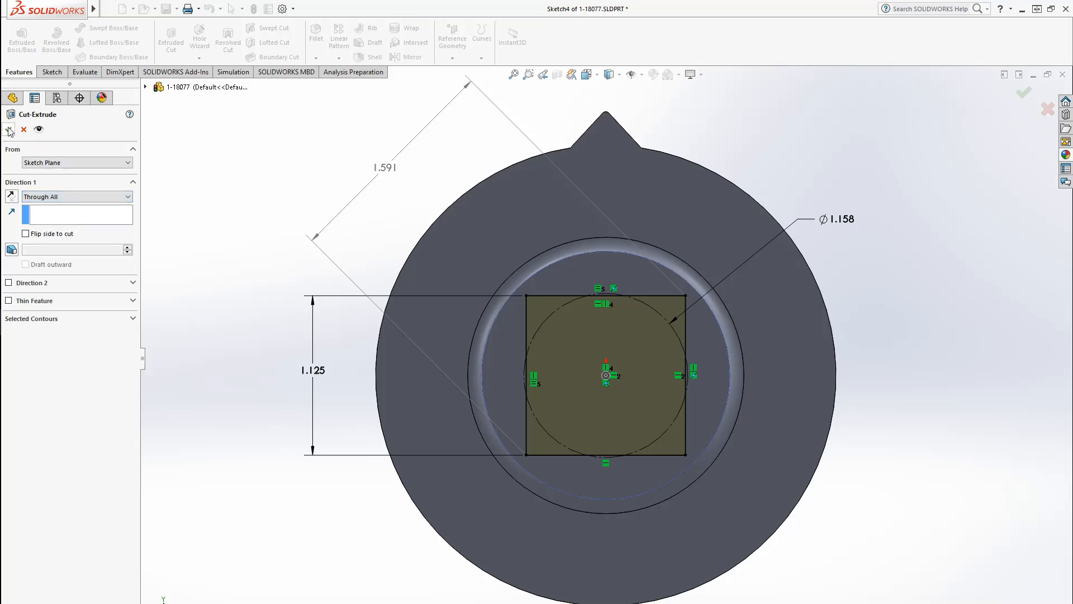
{"action": "left_click", "coordinate": [8, 130]}
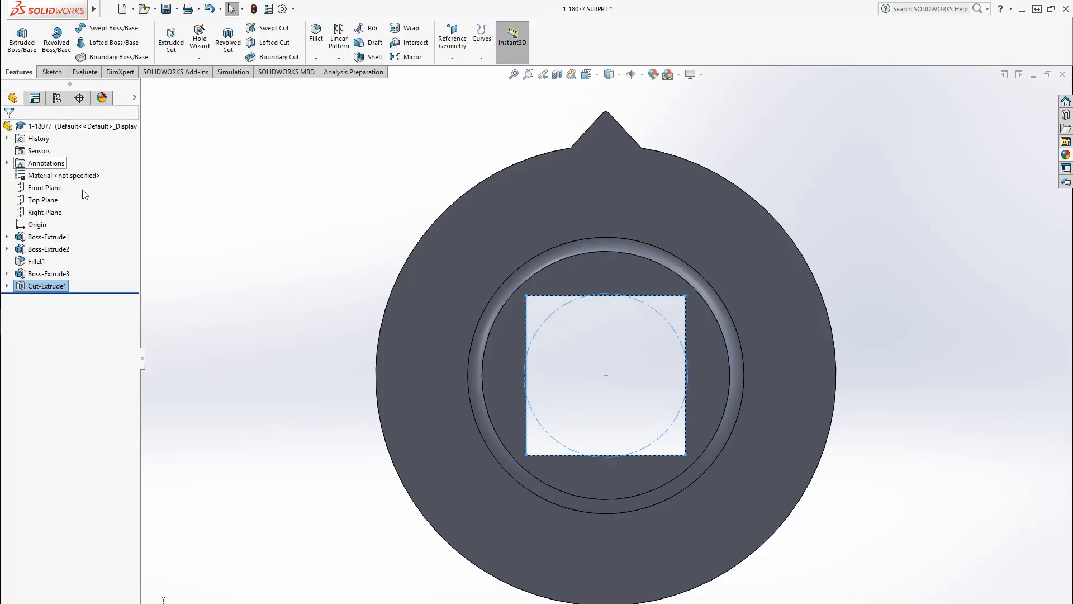
Start a sketch on the raised central face and draw a circle about 1.34 in in diameter centred on the origin.
{"action": "left_click", "coordinate": [52, 72]}
{"action": "left_click", "coordinate": [16, 38]}
{"action": "left_click", "coordinate": [618, 496]}
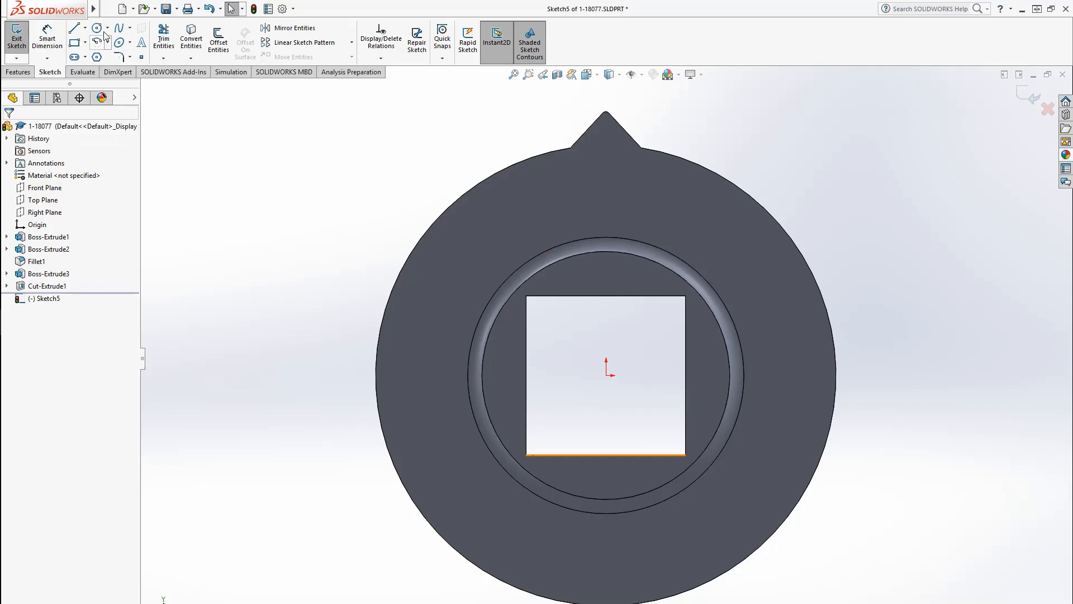
{"action": "left_click", "coordinate": [607, 374]}
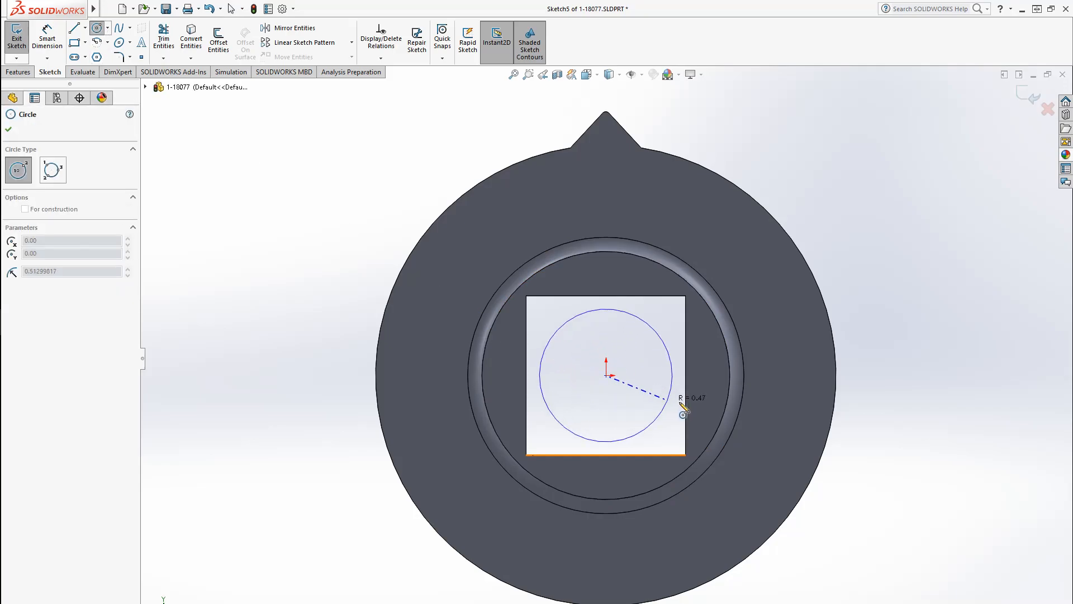
{"action": "left_click", "coordinate": [696, 403]}
Dimension the new circle's diameter as 1.158 in.
{"action": "left_click", "coordinate": [47, 39]}
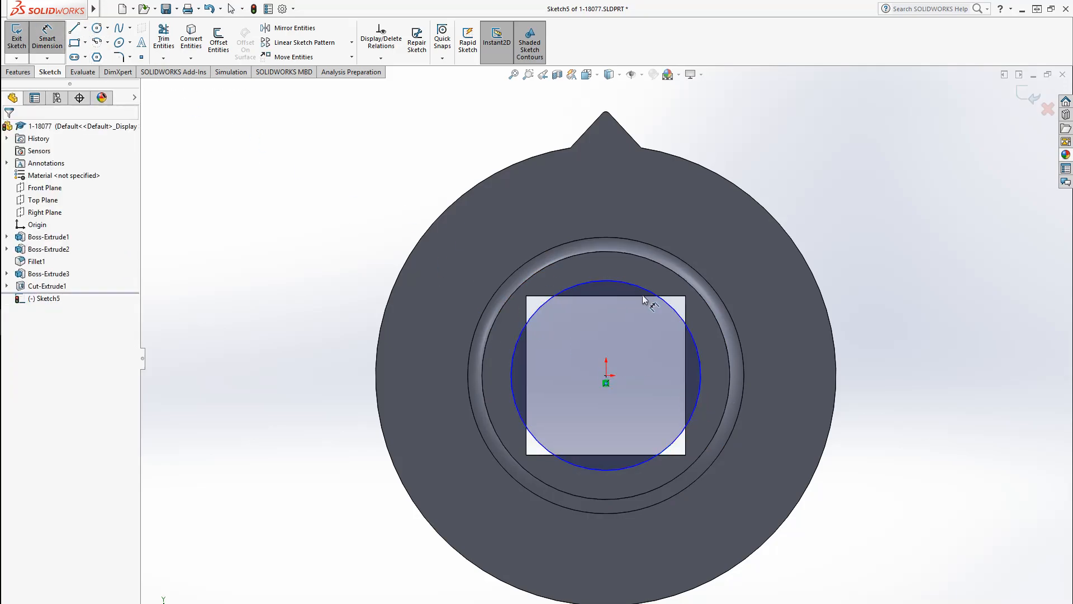
{"action": "left_click", "coordinate": [649, 294]}
{"action": "left_click", "coordinate": [839, 180]}
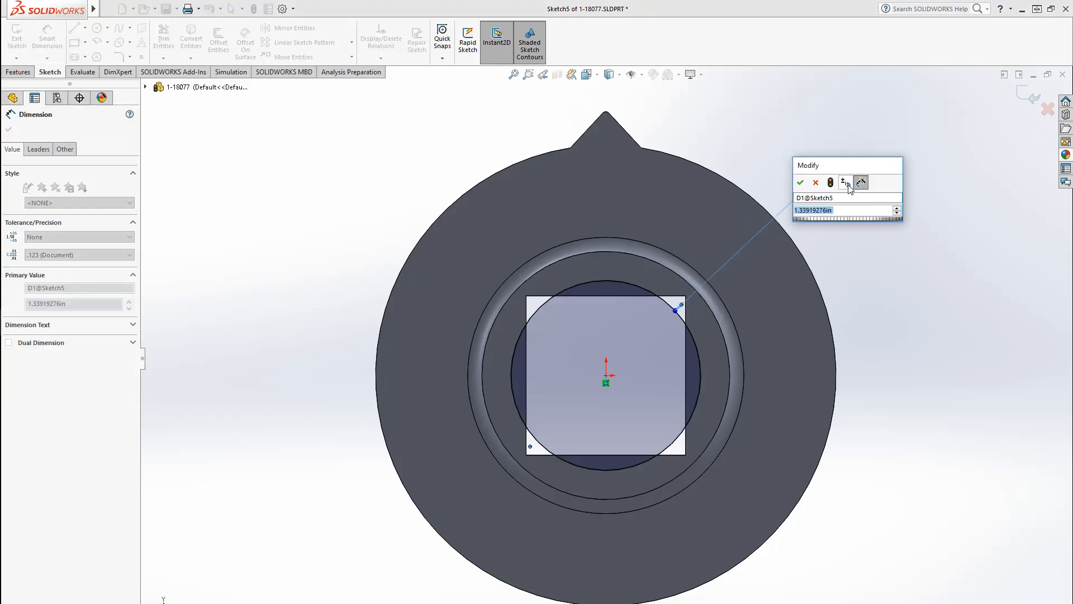
{"action": "type", "text": "1.158"}
{"action": "key", "text": "Return"}
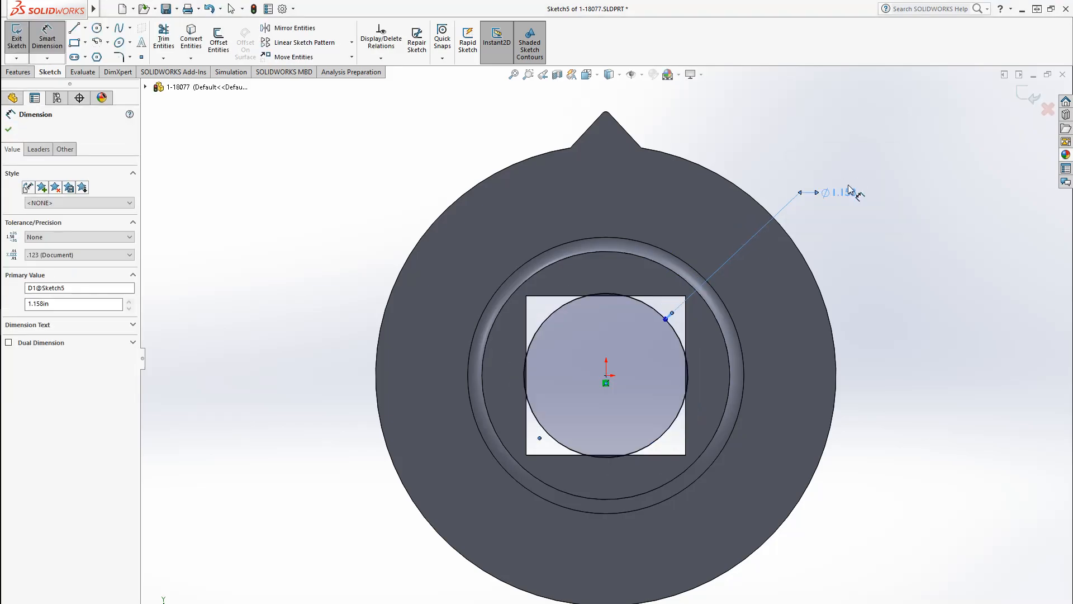
Cut the 1.158 in circle through all of the disc with Extruded Cut.
{"action": "left_click", "coordinate": [18, 71]}
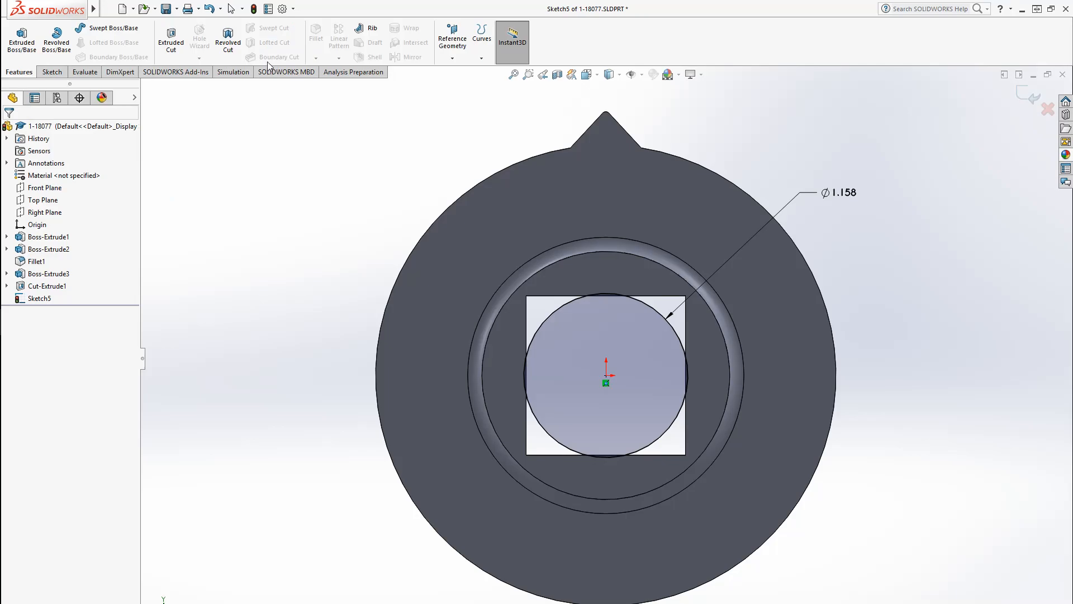
{"action": "left_click", "coordinate": [174, 47]}
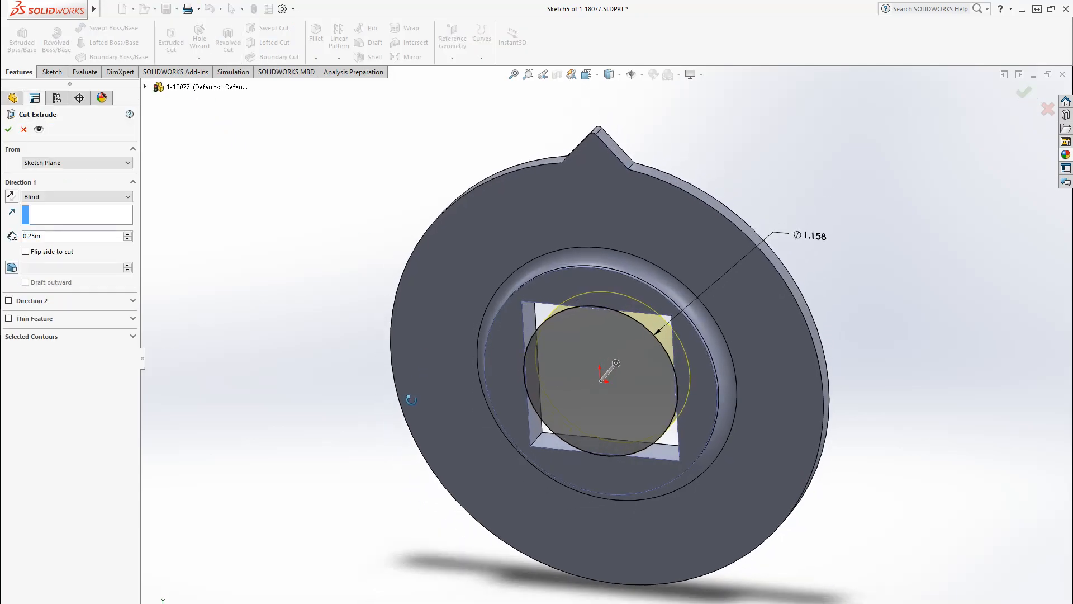
{"action": "left_click", "coordinate": [75, 196]}
{"action": "left_click", "coordinate": [45, 210]}
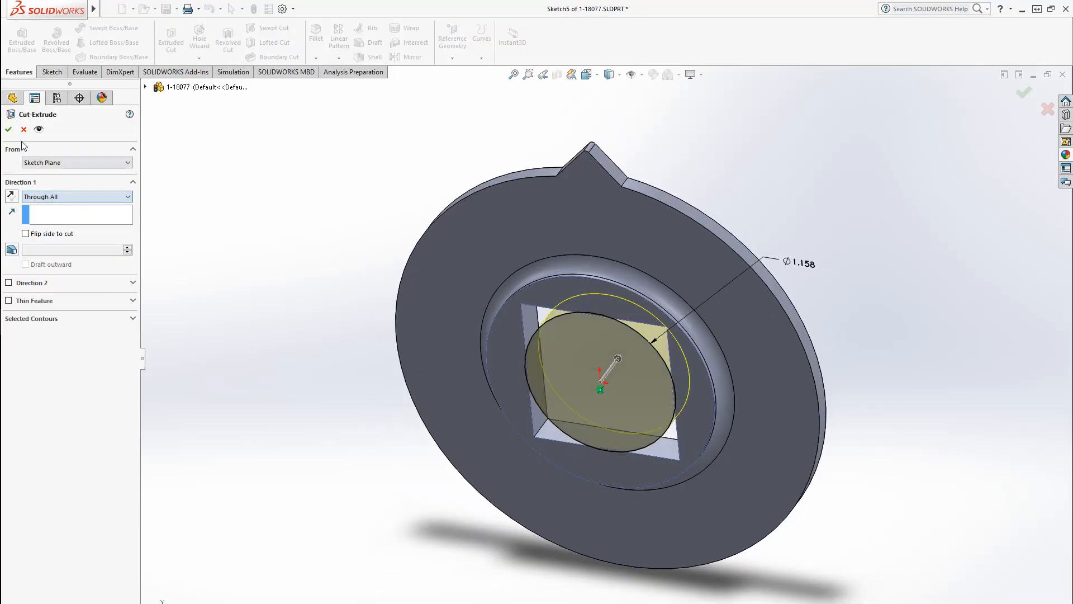
{"action": "left_click", "coordinate": [10, 130]}
Inspect the broached square hole from an angle and save the disc part.
{"action": "left_click", "coordinate": [434, 429]}
{"action": "middle_click_drag", "start_coordinate": [440, 434], "coordinate": [508, 349]}
{"action": "left_click", "coordinate": [1023, 416]}
{"action": "middle_click_drag", "start_coordinate": [627, 429], "coordinate": [946, 429]}
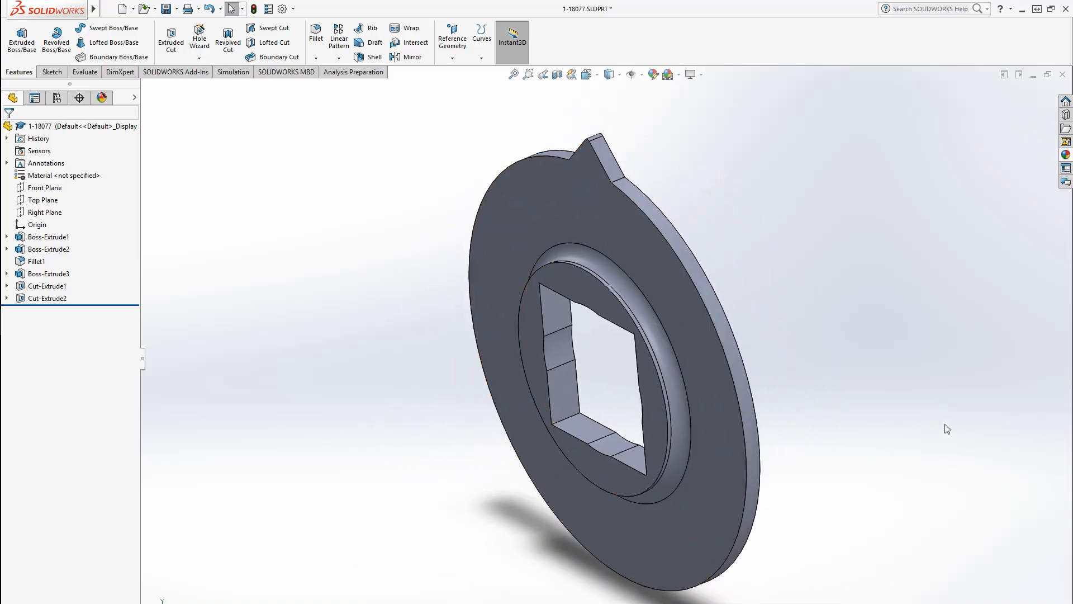
{"action": "key", "text": "ctrl+s"}
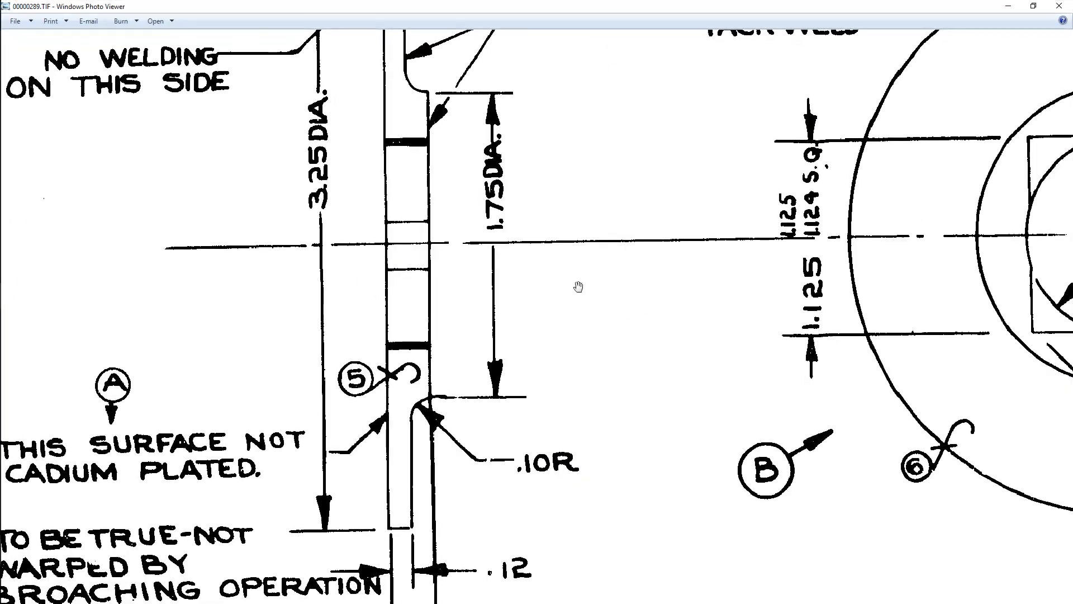
Check the brake disc drawing's section A-A thickness, radius and diameter dimensions, the square hole callouts and the material notes.
{"action": "scroll", "coordinate": [575, 287], "scroll_direction": "up", "scroll_amount": 1}
{"action": "mouse_move", "coordinate": [550, 458]}
{"action": "left_mouse_down"}
{"action": "mouse_move", "coordinate": [547, 423]}
{"action": "mouse_move", "coordinate": [524, 429]}
{"action": "left_mouse_up"}
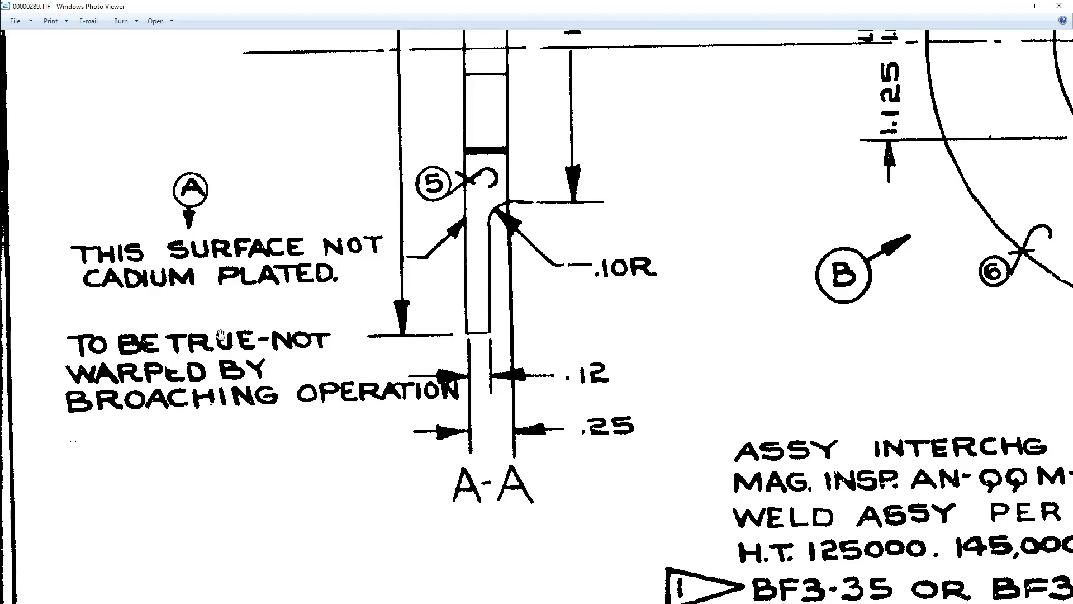
{"action": "scroll", "coordinate": [258, 248], "scroll_direction": "down", "scroll_amount": 3}
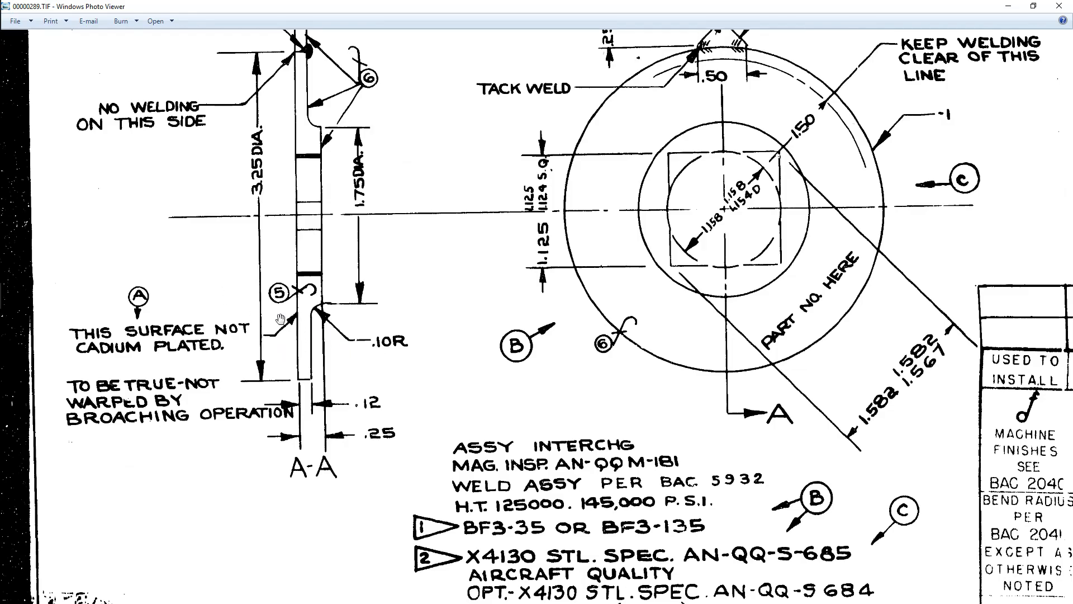
{"action": "mouse_move", "coordinate": [399, 351]}
{"action": "left_mouse_down"}
{"action": "mouse_move", "coordinate": [379, 393]}
{"action": "mouse_move", "coordinate": [329, 358]}
{"action": "mouse_move", "coordinate": [259, 268]}
{"action": "left_mouse_up"}
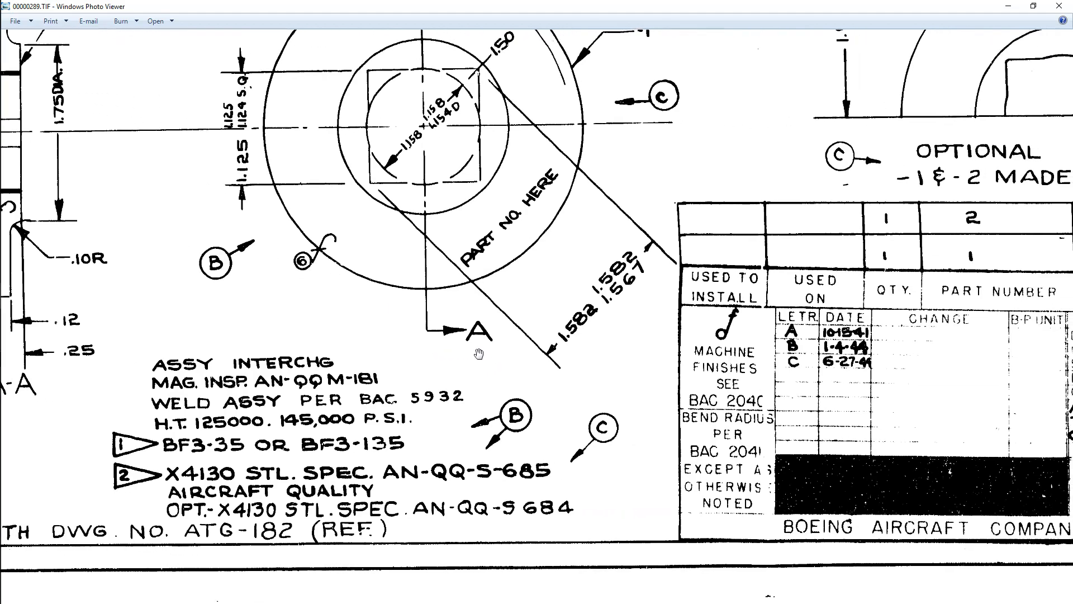
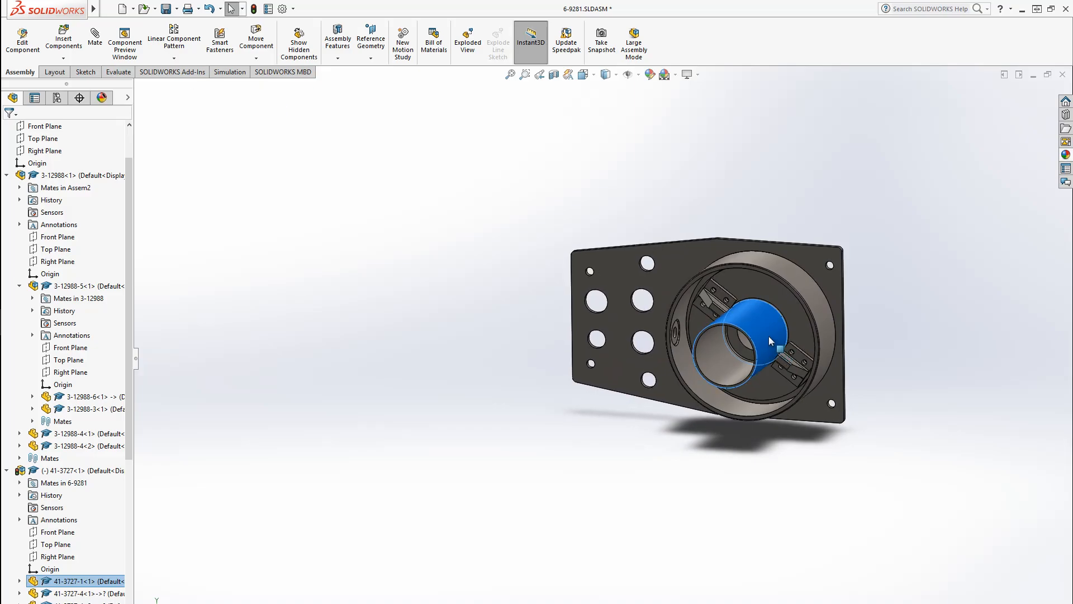
Clear the selection in the 6-9281 assembly, then rebuild and save it.
{"action": "left_click", "coordinate": [752, 489]}
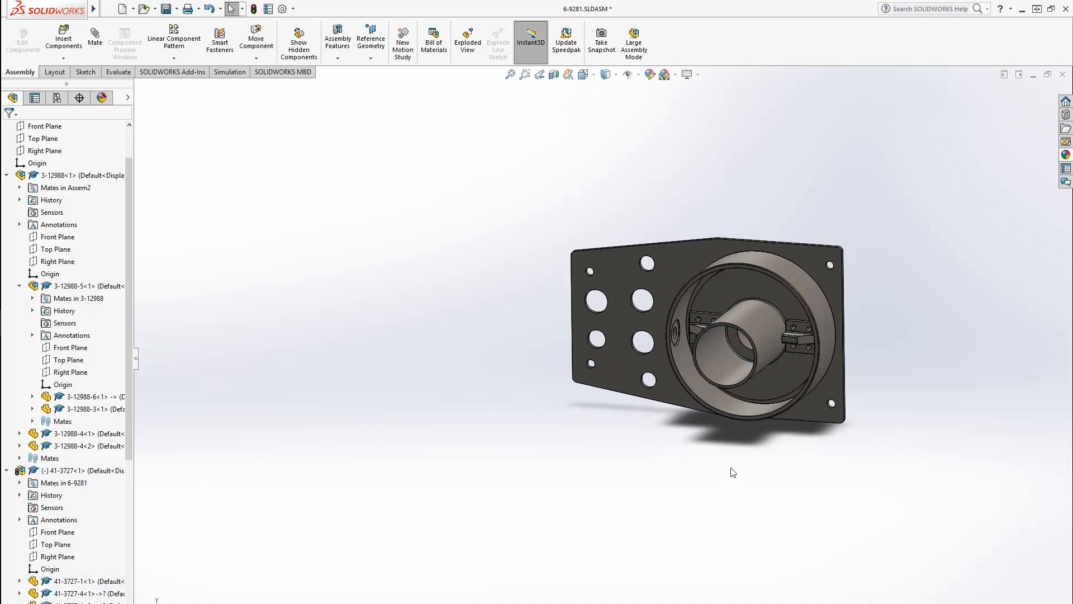
{"action": "middle_click_drag", "start_coordinate": [752, 489], "coordinate": [684, 523]}
{"action": "key", "text": "ctrl+s"}
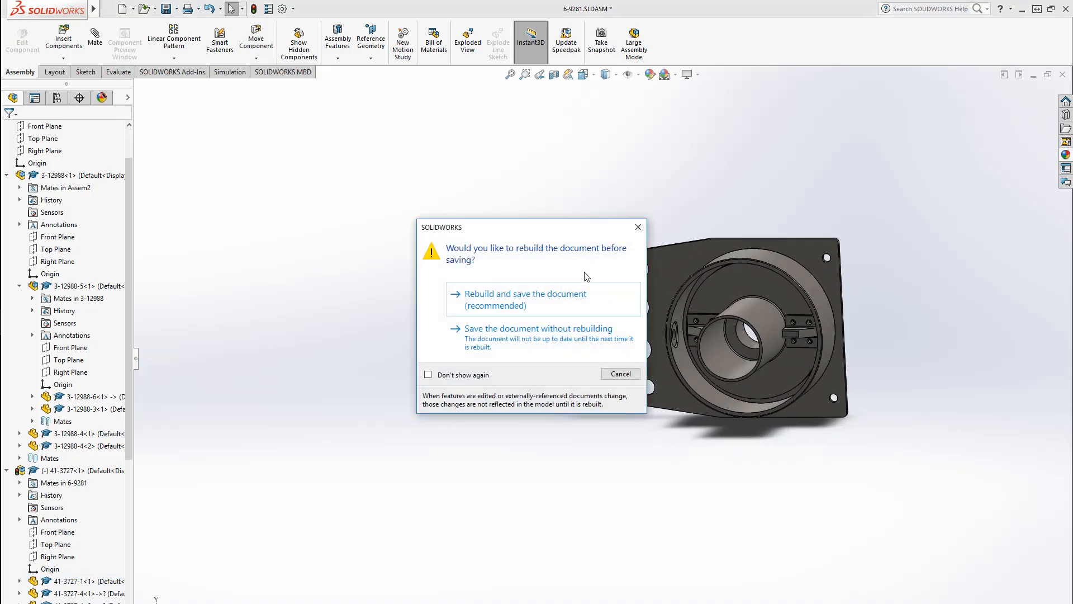
{"action": "key", "text": "Return"}
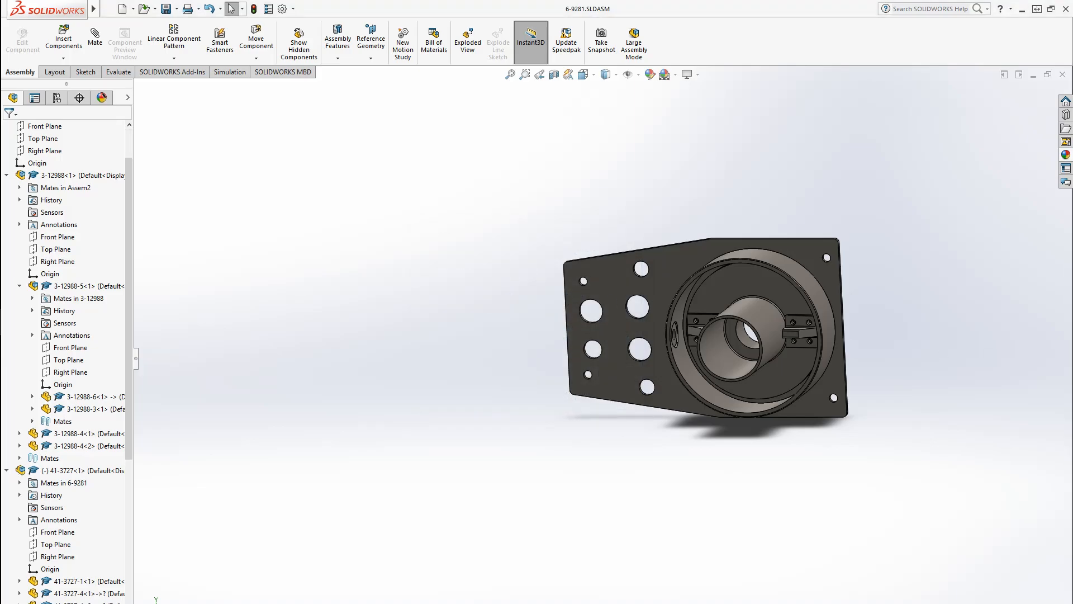
Open drawing 00000250.TIF from the ROLL_D folder and examine the hub's square end and across-corners dimensions.
{"action": "mouse_move", "coordinate": [1, 369]}
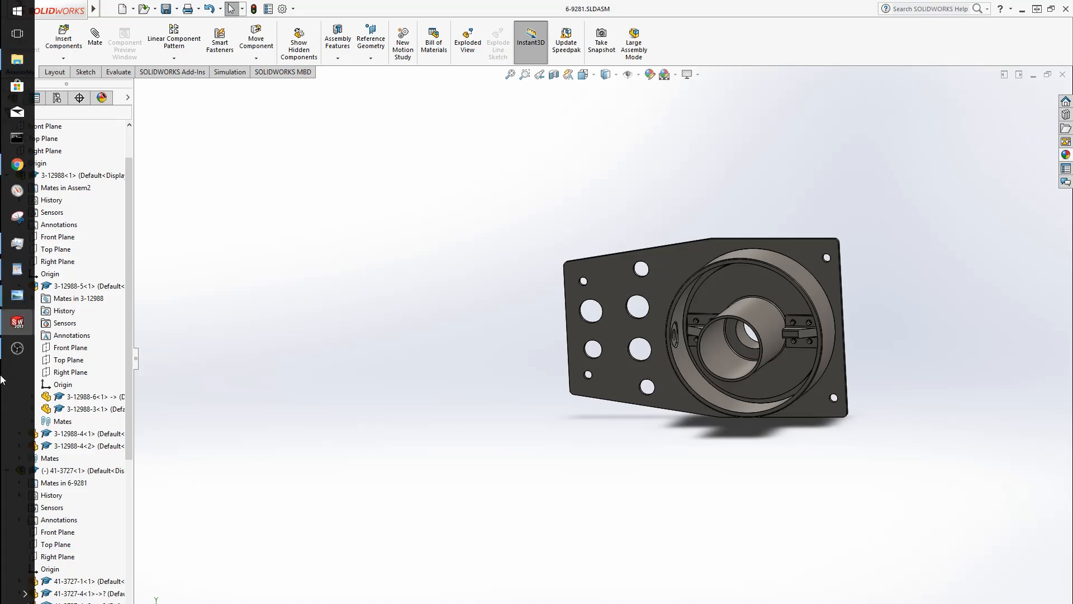
{"action": "mouse_move", "coordinate": [12, 296]}
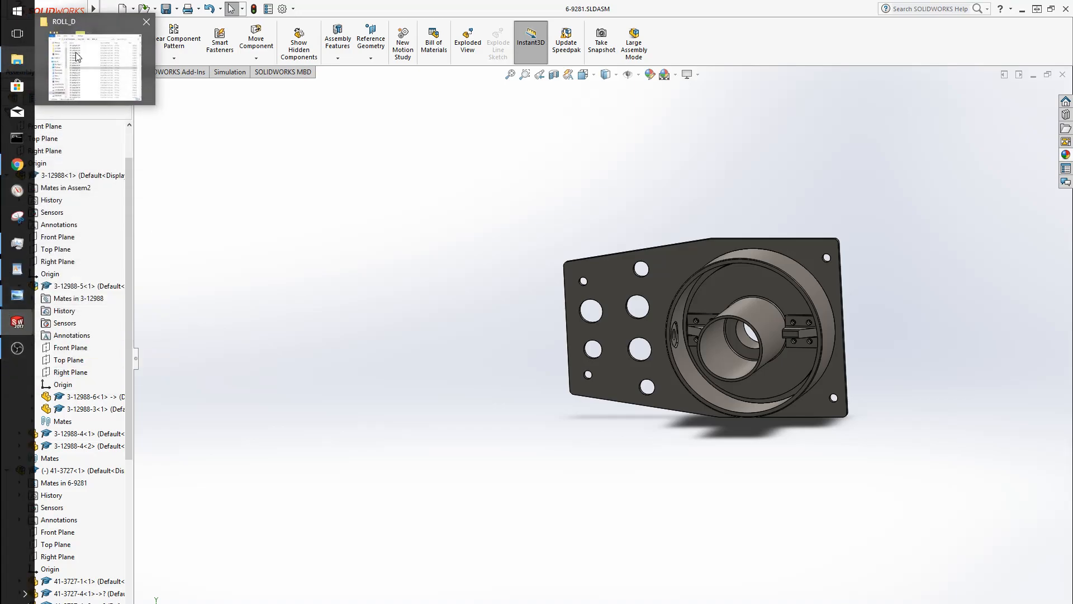
{"action": "left_click", "coordinate": [78, 58]}
{"action": "left_click", "coordinate": [693, 318]}
{"action": "double_click", "coordinate": [691, 318]}
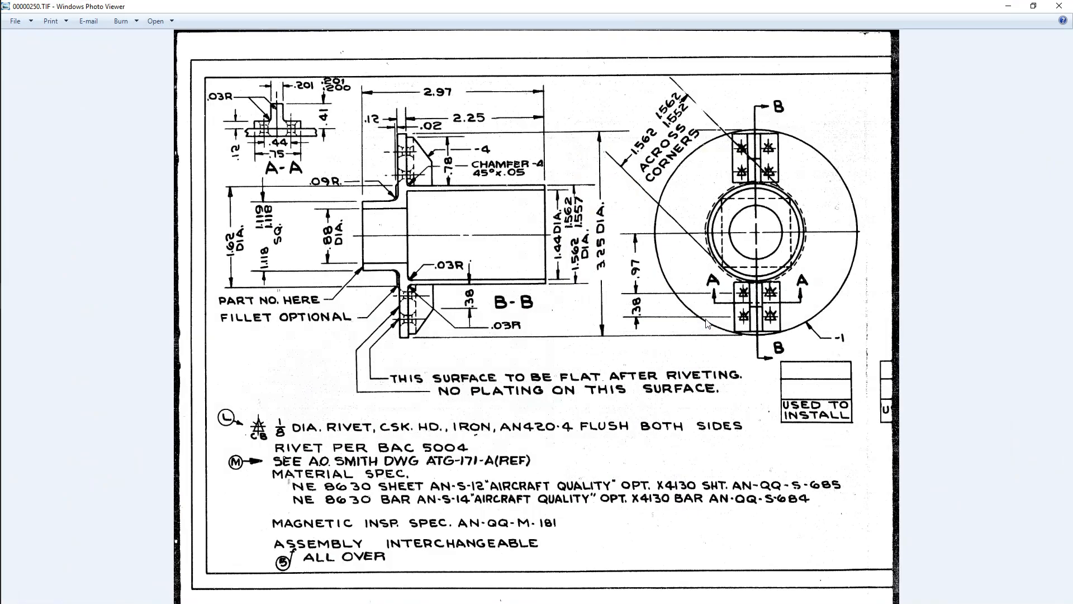
{"action": "scroll", "coordinate": [401, 290], "scroll_direction": "up", "scroll_amount": 4}
{"action": "scroll", "coordinate": [292, 278], "scroll_direction": "down", "scroll_amount": 4}
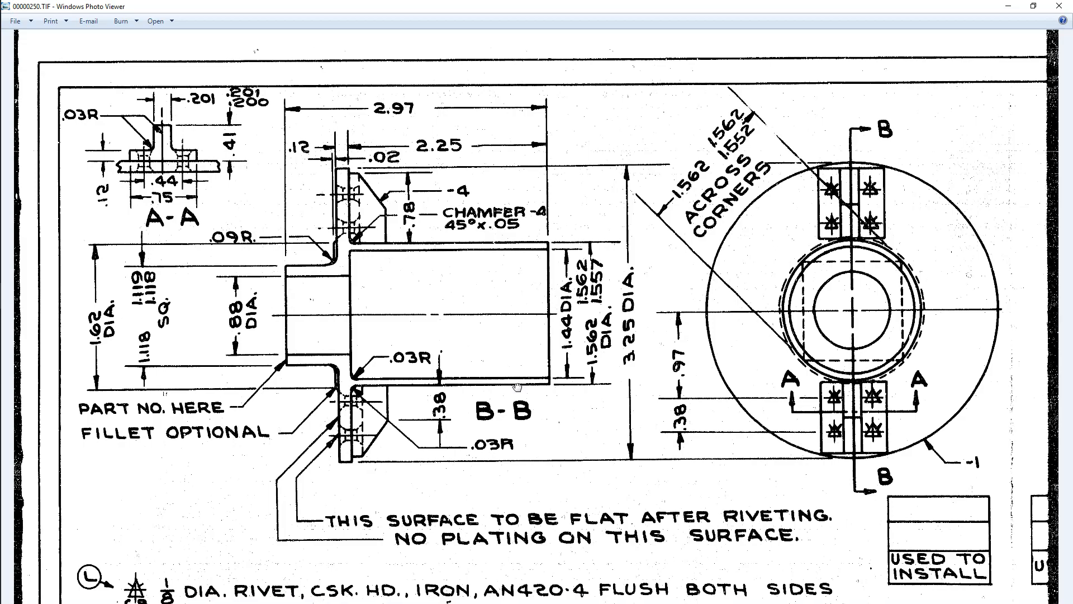
{"action": "left_click_drag", "start_coordinate": [517, 386], "coordinate": [517, 390]}
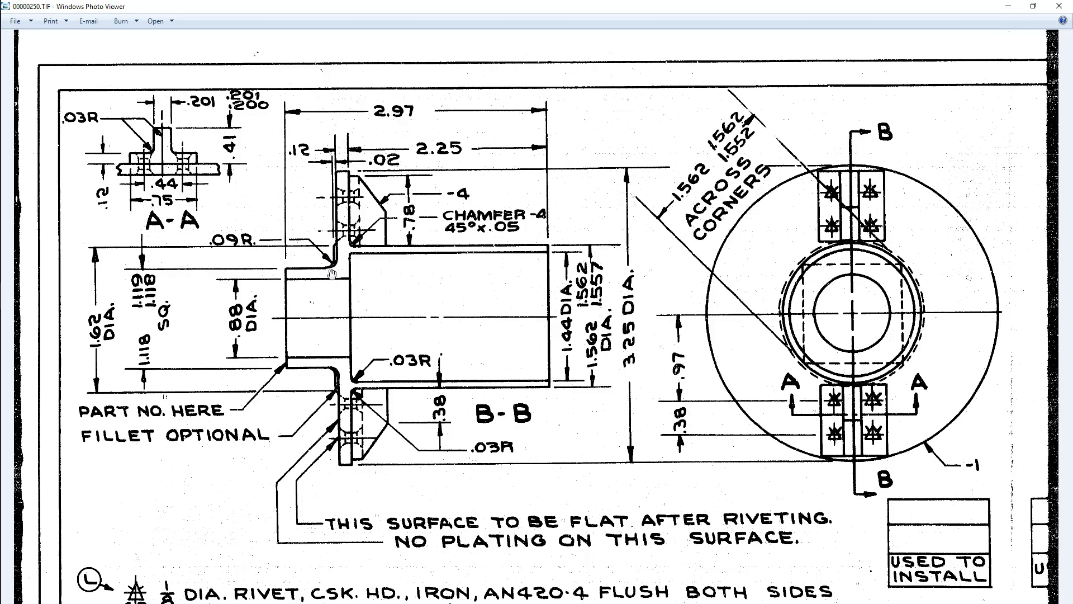
Switch to the 6-9281 assembly in SOLIDWORKS, open hub part 41-3727-1 by itself and turn it to show the short boss.
{"action": "mouse_move", "coordinate": [3, 424]}
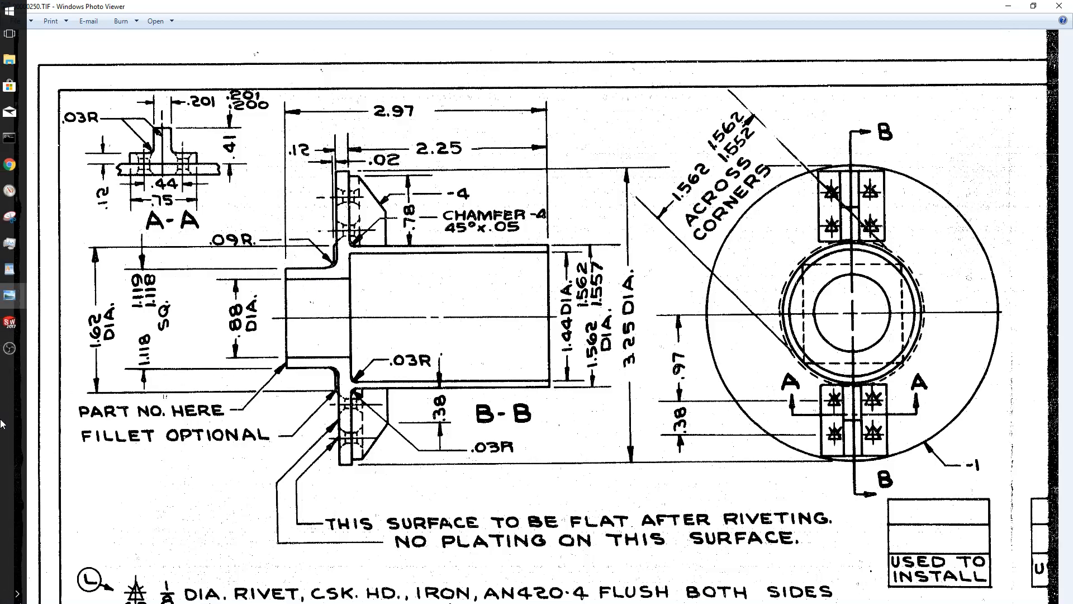
{"action": "mouse_move", "coordinate": [17, 323]}
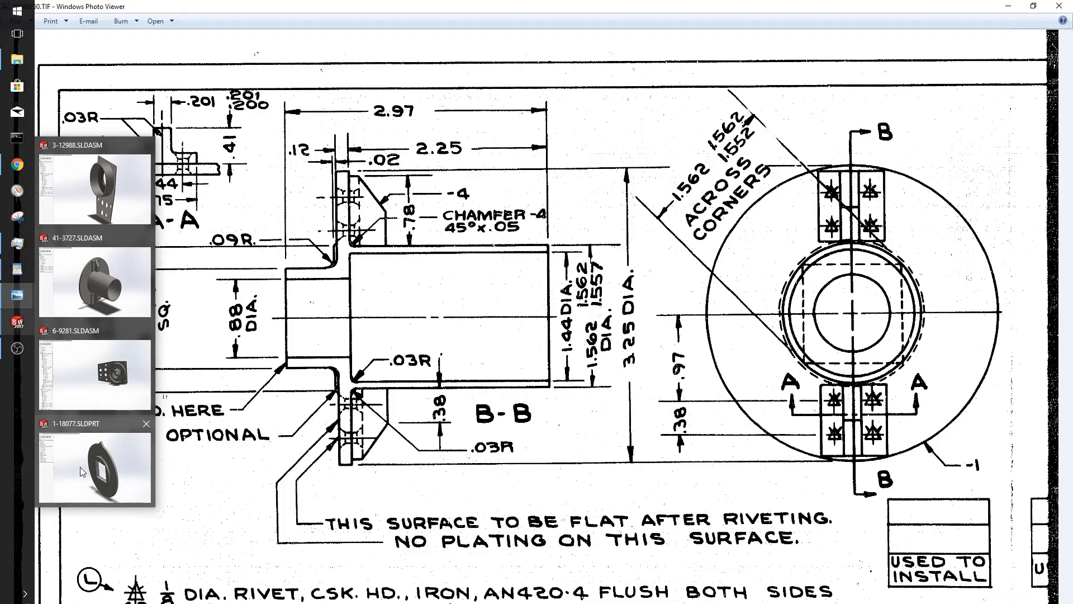
{"action": "mouse_move", "coordinate": [80, 467]}
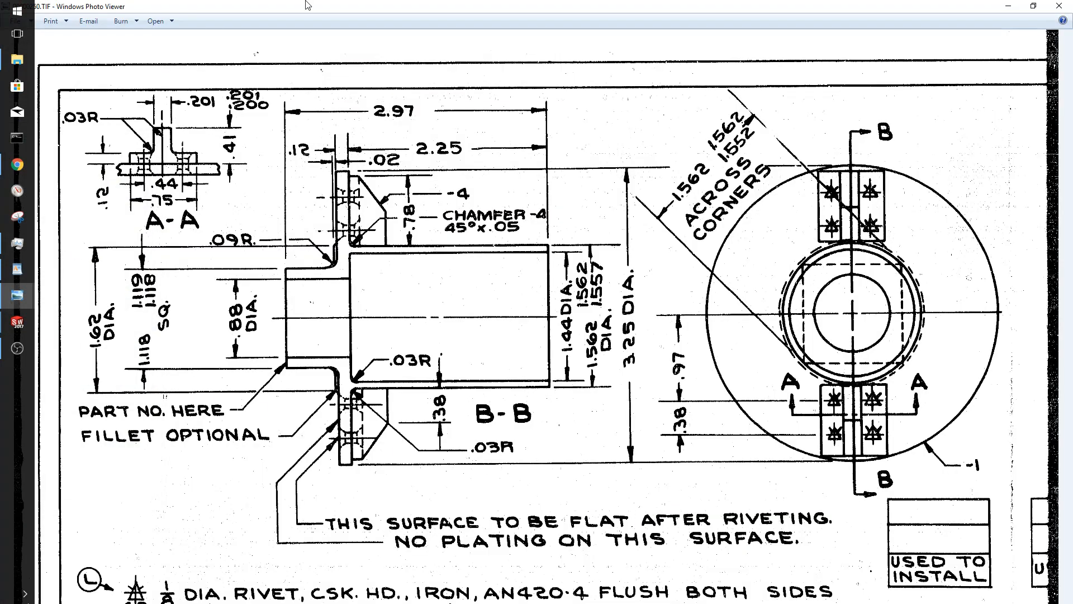
{"action": "left_click_drag", "start_coordinate": [306, 5], "coordinate": [1072, 5]}
{"action": "left_click", "coordinate": [204, 485]}
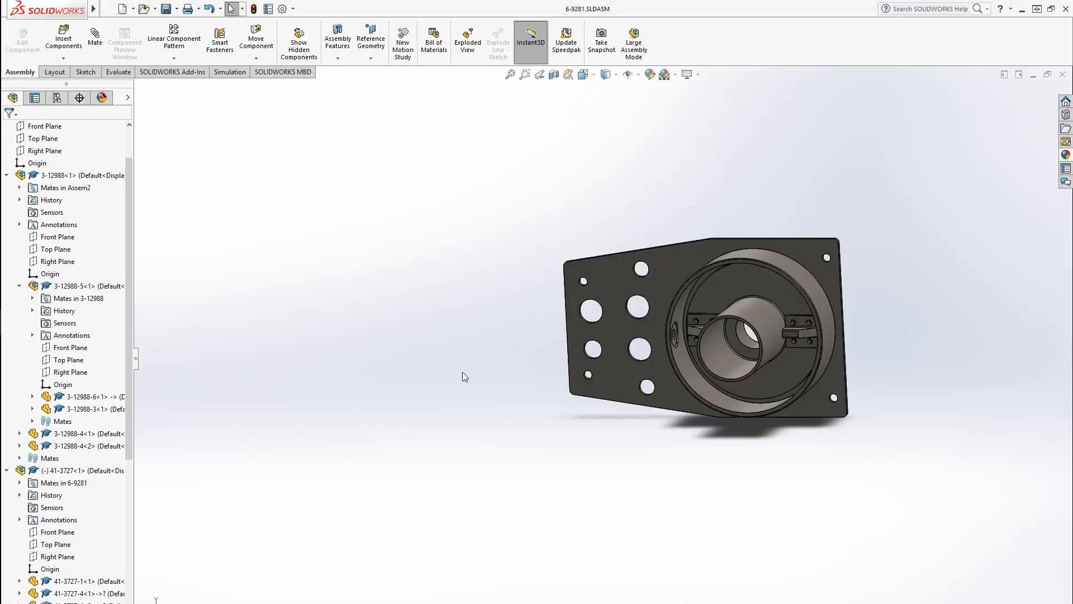
{"action": "left_click", "coordinate": [779, 338]}
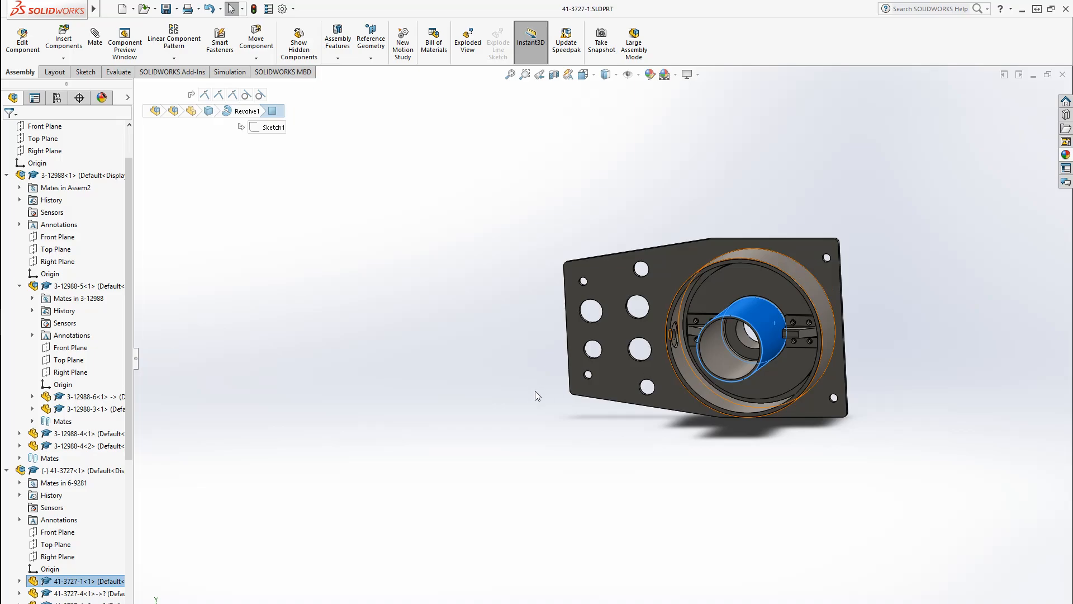
{"action": "middle_click_drag", "start_coordinate": [439, 405], "coordinate": [642, 446]}
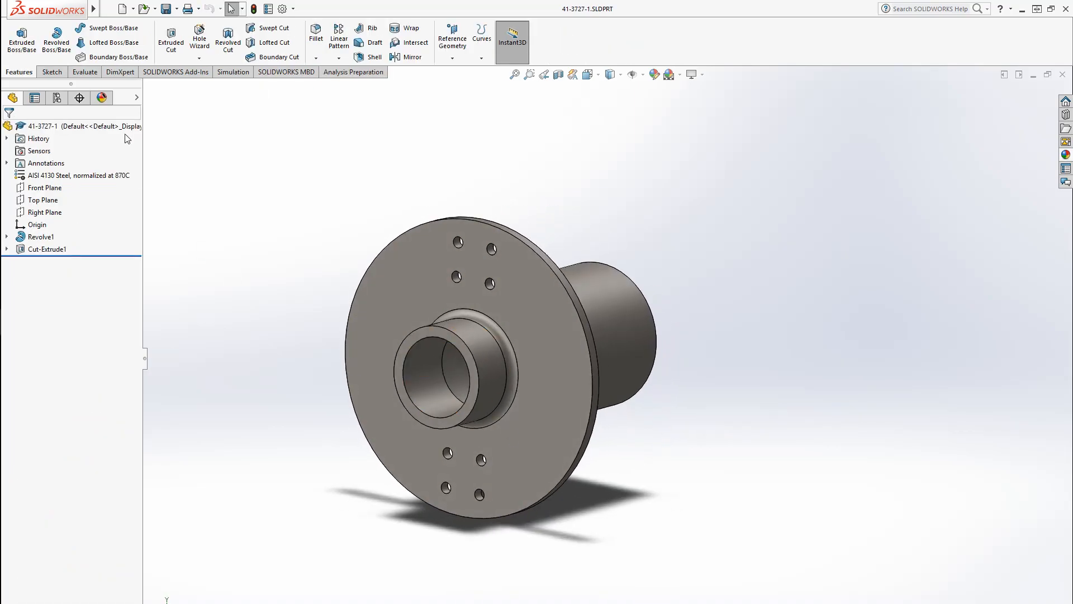
Start a sketch on the flange face at the short boss side and draw a corner rectangle surrounding the boss.
{"action": "left_click", "coordinate": [52, 71]}
{"action": "left_click", "coordinate": [16, 34]}
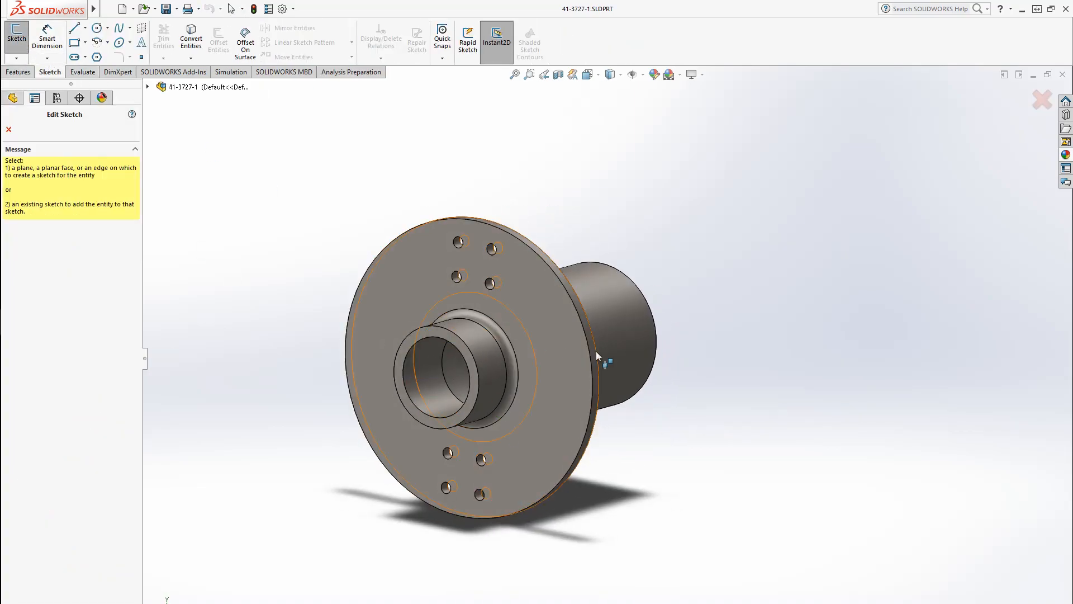
{"action": "left_click", "coordinate": [563, 346]}
{"action": "left_click", "coordinate": [47, 263]}
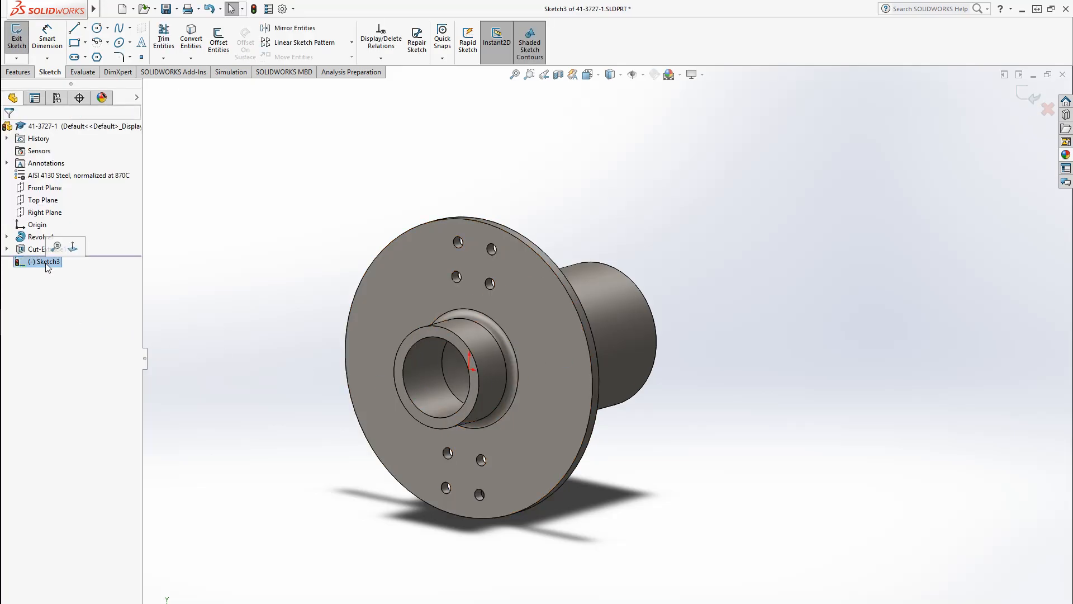
{"action": "left_click", "coordinate": [77, 251]}
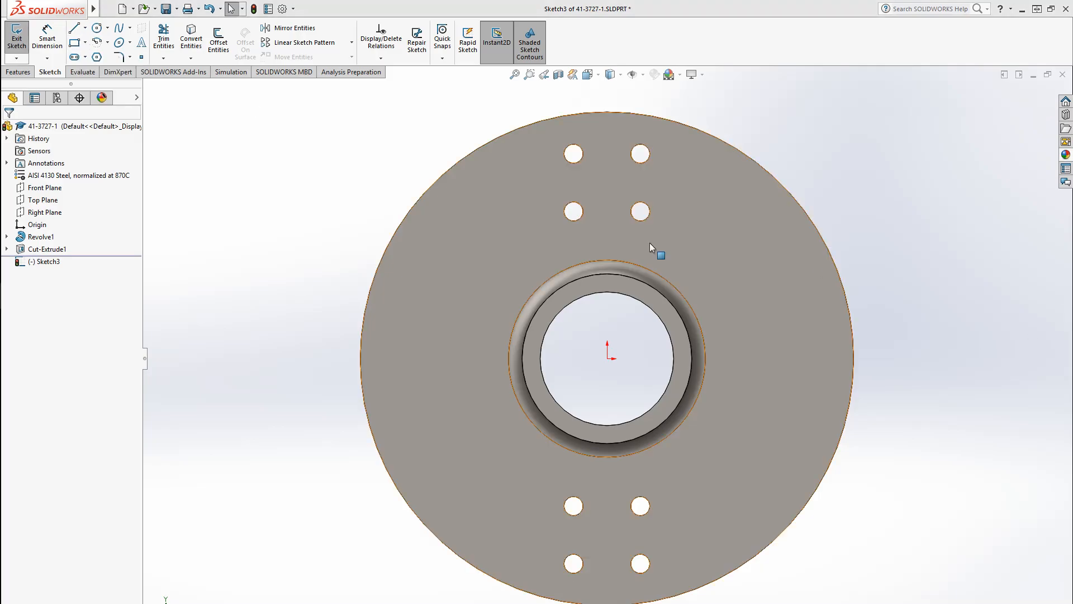
{"action": "left_click", "coordinate": [74, 42]}
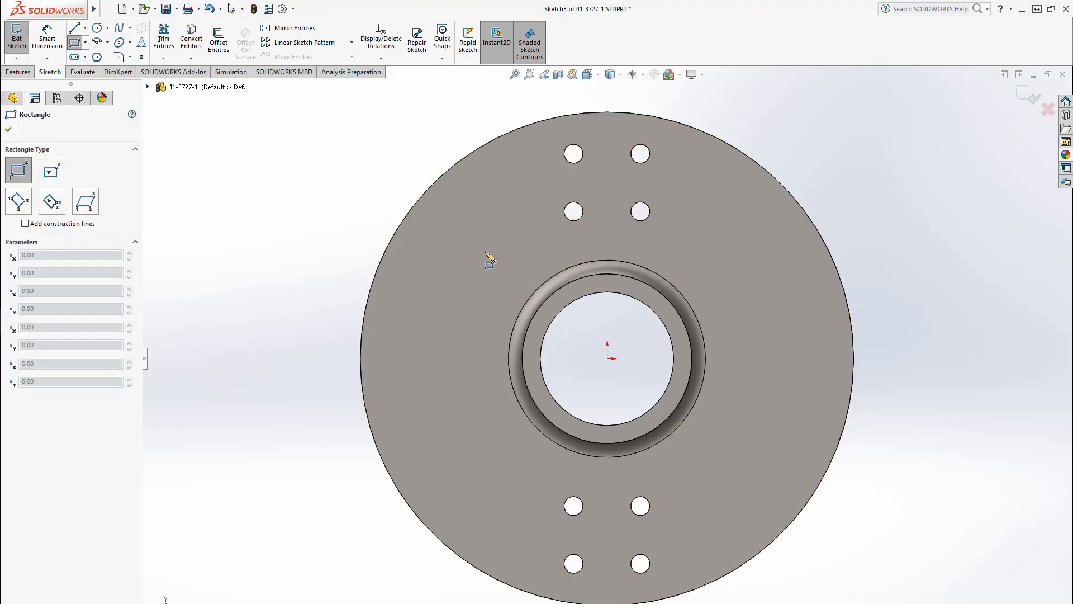
{"action": "left_click_drag", "start_coordinate": [485, 251], "coordinate": [756, 483]}
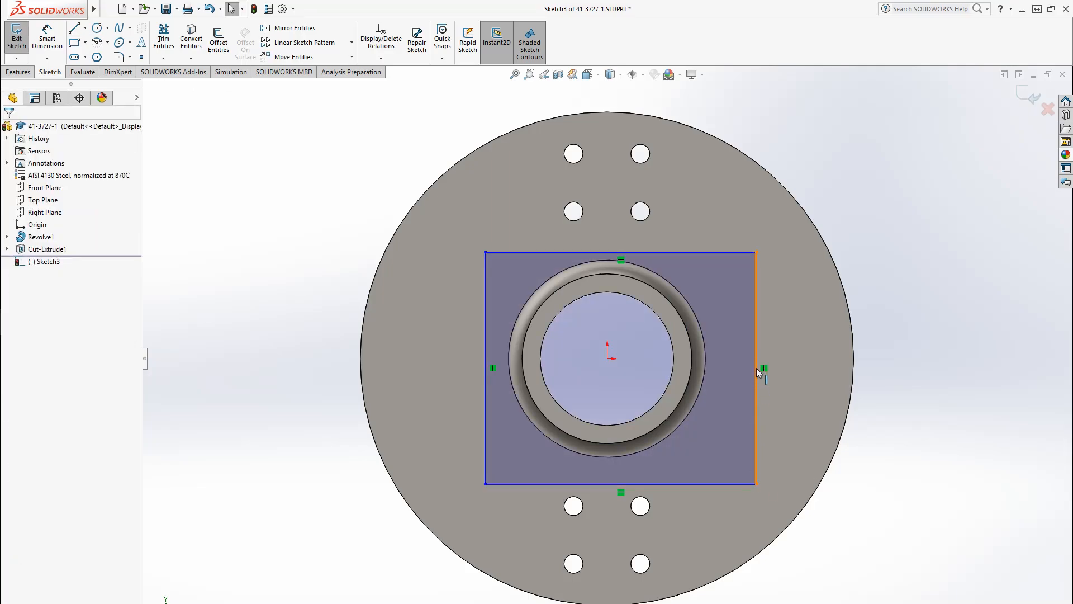
Add a horizontal relation between the midpoint of the rectangle's right side and the origin.
{"action": "left_click", "coordinate": [756, 368]}
{"action": "key", "text": "Escape"}
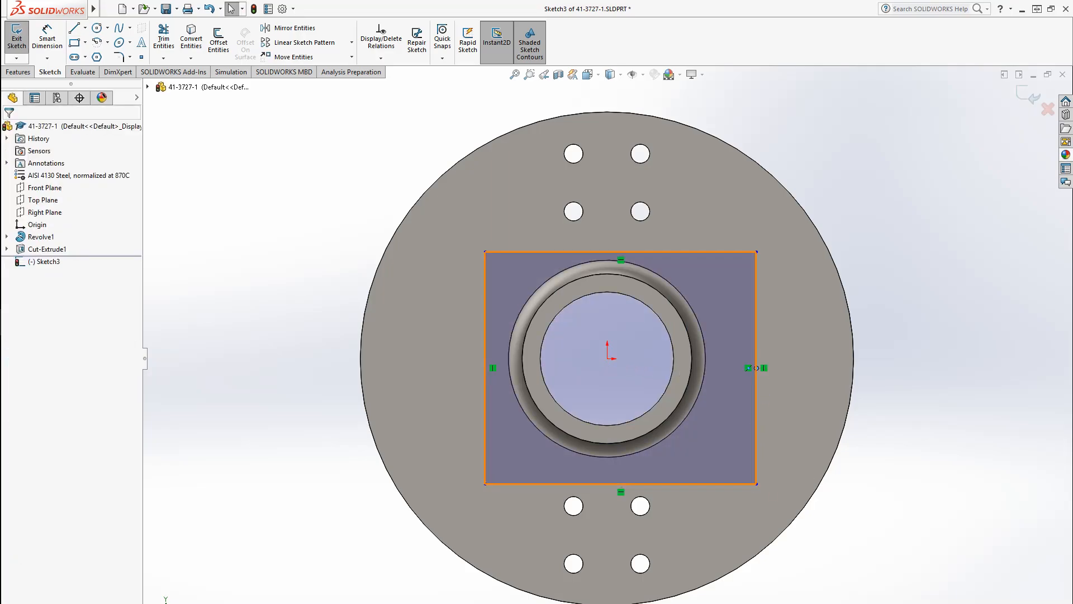
{"action": "key", "text": "ctrl+a"}
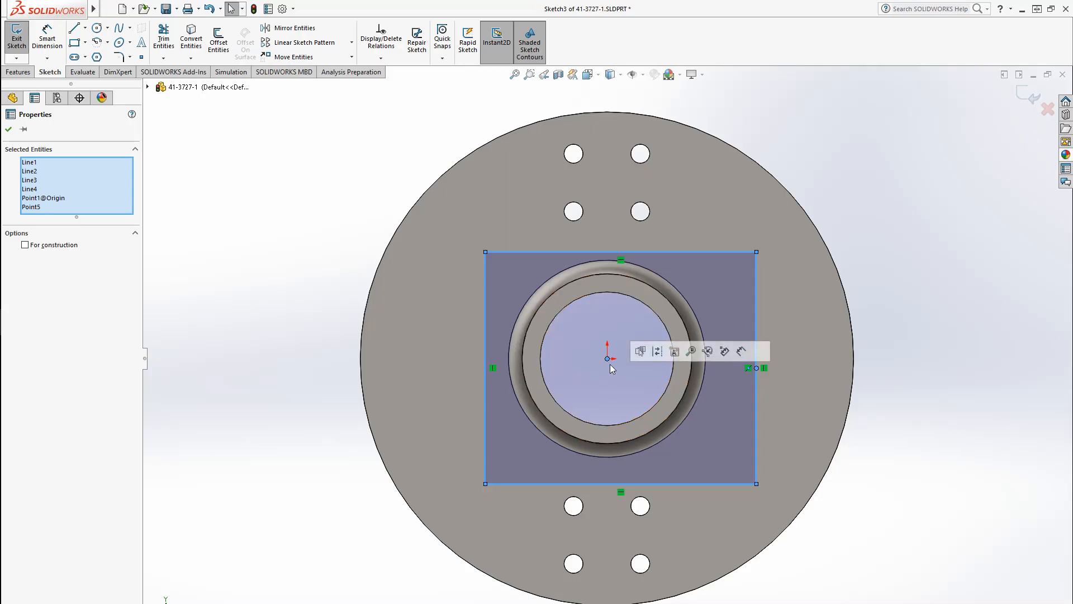
{"action": "left_click", "coordinate": [358, 316]}
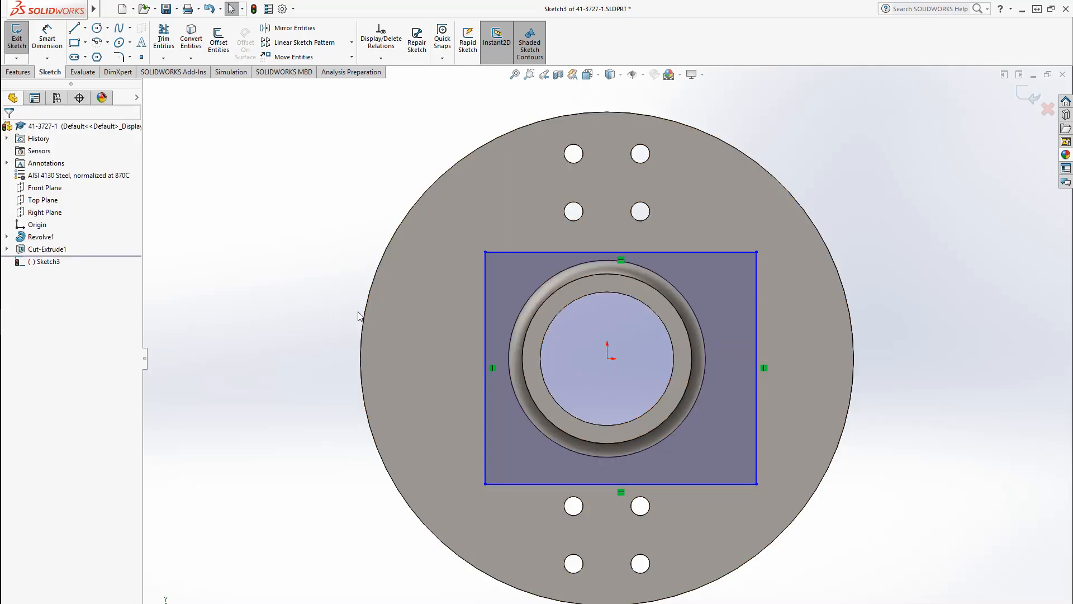
{"action": "left_click", "coordinate": [607, 358]}
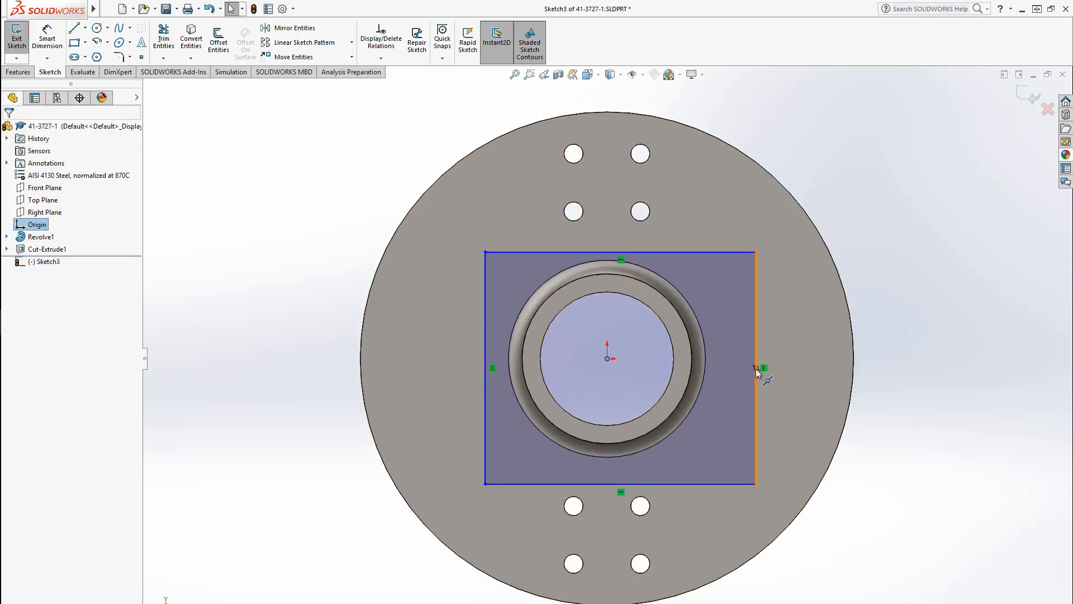
{"action": "left_click", "coordinate": [755, 368], "text": "ctrl"}
{"action": "left_click", "coordinate": [9, 312]}
{"action": "left_click", "coordinate": [246, 373]}
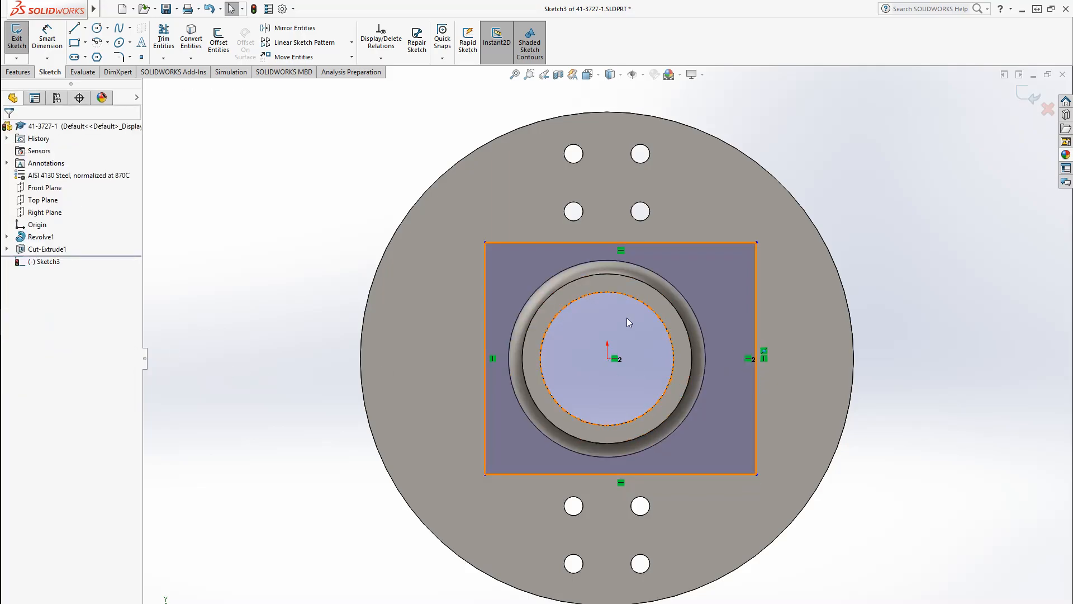
Add a vertical relation between the midpoint of the rectangle's top side and the origin.
{"action": "left_click", "coordinate": [620, 243]}
{"action": "left_click", "coordinate": [608, 359], "text": "ctrl"}
{"action": "left_click", "coordinate": [33, 323]}
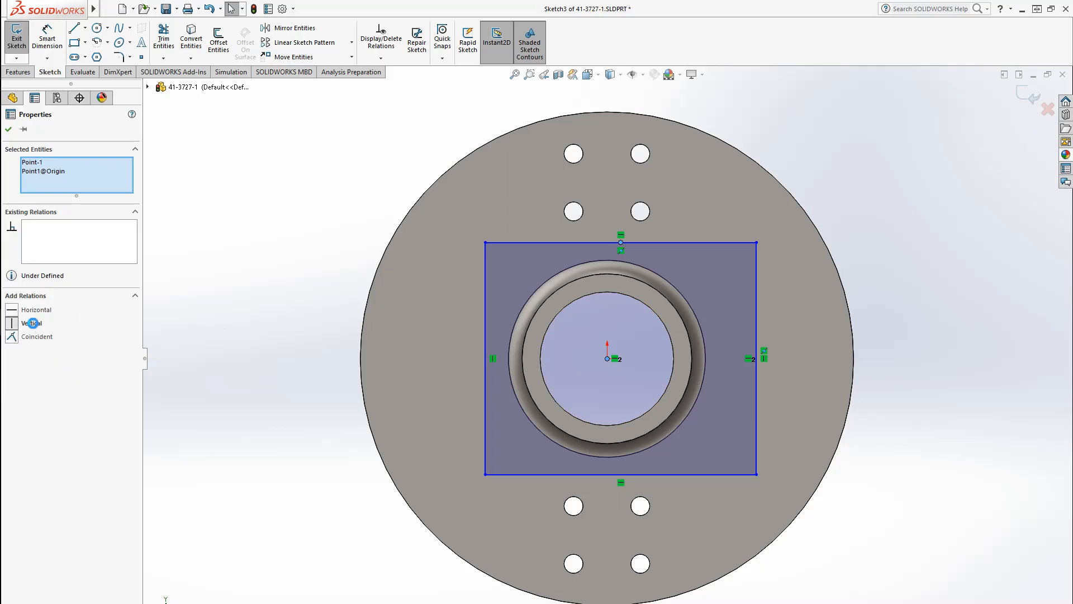
{"action": "left_click", "coordinate": [256, 457]}
Dimension the rectangle's diagonal between its upper right and lower left corners as 1.562 in.
{"action": "left_click", "coordinate": [47, 39]}
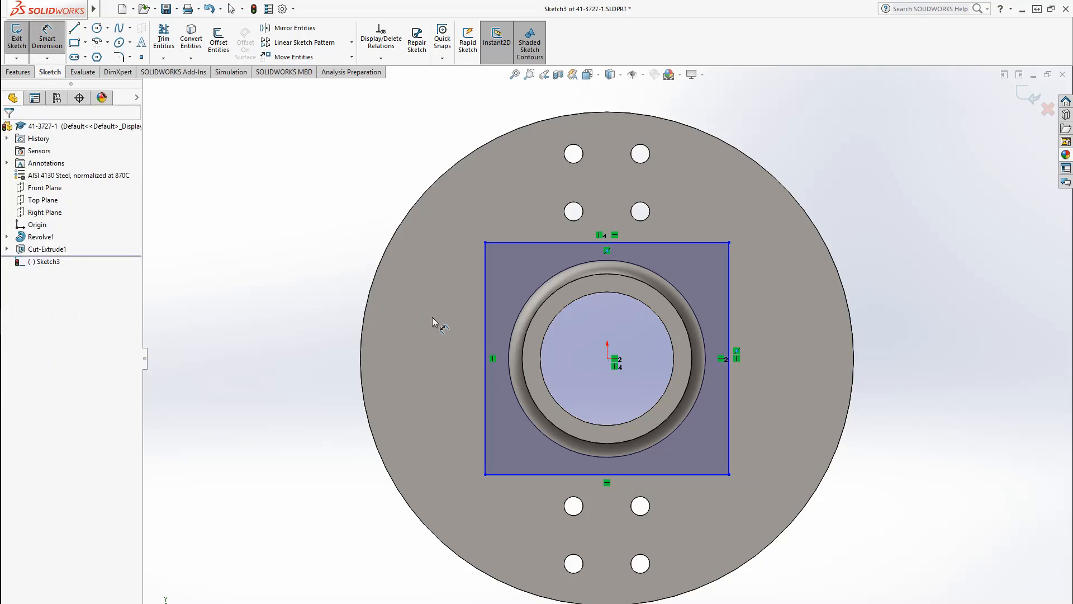
{"action": "left_click", "coordinate": [729, 242]}
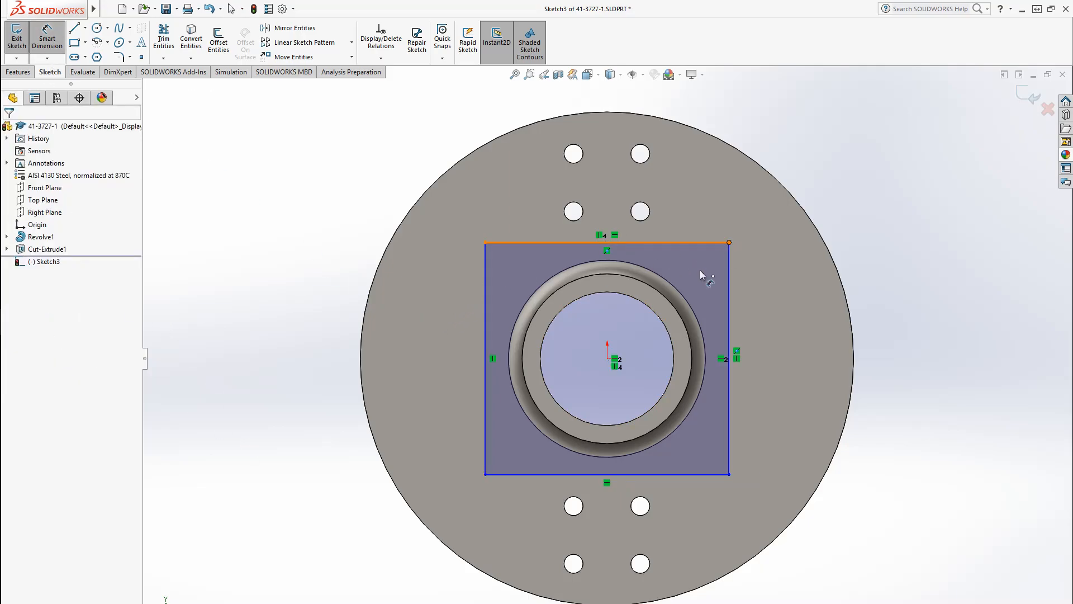
{"action": "left_click", "coordinate": [485, 474]}
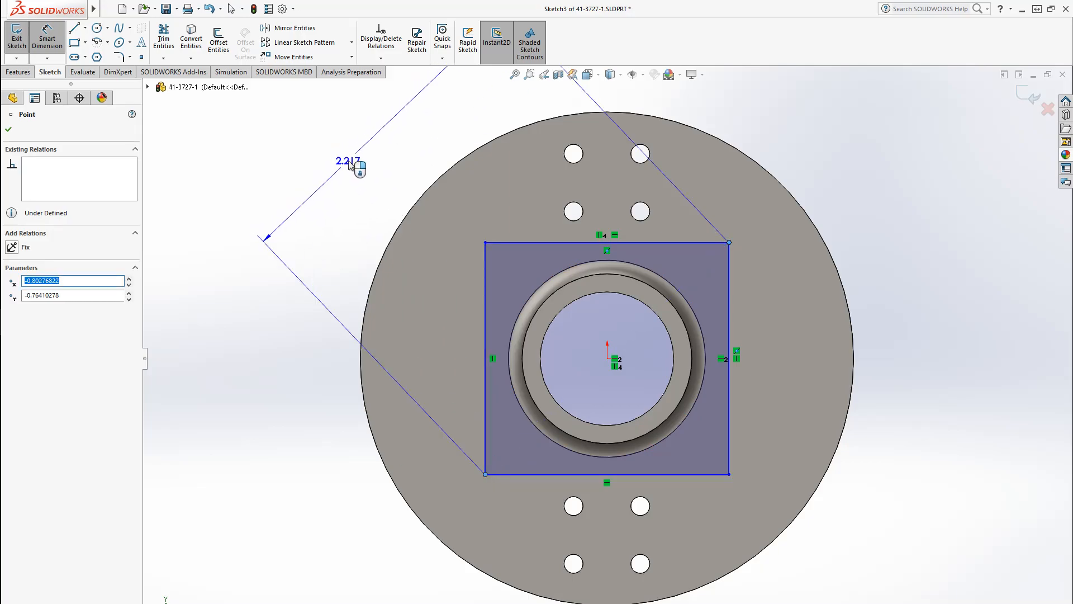
{"action": "left_click", "coordinate": [352, 163]}
{"action": "type", "text": "1.562"}
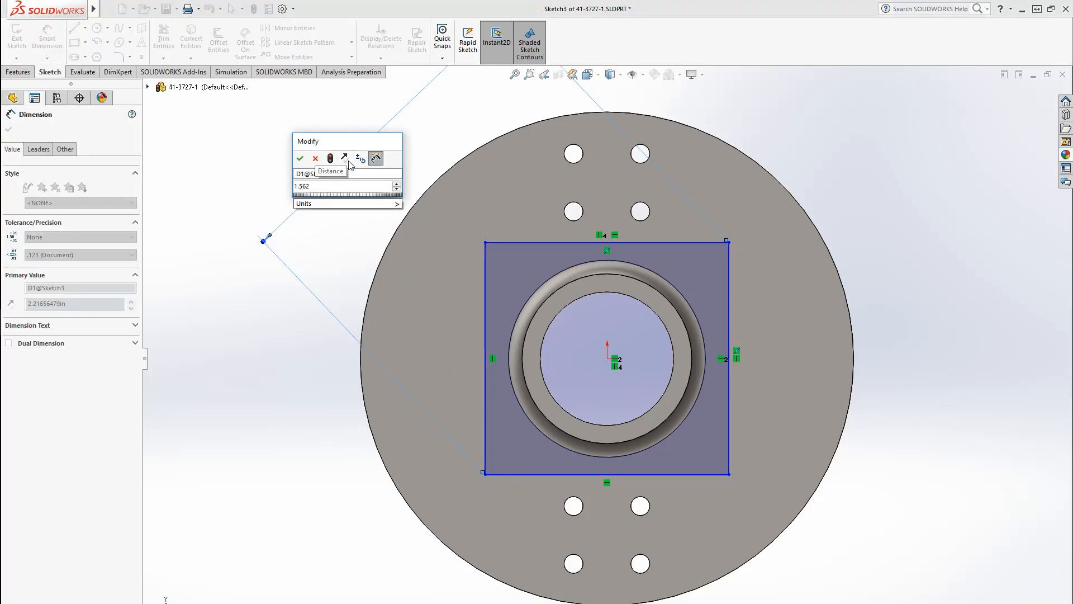
{"action": "key", "text": "Return"}
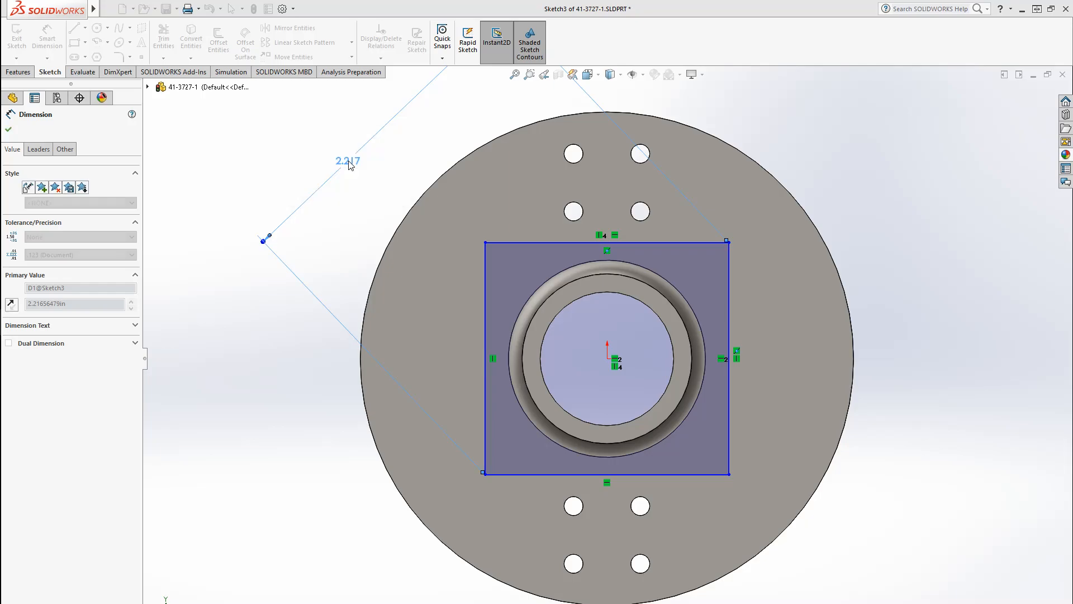
{"action": "key", "text": "Escape"}
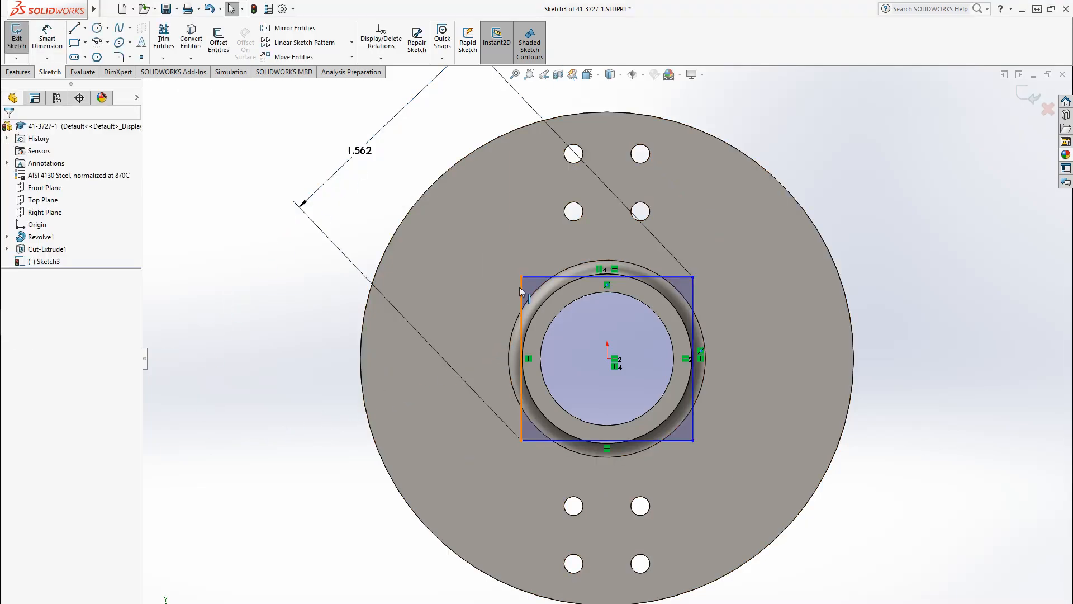
Add an equal relation between the rectangle's left and top sides so it is square.
{"action": "left_click", "coordinate": [521, 299]}
{"action": "left_click", "coordinate": [541, 277], "text": "ctrl"}
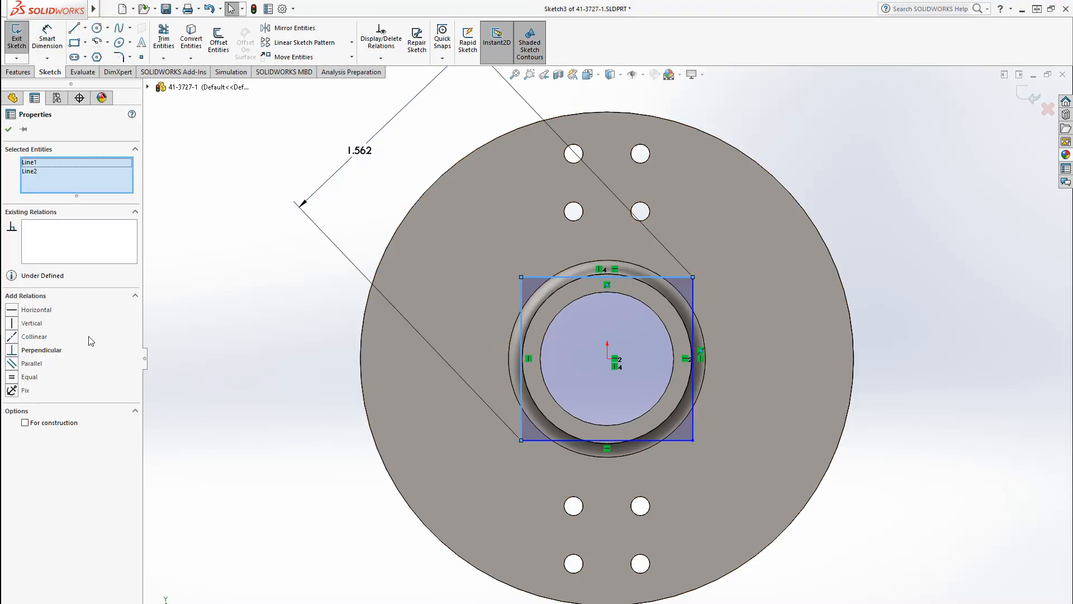
{"action": "left_click", "coordinate": [30, 377]}
{"action": "key", "text": "Escape"}
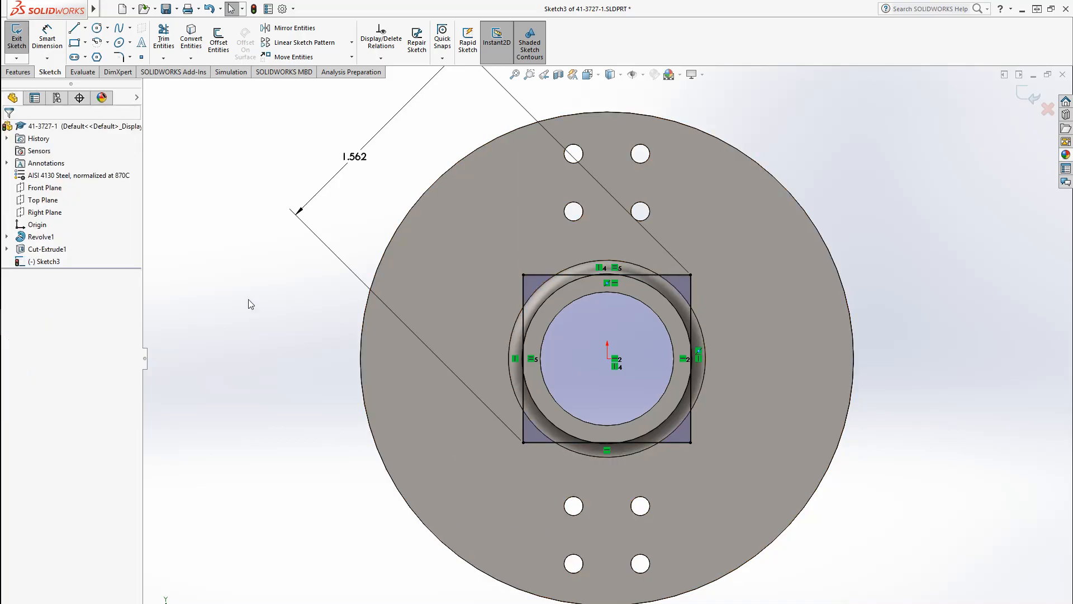
Convert the short boss's outer circular edge into sketch geometry inside the square.
{"action": "middle_click_drag", "start_coordinate": [249, 302], "coordinate": [267, 289]}
{"action": "mouse_move", "coordinate": [378, 249]}
{"action": "middle_mouse_down"}
{"action": "mouse_move", "coordinate": [391, 247]}
{"action": "mouse_move", "coordinate": [383, 252]}
{"action": "middle_mouse_up"}
{"action": "key", "text": "space"}
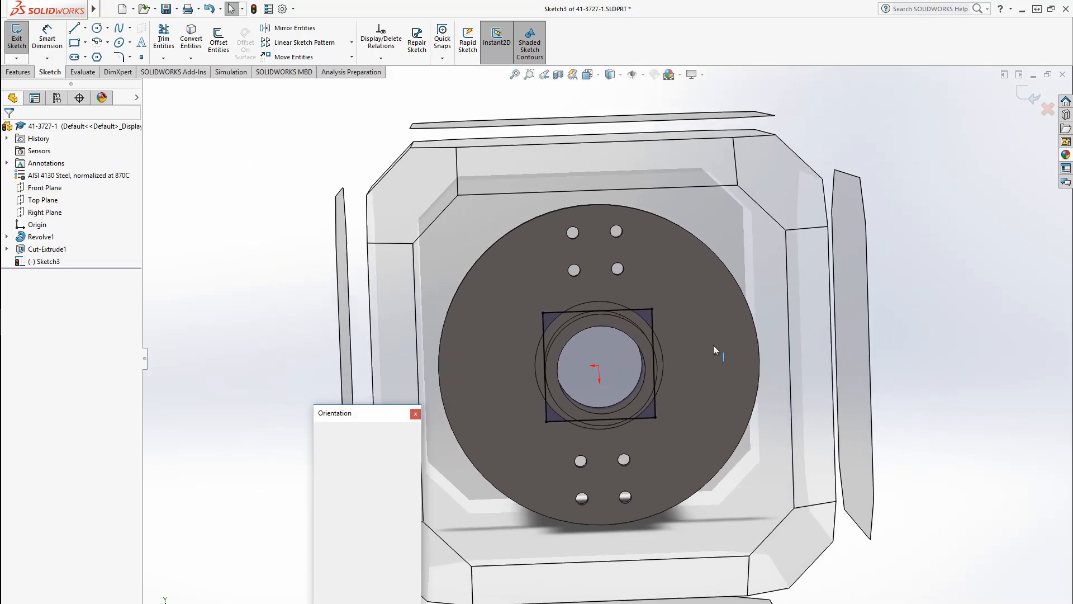
{"action": "left_click", "coordinate": [696, 357]}
{"action": "scroll", "coordinate": [599, 370], "scroll_direction": "down", "scroll_amount": 2}
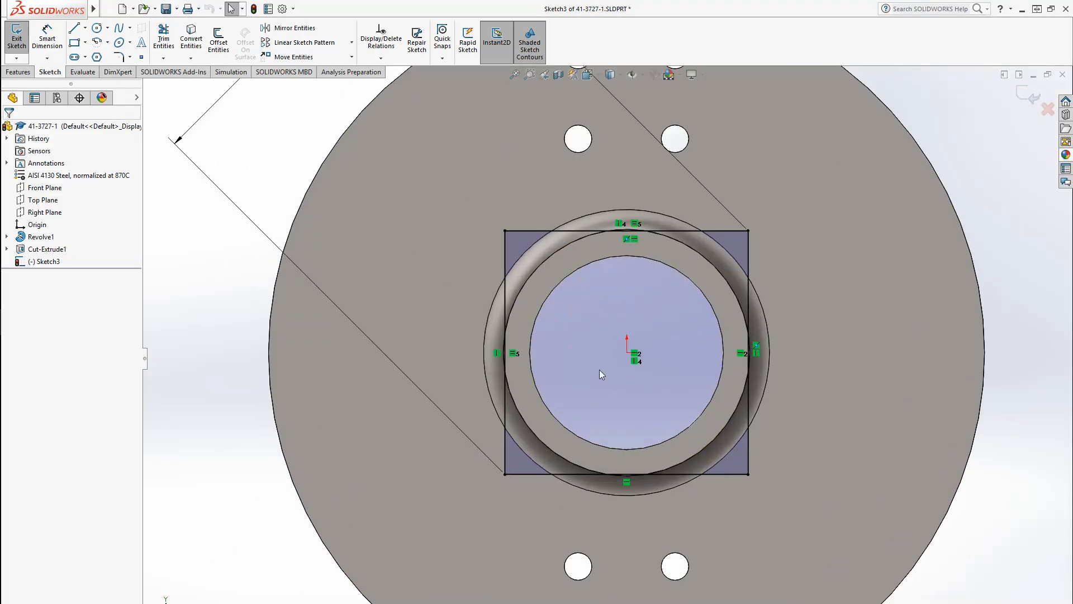
{"action": "left_click", "coordinate": [191, 39]}
{"action": "left_click", "coordinate": [700, 254]}
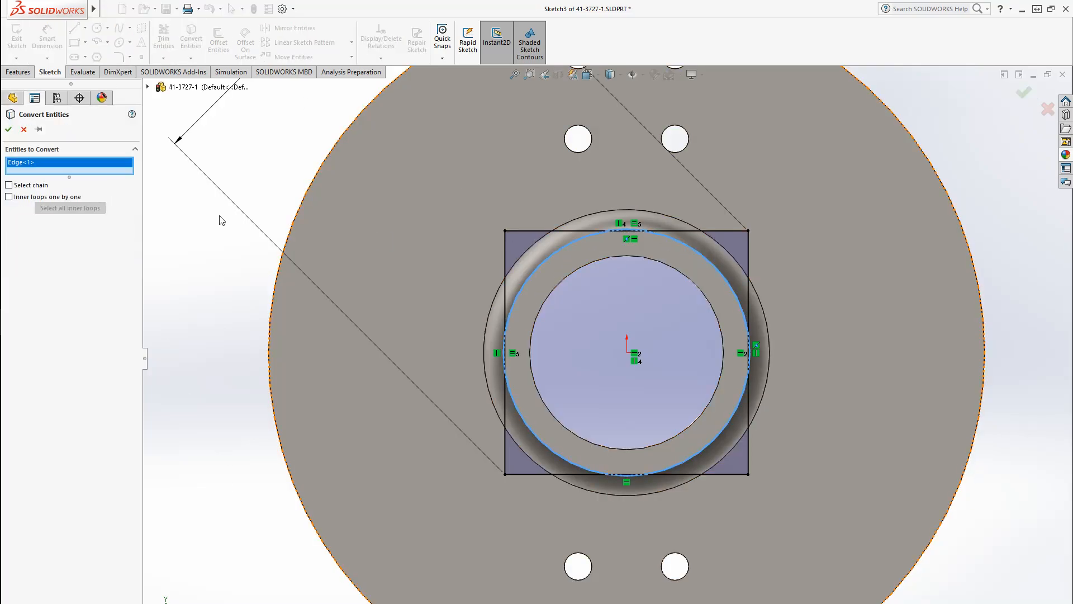
{"action": "left_click", "coordinate": [9, 130]}
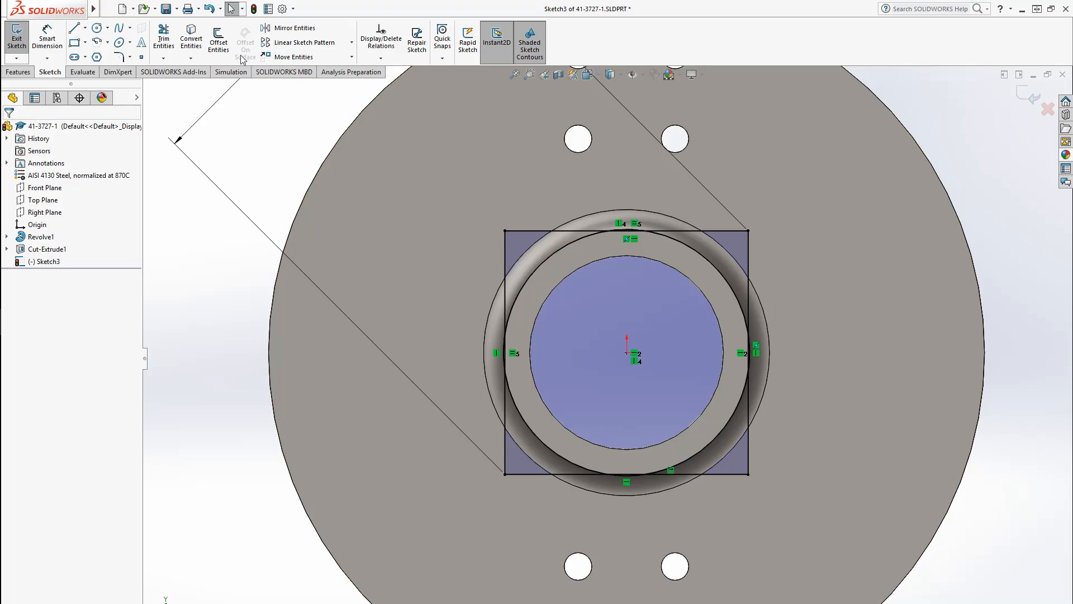
Power-trim the overlapping middle portions where the square's four sides meet the converted circle, leaving four separate corner profiles.
{"action": "left_click", "coordinate": [164, 40]}
{"action": "scroll", "coordinate": [568, 384], "scroll_direction": "down", "scroll_amount": 2}
{"action": "scroll", "coordinate": [561, 382], "scroll_direction": "down", "scroll_amount": 3}
{"action": "left_click_drag", "start_coordinate": [328, 287], "coordinate": [475, 290]}
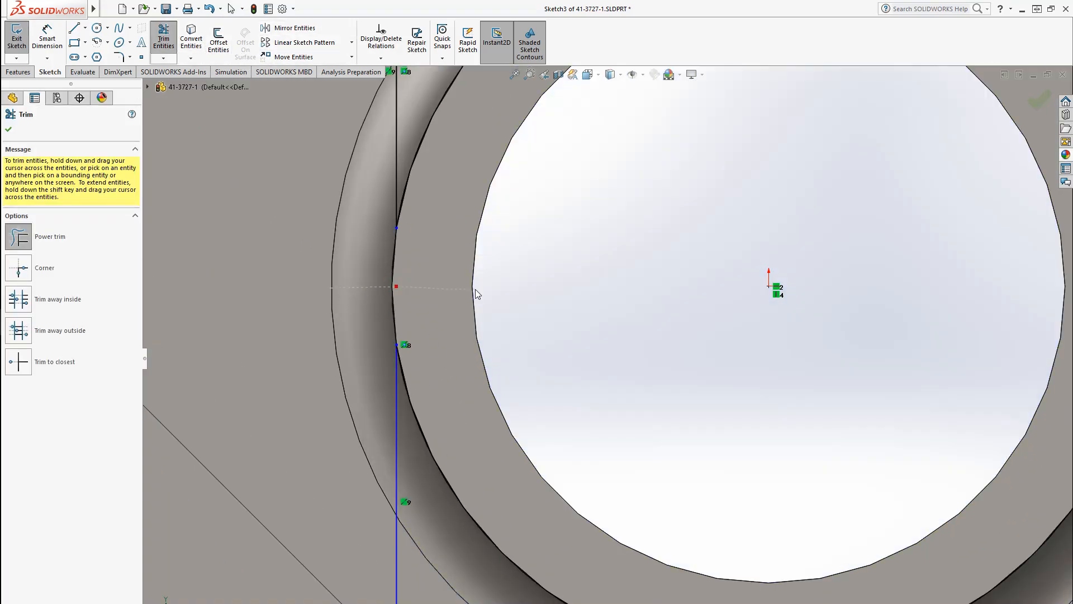
{"action": "scroll", "coordinate": [475, 289], "scroll_direction": "up", "scroll_amount": 5}
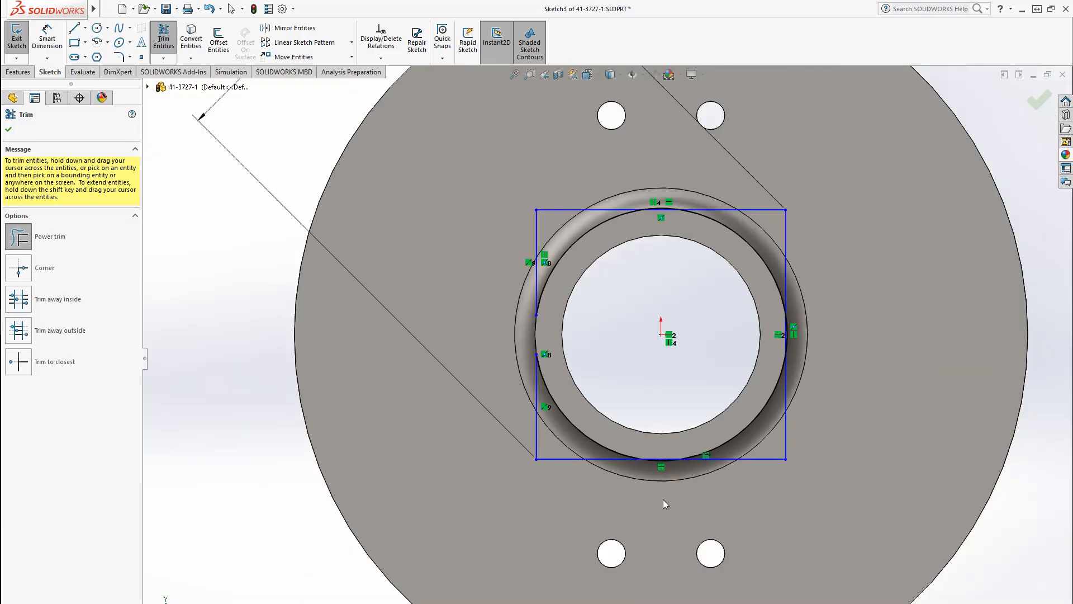
{"action": "left_click_drag", "start_coordinate": [663, 499], "coordinate": [657, 447]}
{"action": "left_click_drag", "start_coordinate": [836, 334], "coordinate": [755, 333]}
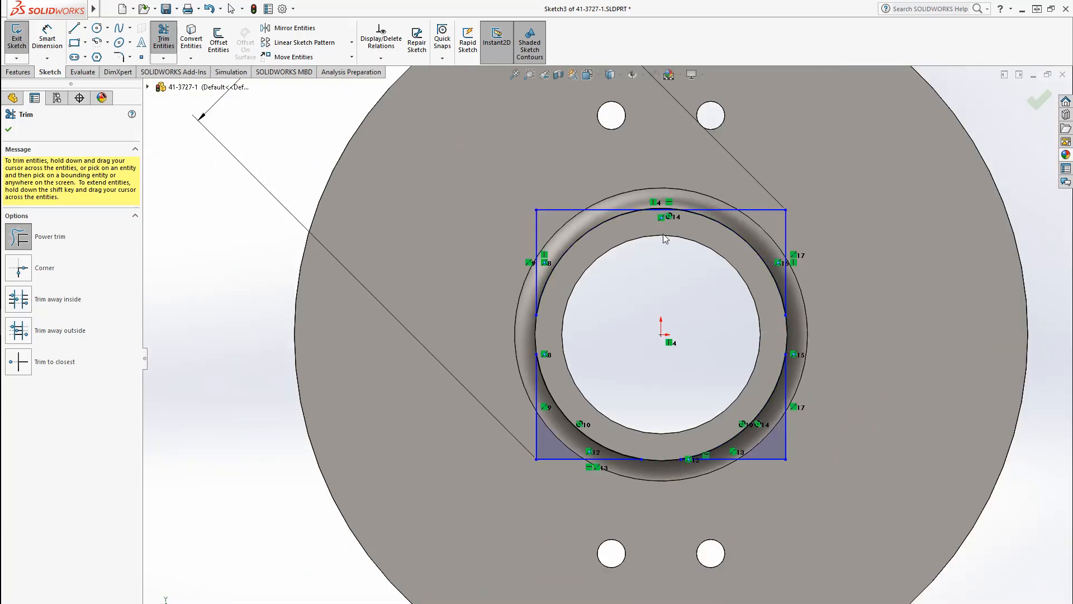
{"action": "left_click_drag", "start_coordinate": [656, 202], "coordinate": [654, 245]}
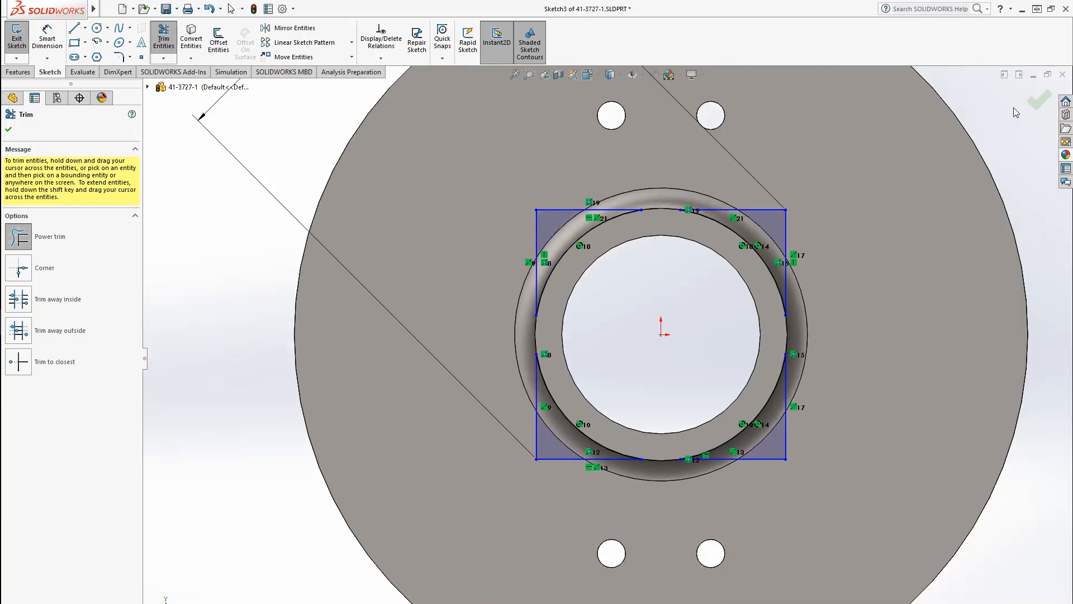
{"action": "left_click", "coordinate": [1036, 103]}
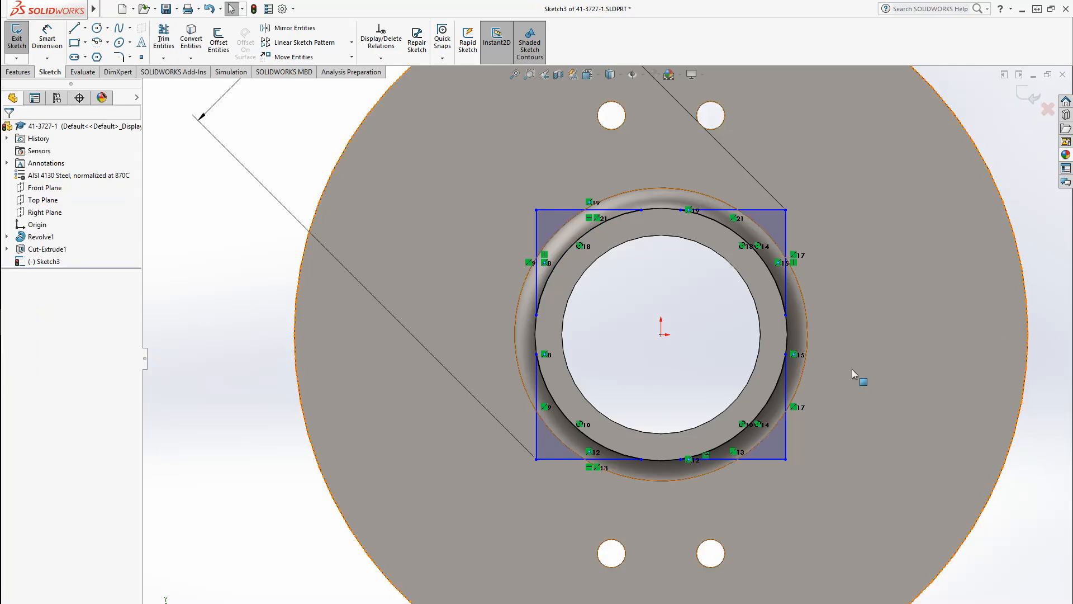
Add an equal relation to all eight remaining straight segments of the trimmed square.
{"action": "left_click", "coordinate": [561, 211]}
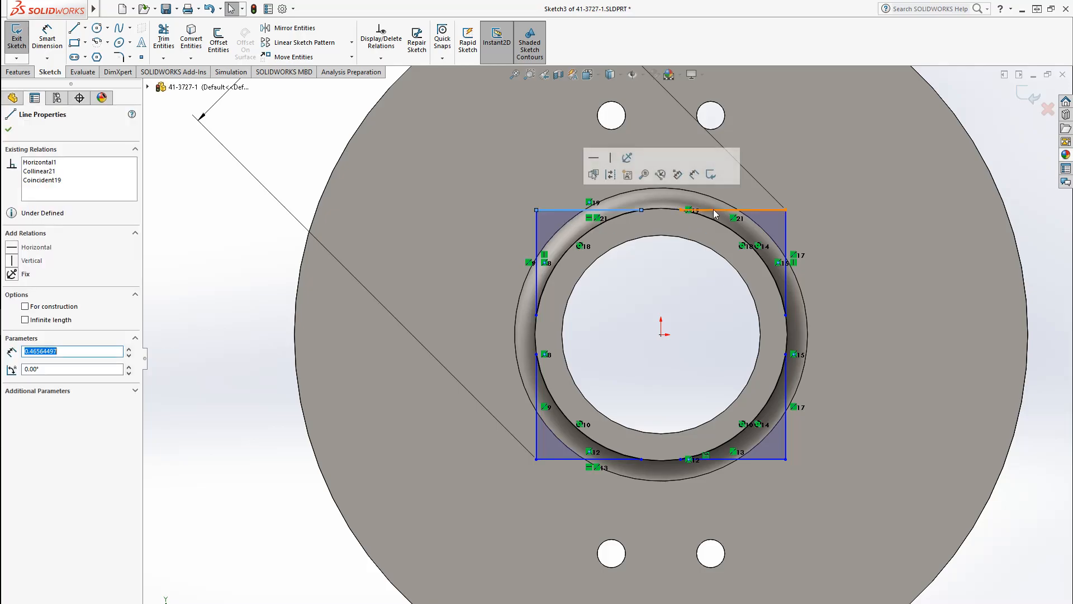
{"action": "left_click", "coordinate": [763, 210], "text": "ctrl"}
{"action": "left_click", "coordinate": [785, 279], "text": "ctrl"}
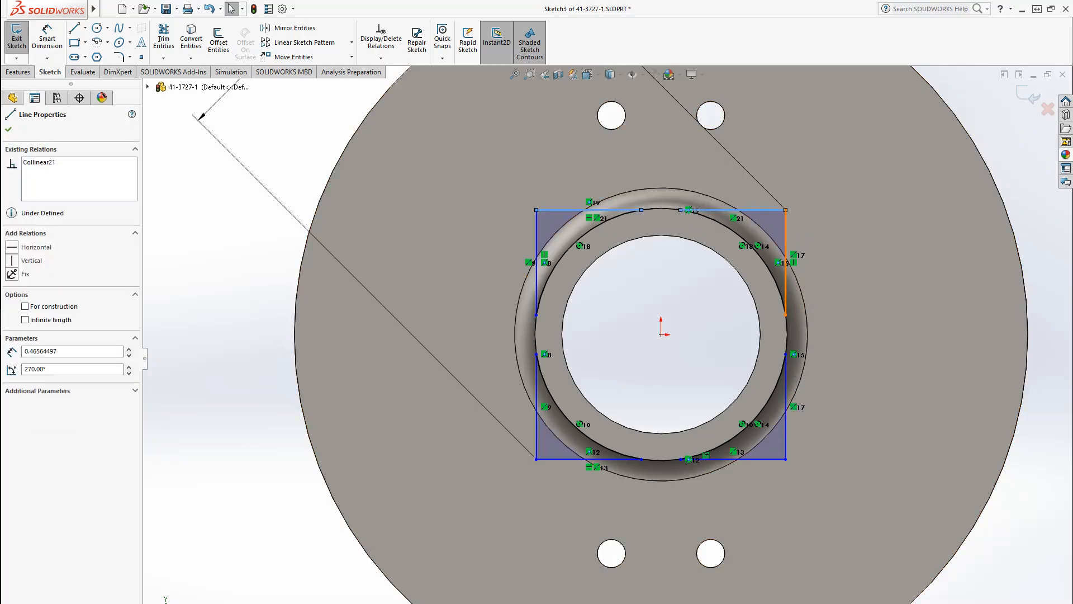
{"action": "left_click", "coordinate": [785, 417], "text": "ctrl"}
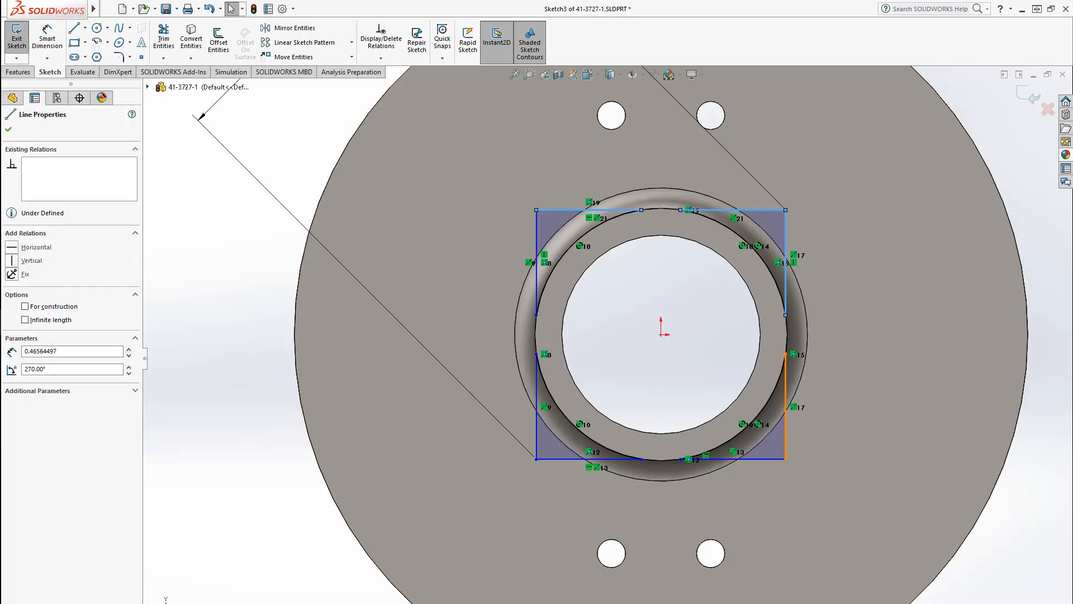
{"action": "left_click", "coordinate": [777, 459], "text": "ctrl"}
{"action": "left_click", "coordinate": [559, 464], "text": "ctrl"}
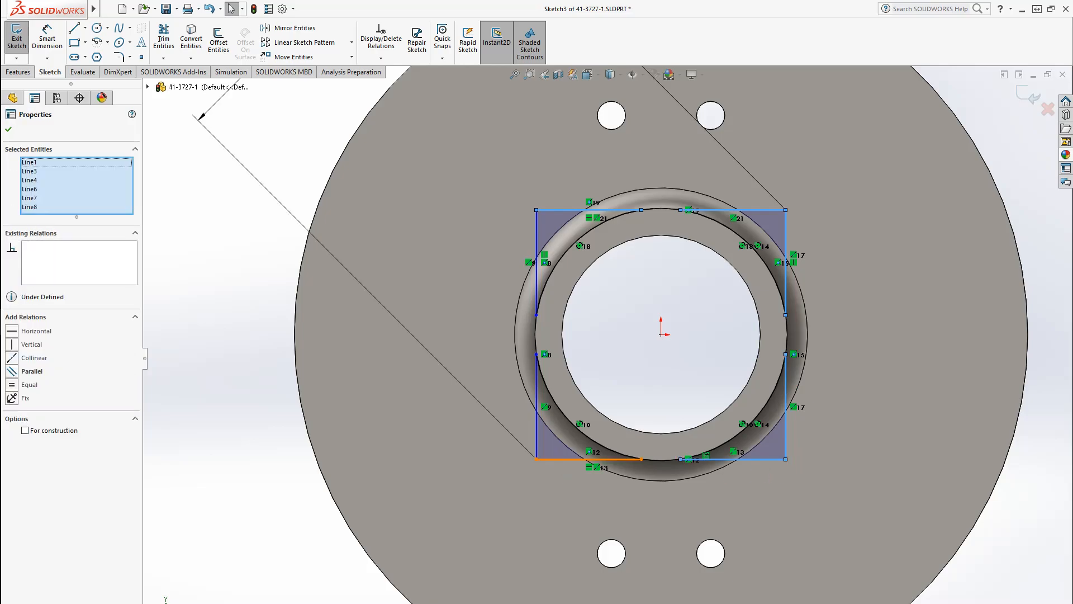
{"action": "left_click", "coordinate": [534, 441], "text": "ctrl"}
{"action": "left_click", "coordinate": [537, 232], "text": "ctrl"}
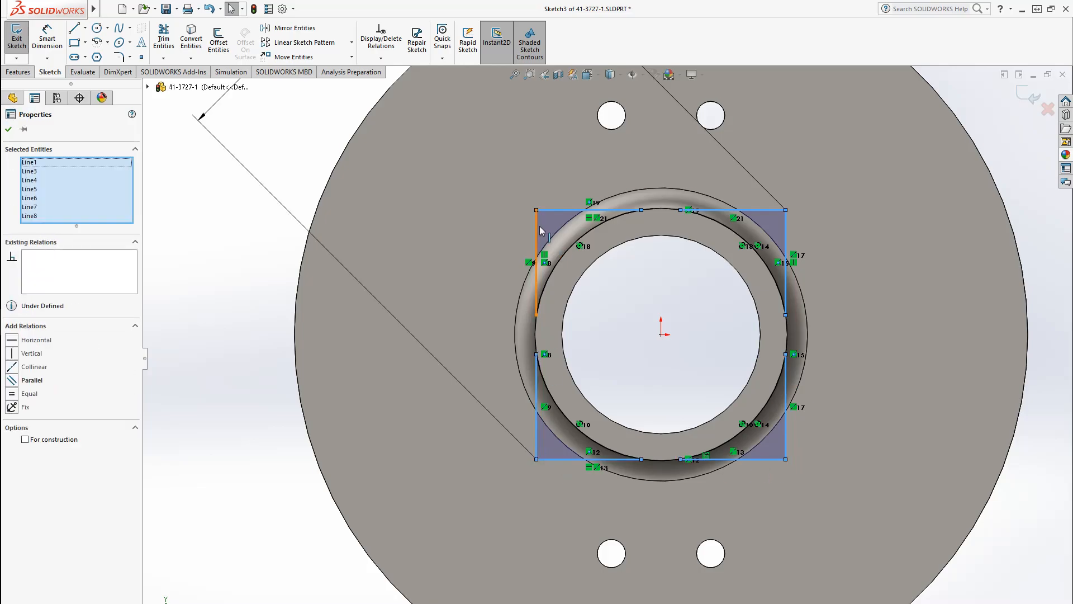
{"action": "left_click", "coordinate": [29, 403]}
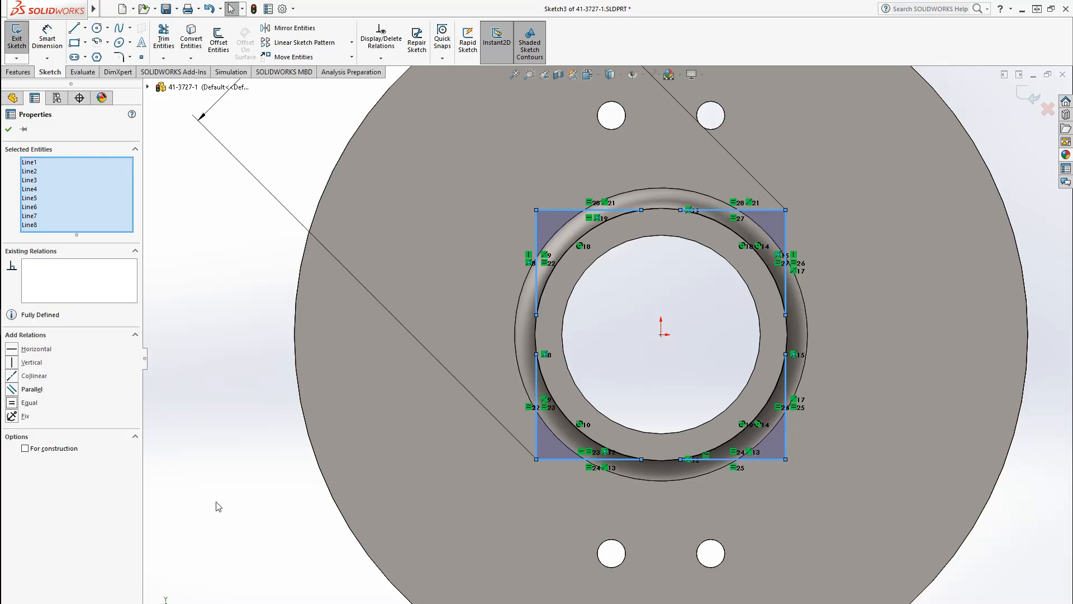
{"action": "left_click", "coordinate": [230, 510]}
{"action": "scroll", "coordinate": [518, 394], "scroll_direction": "up", "scroll_amount": 3}
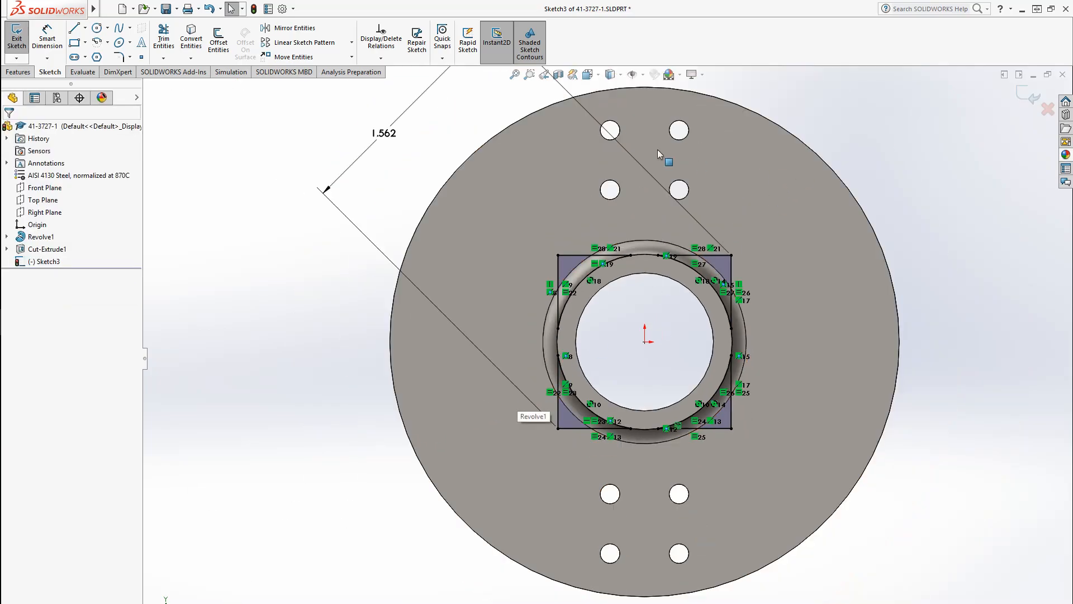
Extrude the four corner profiles from the flange face as a boss to a blind depth of .02 in.
{"action": "left_click", "coordinate": [22, 72]}
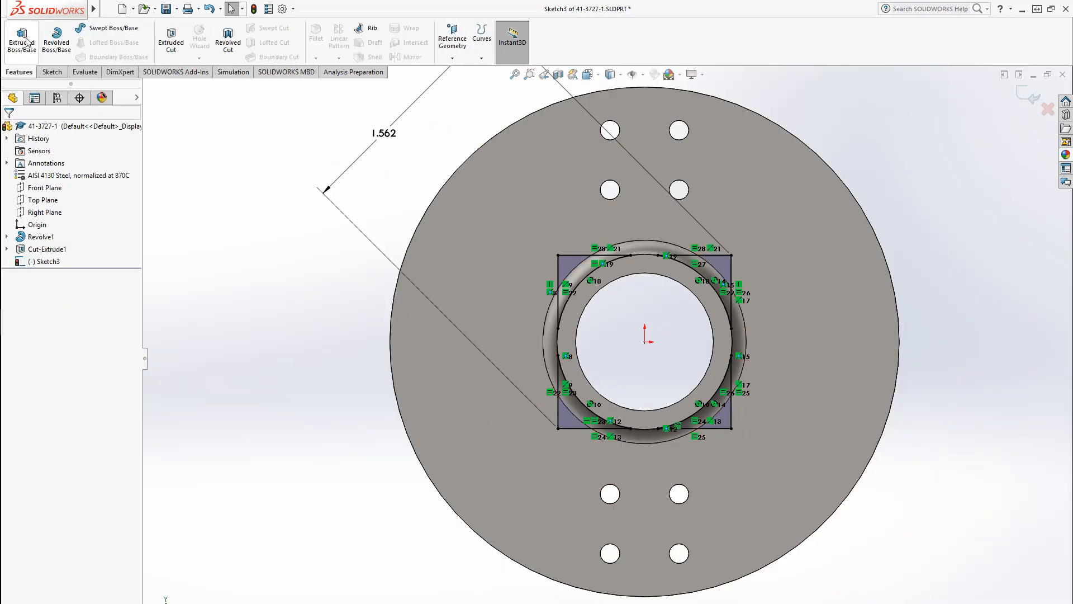
{"action": "left_click", "coordinate": [22, 40]}
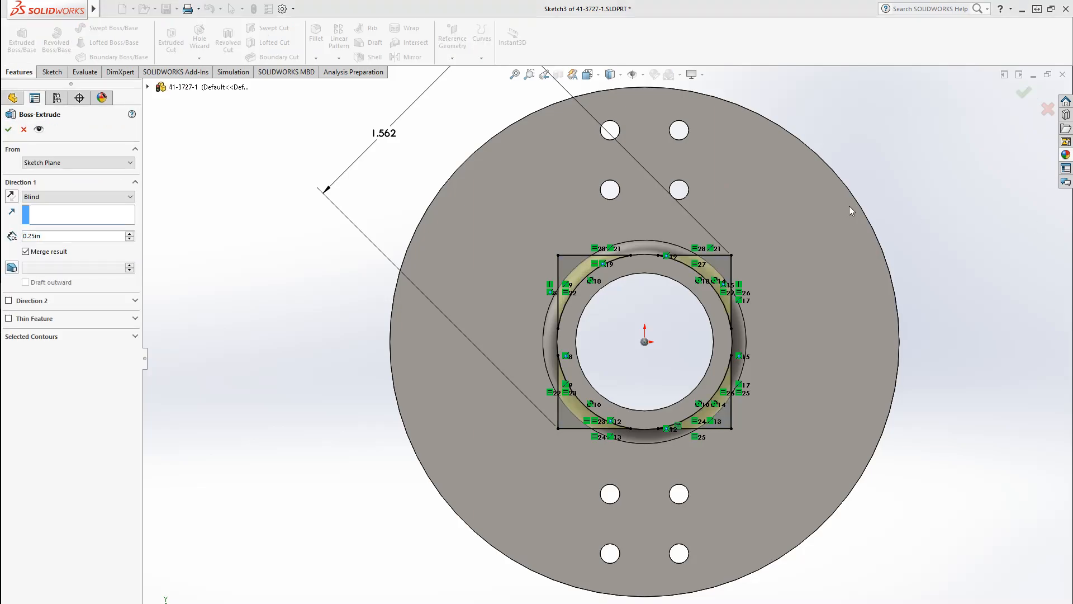
{"action": "double_click", "coordinate": [98, 236]}
{"action": "type", "text": ".02"}
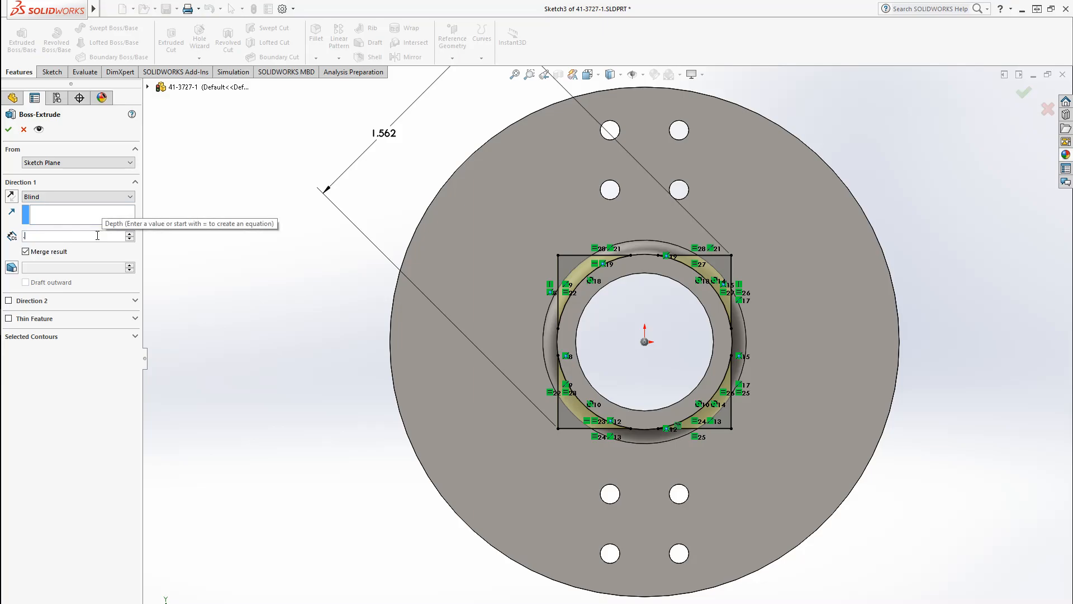
{"action": "key", "text": "Return"}
{"action": "middle_click_drag", "start_coordinate": [679, 281], "coordinate": [577, 344]}
{"action": "left_click", "coordinate": [9, 129]}
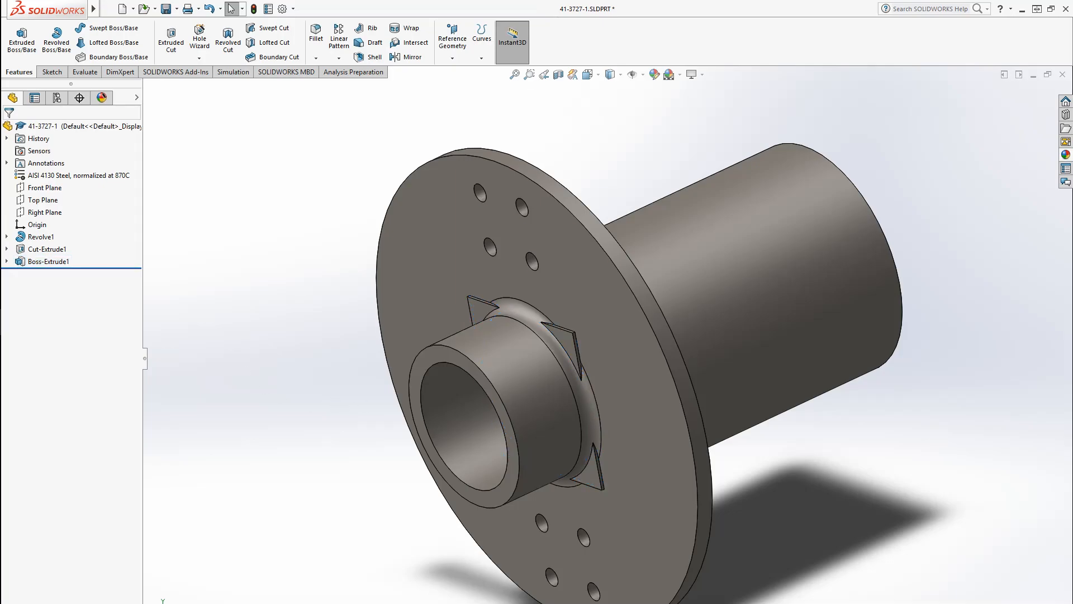
Measure the distance between two opposite parallel side faces of the extruded square corners.
{"action": "middle_click_drag", "start_coordinate": [642, 361], "coordinate": [664, 328]}
{"action": "scroll", "coordinate": [609, 350], "scroll_direction": "down", "scroll_amount": 1}
{"action": "scroll", "coordinate": [609, 350], "scroll_direction": "down", "scroll_amount": 4}
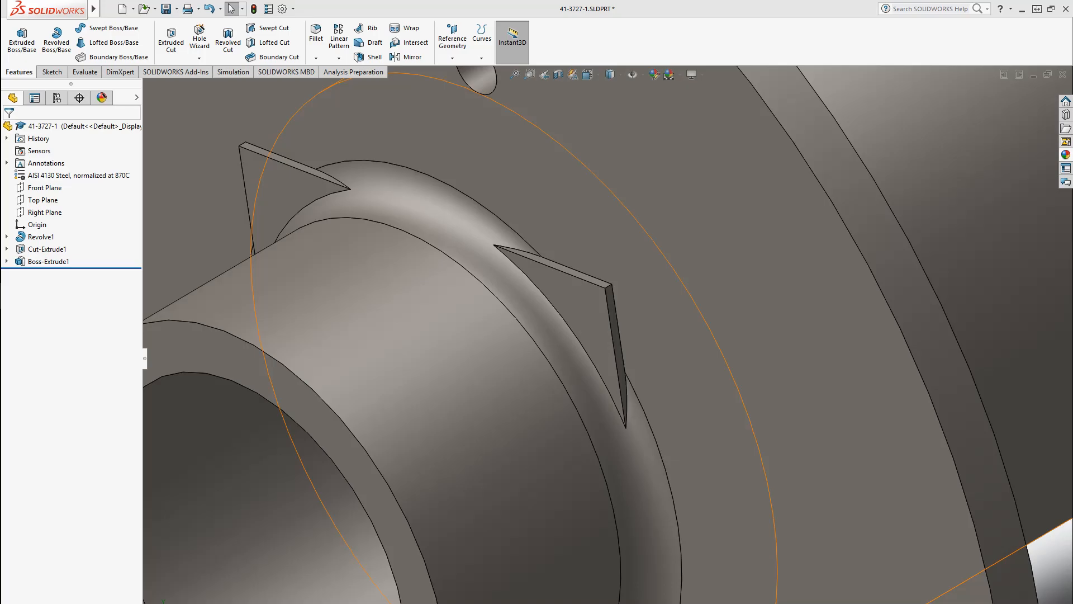
{"action": "scroll", "coordinate": [685, 348], "scroll_direction": "up", "scroll_amount": 5}
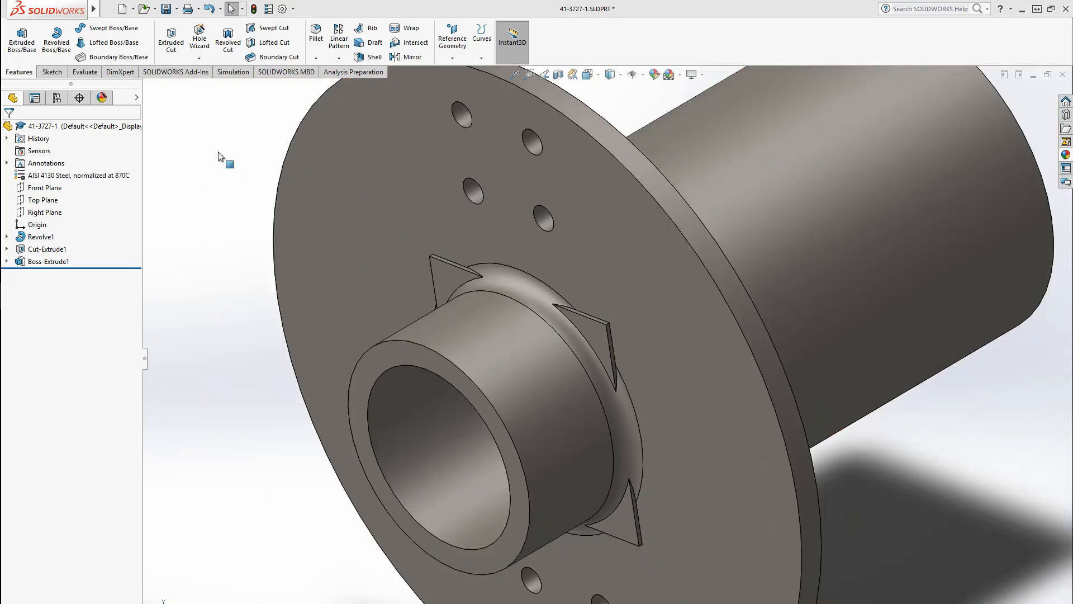
{"action": "left_click", "coordinate": [90, 73]}
{"action": "left_click", "coordinate": [47, 37]}
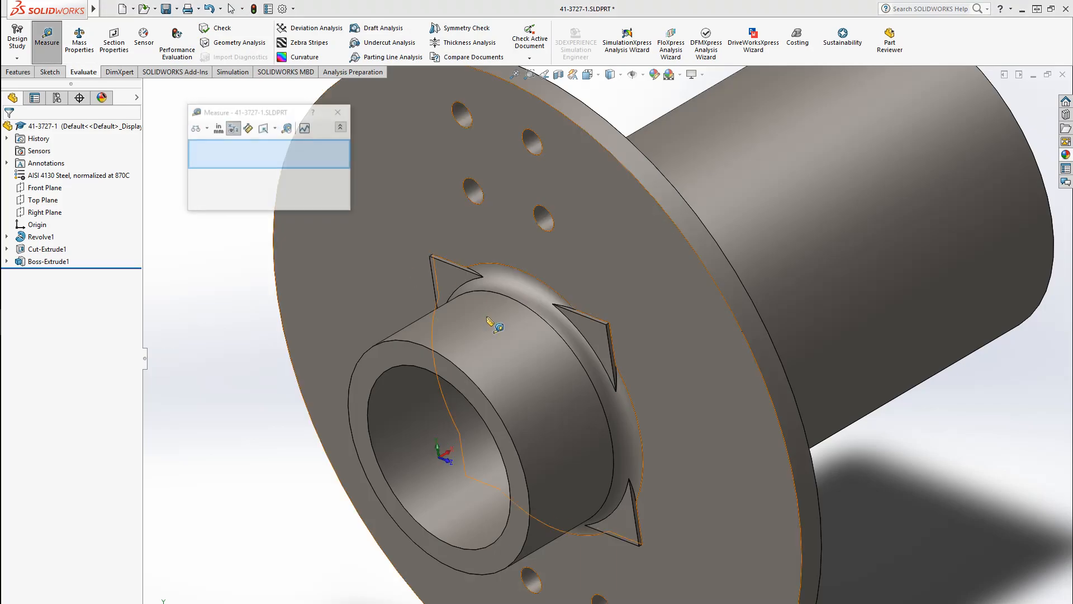
{"action": "scroll", "coordinate": [592, 313], "scroll_direction": "down", "scroll_amount": 6}
{"action": "left_click", "coordinate": [569, 283]}
{"action": "scroll", "coordinate": [569, 282], "scroll_direction": "up", "scroll_amount": 5}
{"action": "mouse_move", "coordinate": [371, 326]}
{"action": "middle_mouse_down"}
{"action": "mouse_move", "coordinate": [453, 352]}
{"action": "mouse_move", "coordinate": [350, 323]}
{"action": "middle_mouse_up"}
{"action": "scroll", "coordinate": [362, 289], "scroll_direction": "down", "scroll_amount": 2}
{"action": "scroll", "coordinate": [369, 295], "scroll_direction": "up", "scroll_amount": 4}
{"action": "scroll", "coordinate": [606, 287], "scroll_direction": "down", "scroll_amount": 5}
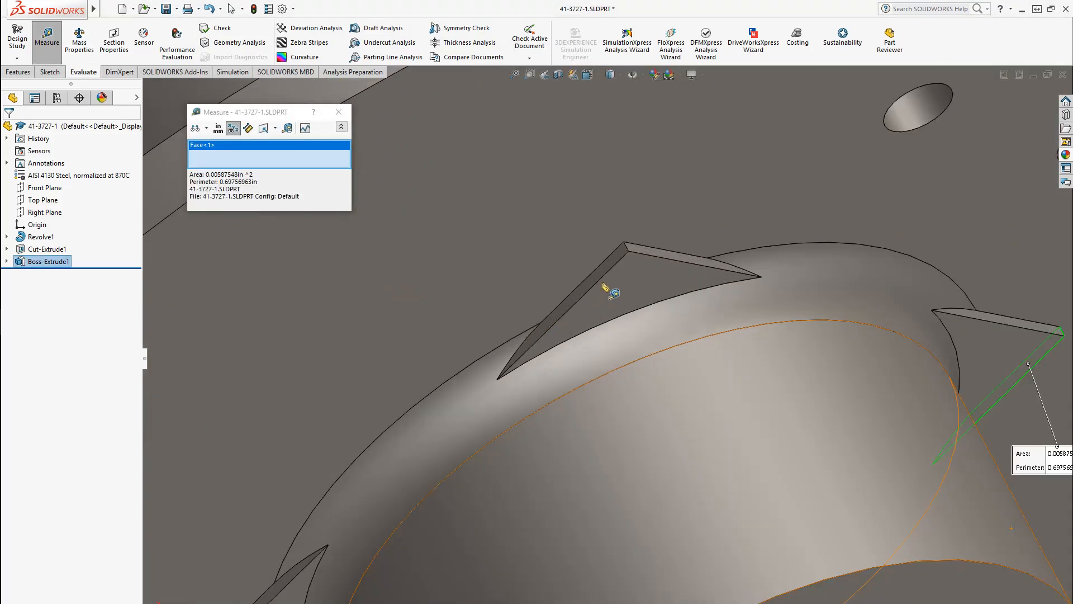
{"action": "left_click", "coordinate": [605, 279]}
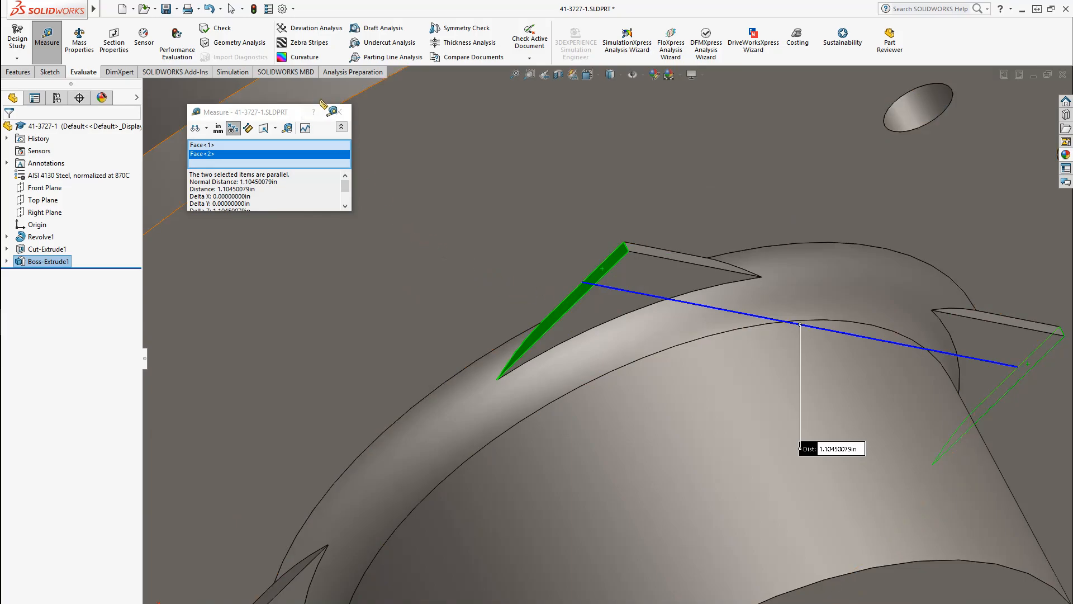
{"action": "left_click", "coordinate": [339, 112]}
Inspect the hub's square corners and switch to drawing 00000250.TIF in Windows Photo Viewer to examine section B-B and the end view.
{"action": "scroll", "coordinate": [652, 482], "scroll_direction": "up", "scroll_amount": 5}
{"action": "scroll", "coordinate": [652, 481], "scroll_direction": "up", "scroll_amount": 6}
{"action": "left_click", "coordinate": [859, 519]}
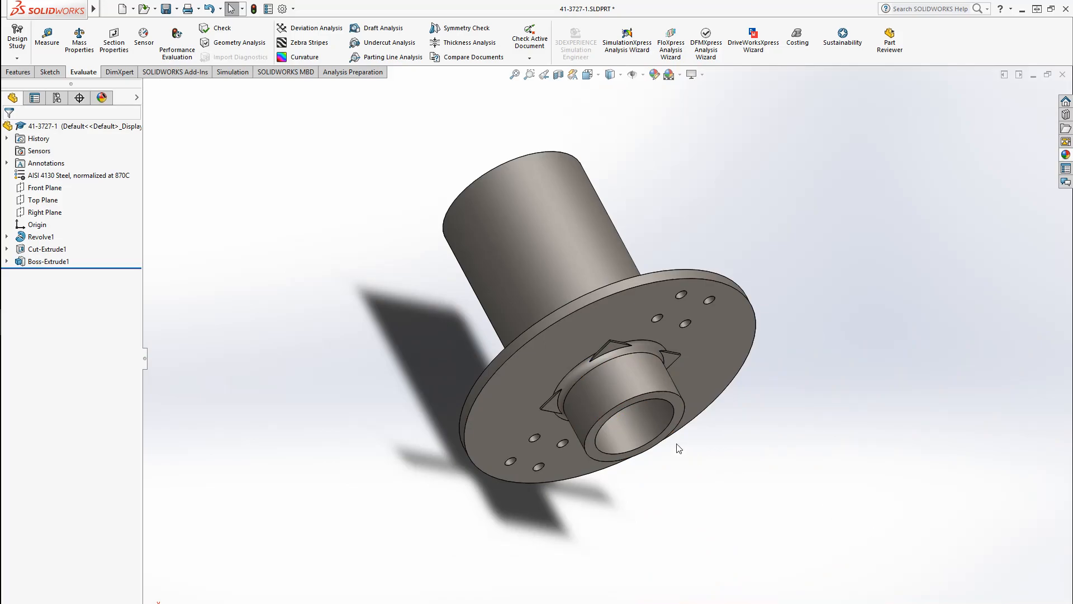
{"action": "middle_click_drag", "start_coordinate": [677, 443], "coordinate": [540, 330]}
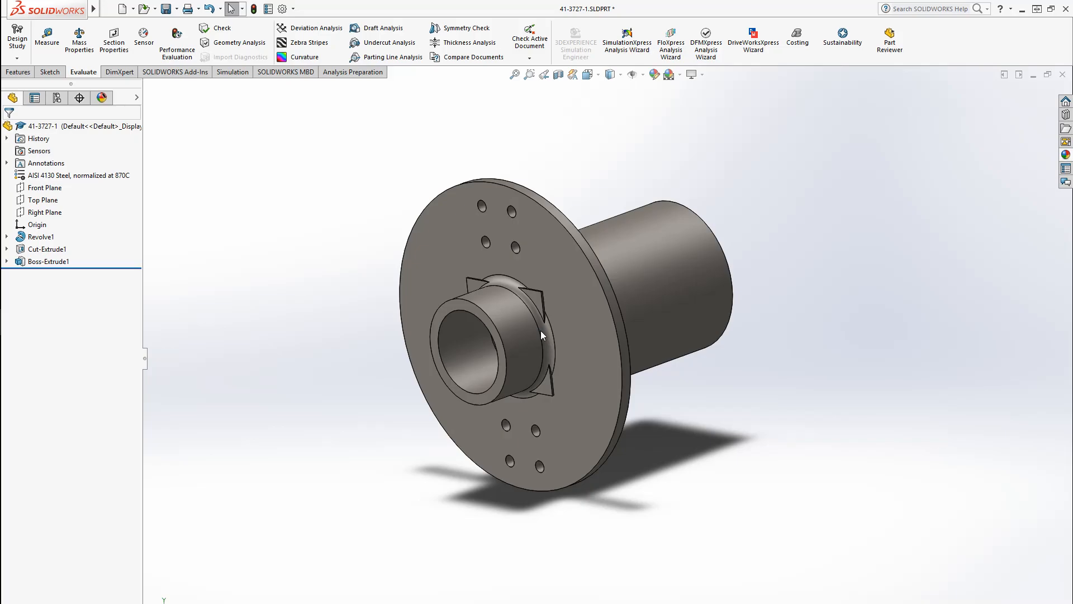
{"action": "middle_click_drag", "start_coordinate": [541, 332], "coordinate": [661, 395]}
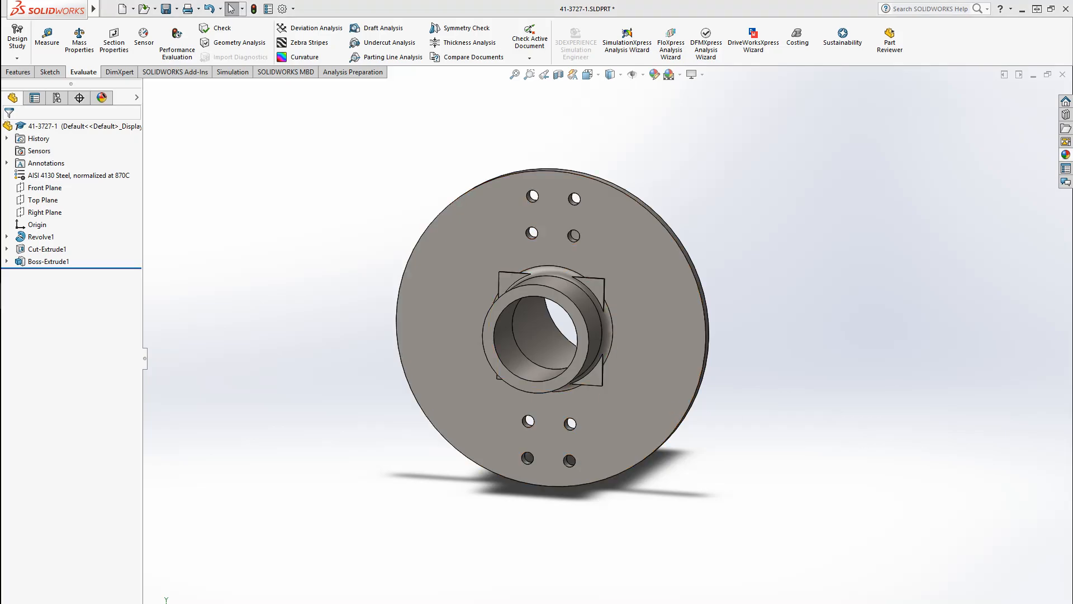
{"action": "mouse_move", "coordinate": [695, 0]}
{"action": "left_mouse_down"}
{"action": "mouse_move", "coordinate": [695, 192]}
{"action": "mouse_move", "coordinate": [699, 1]}
{"action": "left_mouse_up"}
{"action": "mouse_move", "coordinate": [607, 504]}
{"action": "left_mouse_down"}
{"action": "mouse_move", "coordinate": [479, 519]}
{"action": "mouse_move", "coordinate": [589, 474]}
{"action": "left_mouse_up"}
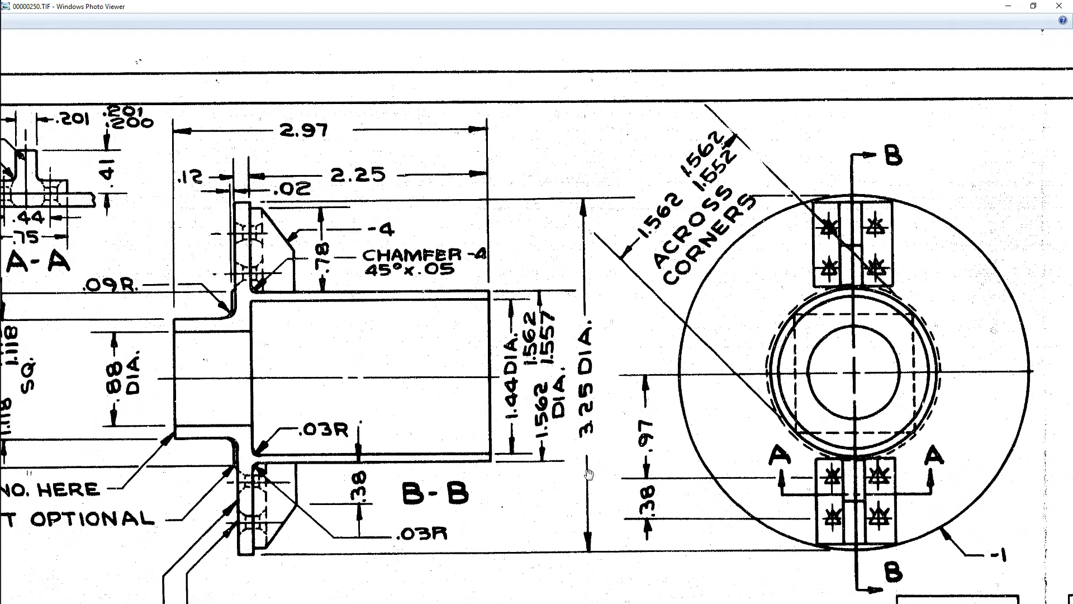
{"action": "left_click_drag", "start_coordinate": [527, 458], "coordinate": [679, 422]}
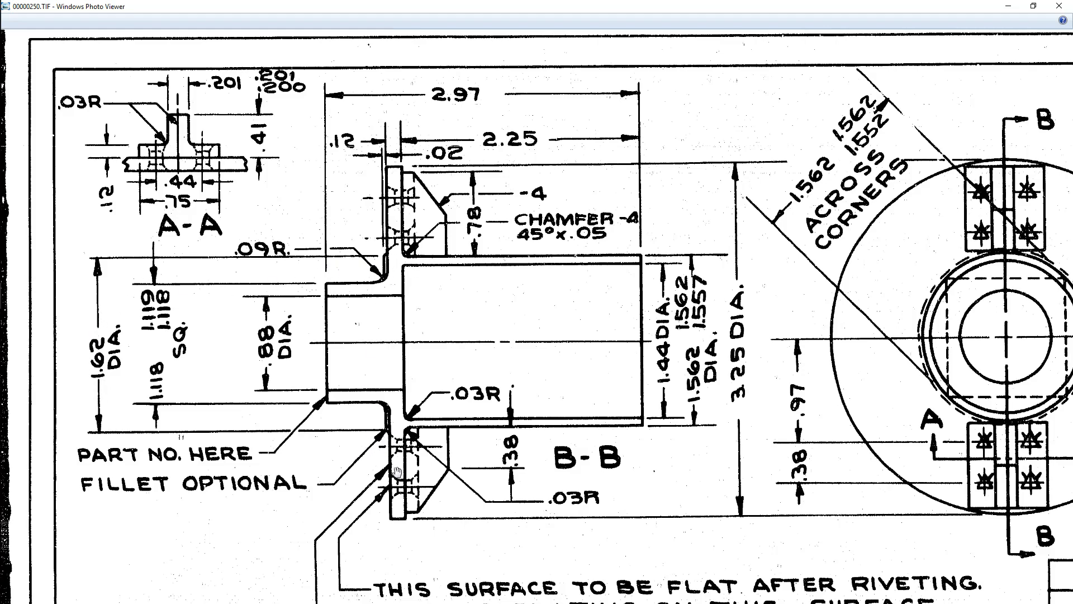
{"action": "left_click_drag", "start_coordinate": [460, 465], "coordinate": [407, 474]}
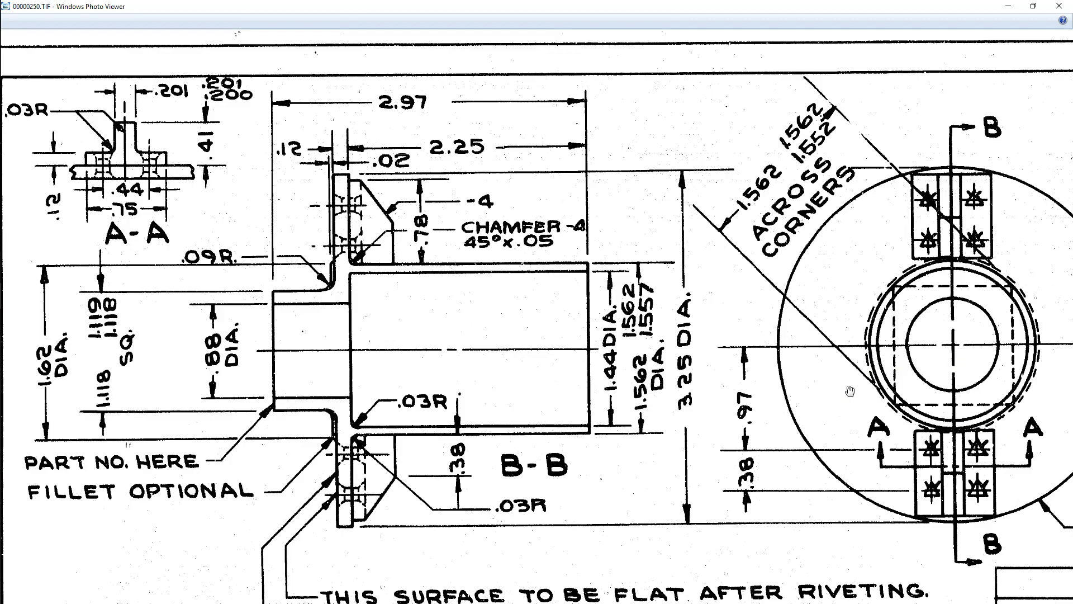
{"action": "left_click_drag", "start_coordinate": [713, 398], "coordinate": [691, 410]}
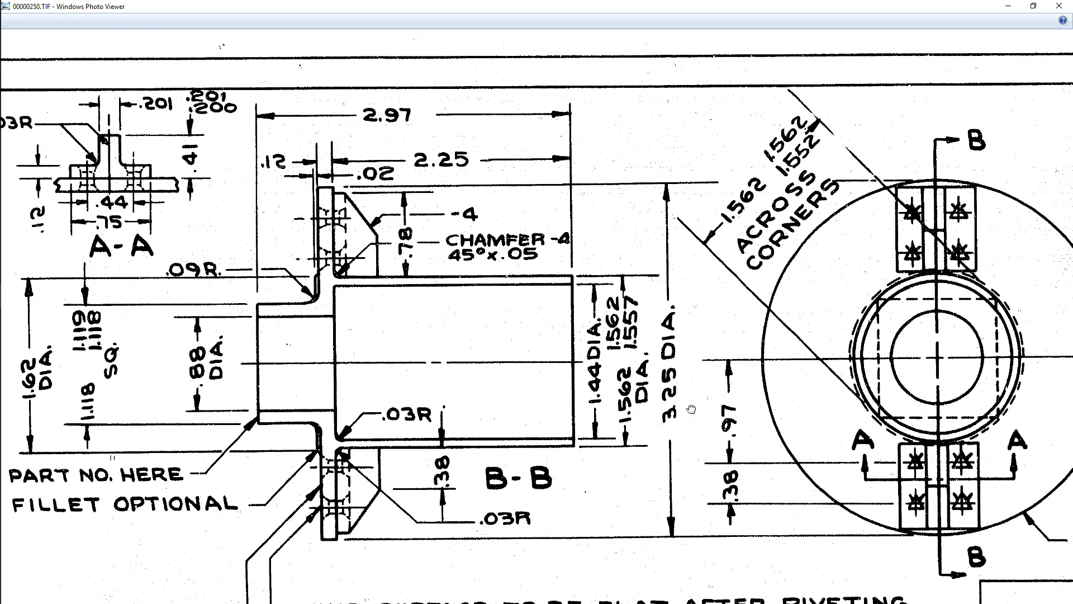
{"action": "mouse_move", "coordinate": [692, 410]}
{"action": "left_mouse_down"}
{"action": "mouse_move", "coordinate": [663, 402]}
{"action": "mouse_move", "coordinate": [834, 420]}
{"action": "mouse_move", "coordinate": [724, 404]}
{"action": "left_mouse_up"}
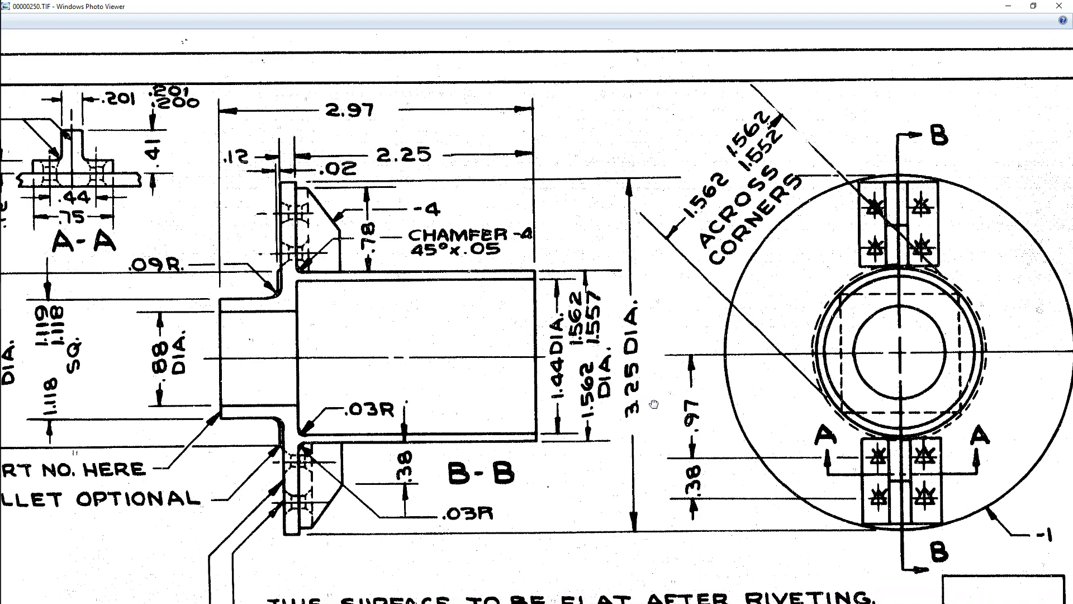
Switch back to SOLIDWORKS, closing the 3-12988 assembly document and bringing up the 6-9281 assembly.
{"action": "mouse_move", "coordinate": [2, 384]}
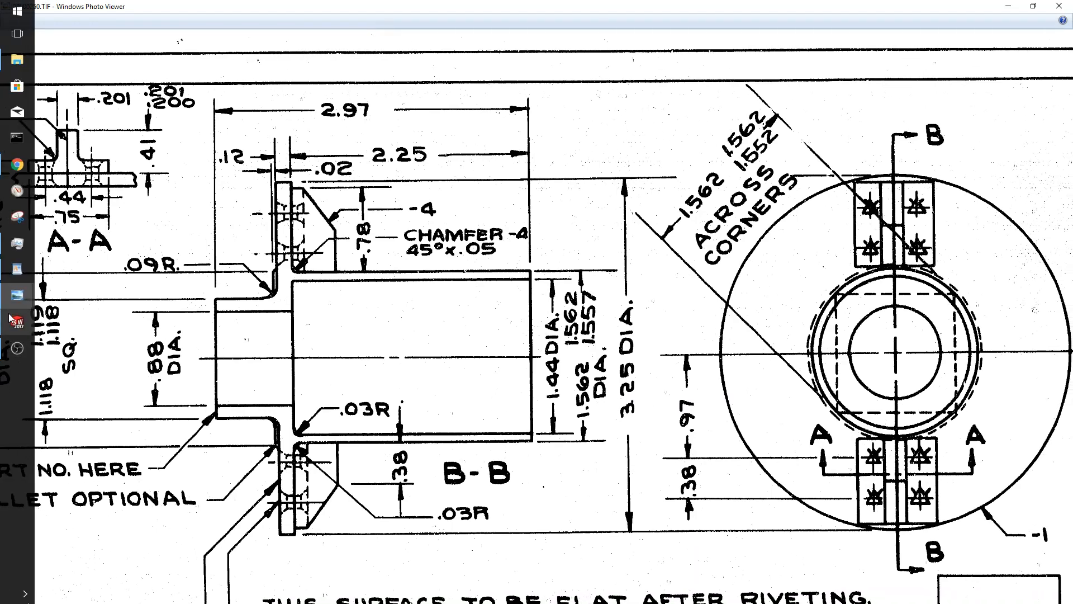
{"action": "mouse_move", "coordinate": [17, 322]}
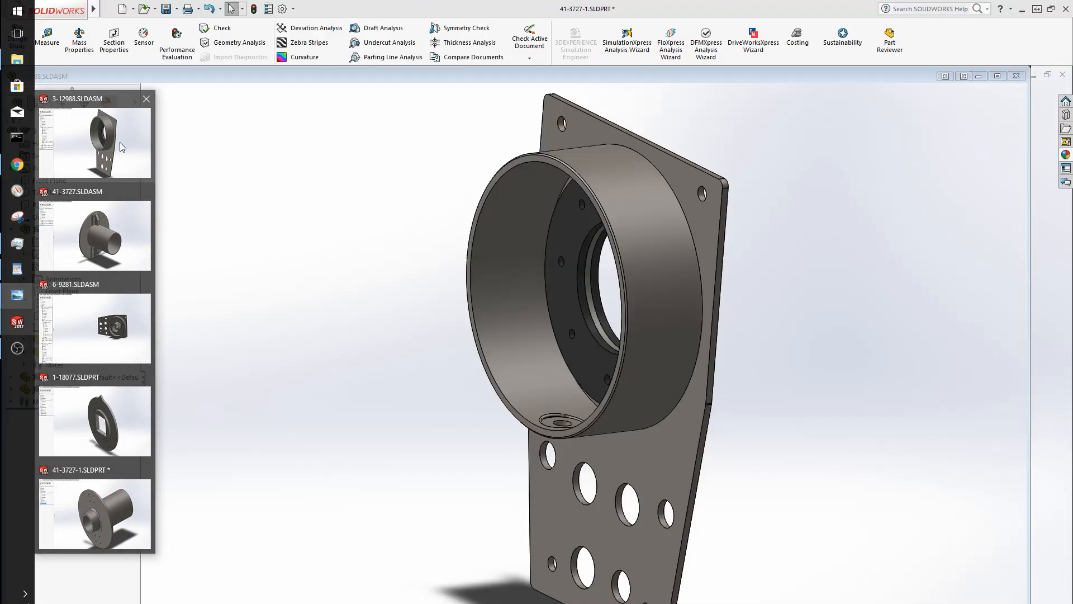
{"action": "left_click", "coordinate": [120, 141]}
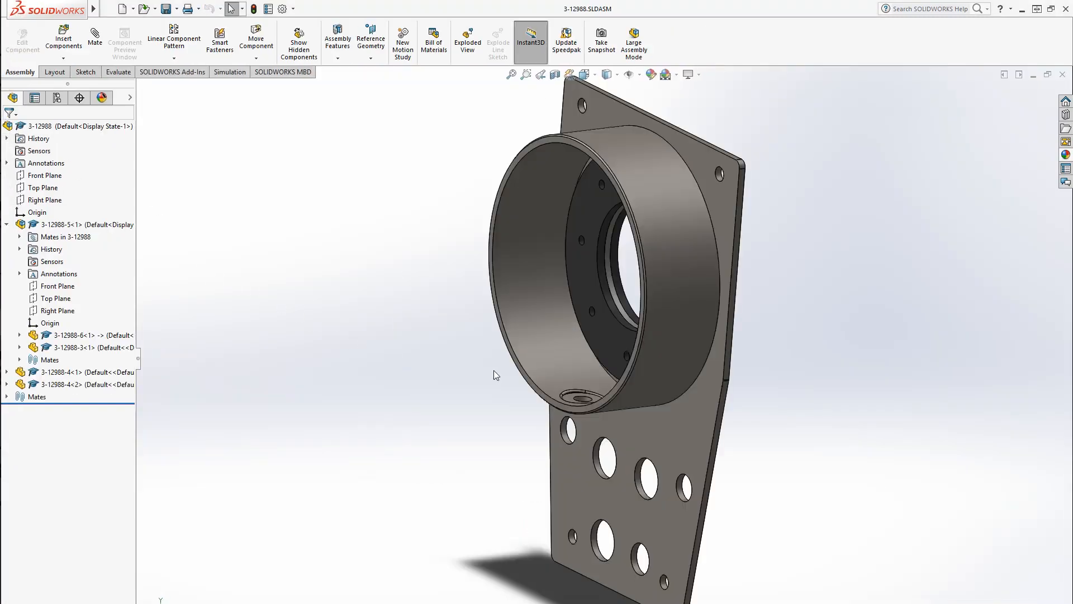
{"action": "left_click", "coordinate": [1062, 75]}
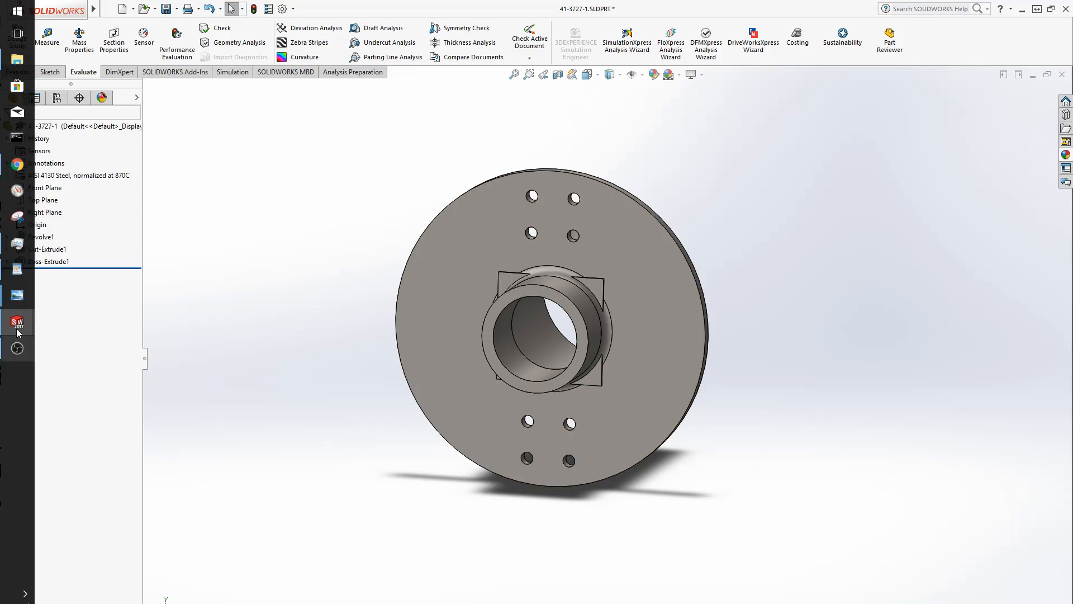
{"action": "mouse_move", "coordinate": [17, 323]}
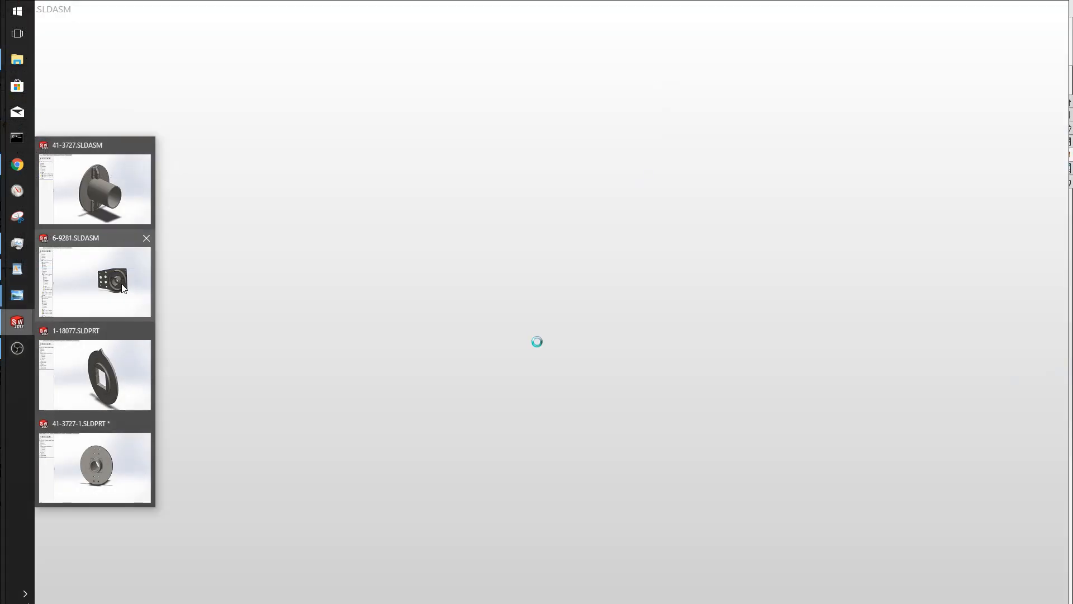
{"action": "left_click", "coordinate": [121, 286]}
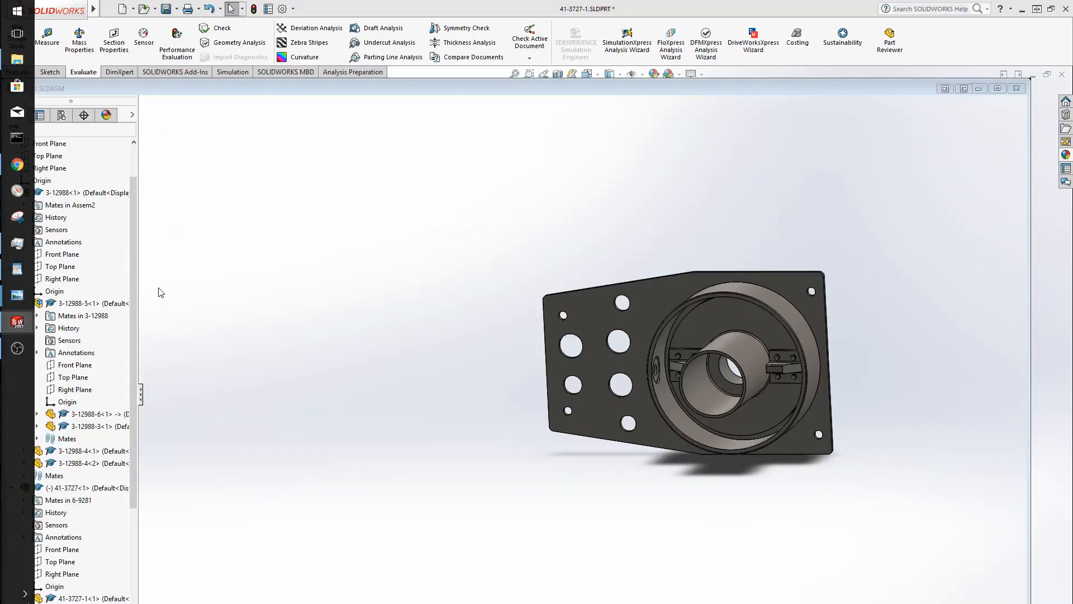
Bring up the 6-9281 assembly and examine the fit of the central tube and square hub from both sides.
{"action": "left_click", "coordinate": [562, 382]}
{"action": "middle_click_drag", "start_coordinate": [573, 391], "coordinate": [365, 398]}
{"action": "scroll", "coordinate": [659, 371], "scroll_direction": "down", "scroll_amount": 5}
{"action": "scroll", "coordinate": [608, 197], "scroll_direction": "down", "scroll_amount": 3}
{"action": "middle_click_drag", "start_coordinate": [617, 358], "coordinate": [689, 449]}
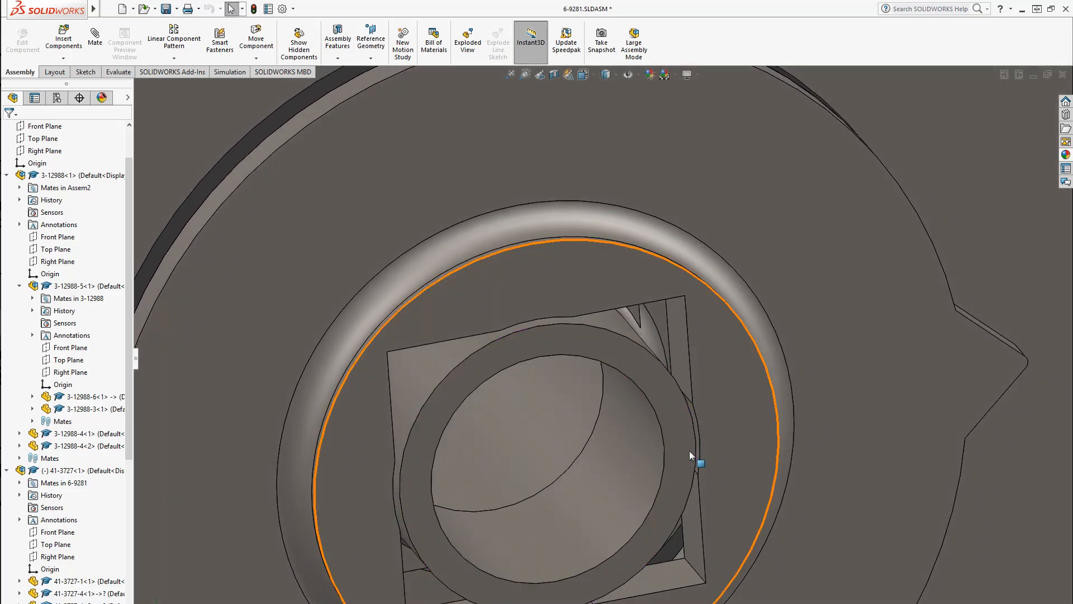
{"action": "scroll", "coordinate": [689, 451], "scroll_direction": "up", "scroll_amount": 5}
{"action": "middle_click_drag", "start_coordinate": [577, 444], "coordinate": [582, 466]}
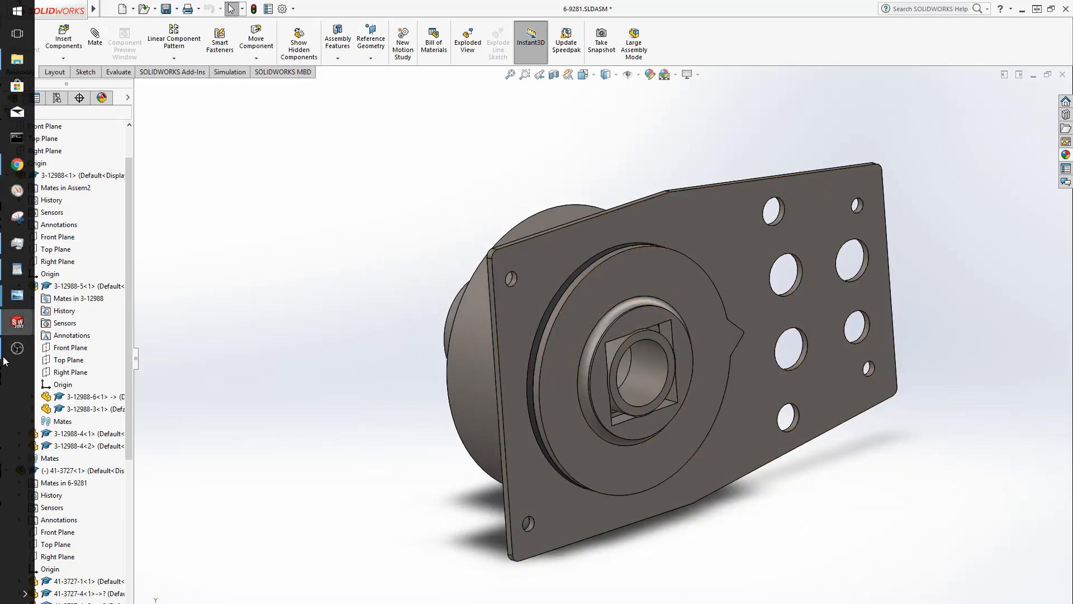
Bring up part 41-3727-1 and consult drawing 00000289.TIF for the disc's square and hub dimensions.
{"action": "mouse_move", "coordinate": [8, 327]}
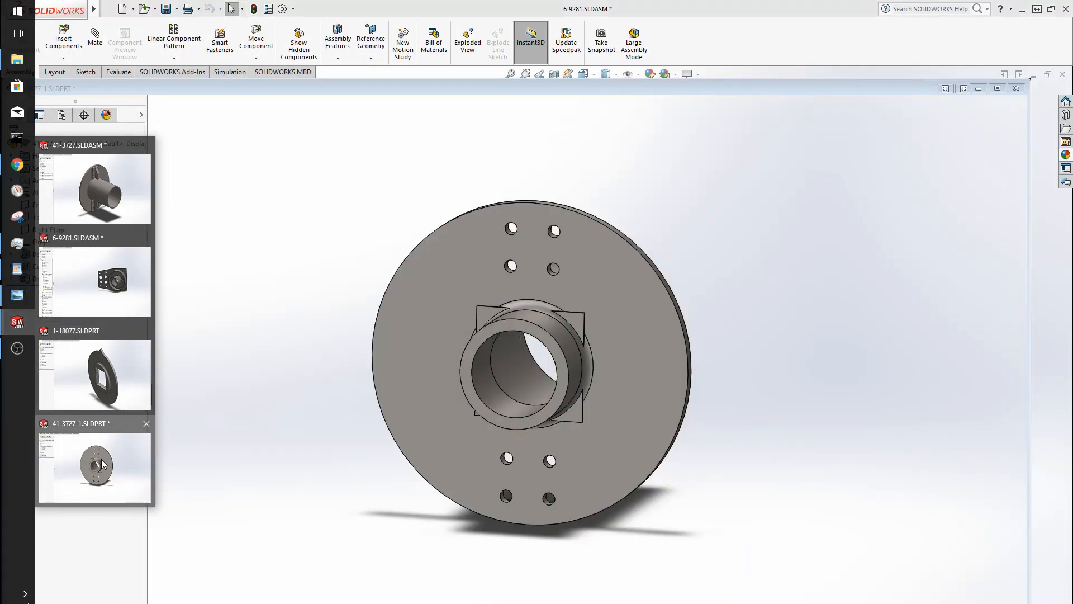
{"action": "left_click", "coordinate": [102, 463]}
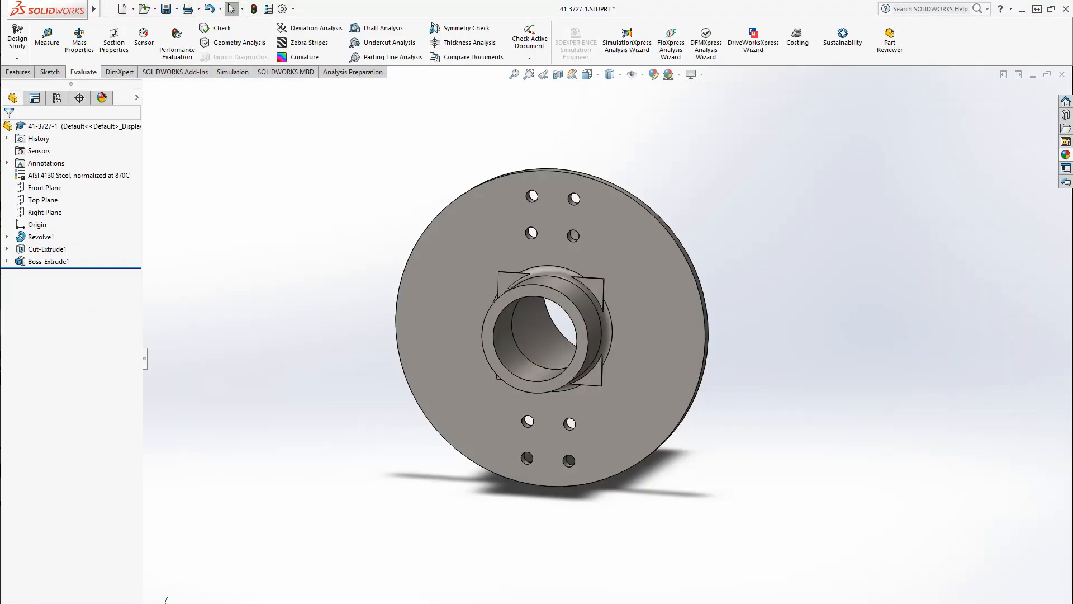
{"action": "mouse_move", "coordinate": [17, 295]}
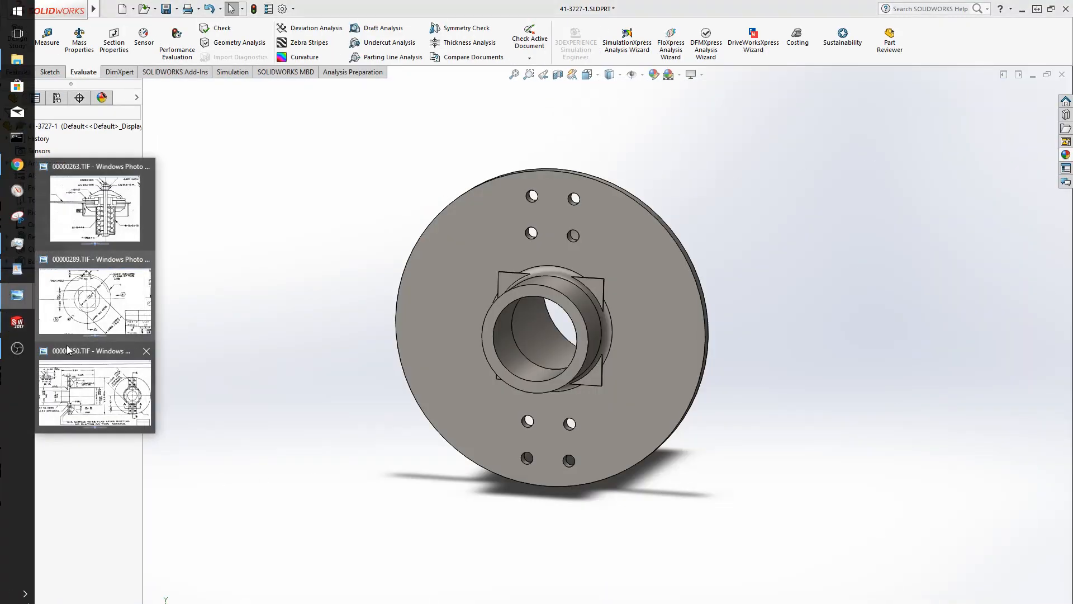
{"action": "left_click", "coordinate": [97, 299]}
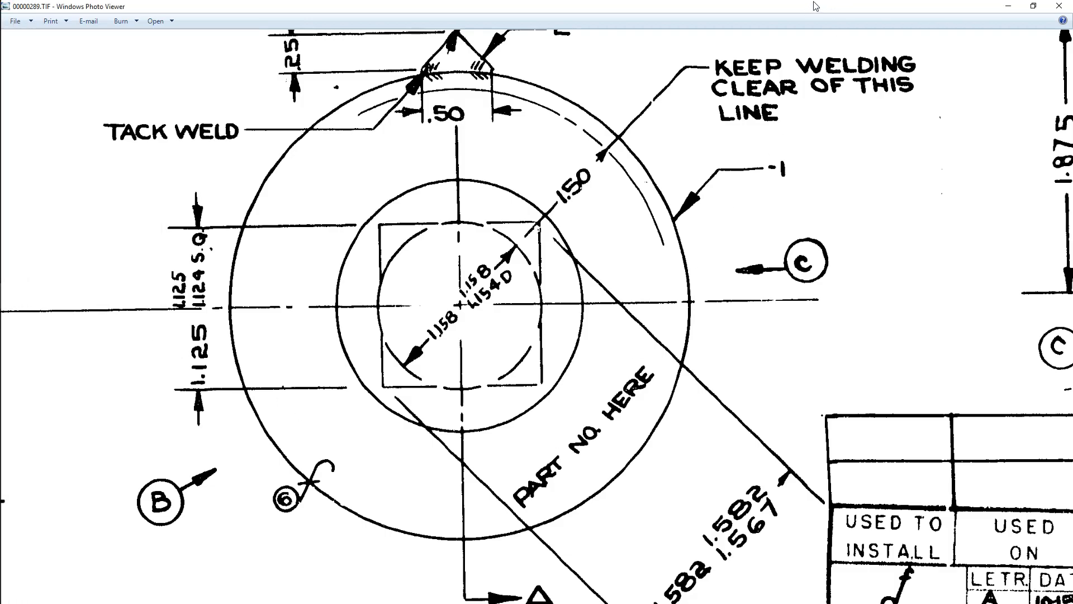
{"action": "left_click_drag", "start_coordinate": [800, 7], "coordinate": [1003, 435]}
{"action": "left_click", "coordinate": [861, 340]}
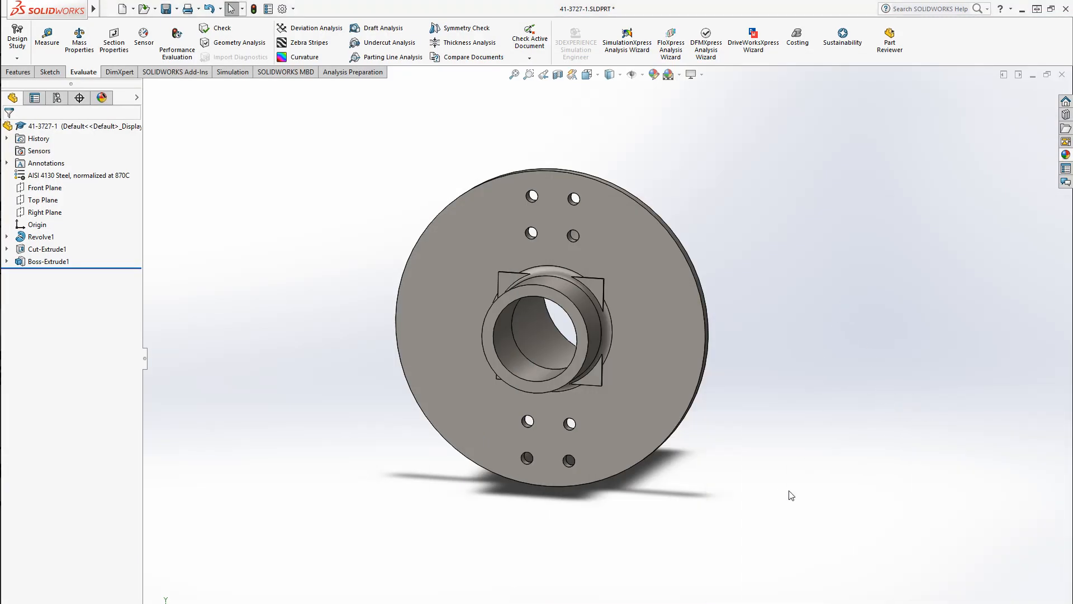
Close the 41-3727-1 part and save the 6-9281 assembly.
{"action": "middle_click_drag", "start_coordinate": [716, 481], "coordinate": [800, 541]}
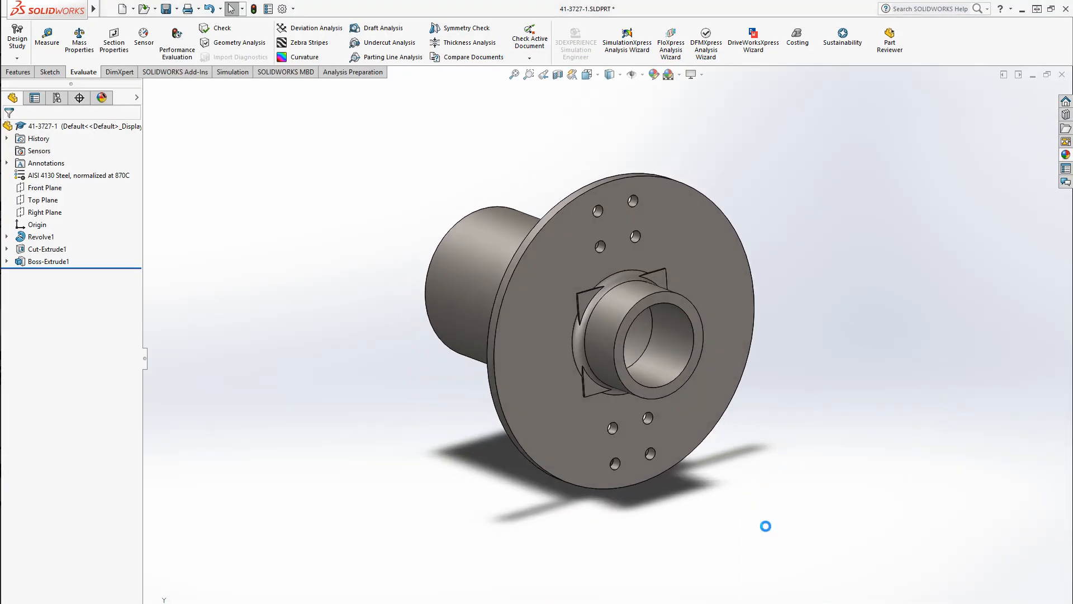
{"action": "left_click", "coordinate": [1061, 76]}
{"action": "middle_click_drag", "start_coordinate": [772, 436], "coordinate": [960, 422]}
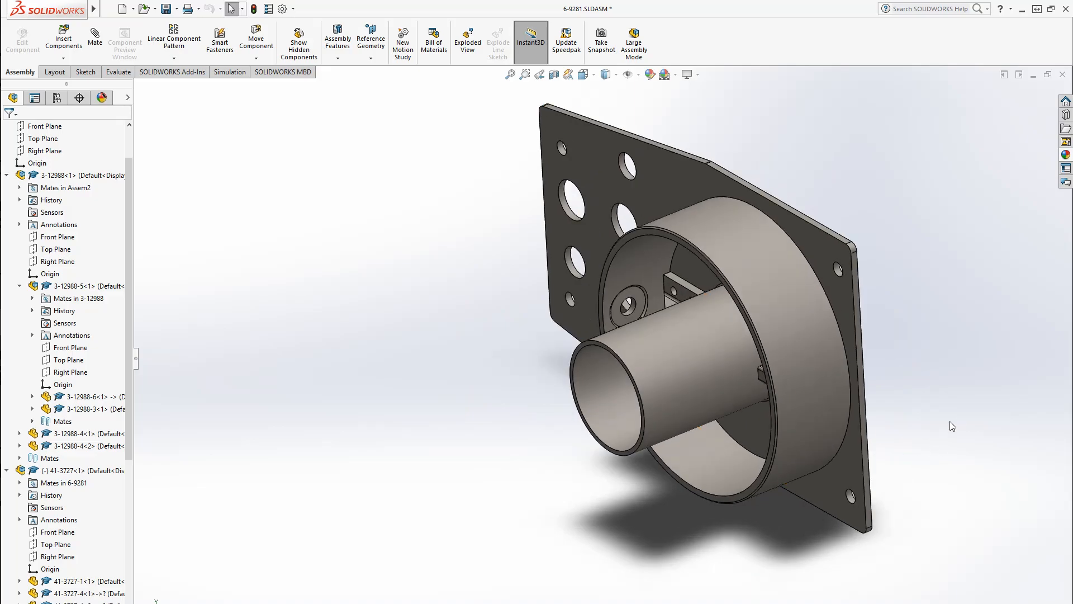
{"action": "key", "text": "ctrl+s"}
Open drawing 00000263.TIF, advance to sheet 00000264.TIF and read the brake assembly's parts list.
{"action": "left_click", "coordinate": [226, 173]}
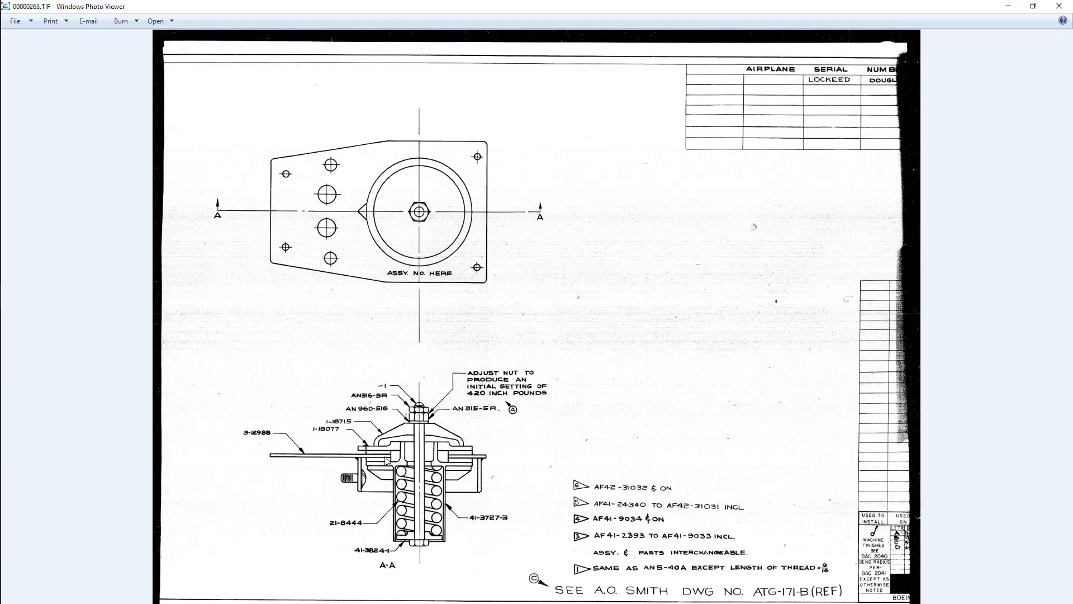
{"action": "key", "text": "Right"}
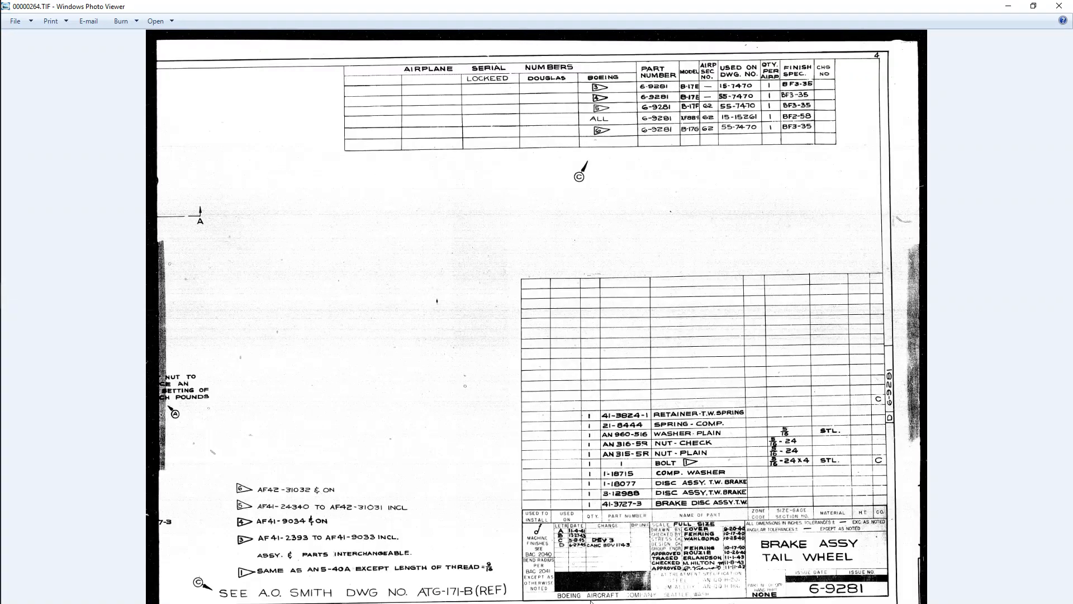
{"action": "scroll", "coordinate": [740, 472], "scroll_direction": "up", "scroll_amount": 5}
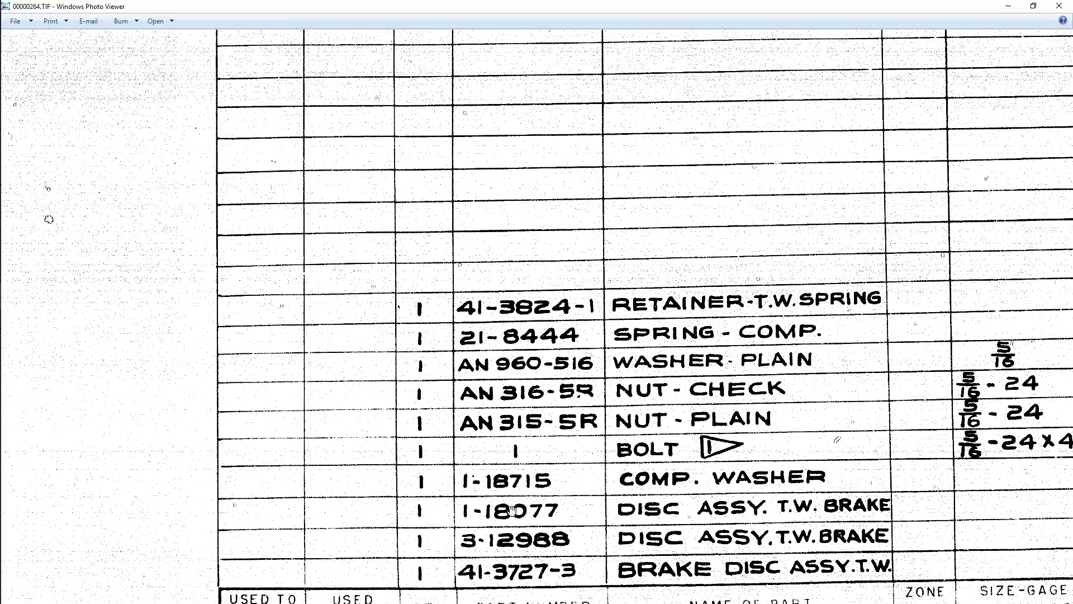
Switch to the B17TiffIndex.doc index in WordPad and search for part number 1-18715.
{"action": "mouse_move", "coordinate": [2, 409]}
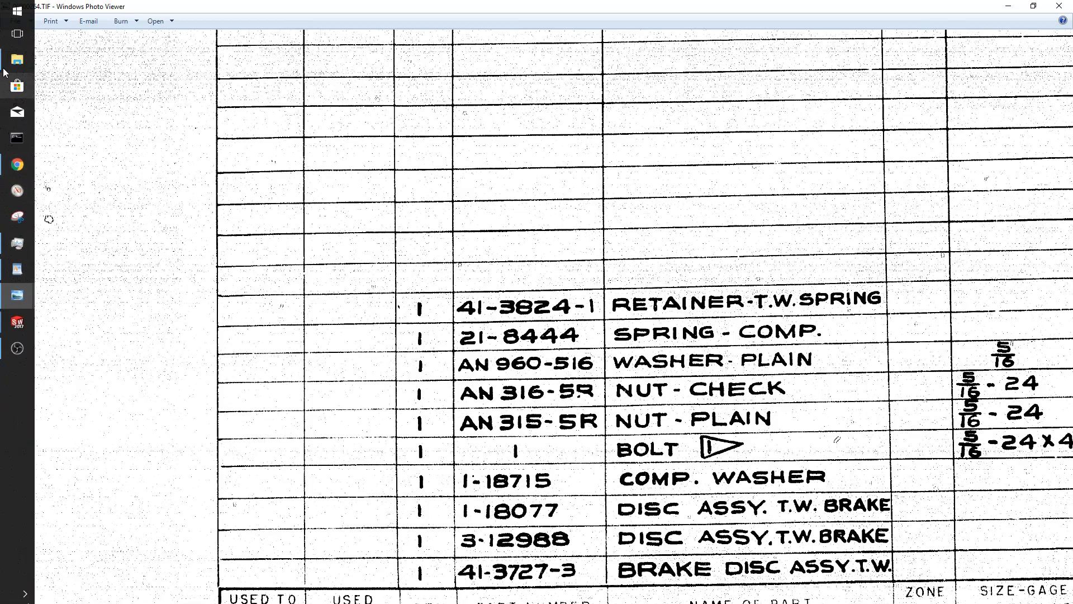
{"action": "left_click", "coordinate": [15, 285]}
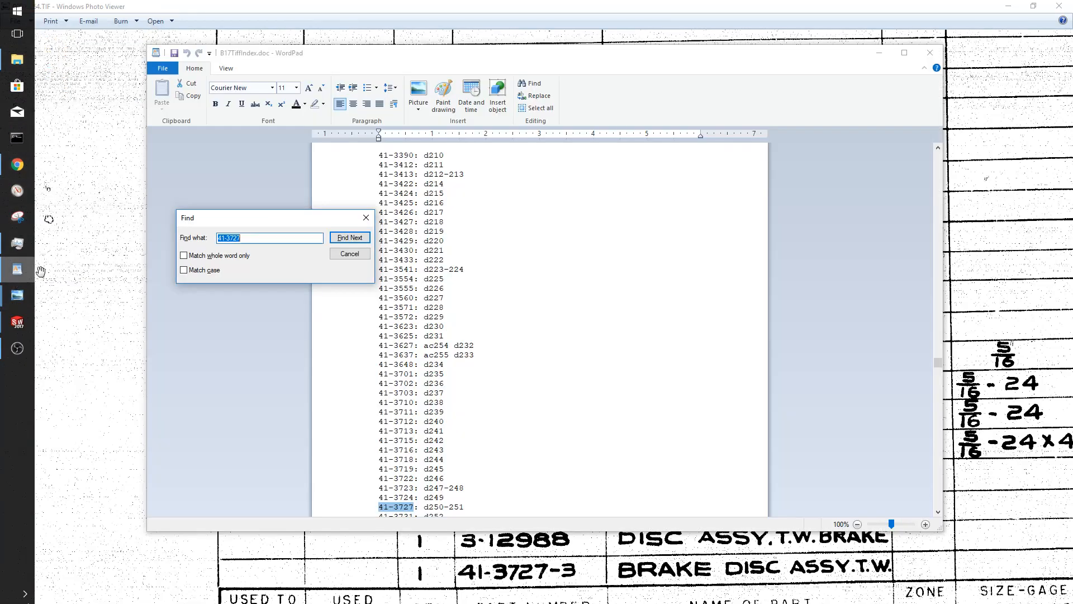
{"action": "type", "text": "4"}
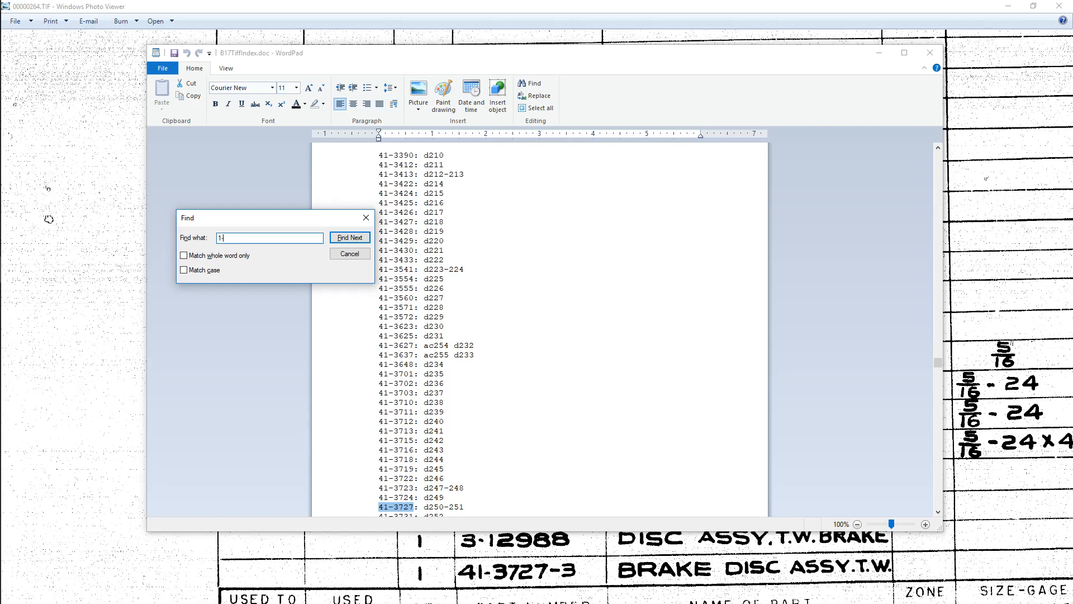
{"action": "key", "text": "Return"}
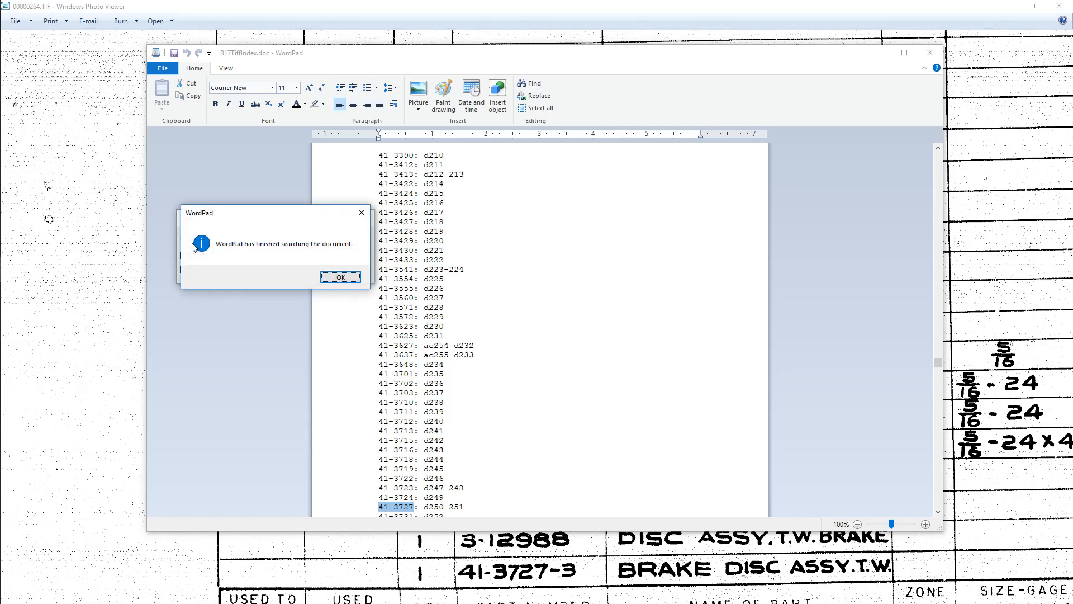
{"action": "left_click", "coordinate": [324, 277]}
{"action": "left_click", "coordinate": [270, 237]}
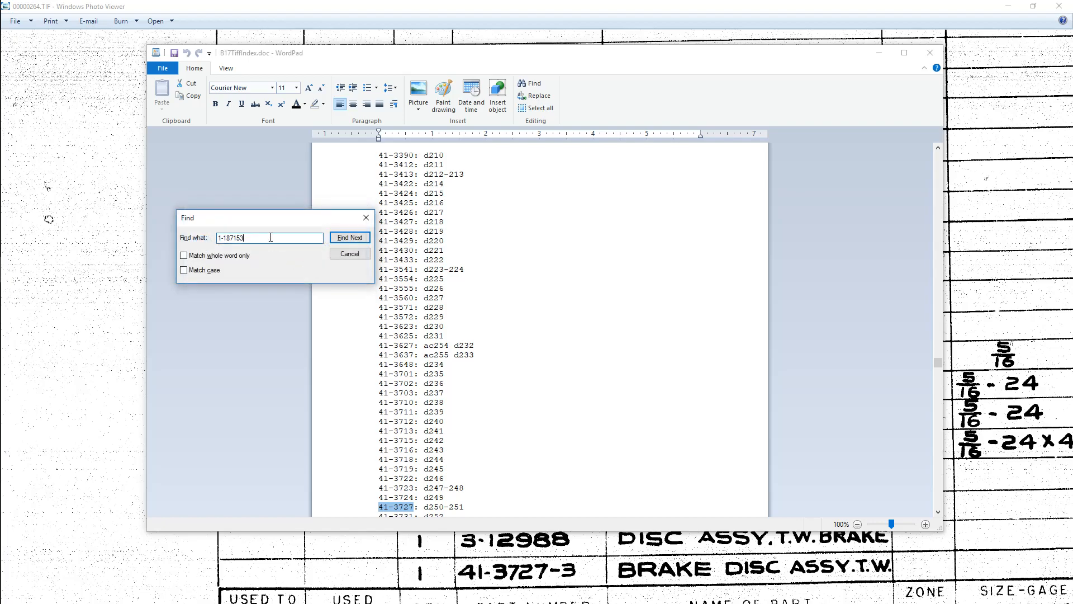
{"action": "key", "text": "BackSpace"}
{"action": "key", "text": "Return"}
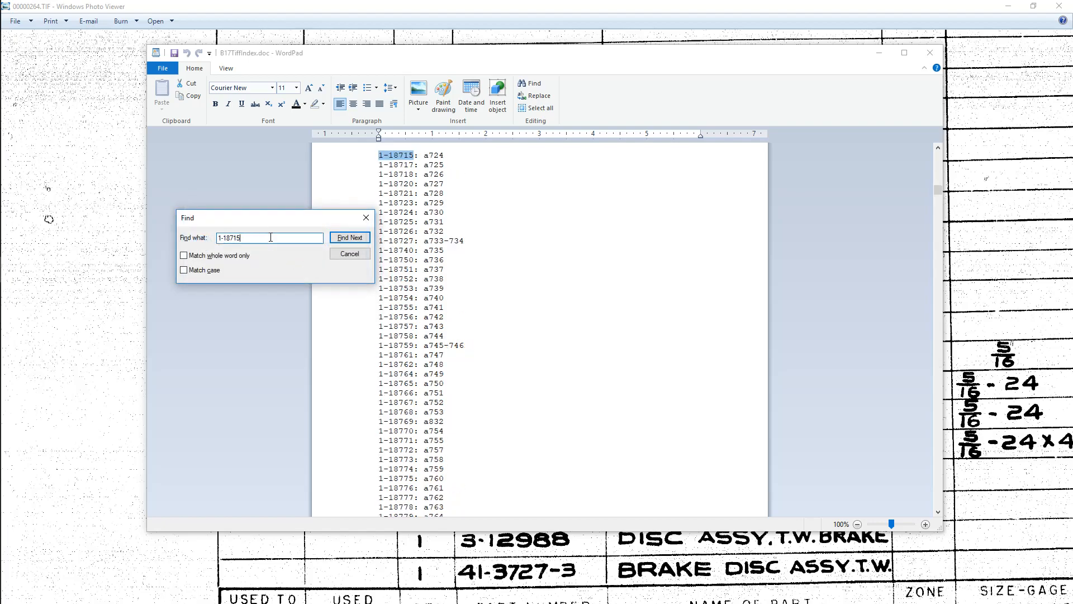
Switch to File Explorer and open drawing 00000724.TIF from the ROLL_A folder.
{"action": "mouse_move", "coordinate": [1, 199]}
{"action": "left_click", "coordinate": [17, 59]}
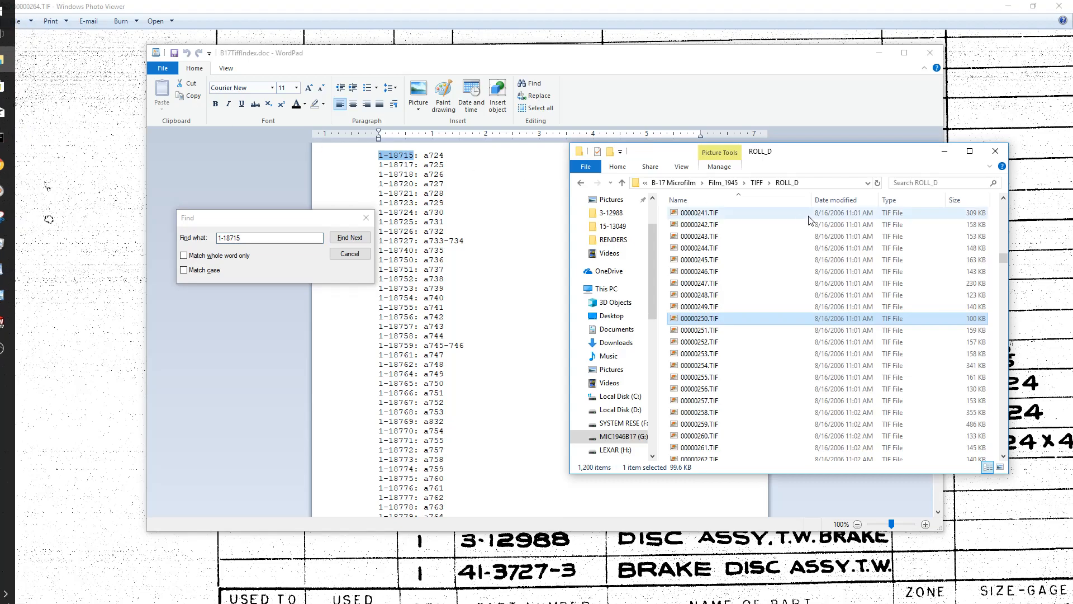
{"action": "left_click", "coordinate": [756, 183]}
{"action": "double_click", "coordinate": [720, 251]}
{"action": "left_click", "coordinate": [721, 251]}
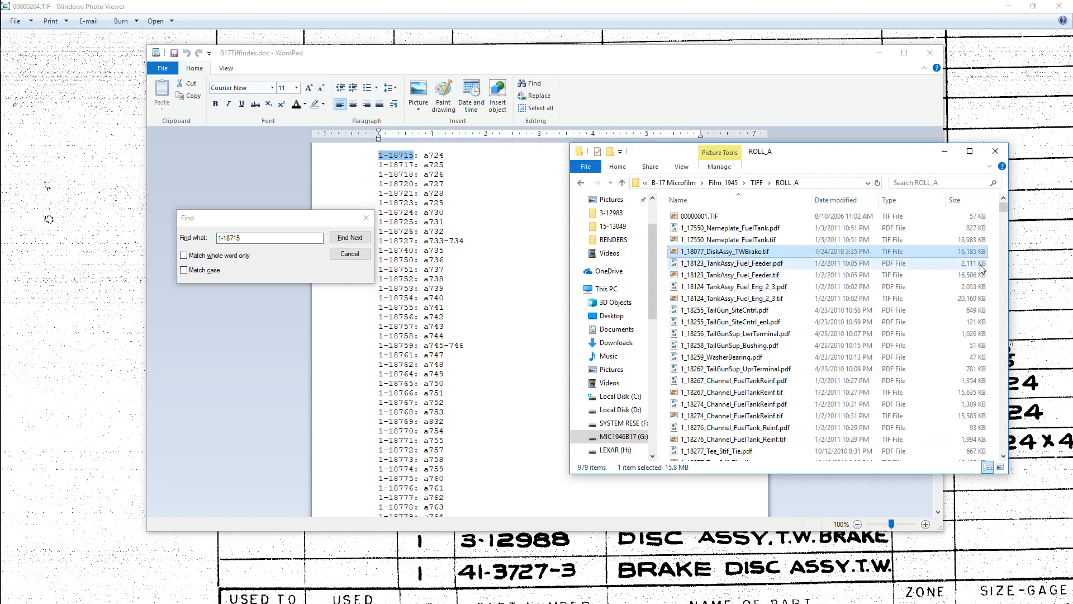
{"action": "left_click_drag", "start_coordinate": [1002, 208], "coordinate": [1003, 396]}
{"action": "double_click", "coordinate": [699, 383]}
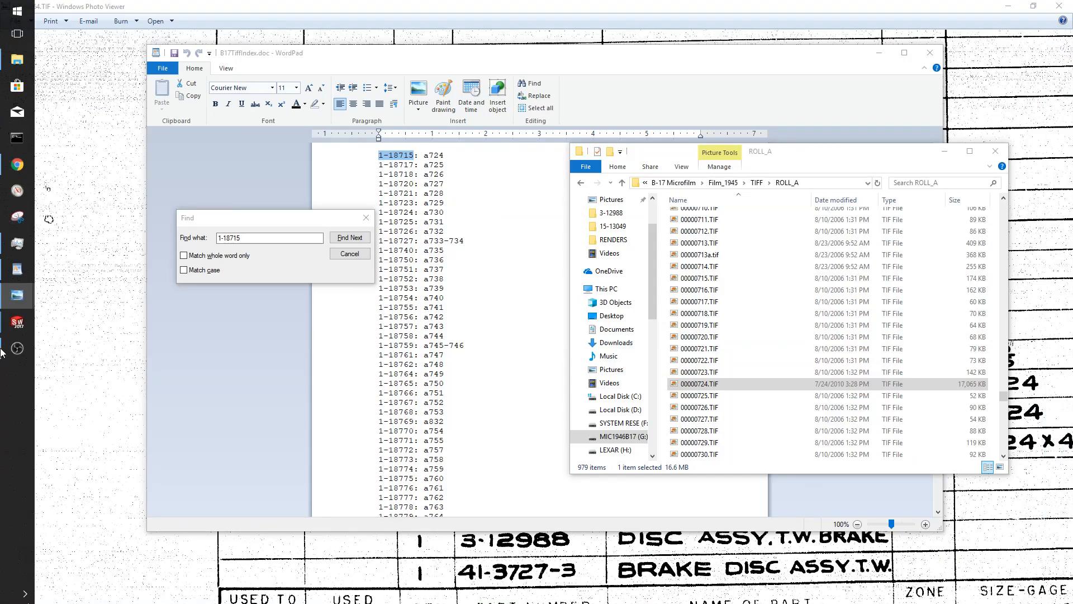
Switch to SOLIDWORKS and create a new part document.
{"action": "mouse_move", "coordinate": [17, 322]}
{"action": "left_click", "coordinate": [93, 447]}
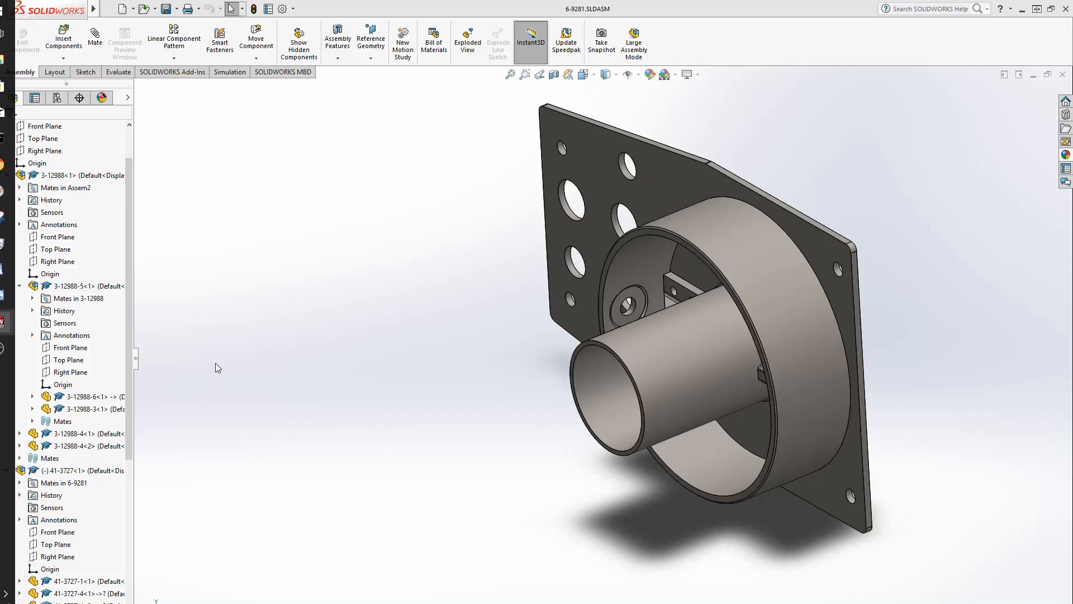
{"action": "left_click", "coordinate": [122, 9]}
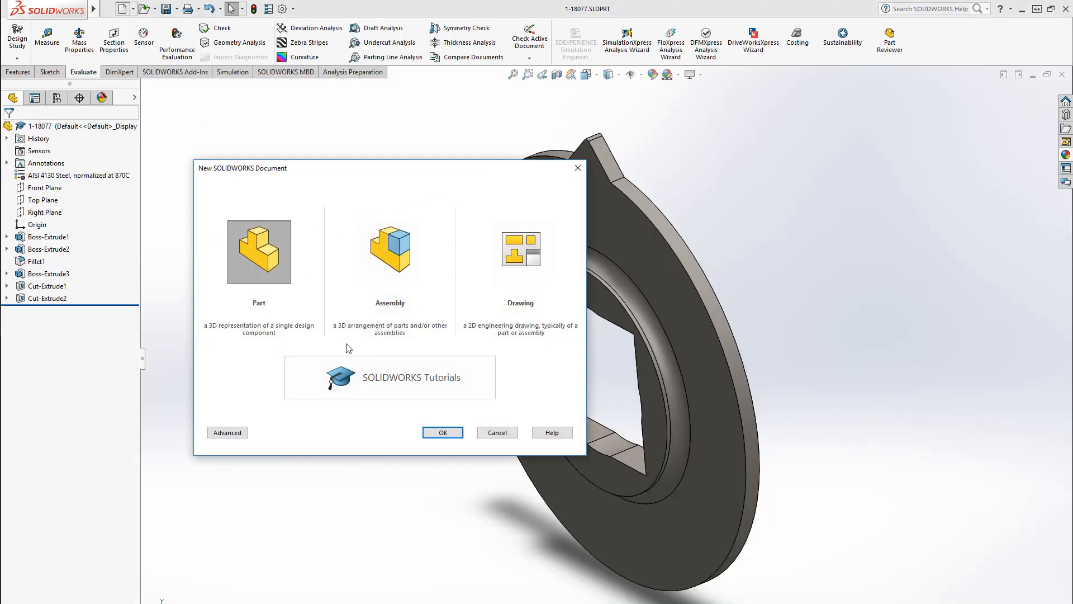
{"action": "left_click", "coordinate": [461, 437]}
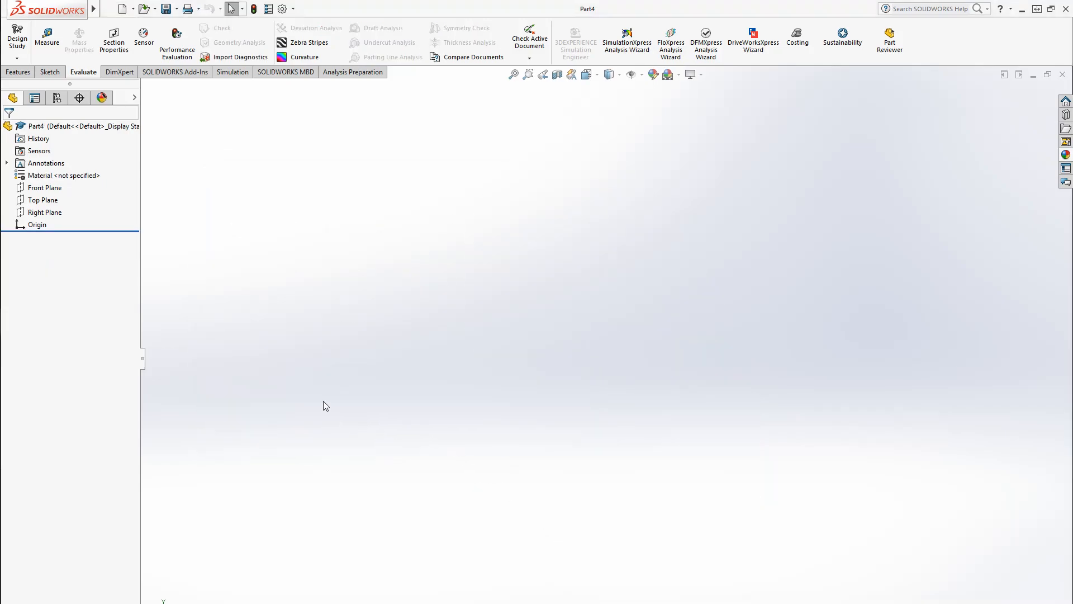
Start a sketch on the Right Plane and draw a horizontal centerline through the origin.
{"action": "left_click", "coordinate": [43, 215]}
{"action": "left_click", "coordinate": [50, 200]}
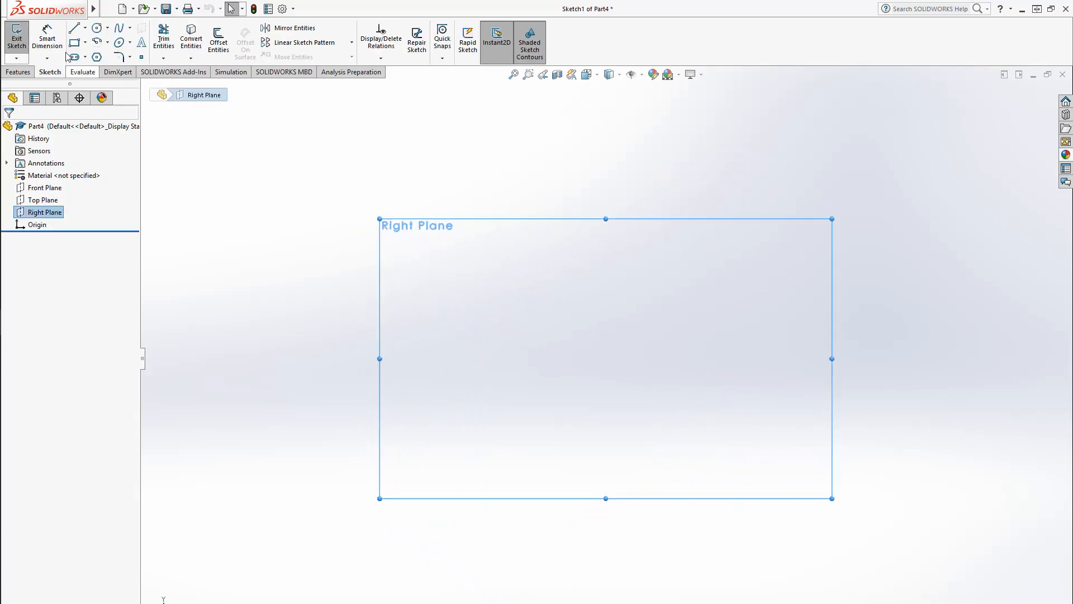
{"action": "left_click", "coordinate": [85, 31]}
{"action": "left_click", "coordinate": [106, 54]}
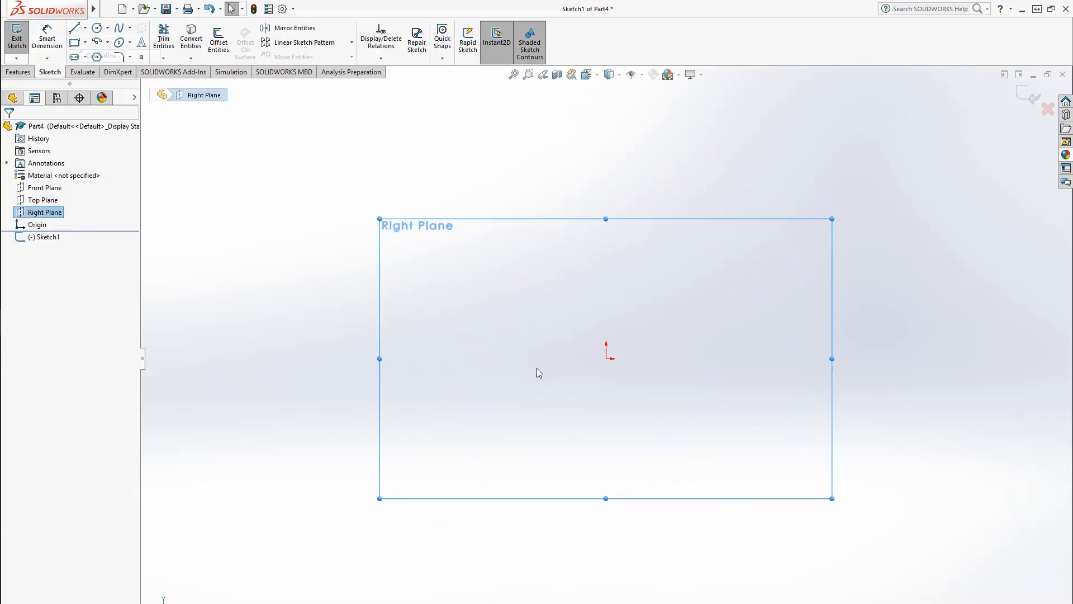
{"action": "left_click", "coordinate": [471, 358]}
{"action": "left_click", "coordinate": [771, 359]}
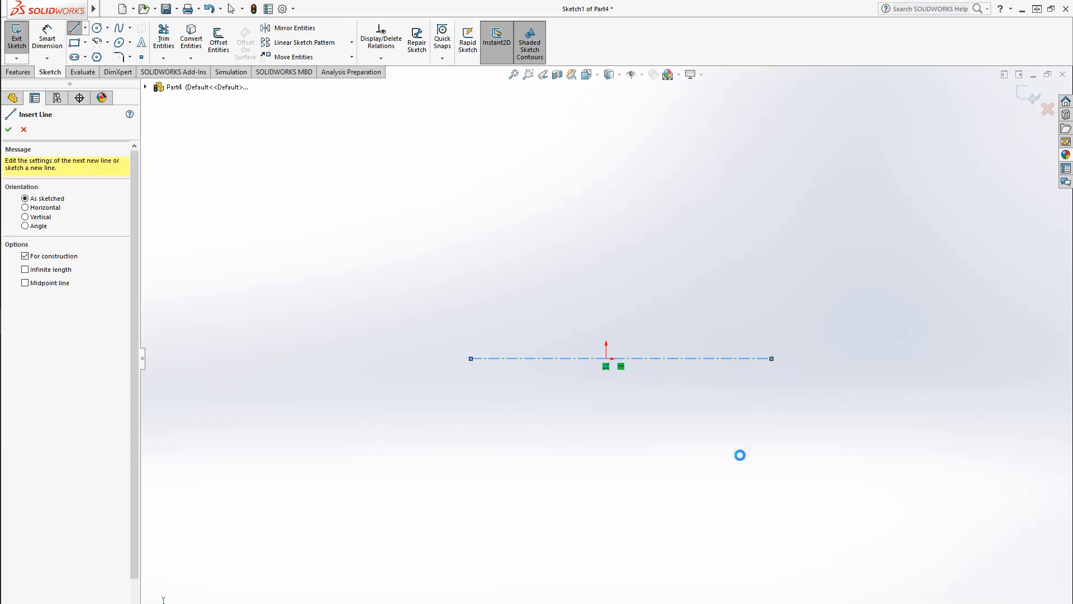
{"action": "key", "text": "Escape"}
Draw a vertical centerline through the origin, crossing the horizontal one.
{"action": "key", "text": "Return"}
{"action": "left_click", "coordinate": [606, 483]}
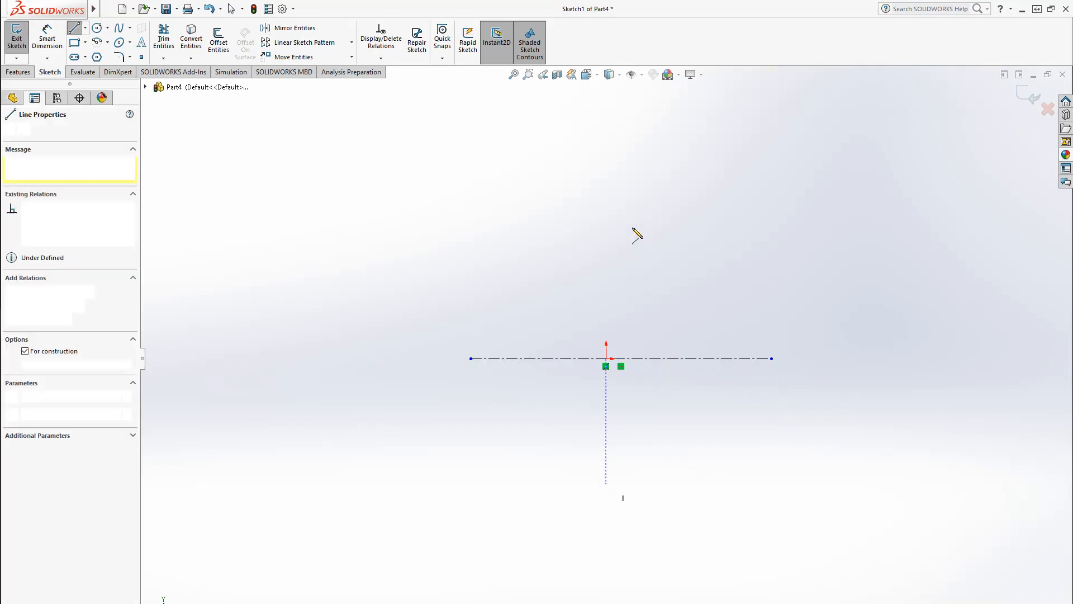
{"action": "left_click", "coordinate": [605, 204]}
{"action": "key", "text": "Escape"}
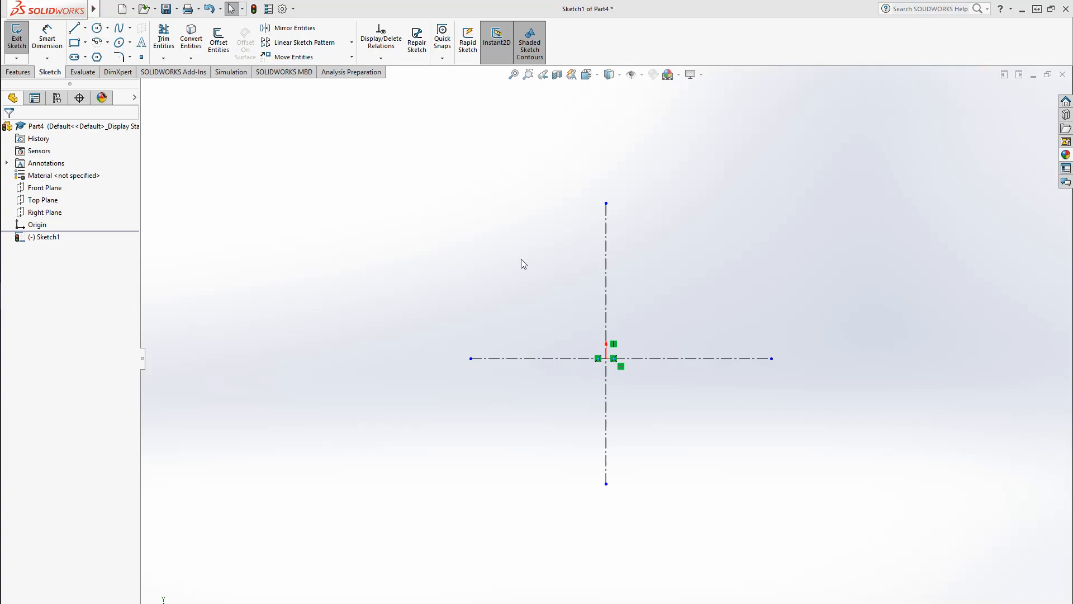
Draw a short vertical line near the upper end of the vertical centerline and a three-point arc curving outward from its lower endpoint.
{"action": "left_click", "coordinate": [75, 31]}
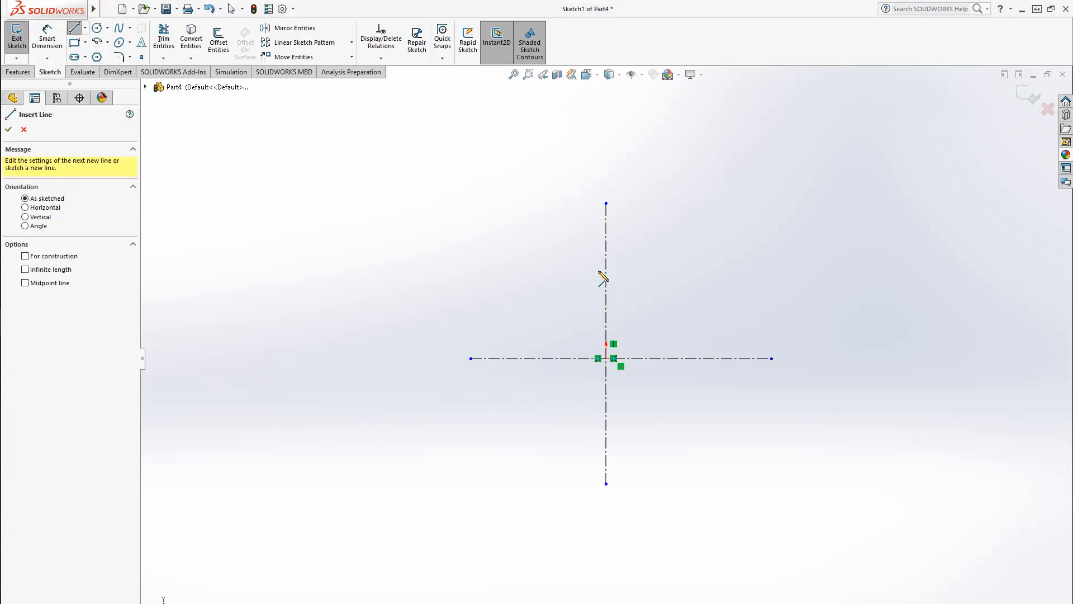
{"action": "left_click_drag", "start_coordinate": [606, 215], "coordinate": [606, 234]}
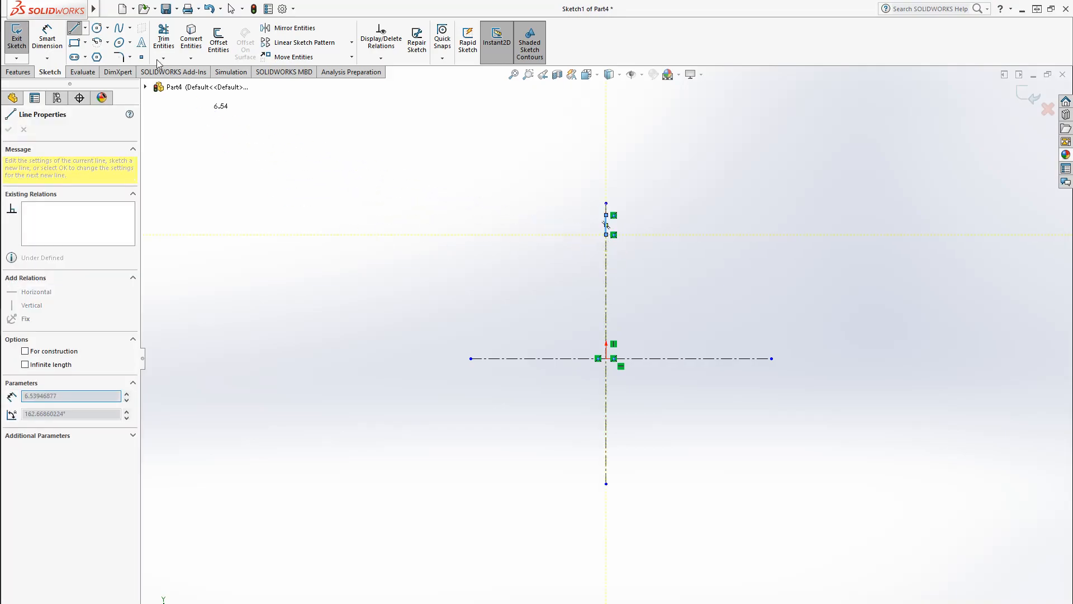
{"action": "left_click", "coordinate": [97, 42]}
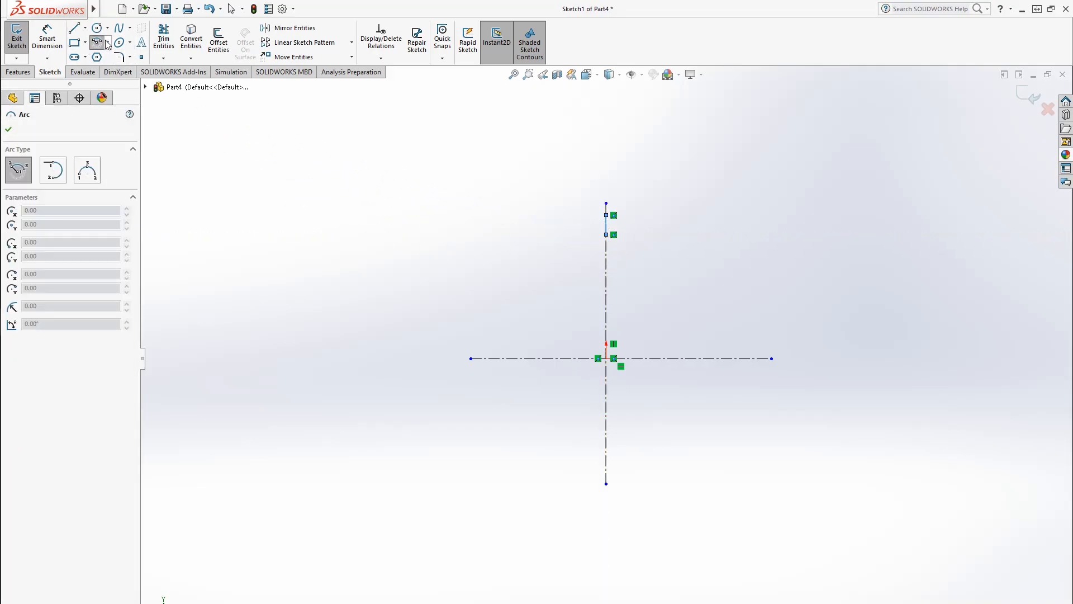
{"action": "left_click", "coordinate": [107, 42]}
{"action": "left_click", "coordinate": [124, 83]}
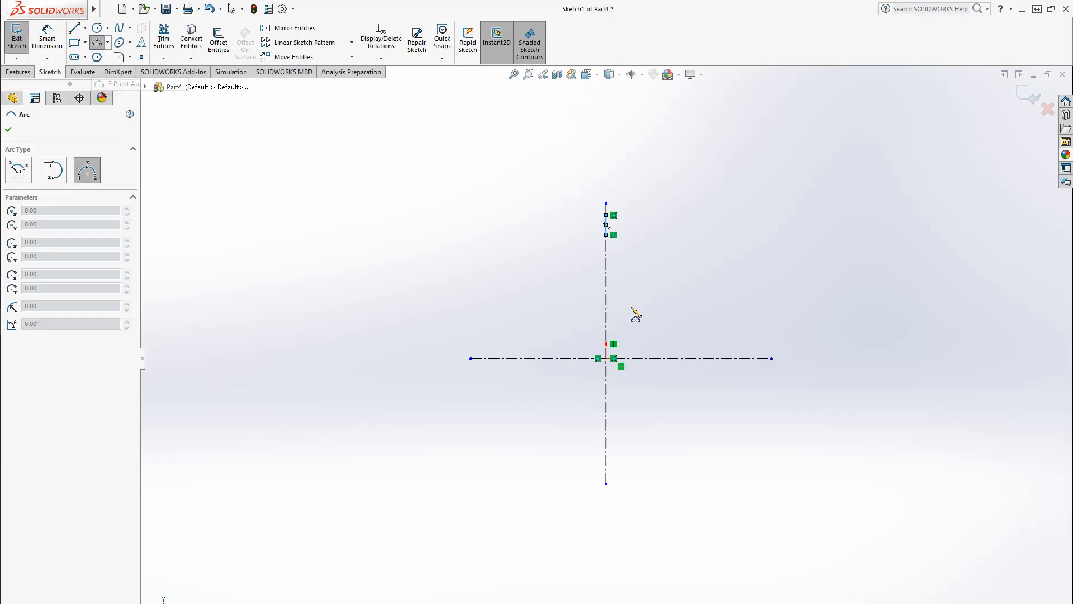
{"action": "left_click", "coordinate": [606, 235]}
{"action": "left_click", "coordinate": [634, 260]}
{"action": "left_click", "coordinate": [633, 258]}
{"action": "key", "text": "Escape"}
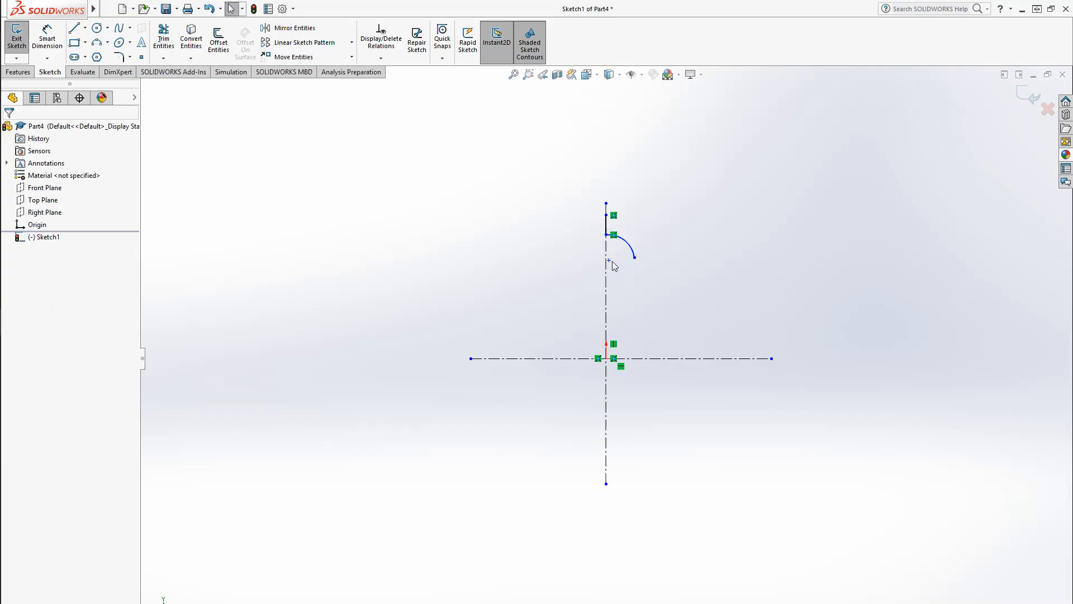
Make the arc's centre point coincident with the vertical centerline.
{"action": "left_click", "coordinate": [609, 261]}
{"action": "left_click", "coordinate": [606, 272], "text": "ctrl"}
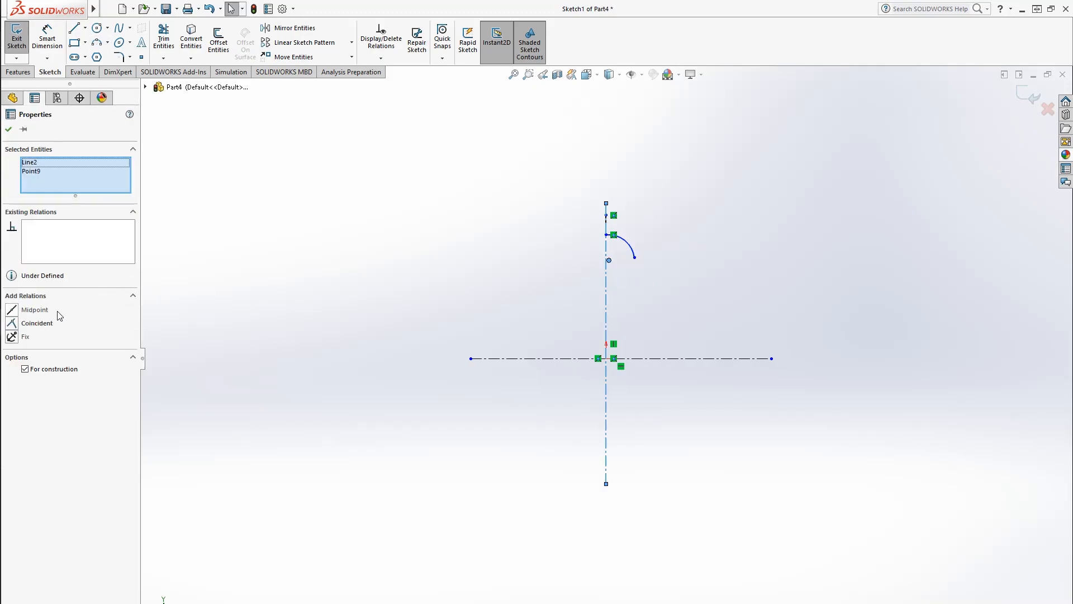
{"action": "left_click", "coordinate": [37, 323]}
{"action": "key", "text": "Escape"}
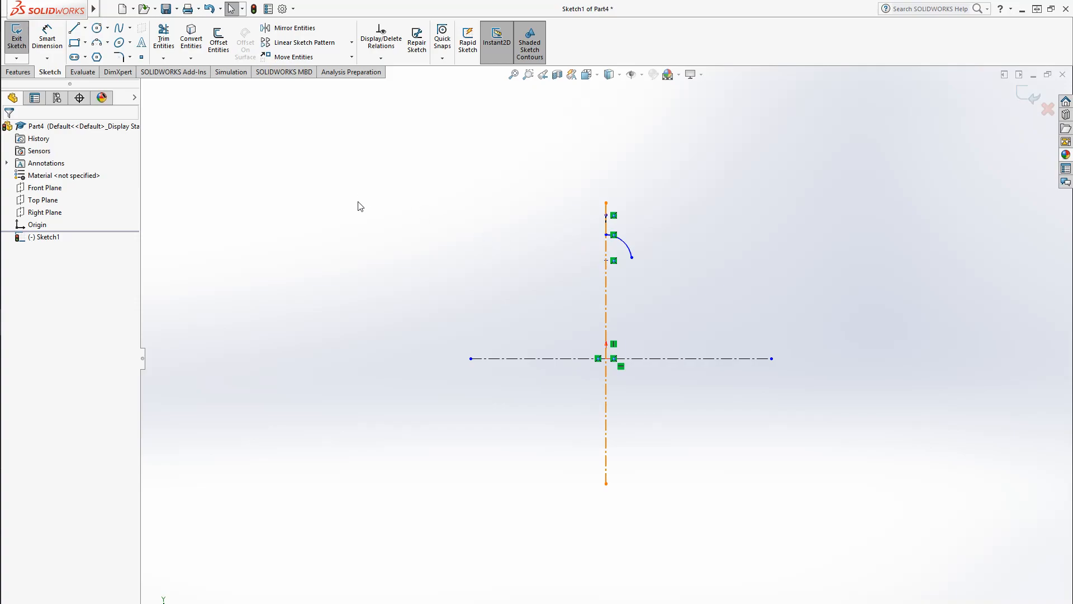
Dimension the arc's radius as 0.19 in and move the dimension text clear of the arc.
{"action": "left_click", "coordinate": [47, 38]}
{"action": "left_click", "coordinate": [626, 253]}
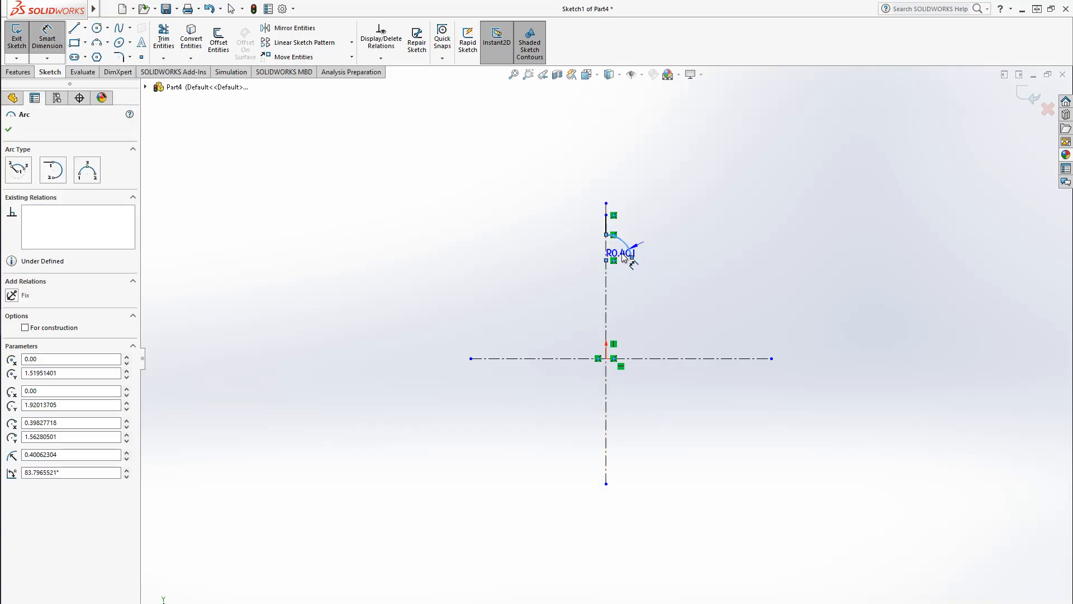
{"action": "left_click", "coordinate": [622, 253]}
{"action": "type", "text": ".19"}
{"action": "key", "text": "Return"}
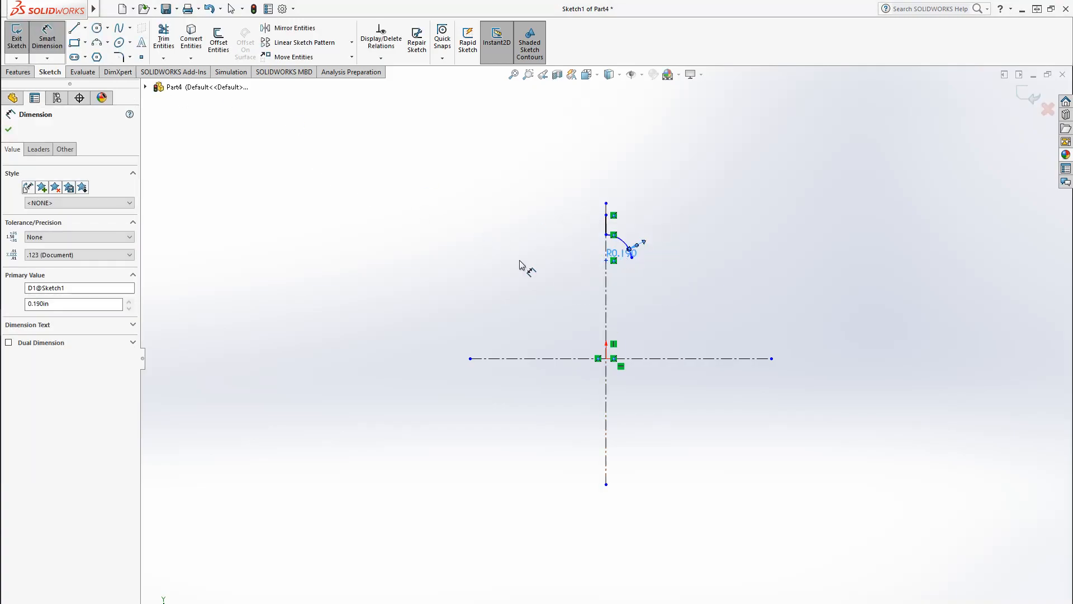
{"action": "left_click", "coordinate": [490, 276]}
{"action": "left_click", "coordinate": [606, 305]}
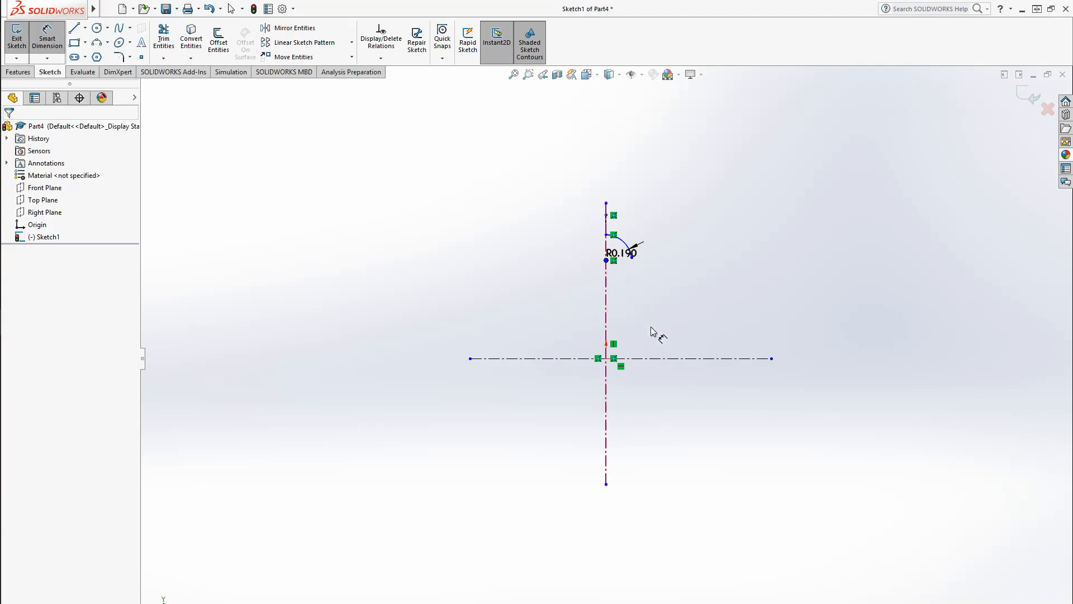
{"action": "left_click", "coordinate": [607, 258]}
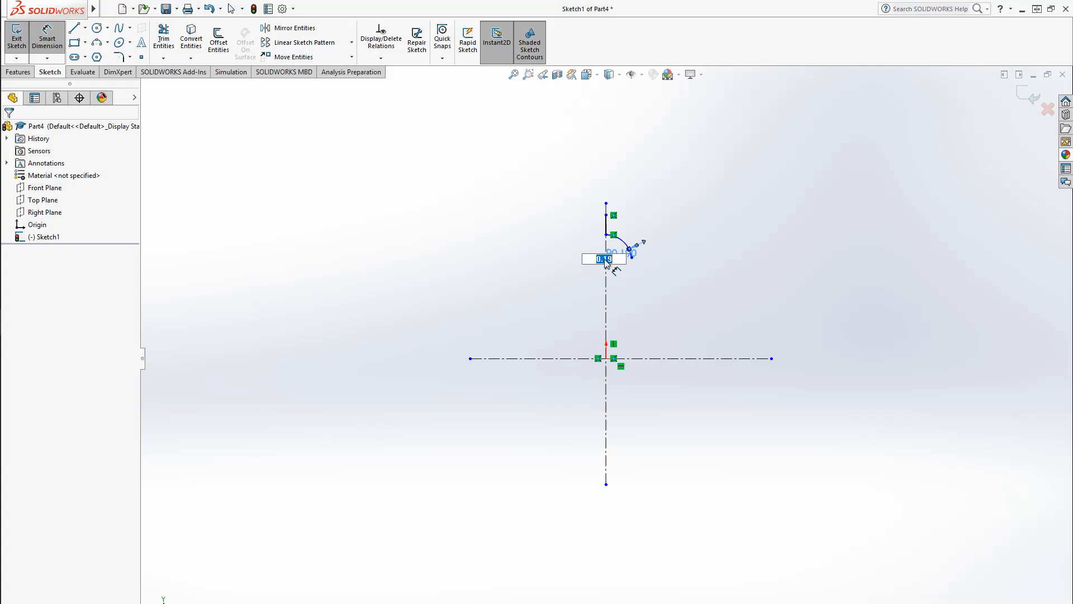
{"action": "left_click", "coordinate": [560, 286]}
{"action": "left_click_drag", "start_coordinate": [628, 252], "coordinate": [656, 217]}
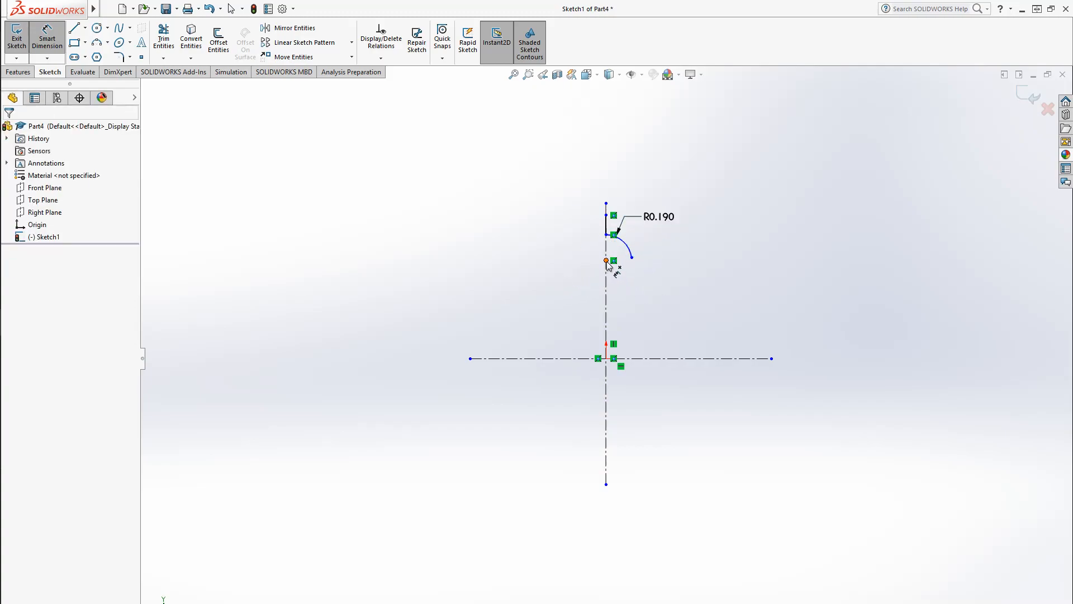
Dimension the arc's centre point from the horizontal centerline at 2.12/2 in.
{"action": "left_click", "coordinate": [606, 261]}
{"action": "left_click", "coordinate": [575, 358]}
{"action": "left_click", "coordinate": [572, 334]}
{"action": "type", "text": "2"}
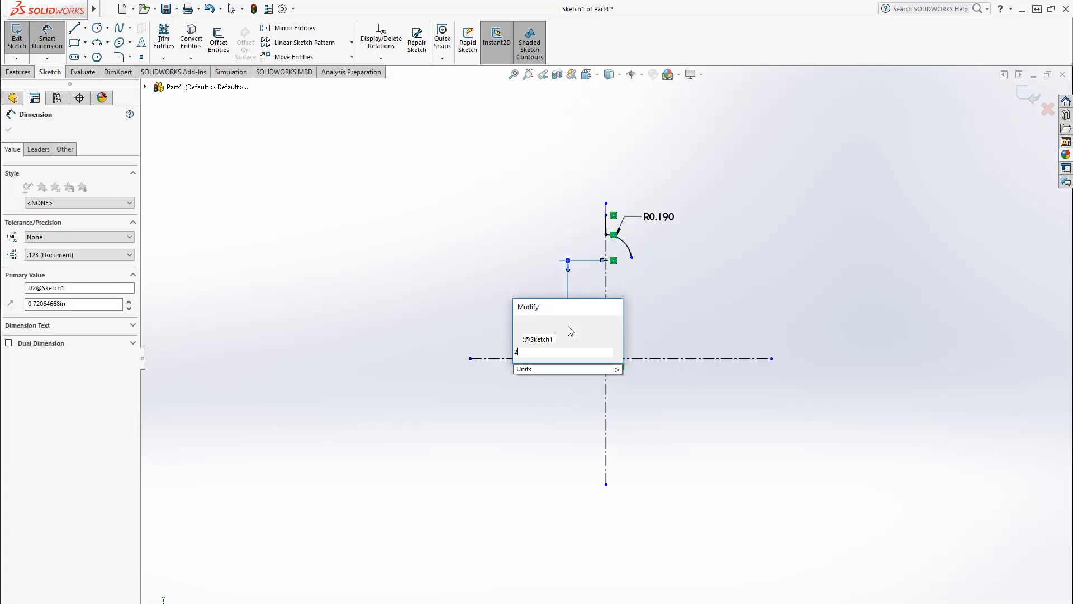
{"action": "type", "text": ".12/2"}
{"action": "key", "text": "Return"}
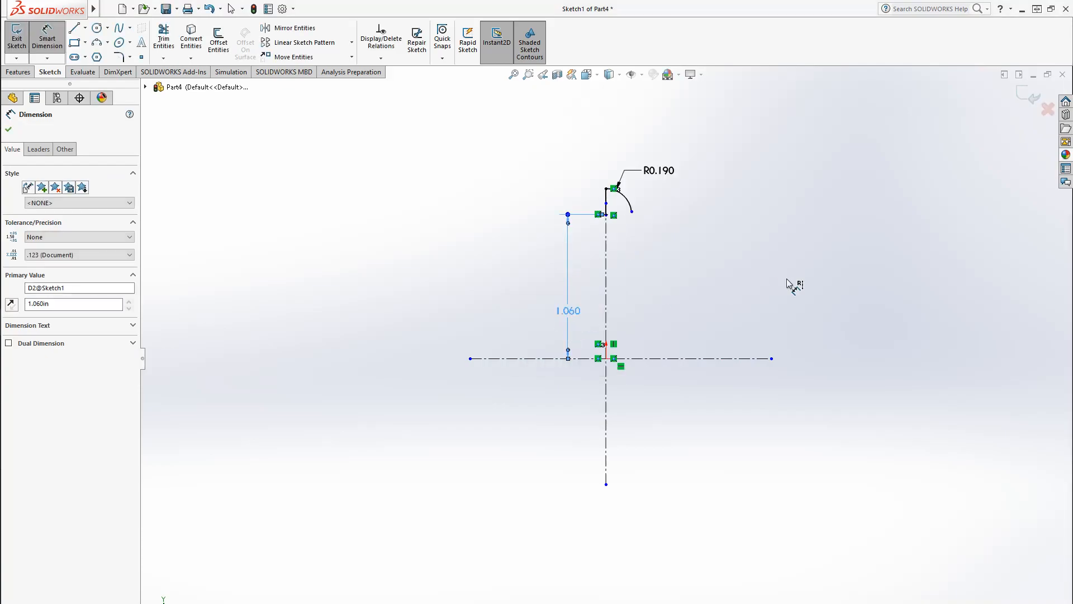
{"action": "left_click", "coordinate": [786, 279]}
Extend the vertical centerline upward and move the short vertical line's free endpoint above the start of the arc.
{"action": "scroll", "coordinate": [642, 224], "scroll_direction": "down", "scroll_amount": 4}
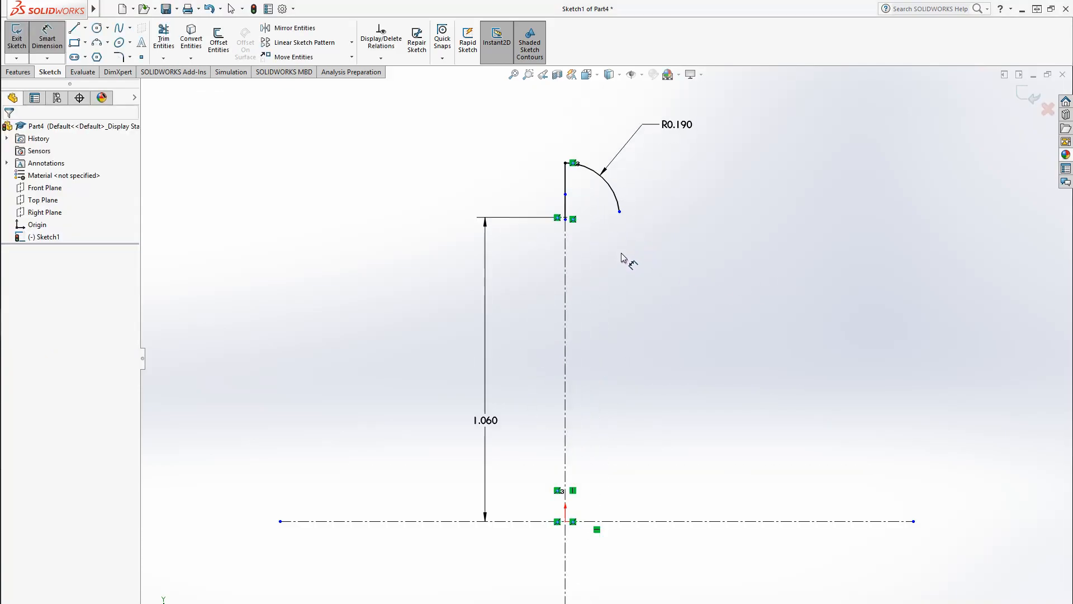
{"action": "key", "text": "Escape"}
{"action": "left_click_drag", "start_coordinate": [566, 195], "coordinate": [565, 81]}
{"action": "left_click", "coordinate": [710, 278]}
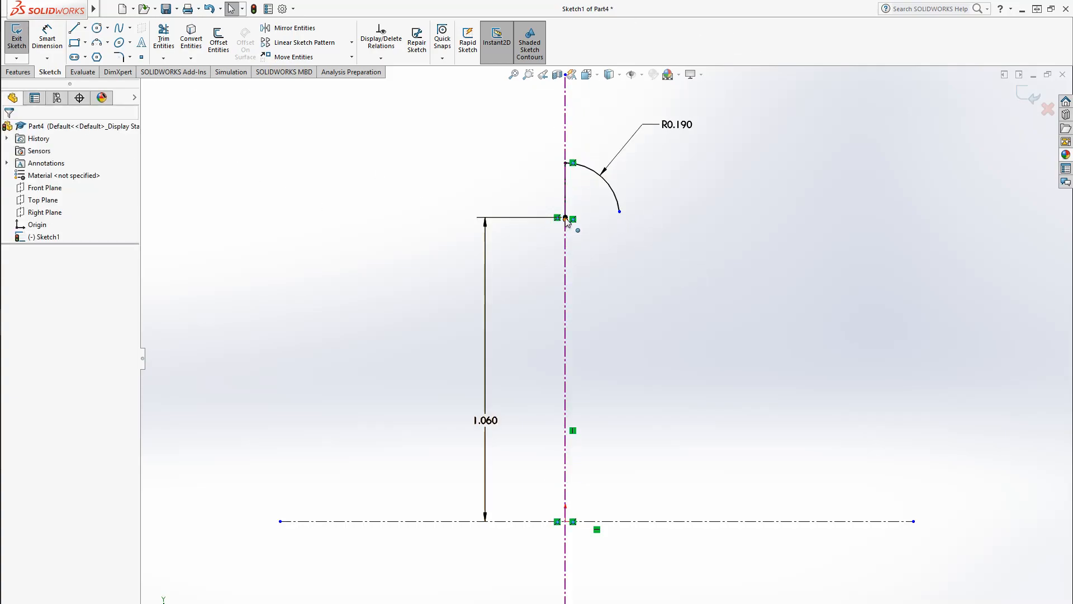
{"action": "left_click_drag", "start_coordinate": [566, 219], "coordinate": [577, 260]}
{"action": "left_click_drag", "start_coordinate": [565, 218], "coordinate": [570, 94]}
{"action": "left_click", "coordinate": [746, 319]}
{"action": "scroll", "coordinate": [686, 376], "scroll_direction": "up", "scroll_amount": 2}
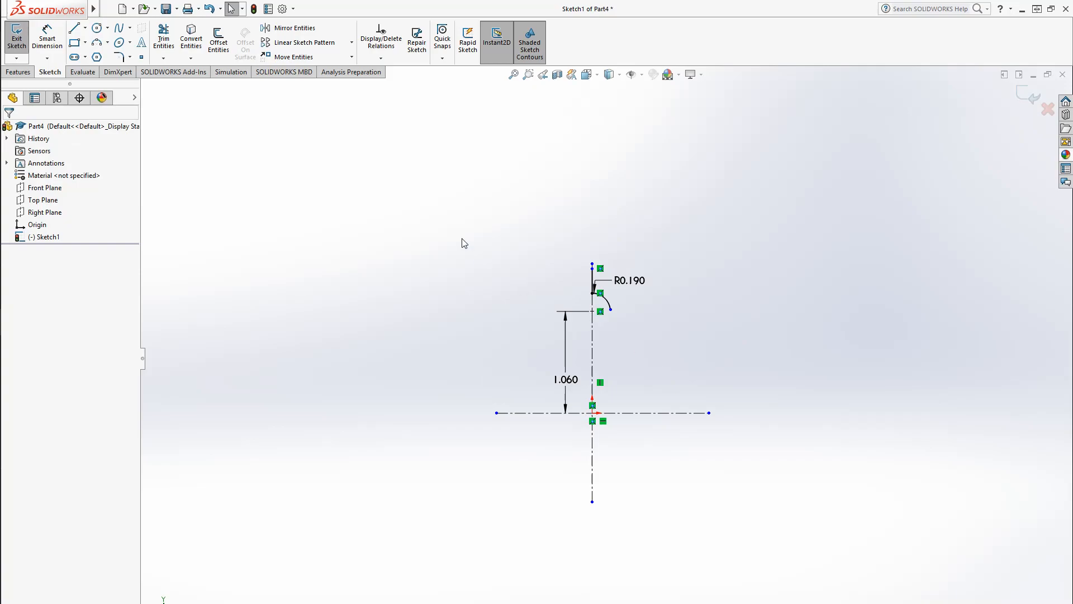
Draw a larger three-point arc curving outward from the short vertical line's upper endpoint, and extend the vertical centerline farther above it.
{"action": "left_click", "coordinate": [97, 42]}
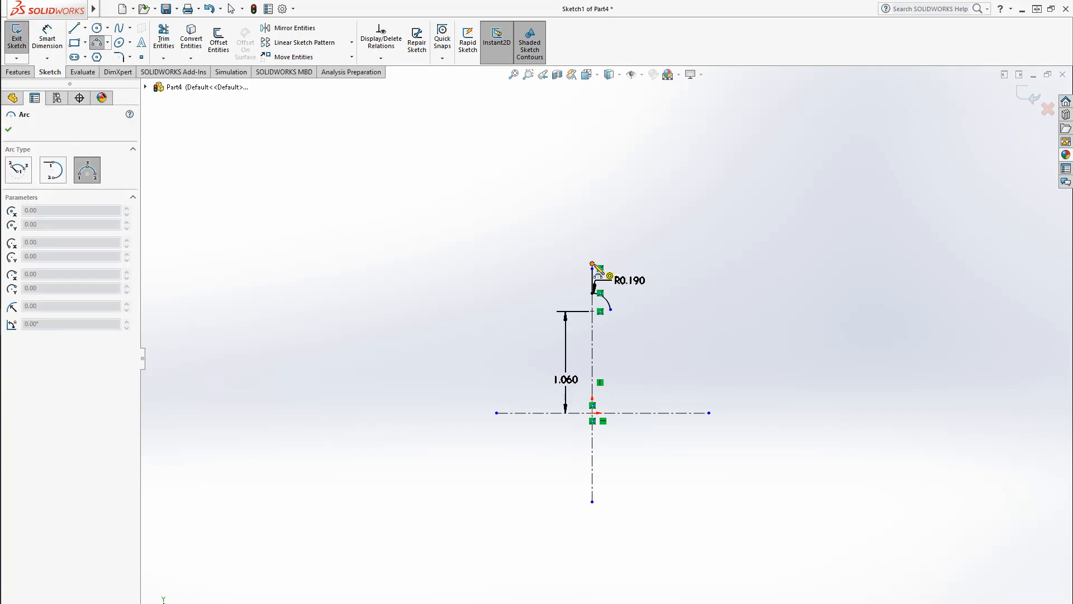
{"action": "left_click", "coordinate": [594, 264]}
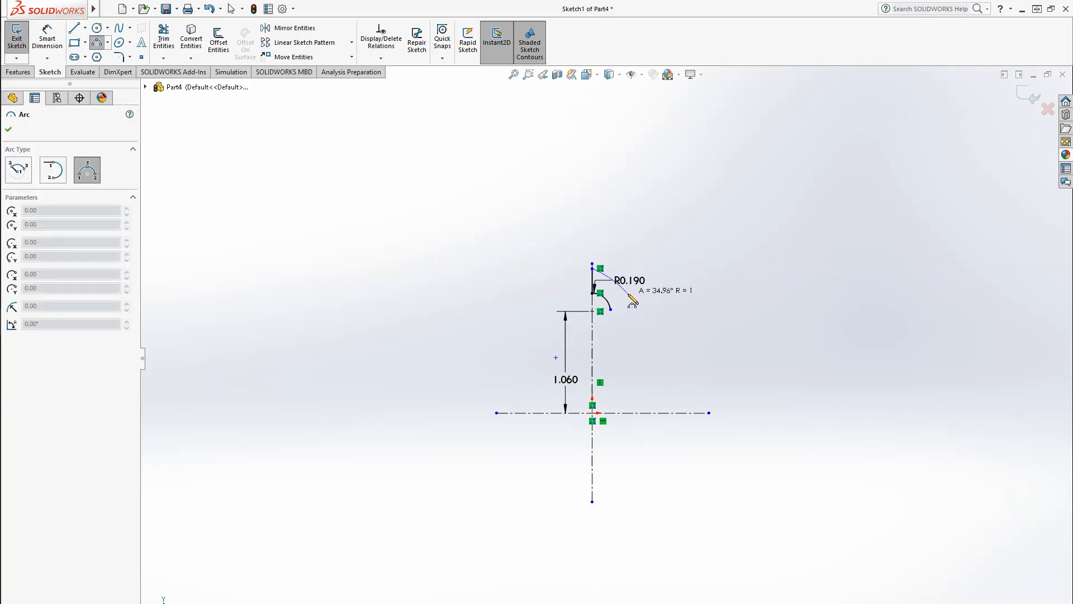
{"action": "left_click", "coordinate": [637, 304]}
{"action": "key", "text": "Escape"}
{"action": "left_click_drag", "start_coordinate": [596, 270], "coordinate": [592, 194]}
Draw a tangent line about 0.97 in long down from the inner arc's free end, continuing vertically about 0.12 in to the horizontal centerline.
{"action": "left_click", "coordinate": [75, 27]}
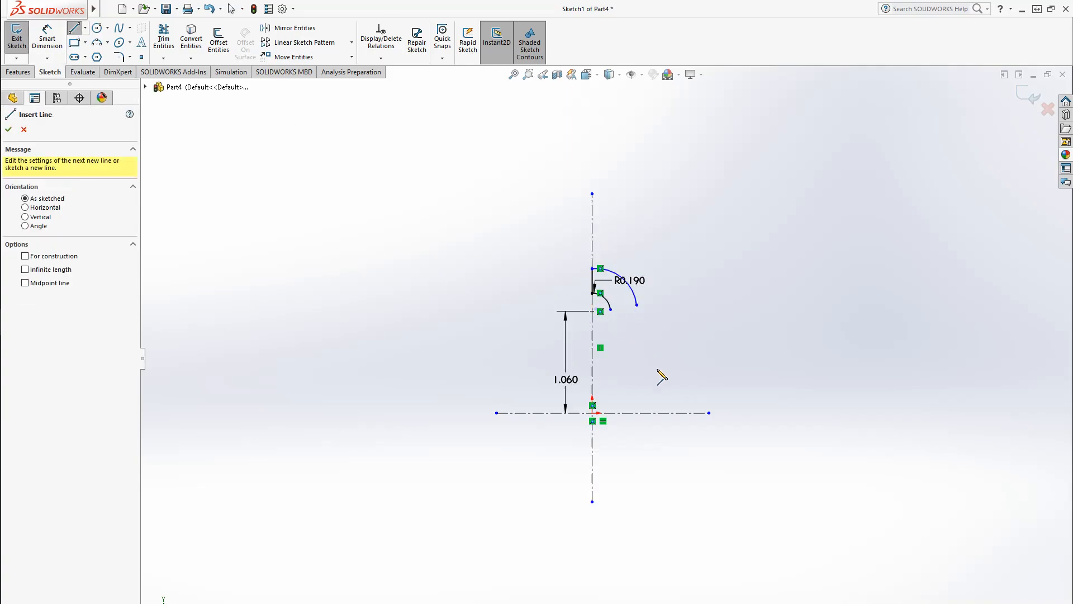
{"action": "scroll", "coordinate": [659, 377], "scroll_direction": "down", "scroll_amount": 3}
{"action": "left_click", "coordinate": [559, 249]}
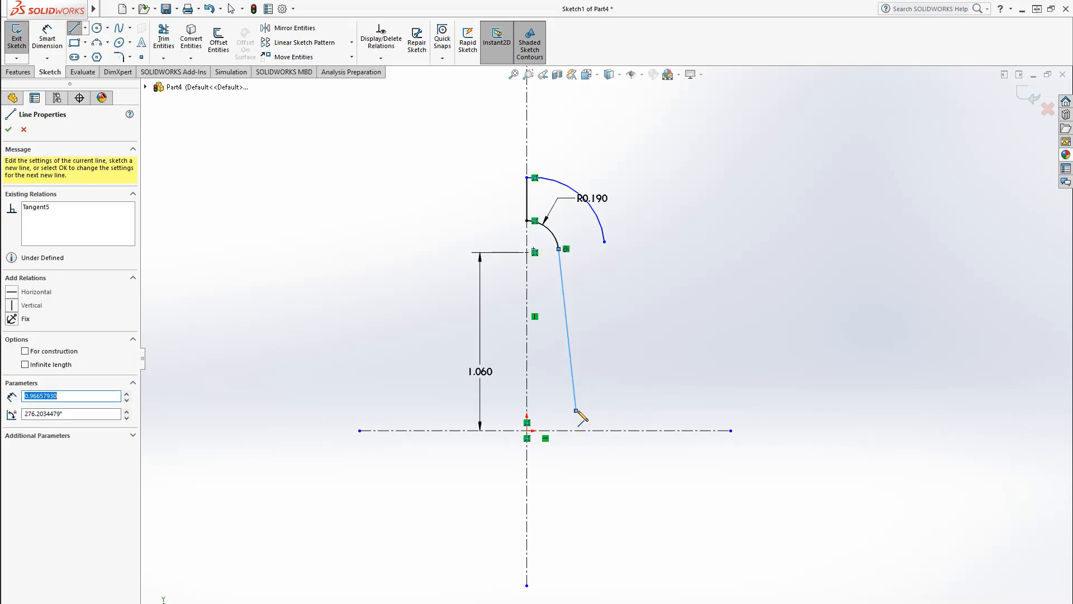
{"action": "left_click", "coordinate": [576, 410]}
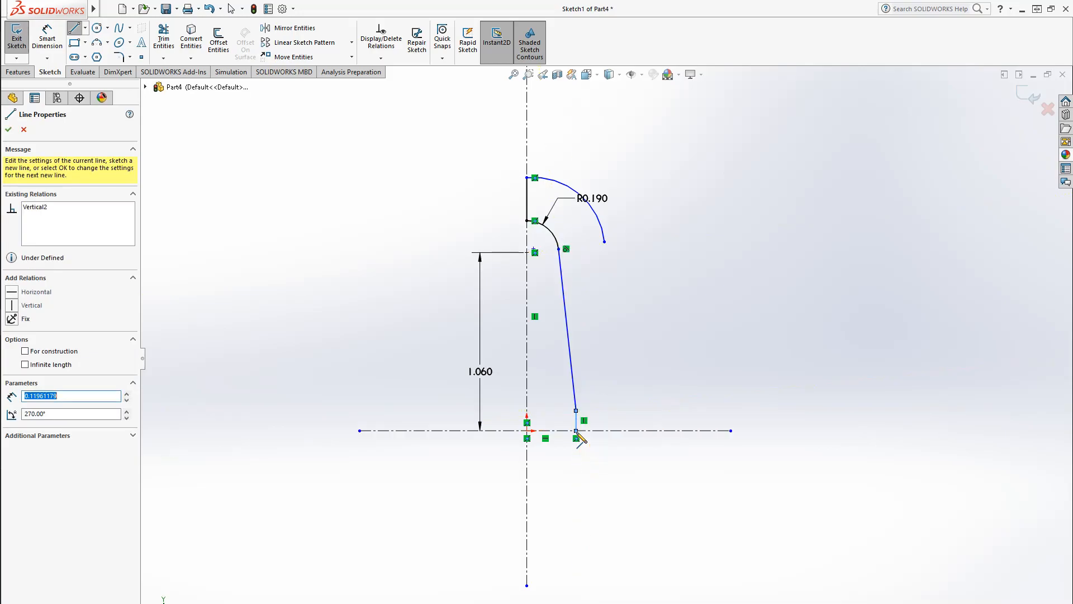
{"action": "key", "text": "Escape"}
Dimension the upper endpoint of the inner profile's vertical line at 0.75 in above the horizontal centerline.
{"action": "scroll", "coordinate": [568, 479], "scroll_direction": "down", "scroll_amount": 3}
{"action": "left_click", "coordinate": [48, 39]}
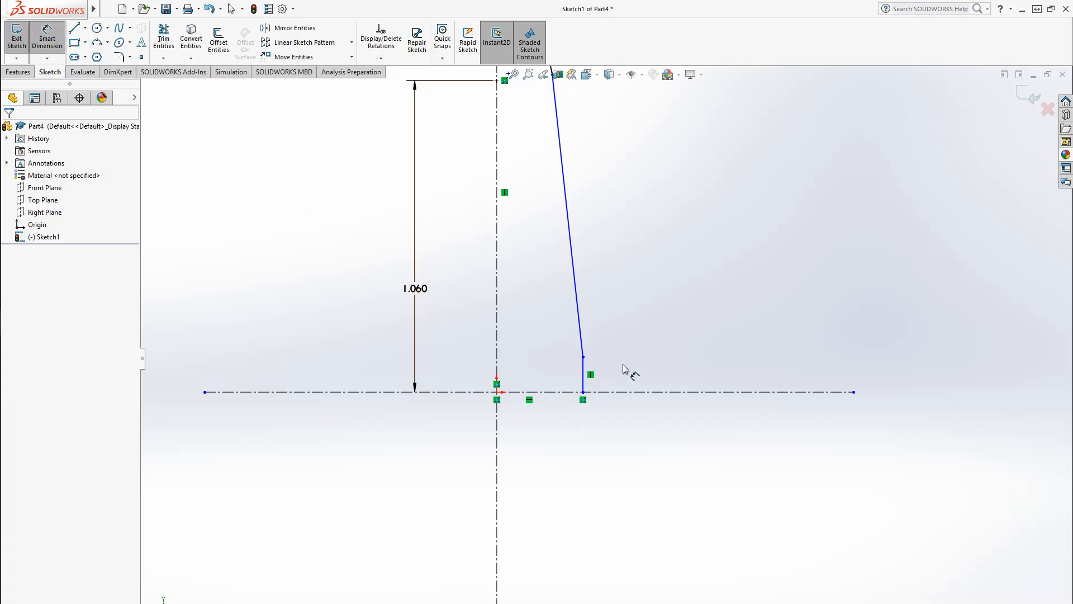
{"action": "left_click", "coordinate": [584, 358]}
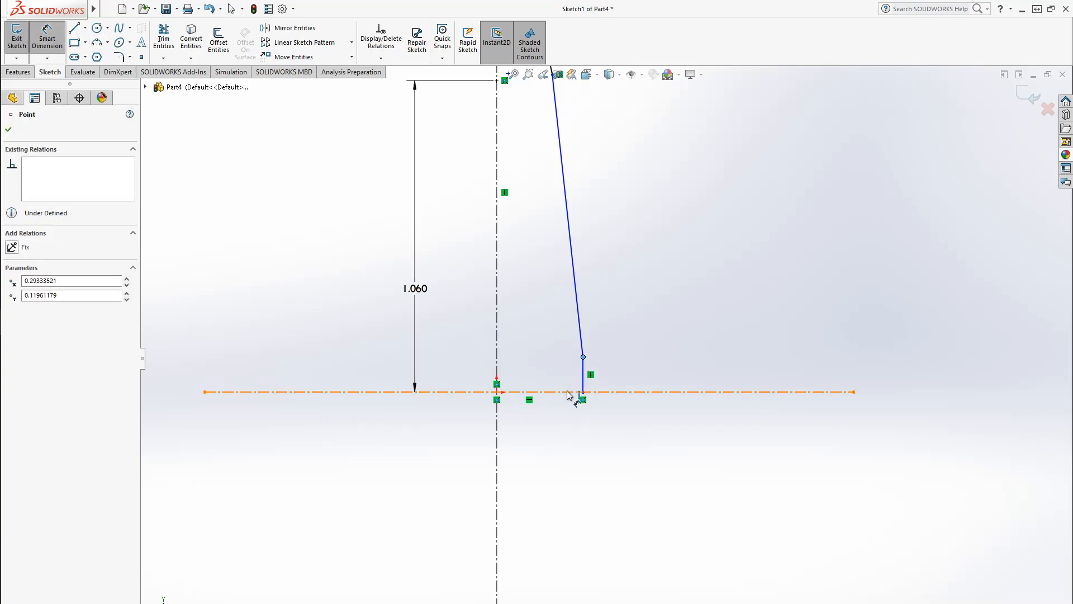
{"action": "left_click", "coordinate": [556, 364]}
{"action": "type", "text": ".75"}
{"action": "key", "text": "Return"}
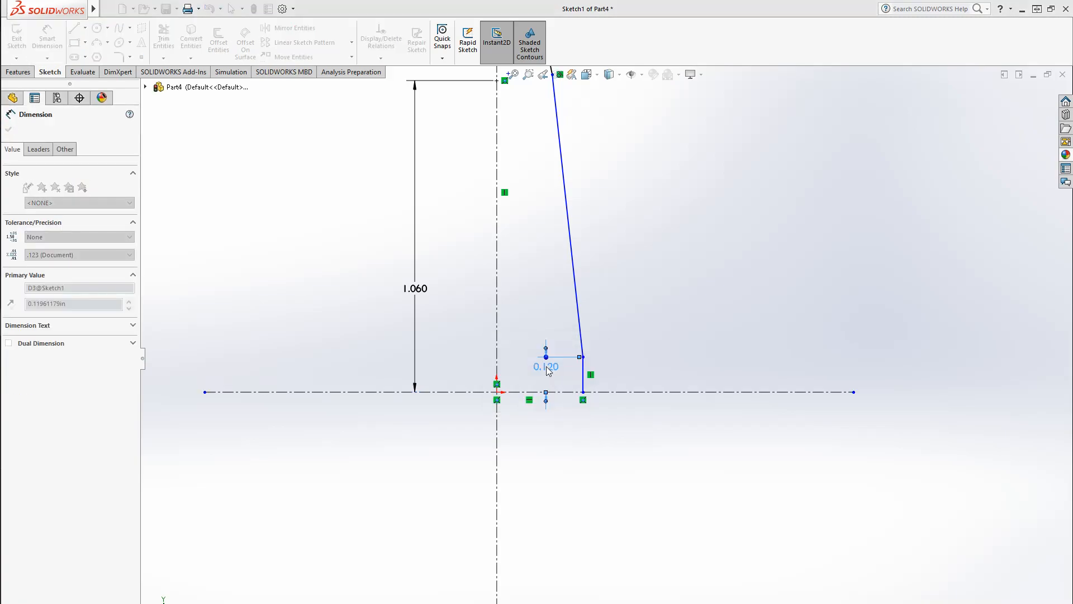
{"action": "scroll", "coordinate": [603, 358], "scroll_direction": "up", "scroll_amount": 3}
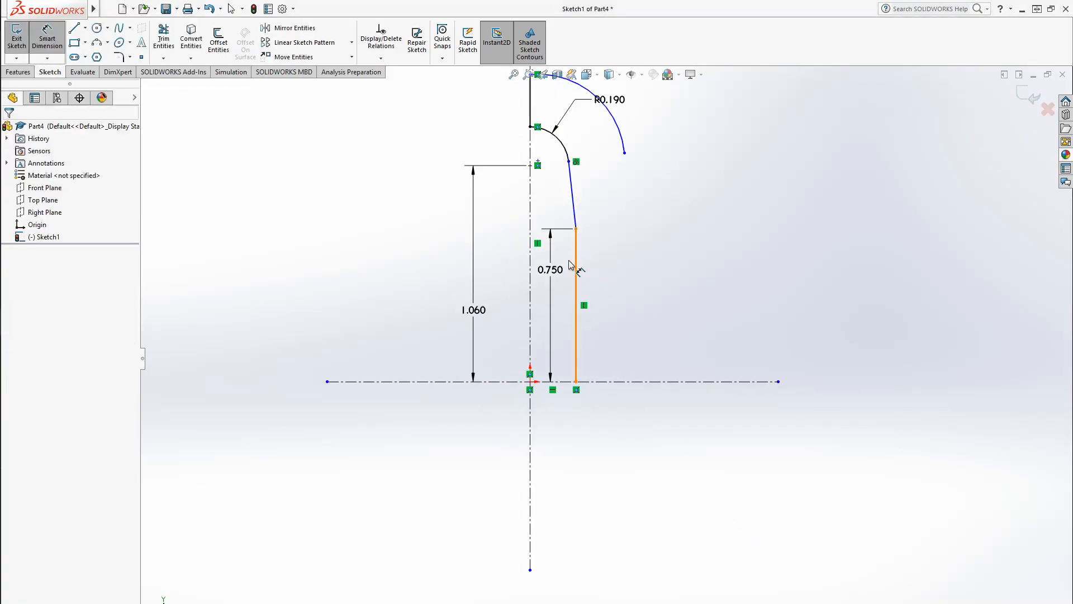
Change the inner vertical line's height dimension to 0.75/2 in.
{"action": "left_click", "coordinate": [558, 271]}
{"action": "left_click", "coordinate": [574, 274]}
{"action": "type", "text": "/"}
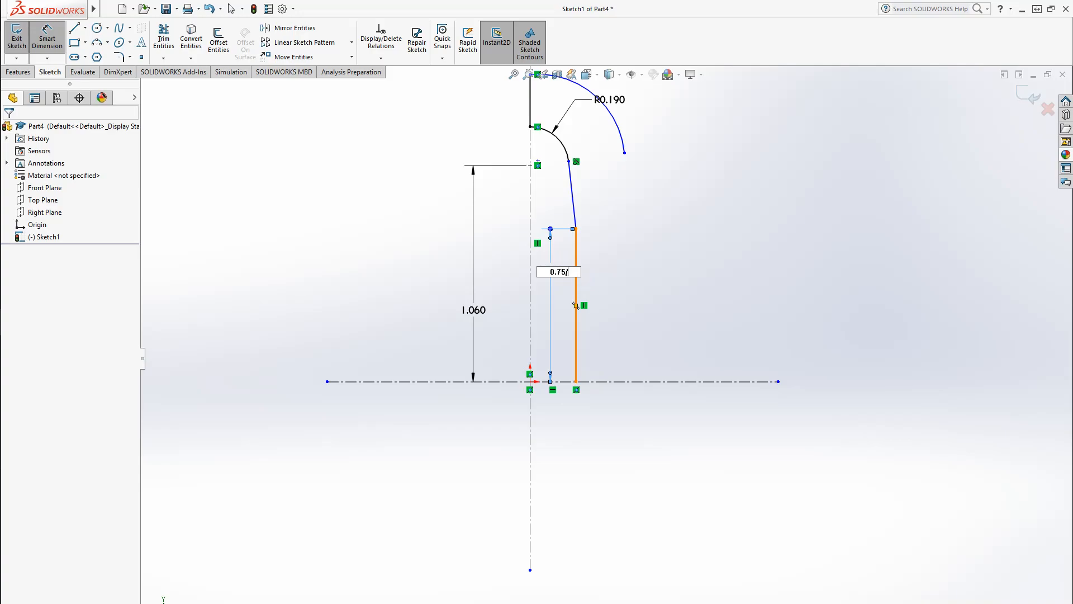
{"action": "type", "text": "2"}
{"action": "key", "text": "Return"}
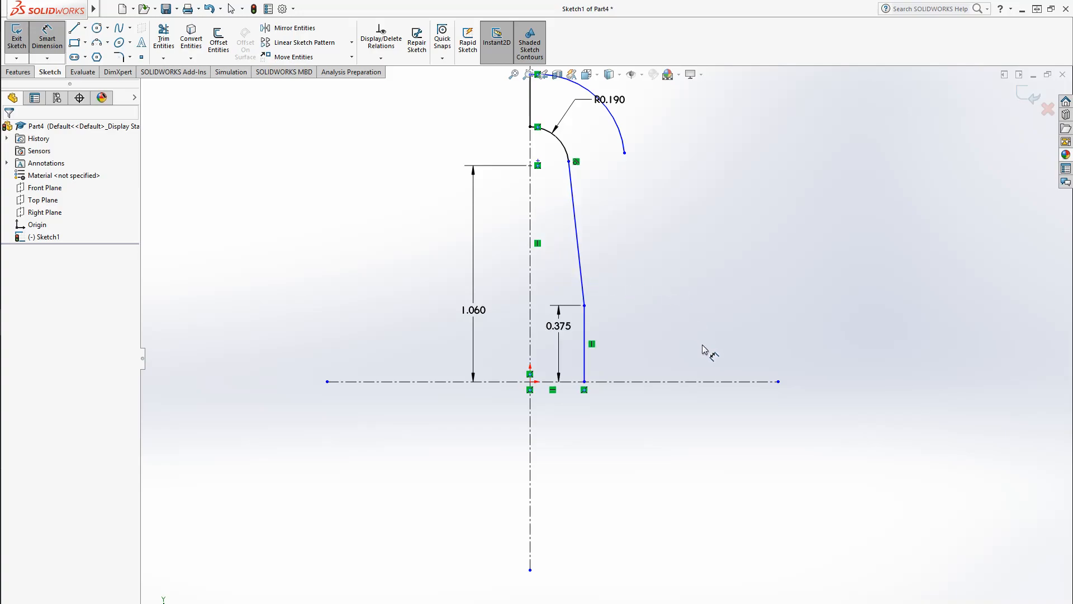
Dimension the inner vertical line at 0.31 in from the vertical centerline.
{"action": "left_click", "coordinate": [585, 370]}
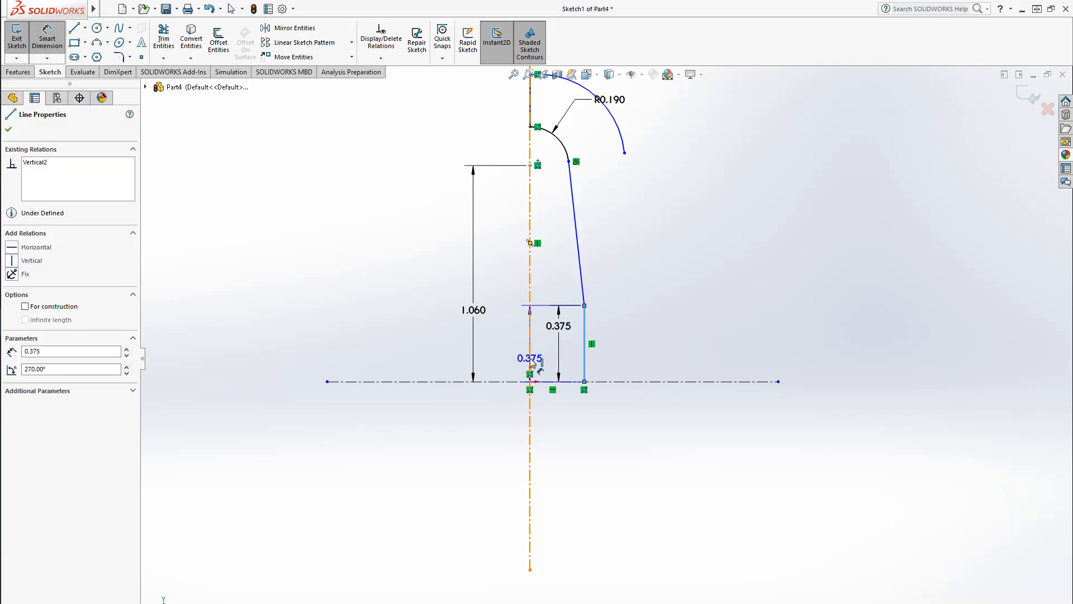
{"action": "left_click", "coordinate": [530, 358]}
{"action": "left_click", "coordinate": [545, 359]}
{"action": "type", "text": "0.31"}
{"action": "key", "text": "Return"}
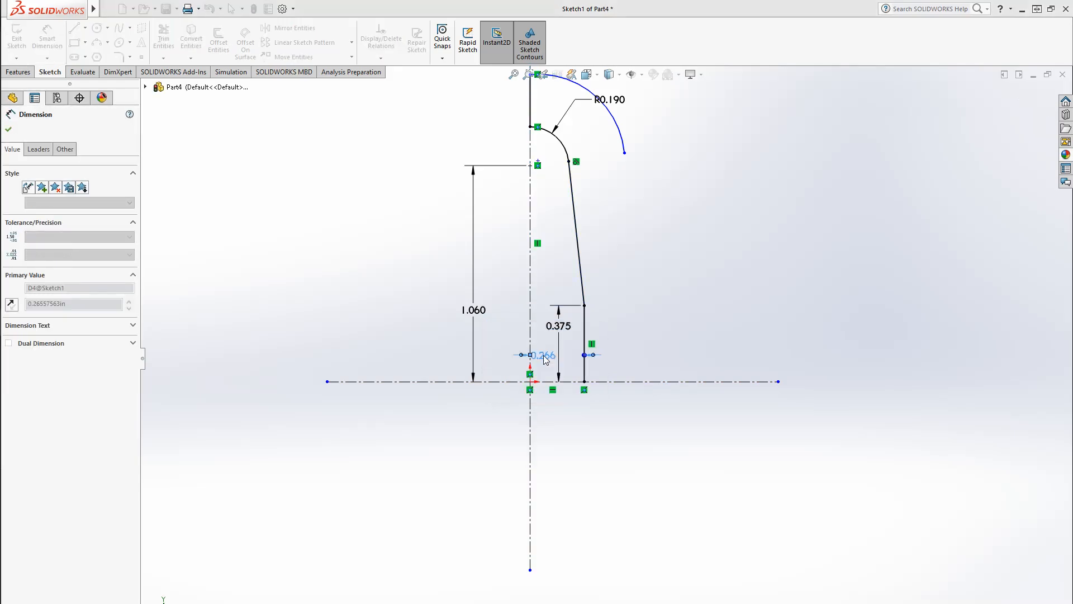
{"action": "left_click", "coordinate": [783, 307]}
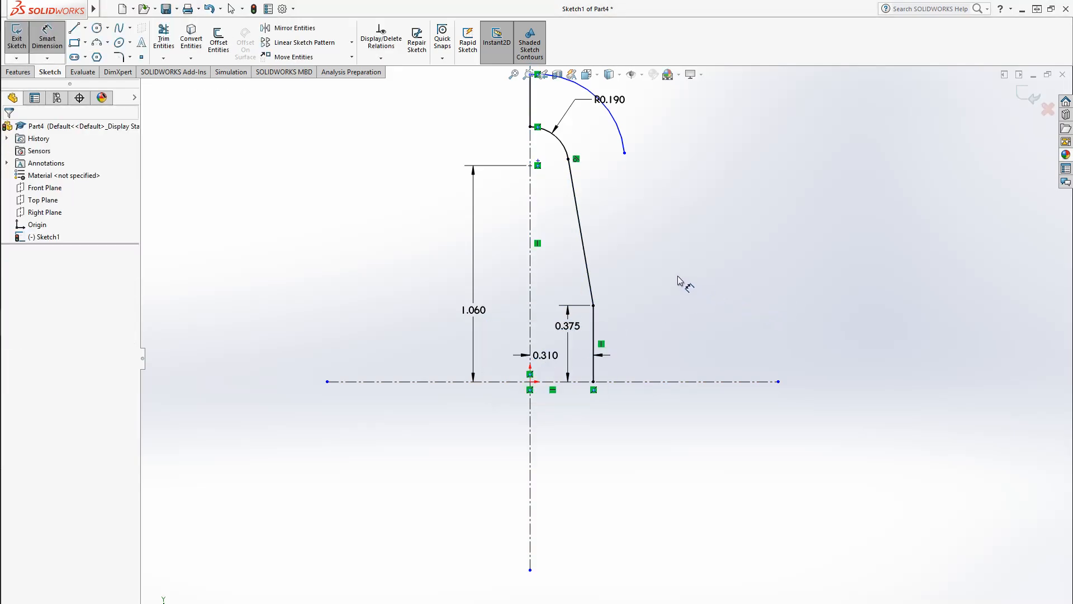
Draw an outer vertical line about 0.5 in up from the horizontal centerline, then a sloped line to the outer arc's free endpoint.
{"action": "left_click", "coordinate": [74, 27]}
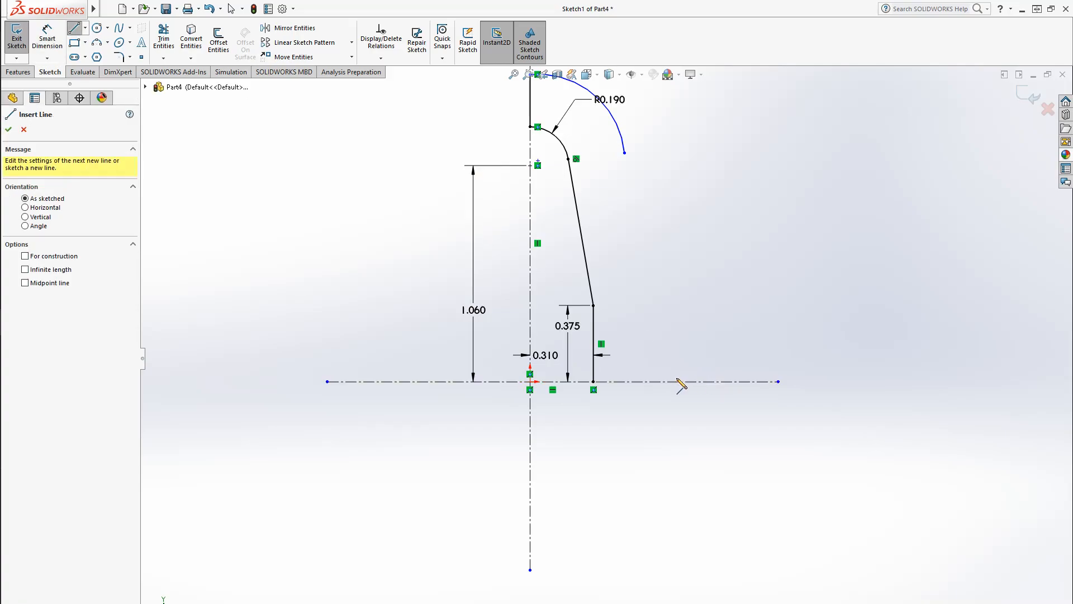
{"action": "left_click", "coordinate": [681, 381]}
{"action": "left_click", "coordinate": [681, 281]}
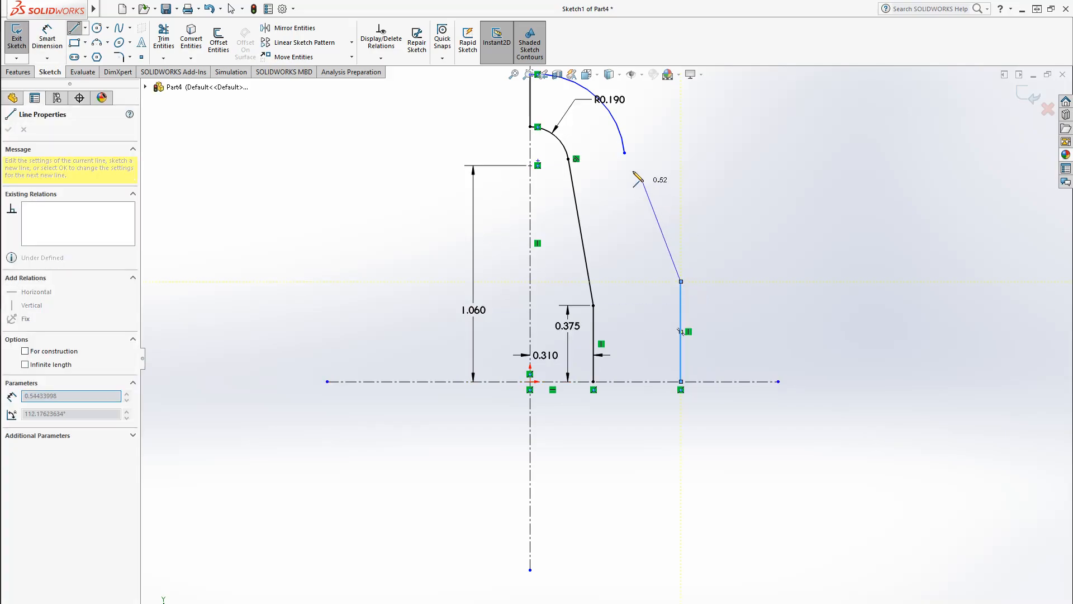
{"action": "left_click", "coordinate": [625, 152]}
{"action": "key", "text": "Escape"}
Make the outer sloped line tangent to the outer arc.
{"action": "left_click", "coordinate": [630, 168]}
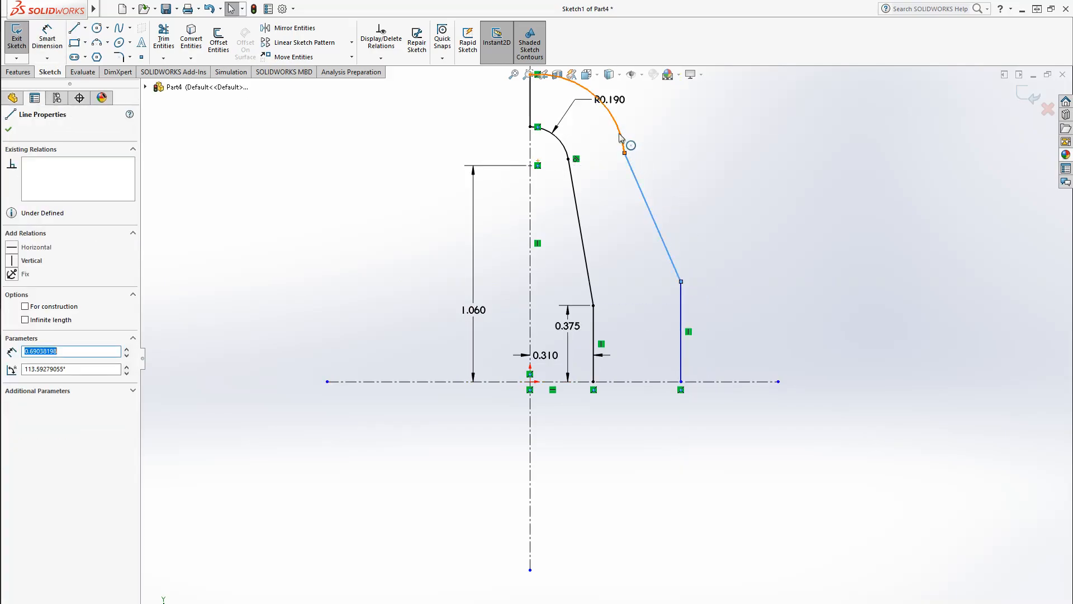
{"action": "left_click", "coordinate": [619, 137], "text": "ctrl"}
{"action": "left_click", "coordinate": [48, 314]}
{"action": "left_click", "coordinate": [180, 203]}
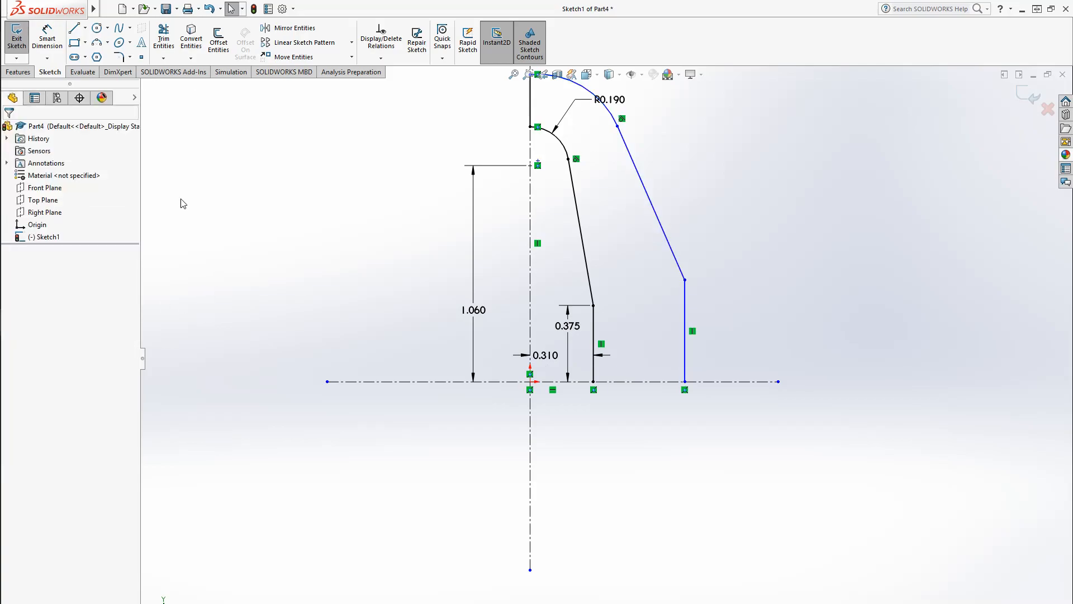
Dimension the outer vertical line at 0.69 in from the vertical centerline.
{"action": "left_click", "coordinate": [47, 38]}
{"action": "left_click", "coordinate": [685, 355]}
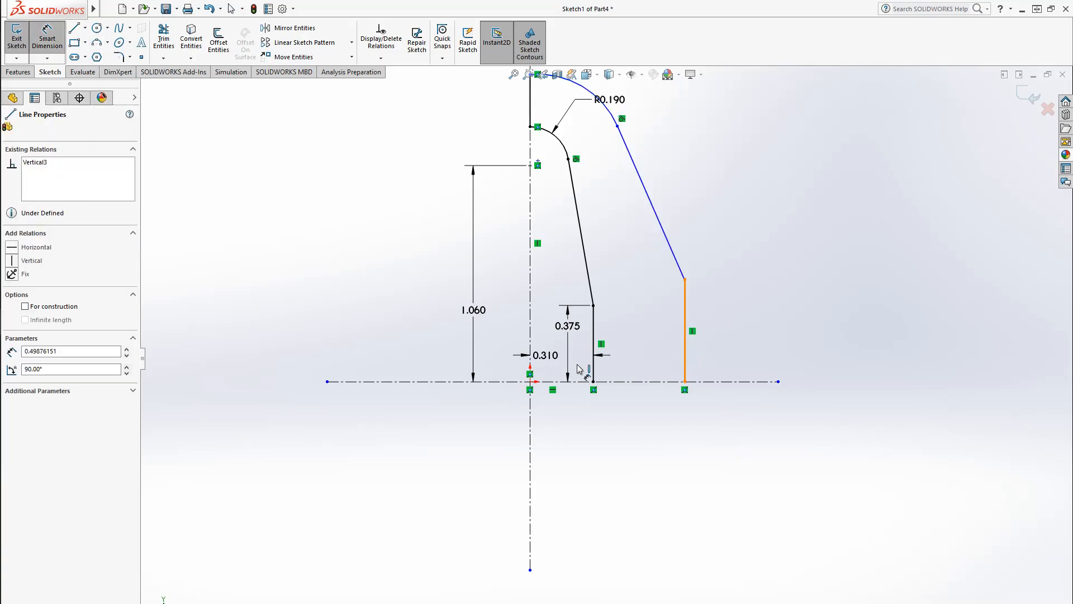
{"action": "left_click", "coordinate": [530, 416]}
{"action": "left_click", "coordinate": [604, 449]}
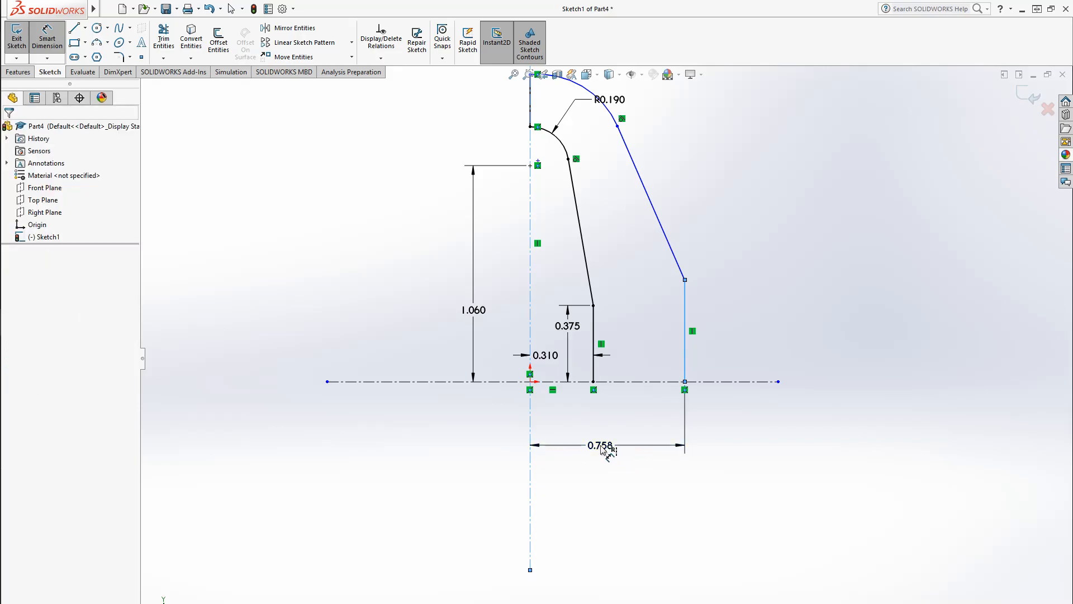
{"action": "key", "text": "Return"}
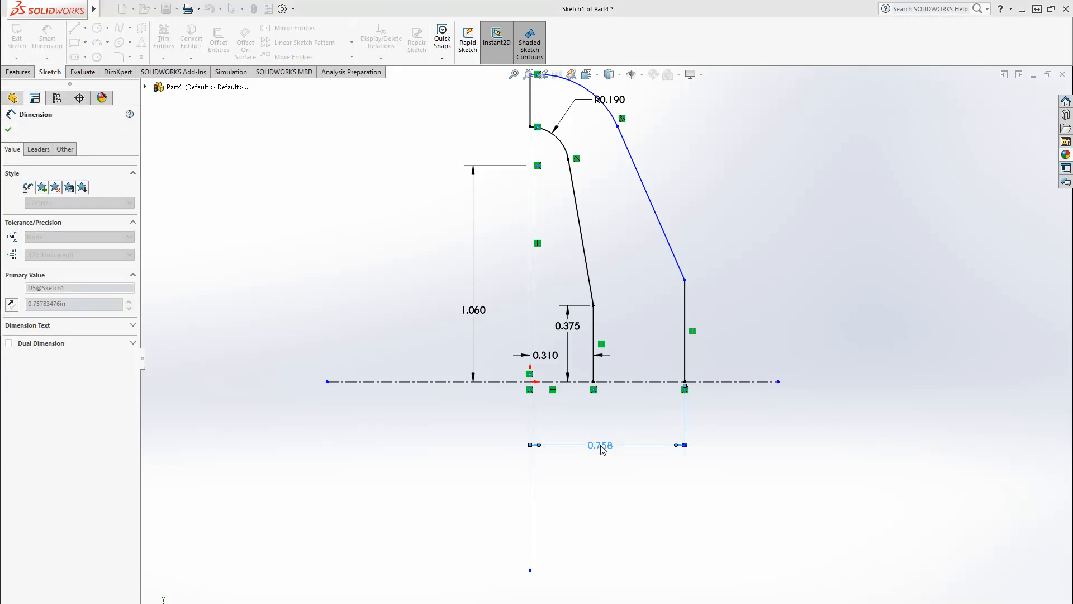
{"action": "left_click", "coordinate": [756, 558]}
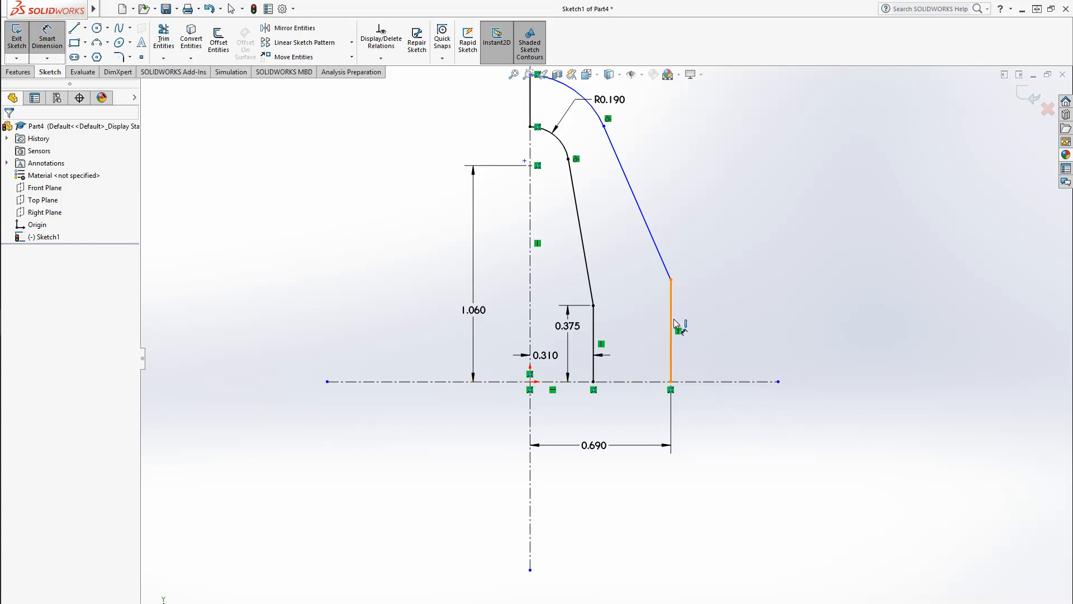
Dimension the upper end of the outer vertical line at 0.44 in above the horizontal centerline.
{"action": "left_click", "coordinate": [671, 279]}
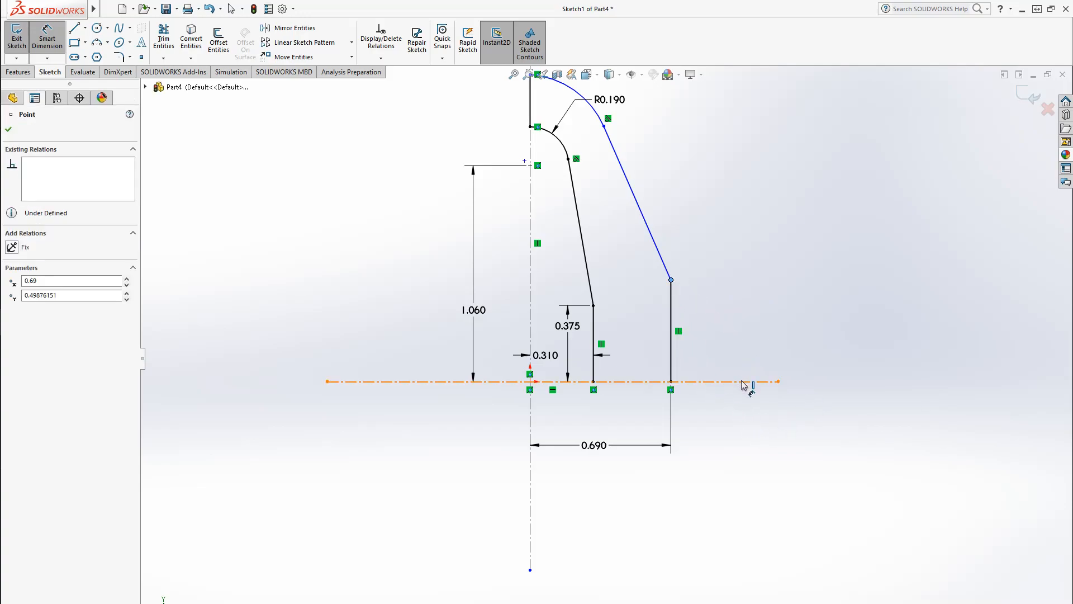
{"action": "left_click", "coordinate": [747, 381]}
{"action": "left_click", "coordinate": [744, 348]}
{"action": "type", "text": ".44"}
{"action": "key", "text": "Return"}
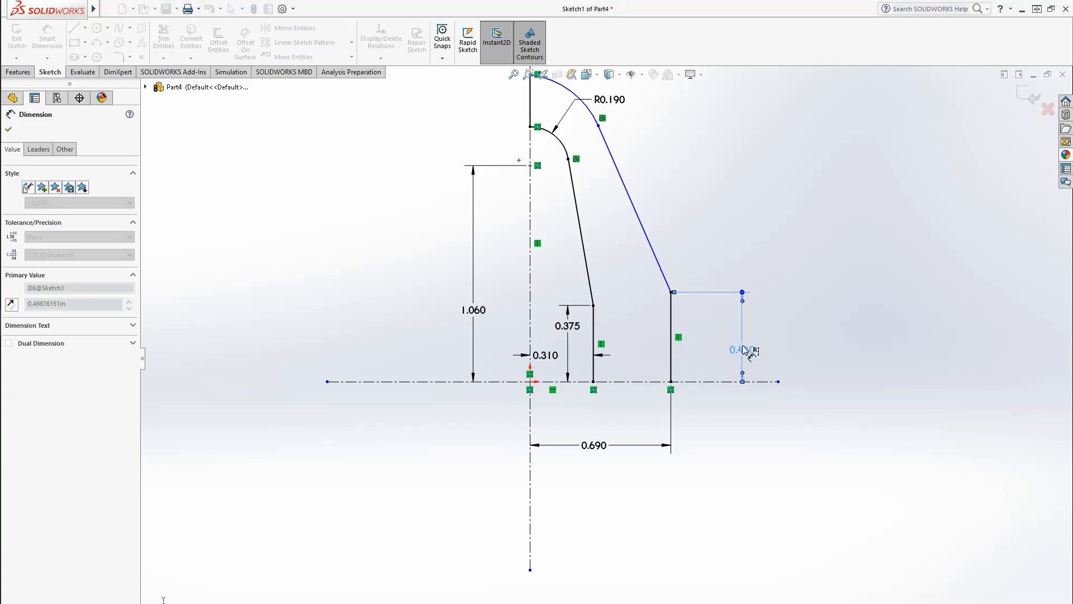
{"action": "left_click", "coordinate": [839, 337]}
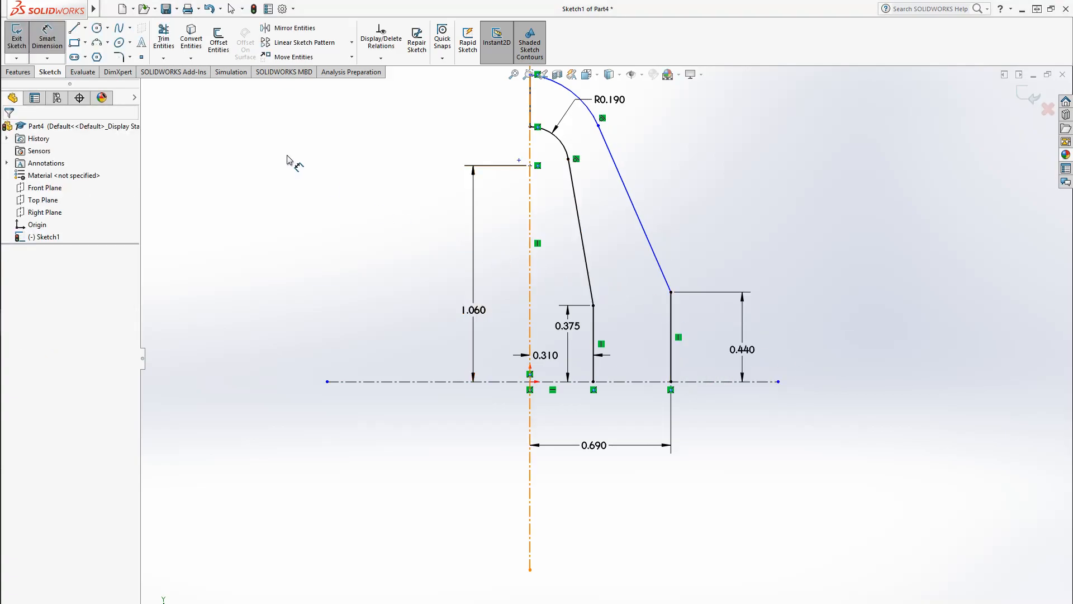
Add a 0.06 in sketch fillet at the corner between the outer vertical line and the outer sloped line.
{"action": "left_click", "coordinate": [119, 57]}
{"action": "left_click", "coordinate": [671, 291]}
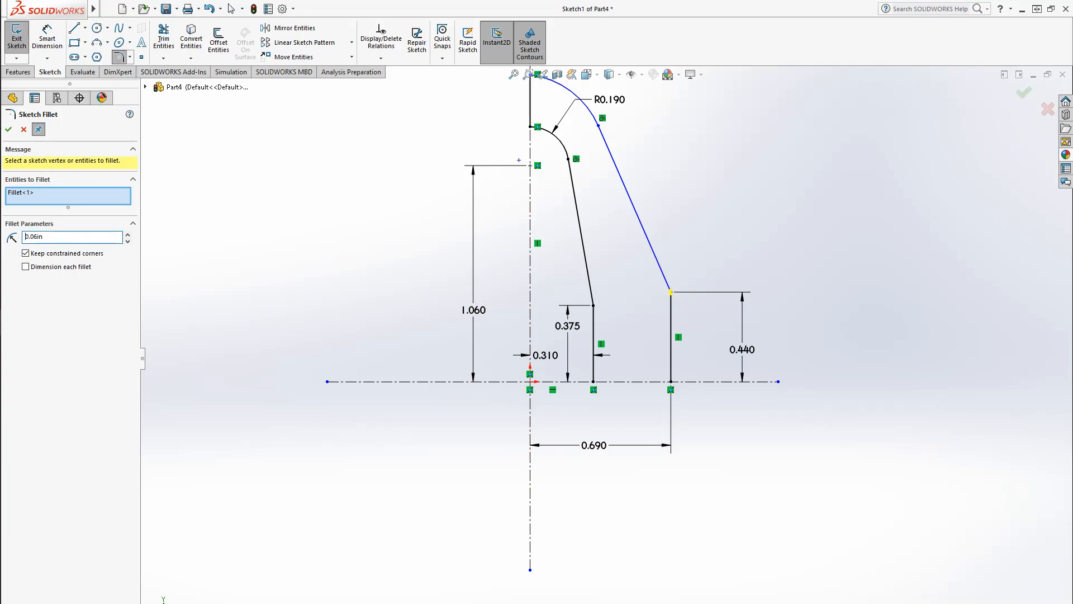
{"action": "key", "text": "Return"}
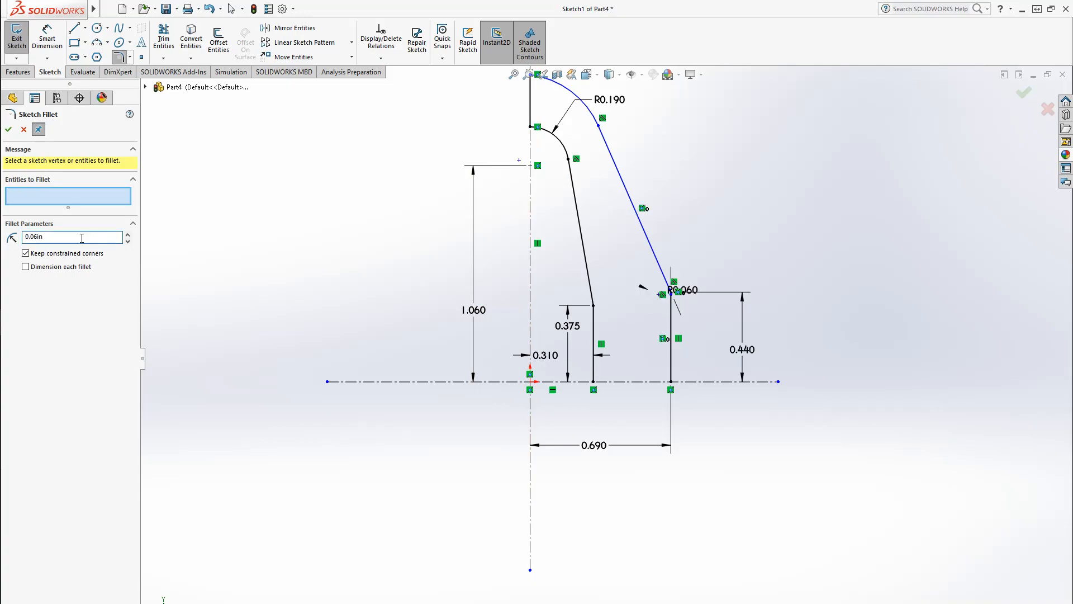
{"action": "key", "text": "Escape"}
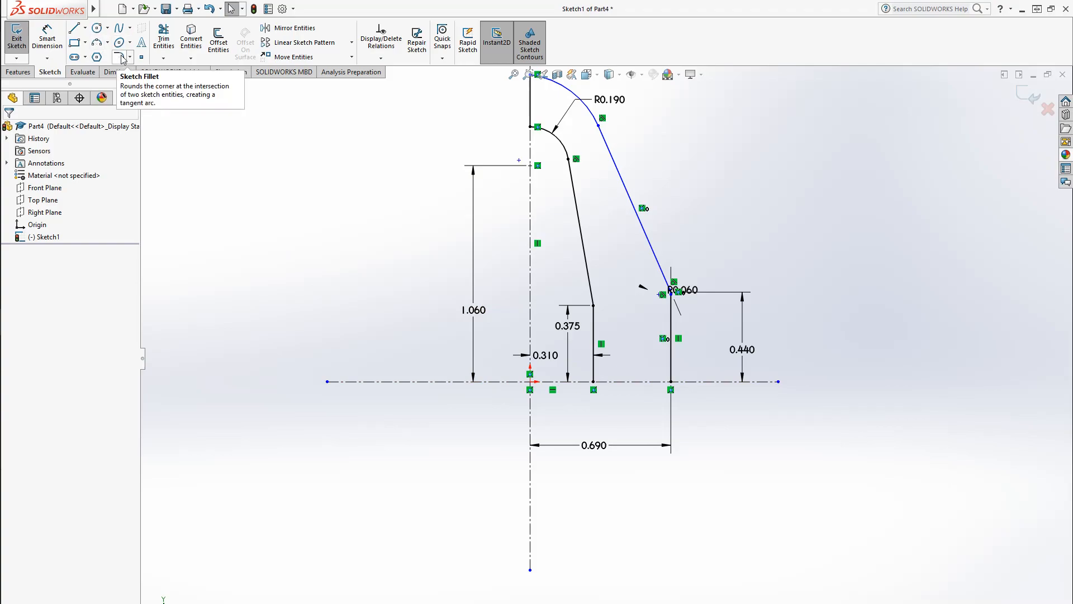
Delete the inner sloped line and check the inner corner radius in the drawing's section A-A.
{"action": "left_click", "coordinate": [593, 296]}
{"action": "key", "text": "Delete"}
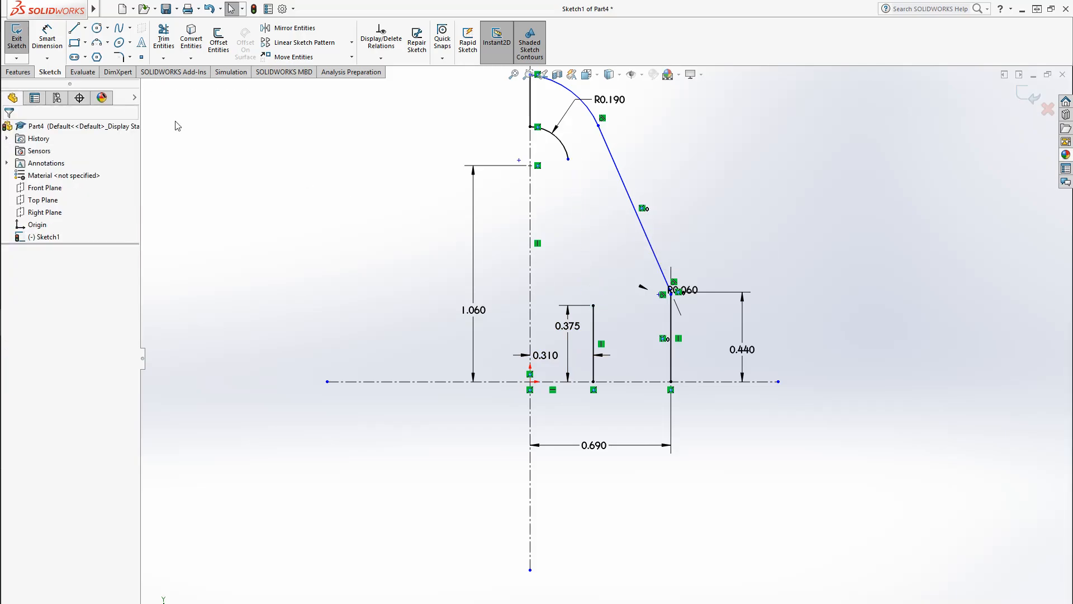
{"action": "key", "text": "alt+Tab"}
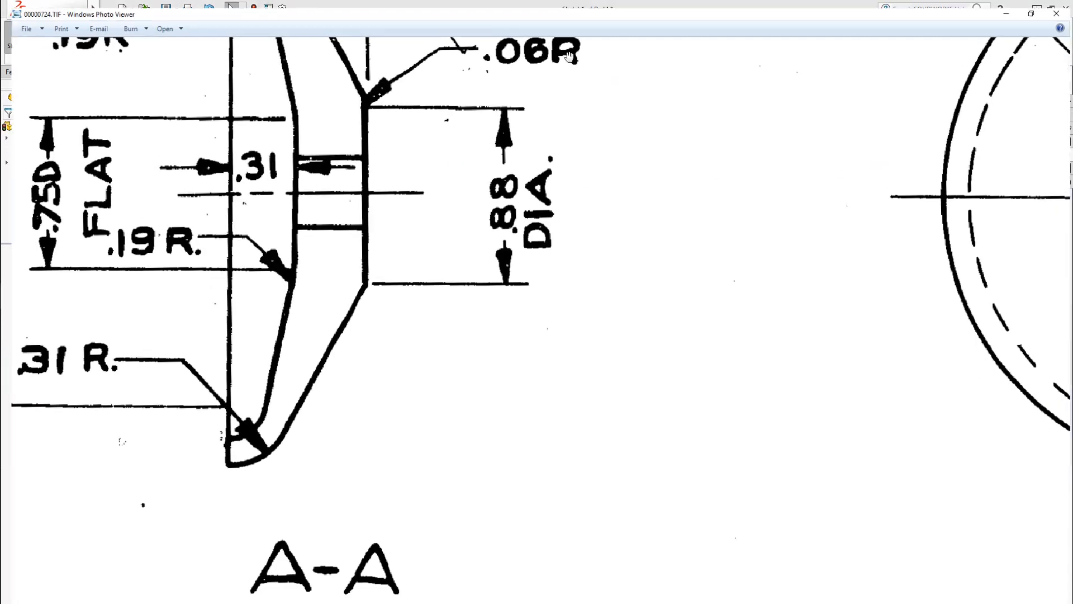
{"action": "mouse_move", "coordinate": [245, 313]}
{"action": "left_mouse_down"}
{"action": "mouse_move", "coordinate": [323, 339]}
{"action": "mouse_move", "coordinate": [375, 443]}
{"action": "left_mouse_up"}
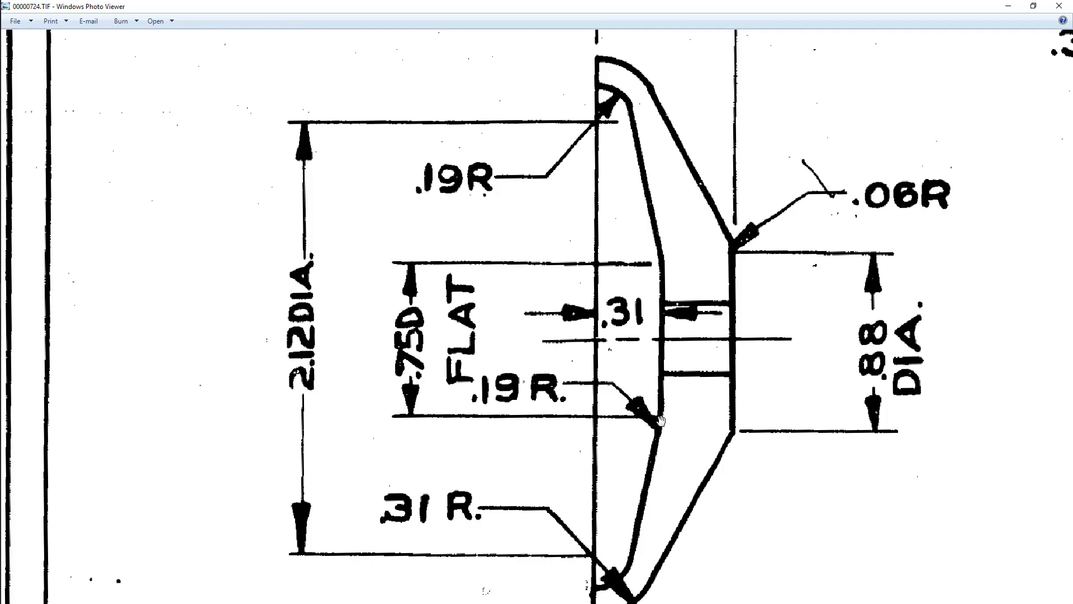
{"action": "mouse_move", "coordinate": [755, 3]}
{"action": "left_mouse_down"}
{"action": "mouse_move", "coordinate": [1072, 290]}
{"action": "mouse_move", "coordinate": [1072, 335]}
{"action": "left_mouse_up"}
{"action": "left_click", "coordinate": [709, 541]}
Draw a tangent arc of about 0.14 in radius from the upper end of the inner vertical line.
{"action": "scroll", "coordinate": [586, 297], "scroll_direction": "down", "scroll_amount": 5}
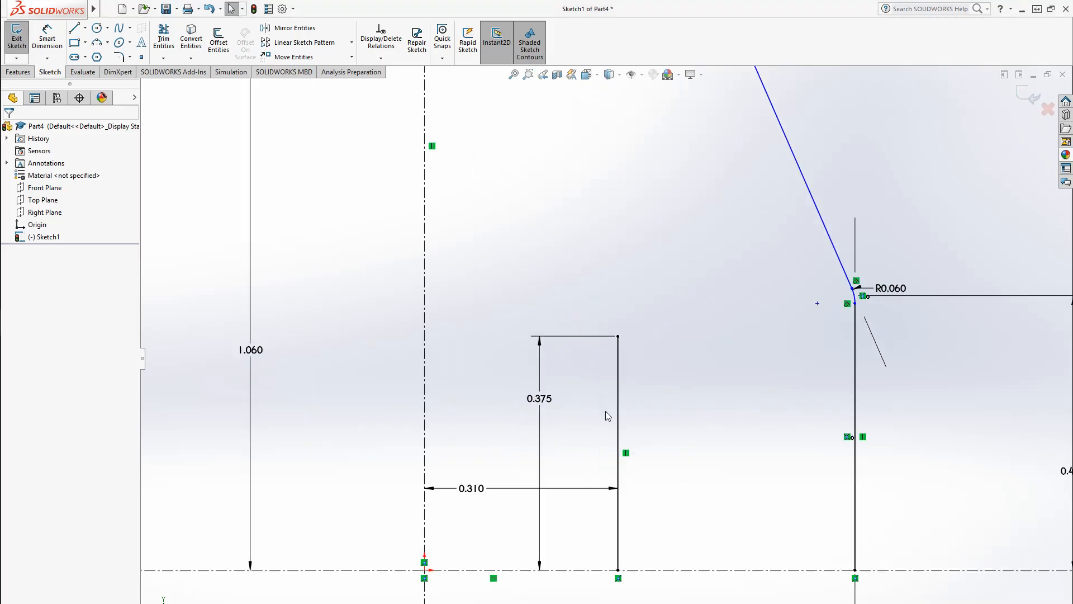
{"action": "left_click", "coordinate": [108, 42]}
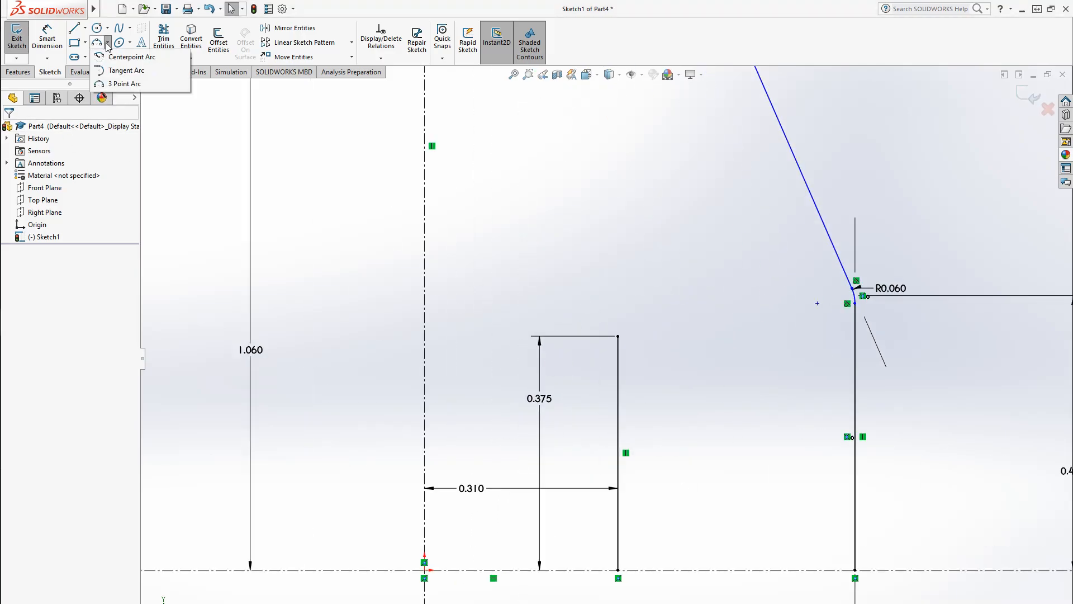
{"action": "left_click", "coordinate": [120, 69]}
{"action": "left_click", "coordinate": [618, 336]}
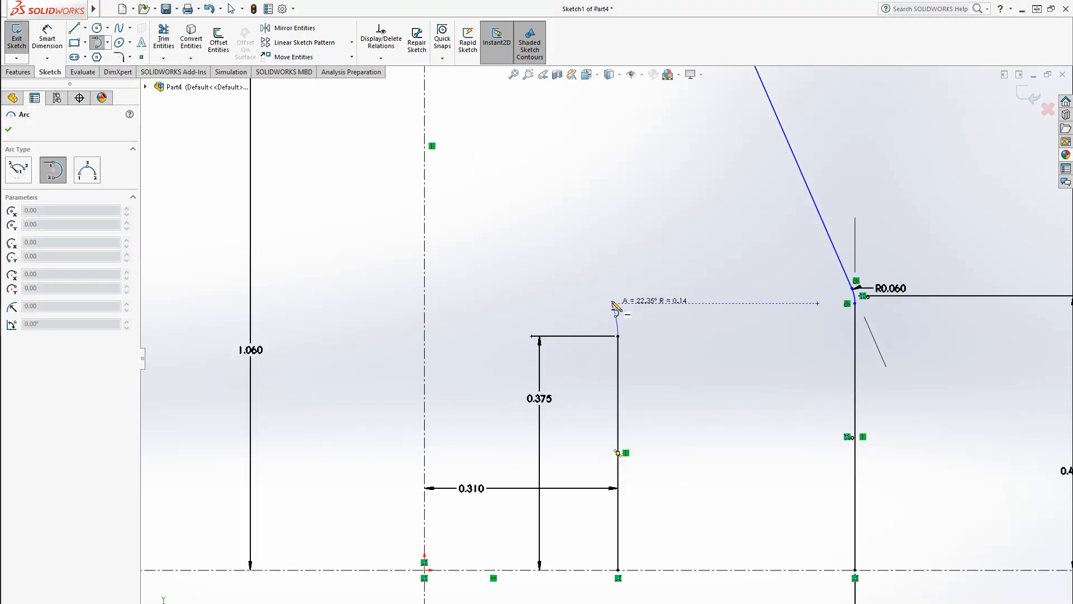
{"action": "left_click", "coordinate": [612, 304]}
{"action": "key", "text": "Escape"}
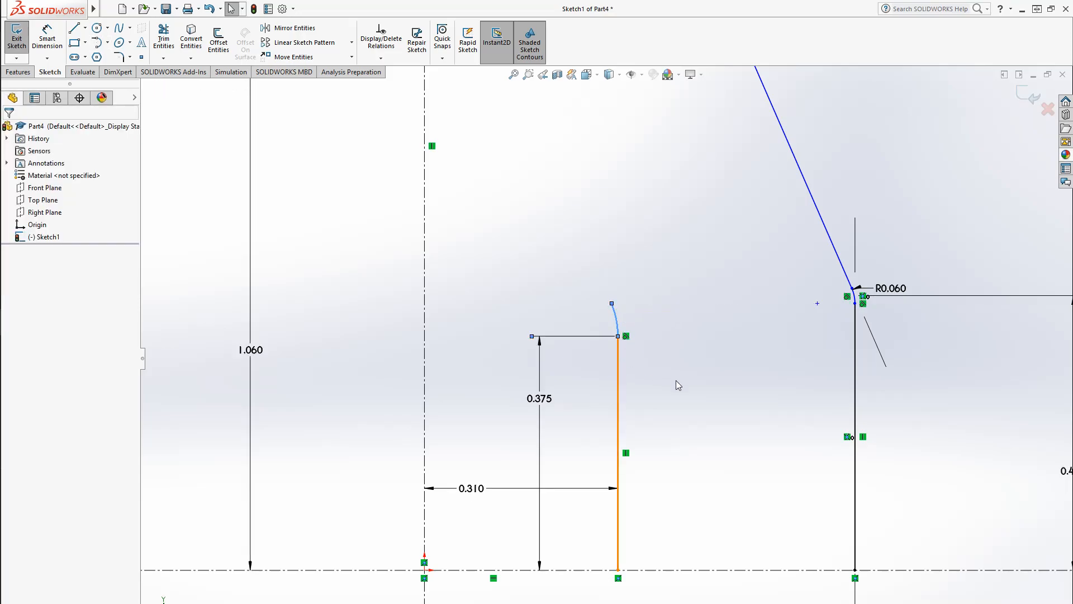
Draw a sloped line from the small arc's free end to the lower endpoint of the inner R0.190 arc.
{"action": "left_click", "coordinate": [74, 28]}
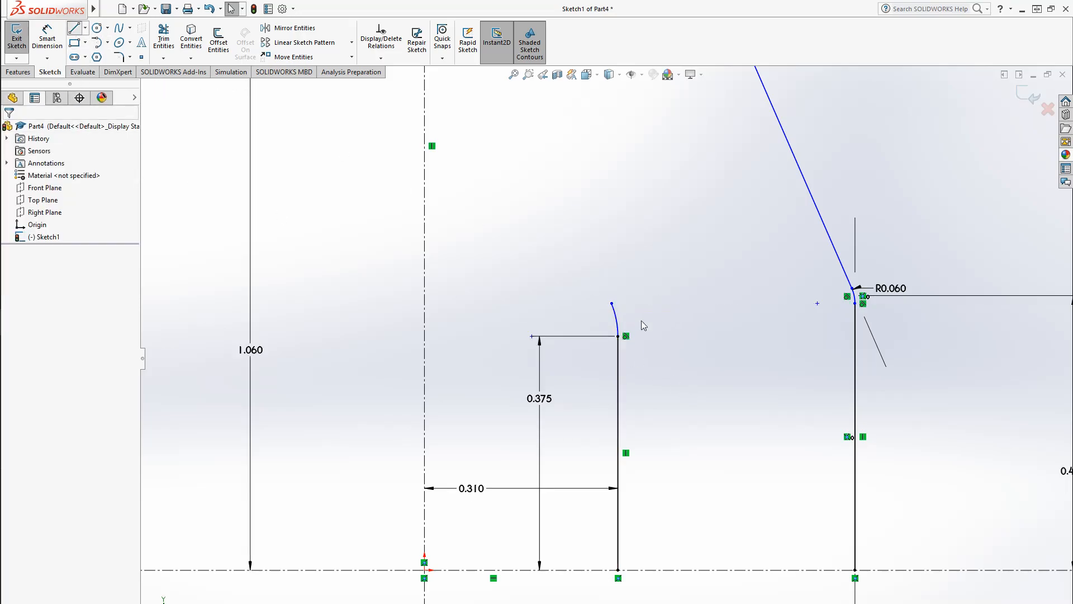
{"action": "left_click", "coordinate": [613, 304]}
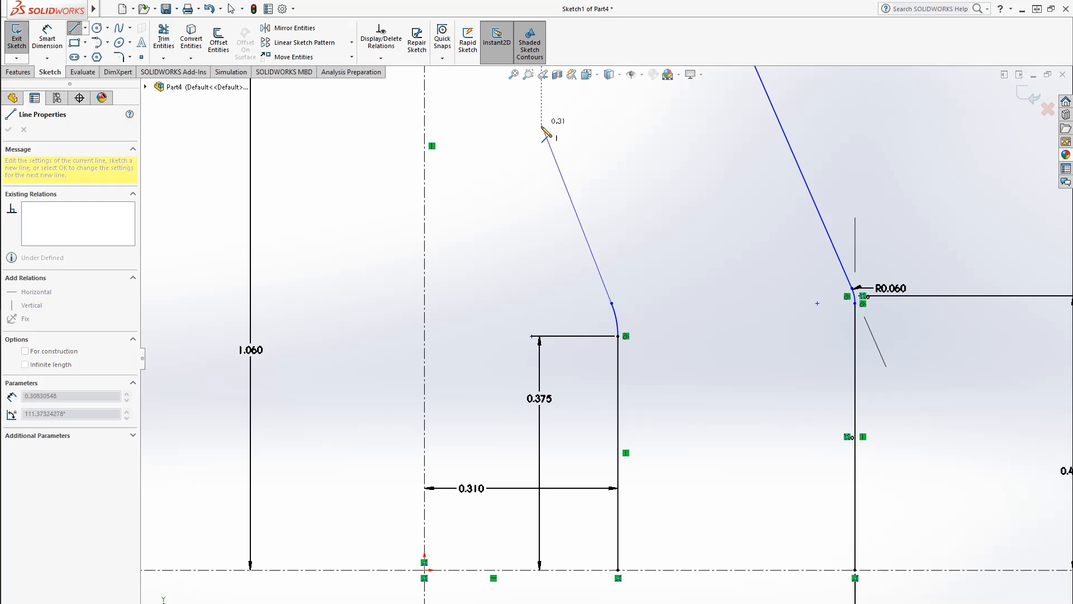
{"action": "scroll", "coordinate": [606, 358], "scroll_direction": "up", "scroll_amount": 4}
{"action": "left_click", "coordinate": [580, 169]}
{"action": "key", "text": "Escape"}
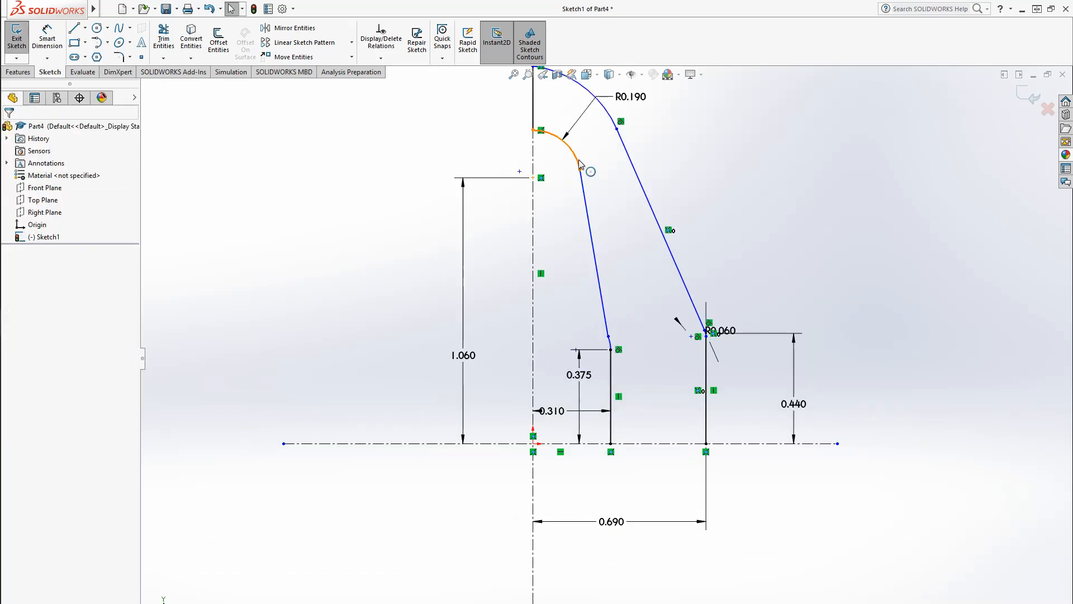
Make the inner sloped line tangent to the inner R0.190 arc and to the small arc at its lower end.
{"action": "left_click", "coordinate": [578, 161]}
{"action": "left_click", "coordinate": [584, 188], "text": "ctrl"}
{"action": "left_click", "coordinate": [33, 310]}
{"action": "key", "text": "Escape"}
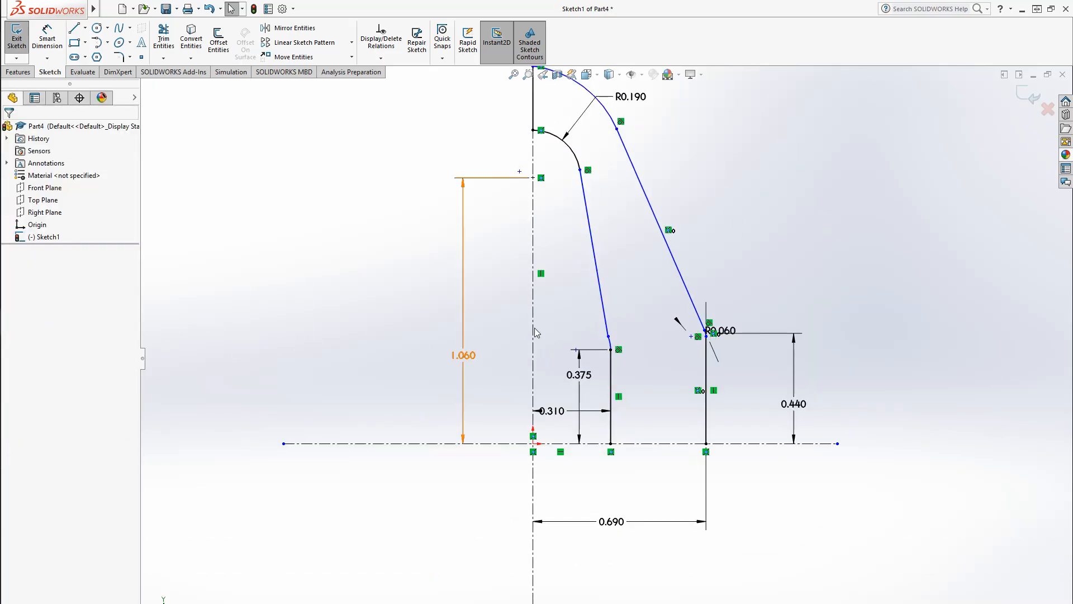
{"action": "left_click", "coordinate": [611, 342]}
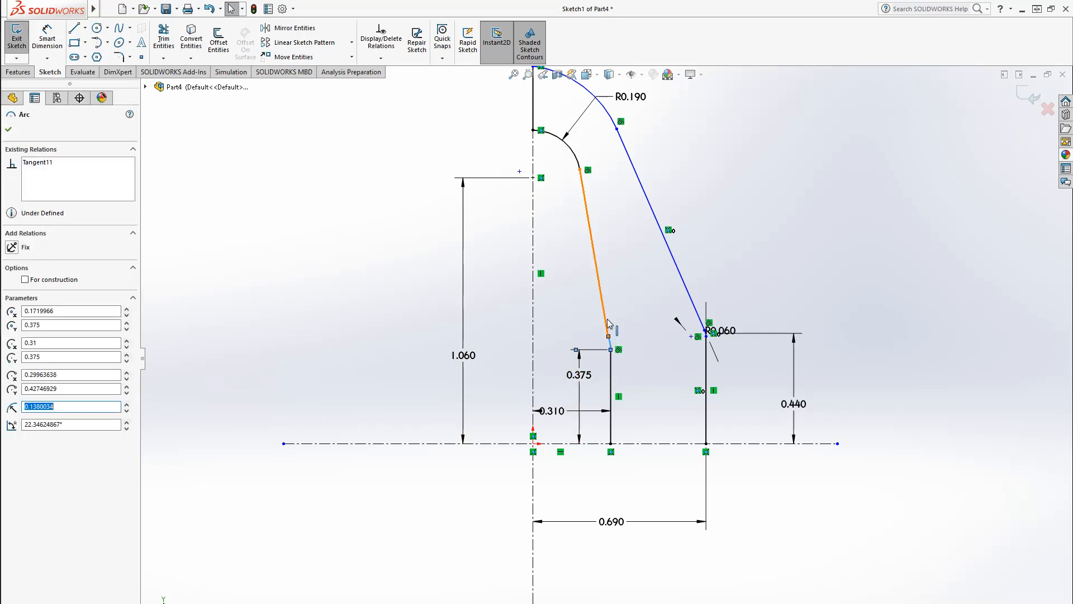
{"action": "left_click", "coordinate": [594, 251], "text": "ctrl"}
{"action": "left_click", "coordinate": [42, 312]}
{"action": "left_click", "coordinate": [178, 104]}
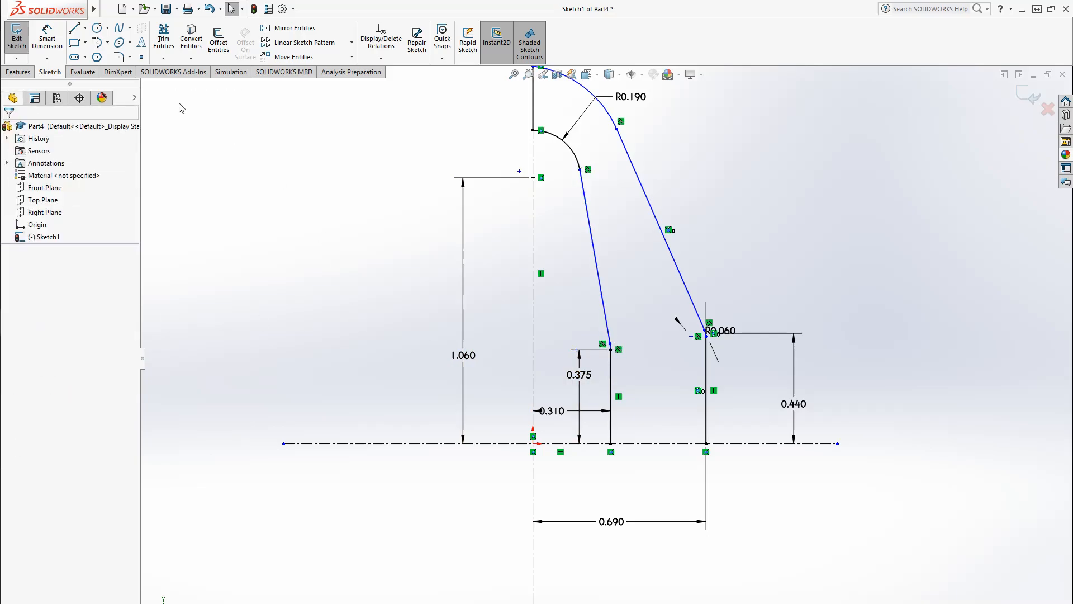
Dimension the radius of the small arc above the inner vertical line at 0.19 in.
{"action": "left_click", "coordinate": [47, 39]}
{"action": "scroll", "coordinate": [632, 414], "scroll_direction": "down", "scroll_amount": 5}
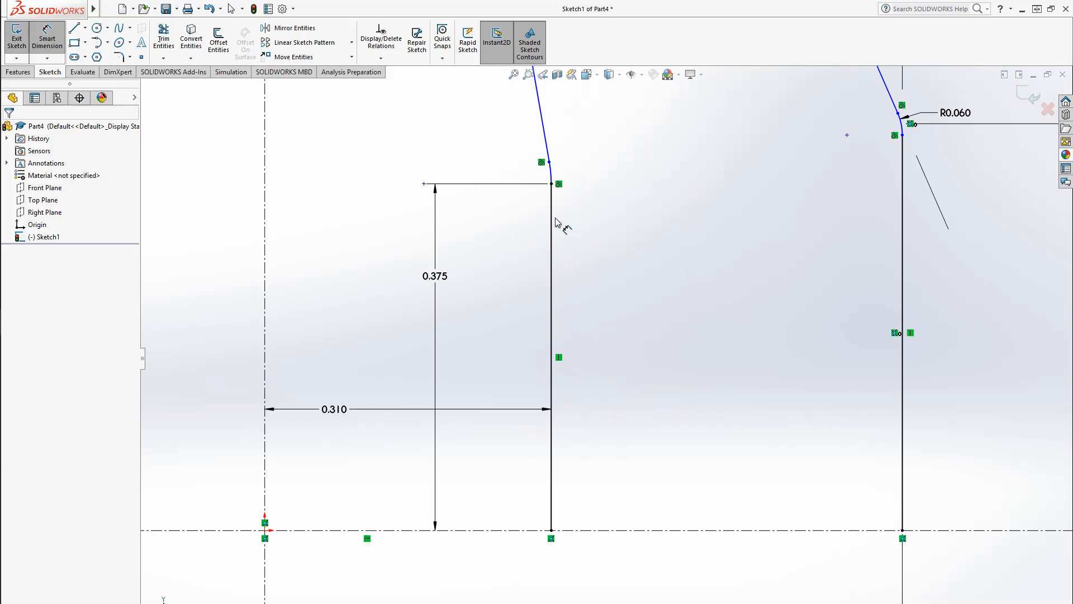
{"action": "left_click", "coordinate": [551, 170]}
{"action": "left_click", "coordinate": [575, 168]}
{"action": "type", "text": ".19"}
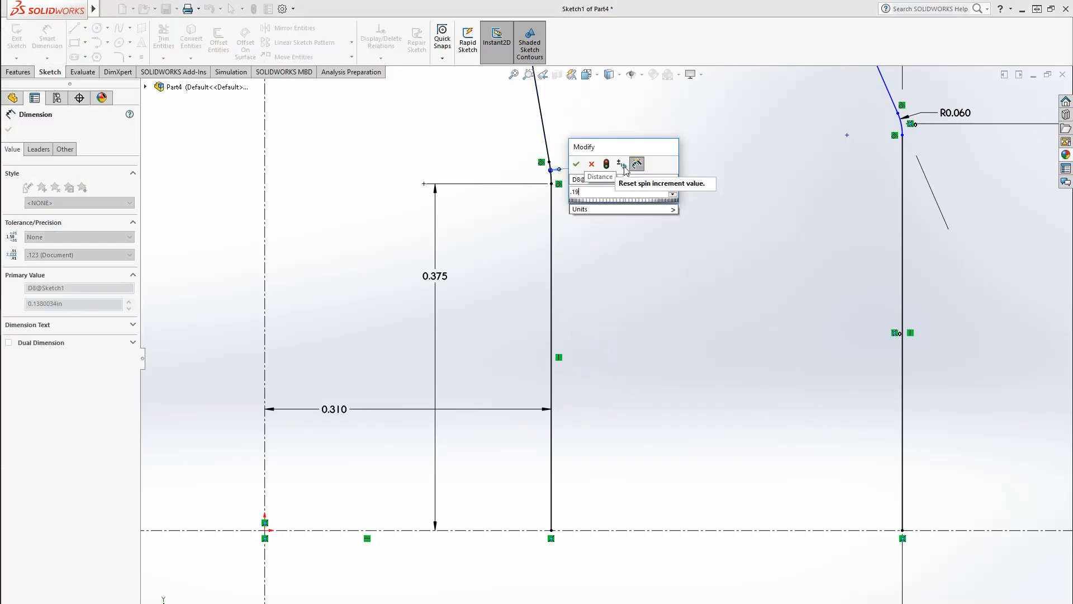
{"action": "key", "text": "Return"}
{"action": "scroll", "coordinate": [642, 358], "scroll_direction": "up", "scroll_amount": 3}
{"action": "scroll", "coordinate": [633, 382], "scroll_direction": "up", "scroll_amount": 2}
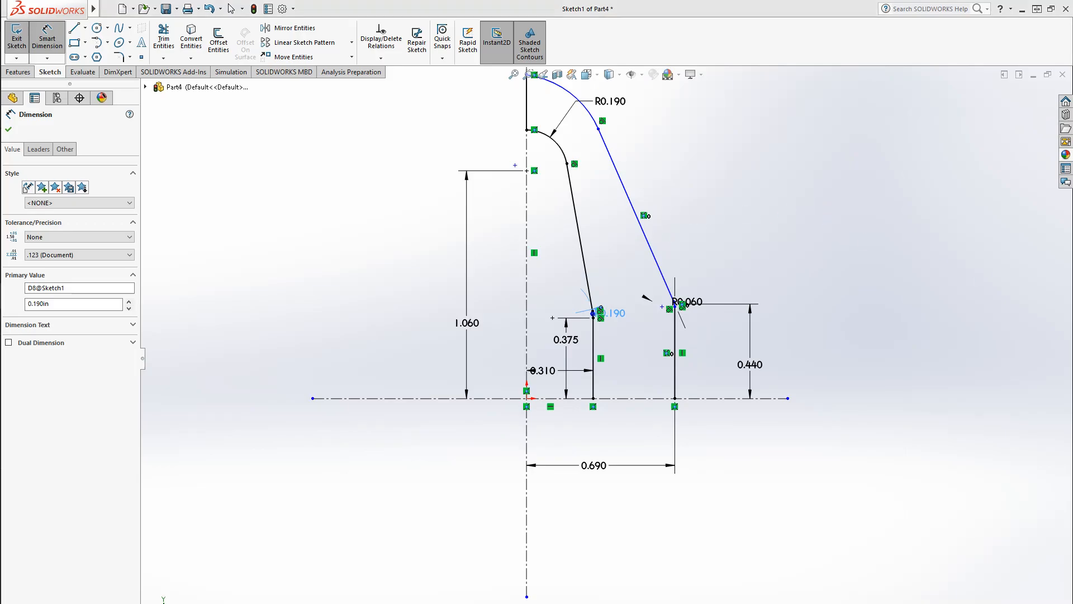
{"action": "left_click", "coordinate": [829, 230]}
Make the outer arc concentric with the inner R0.190 arc at the top of the profile.
{"action": "middle_click_drag", "start_coordinate": [629, 155], "coordinate": [606, 322], "text": "ctrl"}
{"action": "scroll", "coordinate": [628, 206], "scroll_direction": "down", "scroll_amount": 1}
{"action": "key", "text": "Escape"}
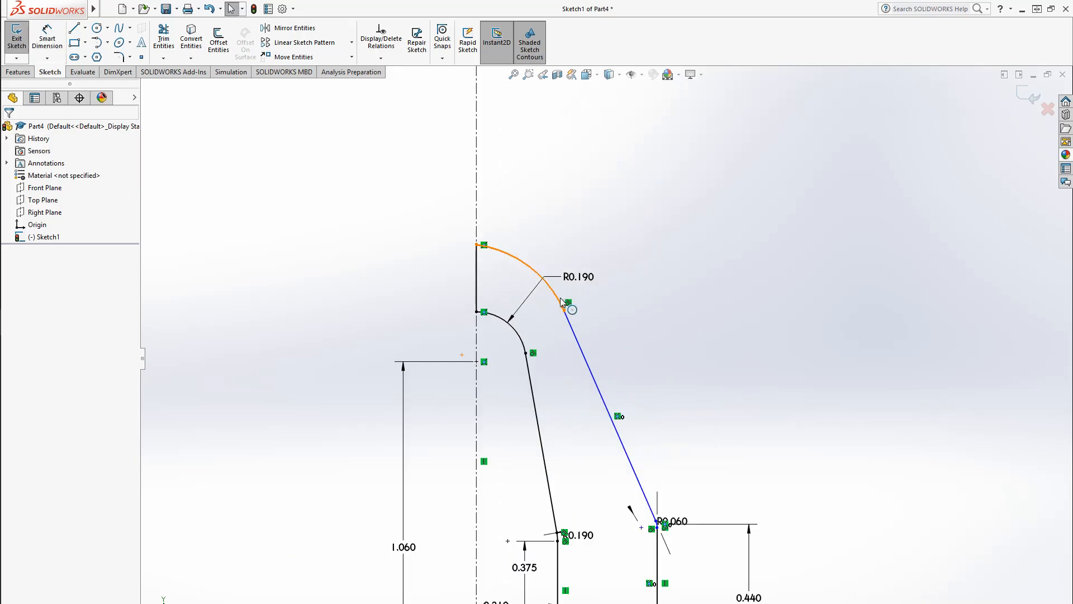
{"action": "left_click", "coordinate": [559, 299]}
{"action": "left_click", "coordinate": [517, 333], "text": "ctrl"}
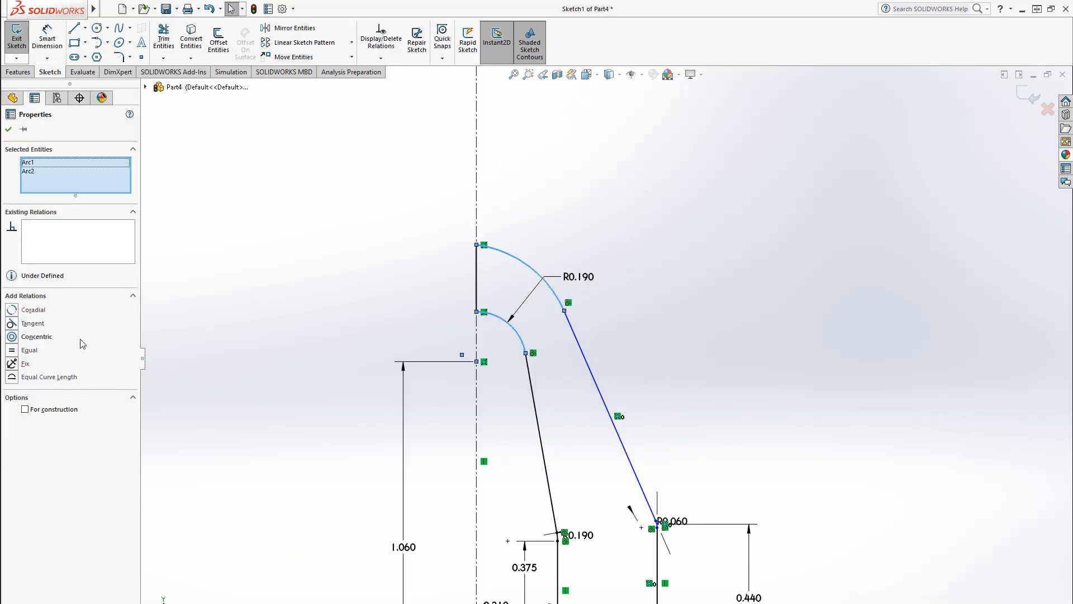
{"action": "left_click", "coordinate": [37, 336]}
{"action": "left_click", "coordinate": [382, 283]}
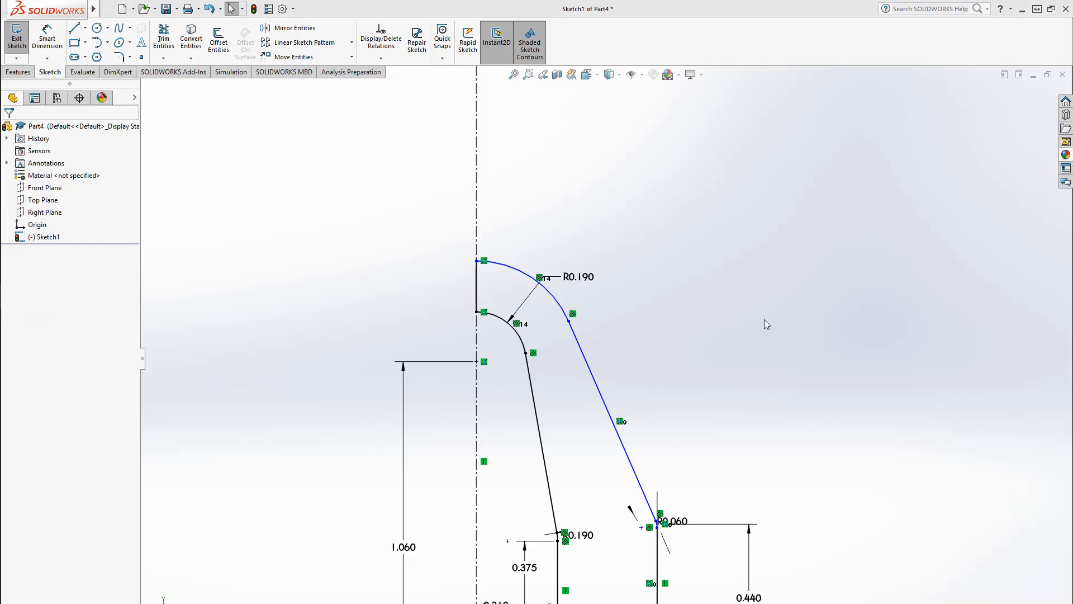
Dimension the outer arc's radius at 0.31 in.
{"action": "left_click", "coordinate": [47, 39]}
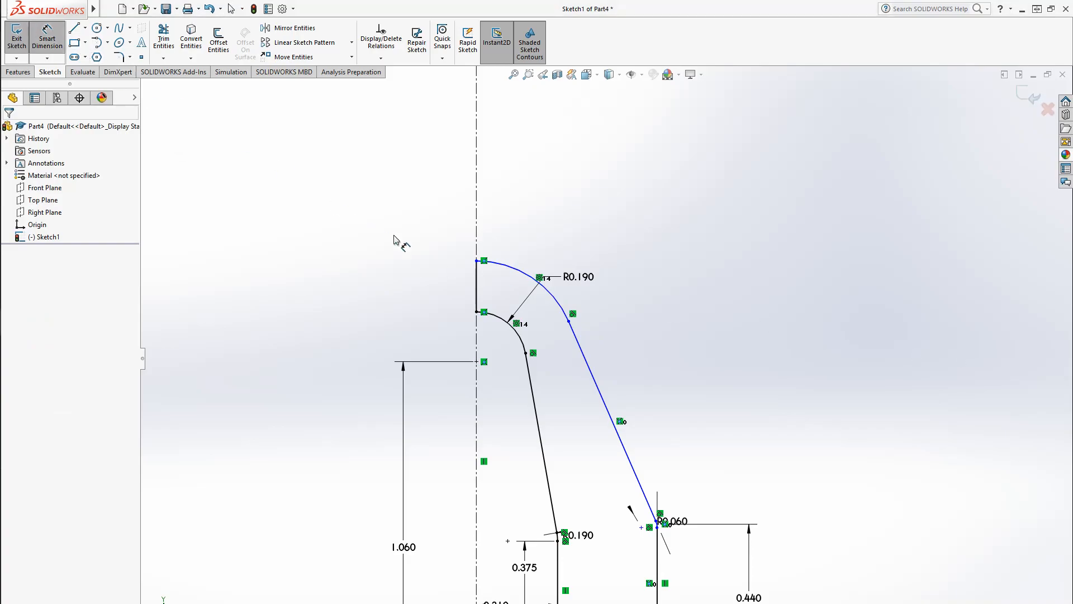
{"action": "left_click", "coordinate": [501, 309]}
{"action": "left_click", "coordinate": [563, 299]}
{"action": "left_click", "coordinate": [548, 324]}
{"action": "type", "text": ".31"}
{"action": "key", "text": "Return"}
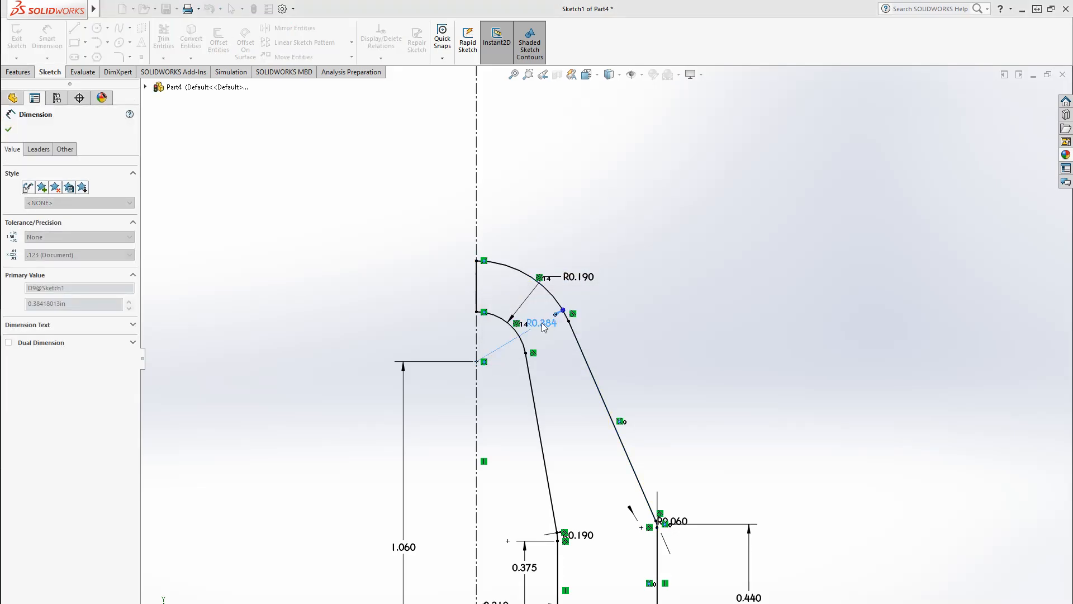
{"action": "left_click", "coordinate": [769, 379]}
Draw a horizontal line joining the inner and outer vertical lines between the horizontal centerline and the 0.375 in height.
{"action": "scroll", "coordinate": [660, 500], "scroll_direction": "up", "scroll_amount": 6}
{"action": "scroll", "coordinate": [609, 469], "scroll_direction": "down", "scroll_amount": 3}
{"action": "scroll", "coordinate": [614, 416], "scroll_direction": "down", "scroll_amount": 3}
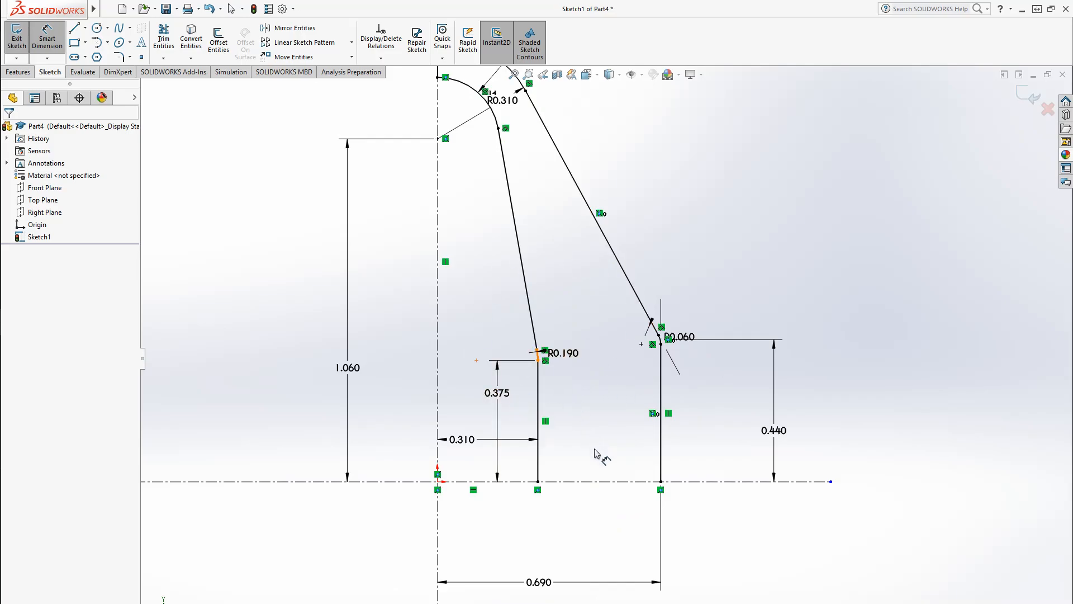
{"action": "left_click", "coordinate": [73, 28]}
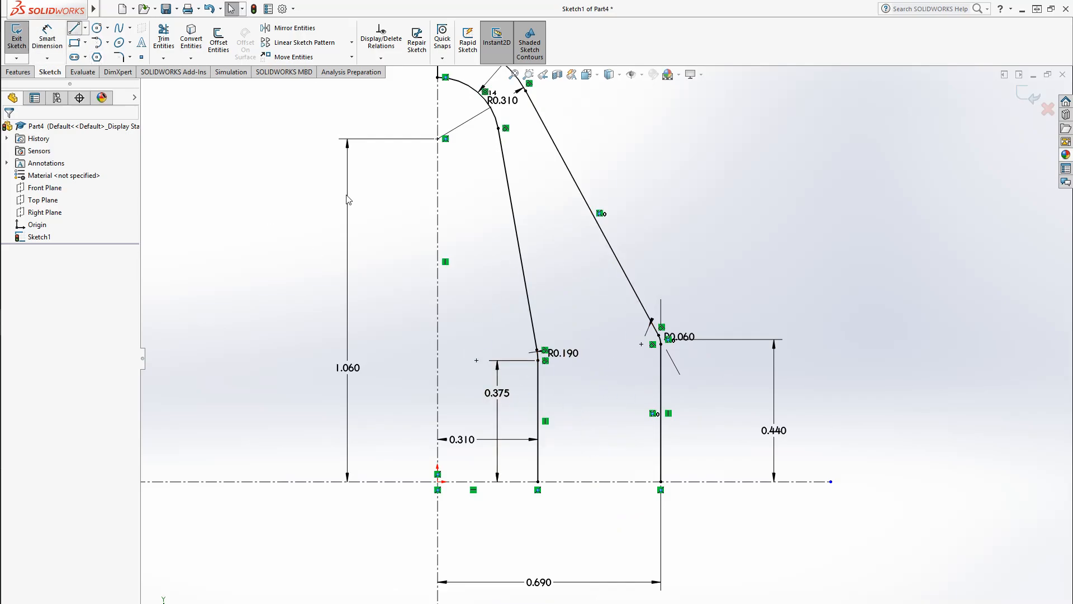
{"action": "left_click", "coordinate": [538, 427]}
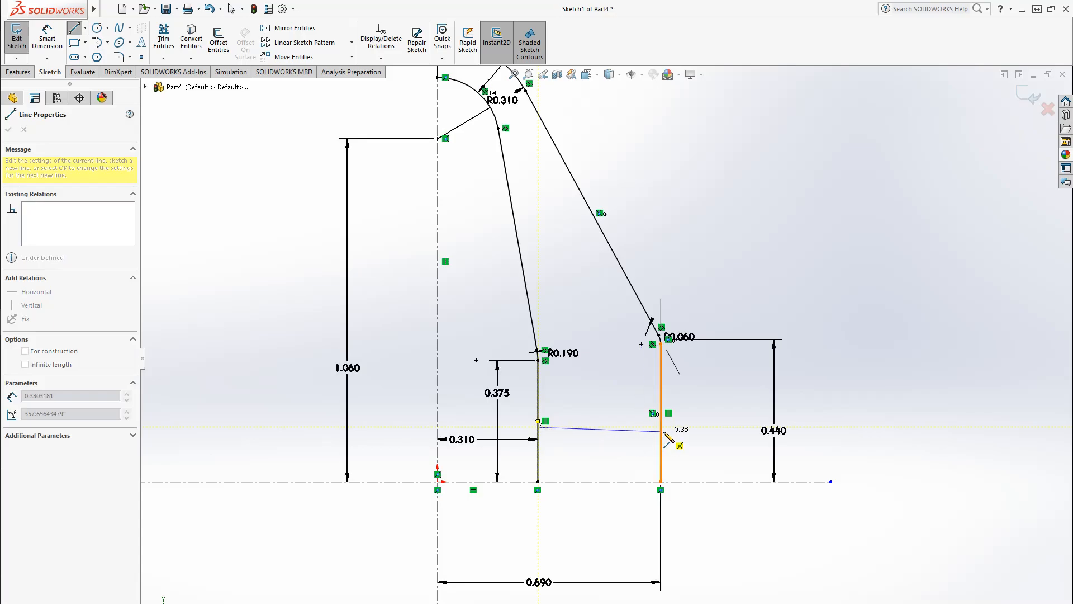
{"action": "left_click", "coordinate": [661, 428]}
{"action": "key", "text": "Escape"}
Convert the inner and outer vertical lines to construction geometry.
{"action": "left_click", "coordinate": [662, 448]}
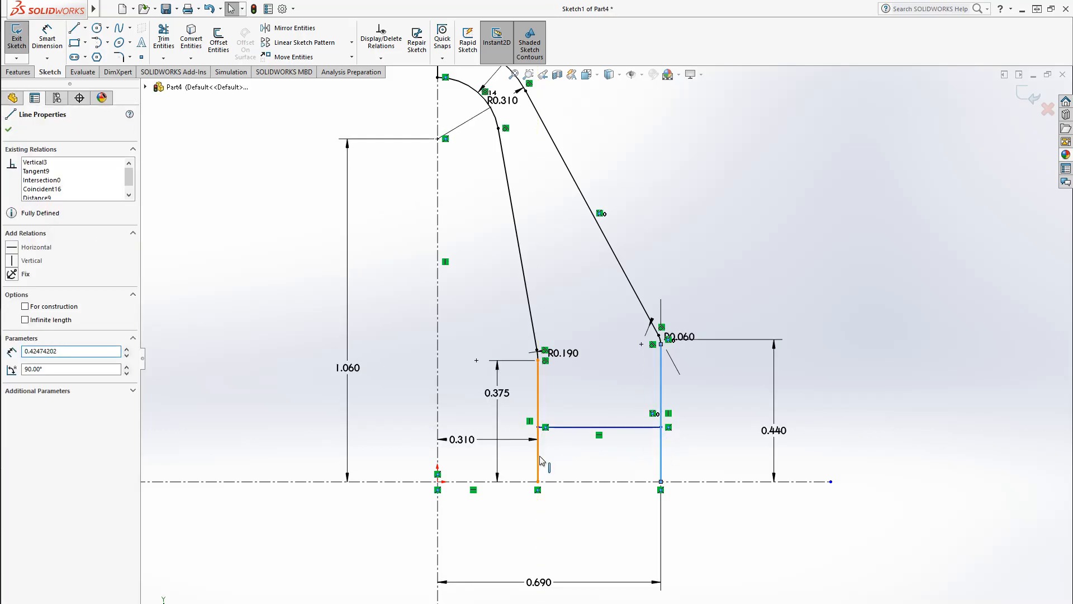
{"action": "left_click", "coordinate": [538, 457], "text": "ctrl"}
{"action": "left_click", "coordinate": [182, 289]}
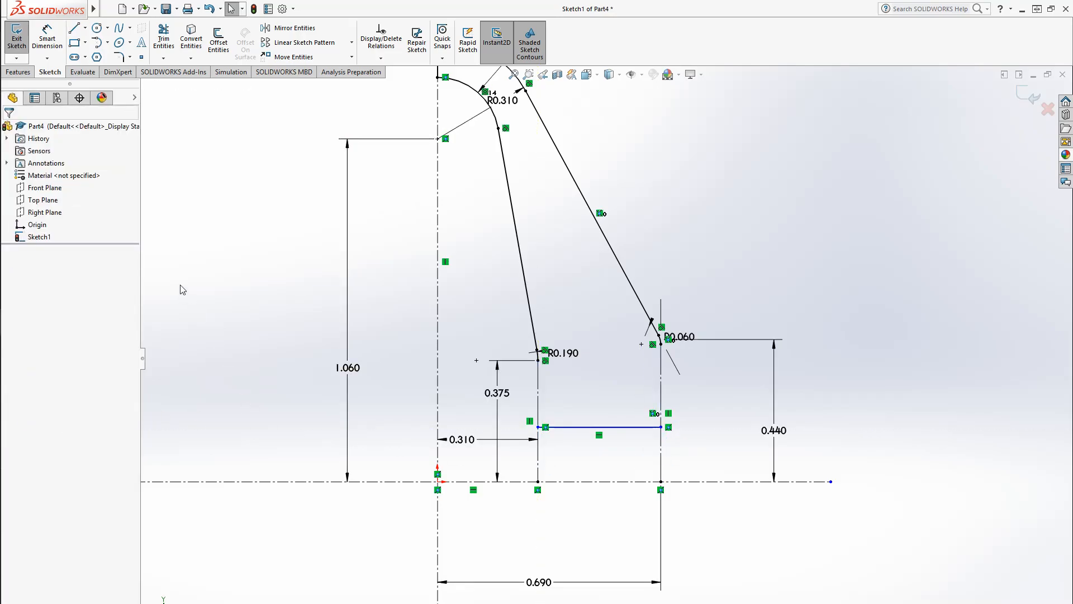
Draw solid vertical lines from both ends of the horizontal line up to the inner and outer corner arcs.
{"action": "left_click", "coordinate": [74, 28]}
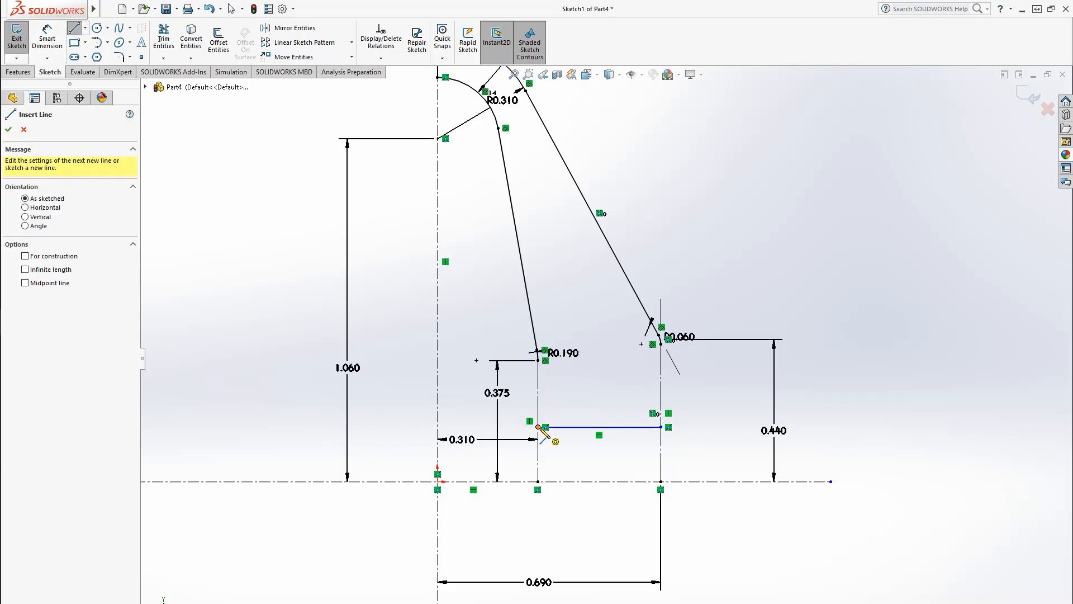
{"action": "left_click", "coordinate": [538, 427]}
{"action": "double_click", "coordinate": [538, 360]}
{"action": "left_click", "coordinate": [661, 427]}
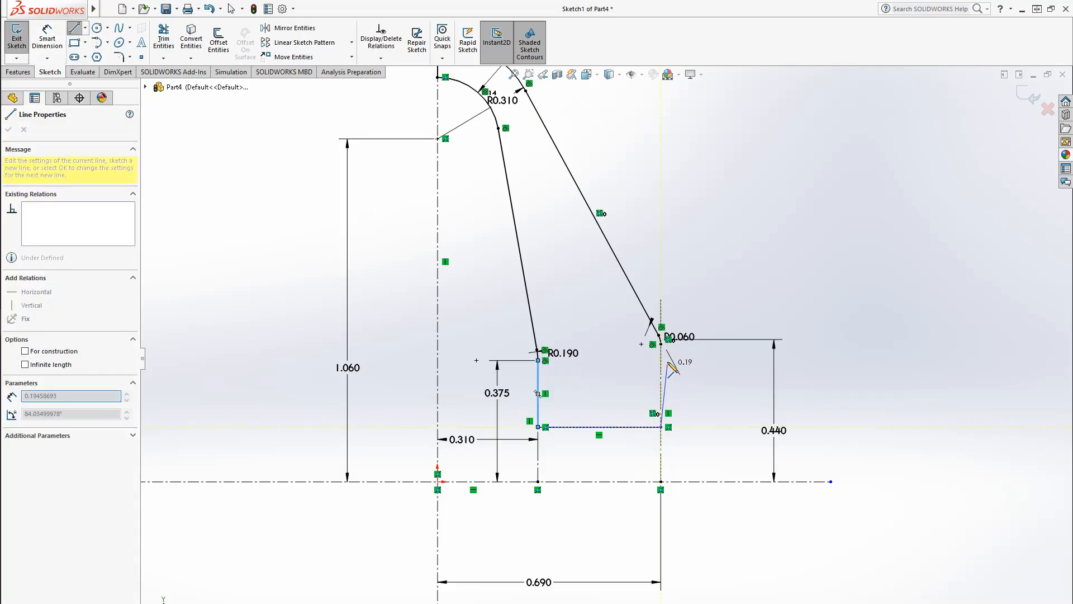
{"action": "left_click", "coordinate": [661, 344]}
{"action": "key", "text": "Escape"}
Dimension the profile's lower horizontal line at .34/2 in above the horizontal centerline.
{"action": "left_click", "coordinate": [47, 39]}
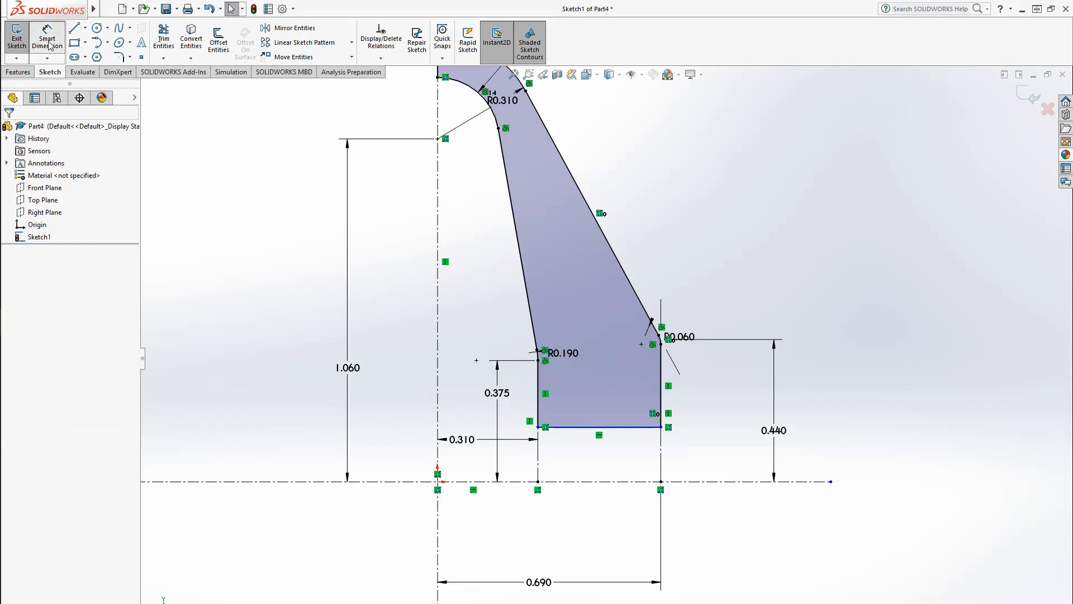
{"action": "left_click", "coordinate": [635, 427]}
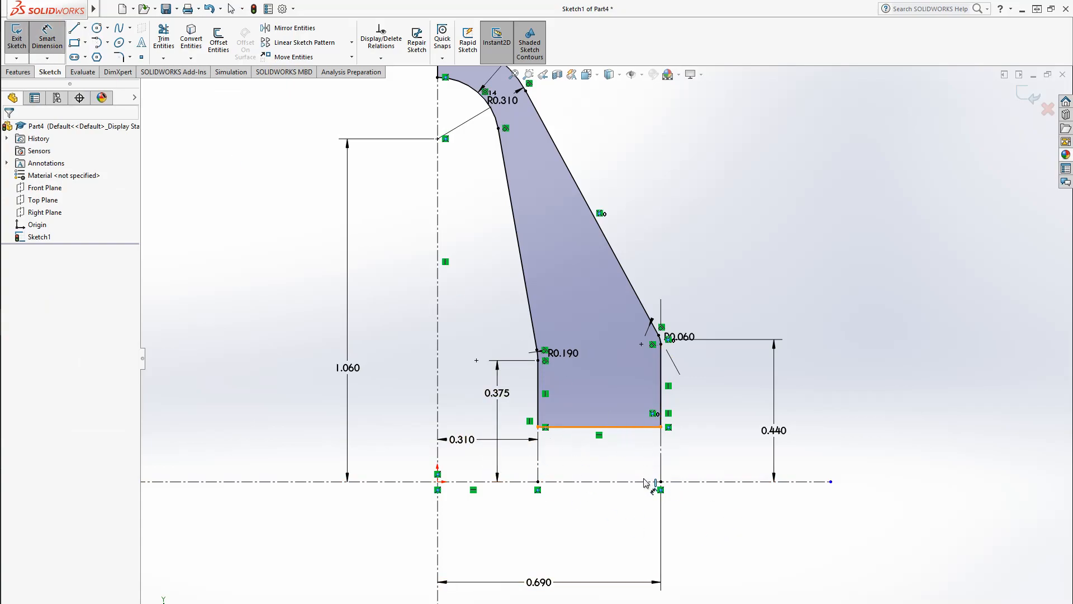
{"action": "left_click", "coordinate": [641, 481]}
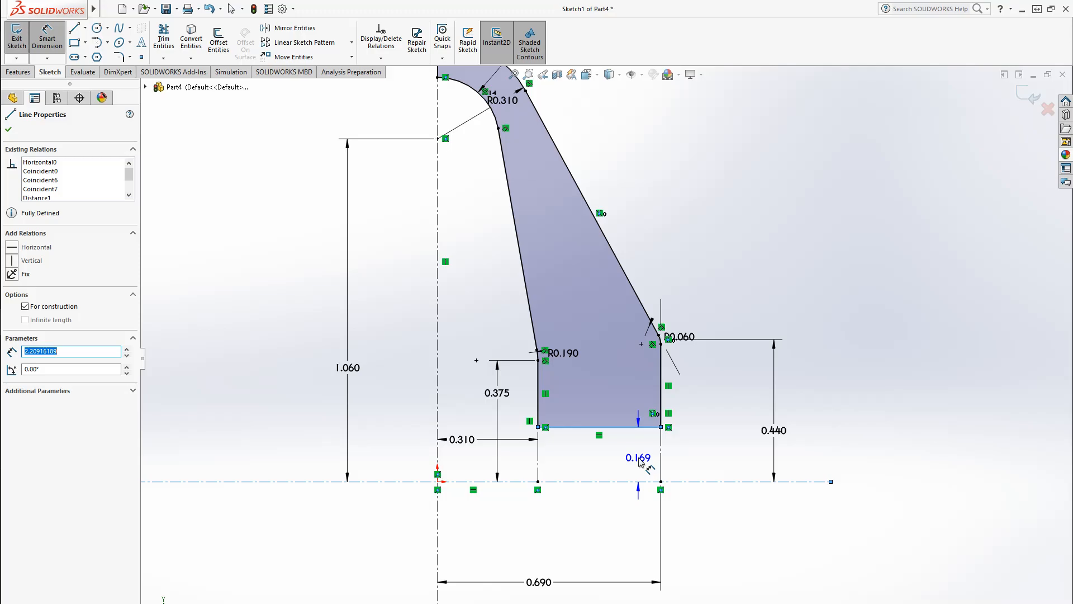
{"action": "left_click", "coordinate": [641, 460]}
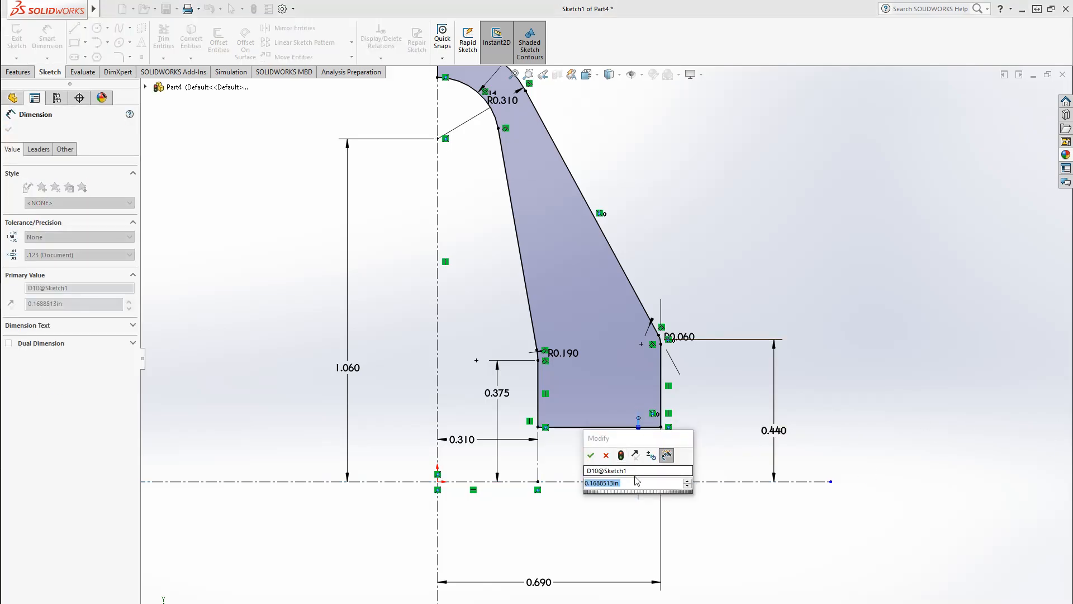
{"action": "type", "text": ".34"}
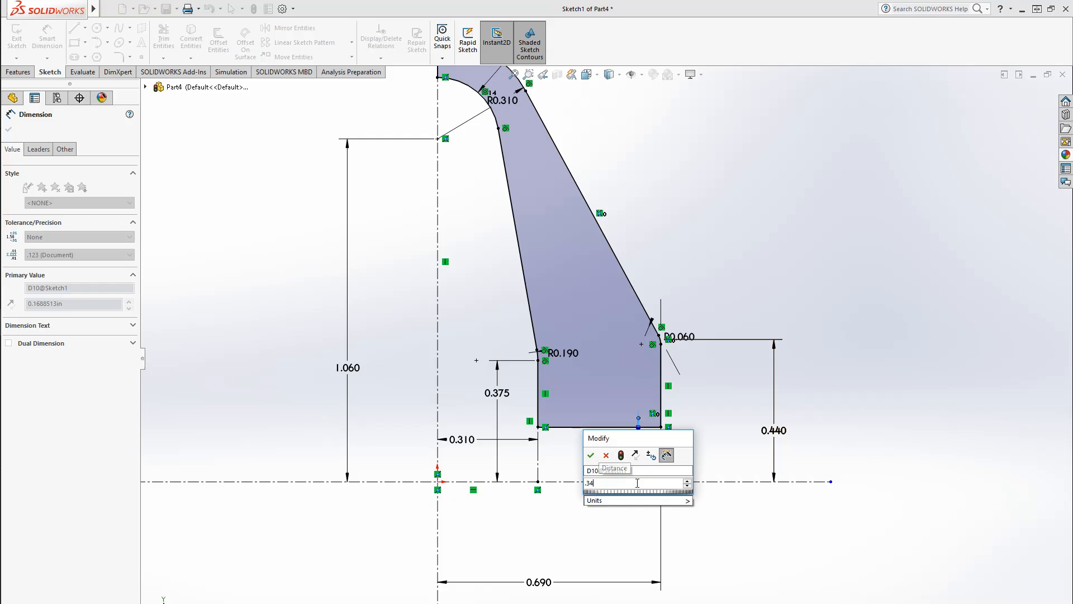
{"action": "type", "text": "/2"}
{"action": "key", "text": "Return"}
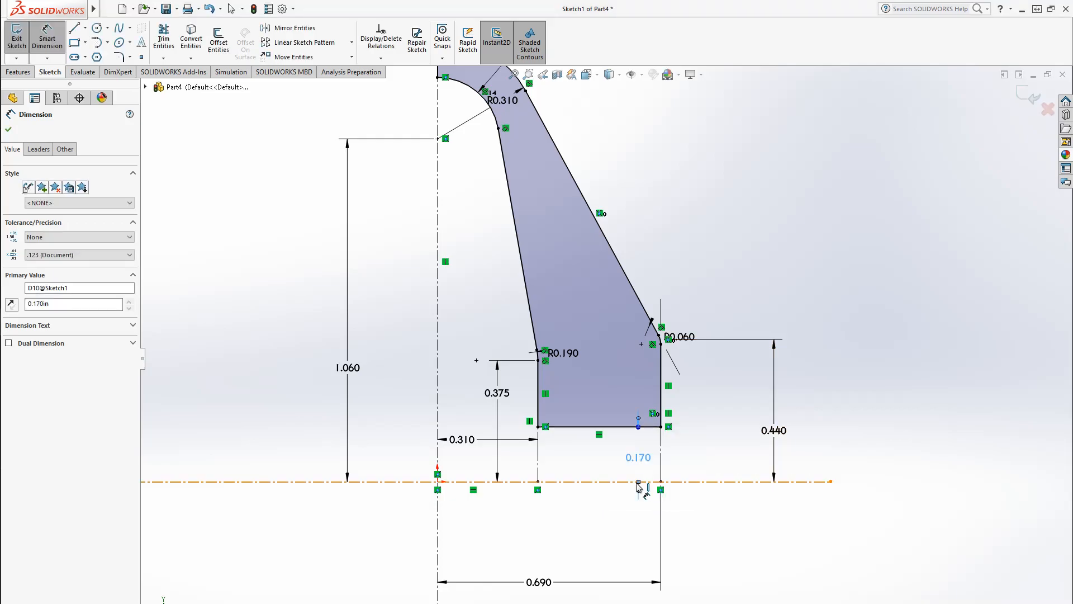
{"action": "left_click", "coordinate": [904, 382]}
Revolve the closed washer profile 360 degrees about the horizontal centerline.
{"action": "scroll", "coordinate": [876, 439], "scroll_direction": "up", "scroll_amount": 1}
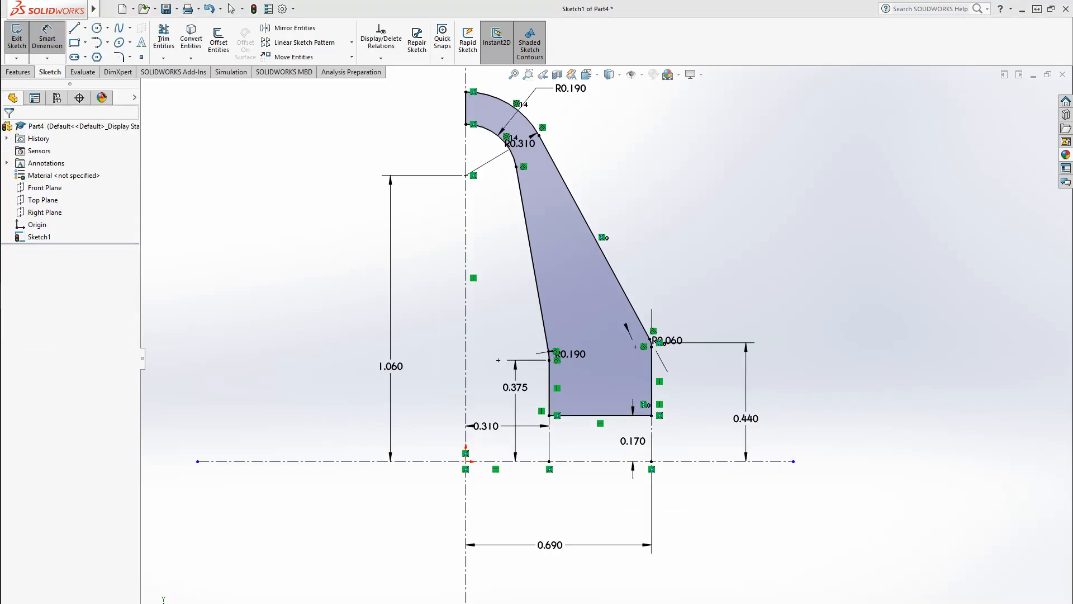
{"action": "scroll", "coordinate": [626, 380], "scroll_direction": "up", "scroll_amount": 2}
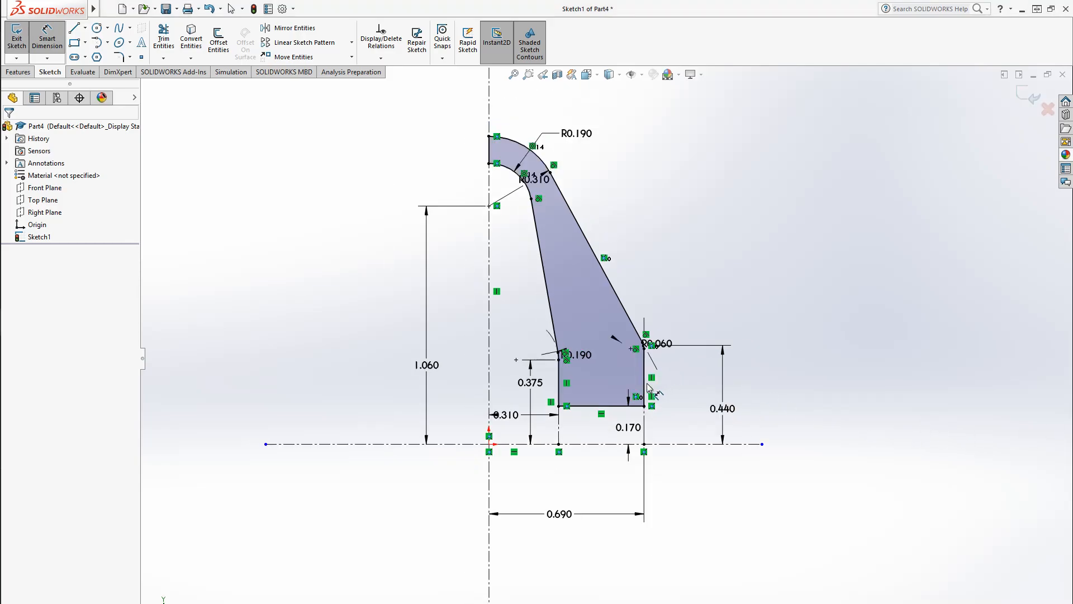
{"action": "left_click", "coordinate": [18, 71]}
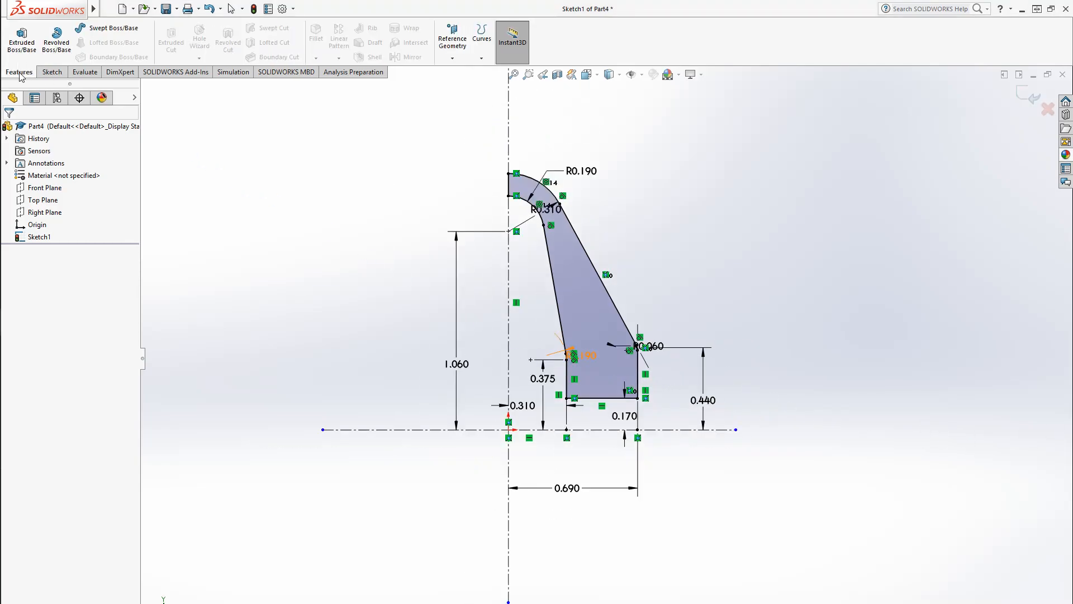
{"action": "left_click", "coordinate": [56, 39]}
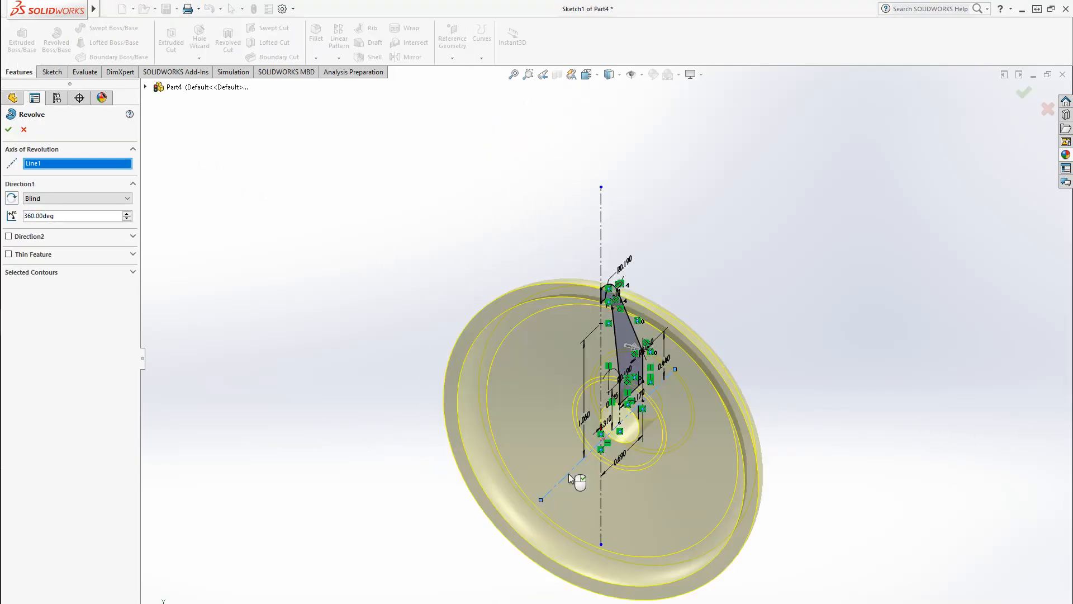
{"action": "key", "text": "Return"}
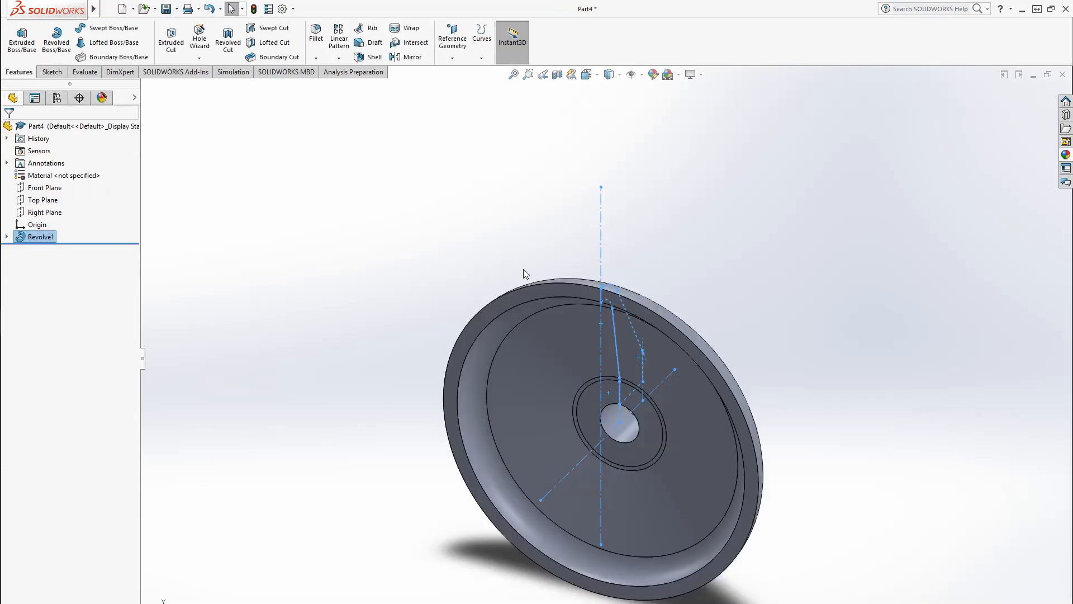
{"action": "middle_click_drag", "start_coordinate": [523, 270], "coordinate": [342, 296]}
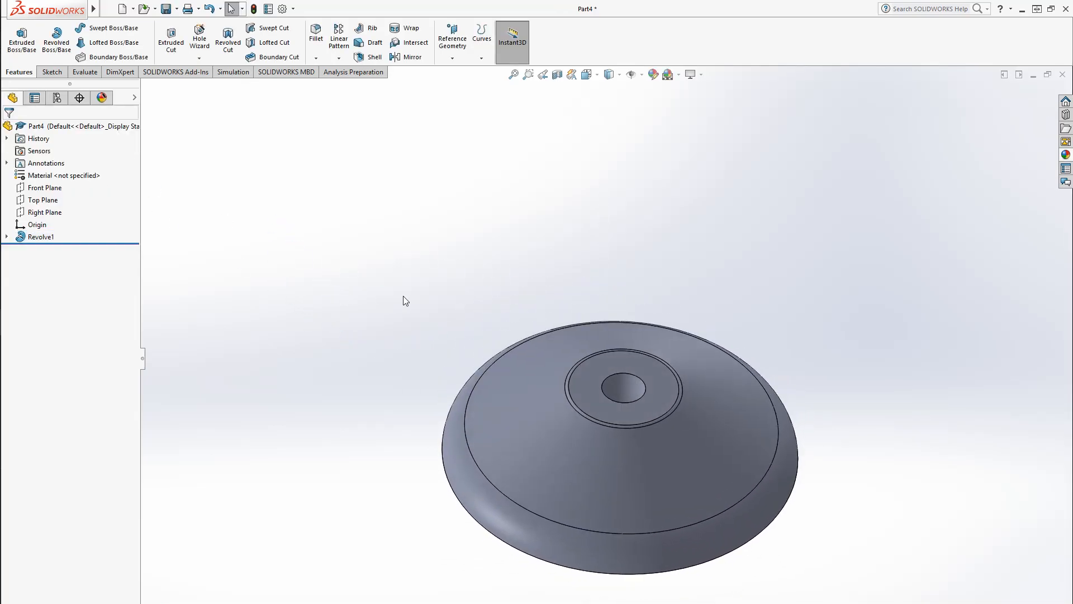
Save the part as 1-18715 in the 6-9281 folder.
{"action": "key", "text": "ctrl+s"}
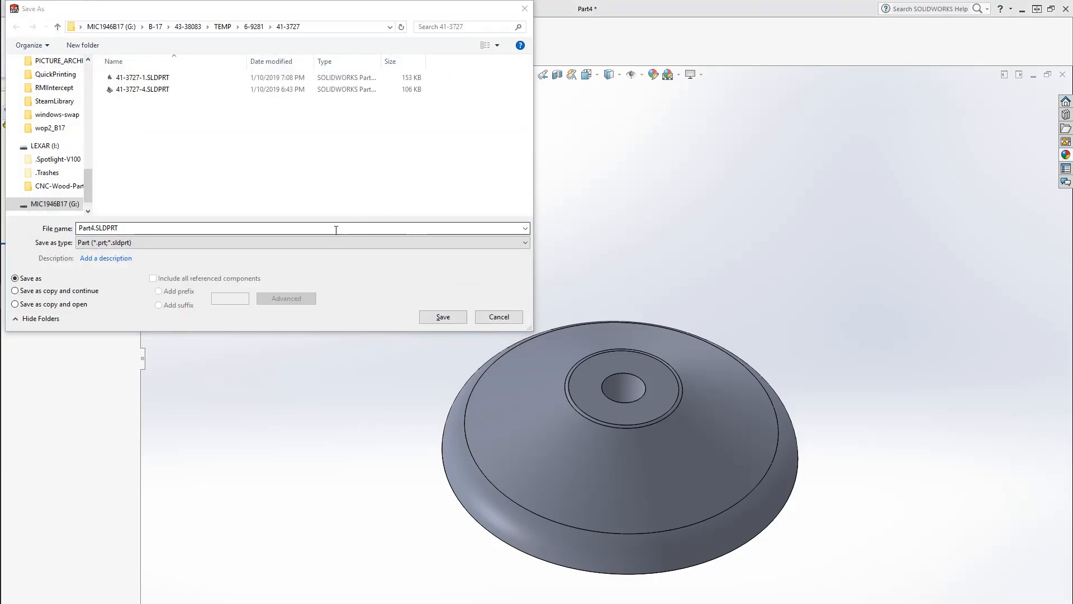
{"action": "left_click", "coordinate": [254, 26]}
{"action": "double_click", "coordinate": [205, 230]}
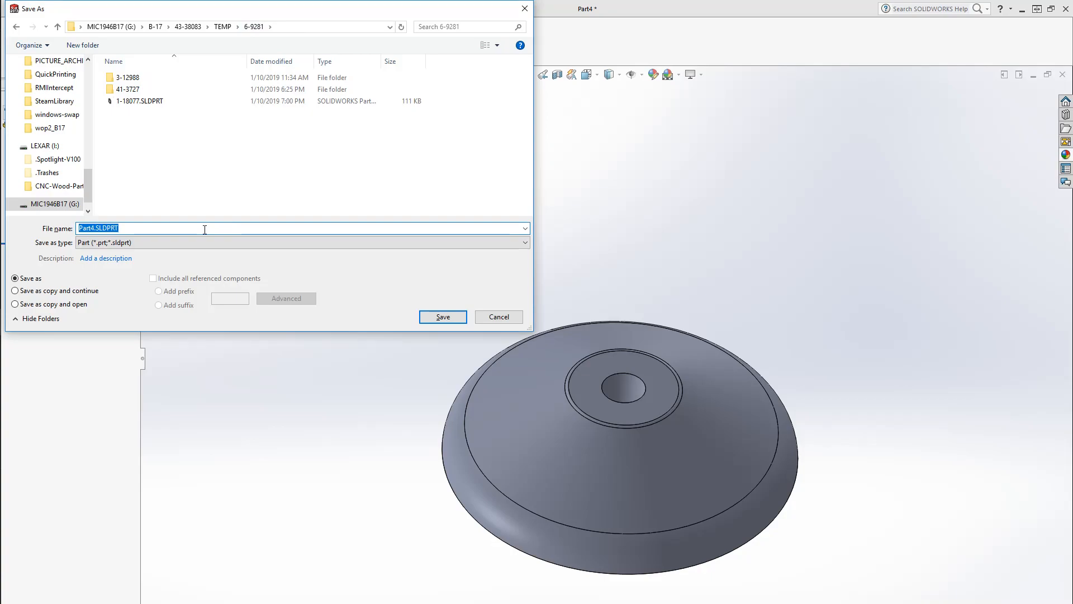
{"action": "type", "text": "1-18"}
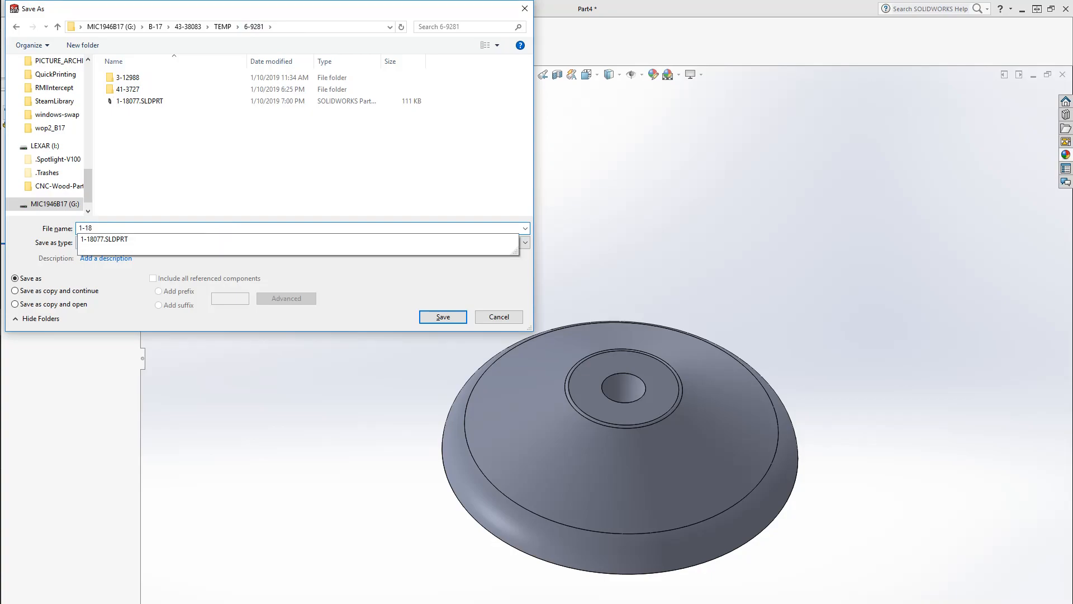
{"action": "type", "text": "715"}
{"action": "key", "text": "Return"}
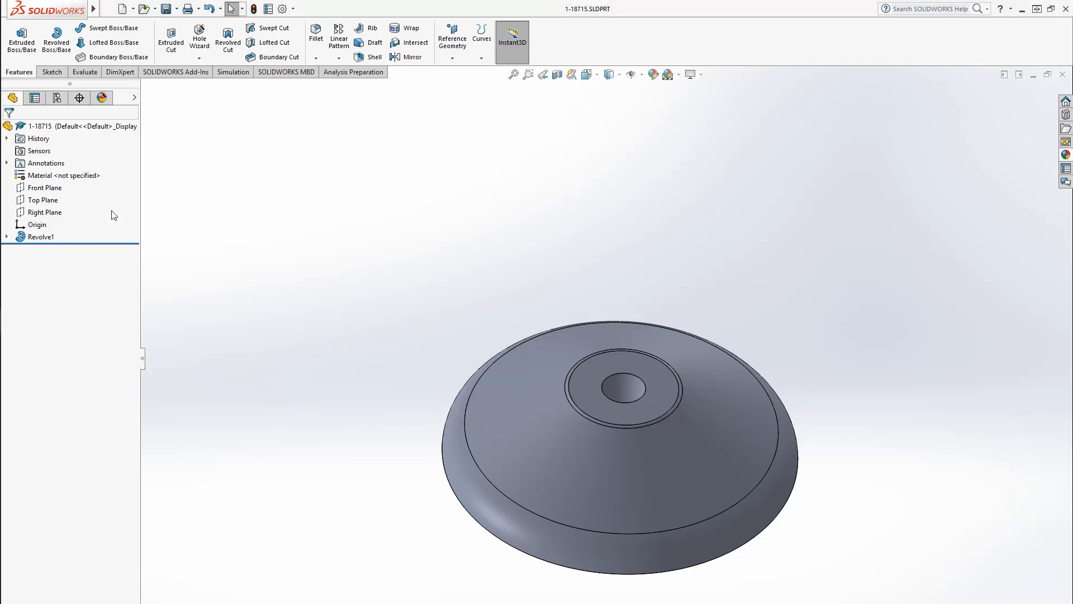
Assign the 2024-T3 material to the washer and save the part.
{"action": "right_click", "coordinate": [64, 177]}
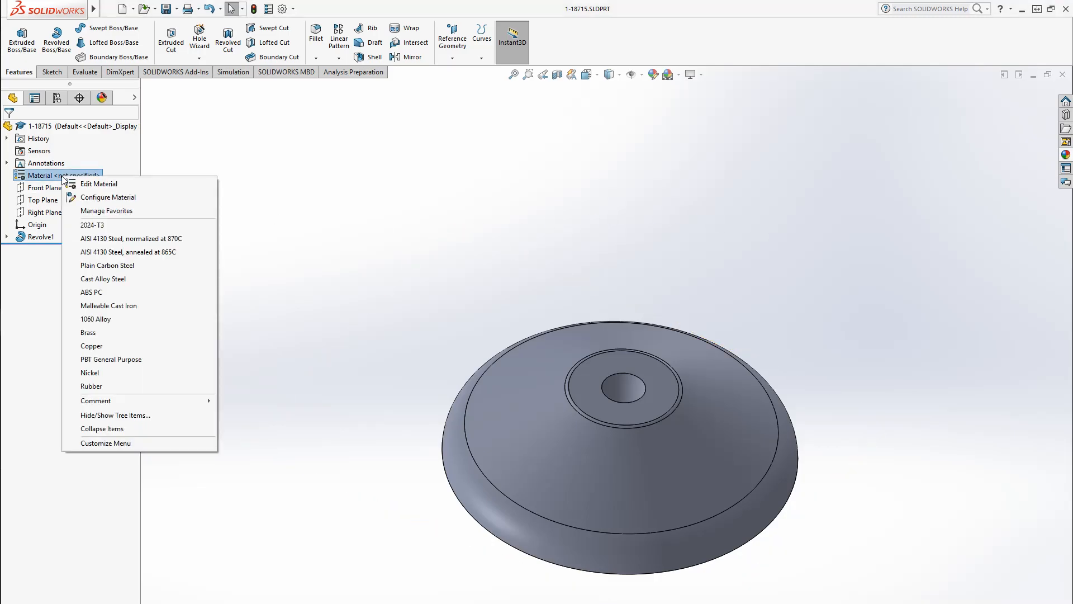
{"action": "left_click", "coordinate": [99, 226]}
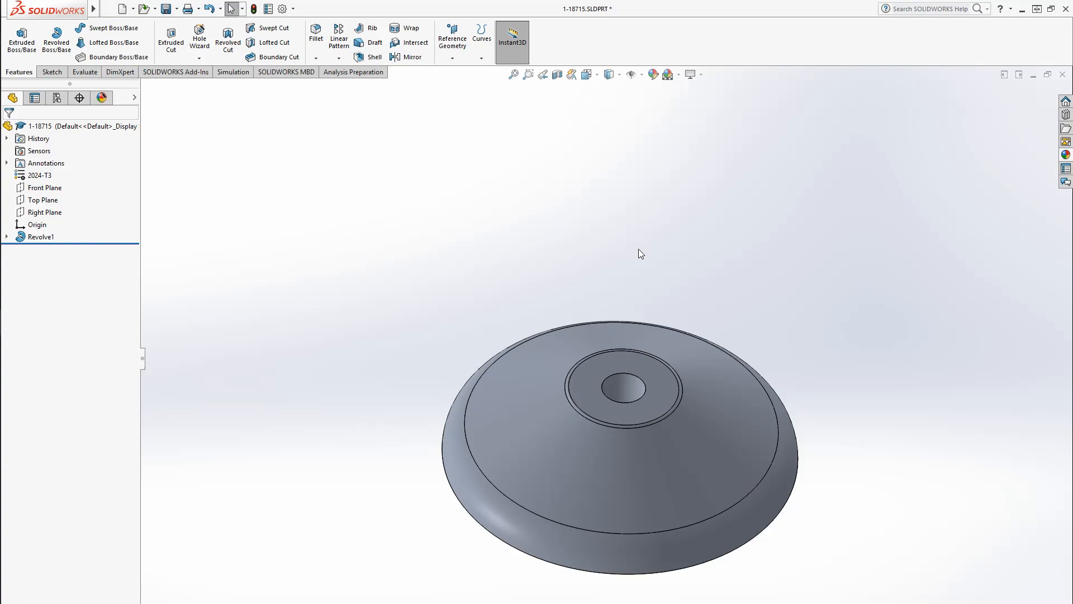
{"action": "key", "text": "ctrl+s"}
{"action": "left_click", "coordinate": [594, 504]}
{"action": "left_click", "coordinate": [885, 515]}
{"action": "middle_click_drag", "start_coordinate": [884, 515], "coordinate": [684, 580]}
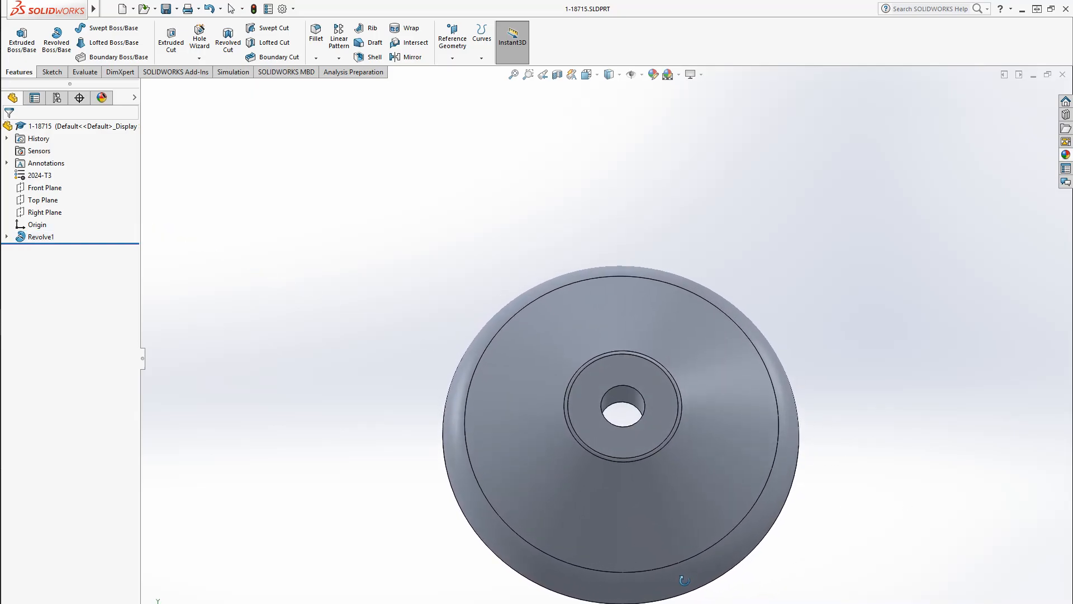
{"action": "middle_click_drag", "start_coordinate": [867, 529], "coordinate": [863, 451]}
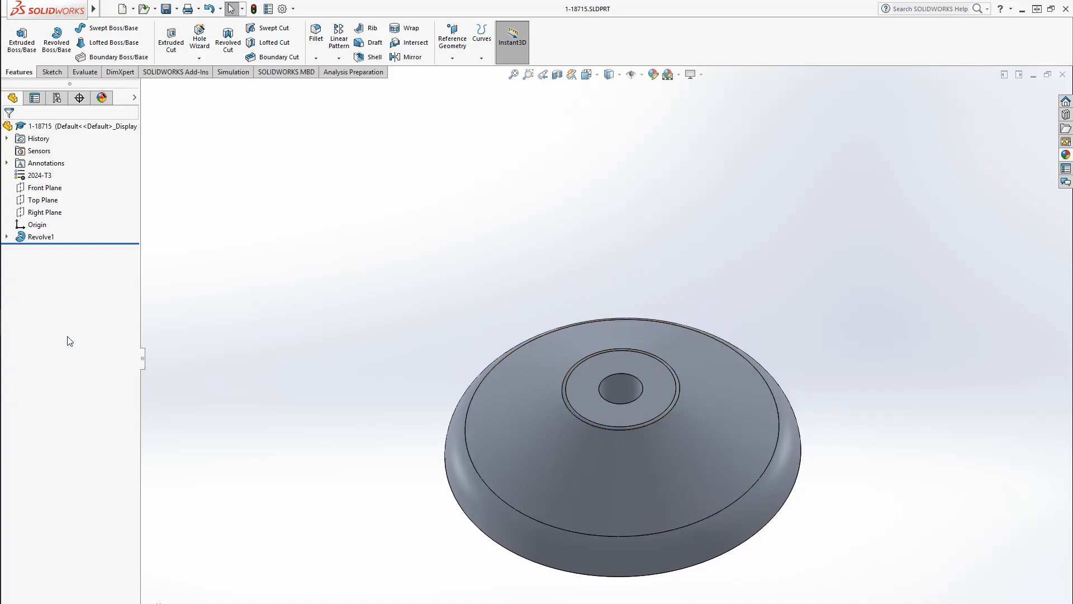
Switch to the 6-9281 assembly and close the 00000250.TIF and 00000289.TIF drawings.
{"action": "mouse_move", "coordinate": [1, 324]}
{"action": "middle_click_drag", "start_coordinate": [854, 425], "coordinate": [788, 532]}
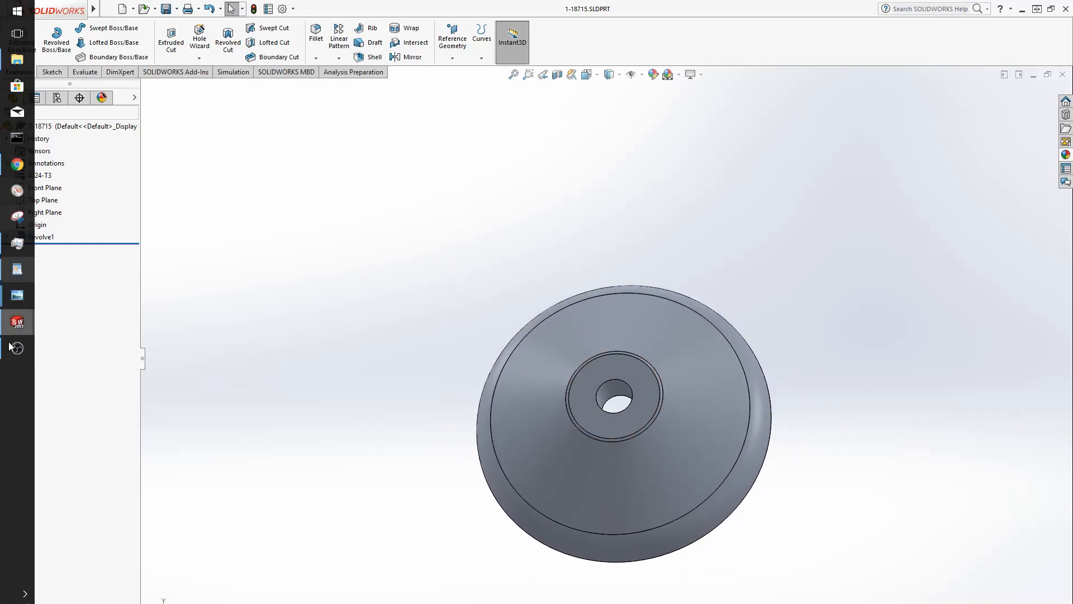
{"action": "left_click", "coordinate": [95, 307]}
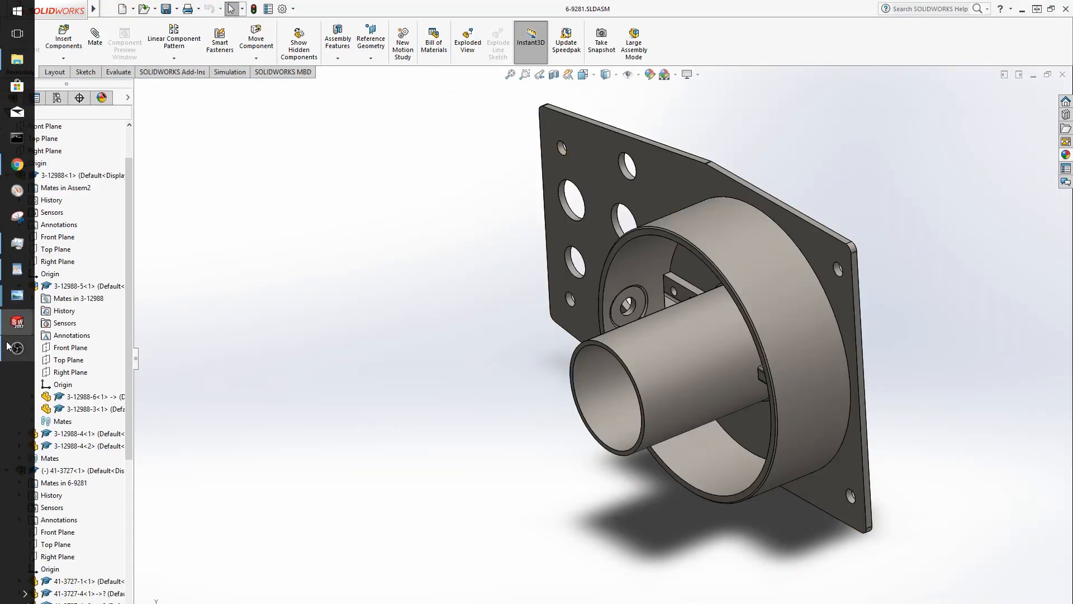
{"action": "mouse_move", "coordinate": [17, 295]}
{"action": "mouse_move", "coordinate": [104, 300]}
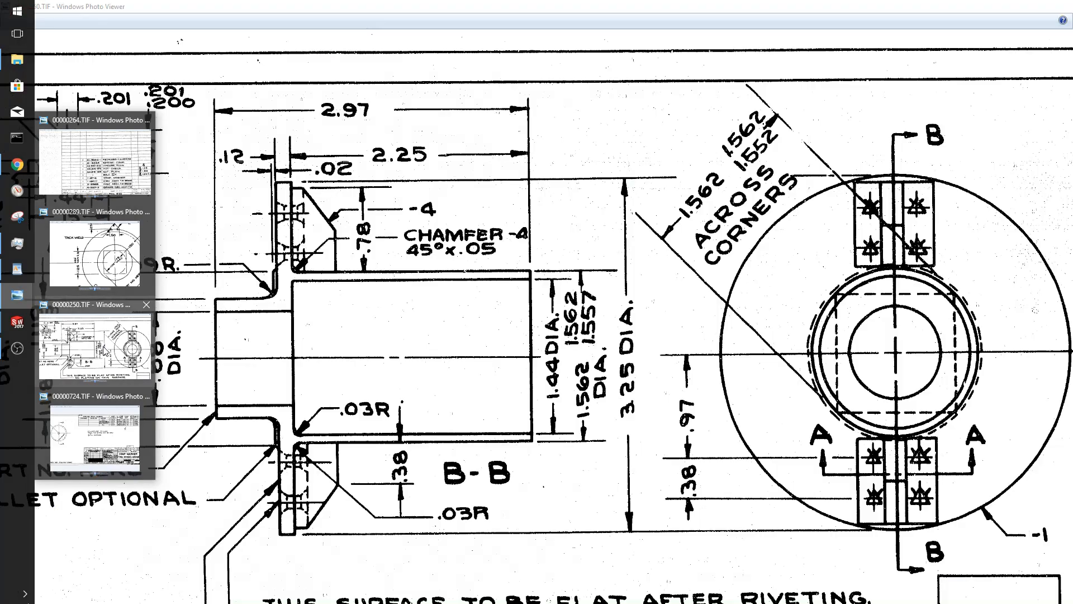
{"action": "left_click", "coordinate": [146, 305]}
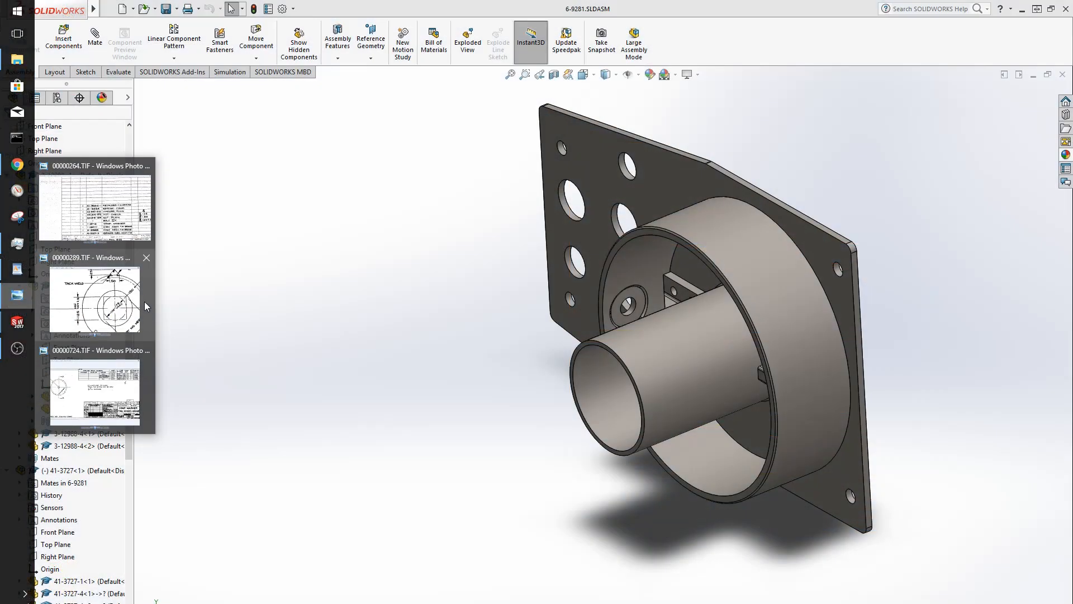
{"action": "left_click", "coordinate": [141, 260]}
Examine section A-A on assembly drawing 00000263.TIF for the 1-18715 washer's placement, then return to the 6-9281 assembly.
{"action": "left_click", "coordinate": [140, 262]}
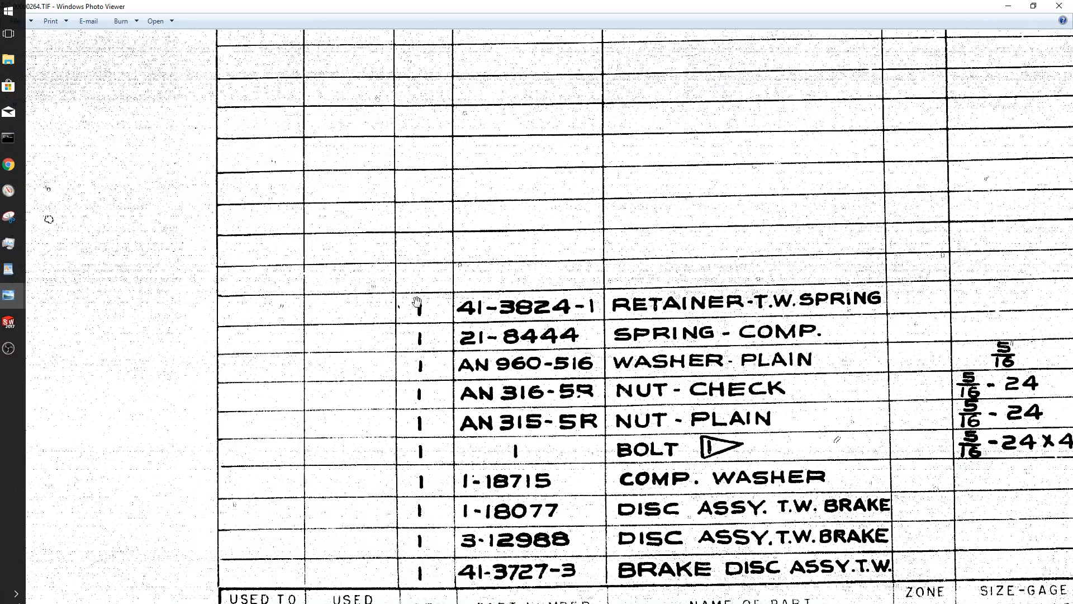
{"action": "key", "text": "Left"}
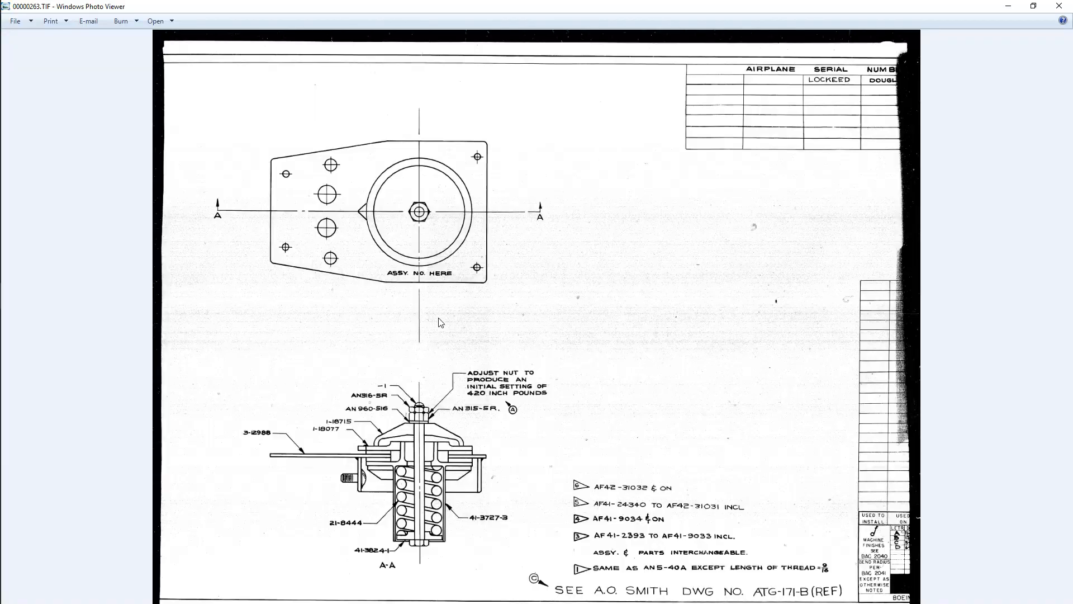
{"action": "scroll", "coordinate": [406, 498], "scroll_direction": "up", "scroll_amount": 4}
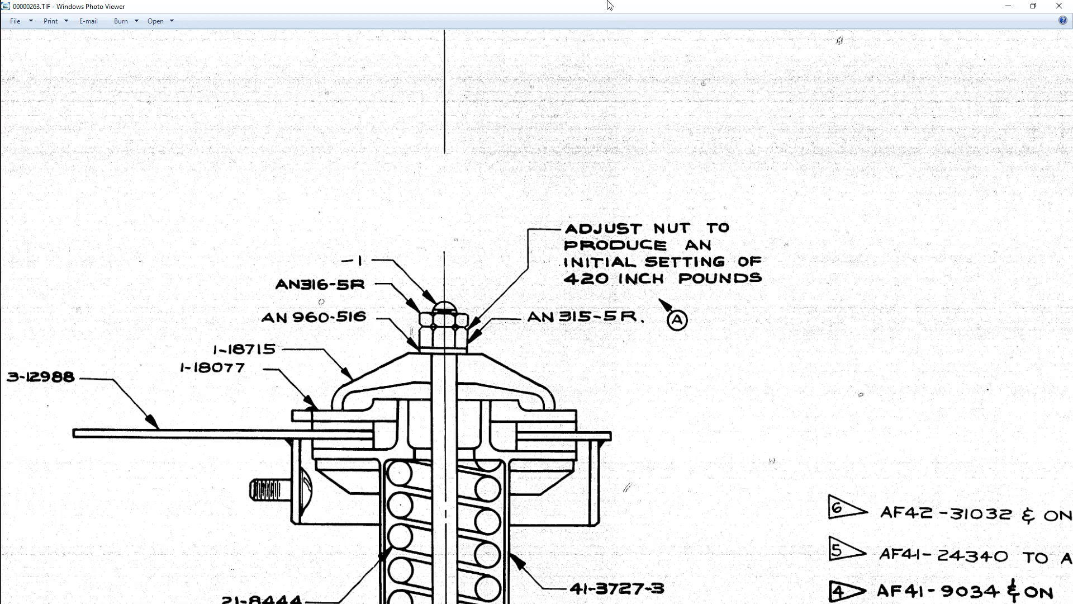
{"action": "left_click", "coordinate": [1008, 5]}
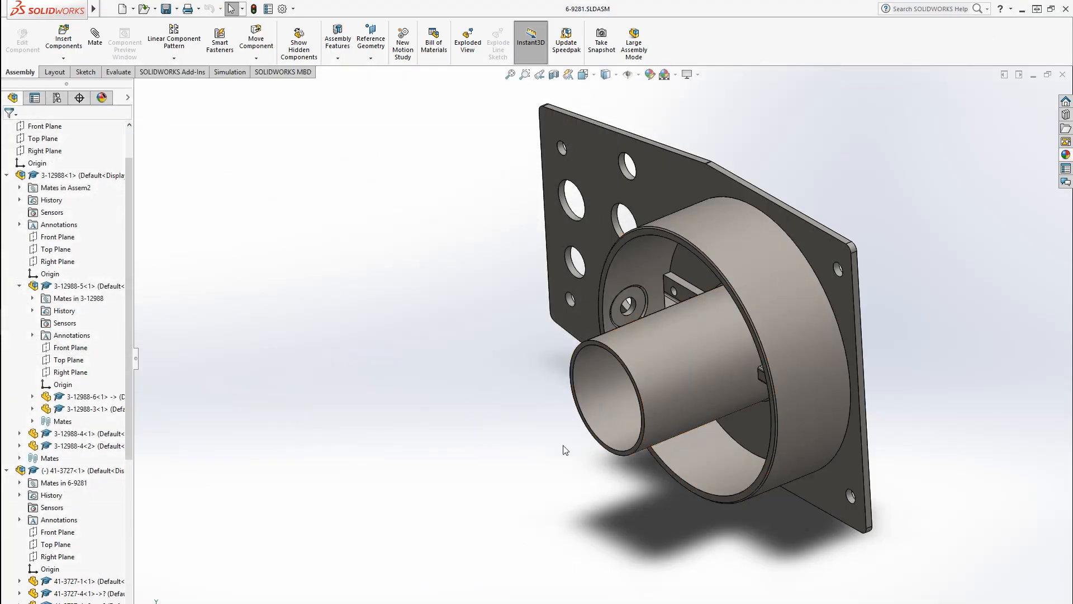
Insert the 1-18715 compression washer into the assembly beside the plate, on the 1-18077 disc side.
{"action": "middle_click_drag", "start_coordinate": [566, 449], "coordinate": [340, 463]}
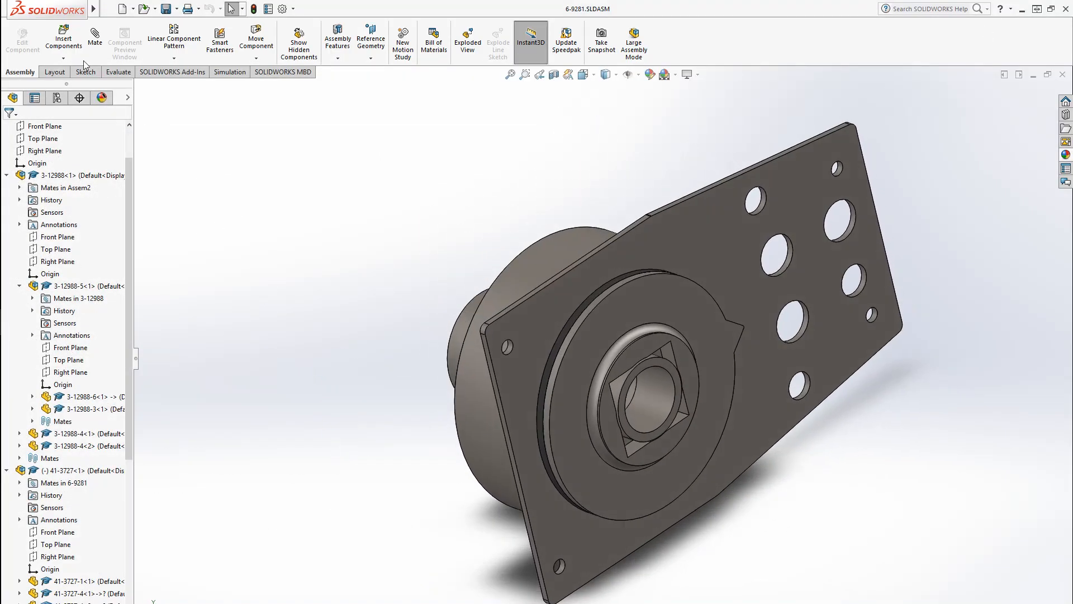
{"action": "left_click", "coordinate": [63, 39]}
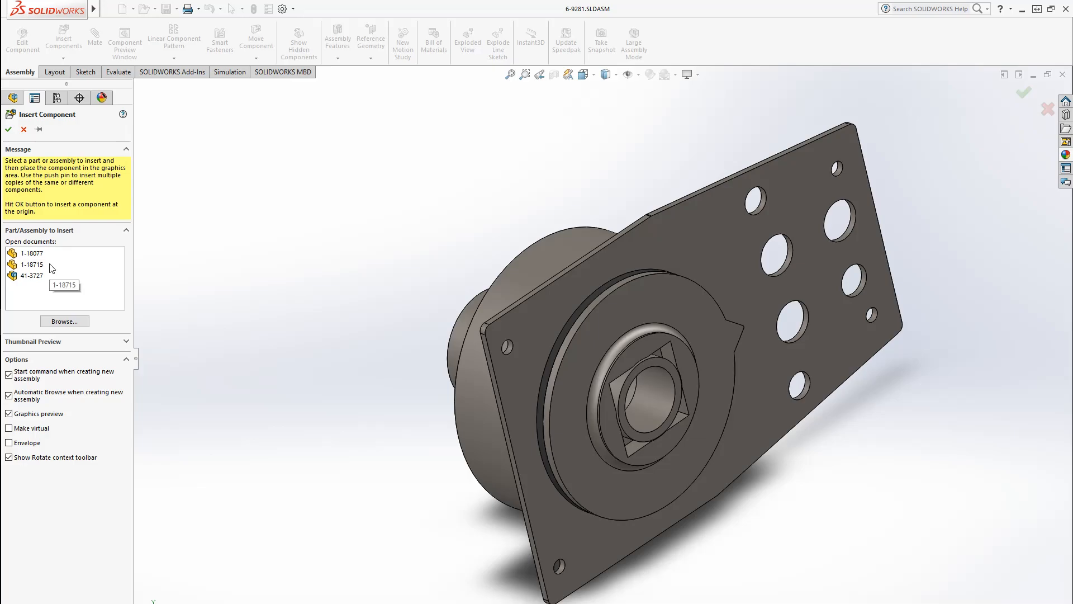
{"action": "left_click", "coordinate": [32, 264]}
{"action": "left_click", "coordinate": [796, 484]}
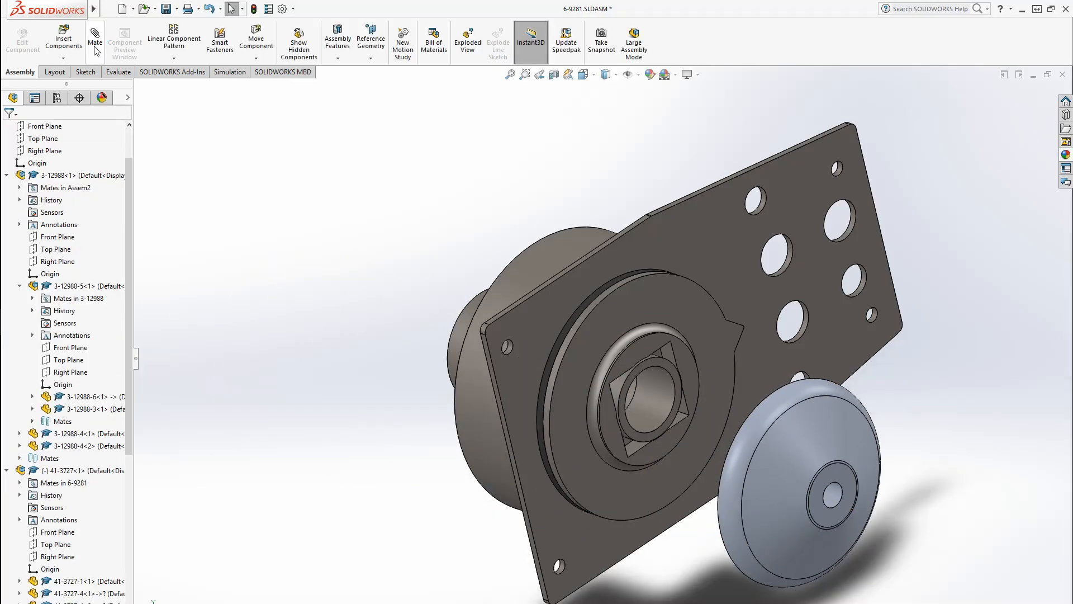
Mate the washer's flat rim face coincident with the outer face of the 1-18077 disc.
{"action": "left_click", "coordinate": [629, 496]}
{"action": "middle_click_drag", "start_coordinate": [655, 492], "coordinate": [836, 416]}
{"action": "scroll", "coordinate": [661, 598], "scroll_direction": "down", "scroll_amount": 2}
{"action": "left_click", "coordinate": [593, 531]}
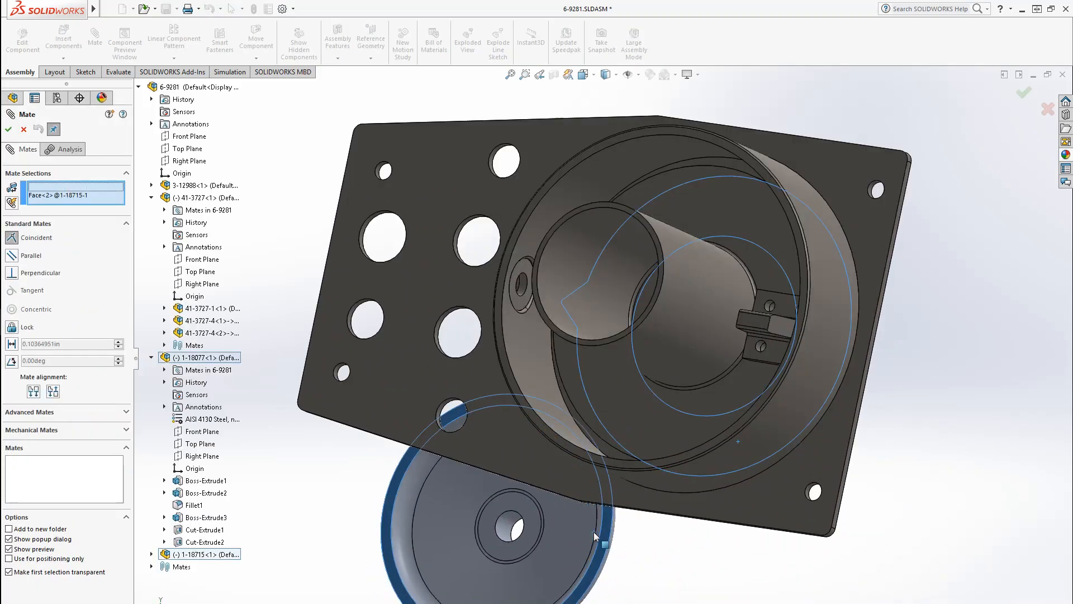
{"action": "right_click", "coordinate": [593, 531]}
Mate the washer's center hole concentric with the inner cylindrical face of the 41-3727 tube.
{"action": "middle_click_drag", "start_coordinate": [592, 530], "coordinate": [425, 547]}
{"action": "left_click", "coordinate": [657, 515]}
{"action": "middle_click_drag", "start_coordinate": [657, 515], "coordinate": [321, 390]}
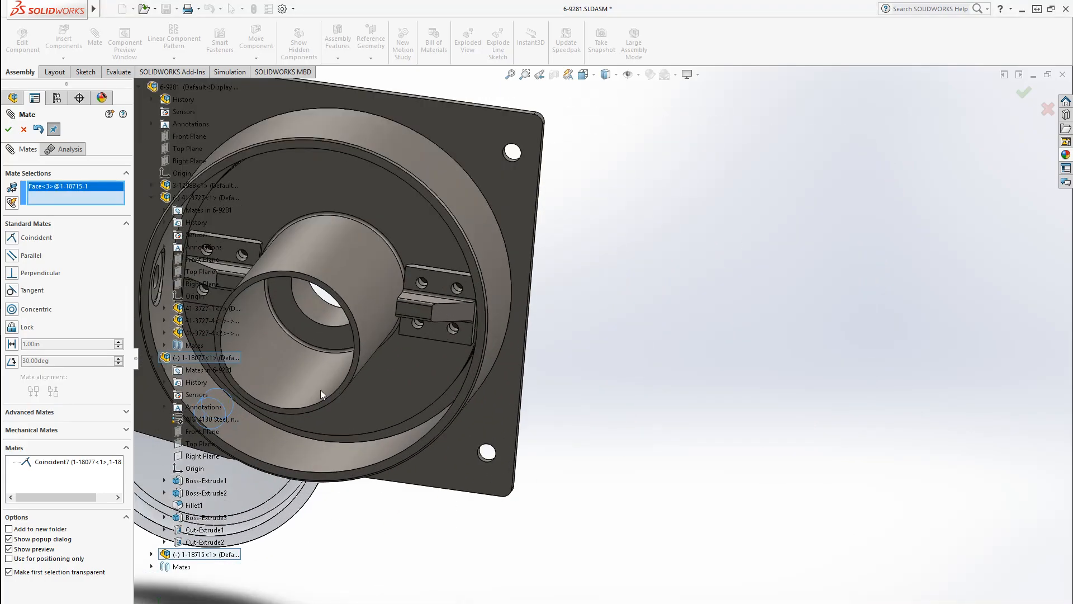
{"action": "left_click", "coordinate": [308, 380]}
{"action": "right_click", "coordinate": [456, 379]}
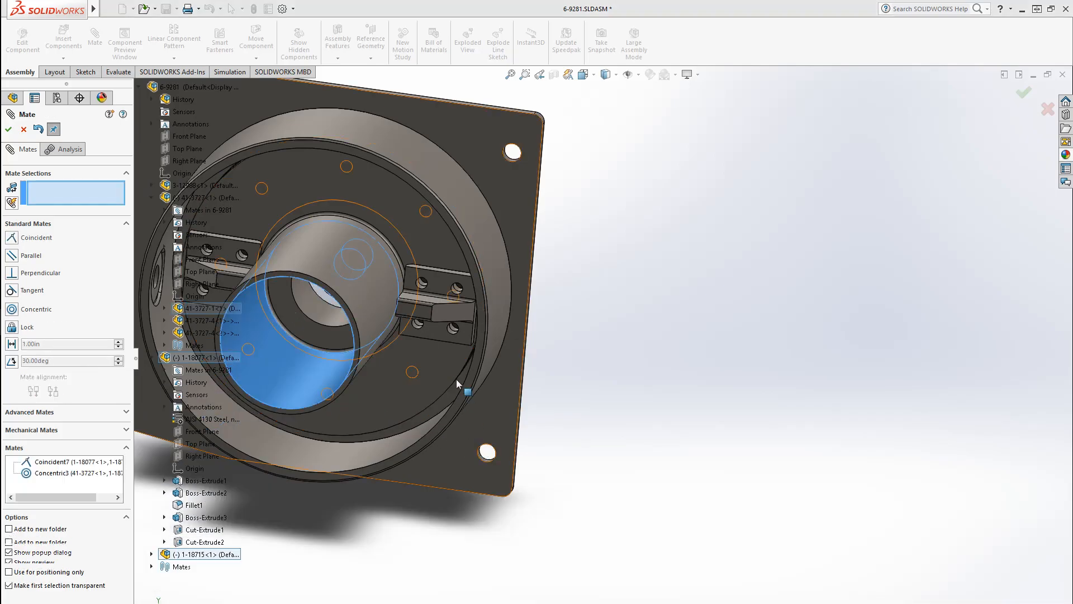
{"action": "middle_click_drag", "start_coordinate": [456, 379], "coordinate": [204, 357]}
{"action": "middle_click_drag", "start_coordinate": [678, 491], "coordinate": [608, 512]}
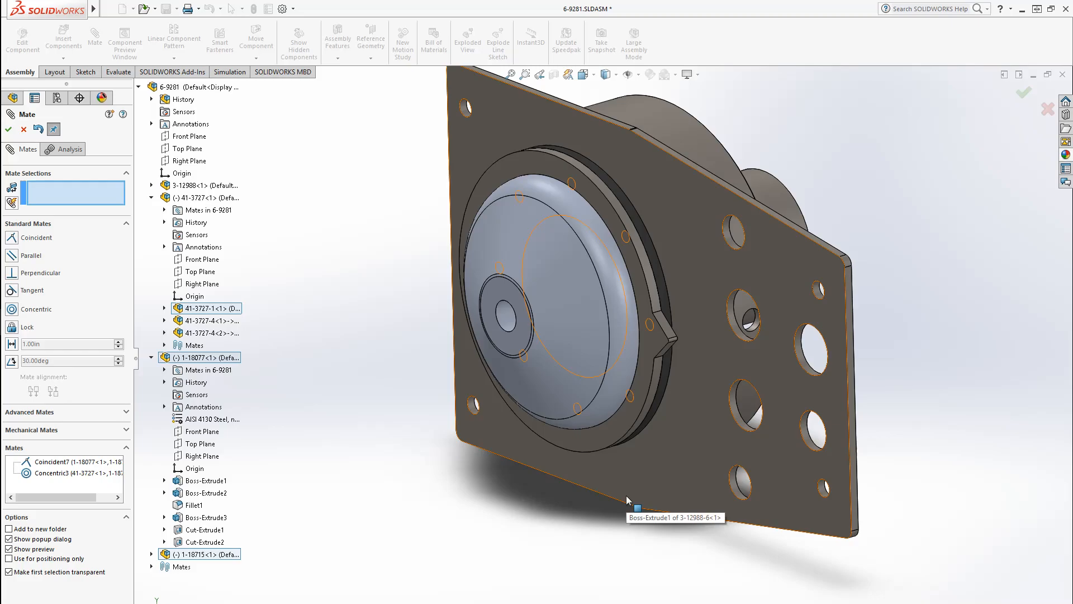
Finish mating the 1-18715 compression washer and leave the Mate command.
{"action": "middle_click_drag", "start_coordinate": [688, 534], "coordinate": [773, 526]}
{"action": "left_click", "coordinate": [9, 130]}
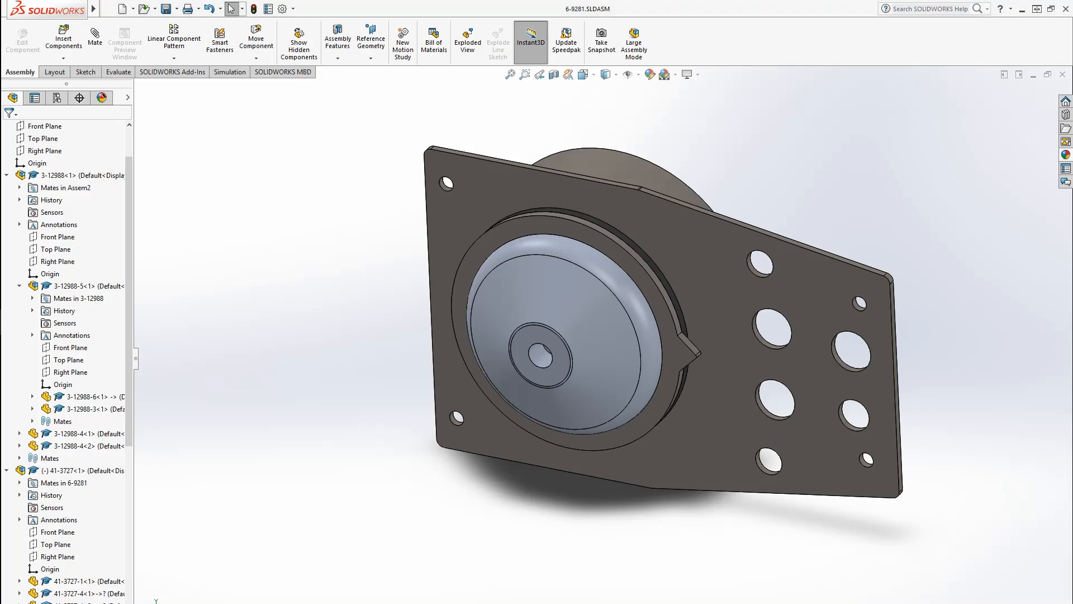
Examine the 6-9281 parts list on 00000264.TIF and section A-A on 00000263.TIF for the next part to model.
{"action": "left_click", "coordinate": [3, 297]}
{"action": "mouse_move", "coordinate": [658, 487]}
{"action": "left_mouse_down"}
{"action": "mouse_move", "coordinate": [605, 465]}
{"action": "mouse_move", "coordinate": [471, 477]}
{"action": "left_mouse_up"}
{"action": "scroll", "coordinate": [472, 477], "scroll_direction": "down", "scroll_amount": 1}
{"action": "key", "text": "Right"}
{"action": "scroll", "coordinate": [714, 497], "scroll_direction": "up", "scroll_amount": 2}
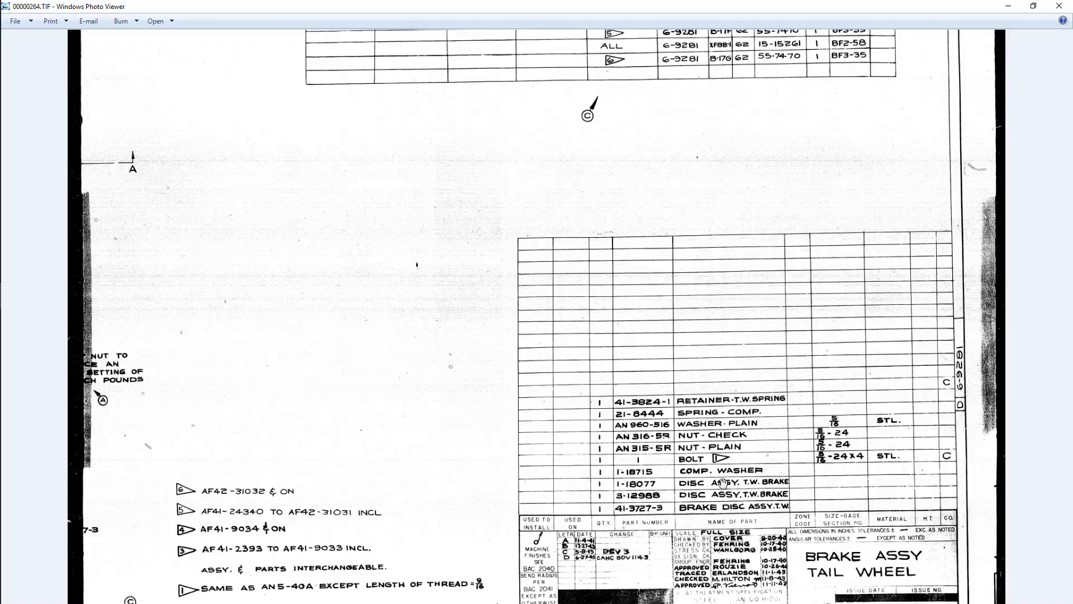
{"action": "scroll", "coordinate": [766, 497], "scroll_direction": "up", "scroll_amount": 3}
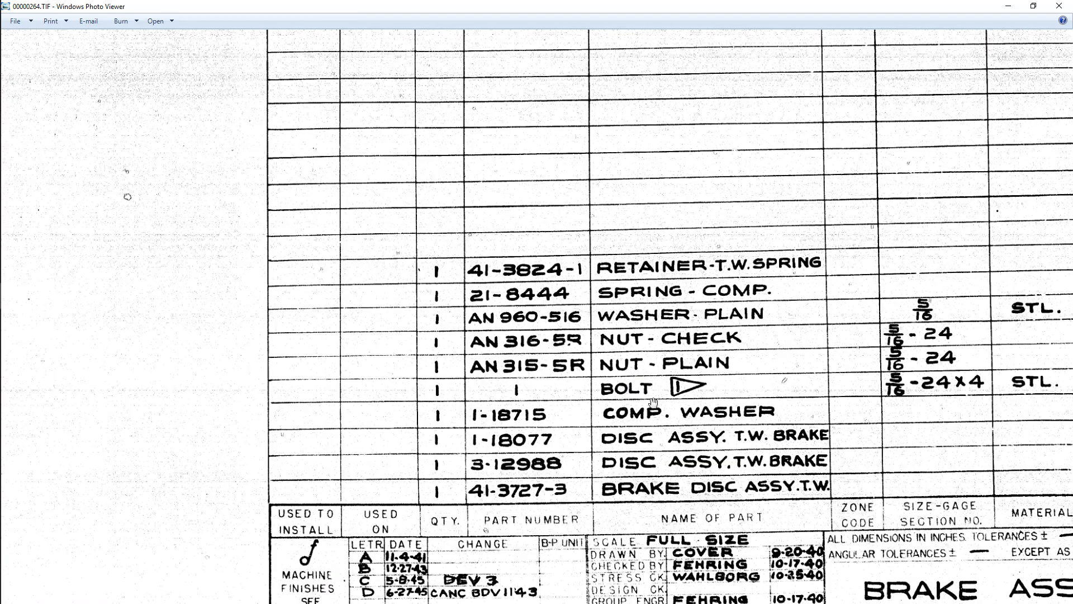
{"action": "scroll", "coordinate": [642, 403], "scroll_direction": "down", "scroll_amount": 4}
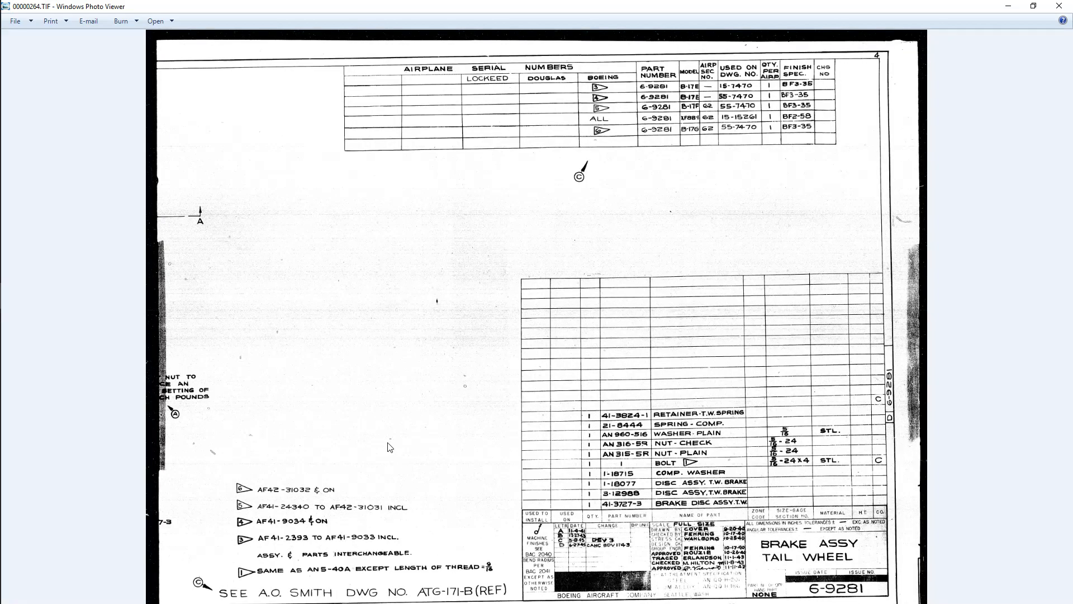
{"action": "key", "text": "Left"}
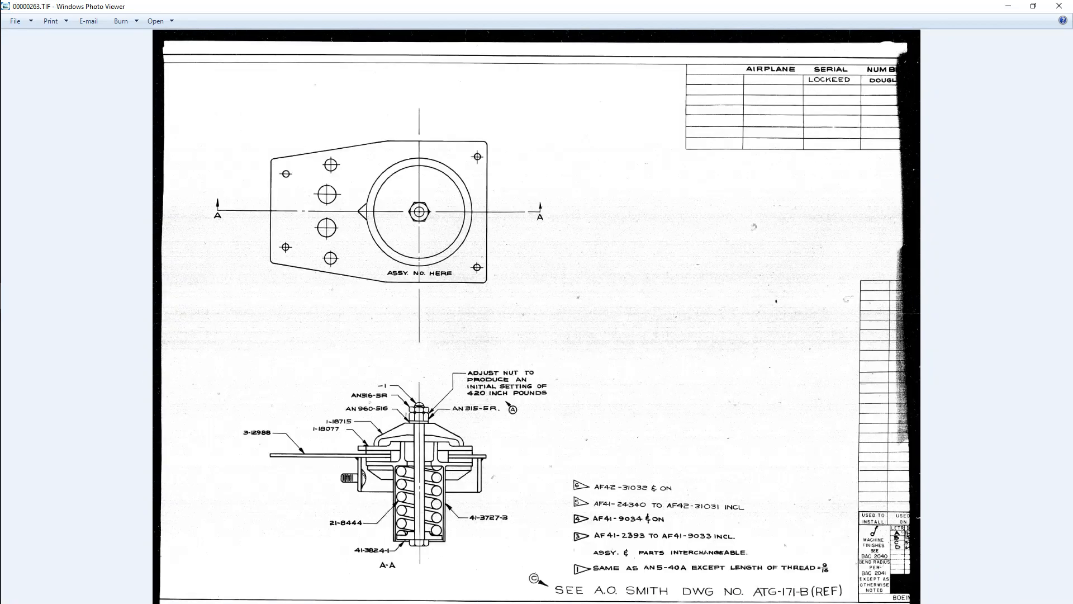
{"action": "scroll", "coordinate": [579, 561], "scroll_direction": "up", "scroll_amount": 3}
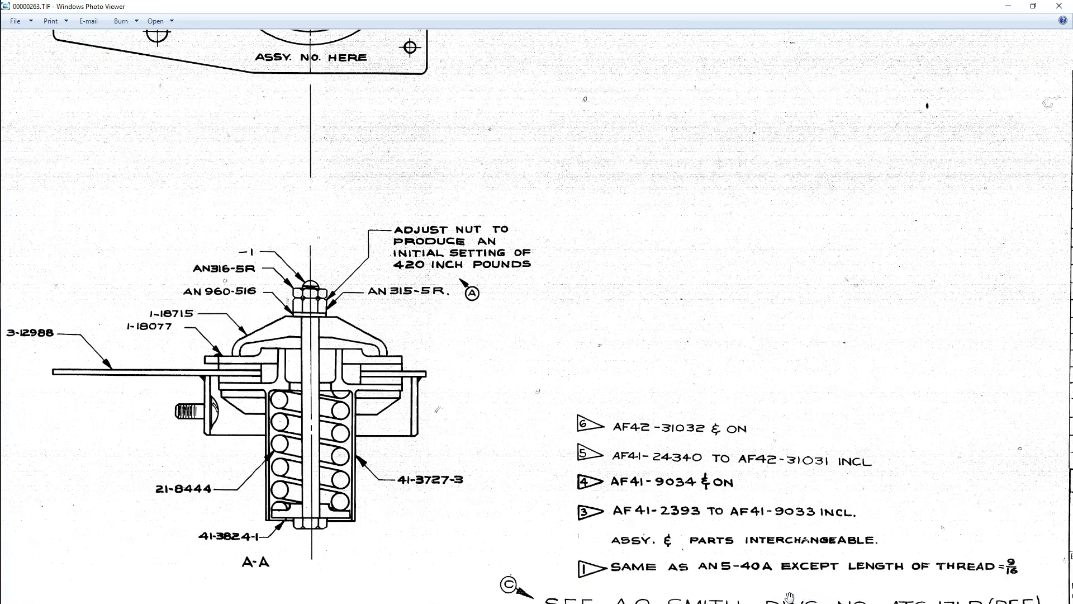
{"action": "mouse_move", "coordinate": [763, 578]}
{"action": "left_mouse_down"}
{"action": "mouse_move", "coordinate": [718, 575]}
{"action": "mouse_move", "coordinate": [736, 584]}
{"action": "left_mouse_up"}
{"action": "left_click_drag", "start_coordinate": [408, 561], "coordinate": [417, 558]}
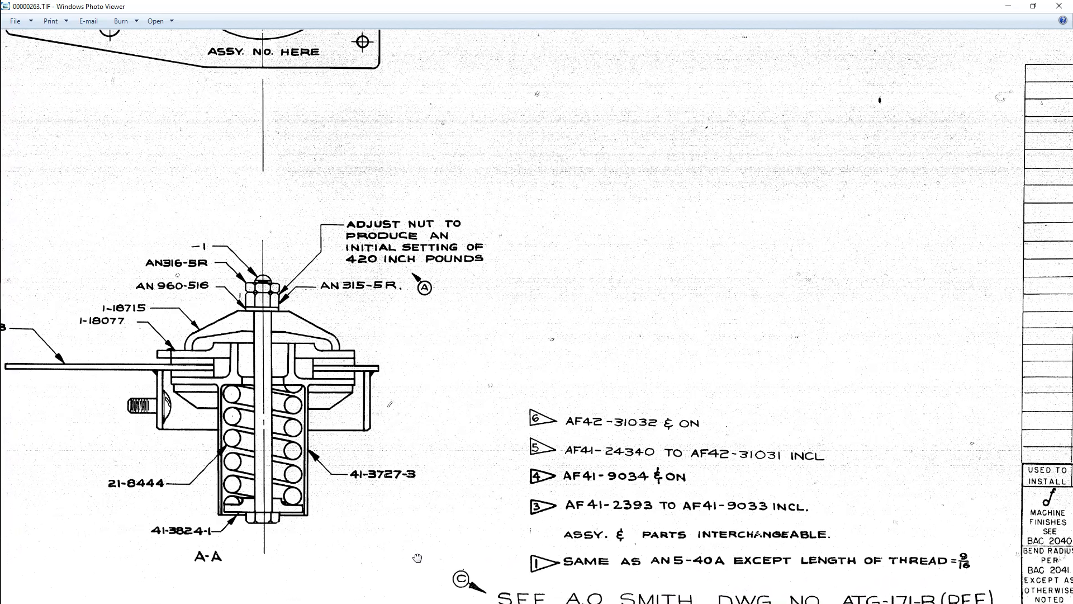
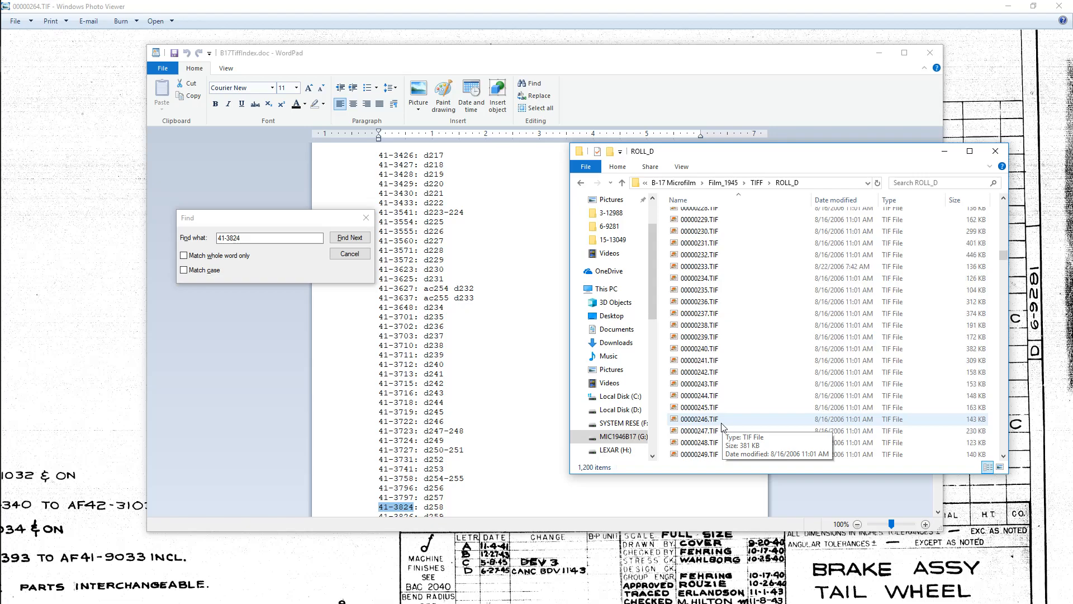
Open 00000258.TIF from the ROLL_D folder, examine the 41-3824 spring retainer's dimensions, and return to SOLIDWORKS.
{"action": "scroll", "coordinate": [720, 427], "scroll_direction": "down", "scroll_amount": 5}
{"action": "double_click", "coordinate": [705, 412]}
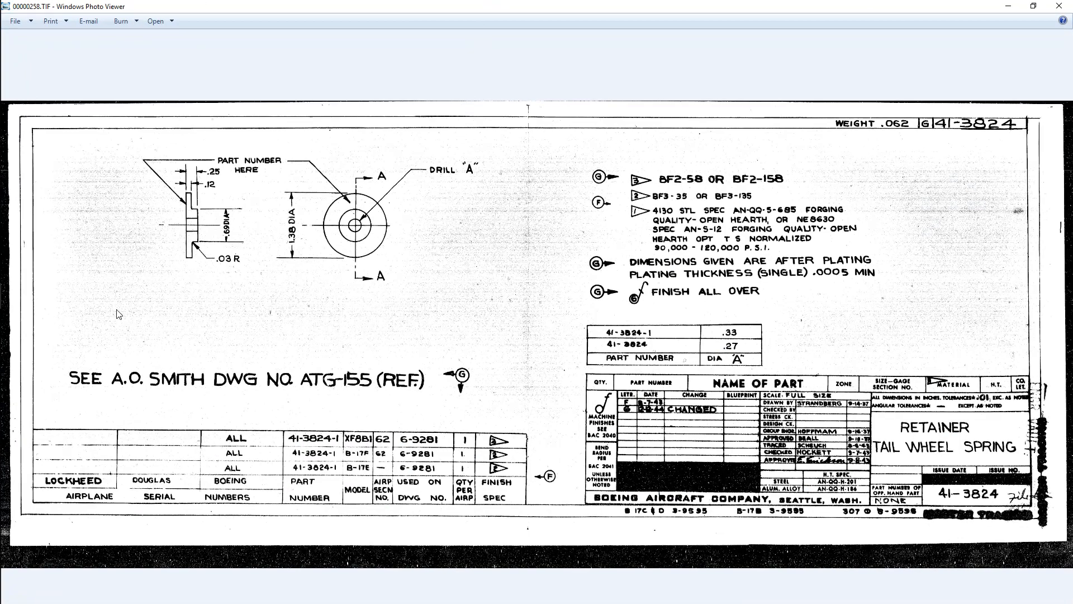
{"action": "scroll", "coordinate": [269, 246], "scroll_direction": "up", "scroll_amount": 3}
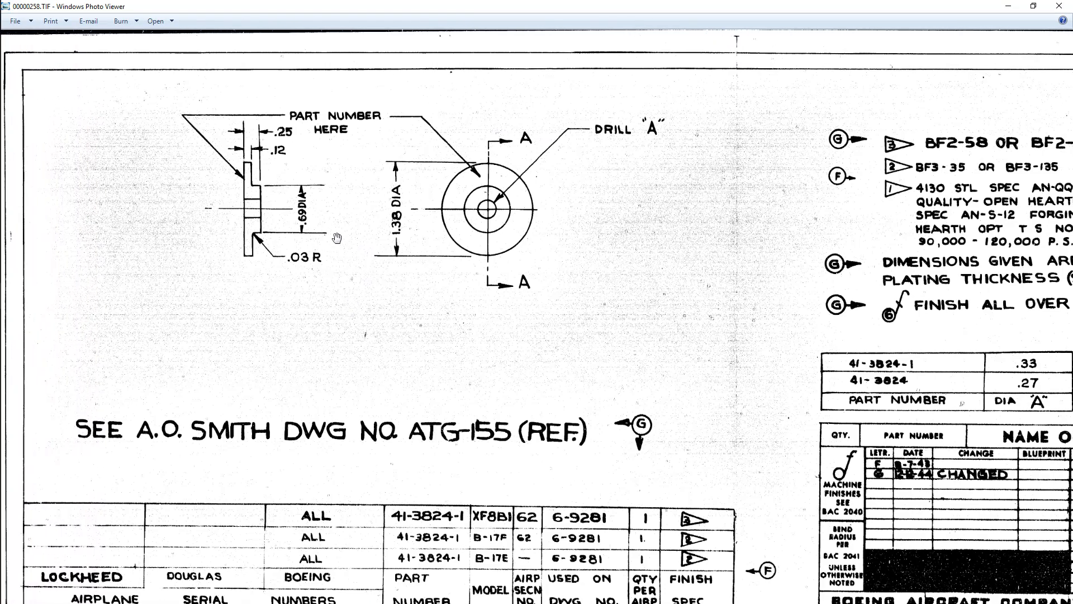
{"action": "scroll", "coordinate": [380, 231], "scroll_direction": "up", "scroll_amount": 1}
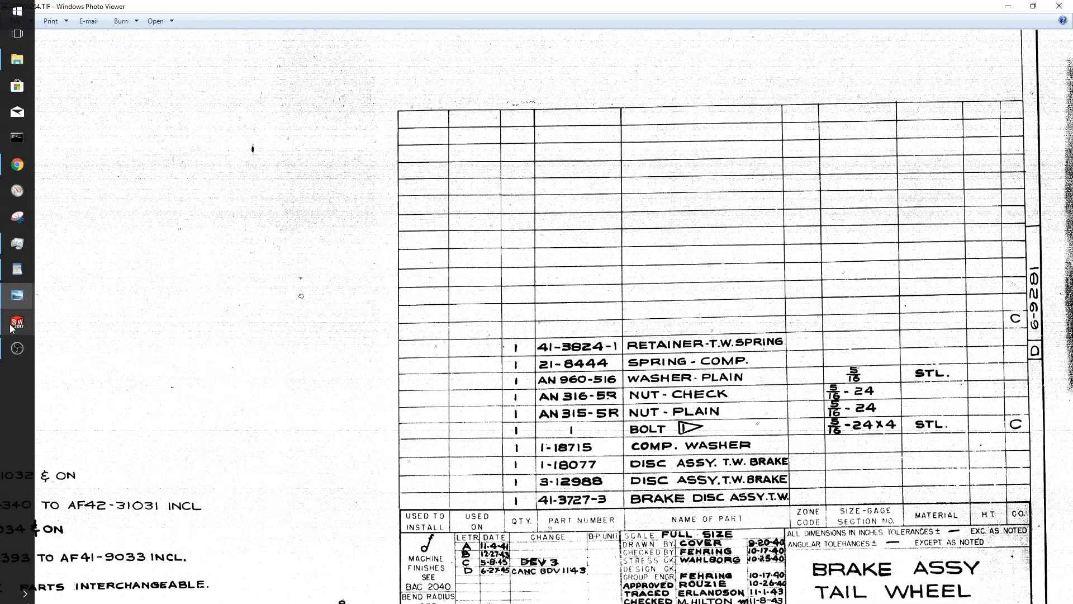
{"action": "mouse_move", "coordinate": [11, 328]}
{"action": "left_click_drag", "start_coordinate": [229, 185], "coordinate": [229, 182]}
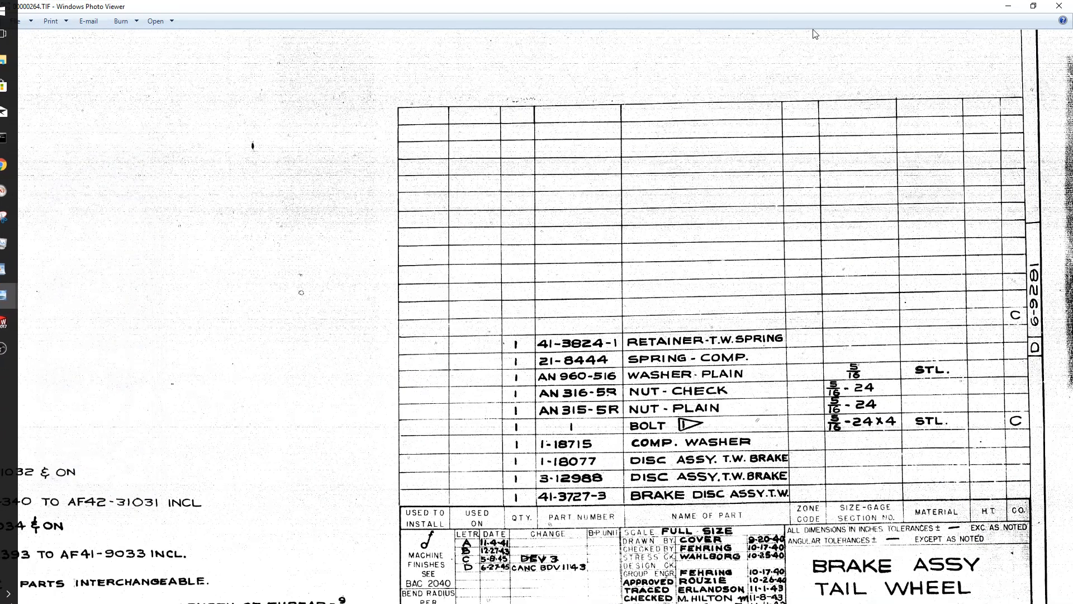
{"action": "left_click", "coordinate": [1003, 6]}
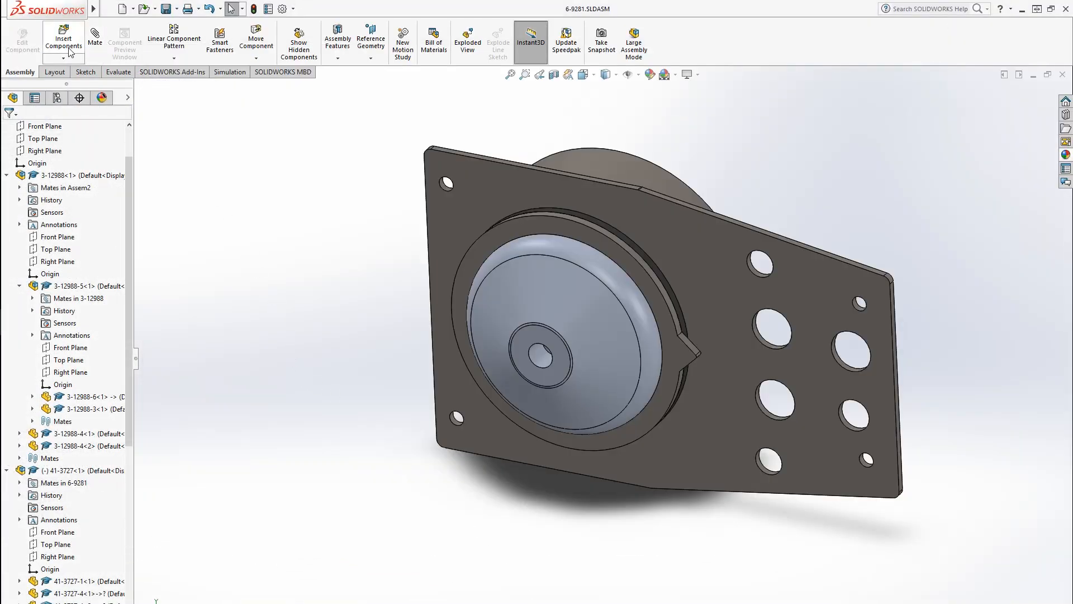
Create a new part and sketch a circle about 3.11 in in diameter on the Right Plane, centered on the origin.
{"action": "left_click", "coordinate": [121, 8]}
{"action": "left_click", "coordinate": [447, 429]}
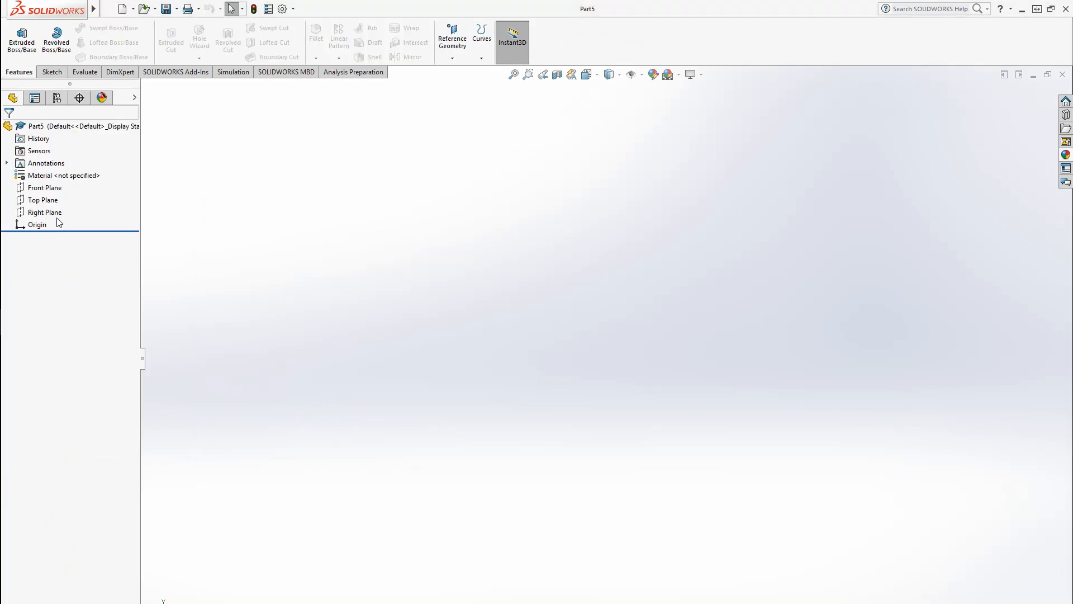
{"action": "left_click", "coordinate": [56, 214]}
{"action": "left_click", "coordinate": [62, 197]}
{"action": "left_click", "coordinate": [97, 28]}
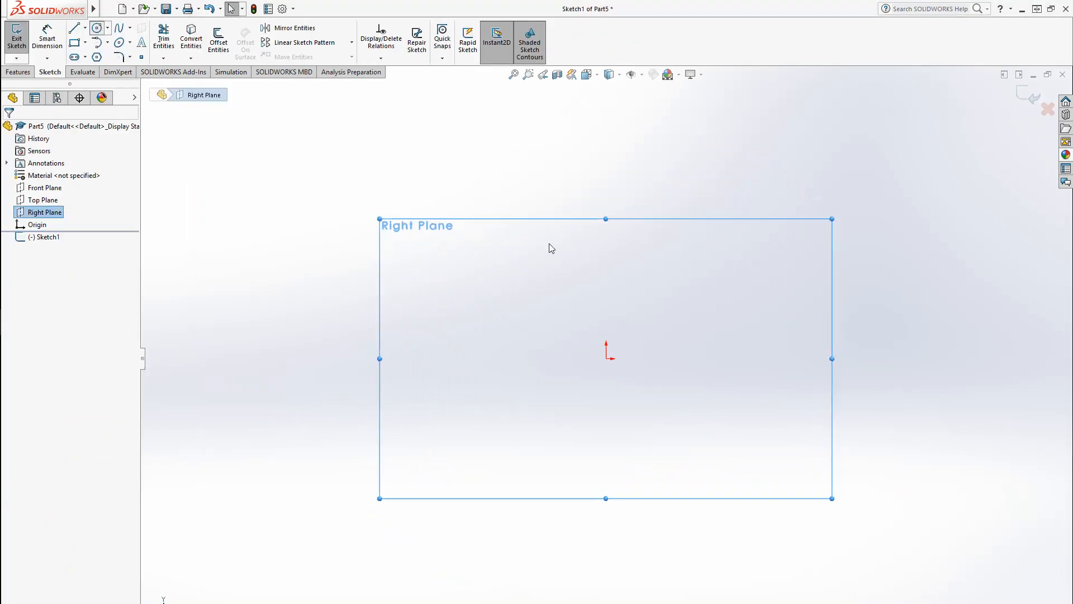
{"action": "left_click", "coordinate": [606, 358]}
{"action": "left_click", "coordinate": [685, 421]}
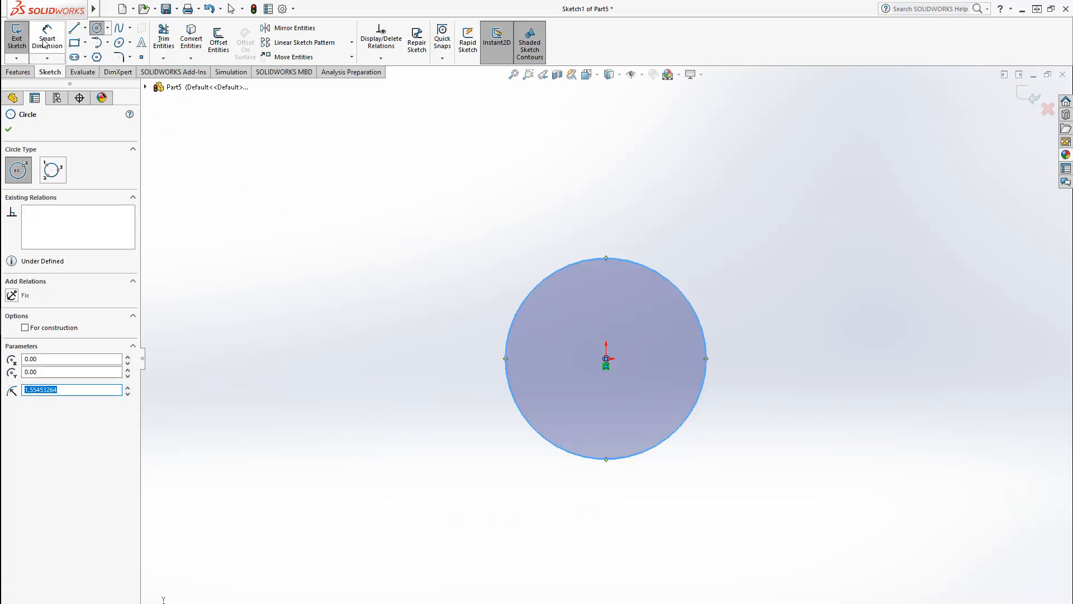
{"action": "left_click", "coordinate": [606, 459]}
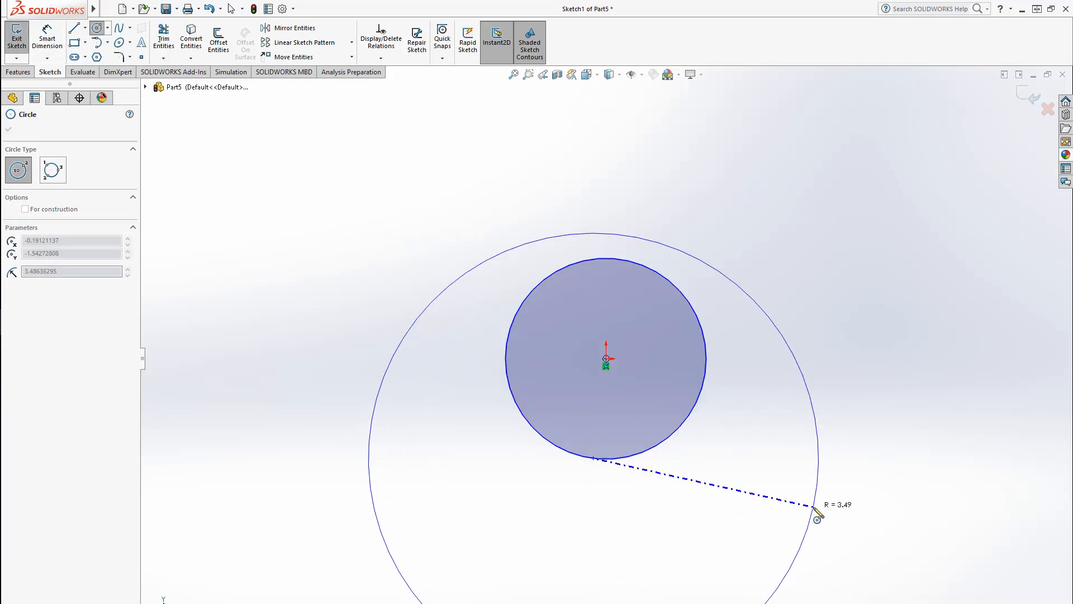
{"action": "key", "text": "Escape"}
Dimension the circle's diameter to 1.38 in.
{"action": "left_click", "coordinate": [47, 38]}
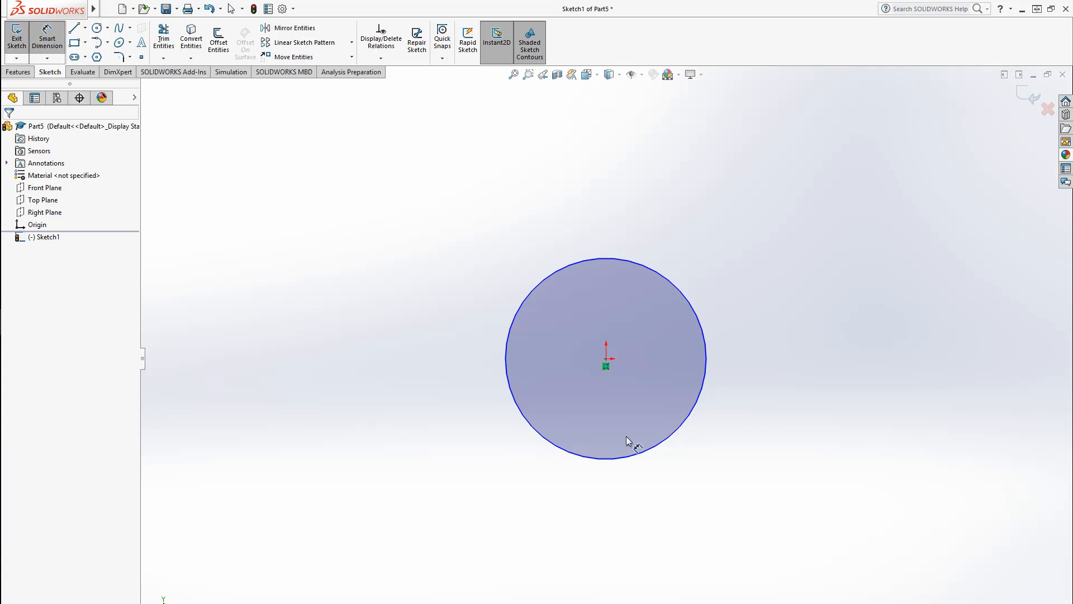
{"action": "left_click", "coordinate": [641, 454]}
{"action": "left_click", "coordinate": [796, 509]}
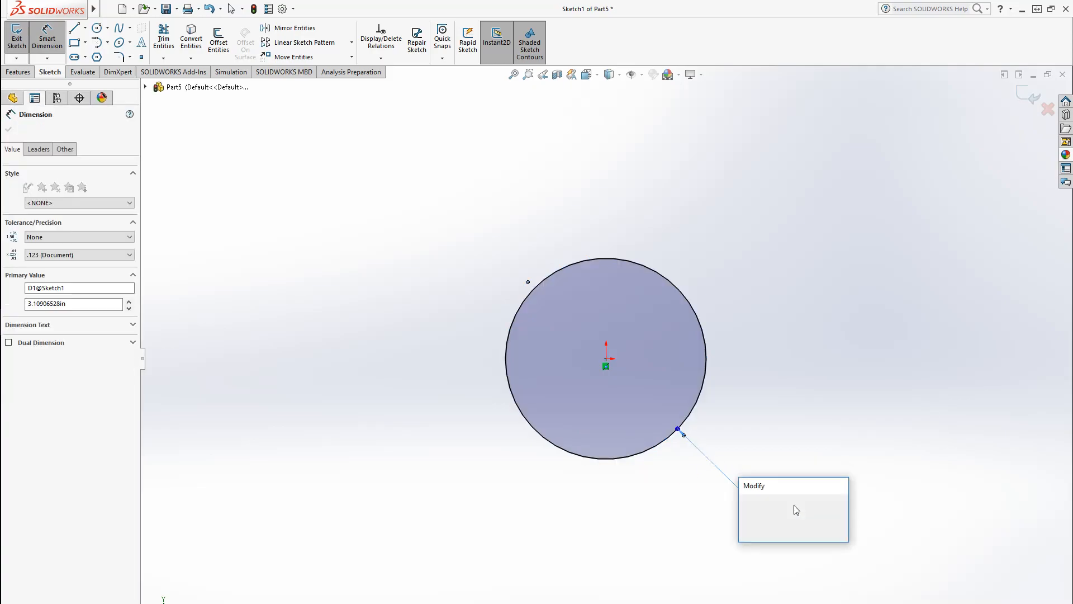
{"action": "type", "text": "1.38"}
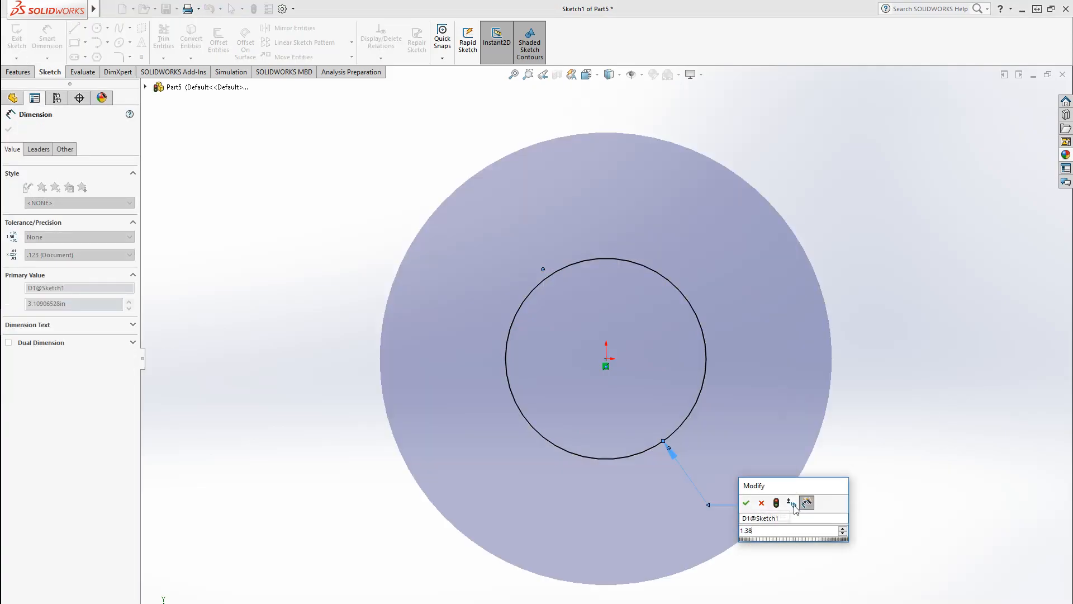
{"action": "key", "text": "Return"}
{"action": "left_click", "coordinate": [207, 189]}
Extrude the circle 0.12 in to form the retainer's disc.
{"action": "left_click", "coordinate": [22, 73]}
{"action": "left_click", "coordinate": [24, 43]}
{"action": "type", "text": ".12"}
{"action": "key", "text": "Return"}
{"action": "right_click", "coordinate": [257, 264]}
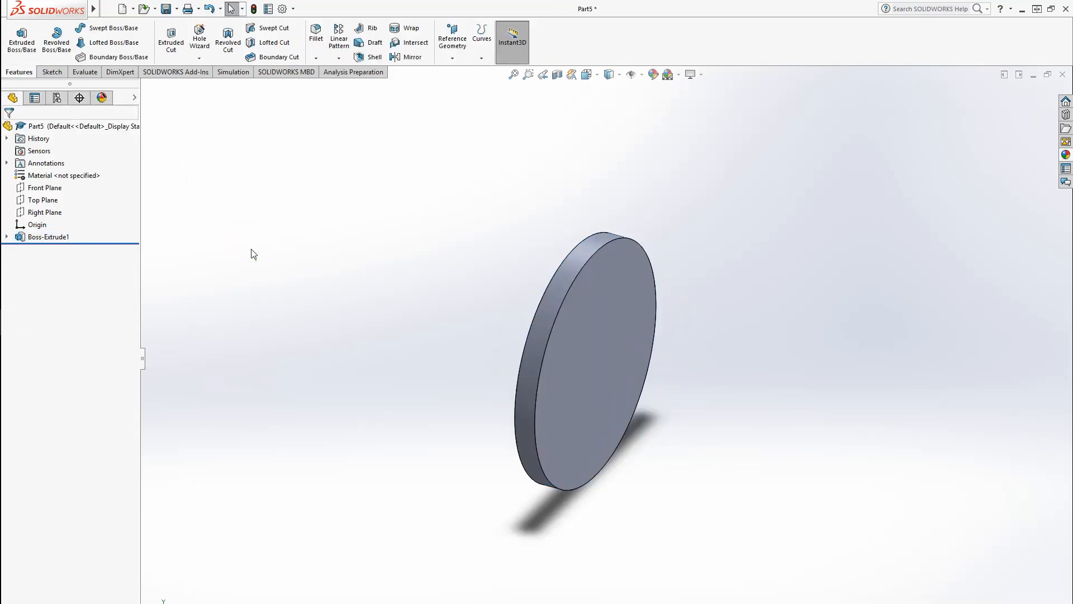
Sketch a circle about 0.75 in in diameter on the disc's flat face, centered on the origin.
{"action": "left_click", "coordinate": [52, 72]}
{"action": "left_click", "coordinate": [17, 40]}
{"action": "left_click", "coordinate": [613, 349]}
{"action": "left_click", "coordinate": [97, 28]}
{"action": "left_click", "coordinate": [596, 363]}
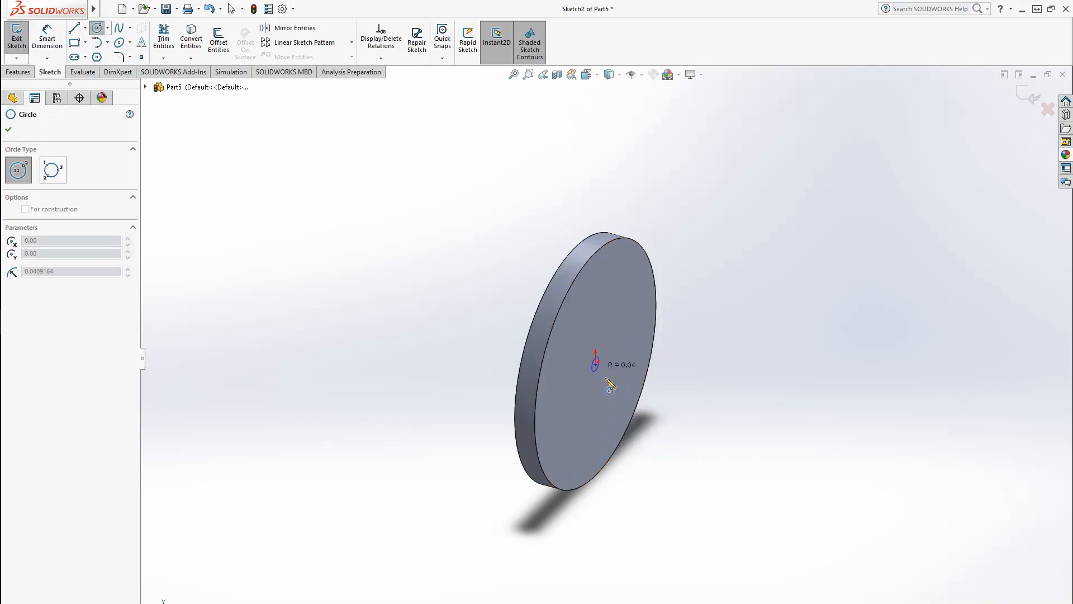
{"action": "left_click", "coordinate": [617, 394]}
Dimension the circle on the disc face to a diameter of 0.69 in.
{"action": "left_click", "coordinate": [47, 39]}
{"action": "left_click", "coordinate": [586, 436]}
{"action": "left_click", "coordinate": [802, 481]}
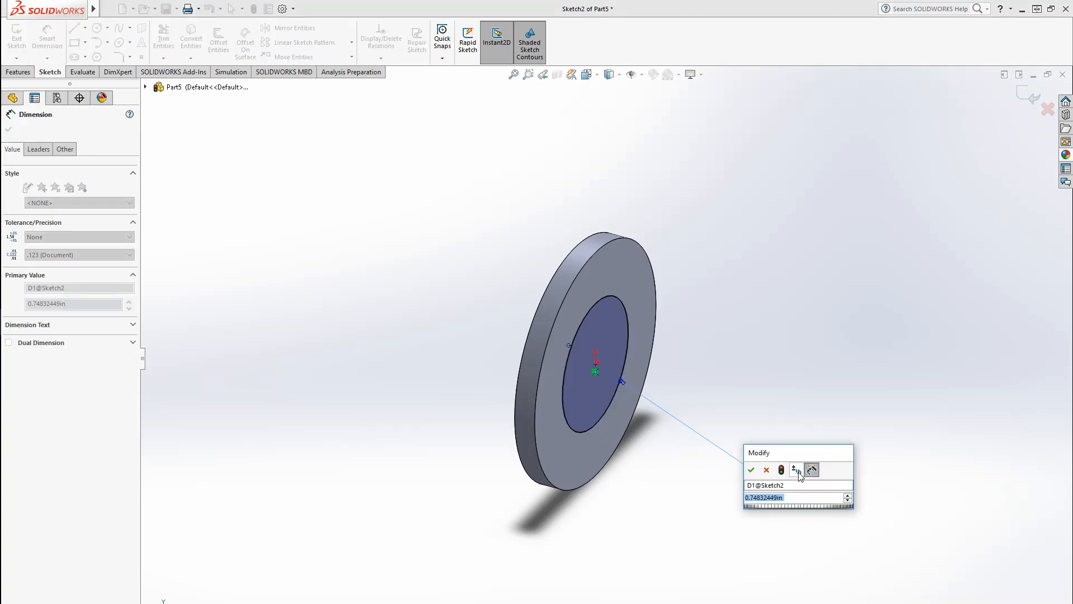
{"action": "type", "text": ".69"}
{"action": "key", "text": "Return"}
{"action": "key", "text": "Escape"}
Extrude the 0.69 in circle as a boss, ending at a 0.25 in Offset From Surface from the disc's opposite face.
{"action": "left_click", "coordinate": [16, 39]}
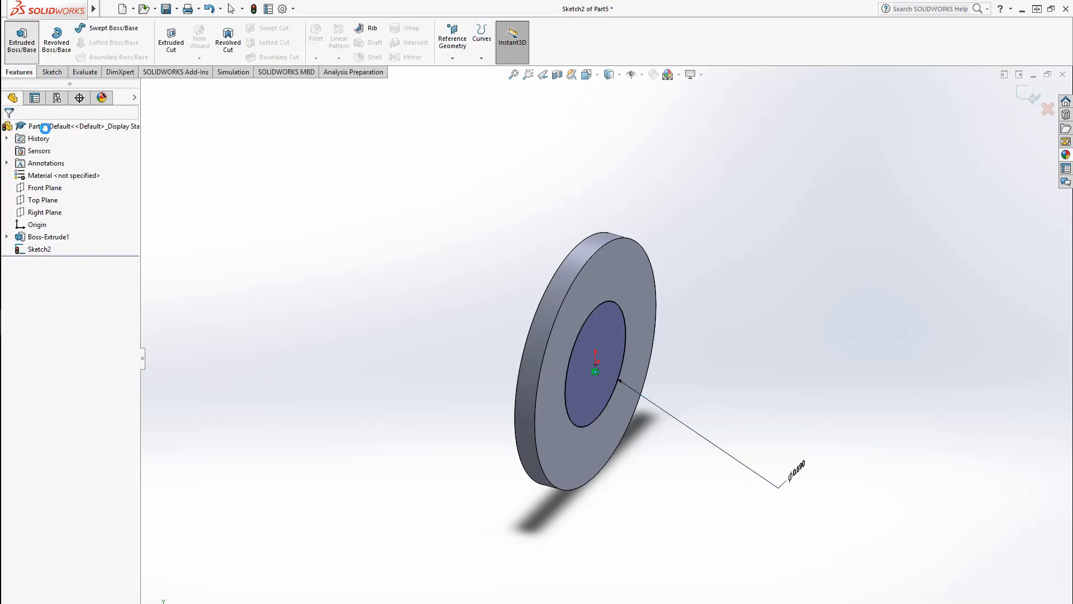
{"action": "type", "text": ".25"}
{"action": "key", "text": "Return"}
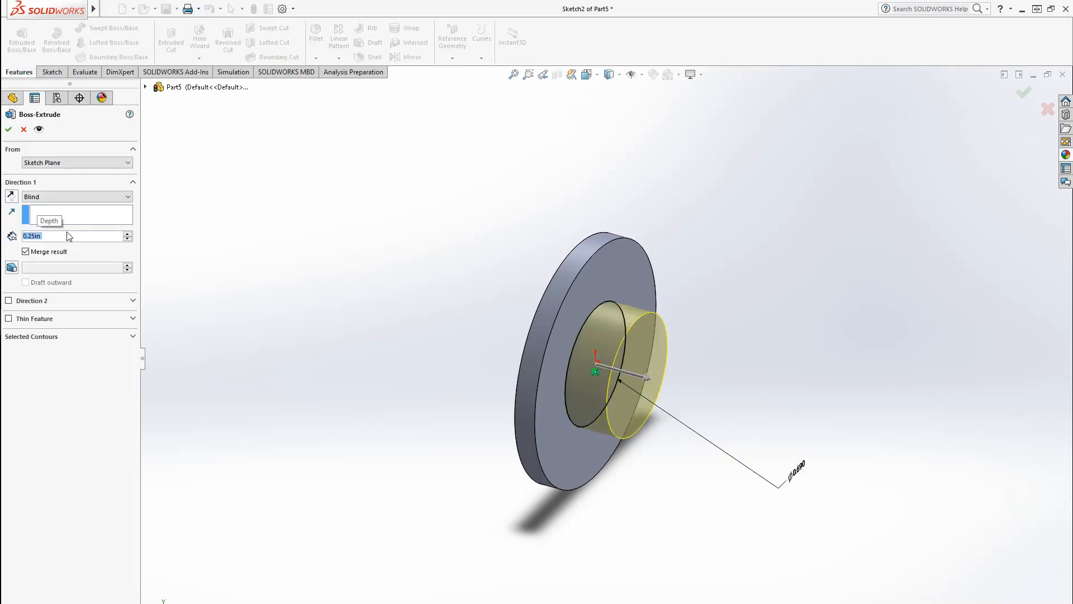
{"action": "left_click", "coordinate": [73, 196]}
{"action": "left_click", "coordinate": [80, 238]}
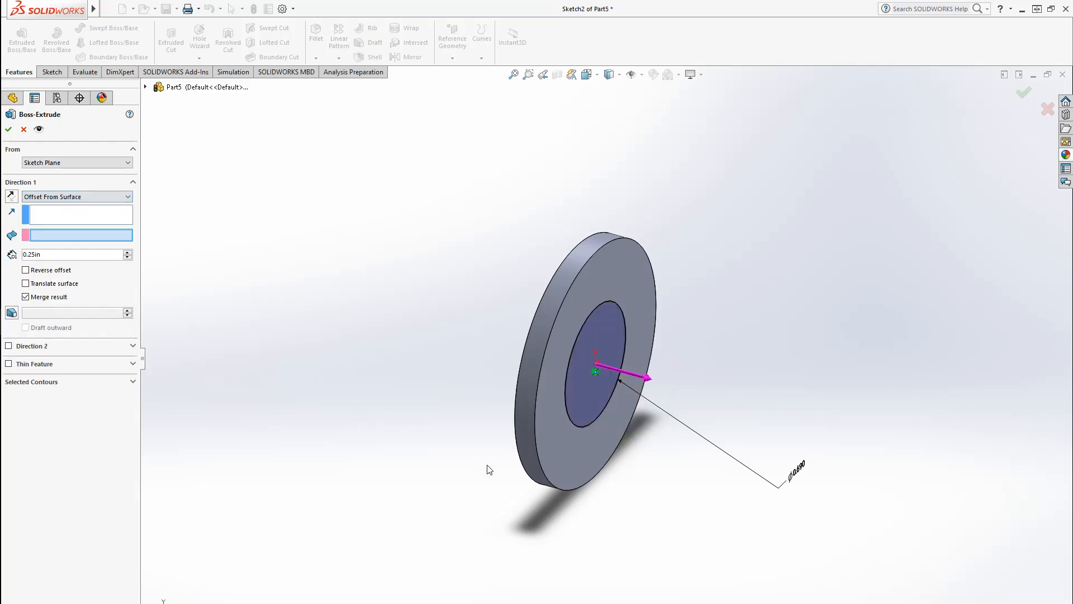
{"action": "middle_click_drag", "start_coordinate": [487, 469], "coordinate": [586, 459]}
{"action": "left_click", "coordinate": [586, 460]}
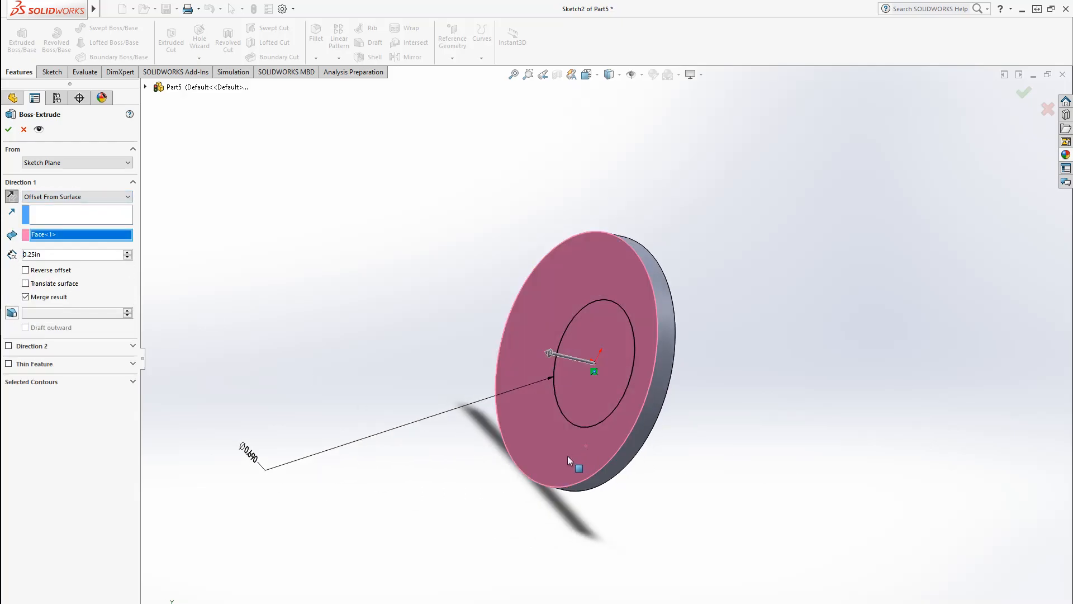
{"action": "left_click", "coordinate": [11, 196]}
{"action": "key", "text": "Return"}
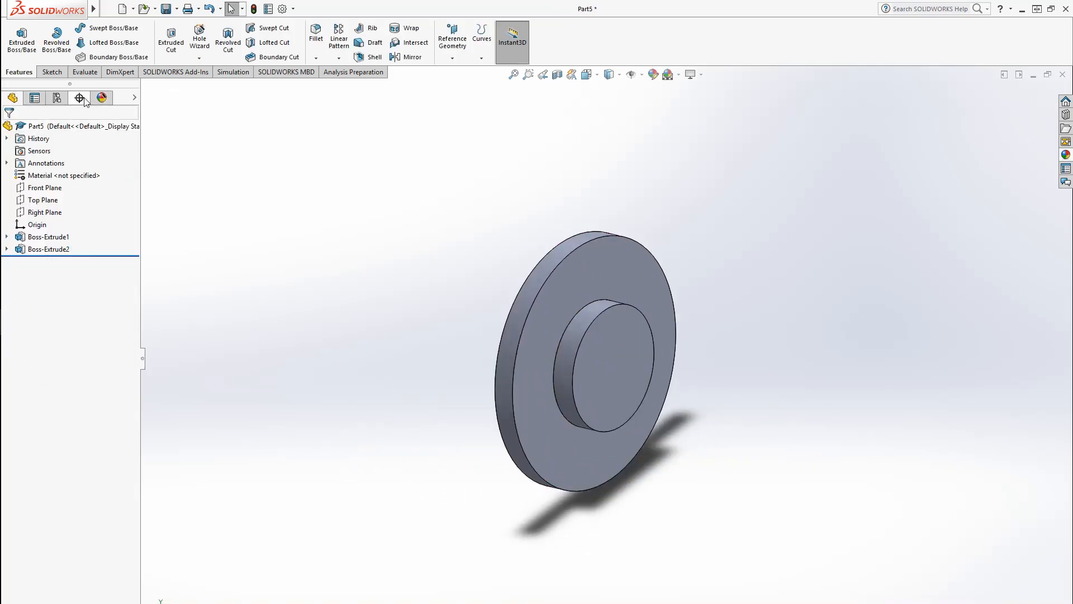
Sketch a circle about 0.385 in in diameter on the boss's end face, centered on the origin.
{"action": "left_click", "coordinate": [52, 72]}
{"action": "left_click", "coordinate": [18, 40]}
{"action": "left_click", "coordinate": [632, 375]}
{"action": "left_click", "coordinate": [649, 387]}
{"action": "left_click", "coordinate": [97, 27]}
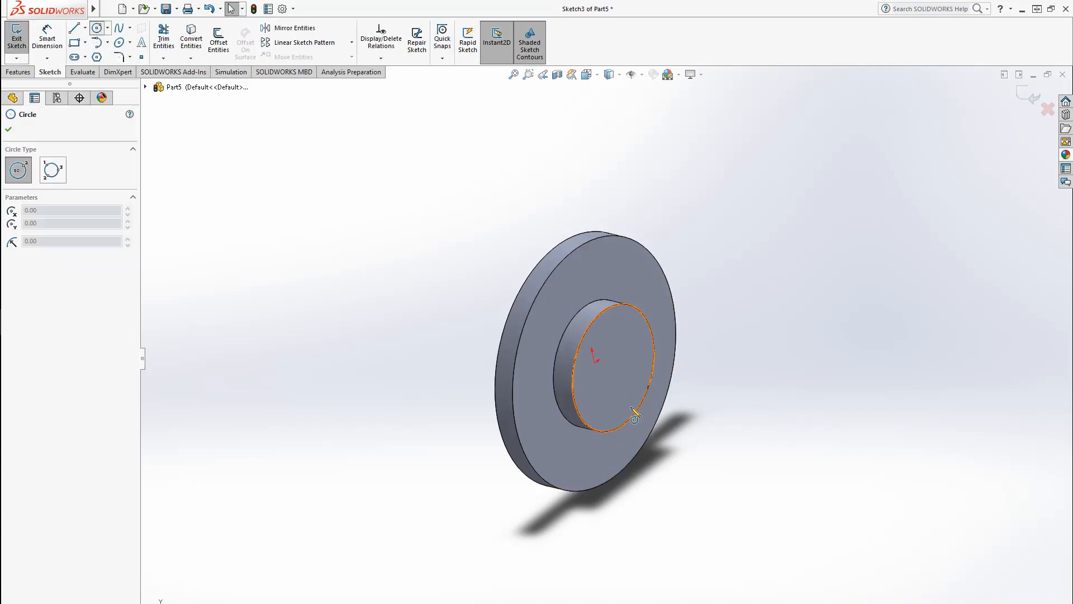
{"action": "left_click", "coordinate": [594, 363]}
{"action": "left_click", "coordinate": [615, 374]}
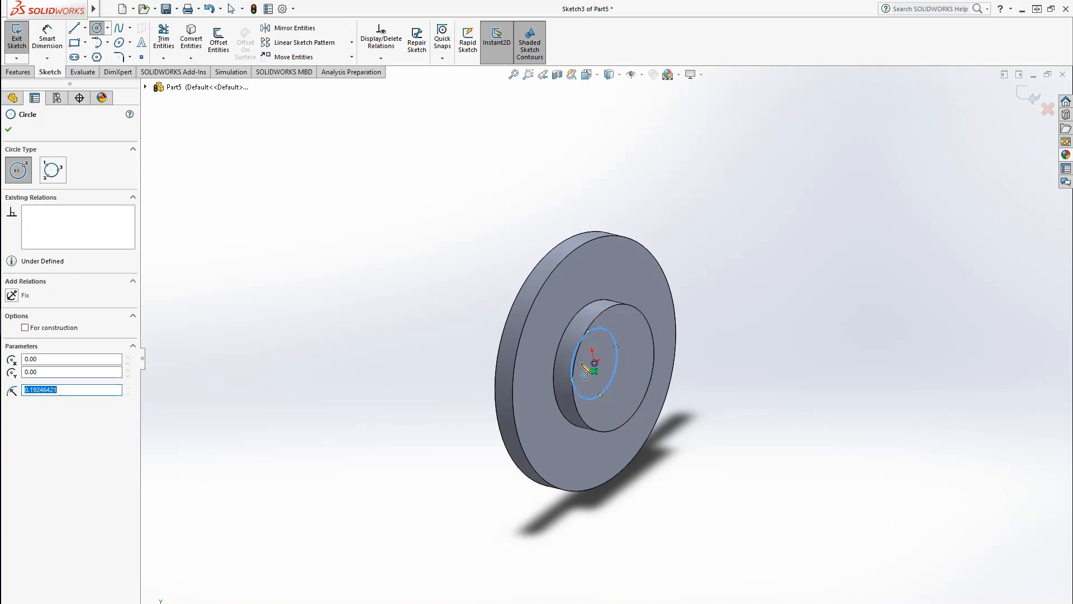
Add a diameter dimension to the circle on the boss's end face.
{"action": "left_click", "coordinate": [49, 55]}
{"action": "left_click", "coordinate": [607, 397]}
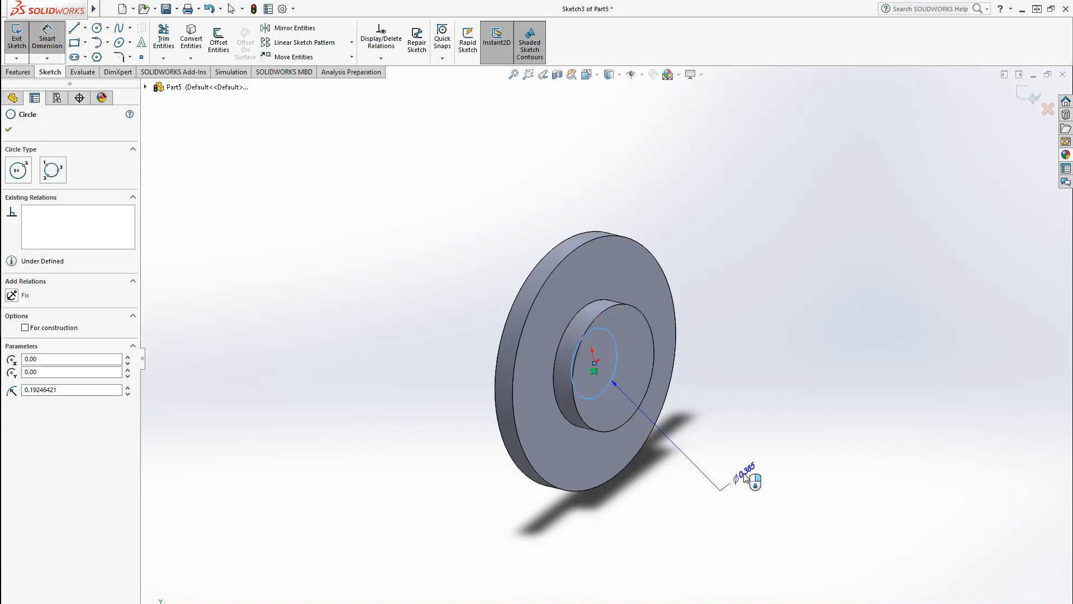
{"action": "left_click", "coordinate": [744, 468]}
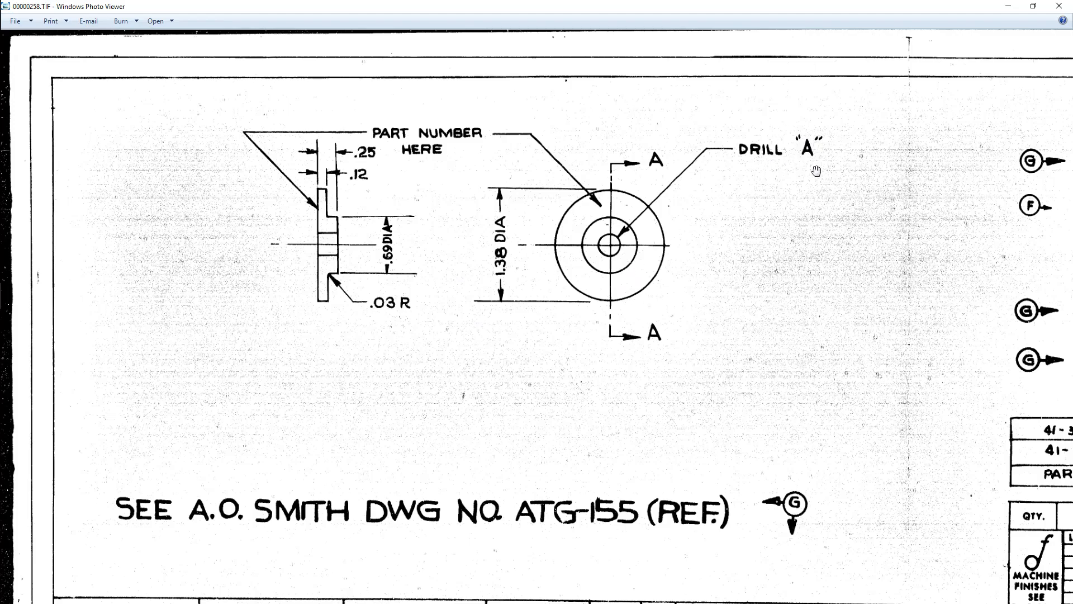
Look up the DIA "A" value for 41-3824-1 on the retainer drawing and set the boss circle's diameter to 0.33 in.
{"action": "left_click_drag", "start_coordinate": [815, 340], "coordinate": [799, 167]}
{"action": "scroll", "coordinate": [648, 453], "scroll_direction": "down", "scroll_amount": 1}
{"action": "mouse_move", "coordinate": [985, 414]}
{"action": "left_mouse_down"}
{"action": "mouse_move", "coordinate": [674, 463]}
{"action": "mouse_move", "coordinate": [497, 441]}
{"action": "left_mouse_up"}
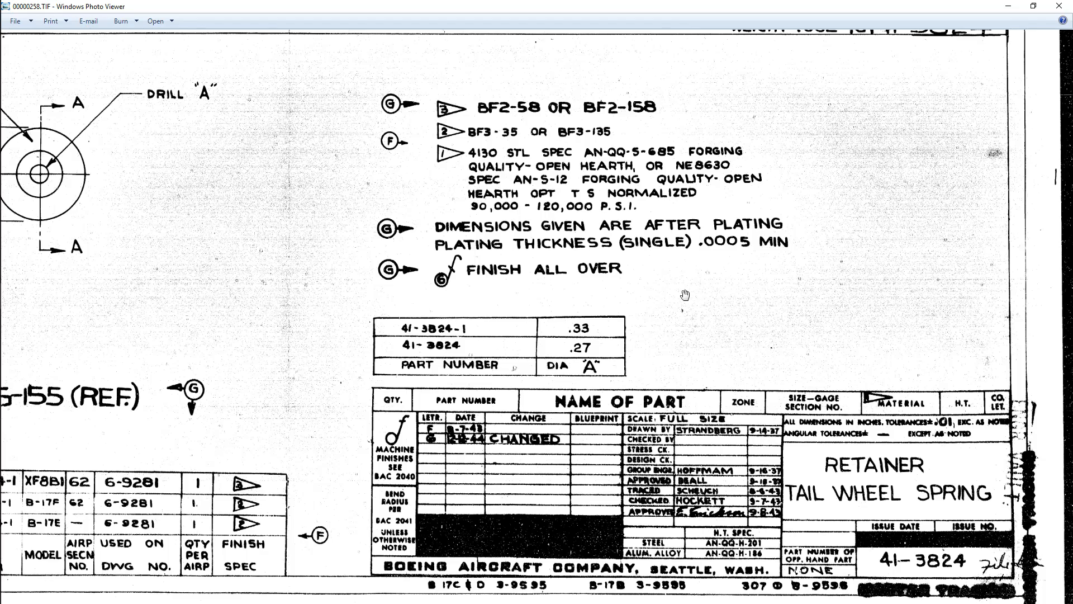
{"action": "left_click_drag", "start_coordinate": [658, 6], "coordinate": [1072, 313]}
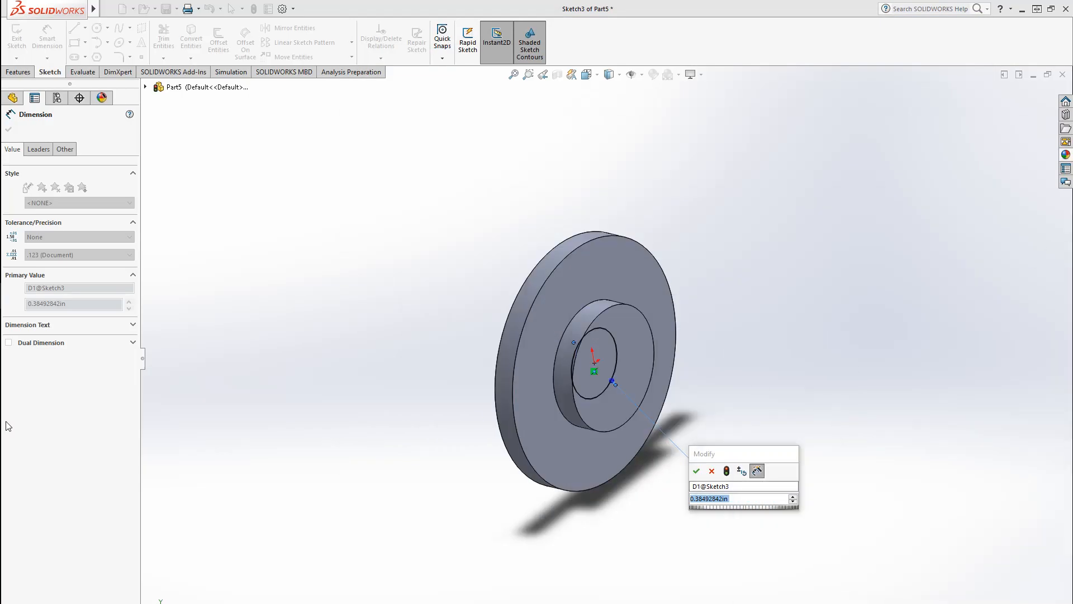
{"action": "mouse_move", "coordinate": [17, 294]}
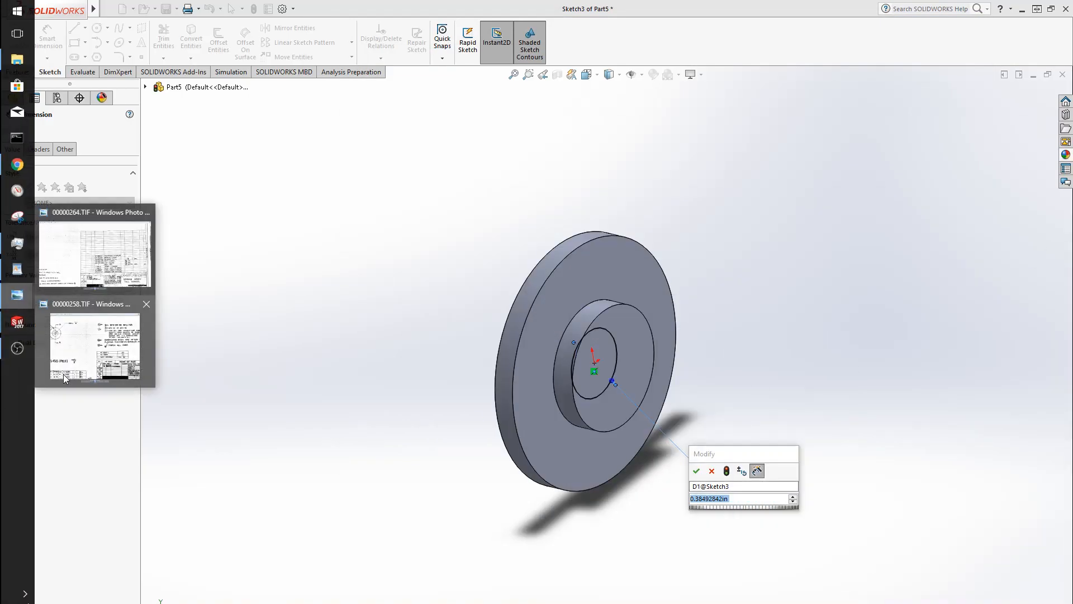
{"action": "left_click", "coordinate": [72, 277]}
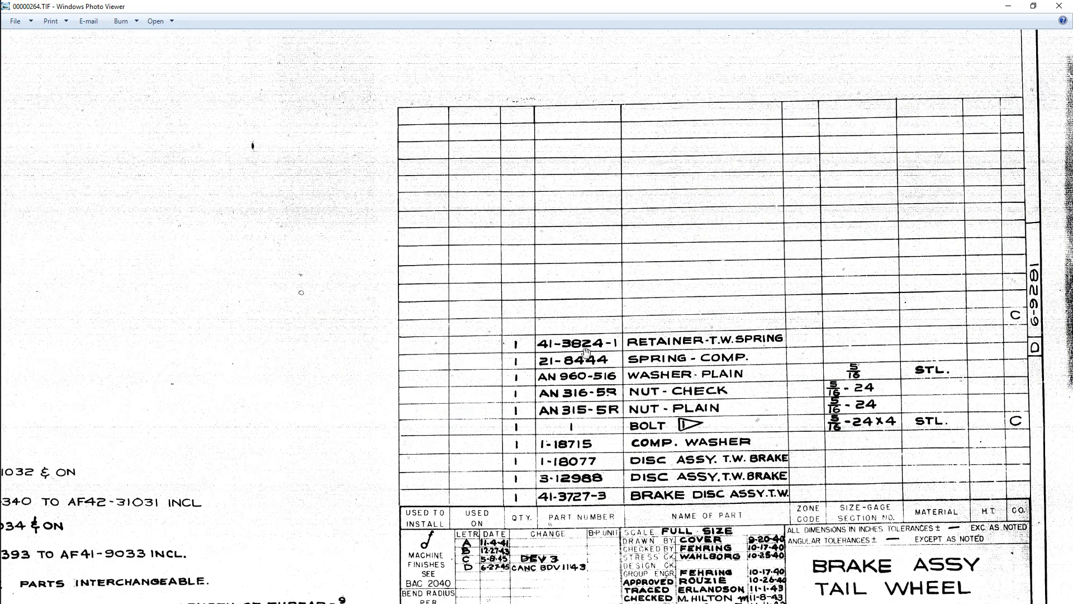
{"action": "left_click", "coordinate": [1008, 6]}
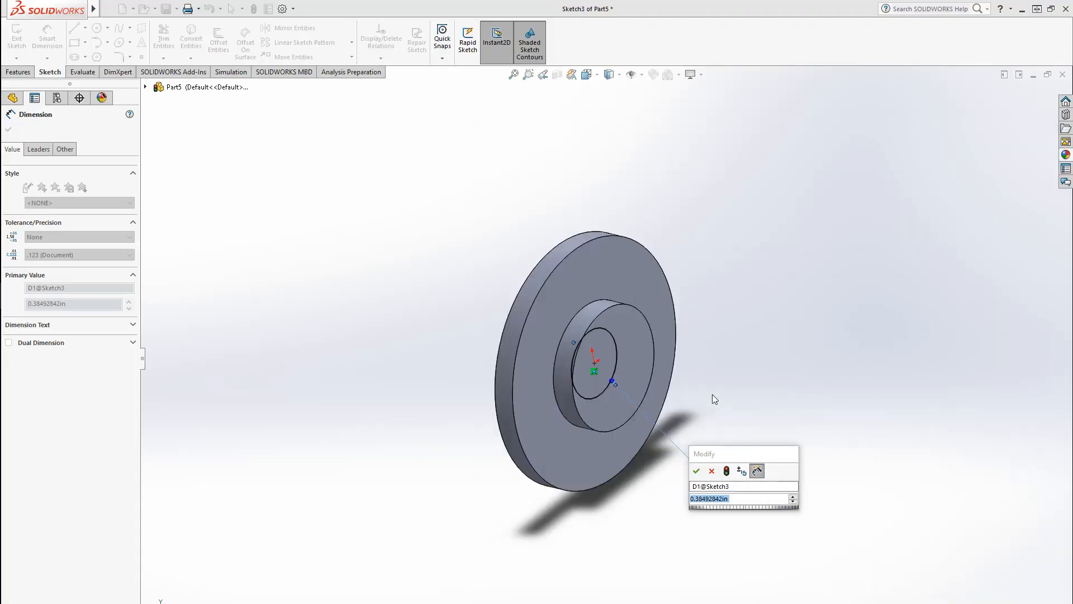
{"action": "left_click", "coordinate": [763, 502]}
{"action": "type", "text": ".33"}
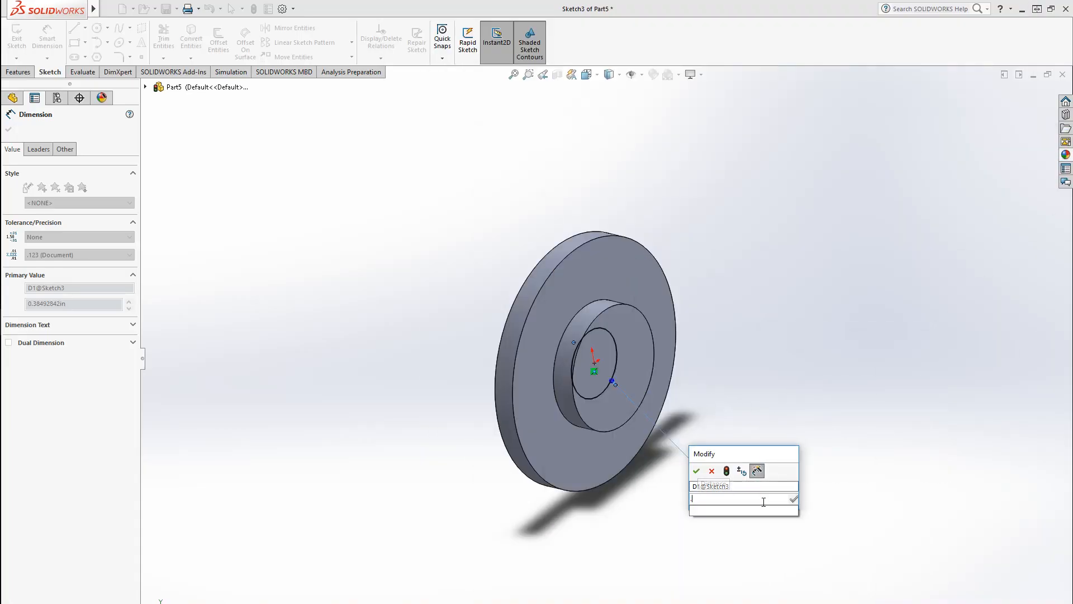
{"action": "key", "text": "Return"}
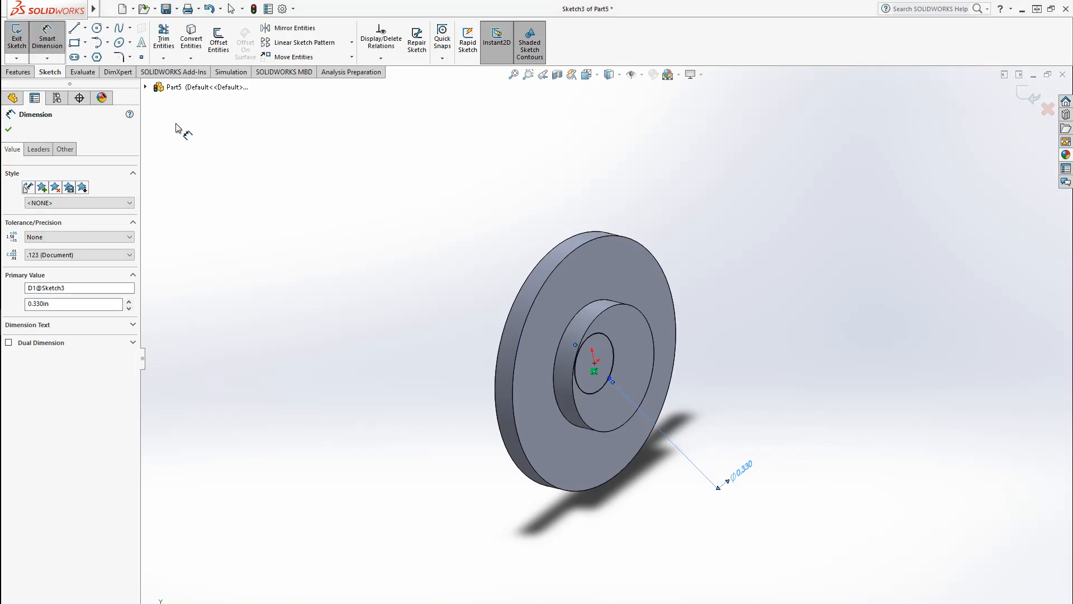
Cut-extrude the 0.33 in circle with the Through All - Both end condition.
{"action": "left_click", "coordinate": [19, 71]}
{"action": "left_click", "coordinate": [171, 49]}
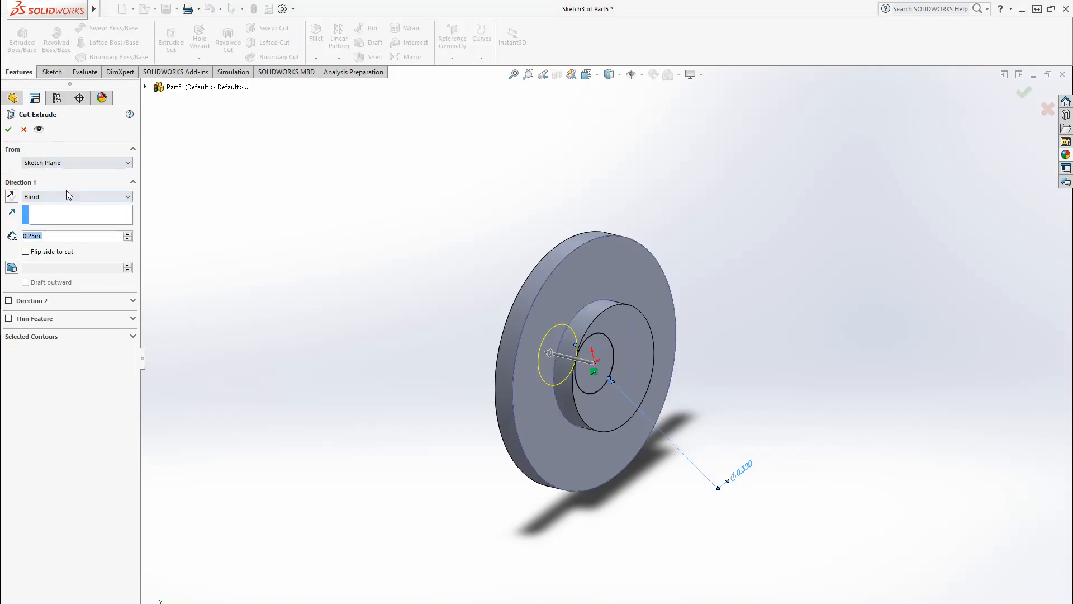
{"action": "left_click", "coordinate": [67, 196]}
{"action": "left_click", "coordinate": [50, 219]}
{"action": "left_click", "coordinate": [8, 129]}
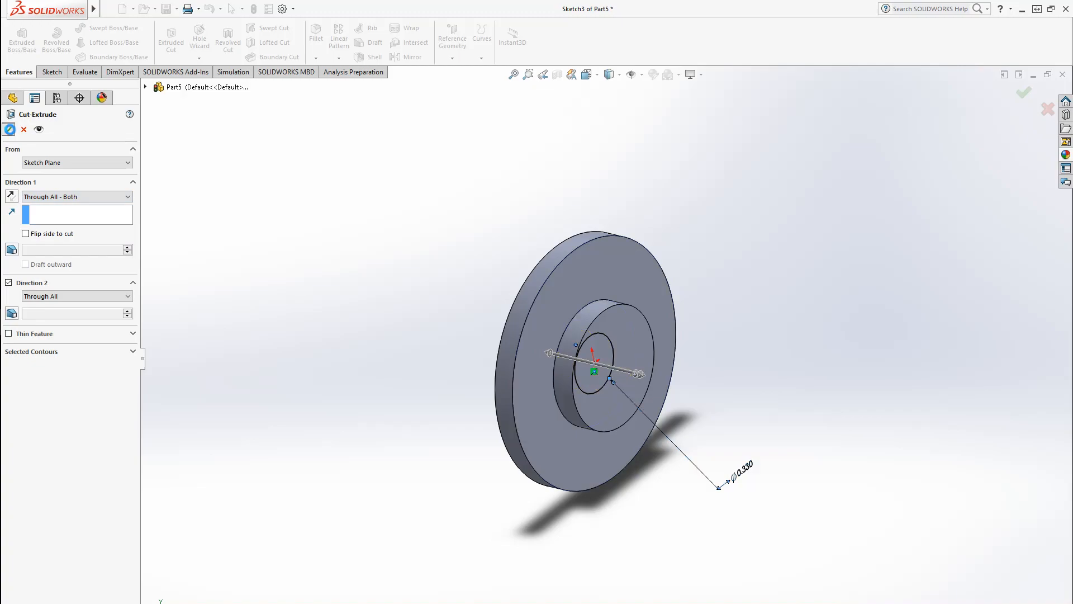
Fillet the edge where the boss meets the disc with a 0.03 in radius.
{"action": "middle_click_drag", "start_coordinate": [403, 425], "coordinate": [268, 168]}
{"action": "left_click", "coordinate": [316, 39]}
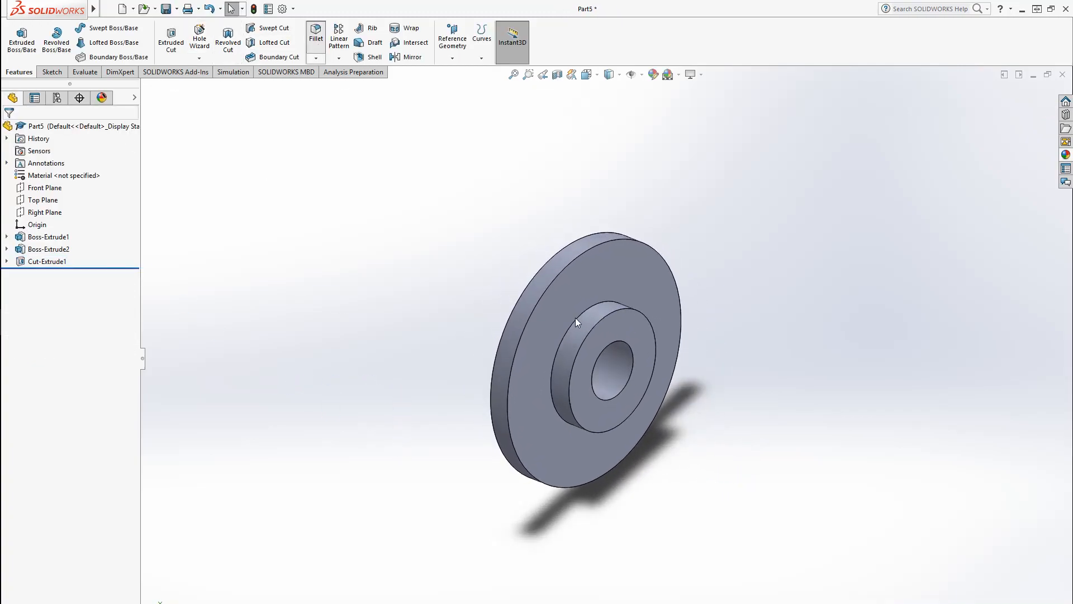
{"action": "left_click", "coordinate": [585, 313]}
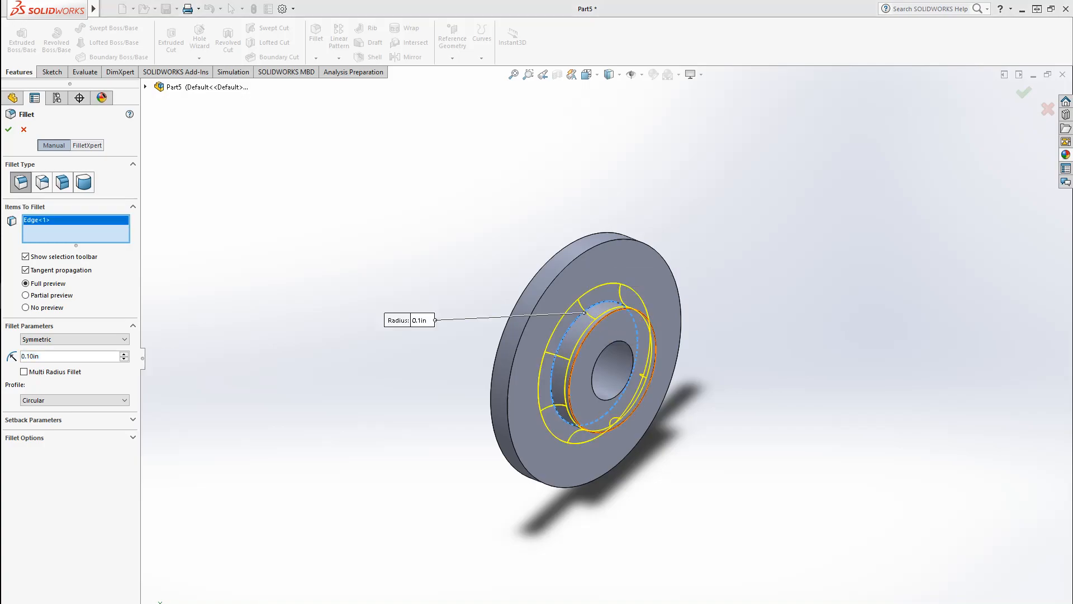
{"action": "double_click", "coordinate": [77, 356]}
{"action": "type", "text": "0.03"}
{"action": "key", "text": "Return"}
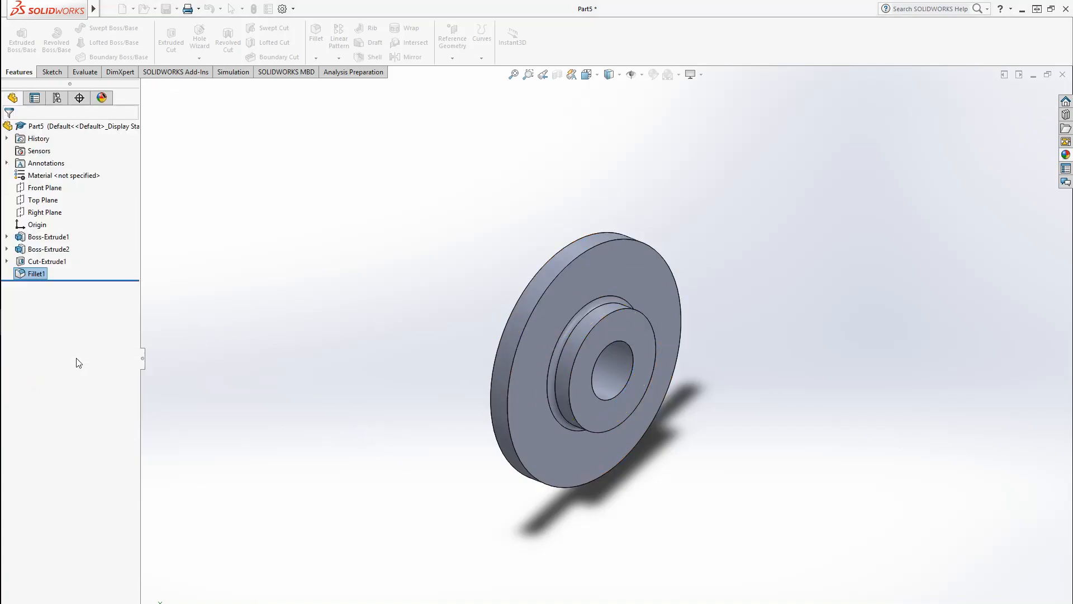
Assign AISI 4130 Steel, normalized at 870C, to the retainer and save the part as 41-3824-1 in the 6-9281 folder.
{"action": "right_click", "coordinate": [85, 174]}
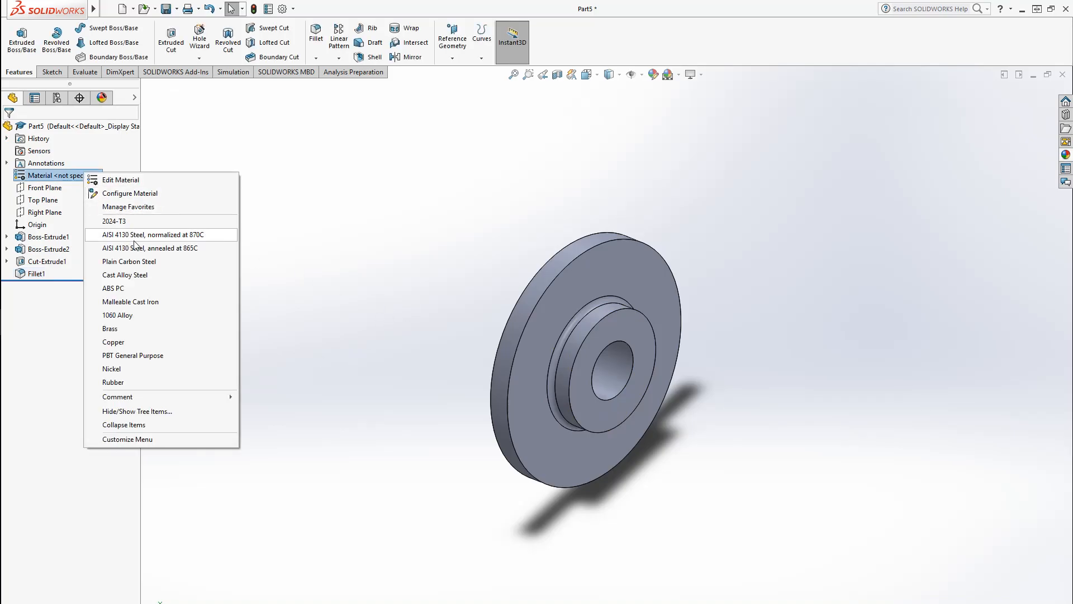
{"action": "left_click", "coordinate": [138, 236]}
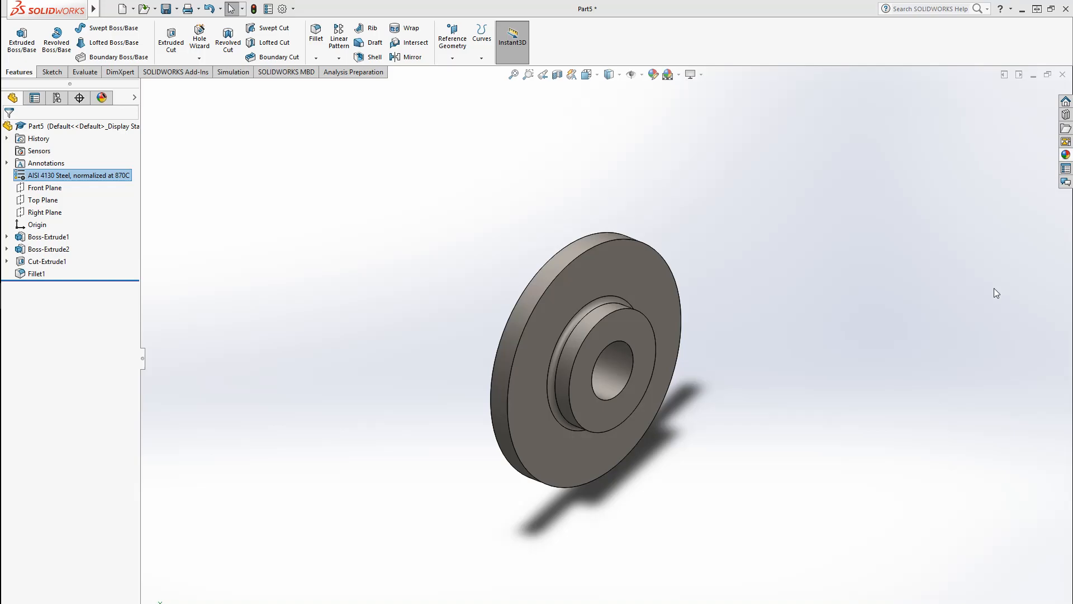
{"action": "left_click", "coordinate": [345, 242]}
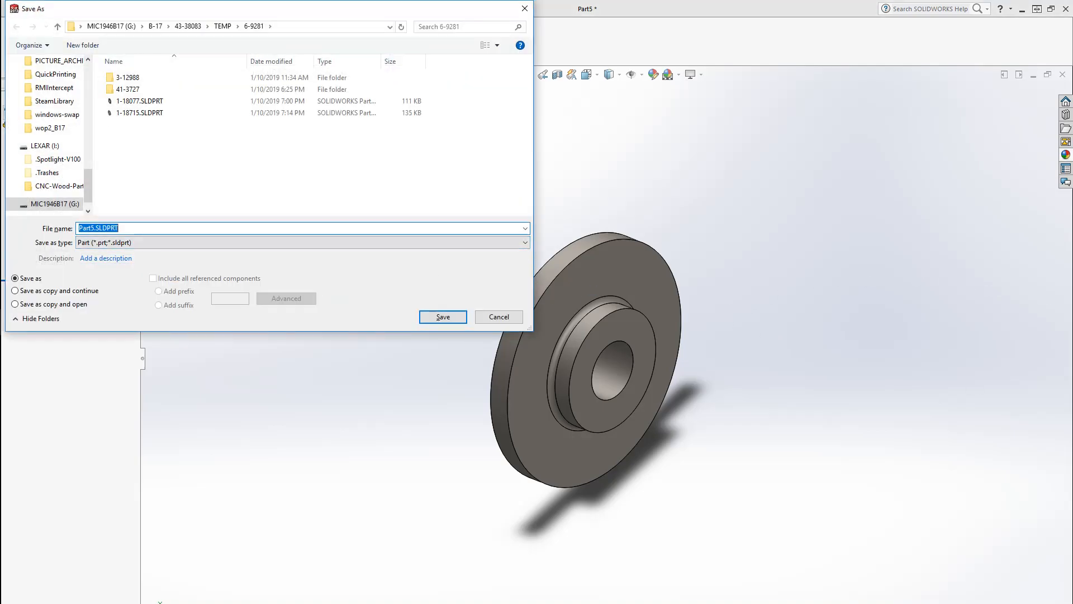
{"action": "type", "text": "41-38"}
{"action": "key", "text": "Return"}
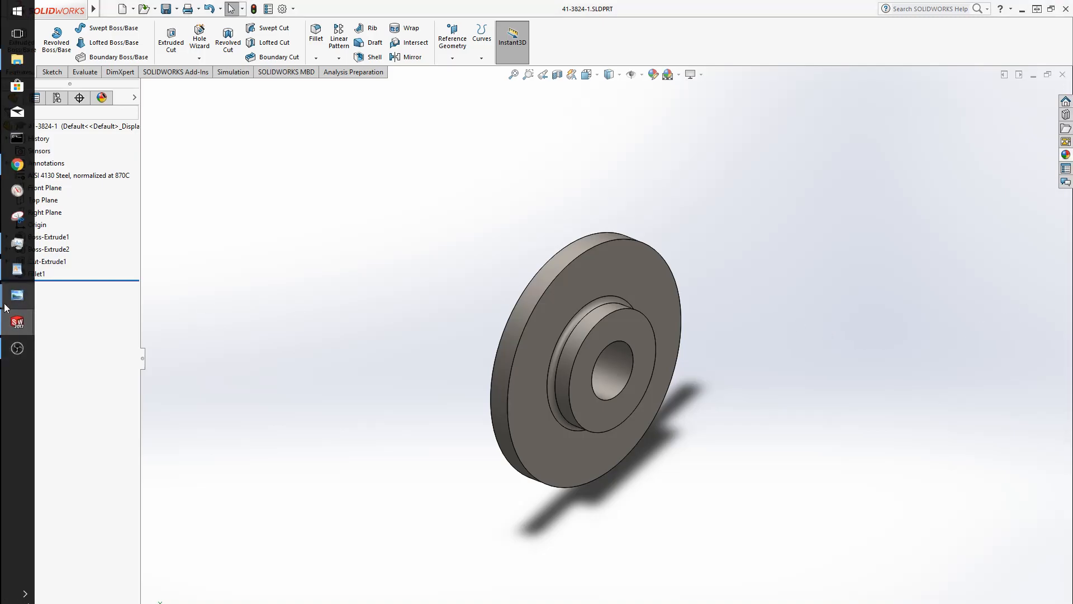
Examine section A-A on the 6-9281 brake assembly drawing for the position of the 41-3824-1 retainer.
{"action": "mouse_move", "coordinate": [17, 295]}
{"action": "left_click", "coordinate": [125, 263]}
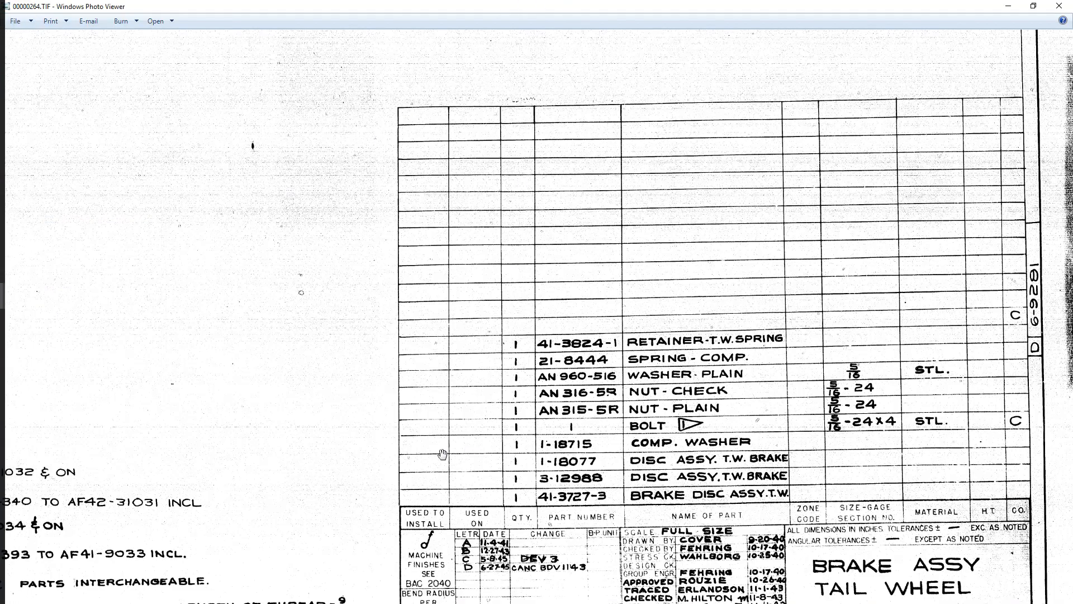
{"action": "left_click_drag", "start_coordinate": [464, 448], "coordinate": [715, 457]}
{"action": "key", "text": "Left"}
{"action": "scroll", "coordinate": [412, 555], "scroll_direction": "up", "scroll_amount": 2}
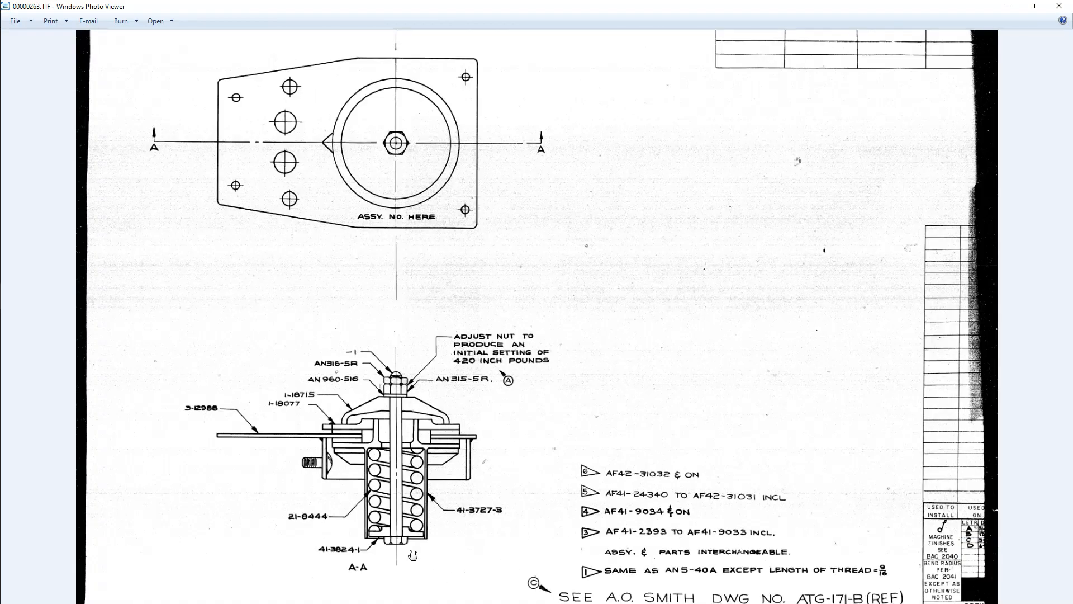
{"action": "left_click", "coordinate": [1014, 5]}
Switch to the 6-9281 assembly and insert the 41-3824-1 retainer beside the brake disc's tube.
{"action": "mouse_move", "coordinate": [2, 322]}
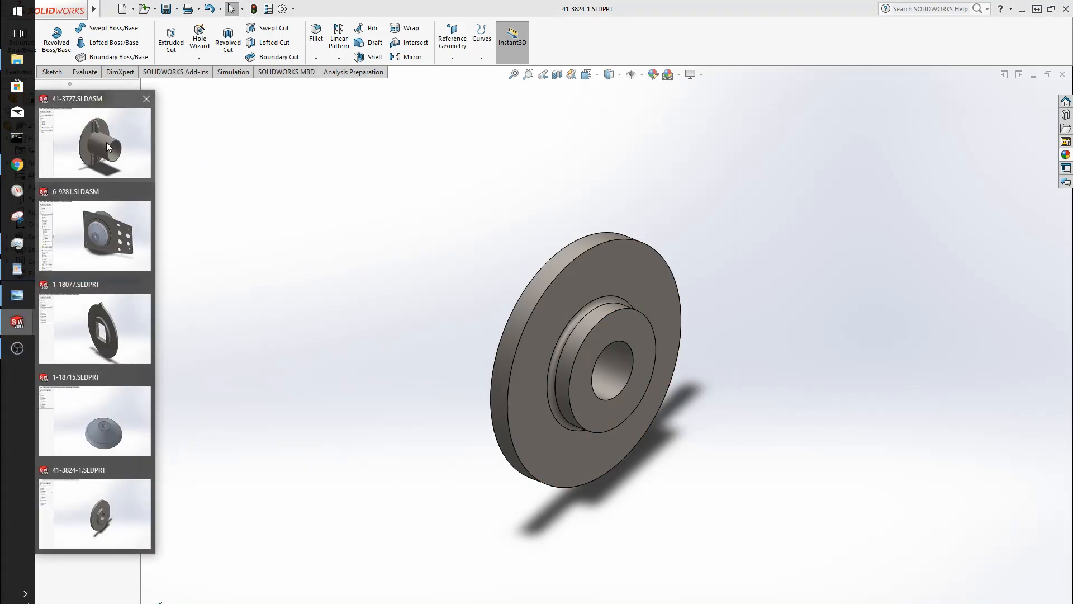
{"action": "mouse_move", "coordinate": [88, 455]}
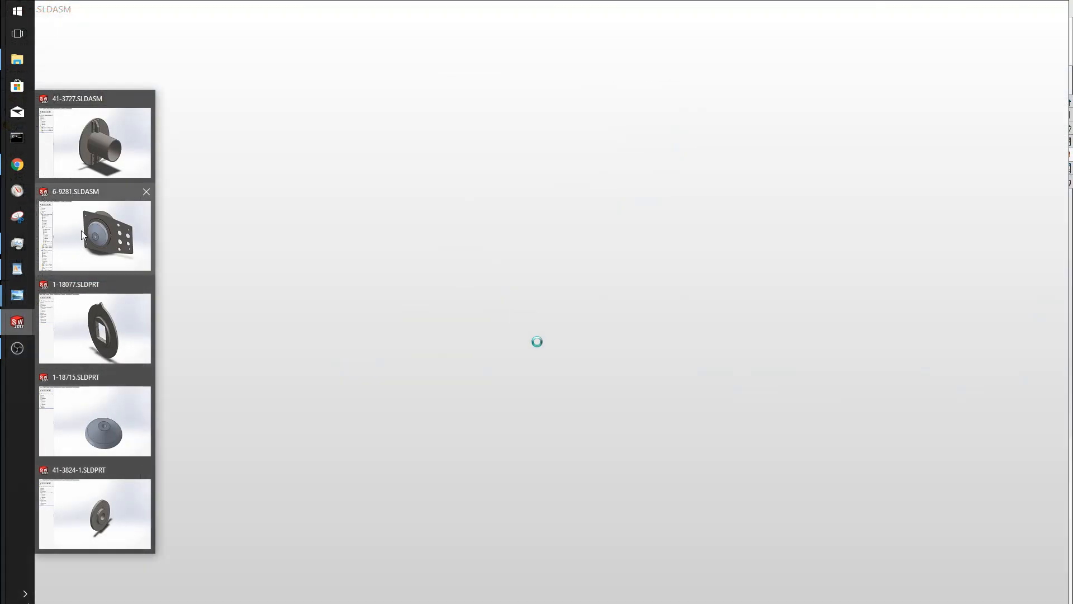
{"action": "left_click", "coordinate": [81, 231]}
{"action": "middle_click_drag", "start_coordinate": [488, 337], "coordinate": [714, 448]}
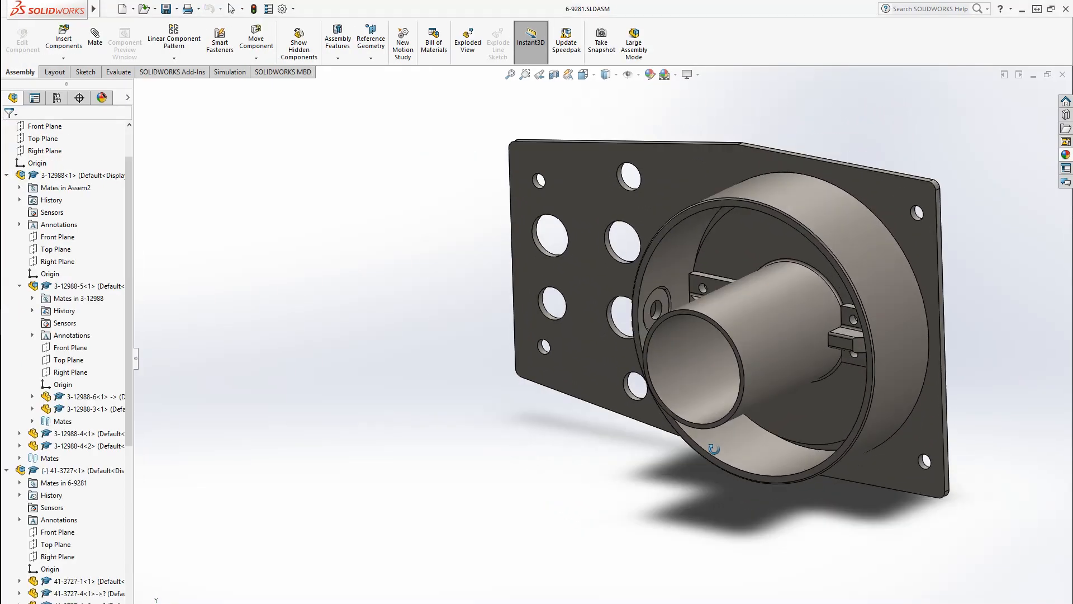
{"action": "left_click", "coordinate": [96, 51]}
{"action": "left_click", "coordinate": [24, 130]}
{"action": "left_click", "coordinate": [70, 36]}
{"action": "left_click", "coordinate": [35, 287]}
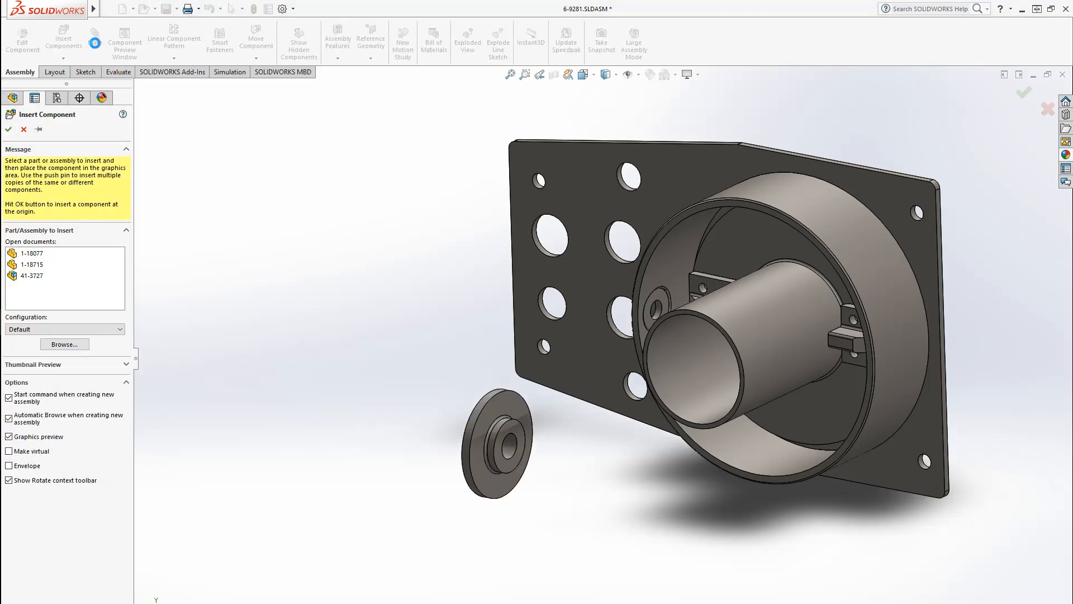
Mate the retainer's outer cylindrical face concentric with the tube's bore and move the retainer out past the tube's open end.
{"action": "left_click", "coordinate": [488, 397]}
{"action": "left_click", "coordinate": [700, 404]}
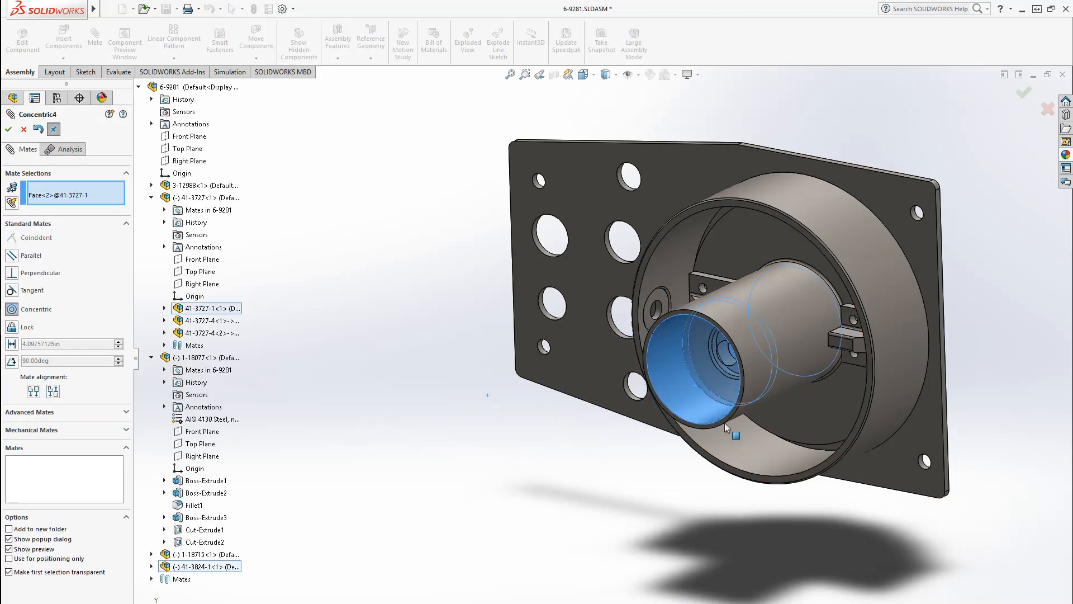
{"action": "middle_click_drag", "start_coordinate": [725, 394], "coordinate": [830, 408]}
{"action": "right_click", "coordinate": [829, 408]}
{"action": "left_click_drag", "start_coordinate": [848, 362], "coordinate": [892, 396]}
{"action": "middle_click_drag", "start_coordinate": [827, 485], "coordinate": [688, 444]}
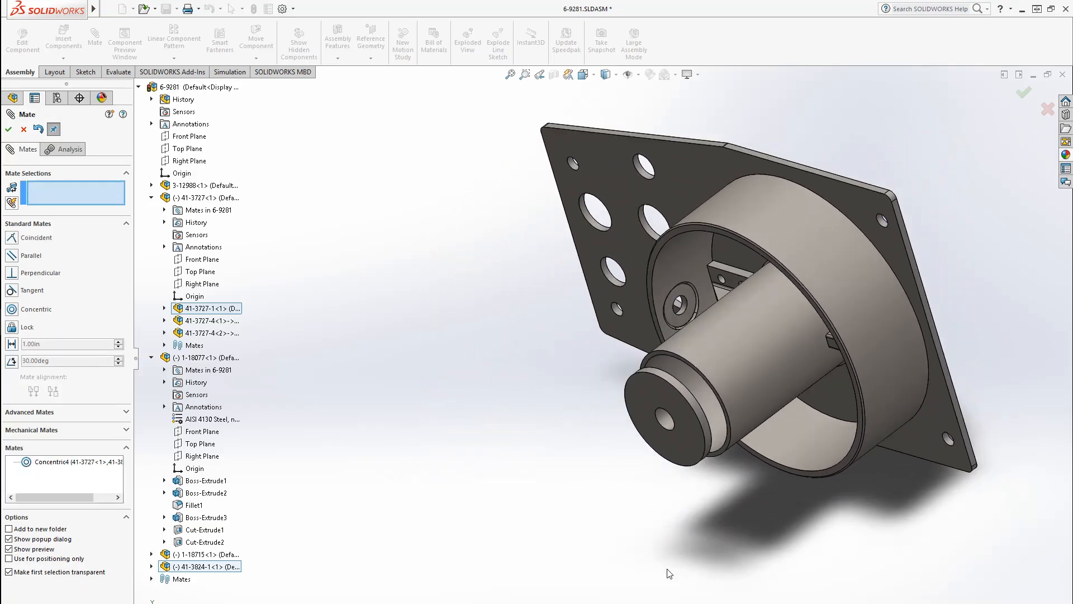
Set up a Distance mate between the retainer's flat outer face and the tube's end face.
{"action": "scroll", "coordinate": [682, 441], "scroll_direction": "down", "scroll_amount": 5}
{"action": "left_click", "coordinate": [673, 432]}
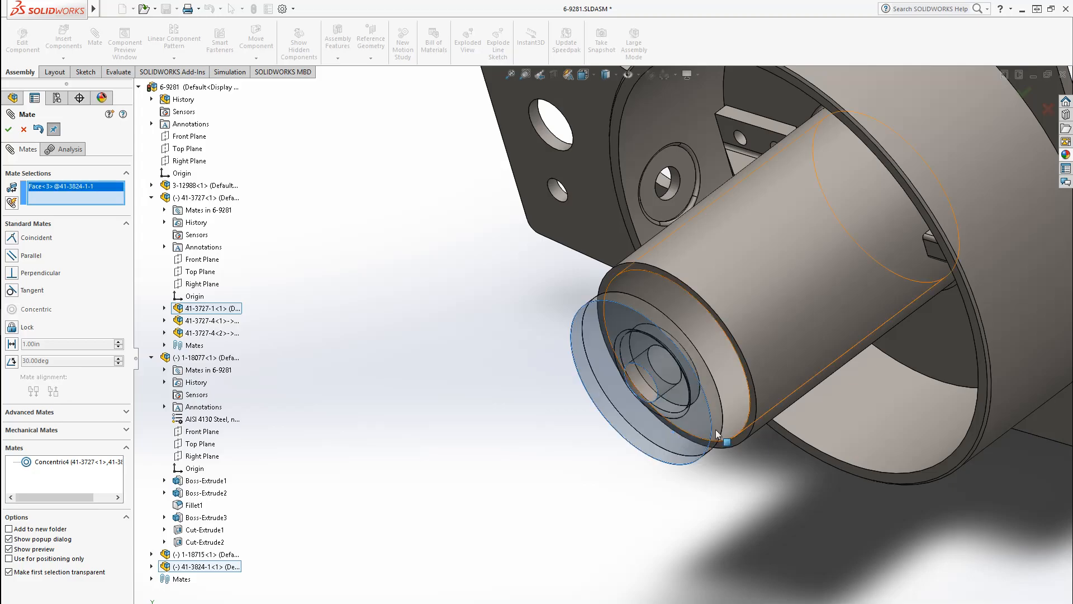
{"action": "middle_click_drag", "start_coordinate": [737, 366], "coordinate": [745, 434]}
{"action": "left_click", "coordinate": [746, 426]}
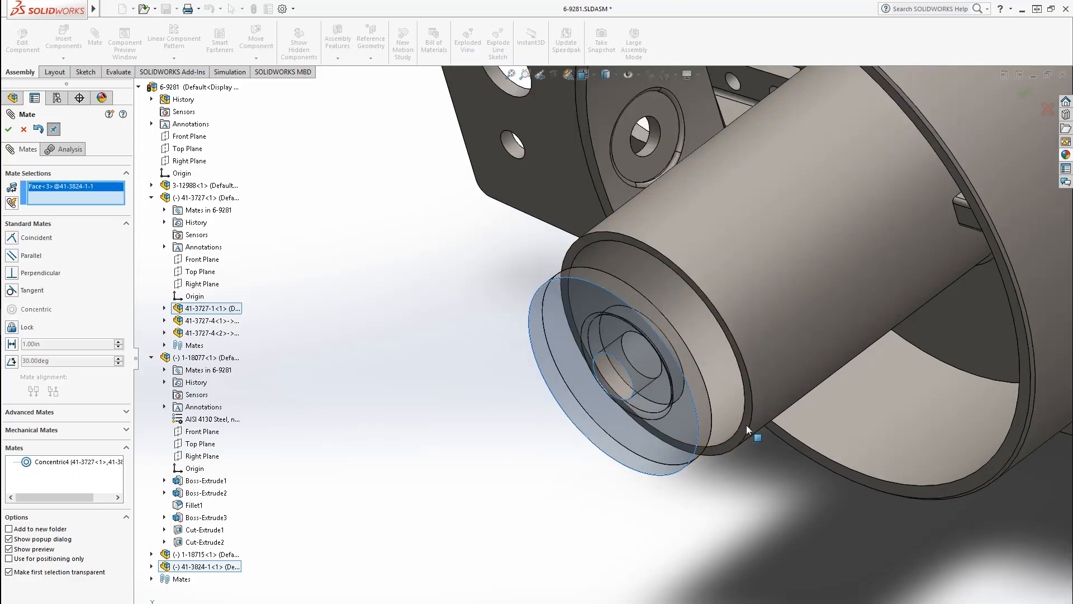
{"action": "left_click", "coordinate": [37, 413]}
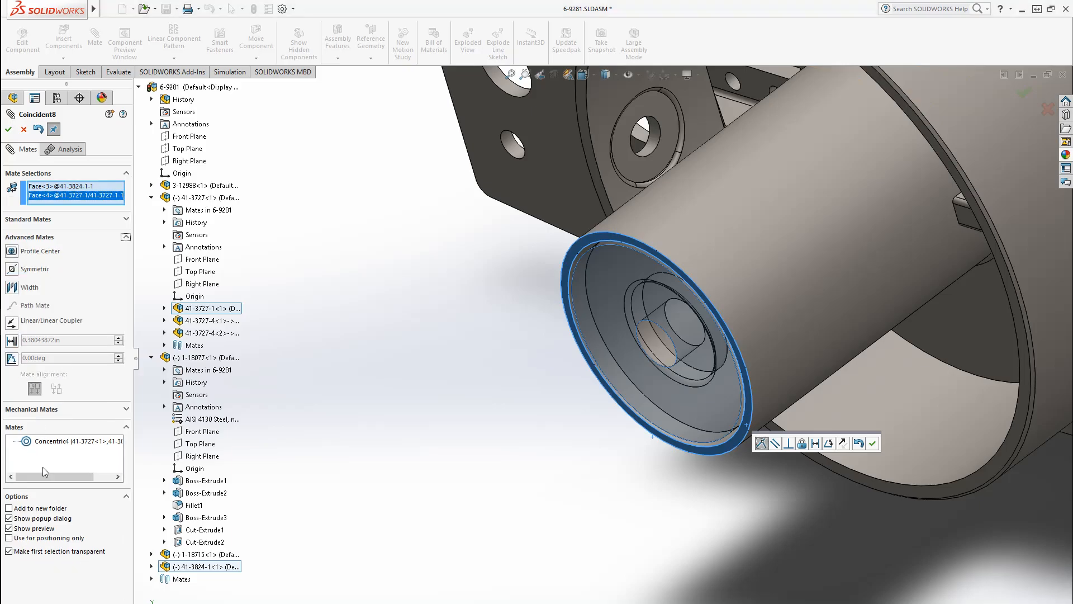
{"action": "left_click", "coordinate": [11, 339]}
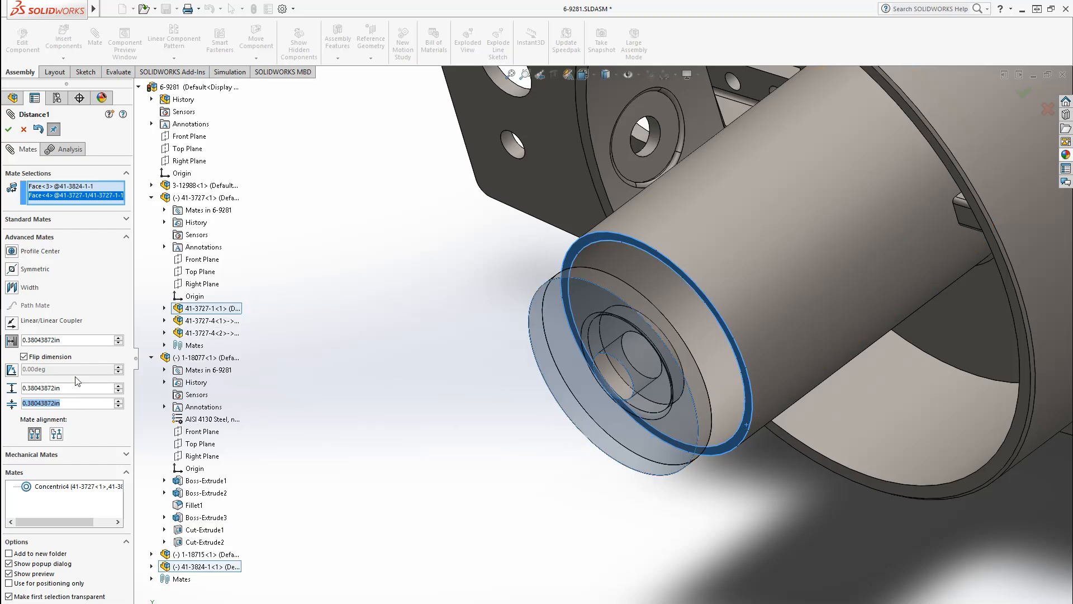
{"action": "left_click", "coordinate": [31, 237]}
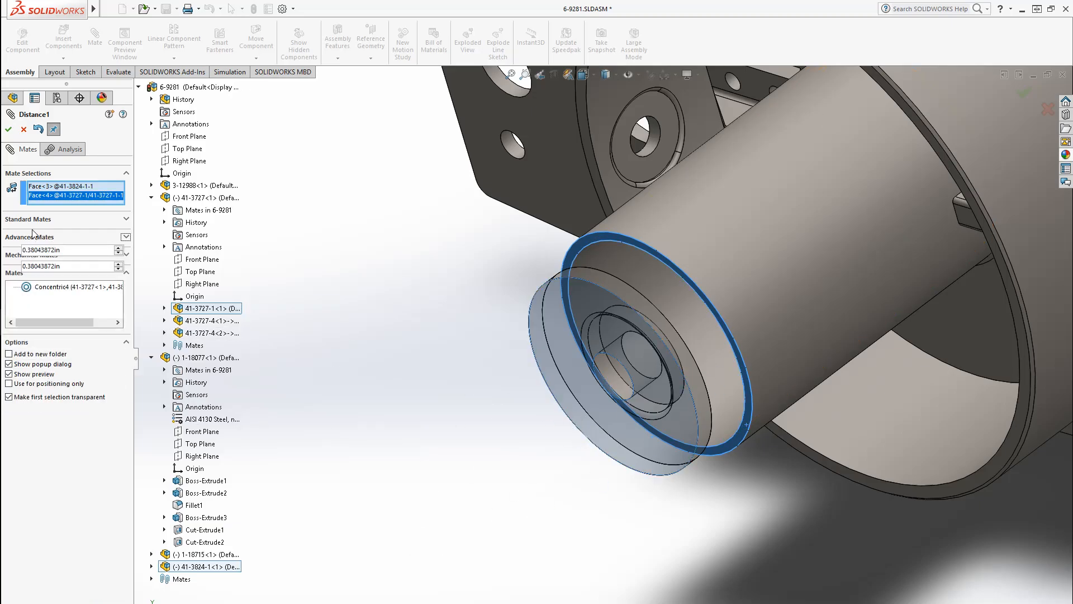
{"action": "left_click", "coordinate": [39, 220]}
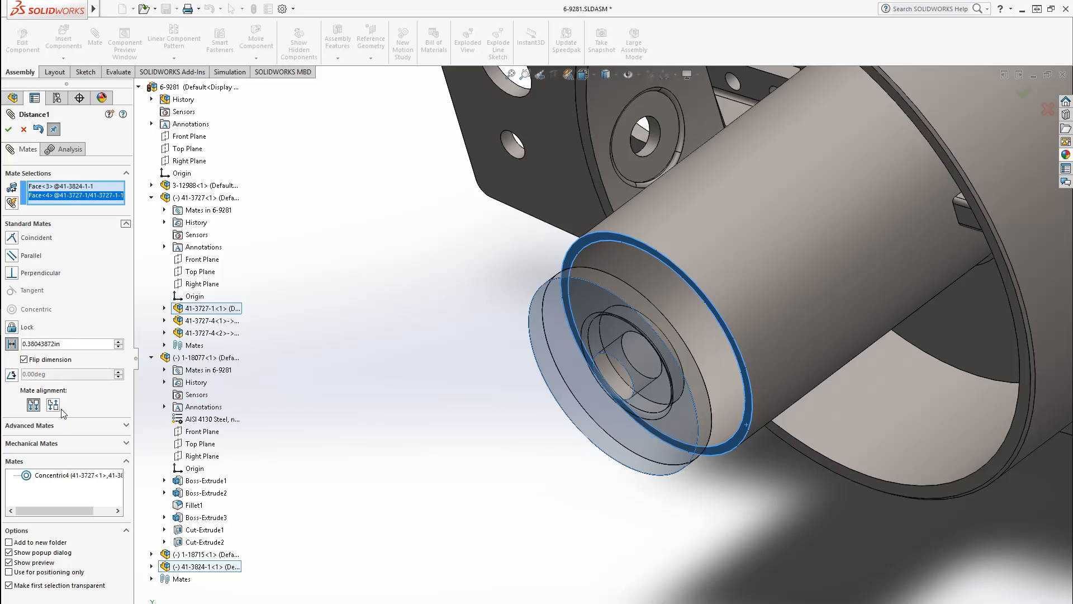
Set the distance between the retainer and the tube's end to 0.01 in.
{"action": "double_click", "coordinate": [68, 344]}
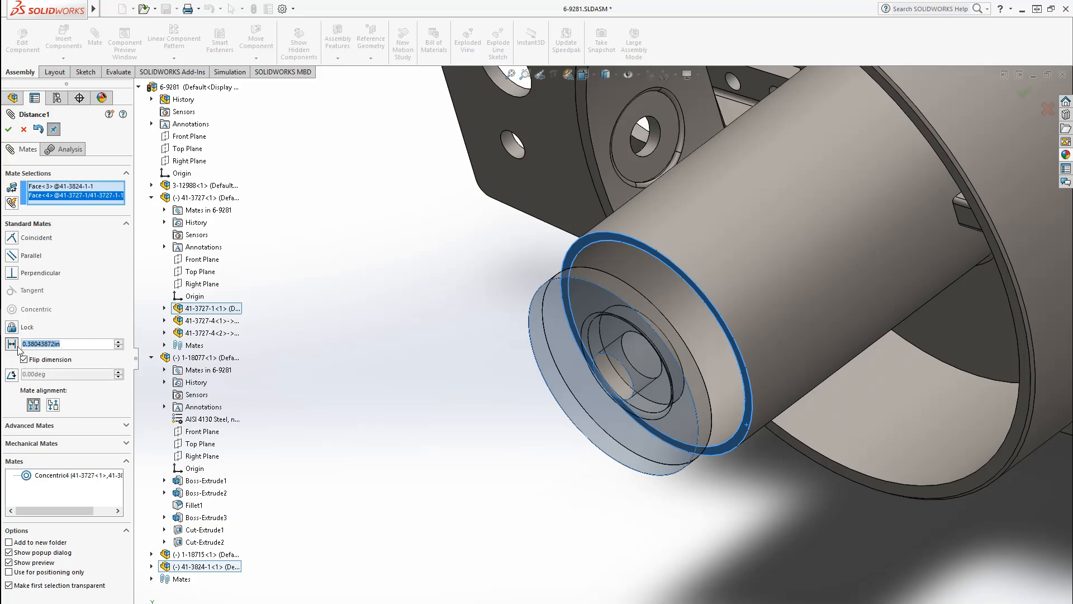
{"action": "type", "text": "0.01"}
{"action": "key", "text": "Return"}
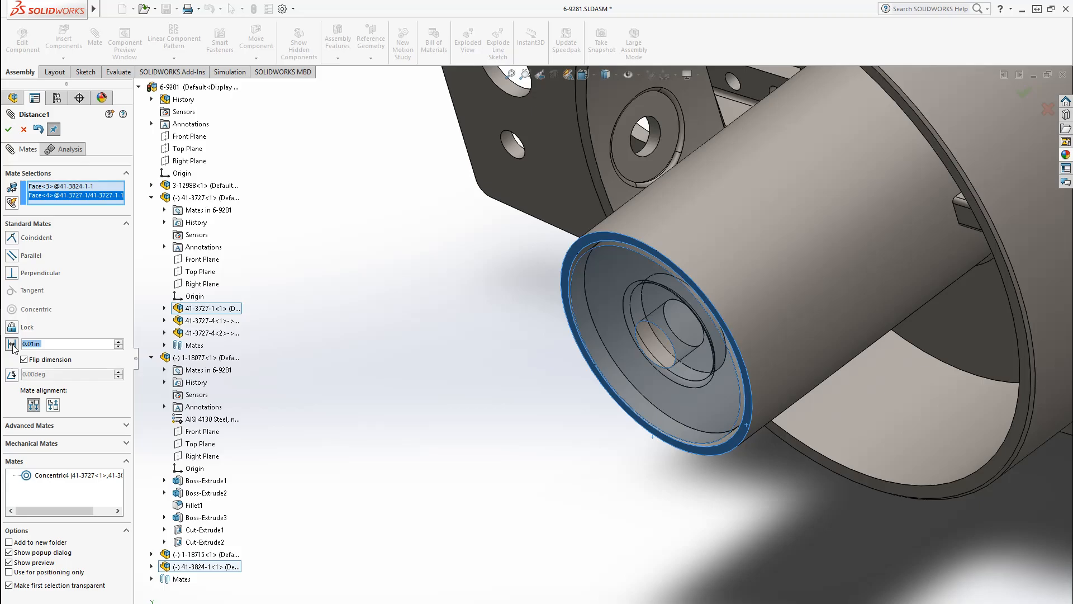
Reverse the distance mate's direction so the retainer sits inside the tube, and set its offset to 0.20 in.
{"action": "left_click", "coordinate": [24, 359]}
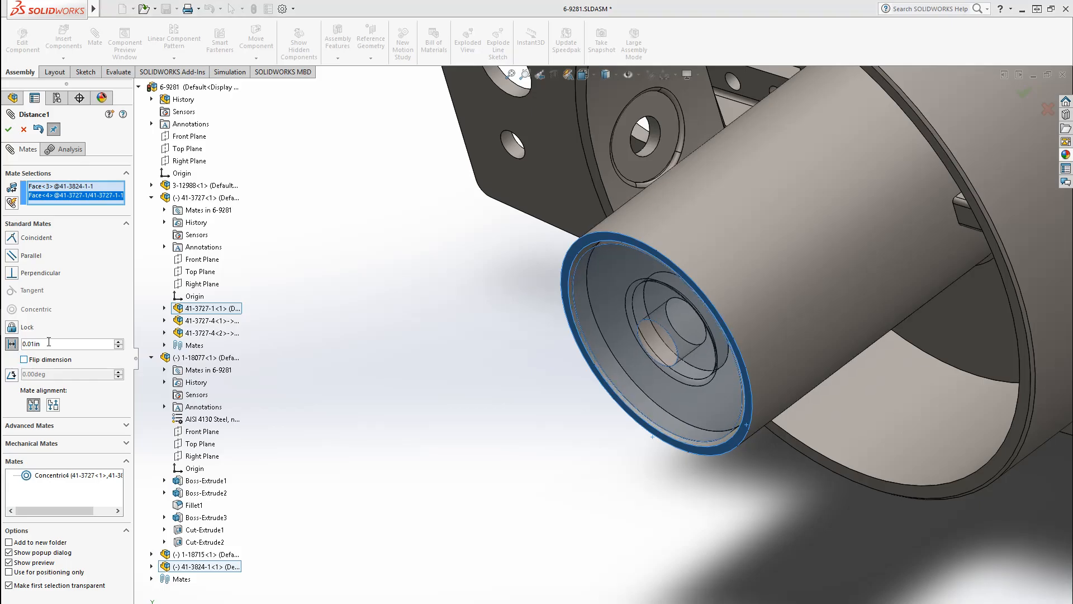
{"action": "double_click", "coordinate": [49, 343]}
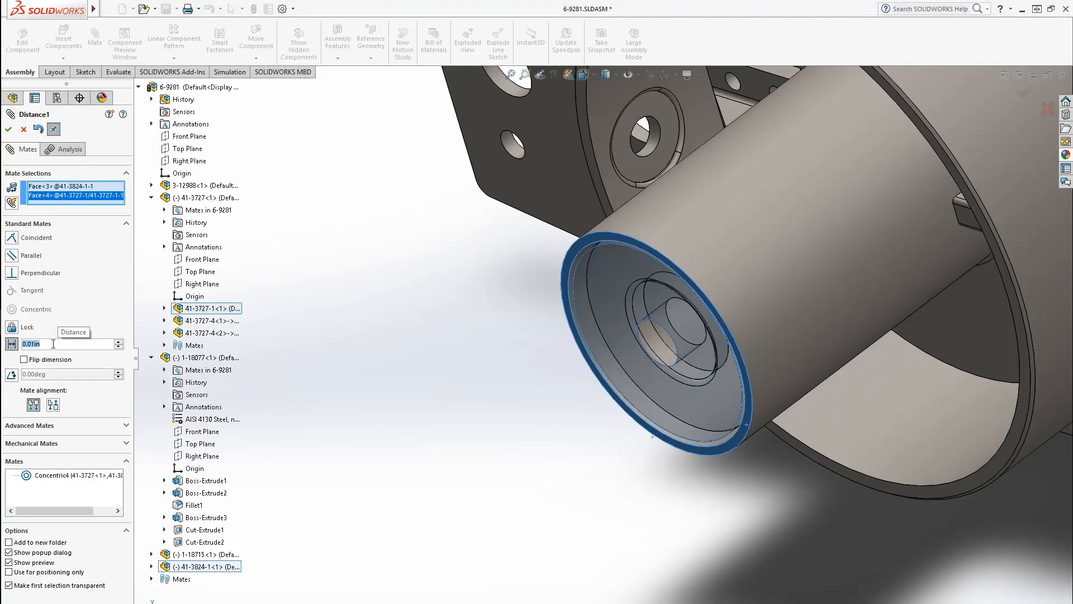
{"action": "type", "text": "0.25"}
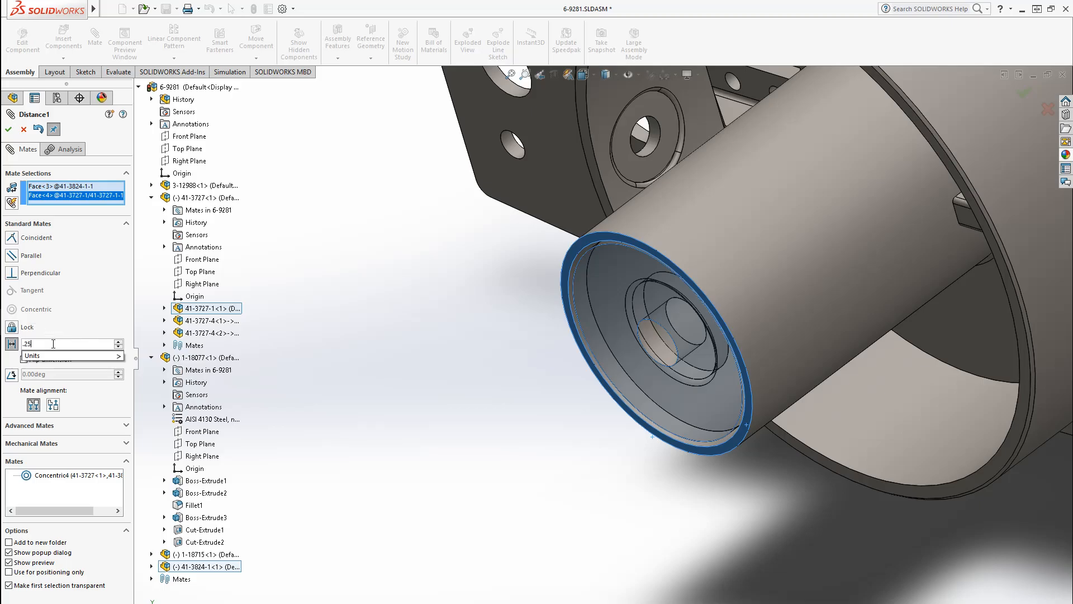
{"action": "key", "text": "Return"}
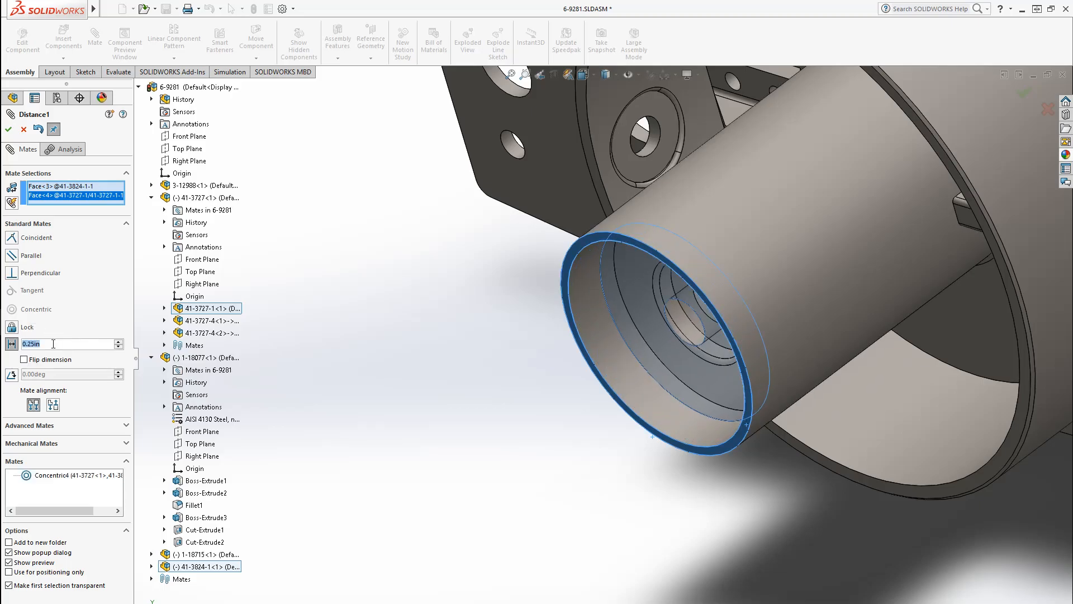
{"action": "key", "text": "Return"}
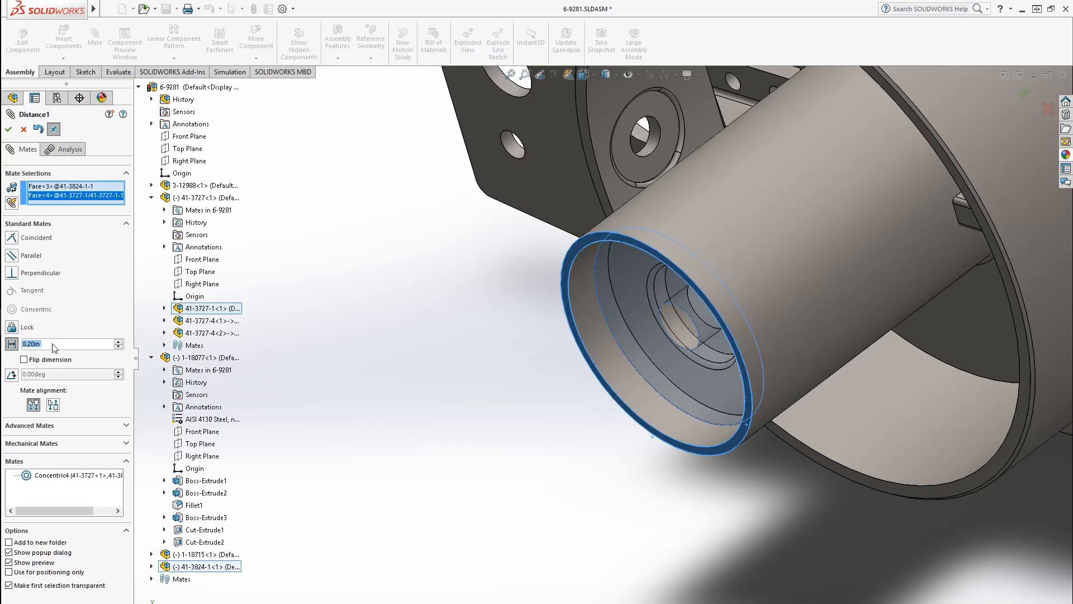
{"action": "key", "text": "Escape"}
{"action": "middle_click_drag", "start_coordinate": [706, 448], "coordinate": [727, 445]}
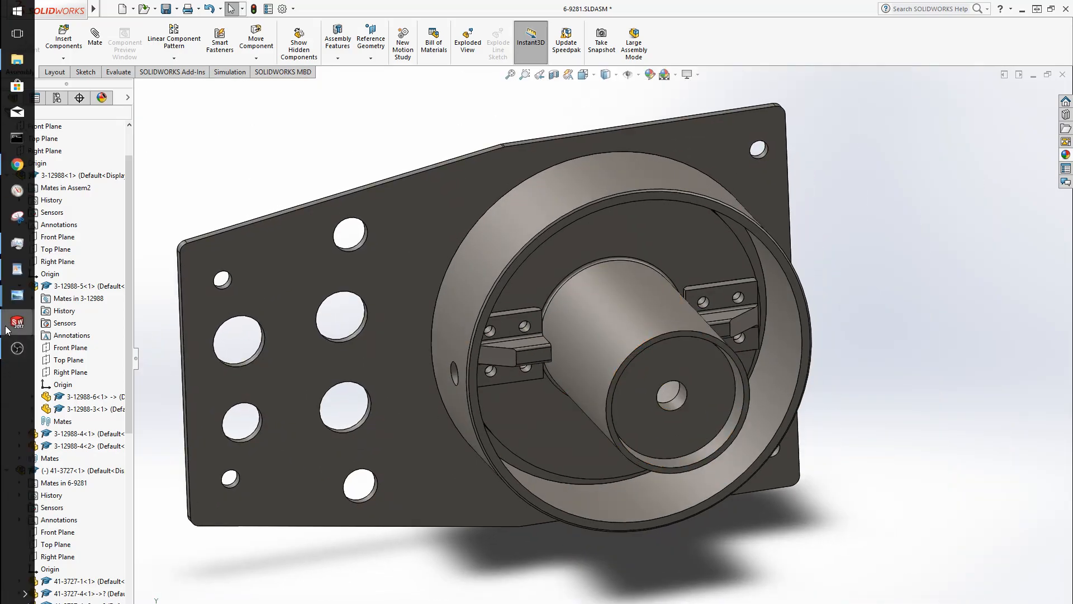
Check the 6-9281 brake assembly from its front and back sides and save it.
{"action": "mouse_move", "coordinate": [6, 328]}
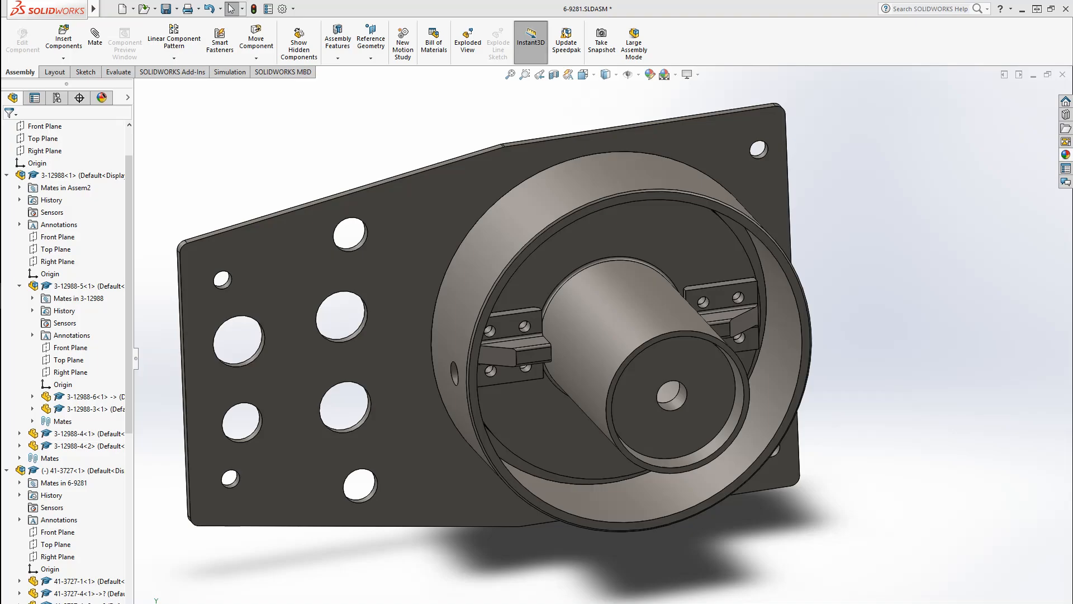
{"action": "middle_click_drag", "start_coordinate": [667, 514], "coordinate": [992, 536]}
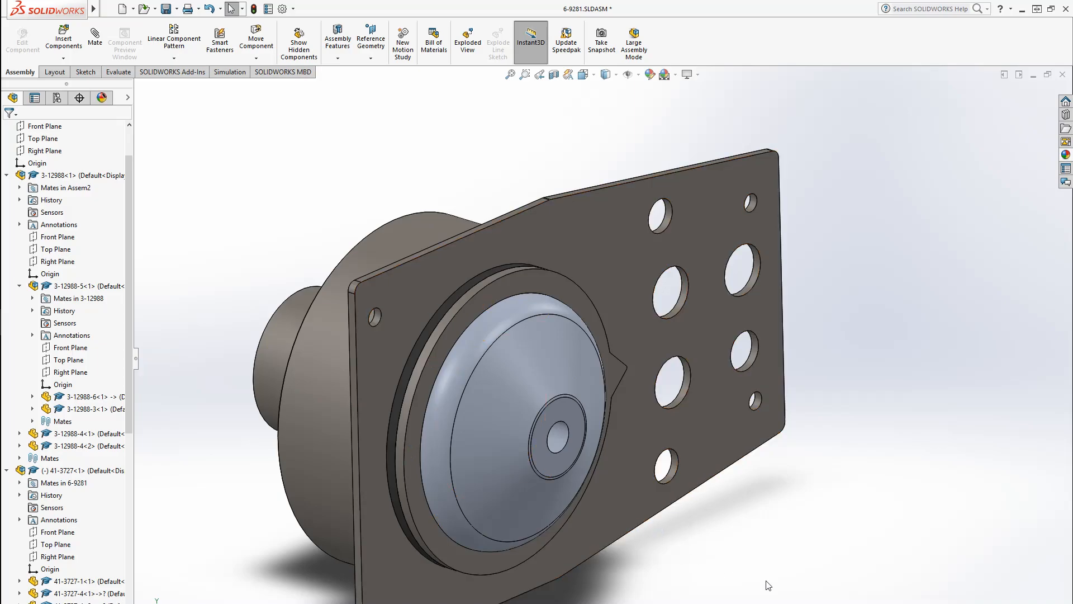
{"action": "scroll", "coordinate": [711, 573], "scroll_direction": "up", "scroll_amount": 1}
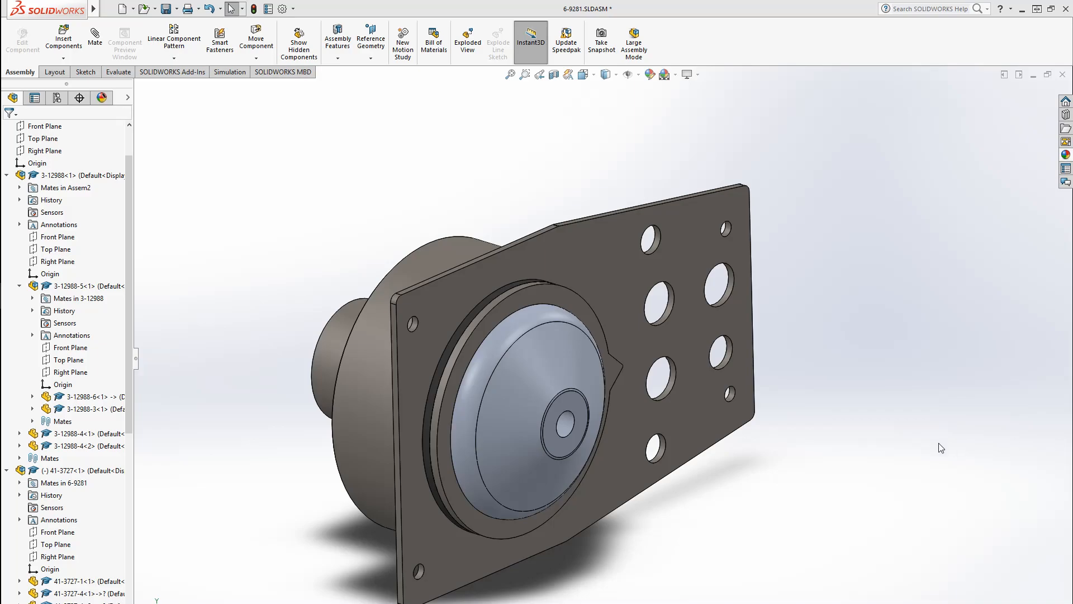
{"action": "middle_click_drag", "start_coordinate": [642, 471], "coordinate": [662, 539]}
{"action": "middle_click_drag", "start_coordinate": [517, 505], "coordinate": [618, 474]}
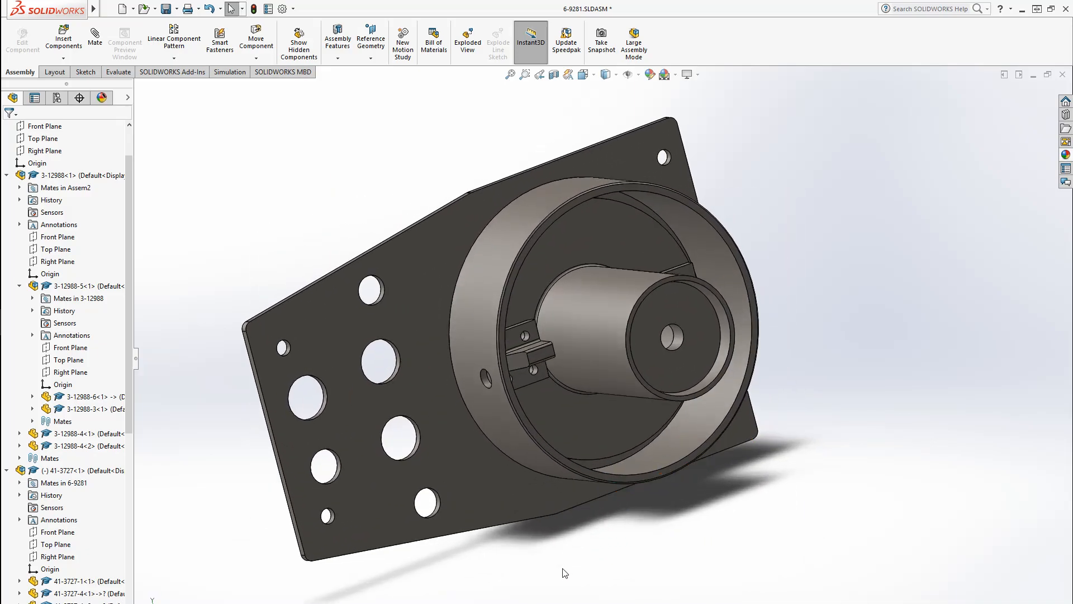
{"action": "key", "text": "ctrl+s"}
Orient the brake assembly upright like the real part and switch to Chrome to compare it with the reference photo.
{"action": "mouse_move", "coordinate": [628, 551]}
{"action": "middle_mouse_down"}
{"action": "mouse_move", "coordinate": [609, 438]}
{"action": "mouse_move", "coordinate": [772, 584]}
{"action": "mouse_move", "coordinate": [826, 395]}
{"action": "mouse_move", "coordinate": [742, 471]}
{"action": "mouse_move", "coordinate": [814, 477]}
{"action": "mouse_move", "coordinate": [813, 452]}
{"action": "mouse_move", "coordinate": [728, 498]}
{"action": "mouse_move", "coordinate": [732, 581]}
{"action": "mouse_move", "coordinate": [609, 565]}
{"action": "mouse_move", "coordinate": [630, 486]}
{"action": "mouse_move", "coordinate": [623, 371]}
{"action": "mouse_move", "coordinate": [757, 402]}
{"action": "mouse_move", "coordinate": [439, 342]}
{"action": "mouse_move", "coordinate": [485, 306]}
{"action": "middle_mouse_up"}
{"action": "scroll", "coordinate": [630, 486], "scroll_direction": "up", "scroll_amount": 5}
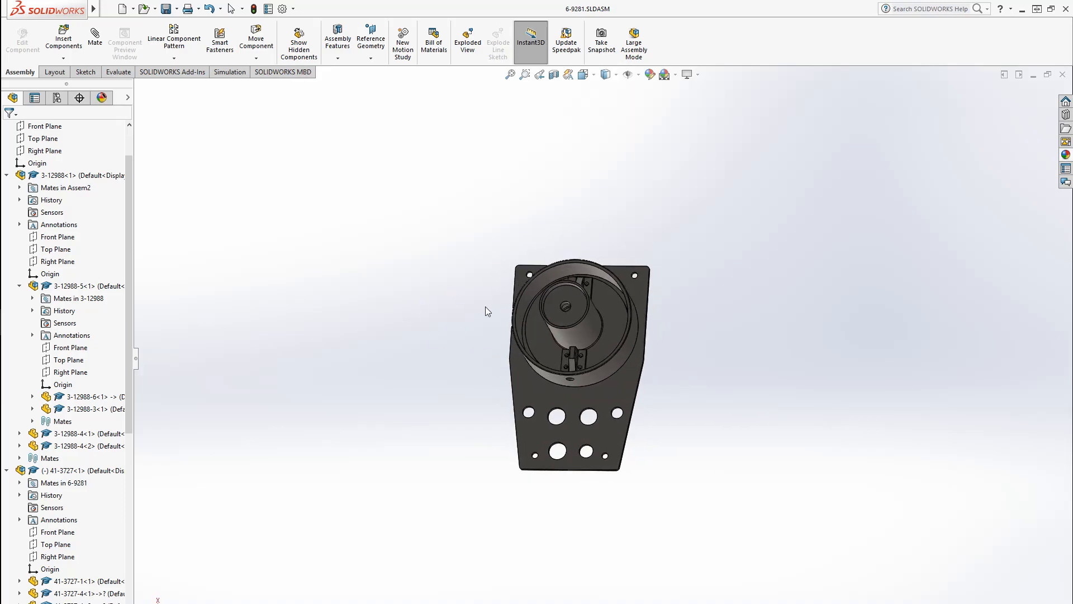
{"action": "middle_click_drag", "start_coordinate": [599, 418], "coordinate": [450, 382], "text": "ctrl"}
{"action": "scroll", "coordinate": [389, 329], "scroll_direction": "down", "scroll_amount": 1}
{"action": "scroll", "coordinate": [386, 242], "scroll_direction": "down", "scroll_amount": 2}
{"action": "middle_click_drag", "start_coordinate": [481, 313], "coordinate": [523, 363]}
{"action": "scroll", "coordinate": [534, 393], "scroll_direction": "up", "scroll_amount": 3}
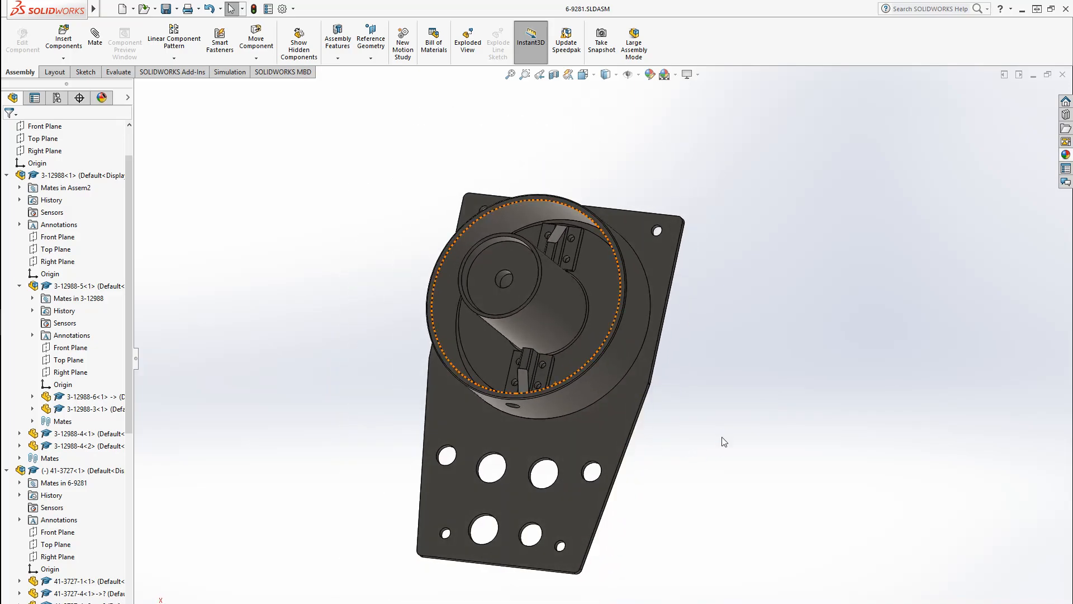
{"action": "left_click", "coordinate": [18, 168]}
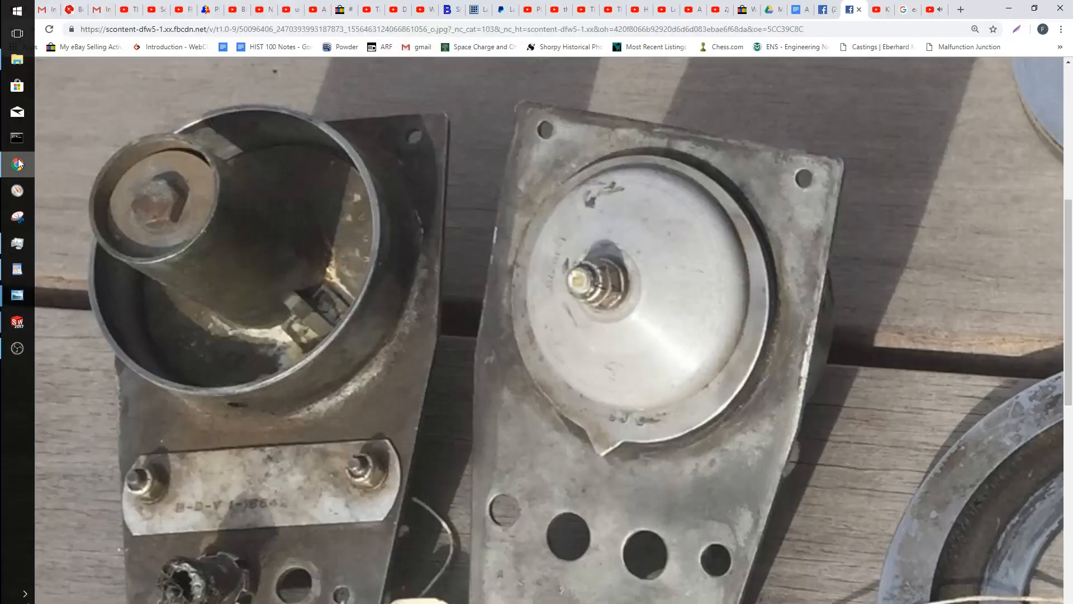
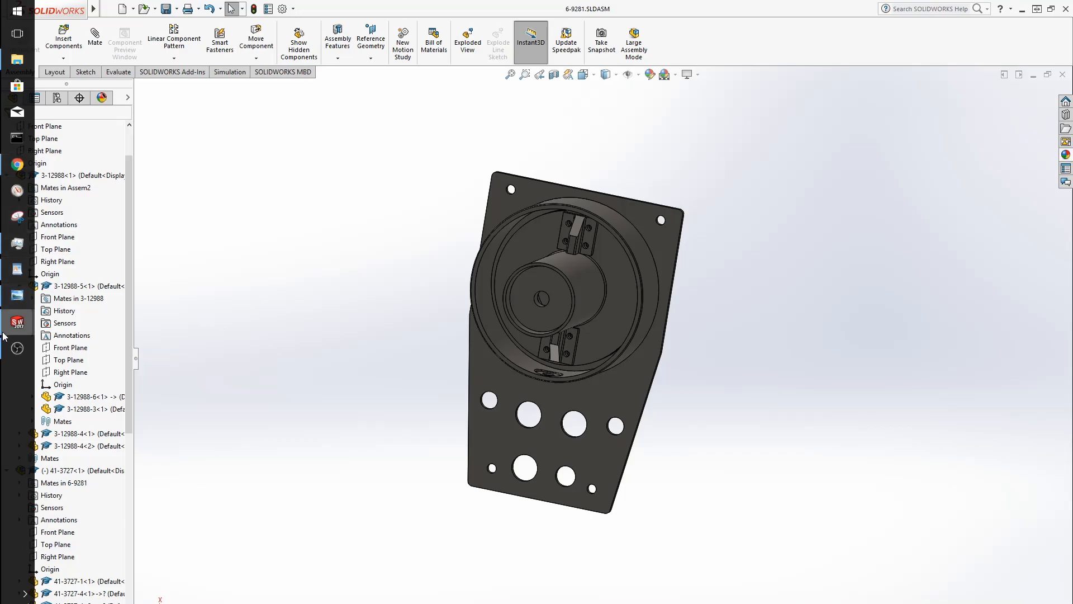
Switch back to SOLIDWORKS and open 3-24635-FINAL-ASSY.SLDASM from the 43-38083 folder in Large Assembly mode.
{"action": "mouse_move", "coordinate": [2, 360]}
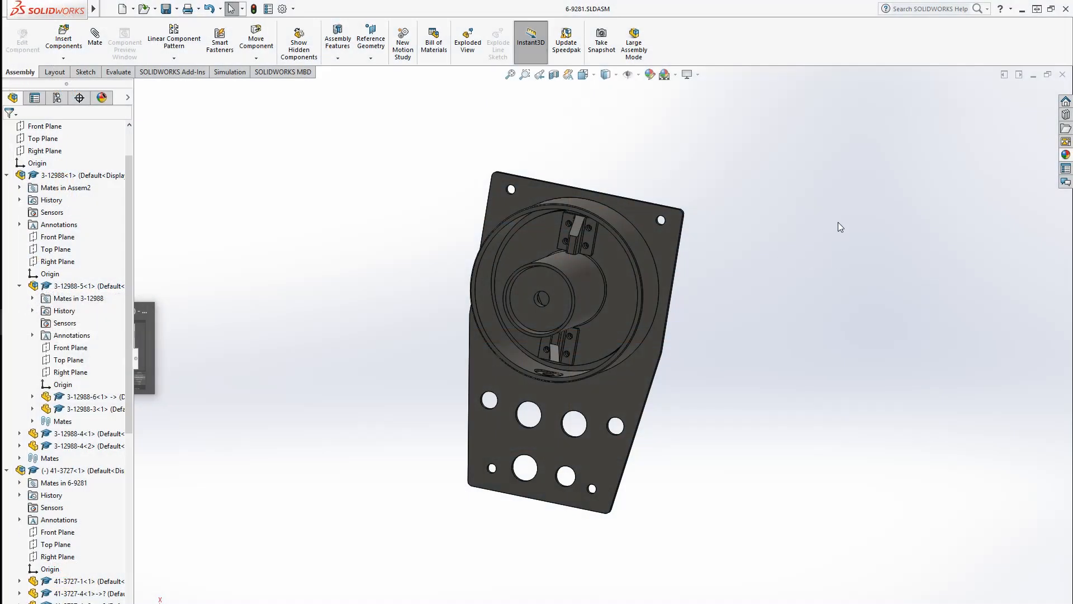
{"action": "left_click", "coordinate": [144, 9]}
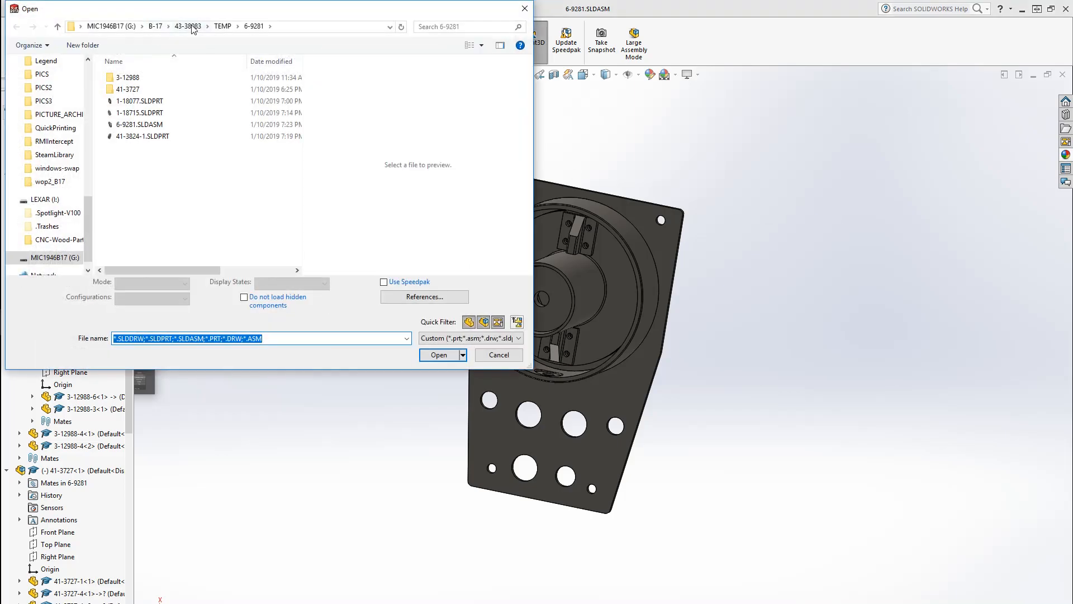
{"action": "left_click", "coordinate": [189, 26]}
{"action": "left_click", "coordinate": [219, 233]}
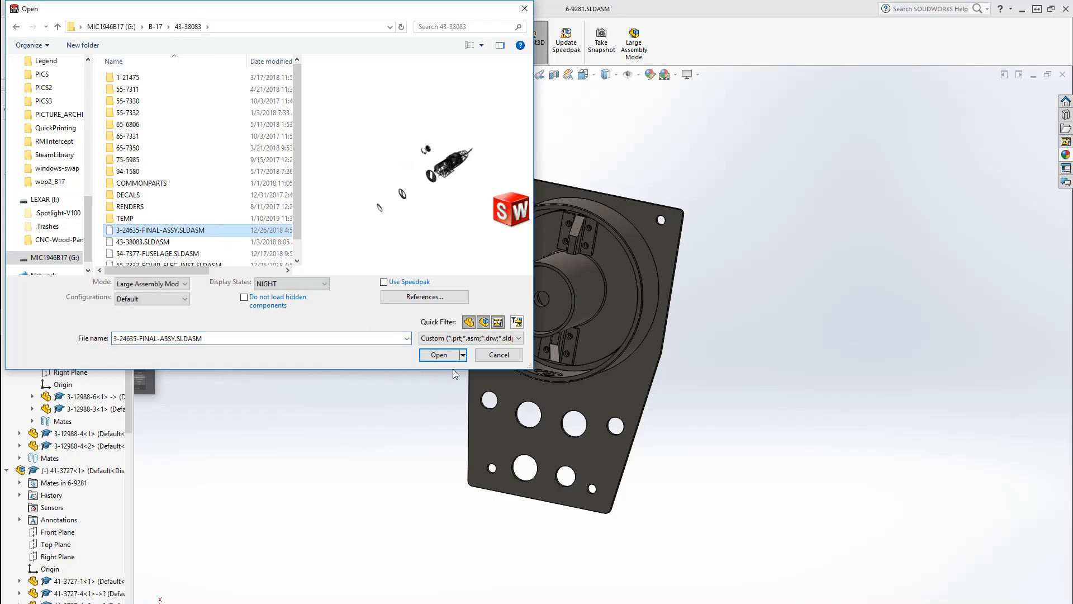
{"action": "left_click", "coordinate": [442, 353]}
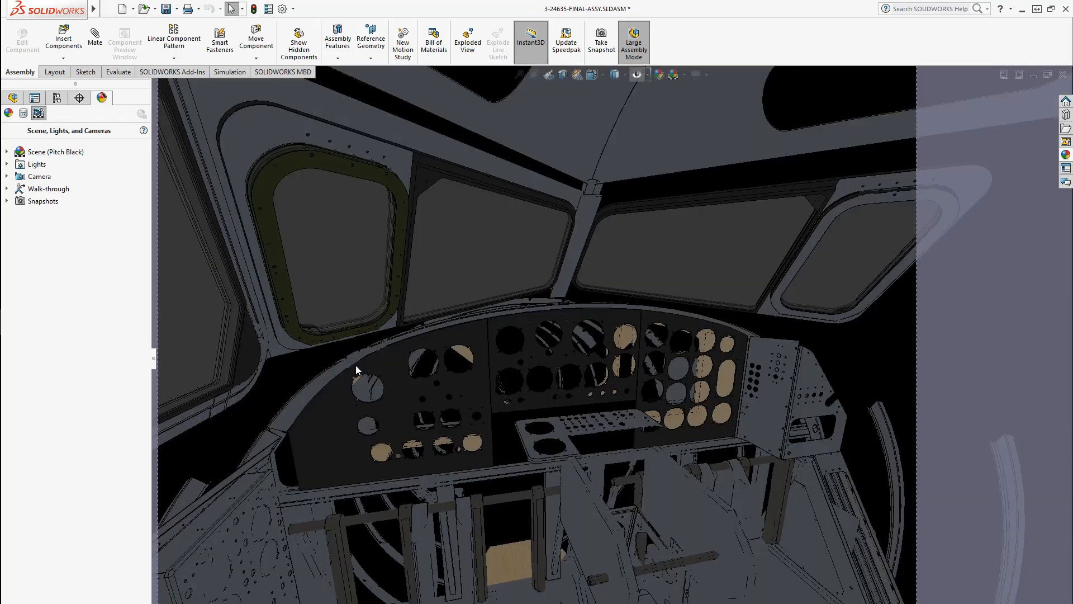
Toggle the PilotsSeat camera view to leave the cockpit viewpoint.
{"action": "right_click", "coordinate": [38, 176]}
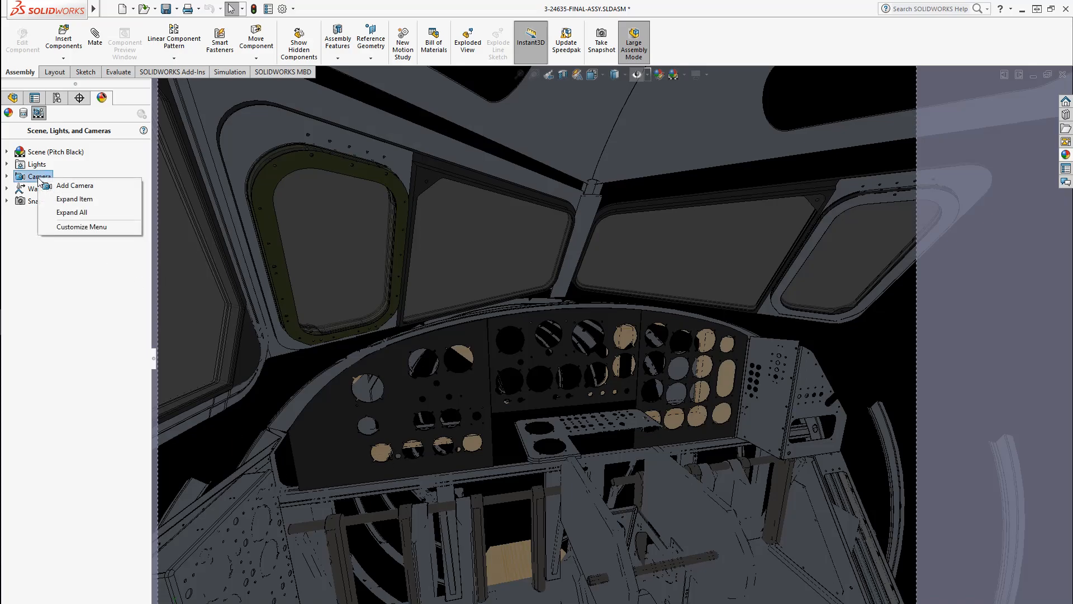
{"action": "left_click", "coordinate": [6, 177]}
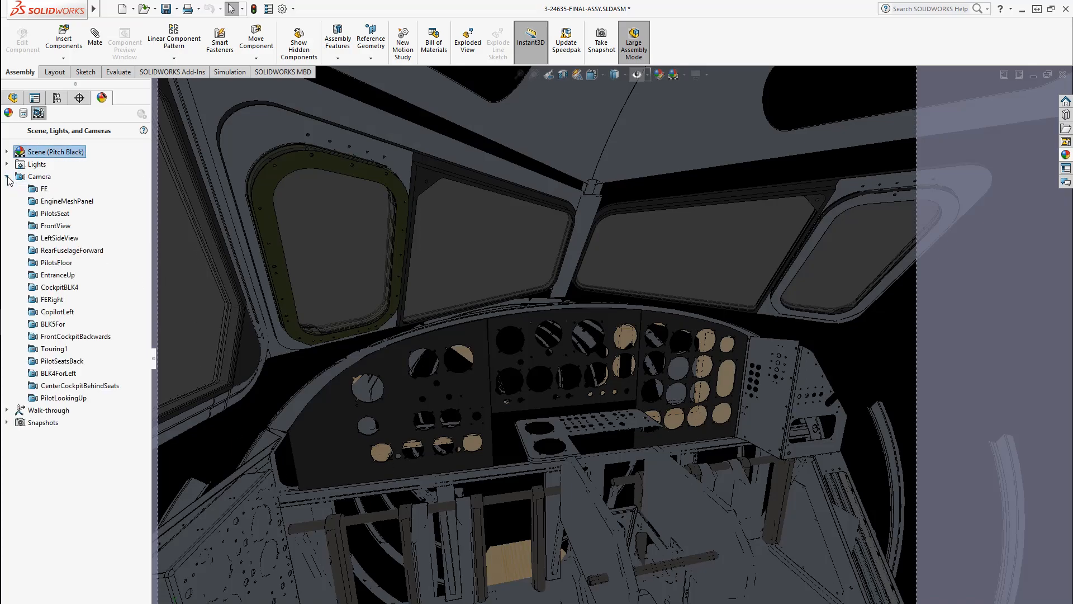
{"action": "right_click", "coordinate": [53, 214]}
{"action": "left_click", "coordinate": [87, 296]}
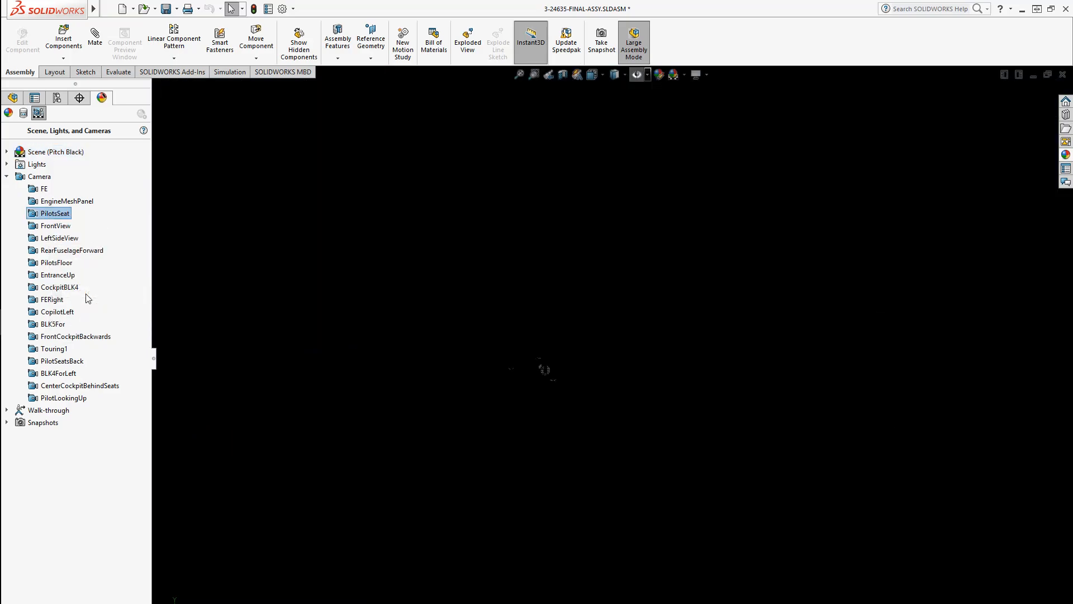
{"action": "left_click", "coordinate": [741, 263]}
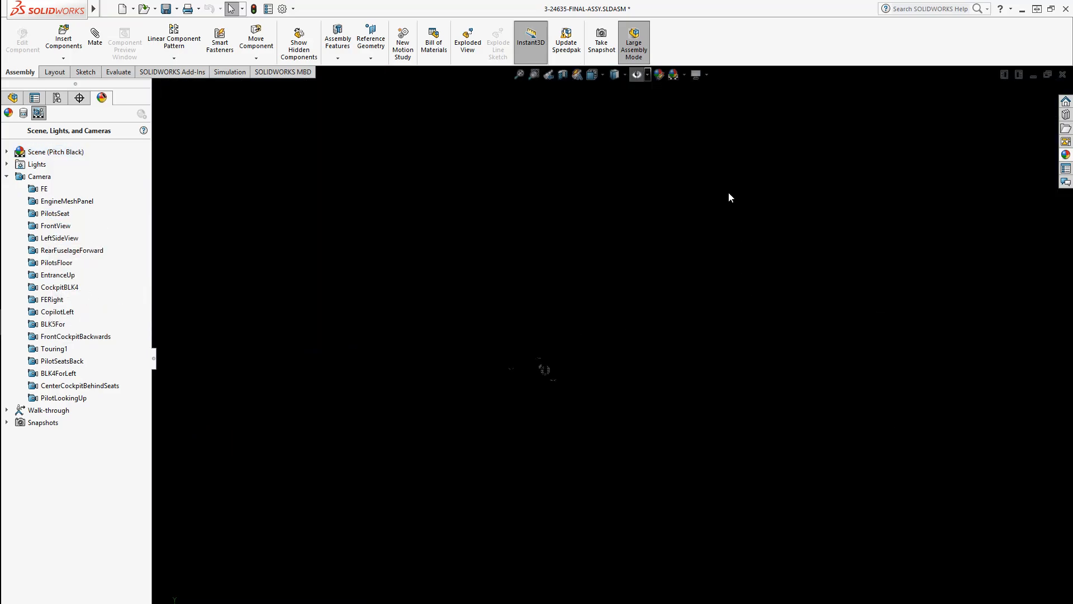
Apply the 3 Point Faded scene to the full aircraft assembly and view it from the front.
{"action": "left_click", "coordinate": [686, 75]}
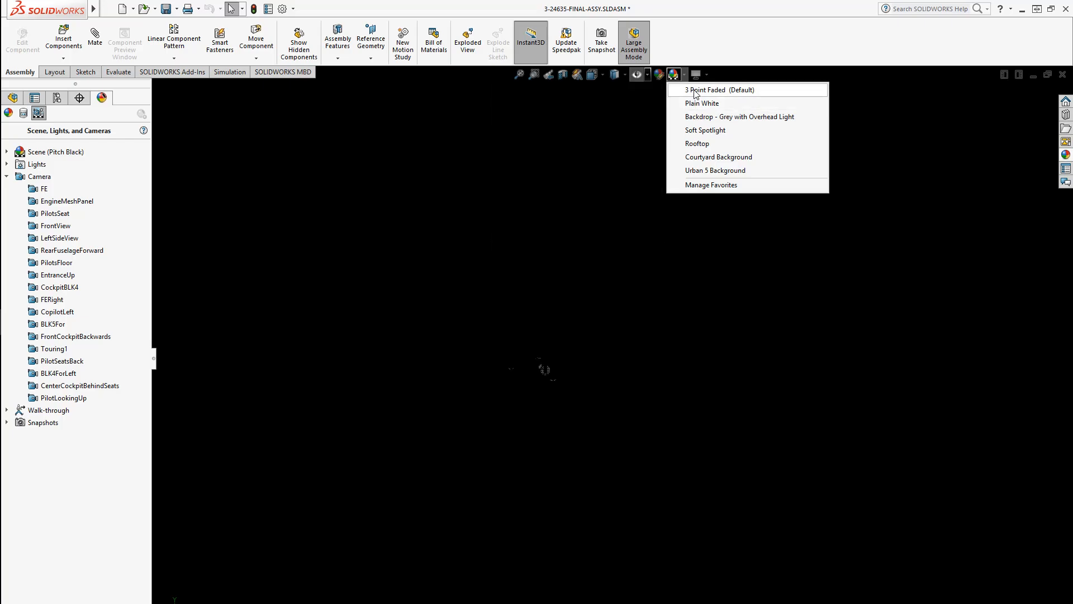
{"action": "left_click", "coordinate": [696, 94]}
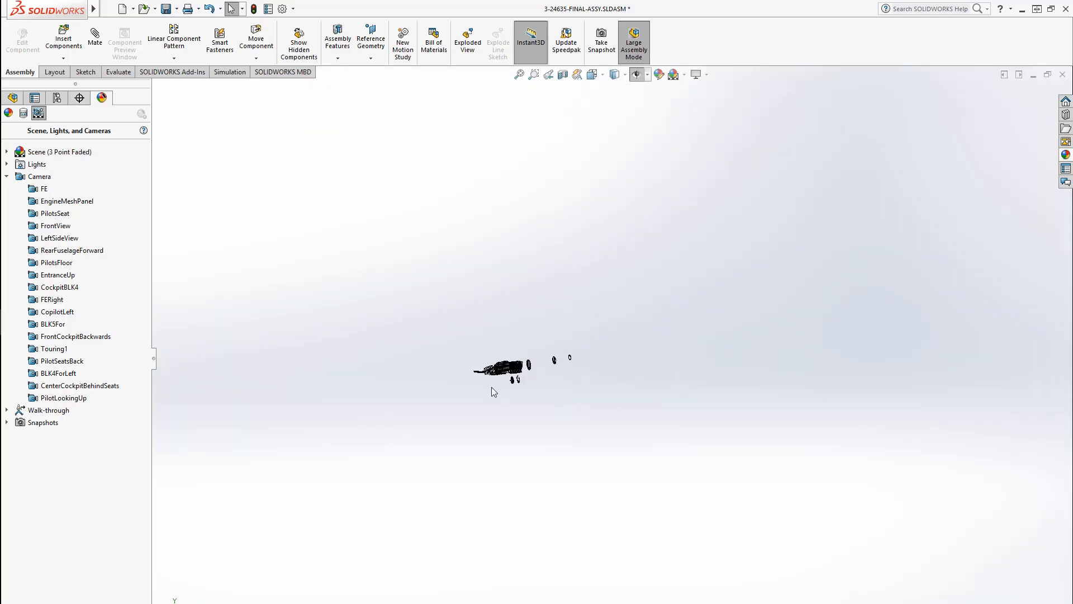
{"action": "scroll", "coordinate": [491, 387], "scroll_direction": "down", "scroll_amount": 10}
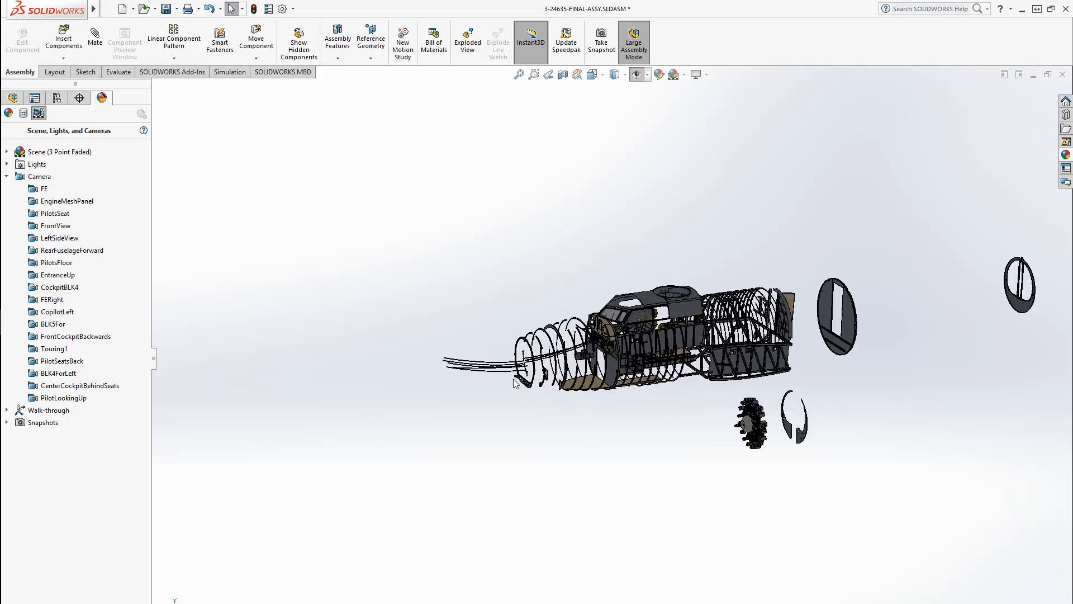
{"action": "scroll", "coordinate": [515, 383], "scroll_direction": "down", "scroll_amount": 3}
{"action": "scroll", "coordinate": [727, 336], "scroll_direction": "up", "scroll_amount": 1}
{"action": "middle_click_drag", "start_coordinate": [727, 336], "coordinate": [782, 357]}
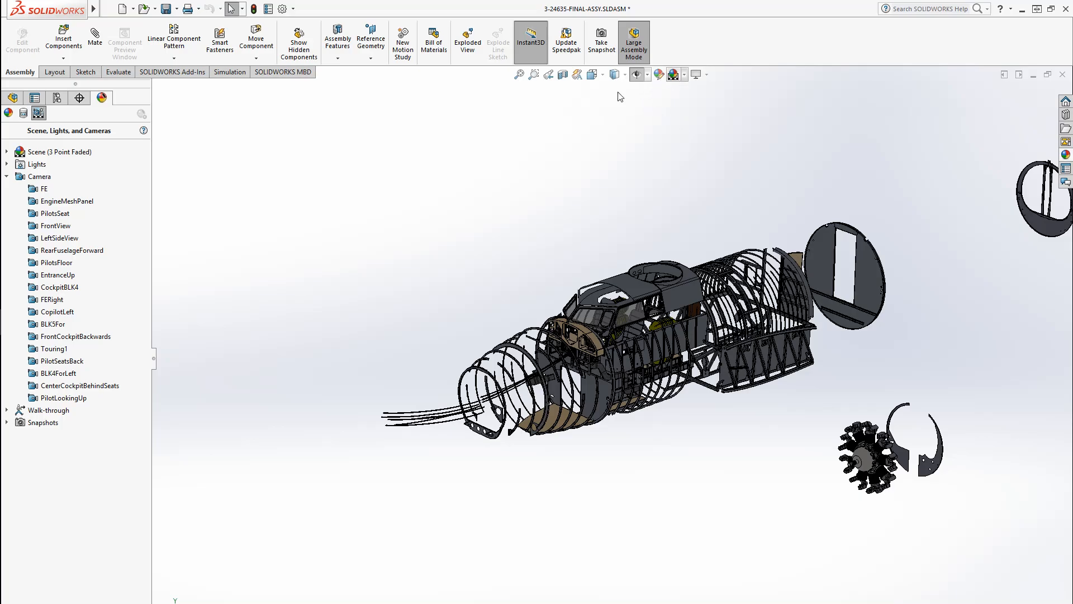
{"action": "left_click", "coordinate": [7, 176]}
{"action": "left_click", "coordinate": [6, 164]}
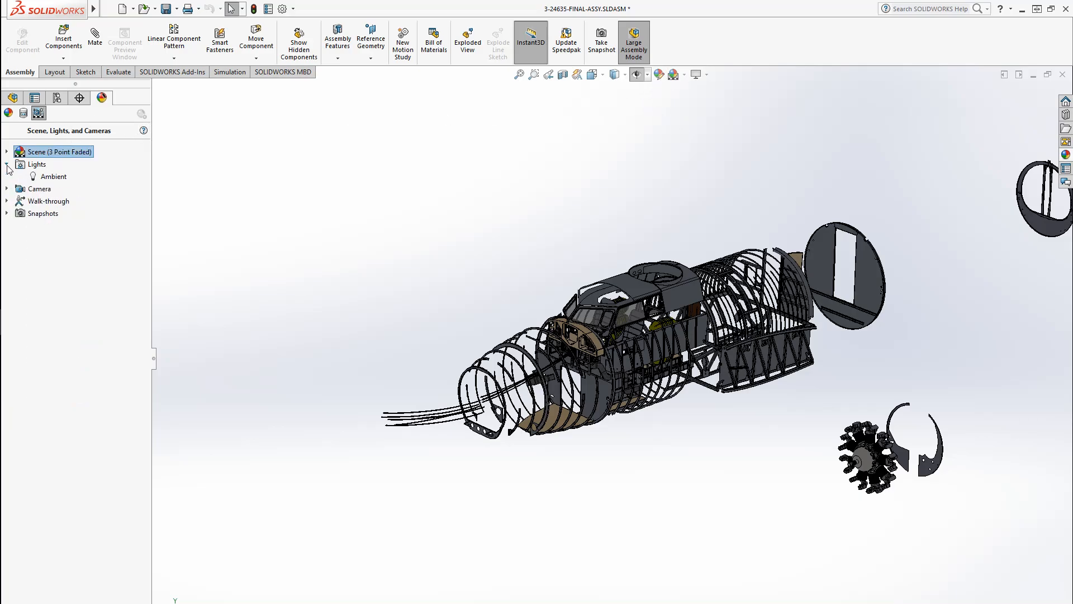
{"action": "right_click", "coordinate": [55, 183]}
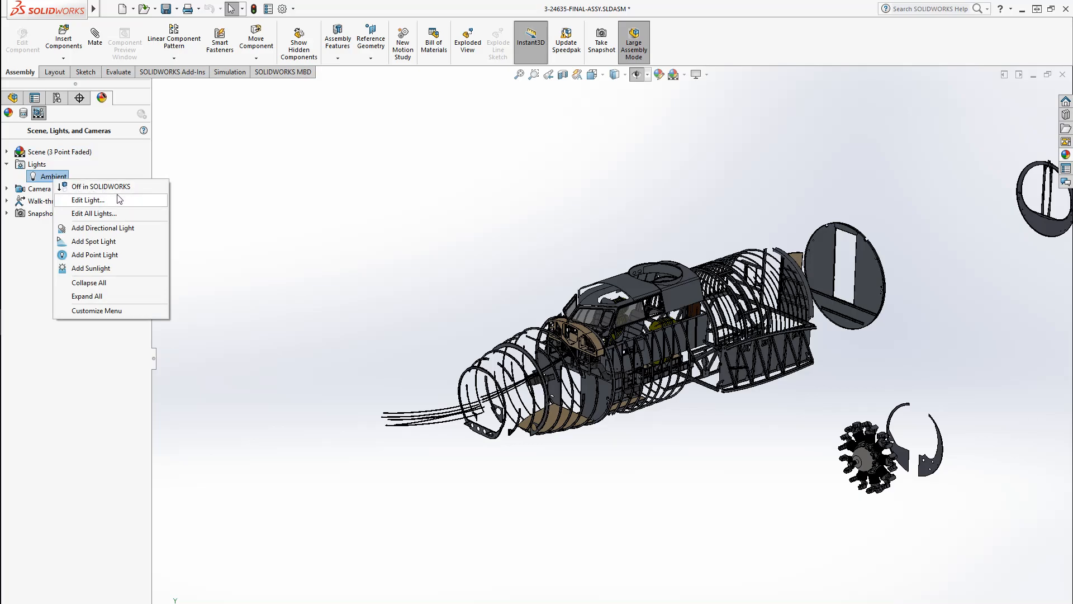
{"action": "left_click", "coordinate": [33, 278]}
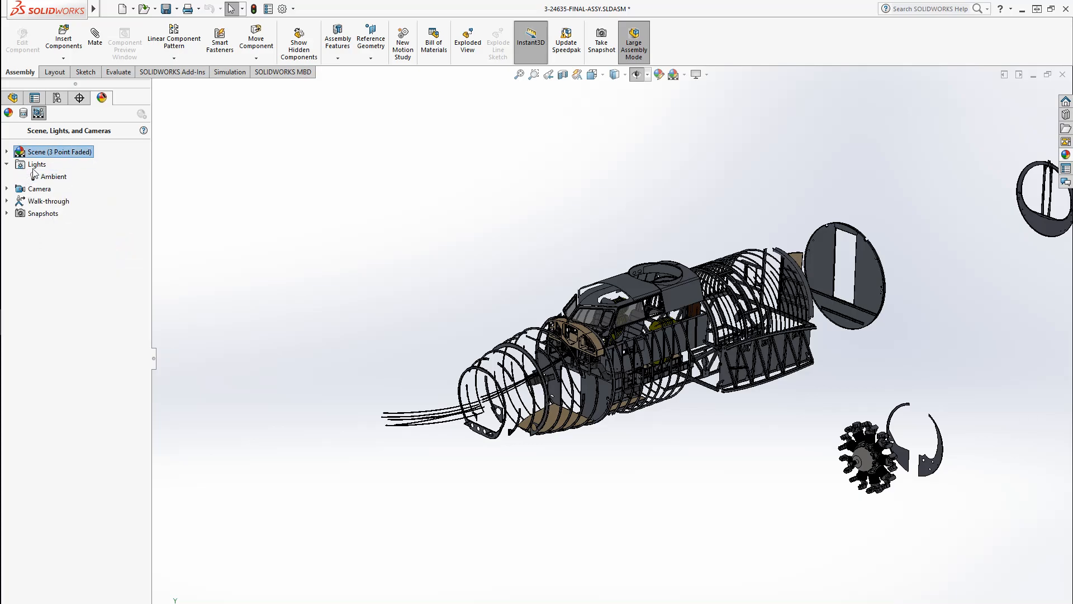
Apply the Rooftop scene to the aircraft assembly.
{"action": "left_click", "coordinate": [684, 74]}
{"action": "left_click", "coordinate": [685, 75]}
{"action": "left_click", "coordinate": [685, 75]}
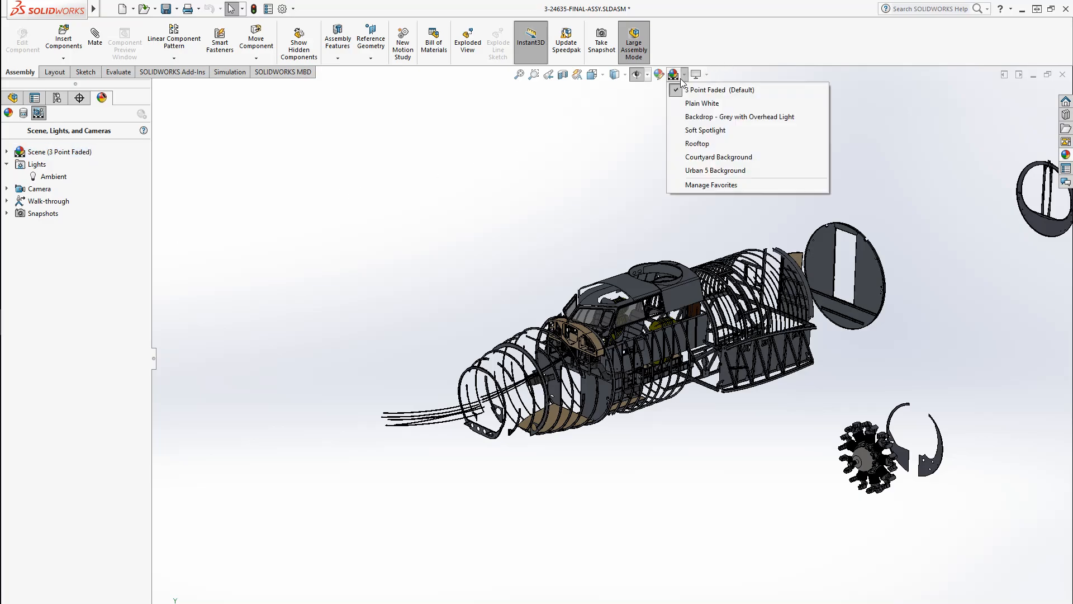
{"action": "left_click", "coordinate": [693, 144]}
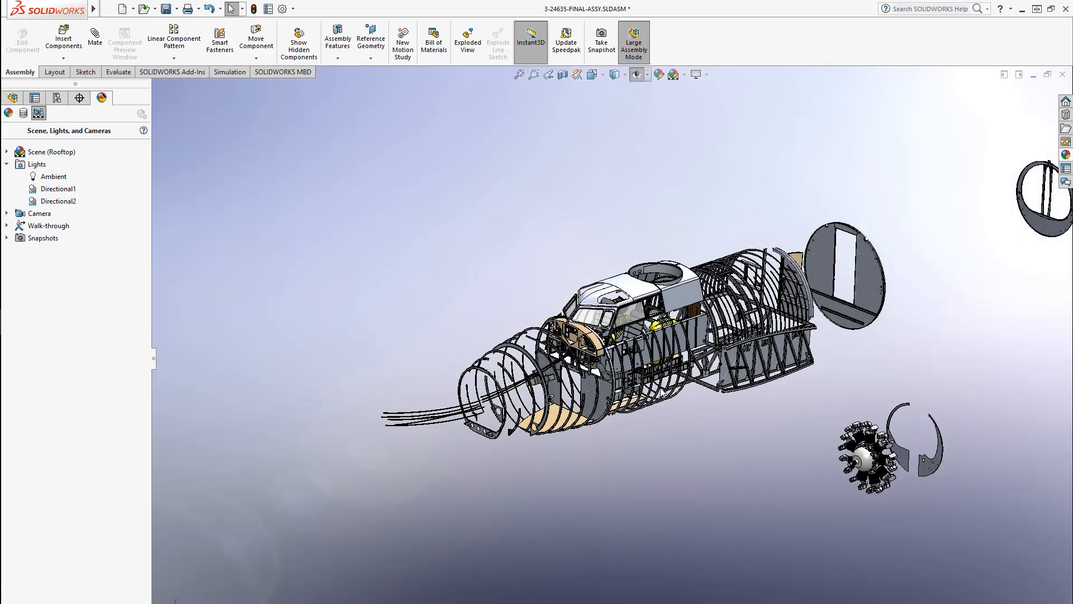
Examine the fuselage structure from behind and the separate aft bulkhead ring with two vertical posts up close.
{"action": "middle_click_drag", "start_coordinate": [661, 393], "coordinate": [635, 463]}
{"action": "scroll", "coordinate": [650, 358], "scroll_direction": "down", "scroll_amount": 5}
{"action": "scroll", "coordinate": [586, 456], "scroll_direction": "up", "scroll_amount": 3}
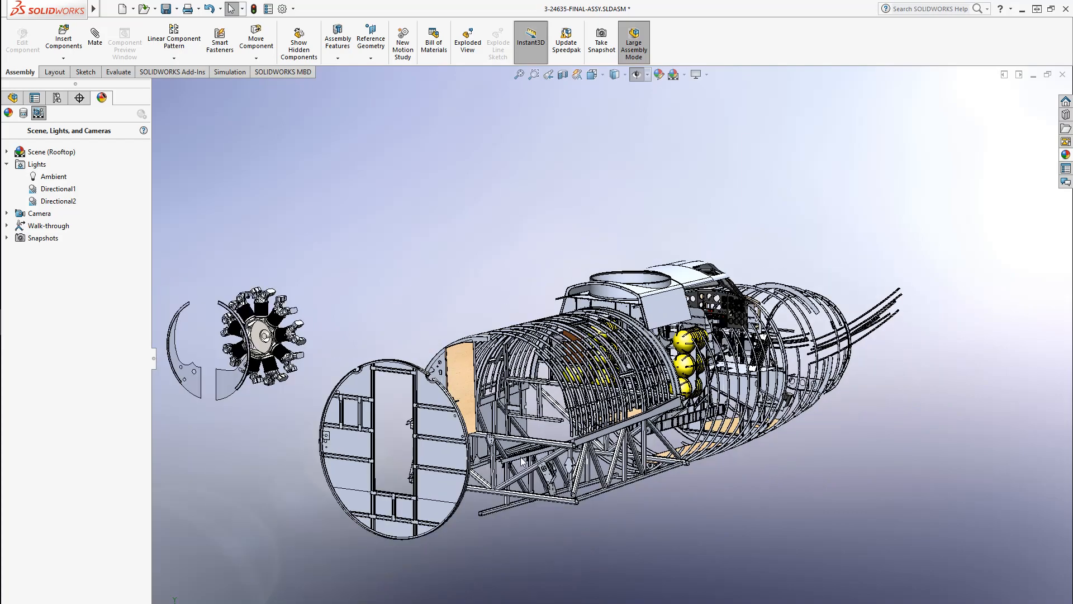
{"action": "scroll", "coordinate": [509, 459], "scroll_direction": "up", "scroll_amount": 2}
{"action": "middle_click_drag", "start_coordinate": [509, 459], "coordinate": [697, 435]}
{"action": "scroll", "coordinate": [505, 528], "scroll_direction": "down", "scroll_amount": 3}
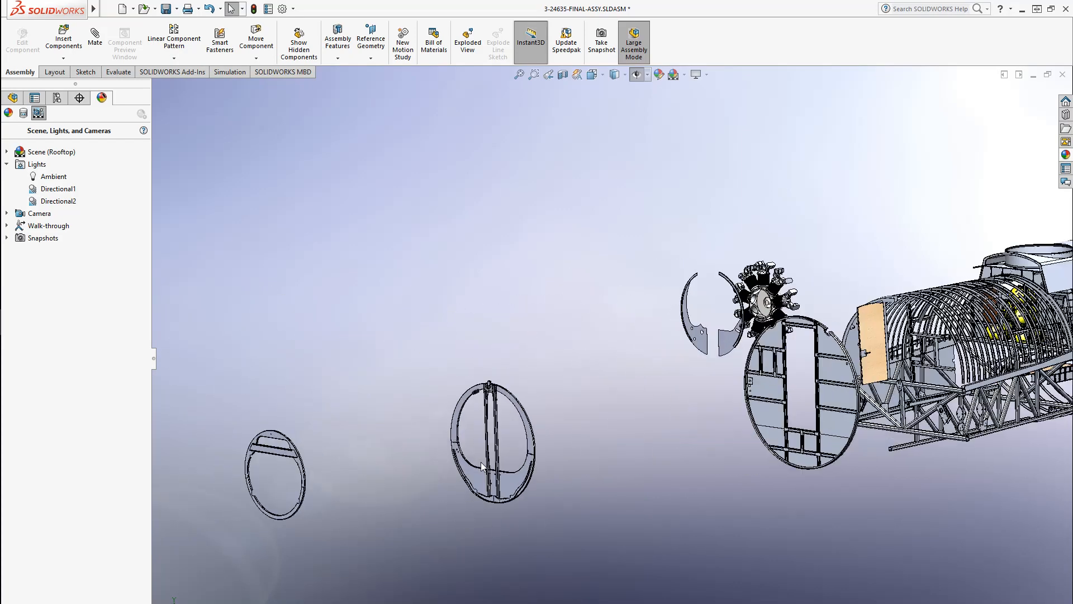
{"action": "scroll", "coordinate": [558, 442], "scroll_direction": "down", "scroll_amount": 2}
{"action": "middle_click_drag", "start_coordinate": [529, 288], "coordinate": [564, 326]}
{"action": "scroll", "coordinate": [541, 286], "scroll_direction": "down", "scroll_amount": 4}
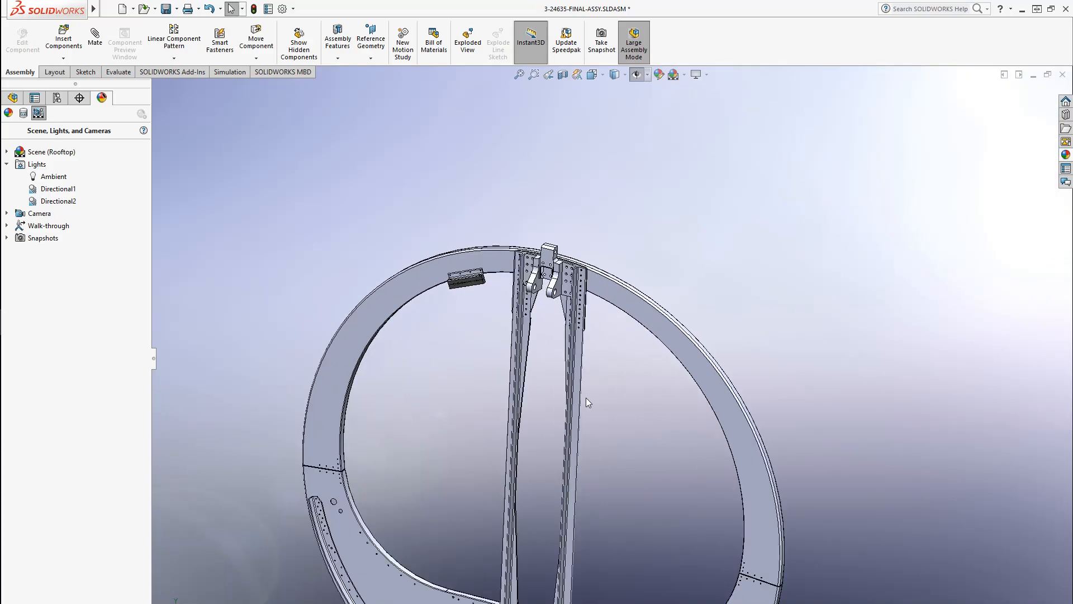
{"action": "scroll", "coordinate": [576, 411], "scroll_direction": "up", "scroll_amount": 2}
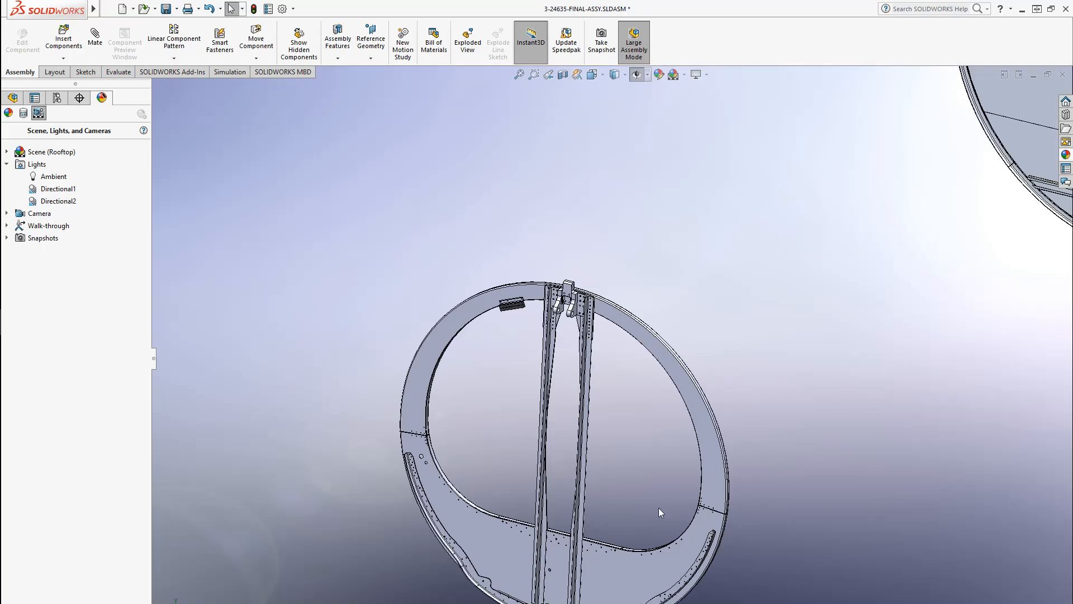
Examine the circular aft bulkheads and the fuselage frame forward to the yellow tanks behind the cockpit.
{"action": "middle_click_drag", "start_coordinate": [756, 440], "coordinate": [326, 531], "text": "ctrl"}
{"action": "scroll", "coordinate": [691, 370], "scroll_direction": "down", "scroll_amount": 2}
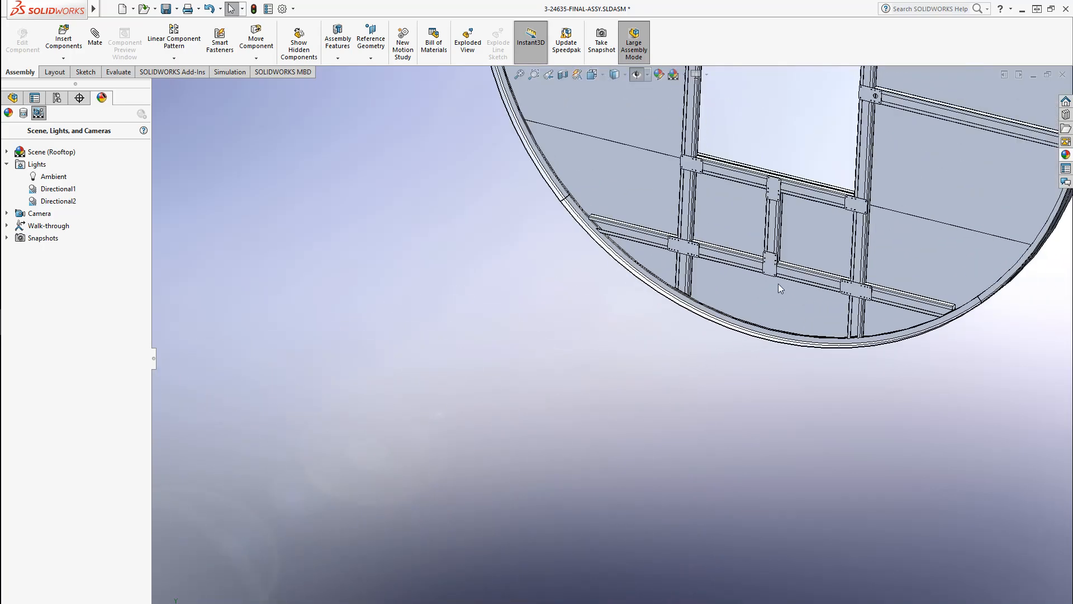
{"action": "scroll", "coordinate": [758, 314], "scroll_direction": "up", "scroll_amount": 3}
{"action": "middle_click_drag", "start_coordinate": [788, 294], "coordinate": [377, 581], "text": "ctrl"}
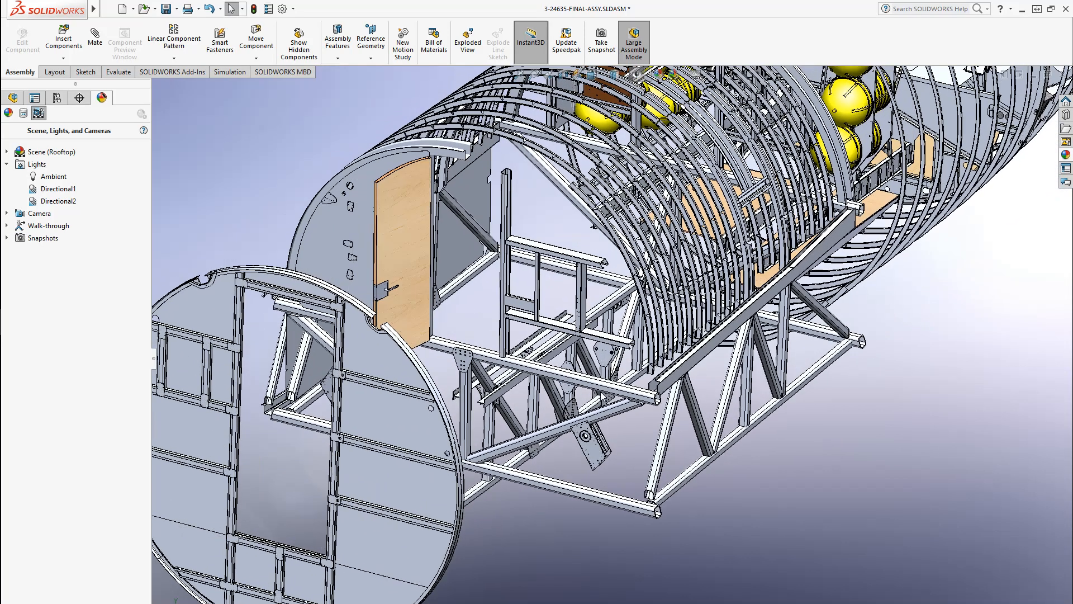
{"action": "middle_click_drag", "start_coordinate": [721, 246], "coordinate": [430, 518], "text": "ctrl"}
{"action": "middle_click", "coordinate": [608, 408]}
{"action": "middle_click_drag", "start_coordinate": [608, 408], "coordinate": [353, 305]}
{"action": "scroll", "coordinate": [830, 283], "scroll_direction": "down", "scroll_amount": 3}
{"action": "middle_click", "coordinate": [509, 423]}
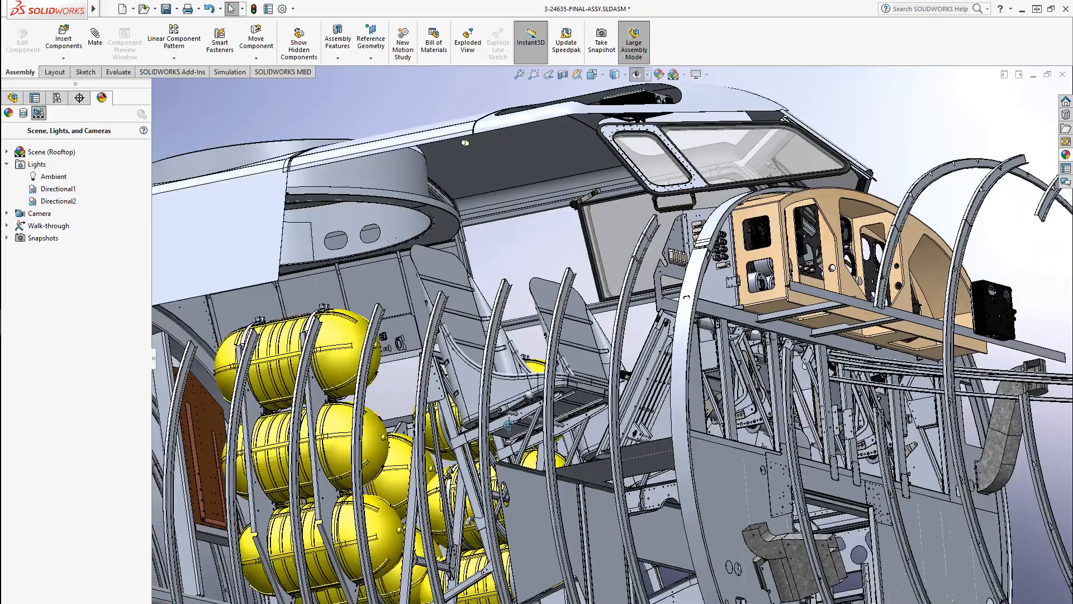
Examine the cockpit interior and the control pedestal in front of the seats up close.
{"action": "middle_click_drag", "start_coordinate": [508, 423], "coordinate": [631, 483]}
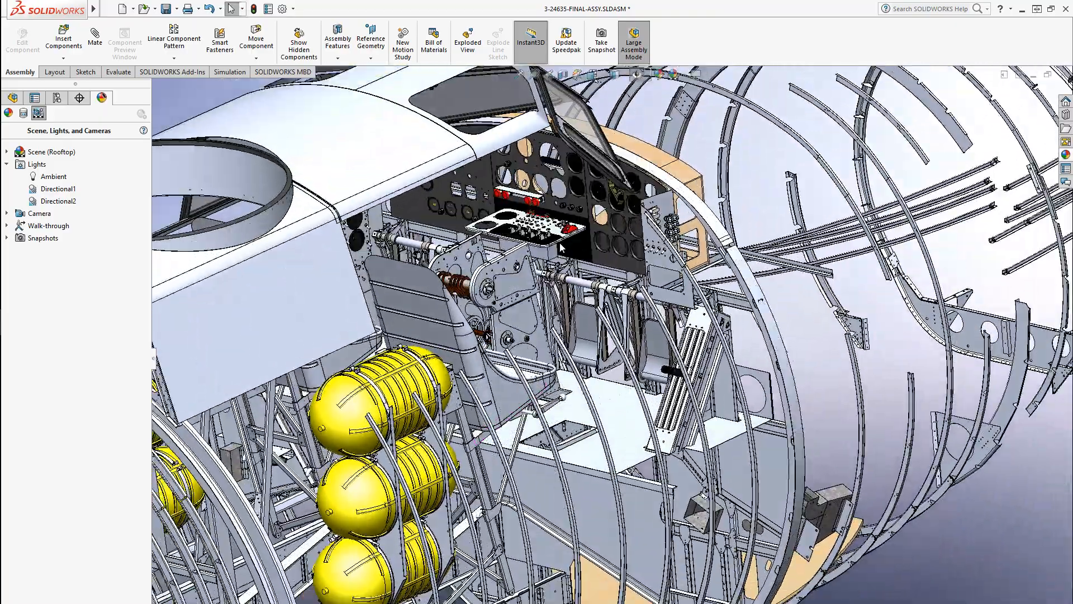
{"action": "scroll", "coordinate": [559, 247], "scroll_direction": "down", "scroll_amount": 3}
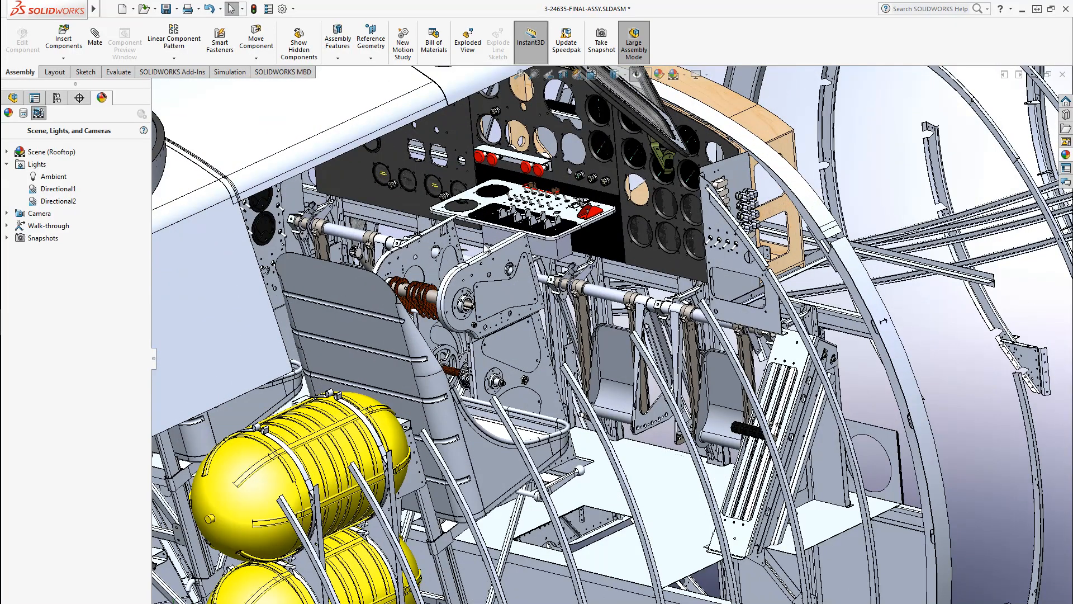
{"action": "middle_click_drag", "start_coordinate": [481, 318], "coordinate": [396, 256]}
{"action": "scroll", "coordinate": [397, 256], "scroll_direction": "down", "scroll_amount": 2}
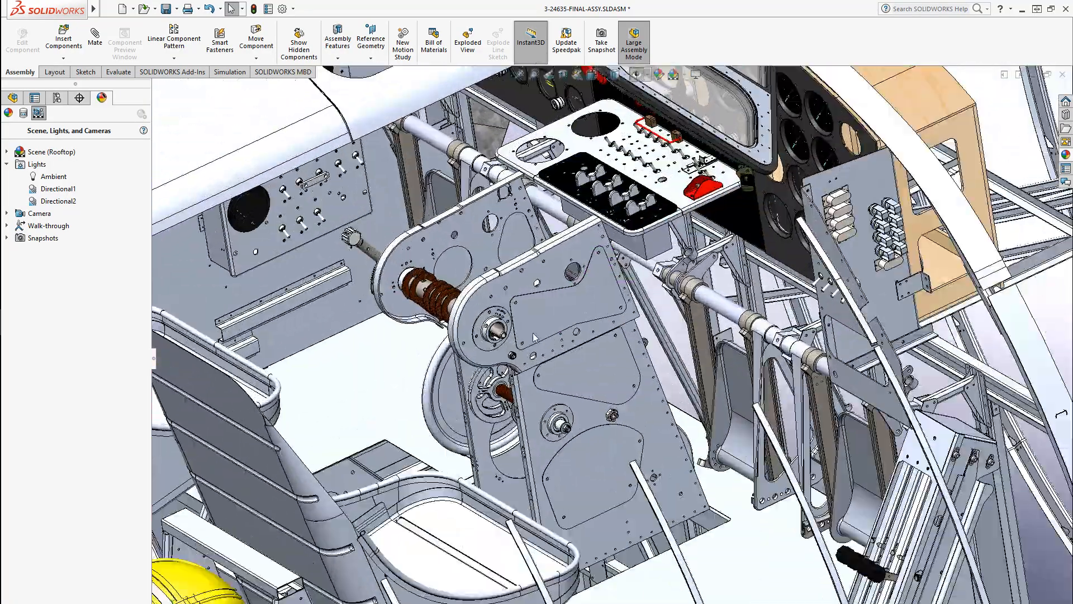
{"action": "mouse_move", "coordinate": [537, 323]}
{"action": "middle_mouse_down"}
{"action": "mouse_move", "coordinate": [520, 305]}
{"action": "mouse_move", "coordinate": [533, 320]}
{"action": "mouse_move", "coordinate": [549, 309]}
{"action": "mouse_move", "coordinate": [535, 301]}
{"action": "middle_mouse_up"}
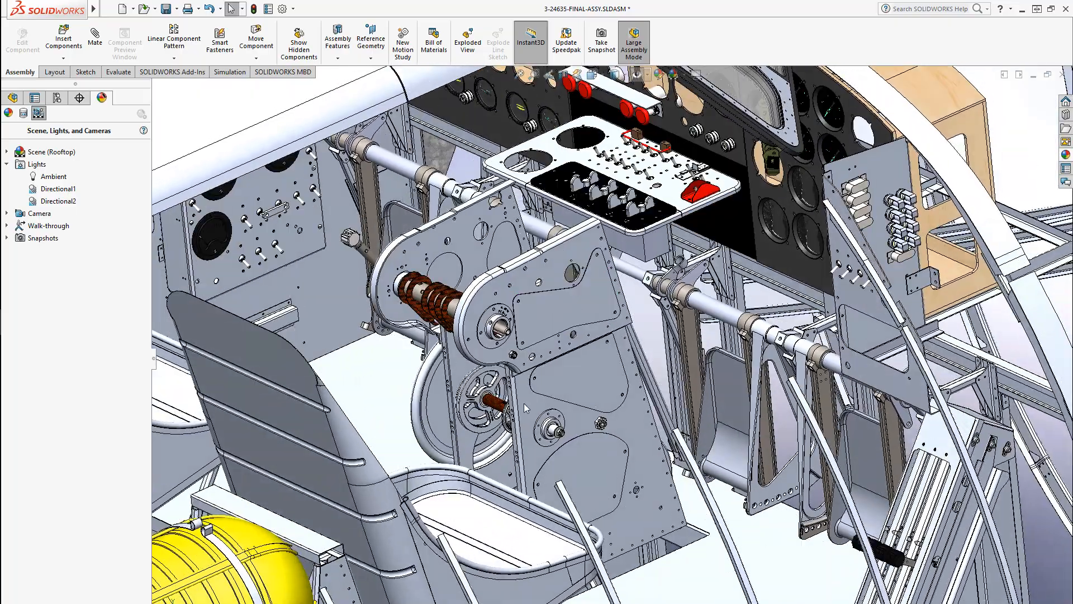
{"action": "scroll", "coordinate": [469, 367], "scroll_direction": "down", "scroll_amount": 3}
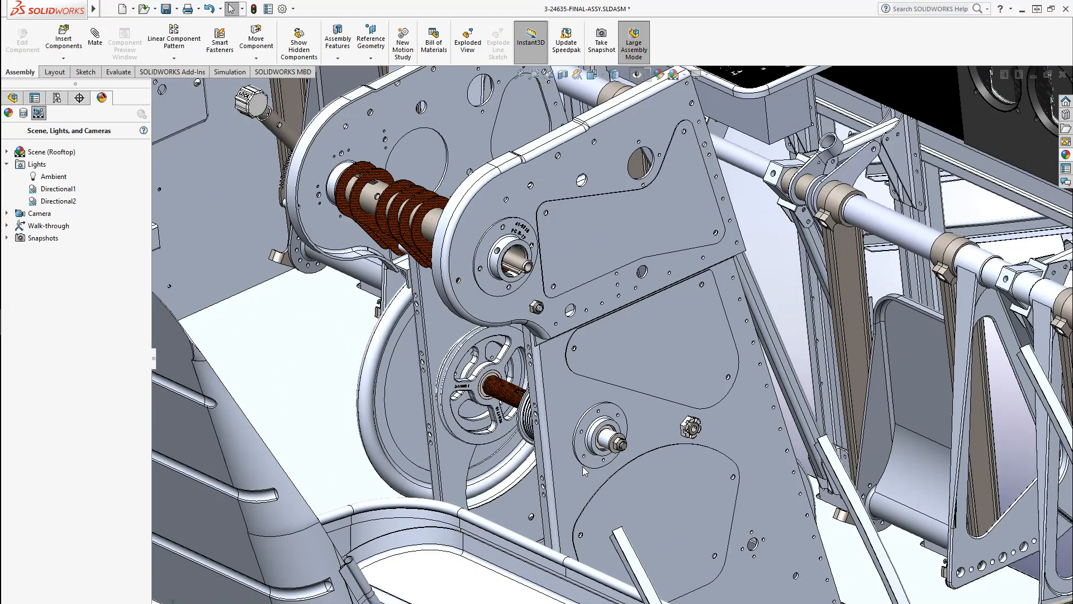
{"action": "middle_click_drag", "start_coordinate": [585, 472], "coordinate": [564, 466]}
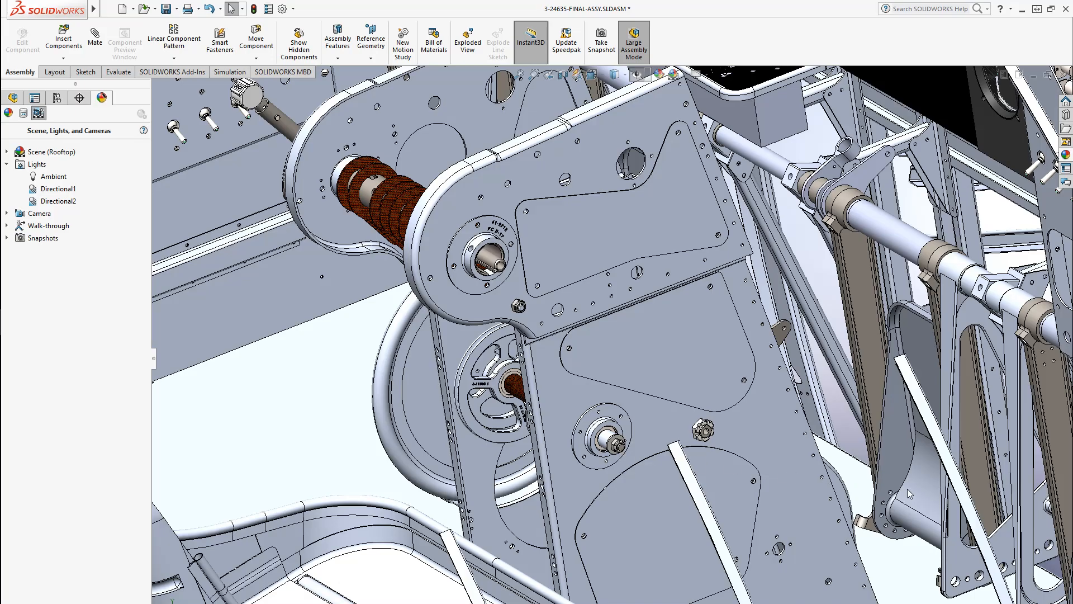
Examine the rudder pedals beside the pedestal and the instrument panel with its gauge cutouts above them.
{"action": "middle_click_drag", "start_coordinate": [907, 488], "coordinate": [636, 453], "text": "ctrl"}
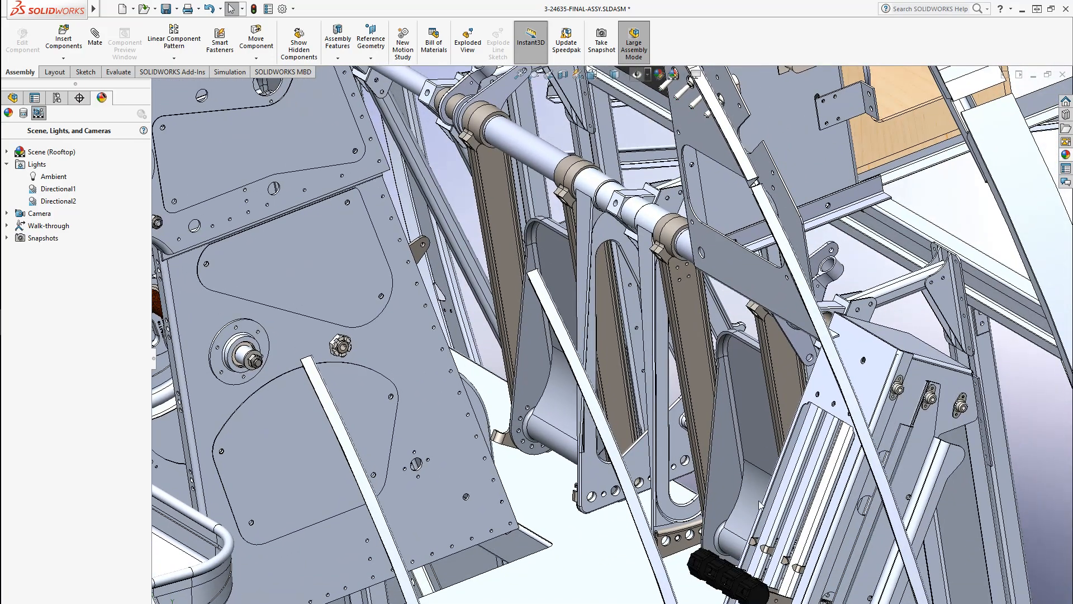
{"action": "middle_click_drag", "start_coordinate": [759, 505], "coordinate": [892, 475]}
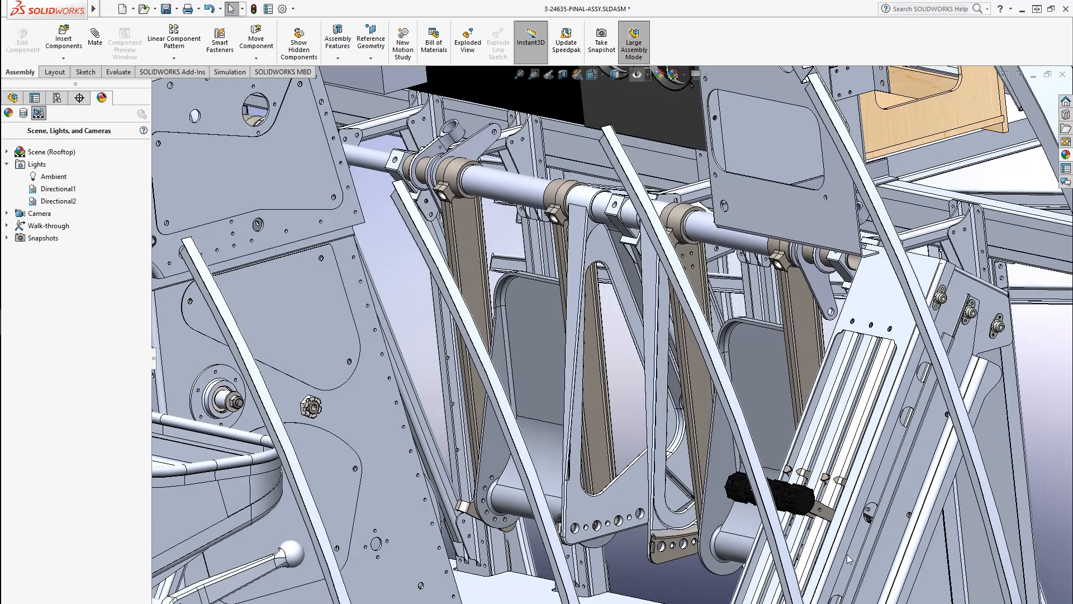
{"action": "middle_click_drag", "start_coordinate": [721, 352], "coordinate": [766, 503], "text": "ctrl"}
{"action": "middle_click_drag", "start_coordinate": [614, 321], "coordinate": [742, 550], "text": "ctrl"}
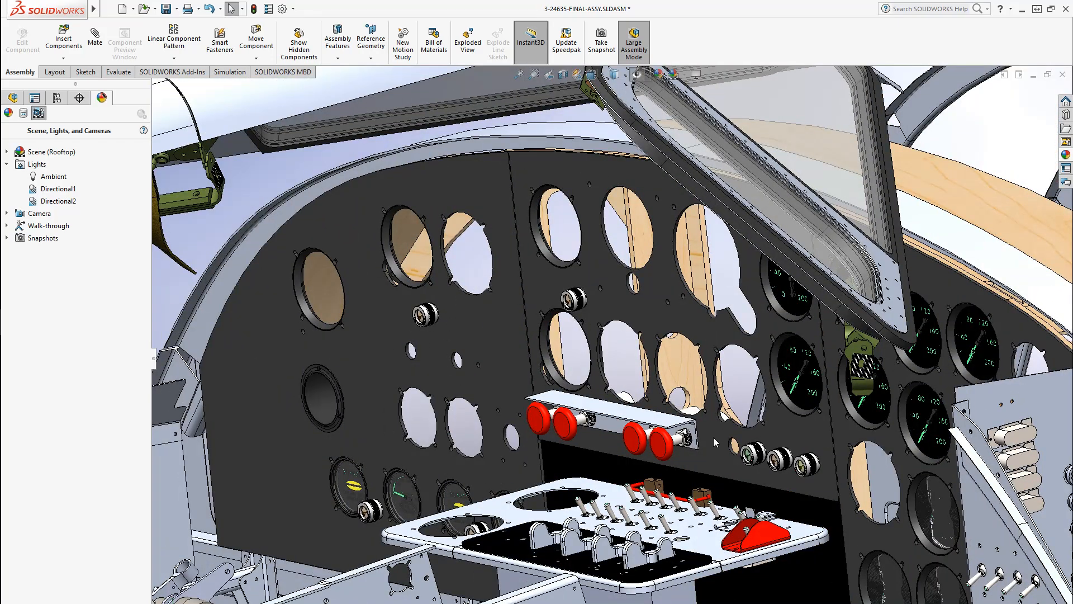
{"action": "middle_click_drag", "start_coordinate": [715, 442], "coordinate": [733, 372]}
{"action": "scroll", "coordinate": [601, 366], "scroll_direction": "up", "scroll_amount": 3}
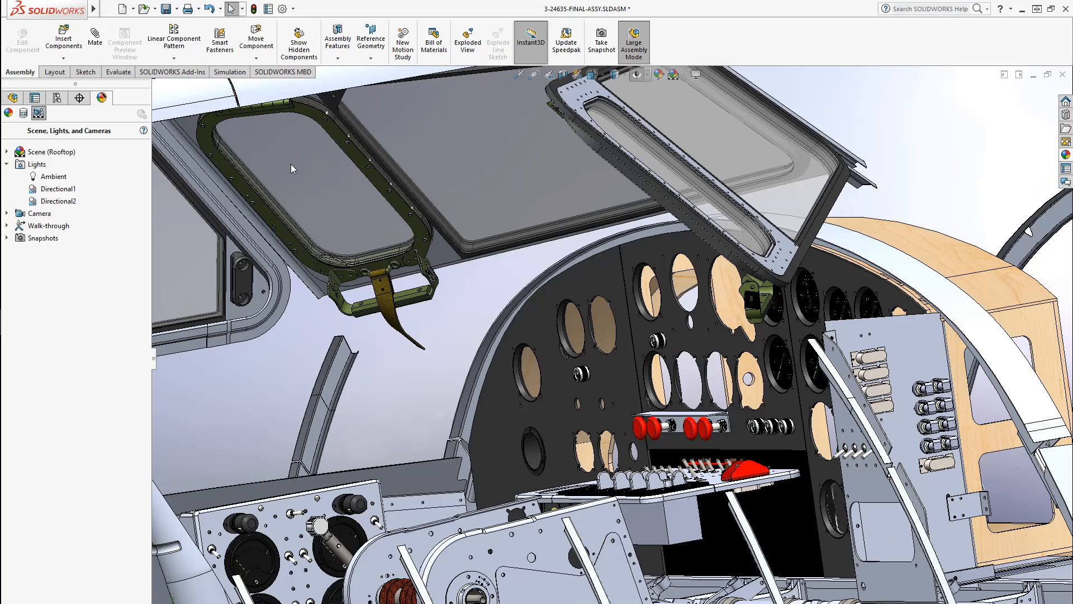
Inspect the hinged green-framed cockpit window with its latch handle and strap.
{"action": "scroll", "coordinate": [290, 163], "scroll_direction": "down", "scroll_amount": 4}
{"action": "middle_click_drag", "start_coordinate": [290, 163], "coordinate": [448, 261]}
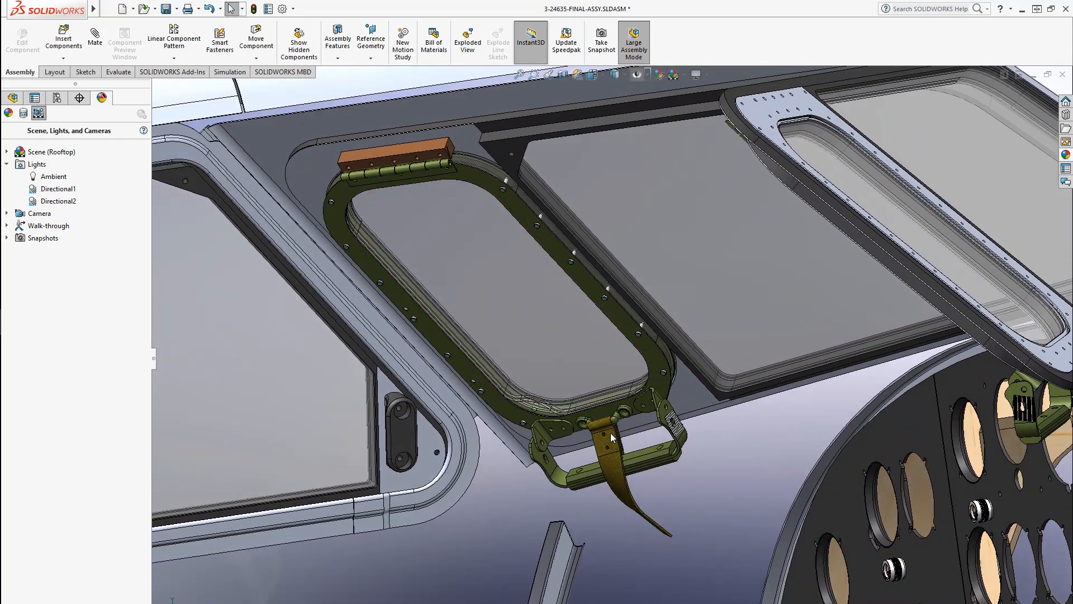
{"action": "scroll", "coordinate": [610, 434], "scroll_direction": "down", "scroll_amount": 1}
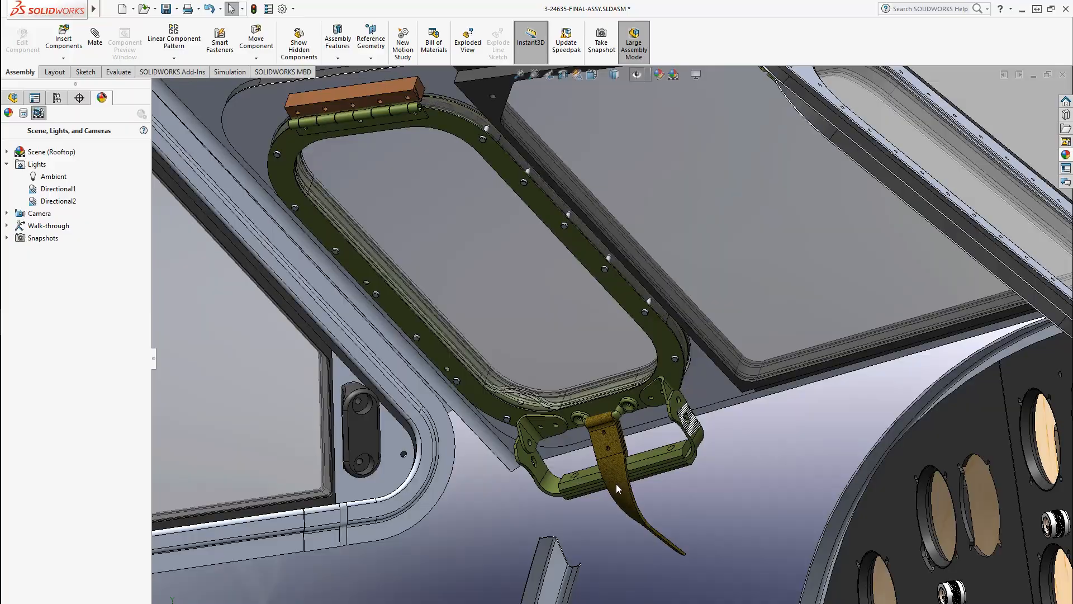
{"action": "middle_click_drag", "start_coordinate": [617, 486], "coordinate": [551, 496]}
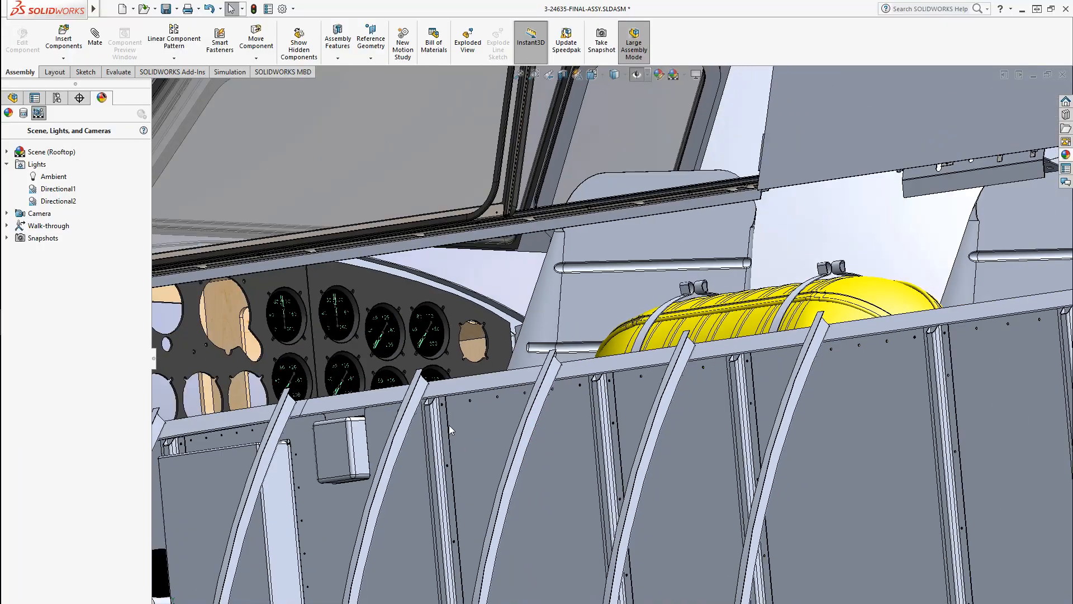
Examine the cockpit side wall, the seats and yellow tanks behind it, and the duct running along the nose.
{"action": "middle_click_drag", "start_coordinate": [449, 424], "coordinate": [475, 447]}
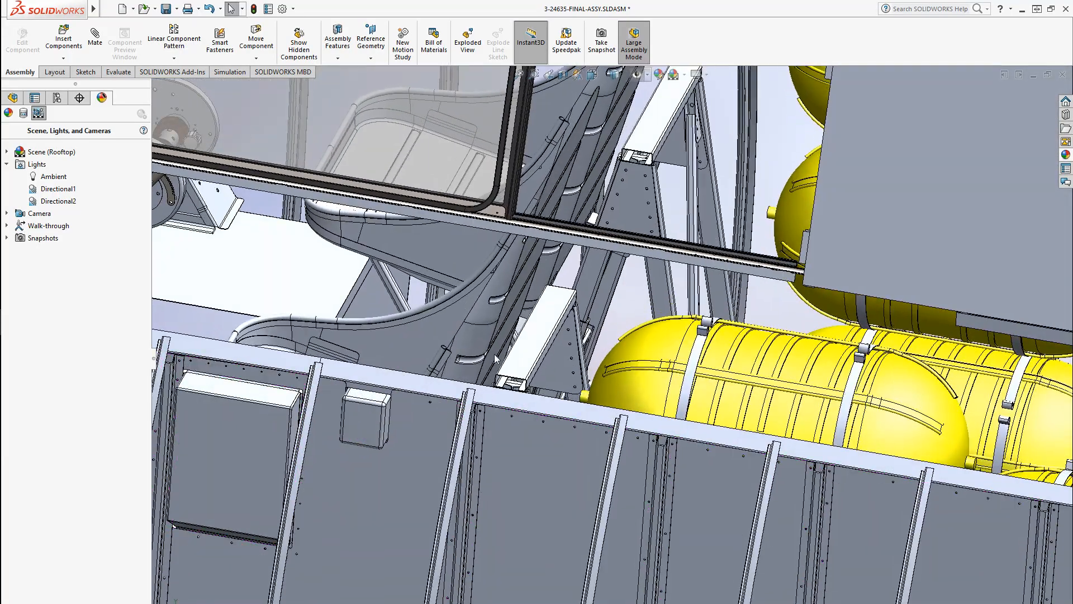
{"action": "middle_click_drag", "start_coordinate": [496, 358], "coordinate": [614, 215]}
{"action": "left_click", "coordinate": [400, 117]}
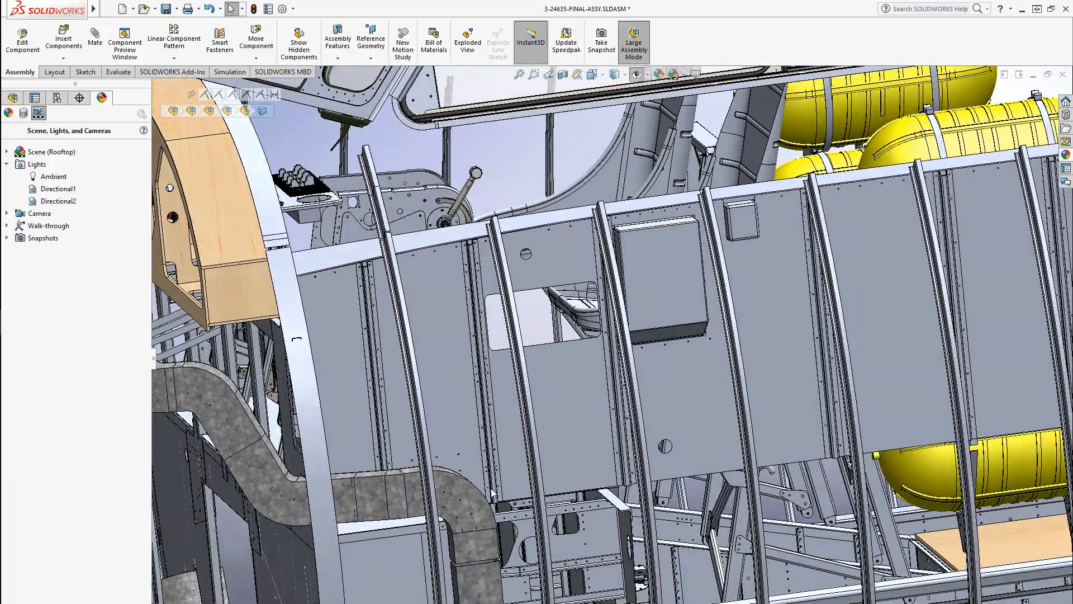
{"action": "middle_click_drag", "start_coordinate": [493, 493], "coordinate": [732, 492], "text": "ctrl"}
{"action": "middle_click", "coordinate": [567, 508]}
{"action": "middle_click_drag", "start_coordinate": [568, 508], "coordinate": [523, 533]}
{"action": "scroll", "coordinate": [523, 534], "scroll_direction": "up", "scroll_amount": 2}
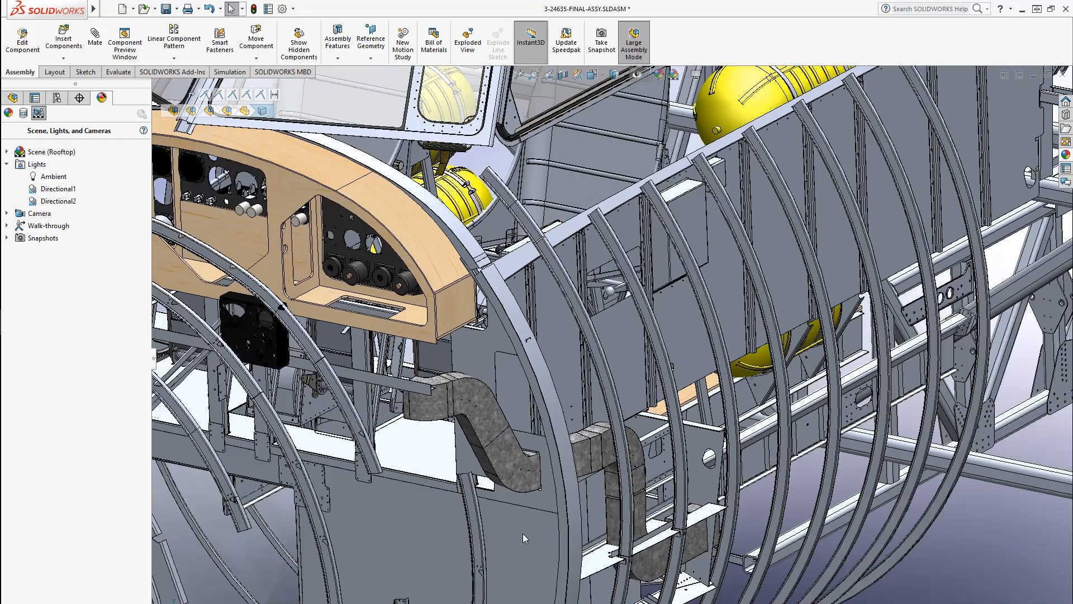
Inspect the black tuning meter box mounted below the wooden instrument housing from several angles.
{"action": "middle_click", "coordinate": [329, 461]}
{"action": "middle_click_drag", "start_coordinate": [329, 461], "coordinate": [341, 437]}
{"action": "scroll", "coordinate": [333, 352], "scroll_direction": "down", "scroll_amount": 8}
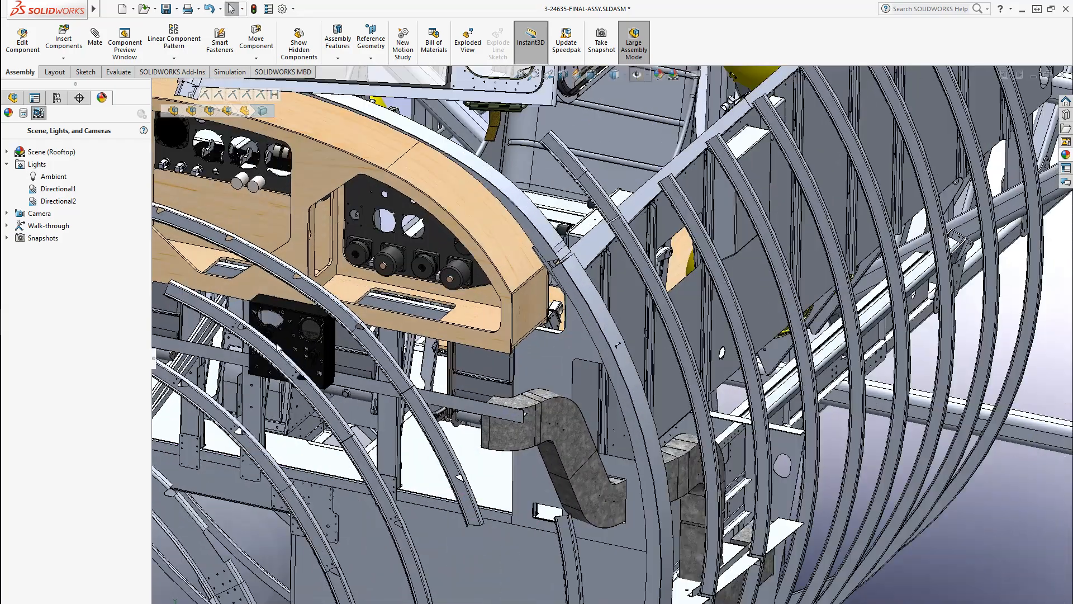
{"action": "scroll", "coordinate": [364, 356], "scroll_direction": "down", "scroll_amount": 2}
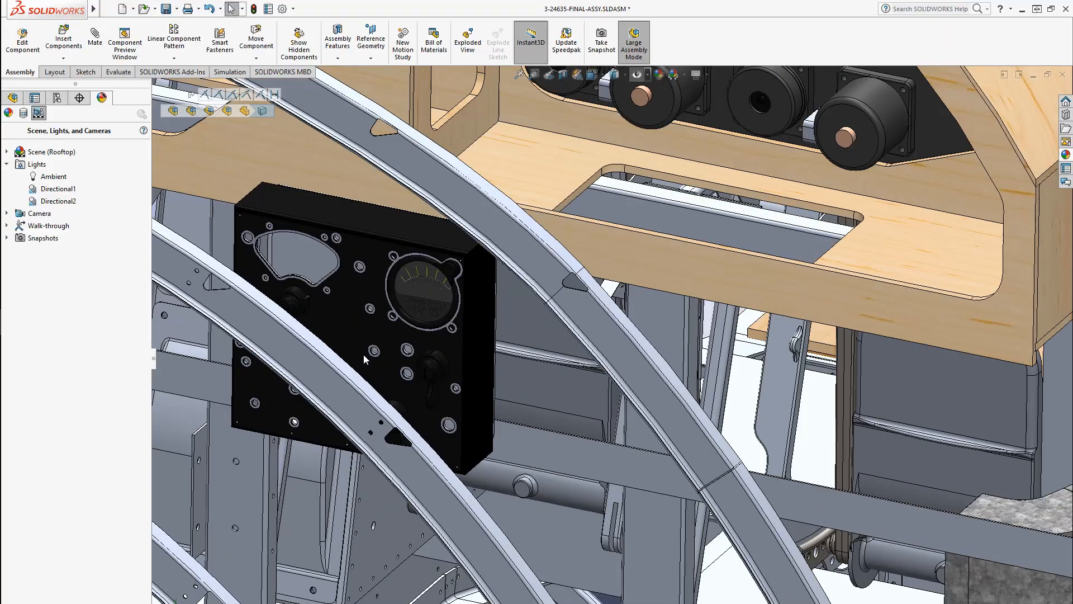
{"action": "scroll", "coordinate": [363, 354], "scroll_direction": "down", "scroll_amount": 2}
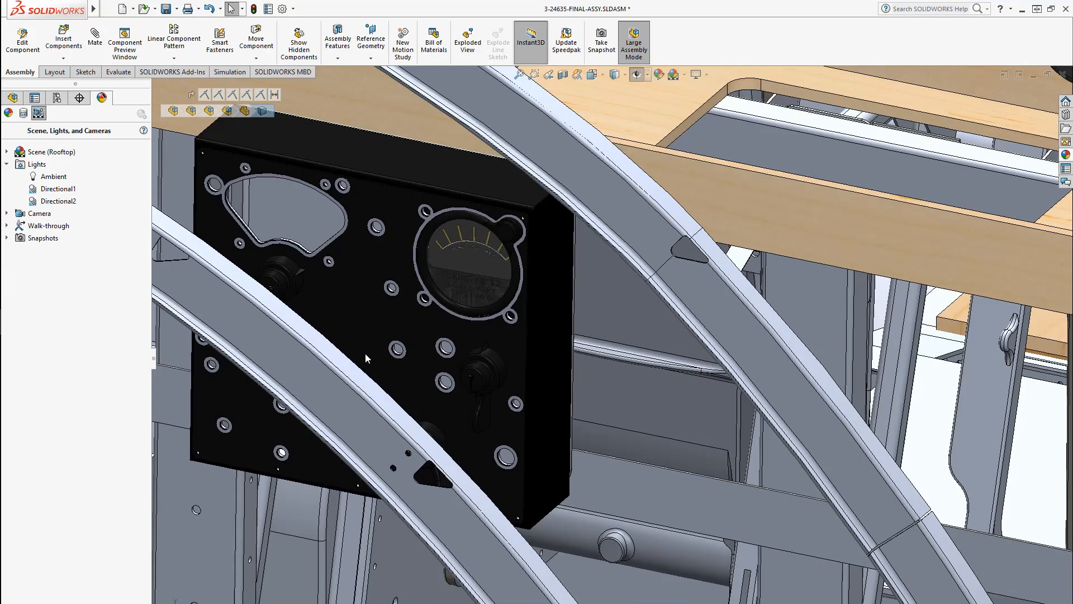
{"action": "middle_click_drag", "start_coordinate": [364, 354], "coordinate": [417, 300]}
{"action": "middle_click_drag", "start_coordinate": [374, 344], "coordinate": [522, 380], "text": "ctrl"}
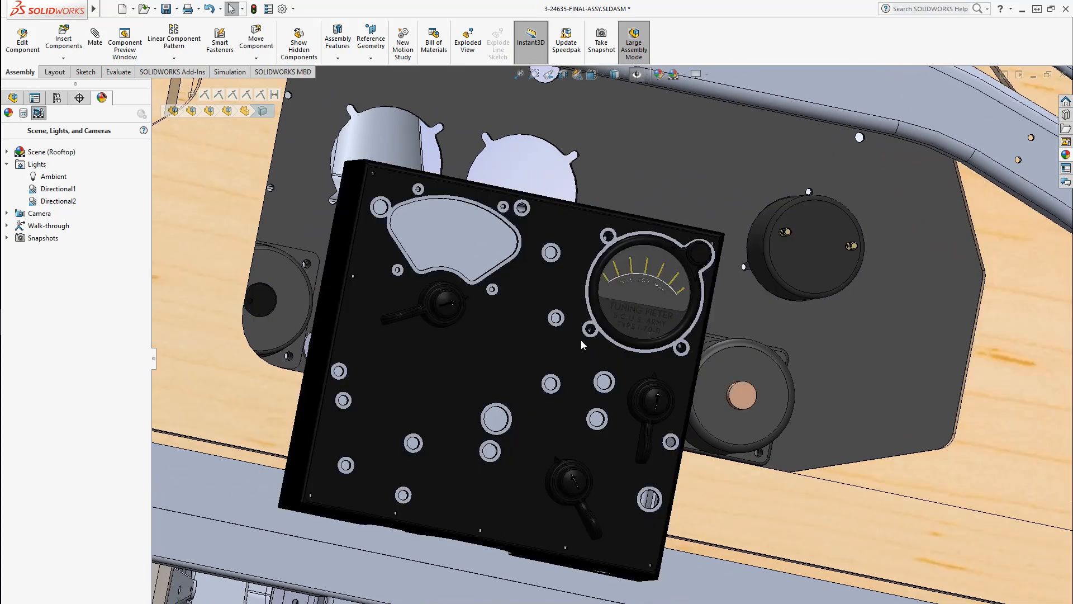
{"action": "middle_click_drag", "start_coordinate": [621, 341], "coordinate": [506, 309]}
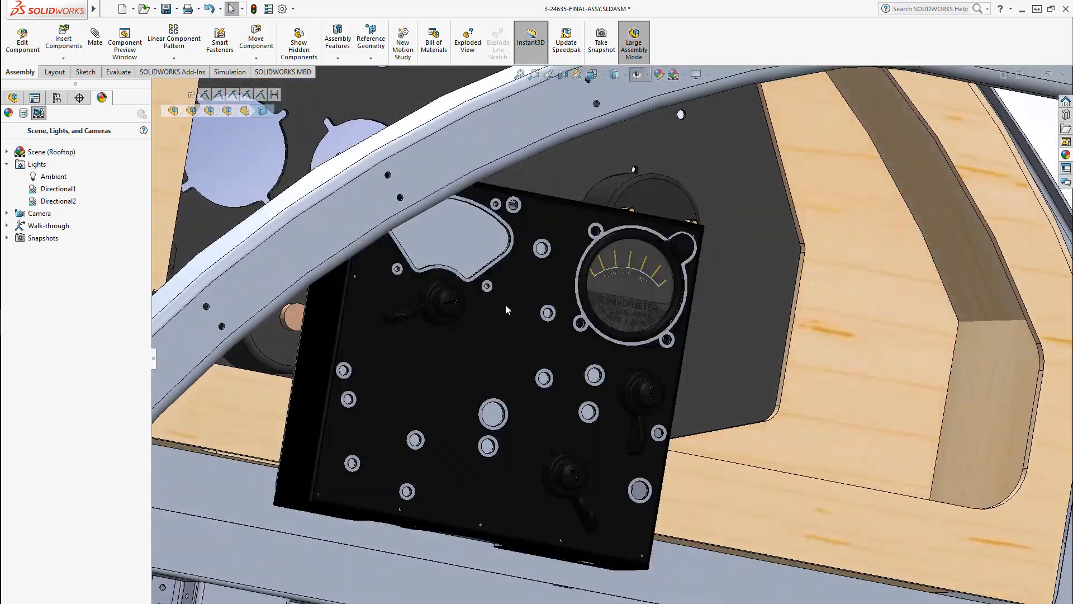
{"action": "middle_click_drag", "start_coordinate": [569, 373], "coordinate": [496, 308]}
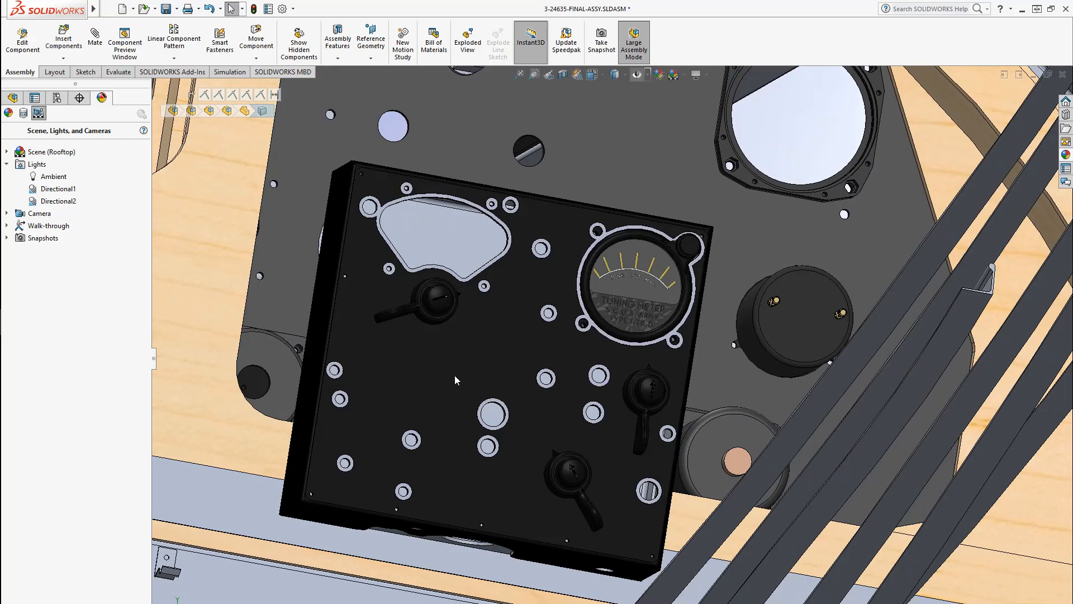
{"action": "mouse_move", "coordinate": [536, 465]}
{"action": "middle_mouse_down"}
{"action": "mouse_move", "coordinate": [503, 486]}
{"action": "mouse_move", "coordinate": [532, 485]}
{"action": "middle_mouse_up"}
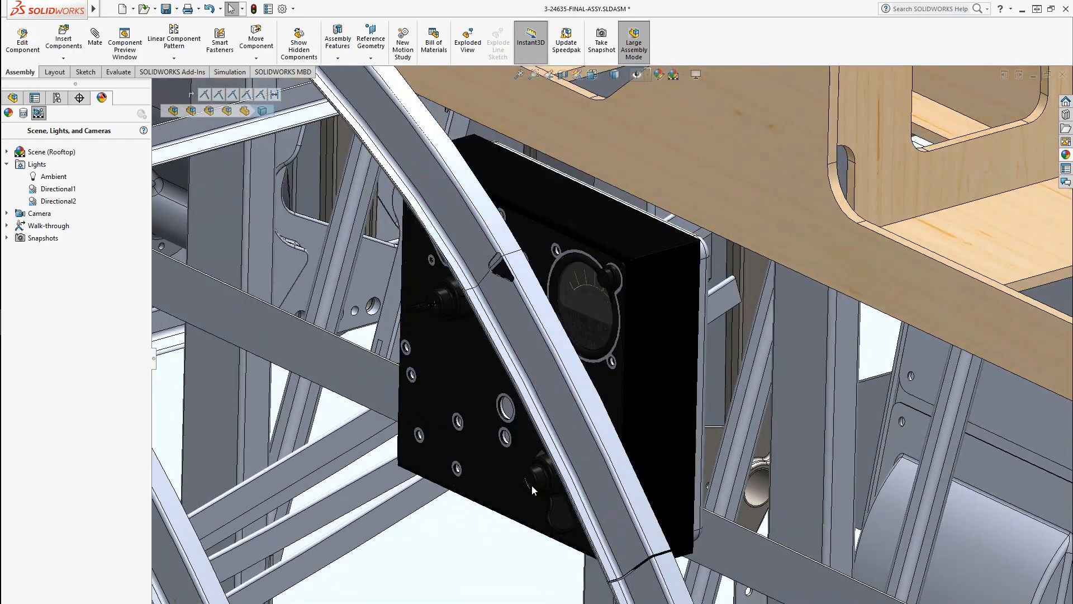
Examine the wooden instrument housing, the surrounding nose frames and the underside structure of the forward fuselage.
{"action": "scroll", "coordinate": [537, 485], "scroll_direction": "up", "scroll_amount": 2}
{"action": "scroll", "coordinate": [539, 490], "scroll_direction": "up", "scroll_amount": 1}
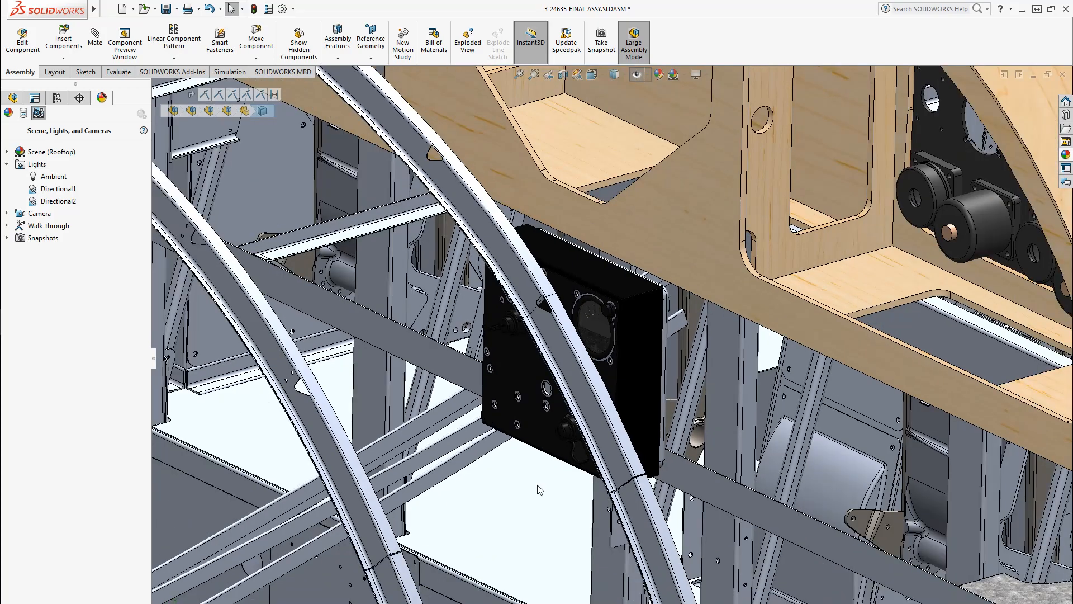
{"action": "scroll", "coordinate": [539, 490], "scroll_direction": "up", "scroll_amount": 5}
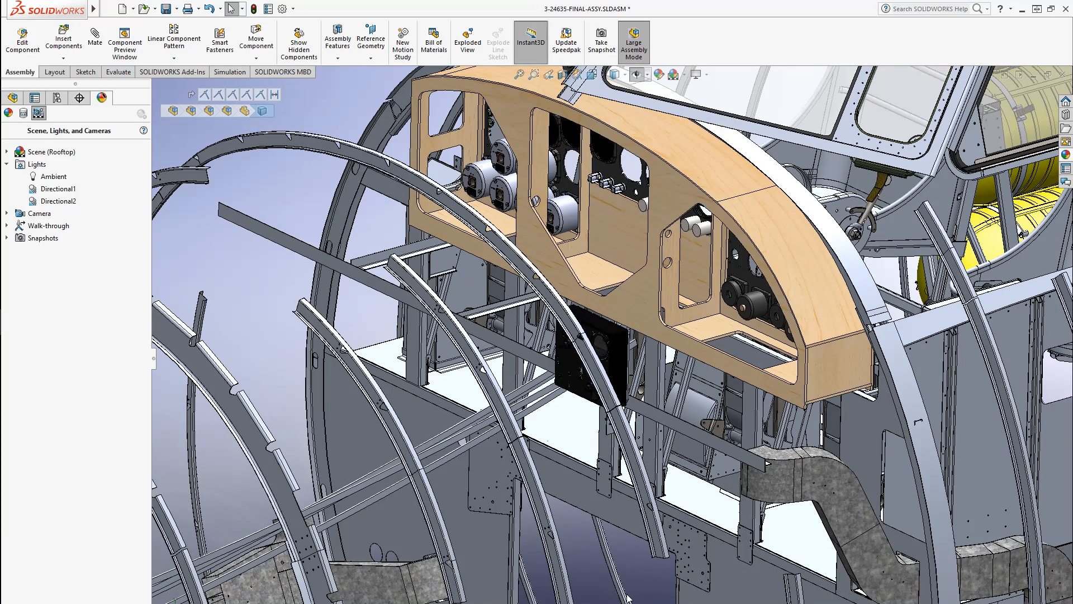
{"action": "middle_click_drag", "start_coordinate": [629, 598], "coordinate": [353, 497]}
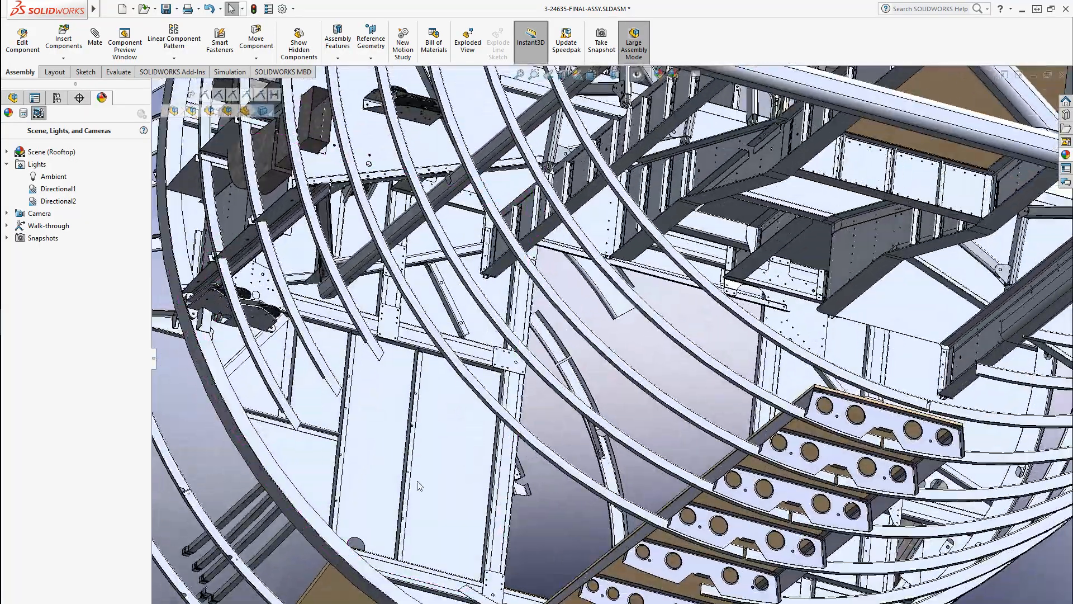
{"action": "middle_click_drag", "start_coordinate": [413, 458], "coordinate": [749, 550]}
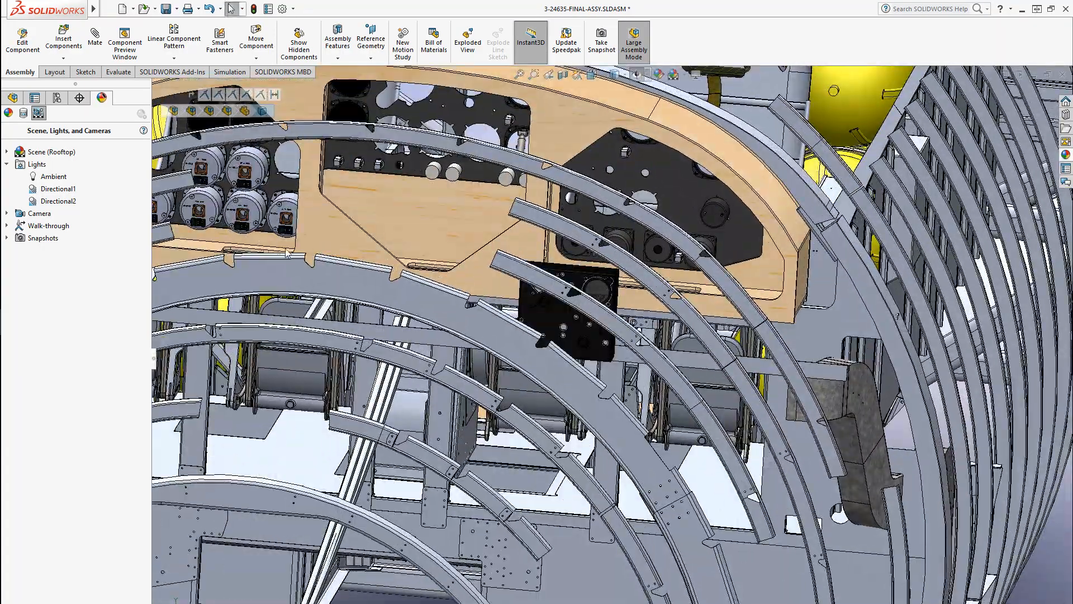
{"action": "middle_click_drag", "start_coordinate": [288, 254], "coordinate": [427, 324], "text": "ctrl"}
{"action": "middle_click_drag", "start_coordinate": [491, 342], "coordinate": [464, 424]}
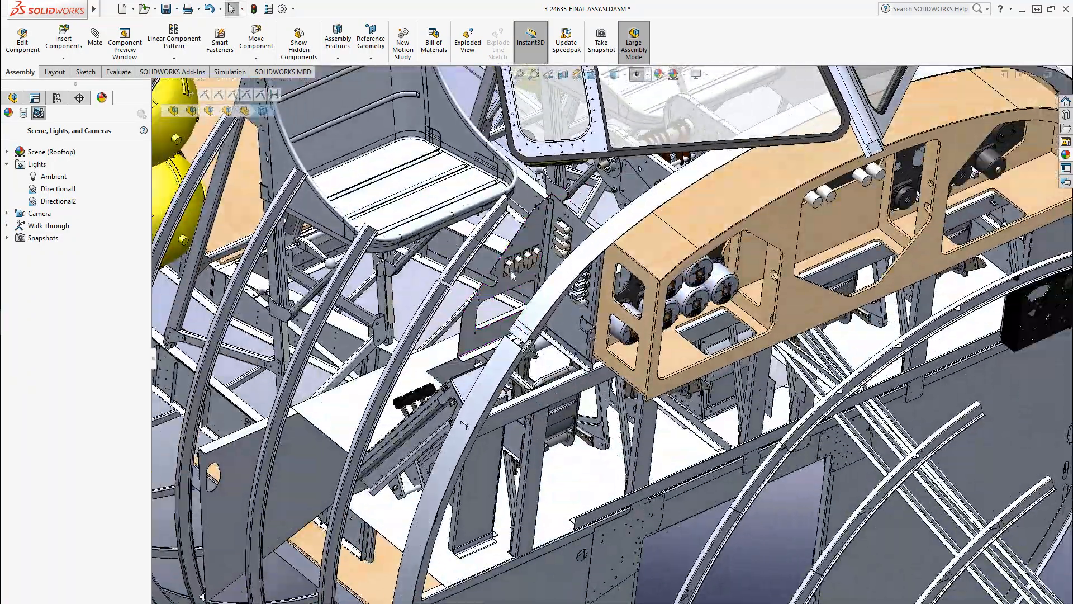
{"action": "middle_click_drag", "start_coordinate": [513, 274], "coordinate": [424, 435]}
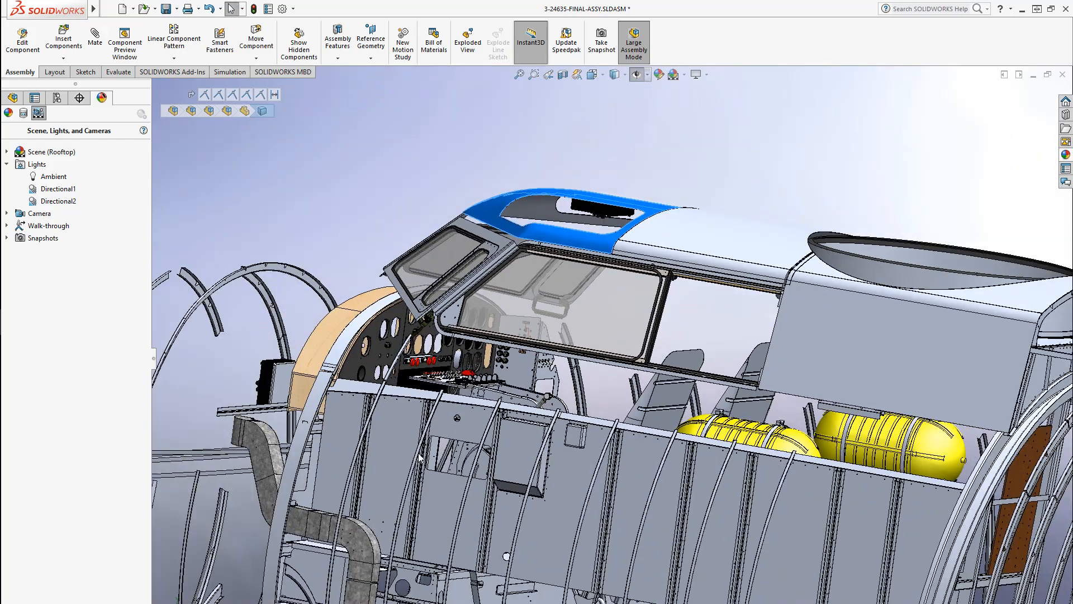
Review the cockpit canopy and side wall from outside, then the separate radial engine.
{"action": "scroll", "coordinate": [417, 478], "scroll_direction": "up", "scroll_amount": 1}
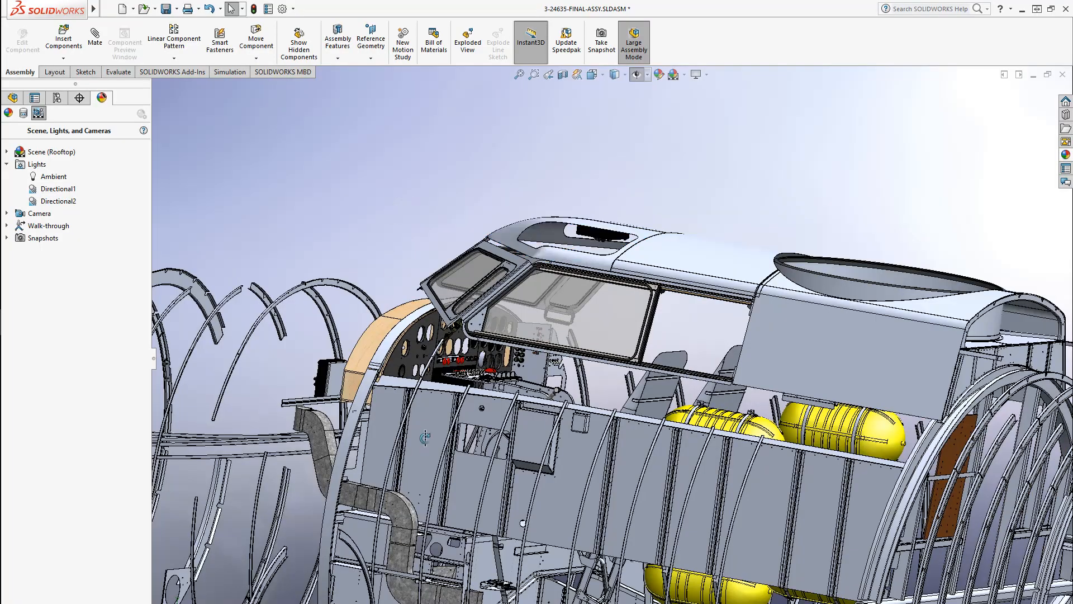
{"action": "middle_click_drag", "start_coordinate": [418, 436], "coordinate": [591, 489]}
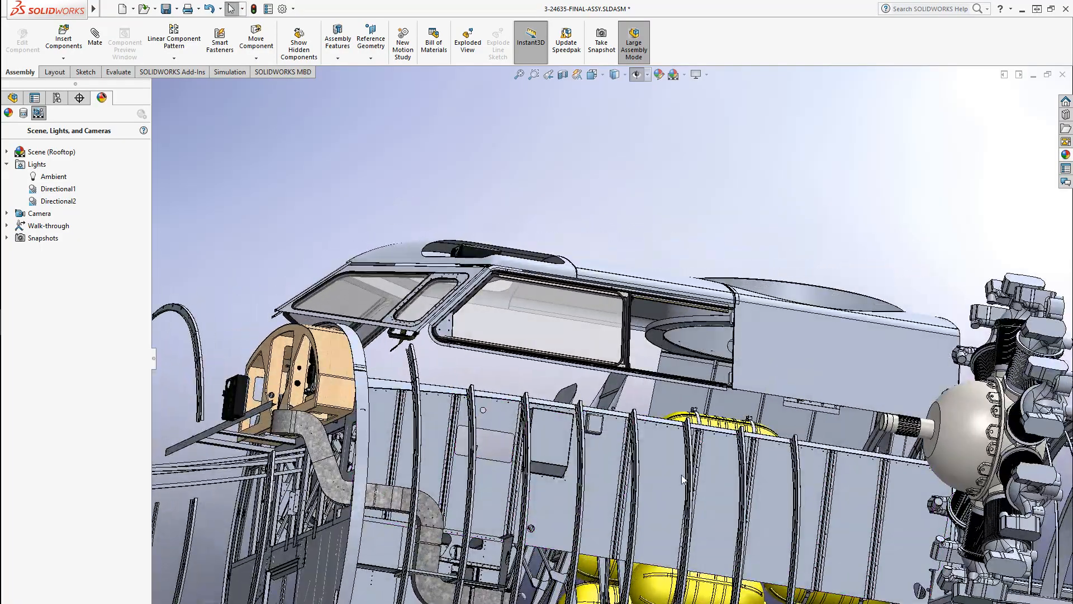
{"action": "middle_click_drag", "start_coordinate": [946, 457], "coordinate": [1028, 534]}
{"action": "scroll", "coordinate": [982, 481], "scroll_direction": "up", "scroll_amount": 3}
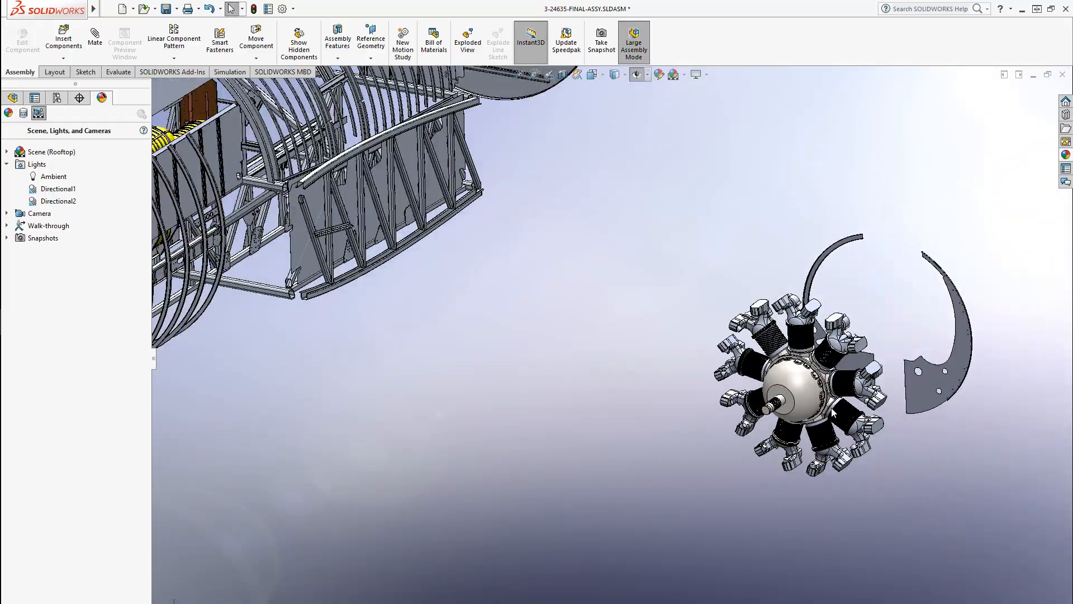
Inspect the radial engine's cylinders and crankcase up close, then review the whole fuselage assembly from the front and both sides.
{"action": "scroll", "coordinate": [833, 411], "scroll_direction": "down", "scroll_amount": 8}
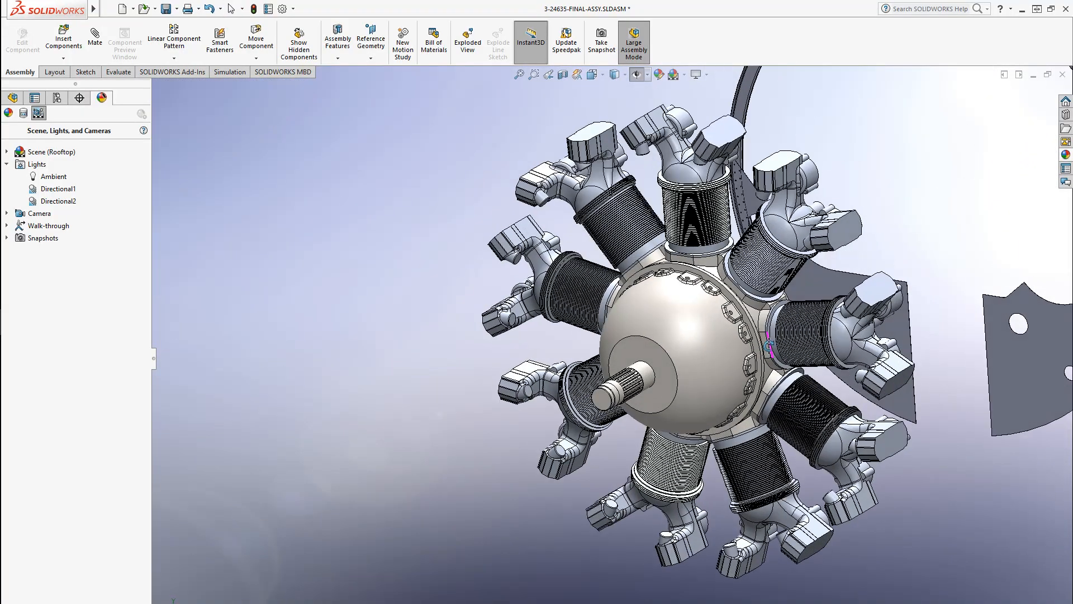
{"action": "middle_click_drag", "start_coordinate": [769, 346], "coordinate": [821, 475]}
{"action": "scroll", "coordinate": [789, 488], "scroll_direction": "up", "scroll_amount": 5}
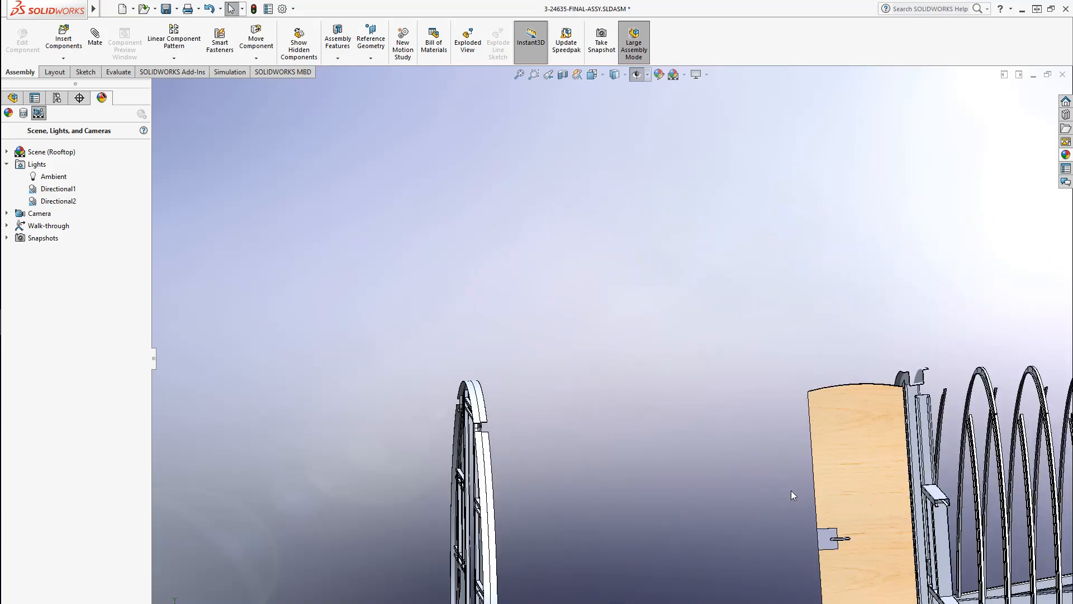
{"action": "middle_click_drag", "start_coordinate": [807, 494], "coordinate": [832, 485]}
{"action": "scroll", "coordinate": [831, 486], "scroll_direction": "up", "scroll_amount": 3}
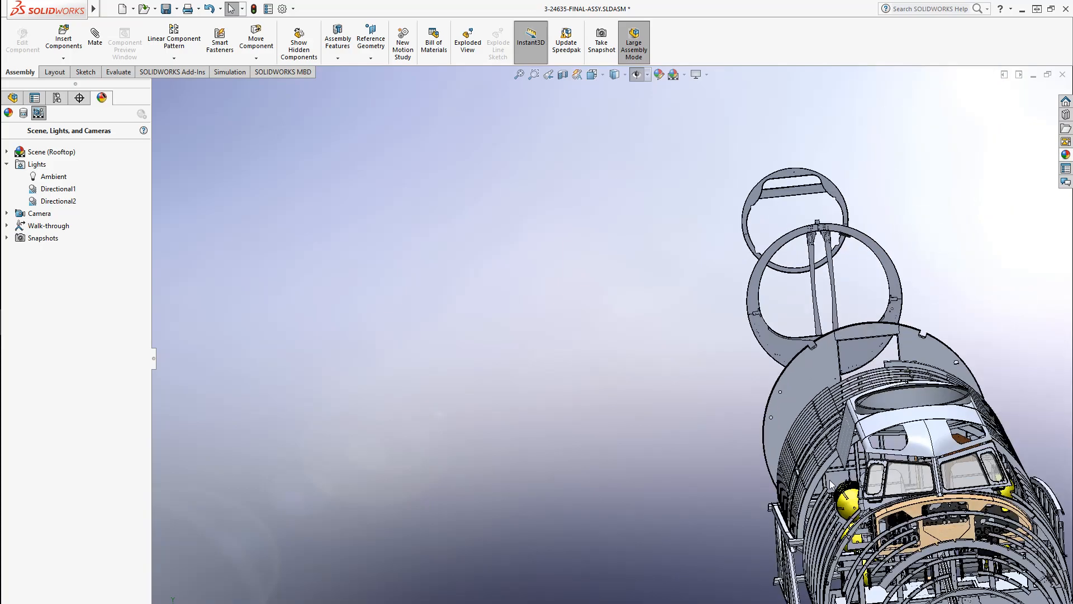
{"action": "middle_click_drag", "start_coordinate": [762, 479], "coordinate": [503, 408]}
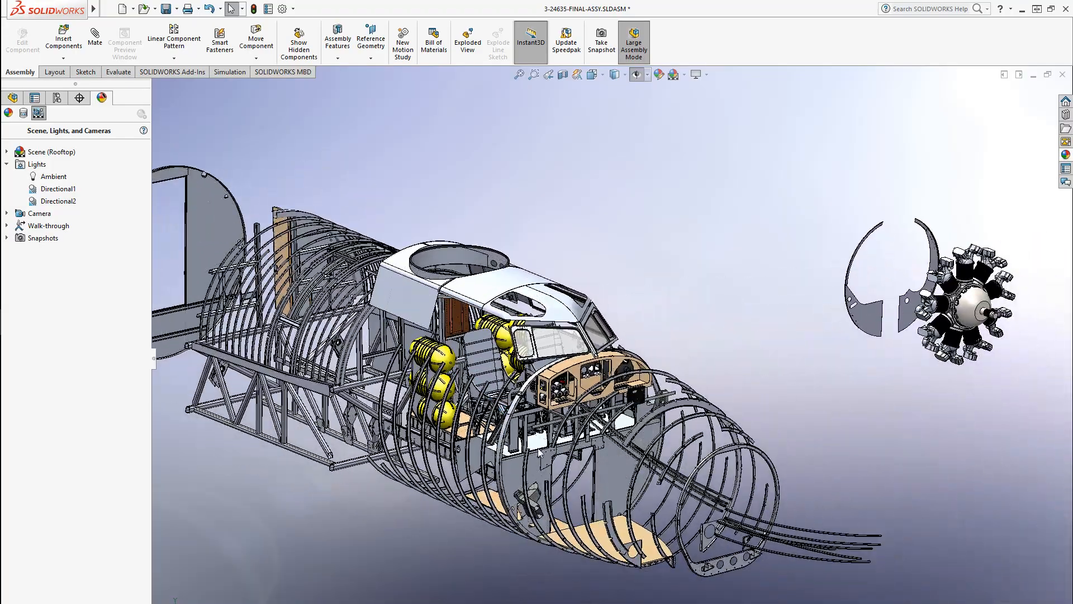
{"action": "middle_click_drag", "start_coordinate": [596, 444], "coordinate": [499, 472]}
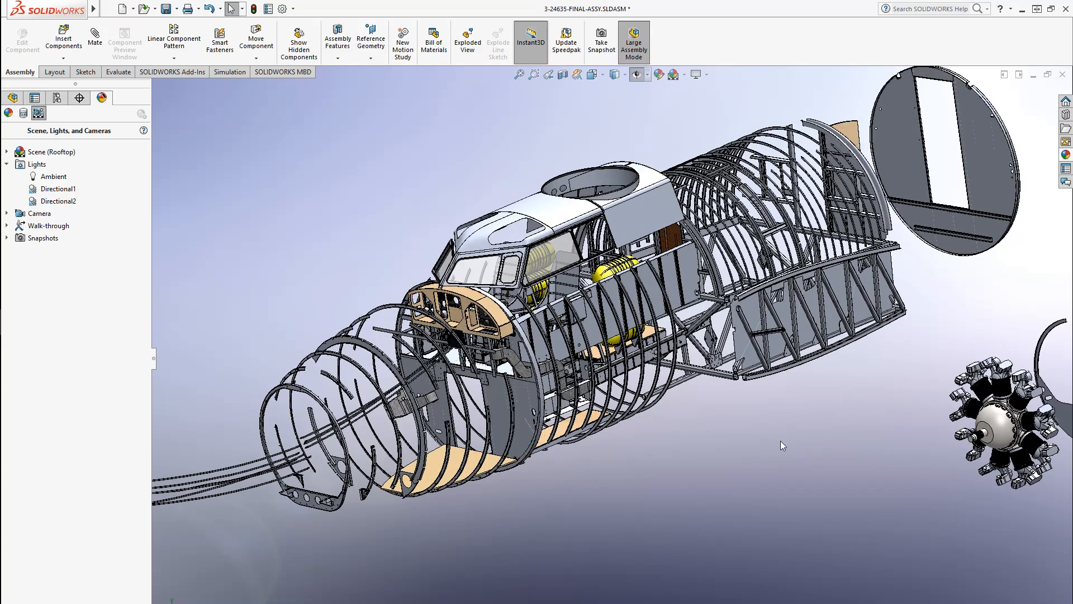
Save the 3-24635-FINAL-ASSY assembly together with its modified subassemblies 55-6070 and 15-6146.
{"action": "key", "text": "ctrl+s"}
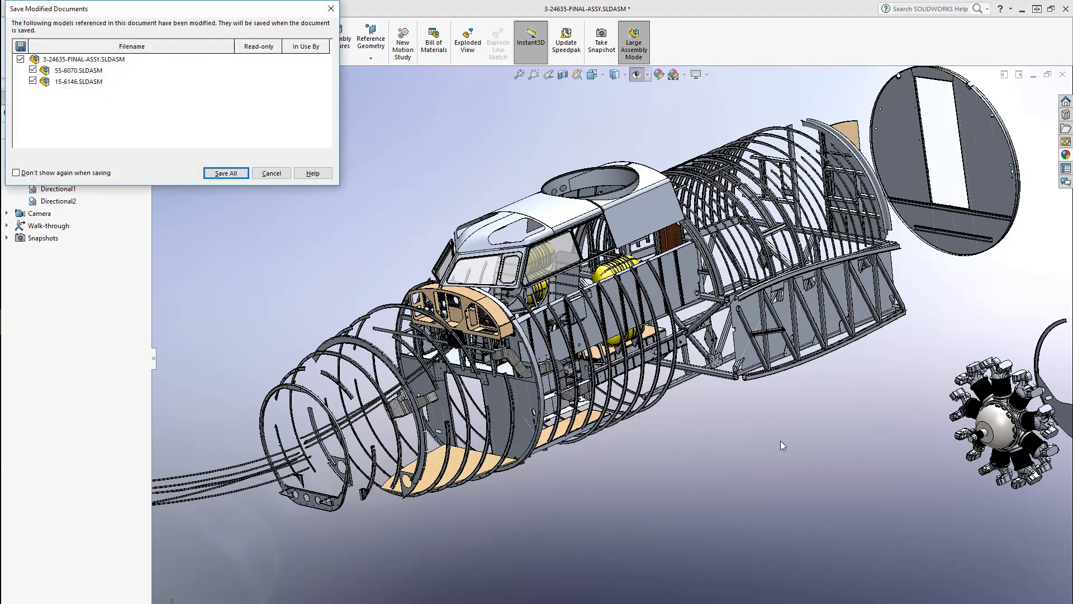
{"action": "left_click", "coordinate": [222, 174]}
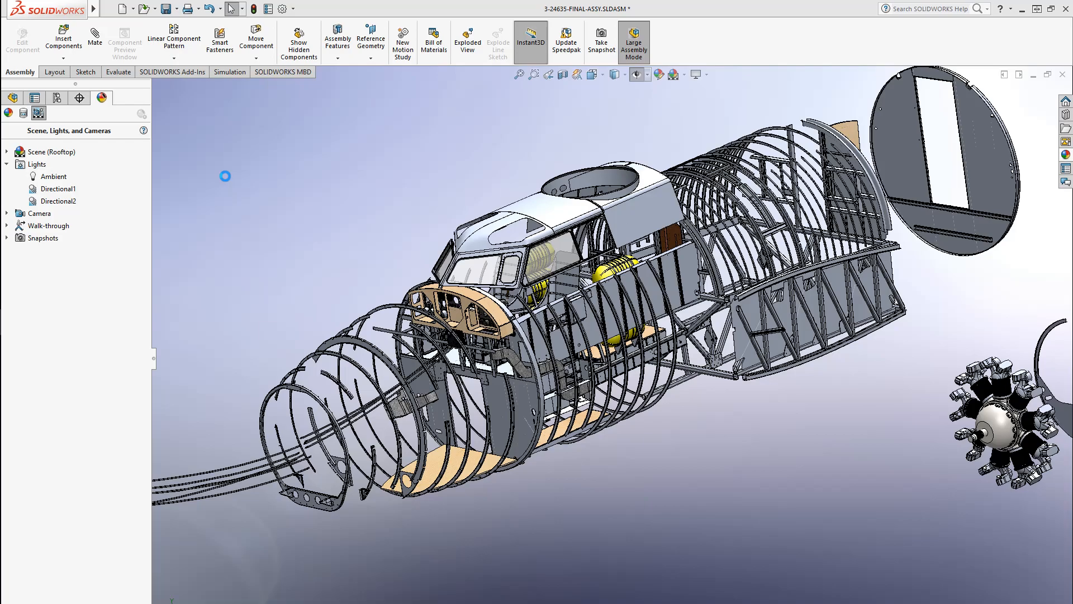